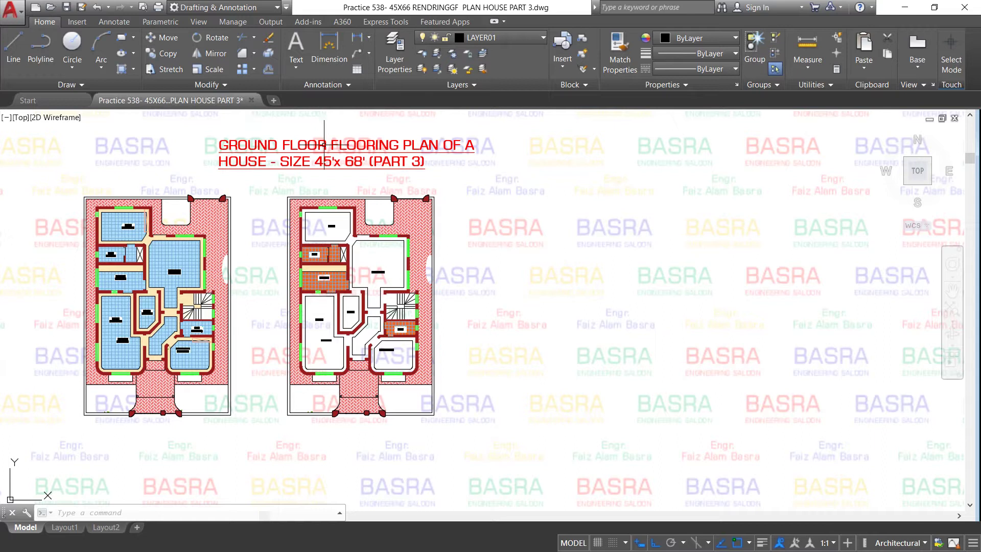
# Start OFFSET with an offset distance of 6.
pyautogui.scroll(2, 241, 139)
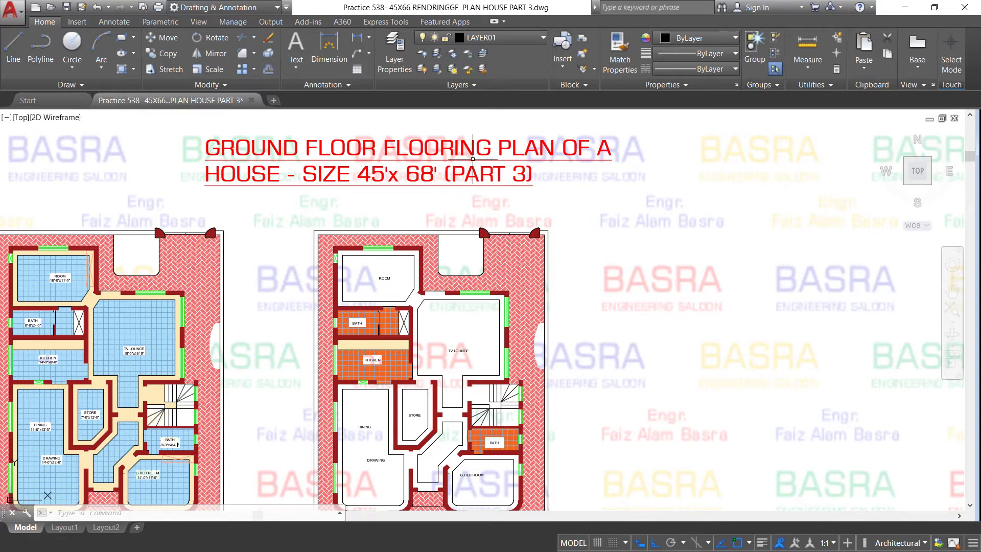
pyautogui.scroll(-2, 334, 138)
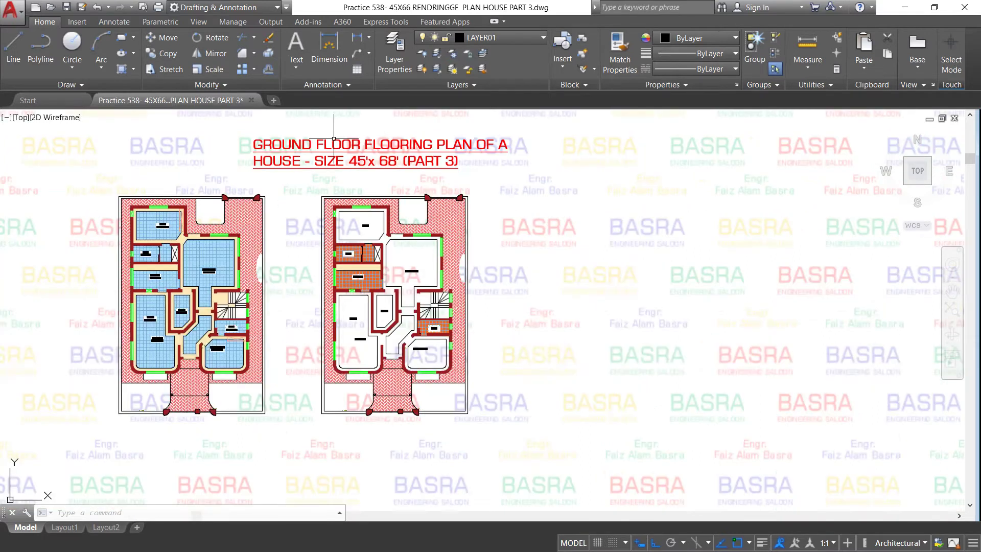
pyautogui.scroll(4, 378, 217)
pyautogui.scroll(2, 367, 195)
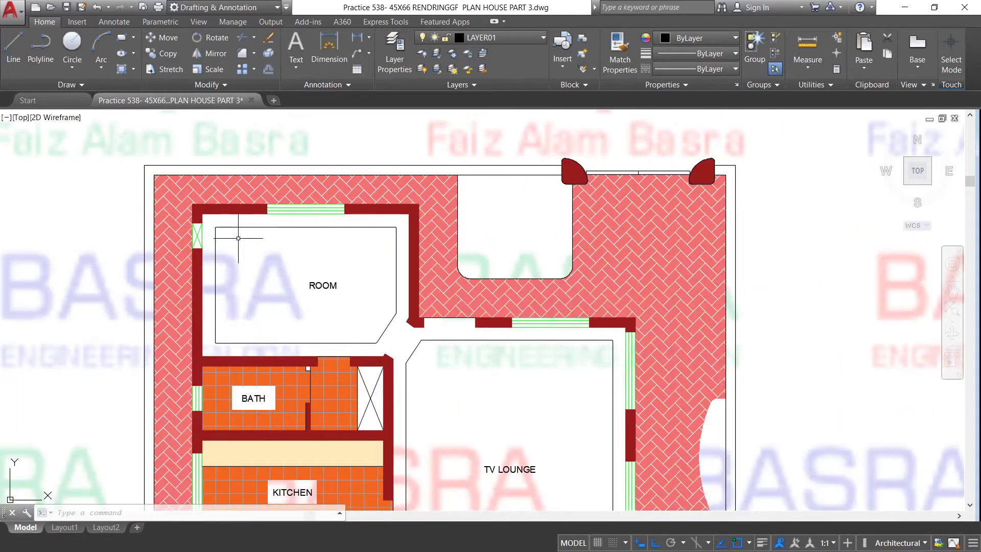
pyautogui.scroll(-3, 283, 241)
pyautogui.scroll(-2, 283, 242)
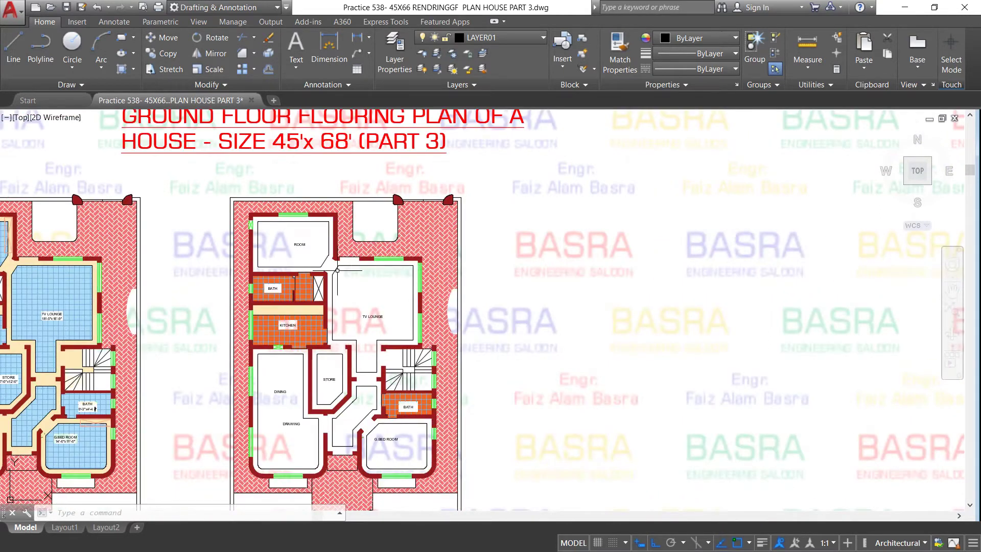
pyautogui.scroll(3, 347, 276)
pyautogui.scroll(2, 345, 275)
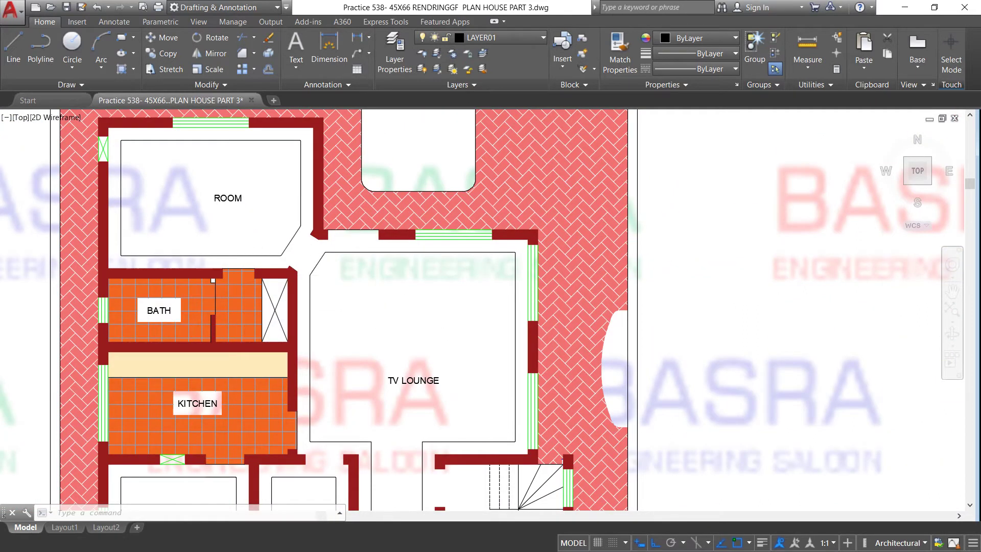
pyautogui.scroll(-4, 386, 252)
pyautogui.scroll(2, 386, 428)
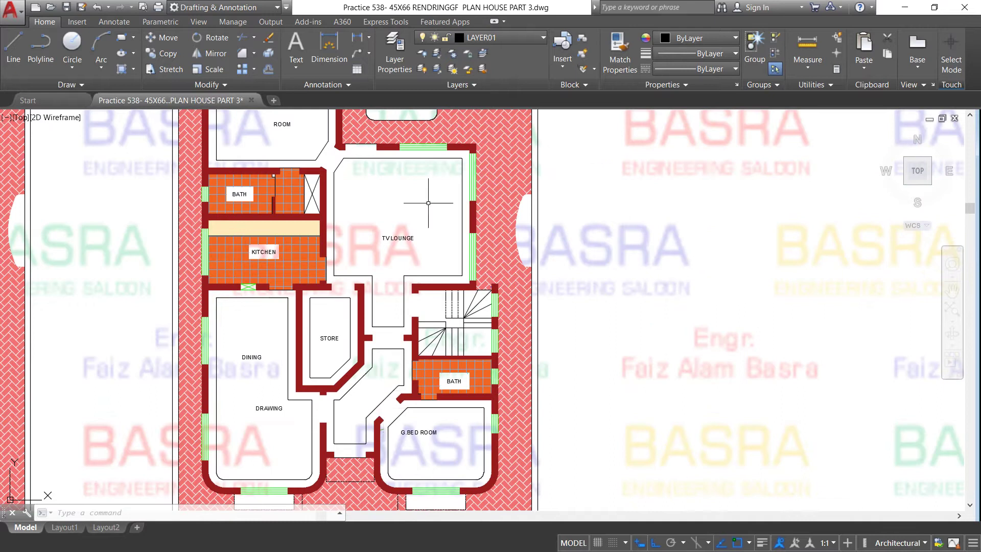
pyautogui.scroll(-4, 492, 232)
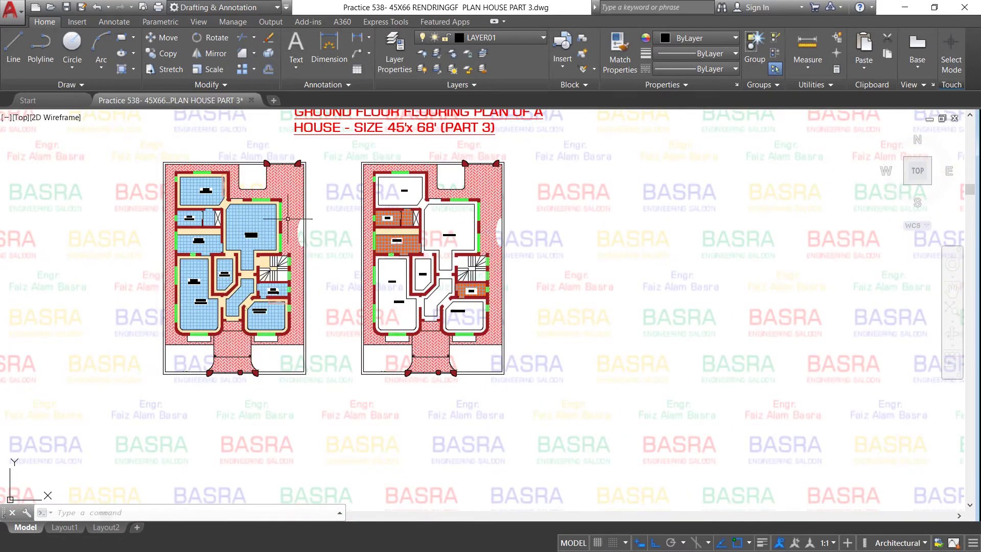
pyautogui.scroll(5, 170, 208)
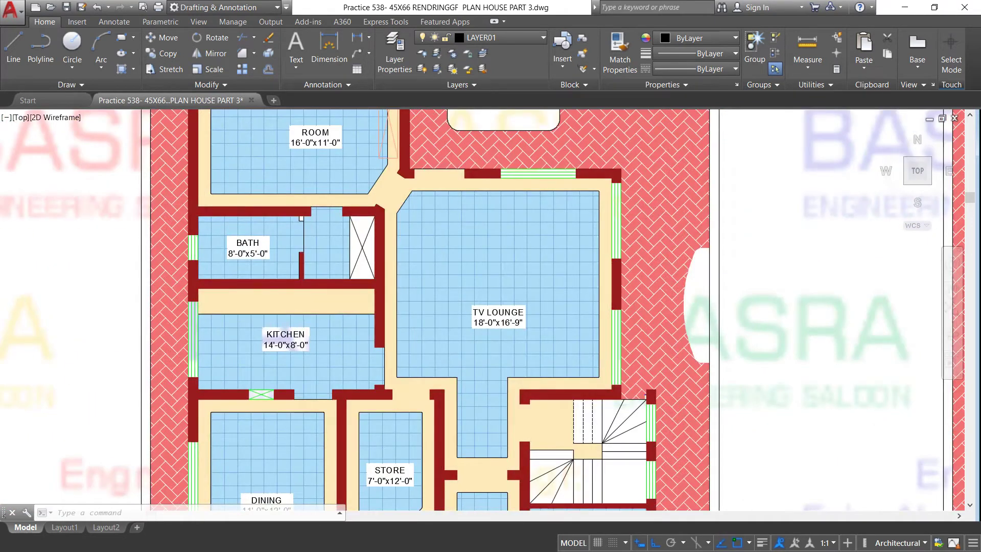
pyautogui.scroll(-2, 424, 227)
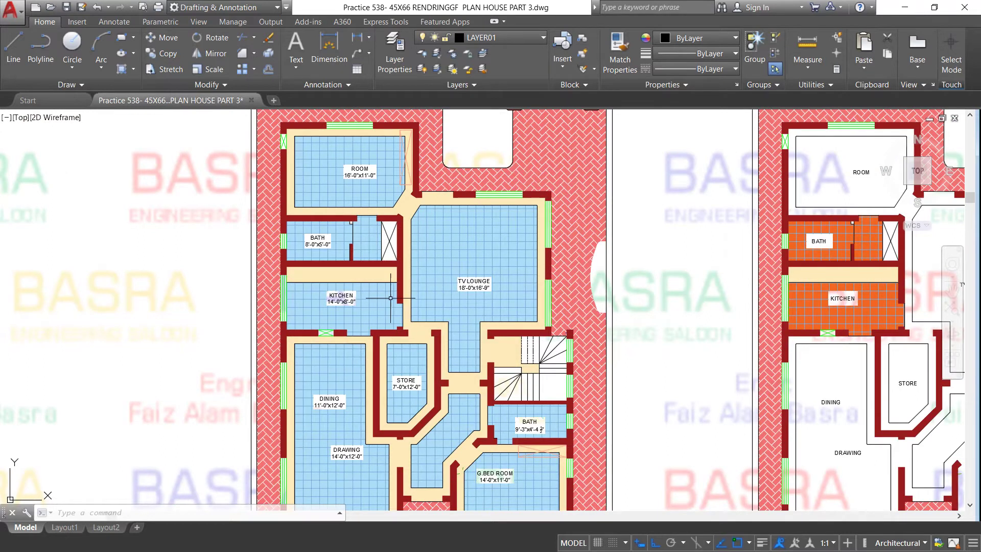
pyautogui.scroll(-2, 330, 238)
pyautogui.scroll(3, 496, 396)
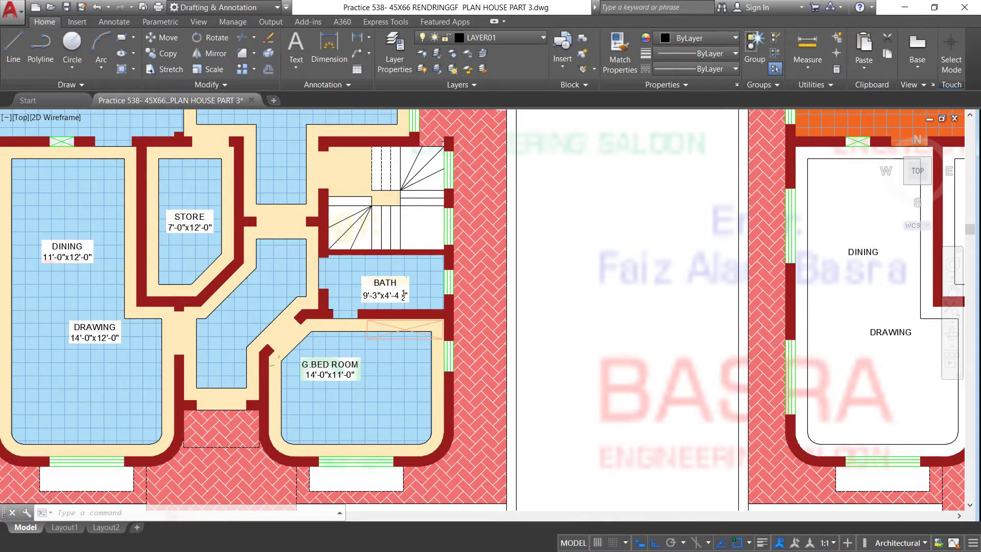
pyautogui.scroll(-3, 298, 252)
pyautogui.scroll(3, 261, 149)
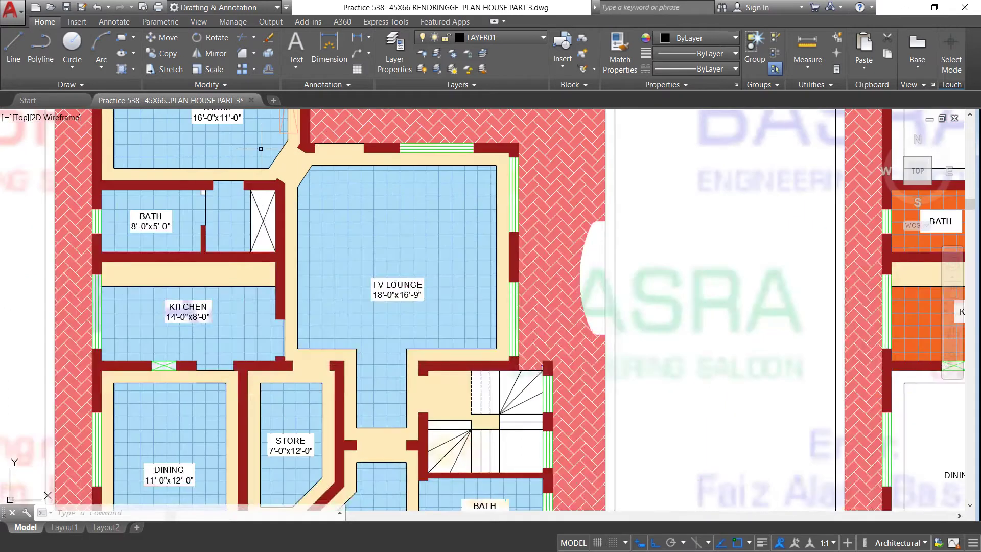
pyautogui.scroll(-3, 171, 214)
pyautogui.scroll(-1, 171, 213)
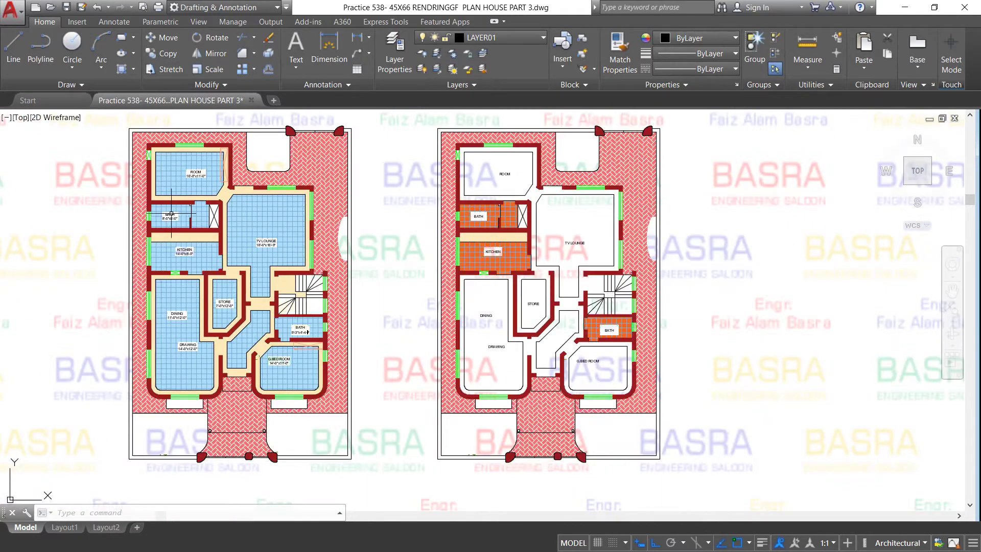
pyautogui.scroll(1, 221, 152)
pyautogui.scroll(2, 222, 150)
pyautogui.scroll(2, 223, 149)
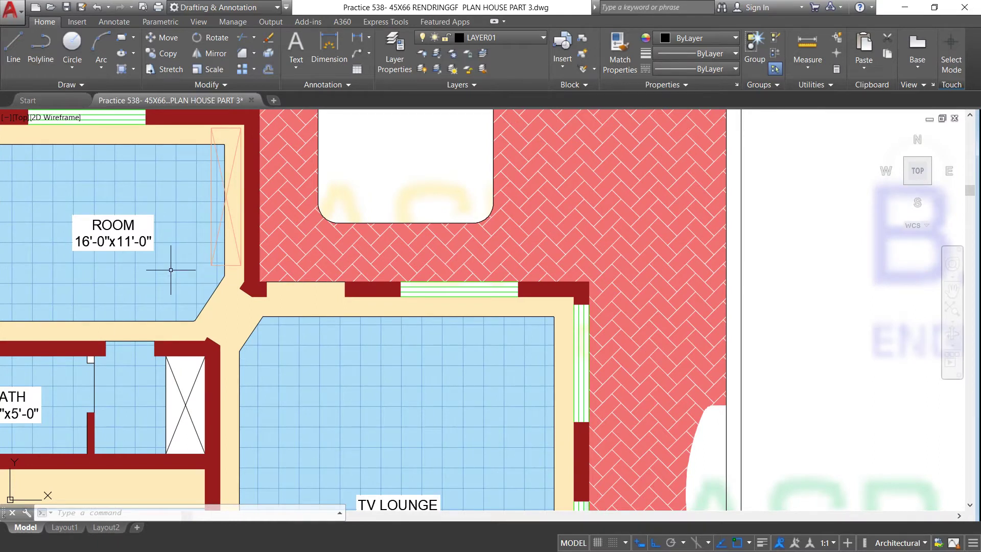
pyautogui.scroll(-3, 169, 236)
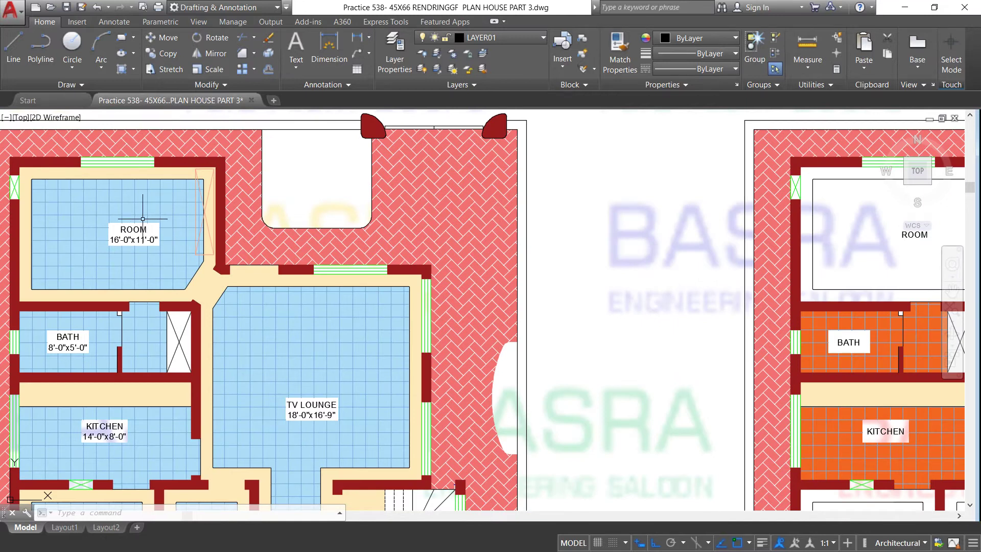
pyautogui.scroll(-4, 108, 216)
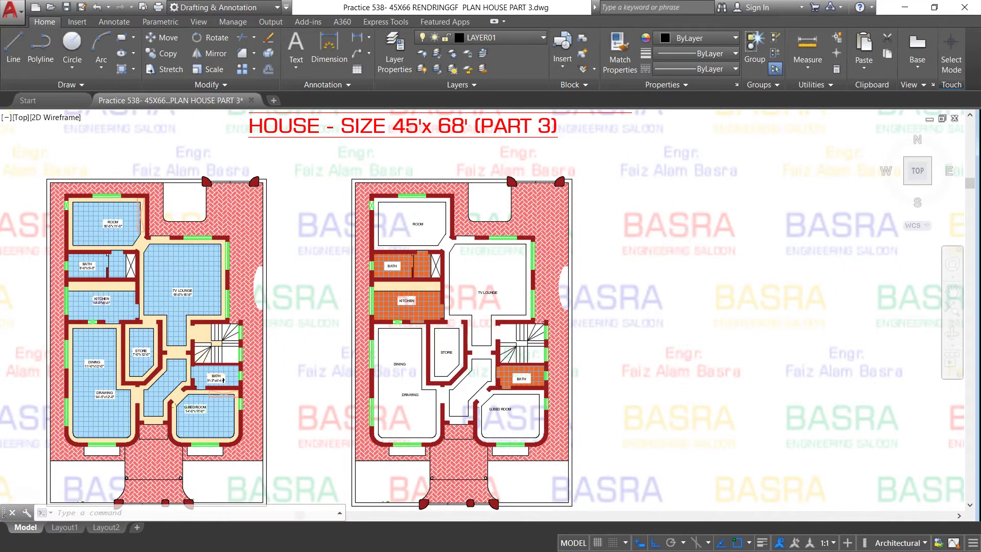
pyautogui.scroll(2, 687, 242)
pyautogui.scroll(-1, 266, 214)
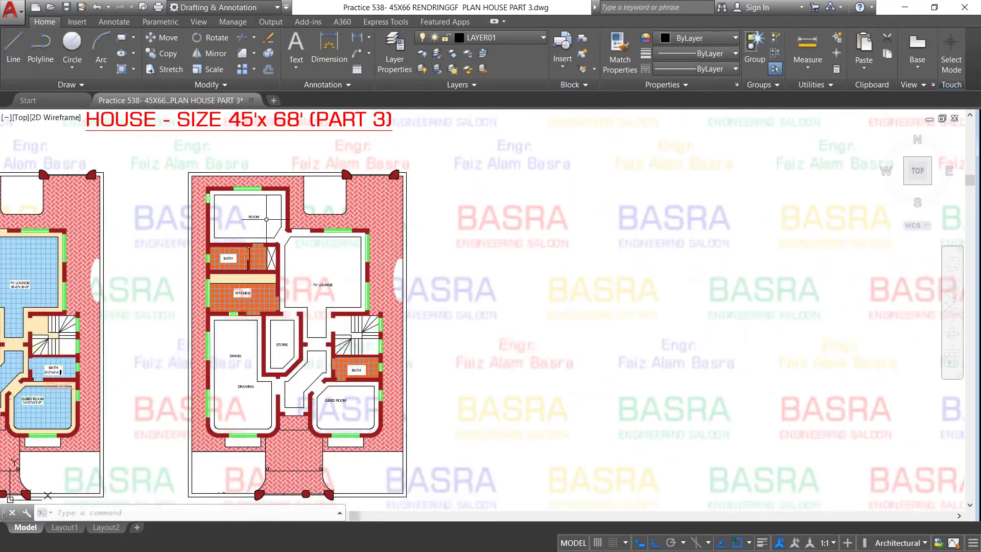
pyautogui.scroll(1, 266, 214)
pyautogui.scroll(2, 232, 199)
pyautogui.scroll(2, 230, 186)
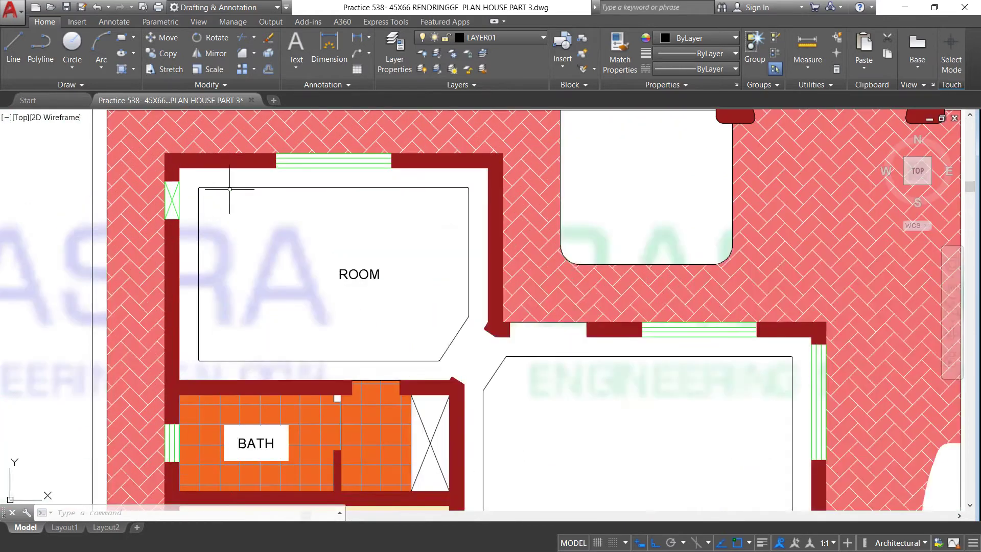
pyautogui.scroll(2, 231, 189)
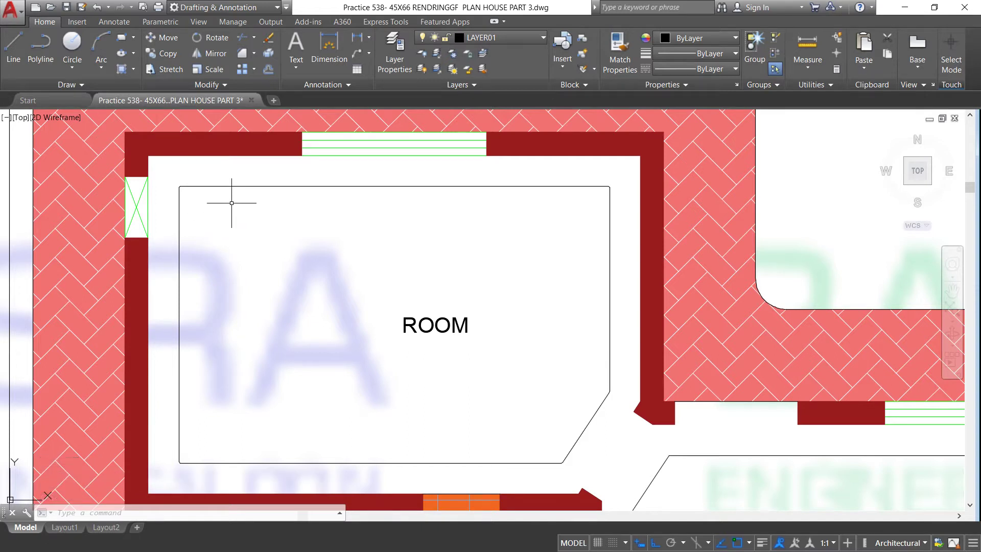
pyautogui.scroll(2, 231, 203)
pyautogui.scroll(-2, 218, 163)
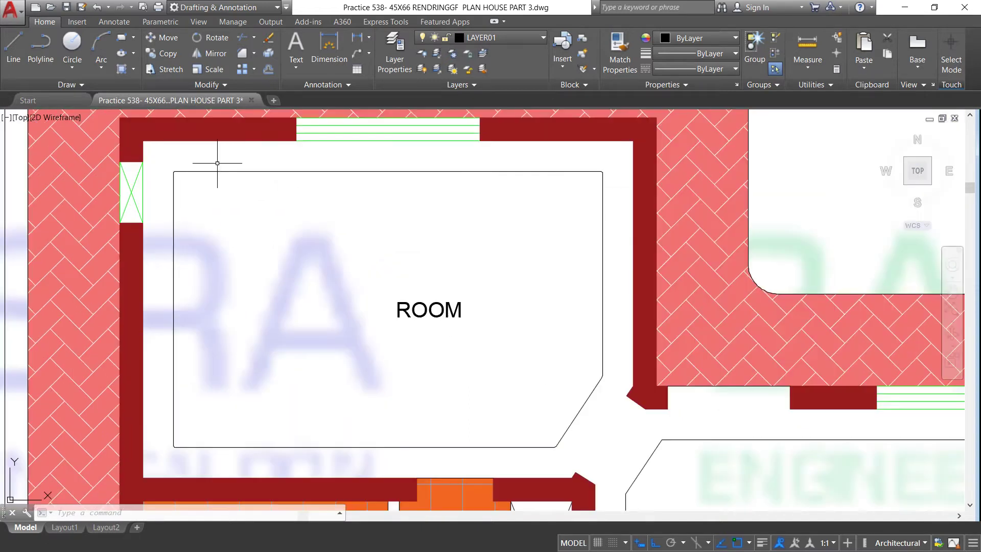
pyautogui.click(265, 73)
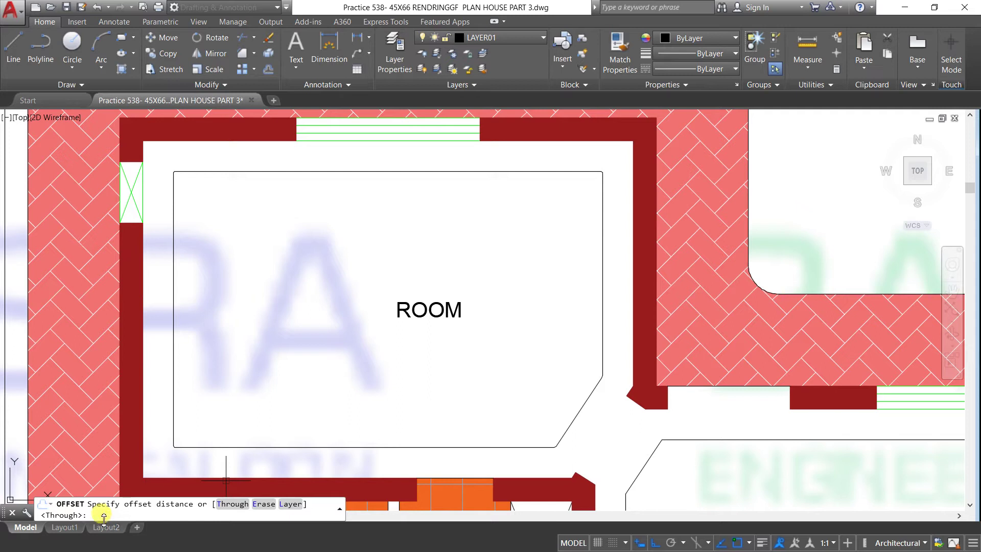
pyautogui.write('6')
pyautogui.press('Return')
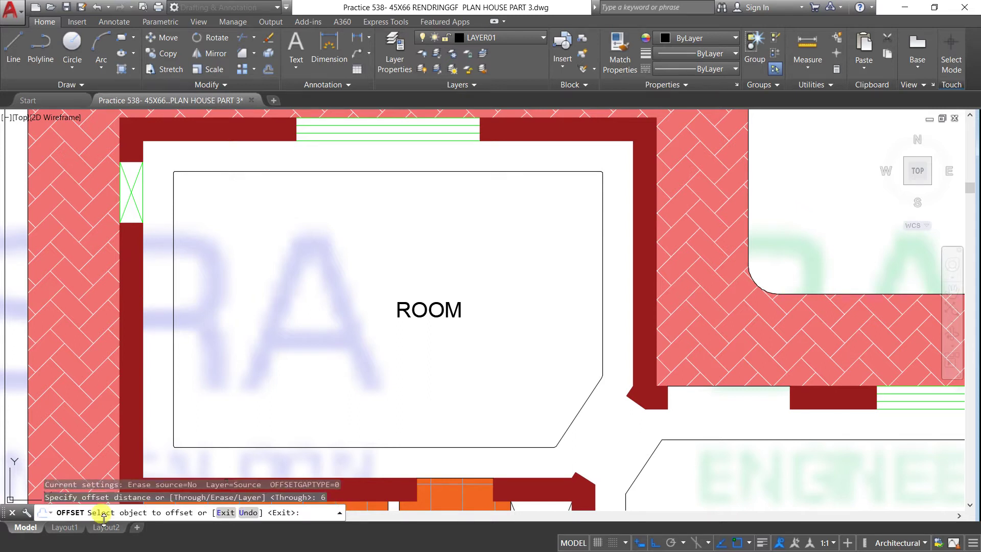
# Offset the ROOM's top, left, right, angled corner and bottom lines inward.
pyautogui.scroll(4, 207, 185)
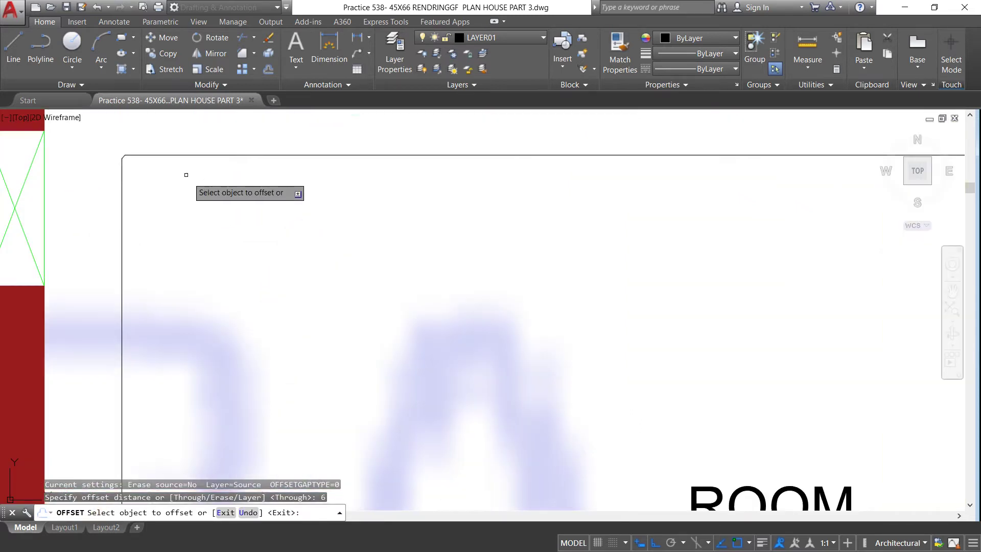
pyautogui.click(178, 154)
pyautogui.click(138, 217)
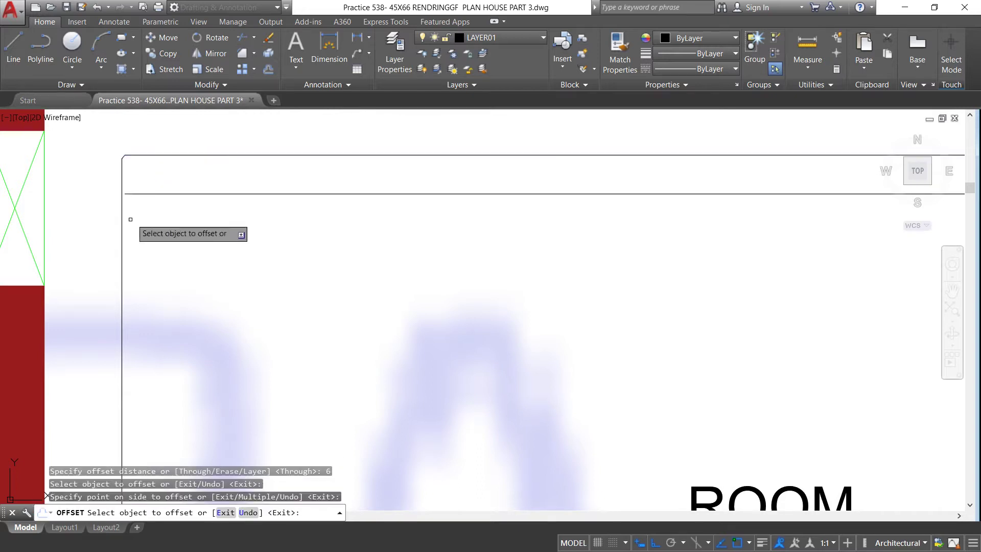
pyautogui.click(120, 219)
pyautogui.click(194, 225)
pyautogui.scroll(-4, 93, 122)
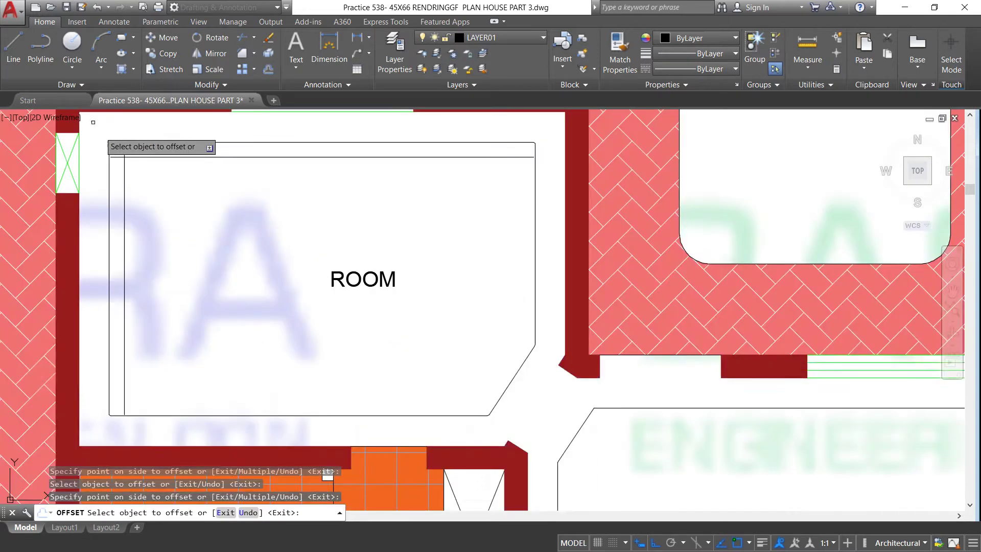
pyautogui.click(535, 251)
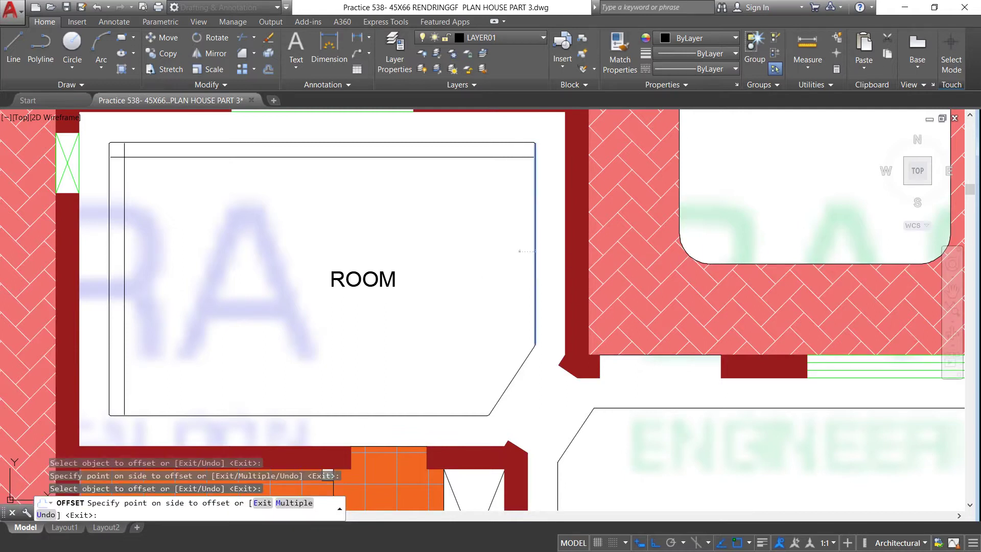
pyautogui.click(511, 387)
pyautogui.click(432, 375)
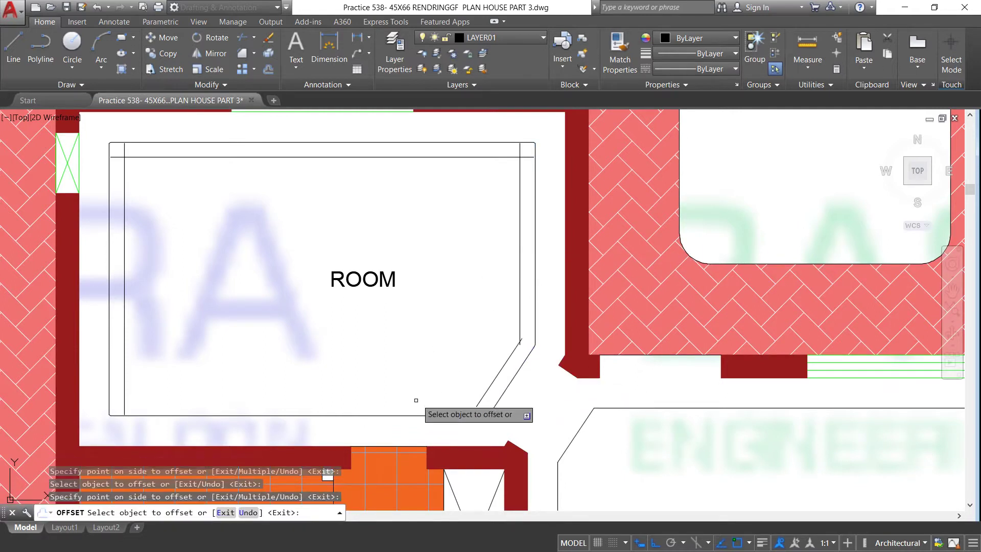
pyautogui.click(409, 415)
pyautogui.click(294, 381)
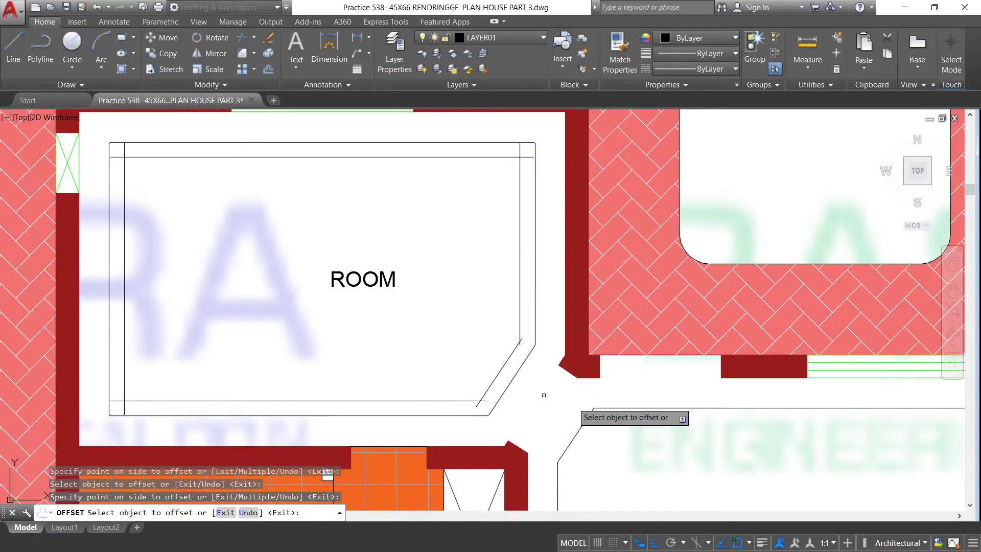
# Offset the TV LOUNGE's diagonal corner, top edge and left edge inward.
pyautogui.scroll(-2, 358, 235)
pyautogui.scroll(4, 511, 370)
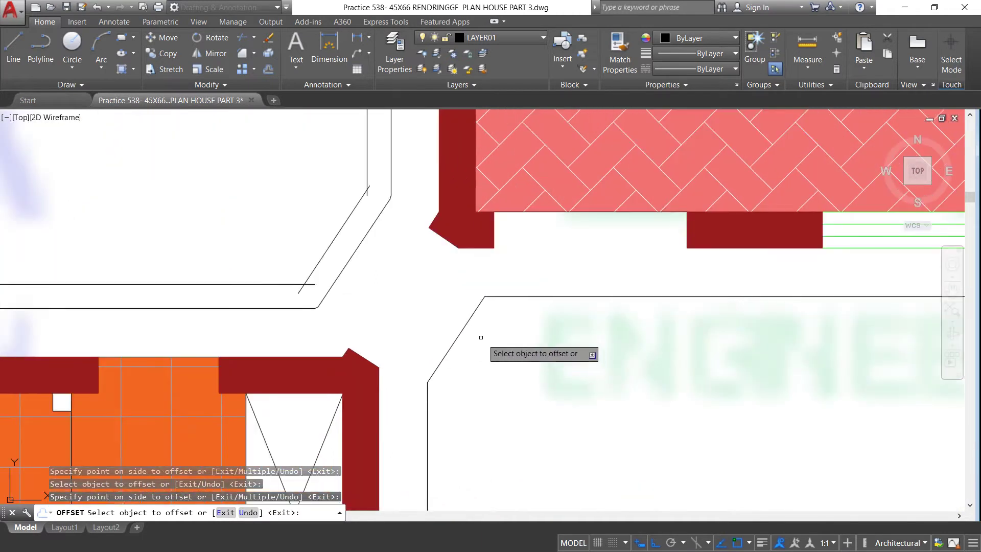
pyautogui.click(464, 327)
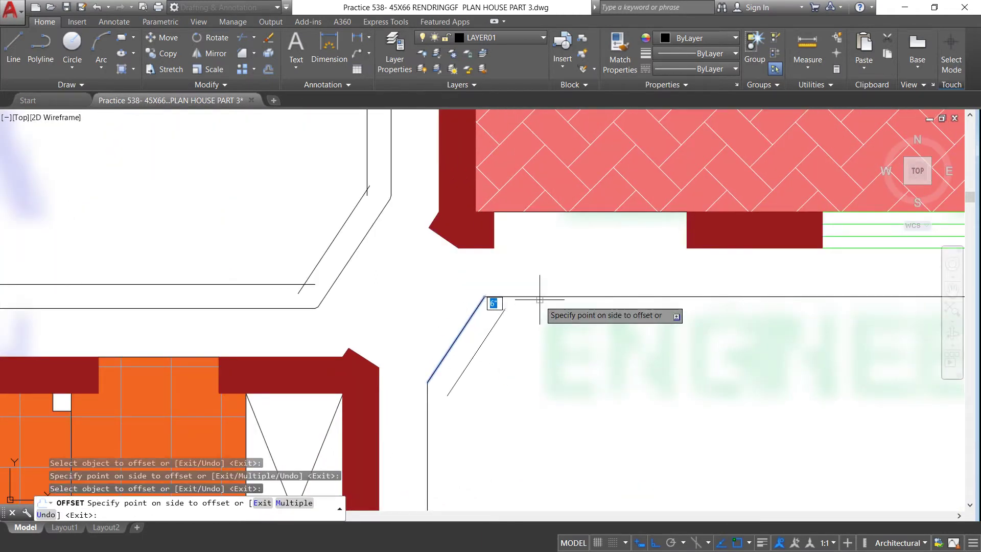
pyautogui.click(588, 347)
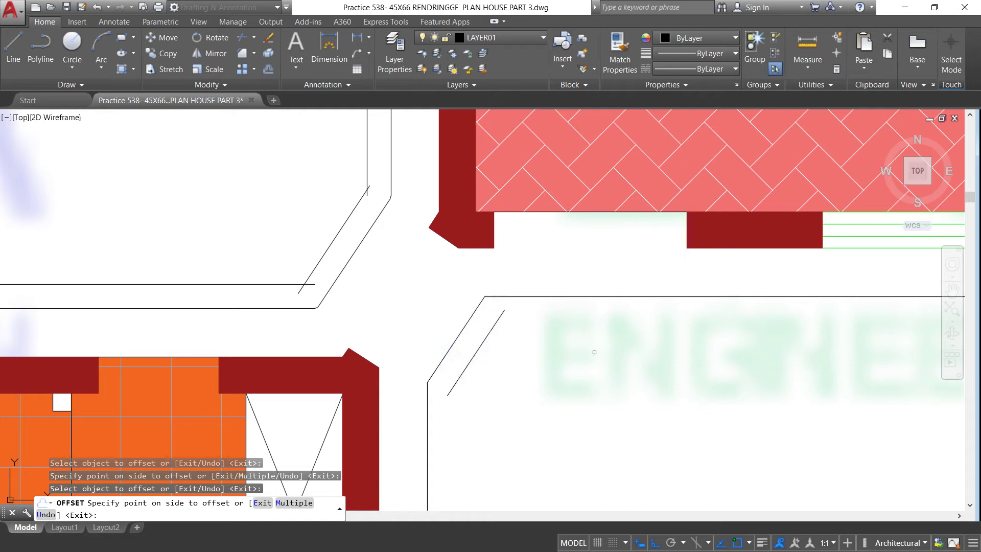
pyautogui.click(577, 297)
pyautogui.click(507, 384)
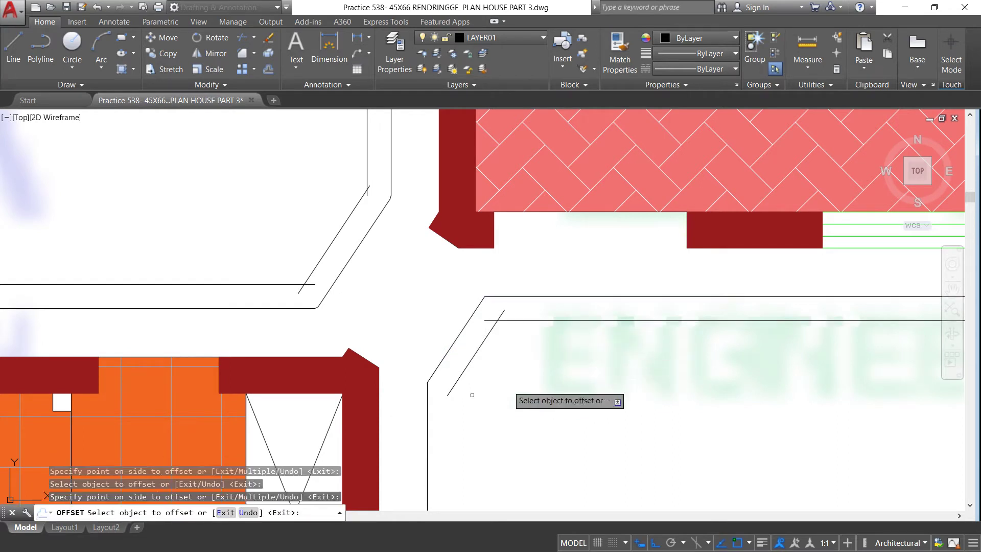
pyautogui.click(428, 408)
pyautogui.click(650, 397)
# Offset the TV LOUNGE's right edge inward.
pyautogui.scroll(-4, 254, 165)
pyautogui.scroll(2, 526, 333)
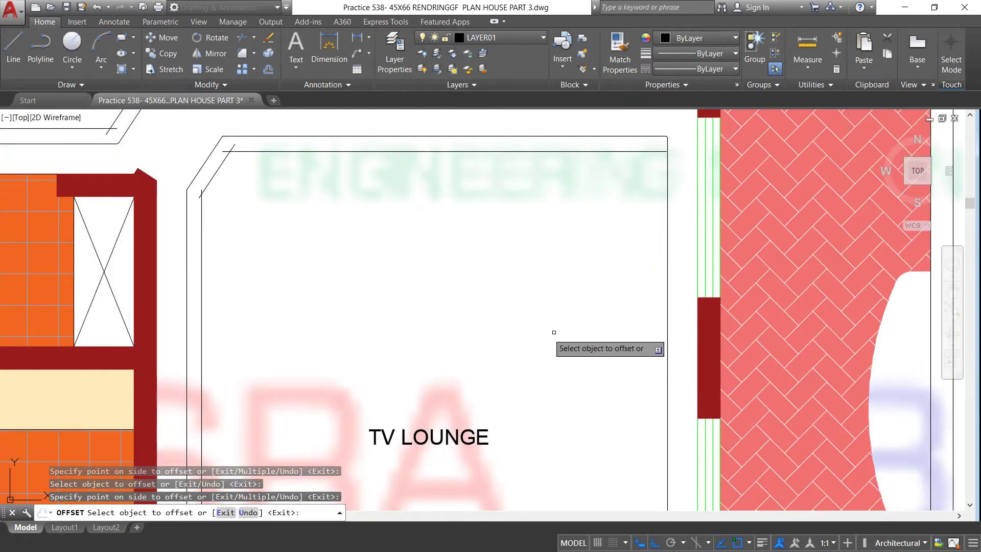
pyautogui.click(667, 307)
pyautogui.click(582, 308)
pyautogui.scroll(-4, 562, 251)
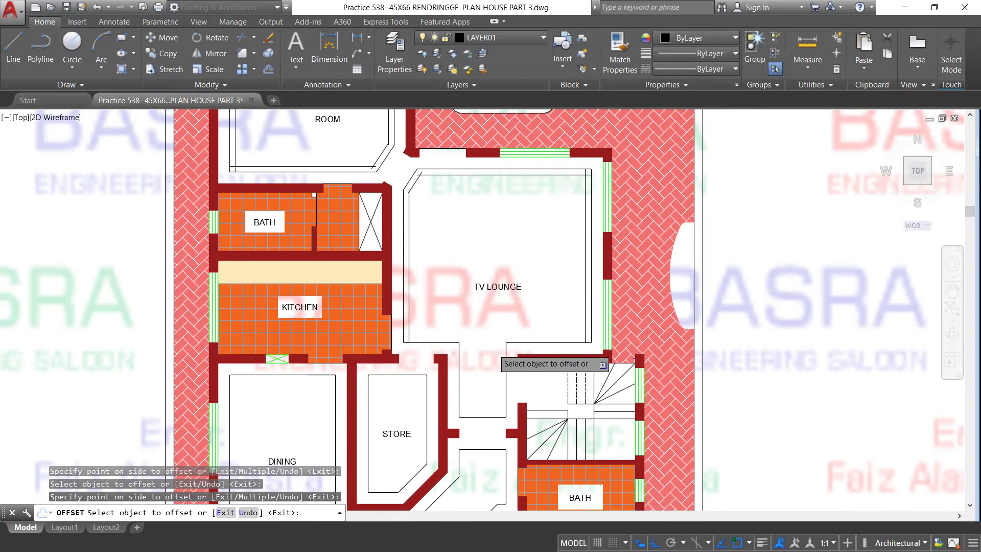
pyautogui.scroll(3, 503, 343)
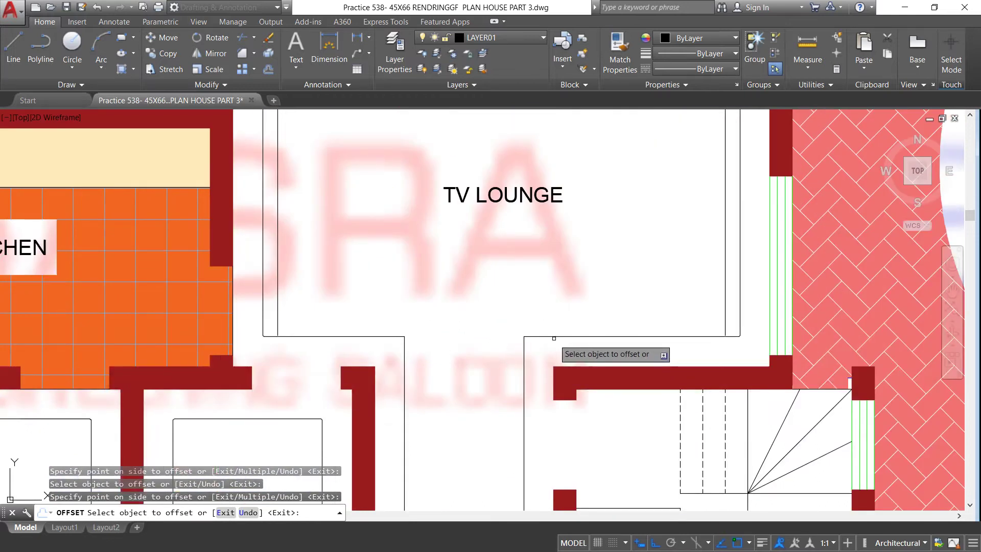
# Offset the doorway's left, right, two vertical and bottom lines inward.
pyautogui.click(551, 335)
pyautogui.click(531, 269)
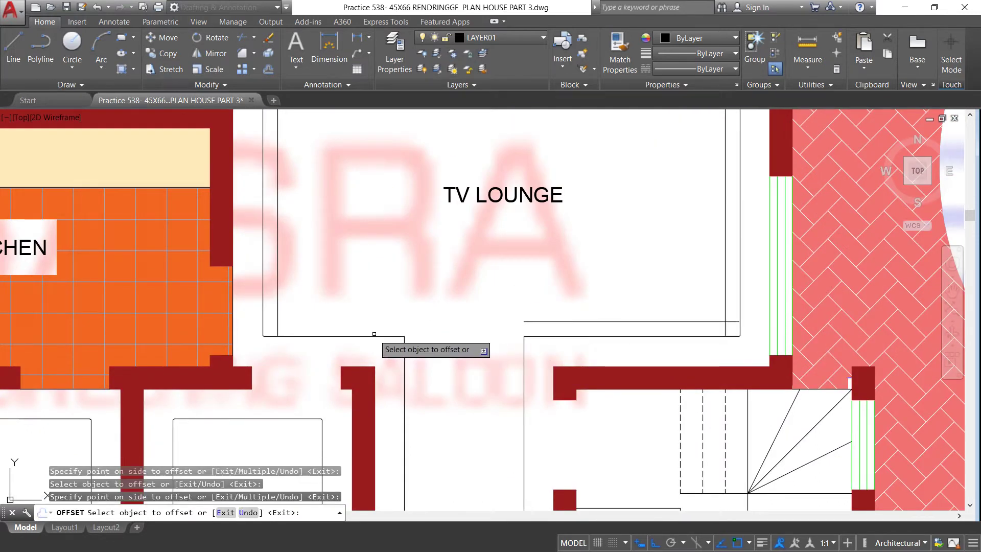
pyautogui.click(374, 336)
pyautogui.click(374, 286)
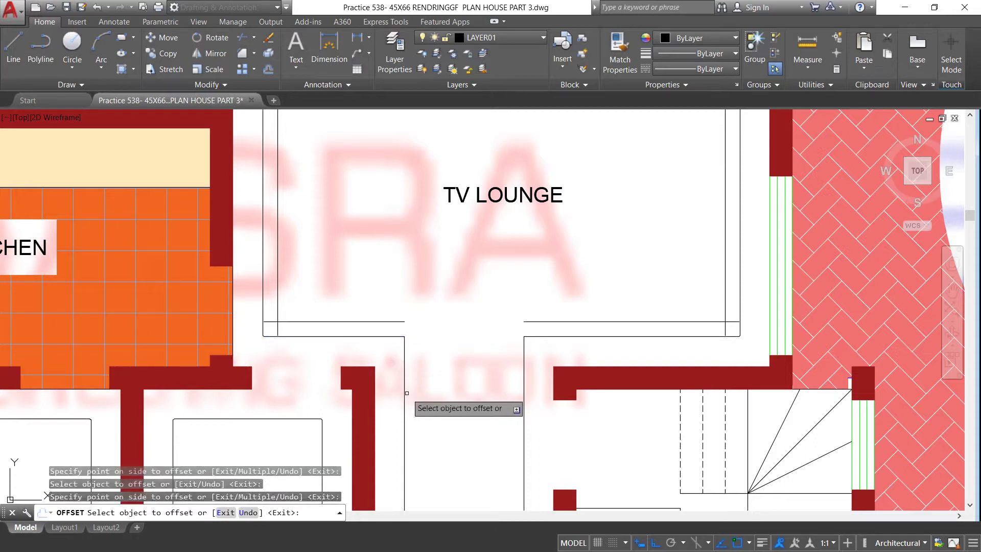
pyautogui.click(404, 395)
pyautogui.click(410, 394)
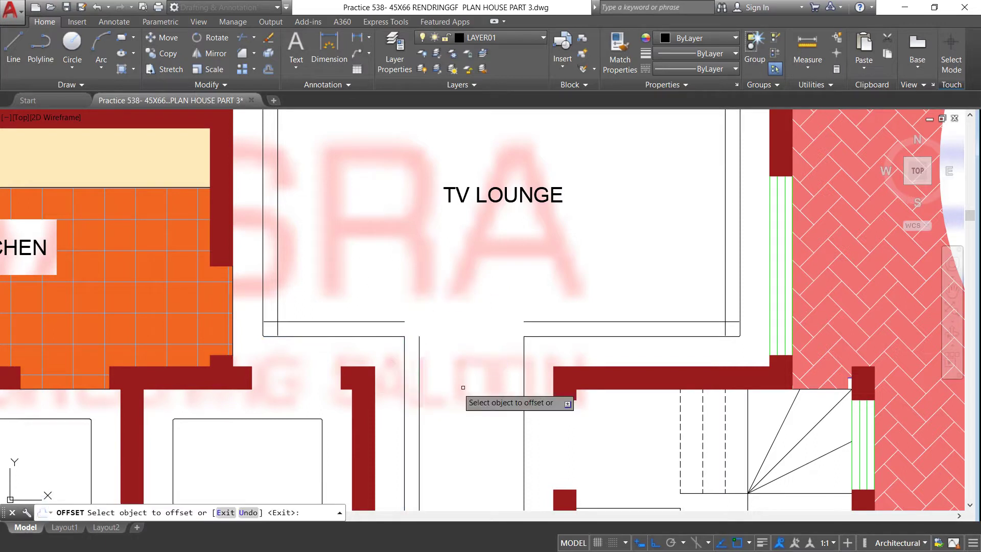
pyautogui.click(523, 378)
pyautogui.click(460, 302)
pyautogui.scroll(-3, 441, 225)
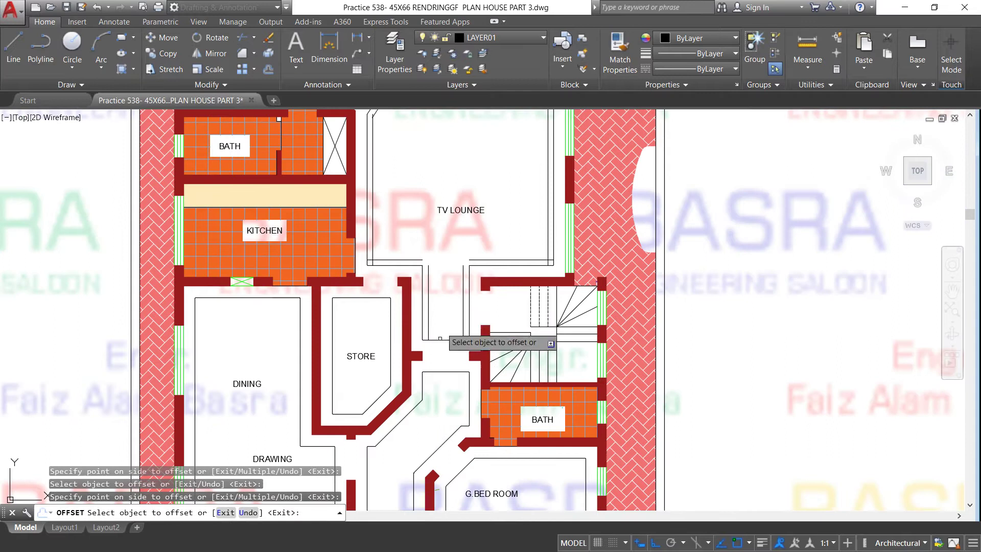
pyautogui.scroll(3, 440, 340)
pyautogui.click(440, 337)
pyautogui.click(412, 318)
# Offset the STORE's top, left, right and bottom edges inward.
pyautogui.scroll(-2, 428, 257)
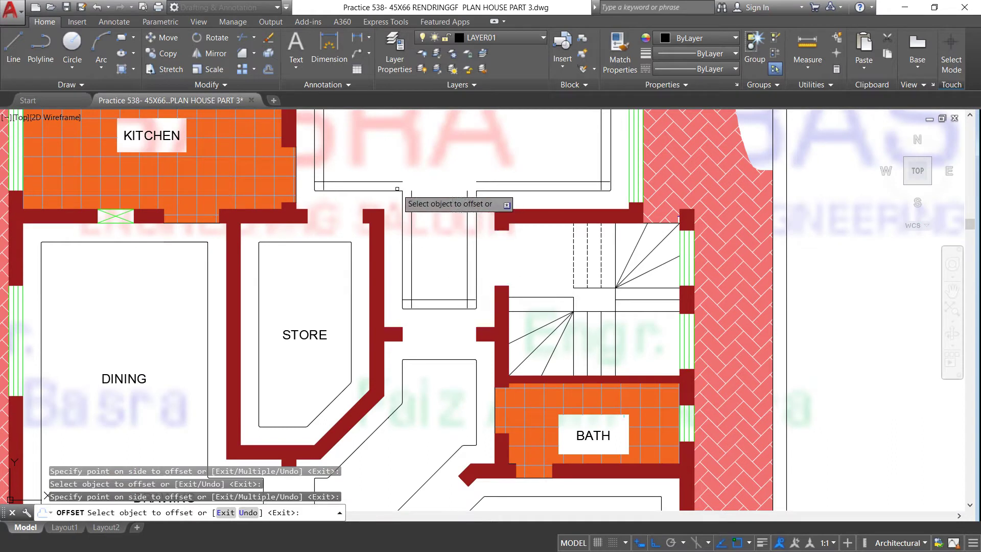
pyautogui.scroll(-2, 458, 187)
pyautogui.scroll(-2, 460, 189)
pyautogui.scroll(2, 461, 194)
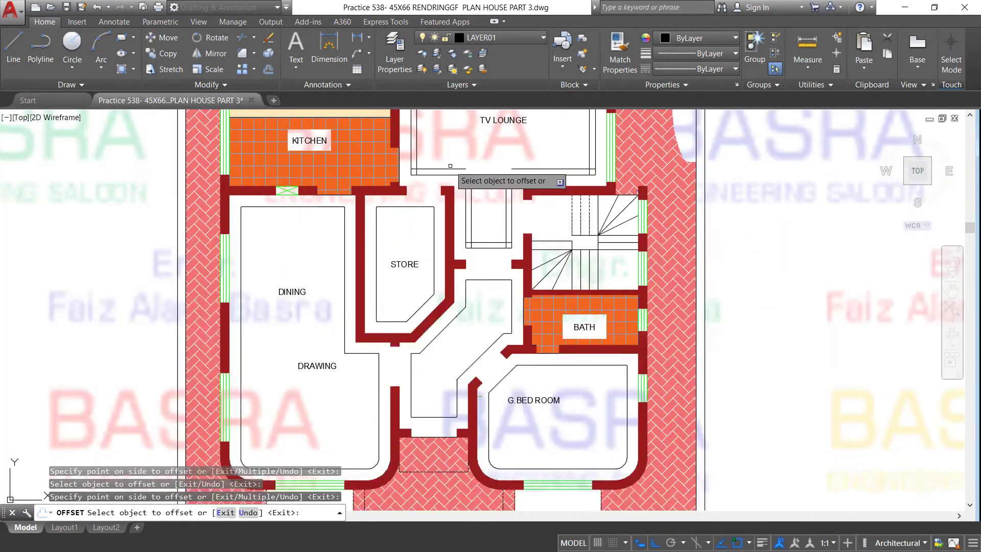
pyautogui.scroll(4, 364, 241)
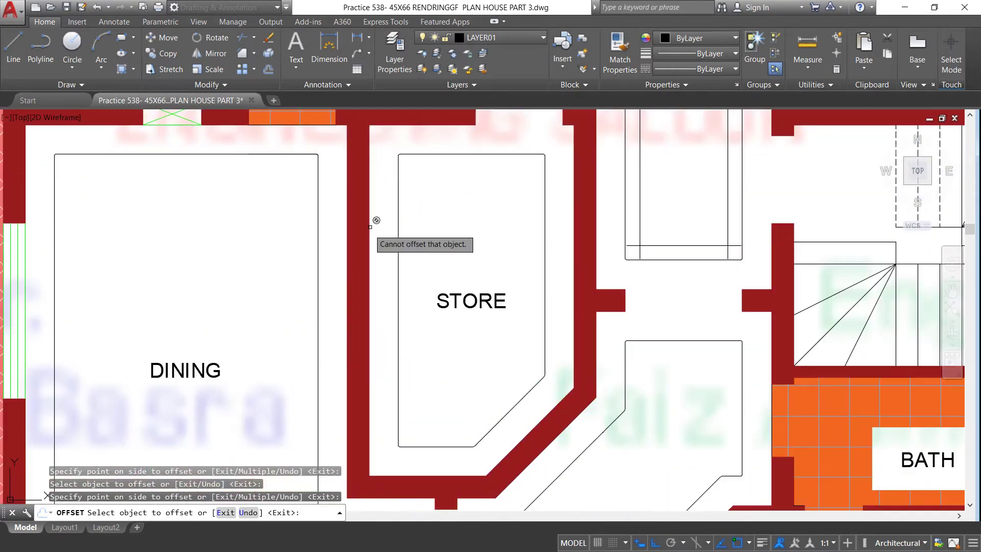
pyautogui.click(441, 159)
pyautogui.click(432, 176)
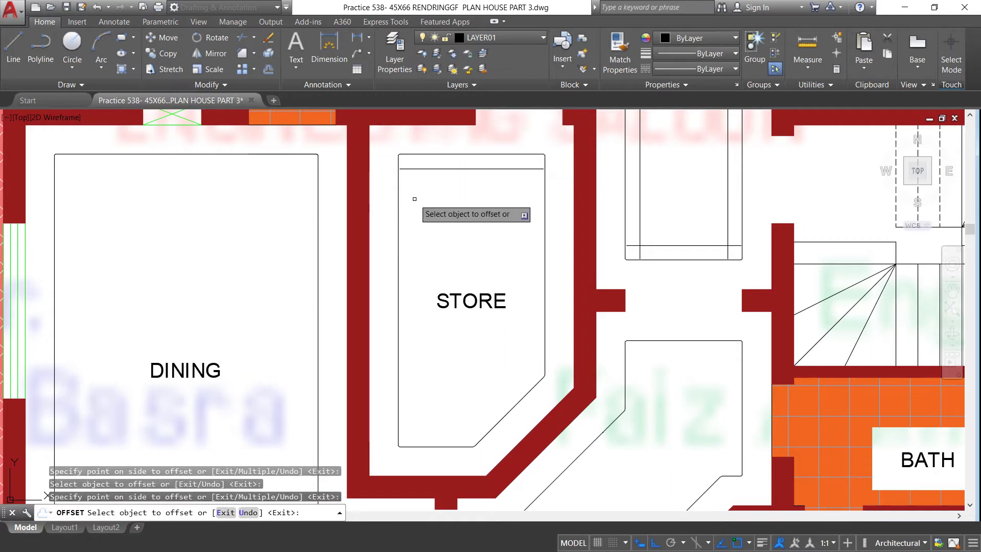
pyautogui.click(398, 206)
pyautogui.click(438, 205)
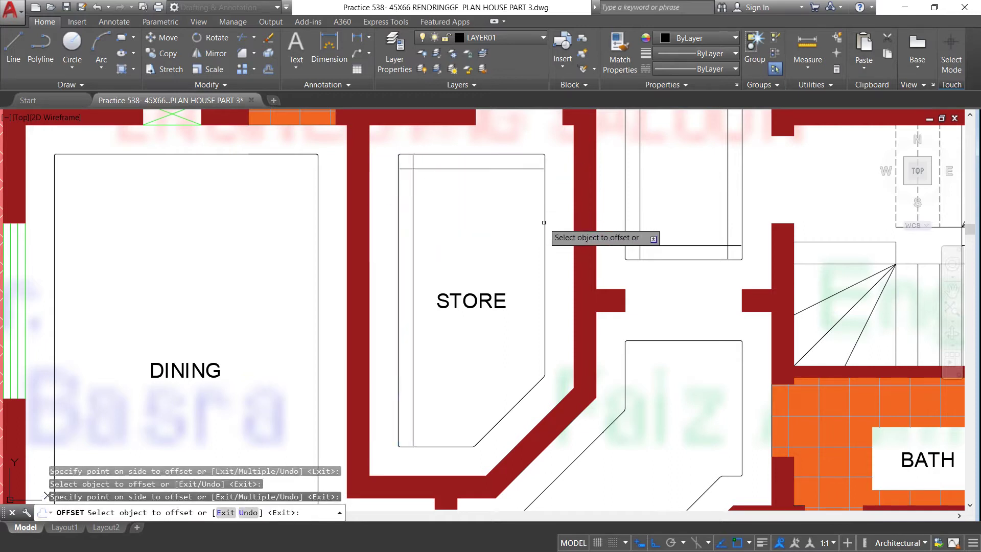
pyautogui.click(545, 223)
pyautogui.click(518, 297)
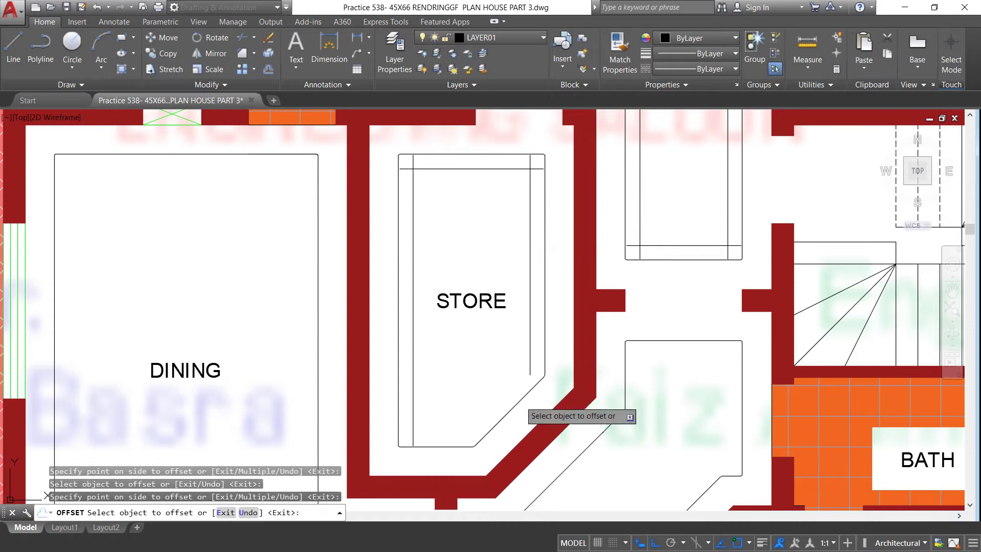
pyautogui.click(457, 446)
pyautogui.click(457, 352)
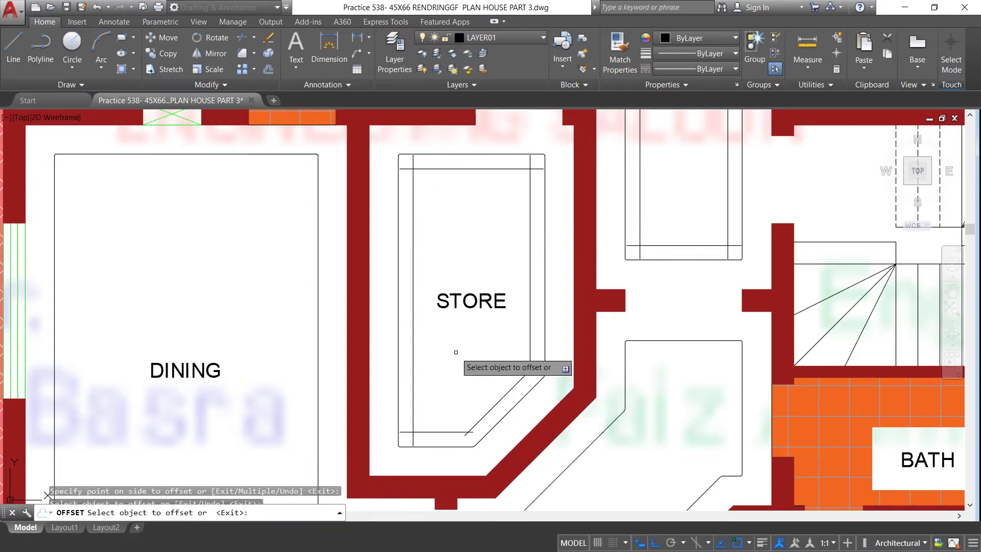
# Offset the corridor's diagonal, left edge and top edge inward.
pyautogui.scroll(-2, 429, 176)
pyautogui.scroll(-2, 429, 176)
pyautogui.scroll(2, 468, 324)
pyautogui.scroll(2, 470, 296)
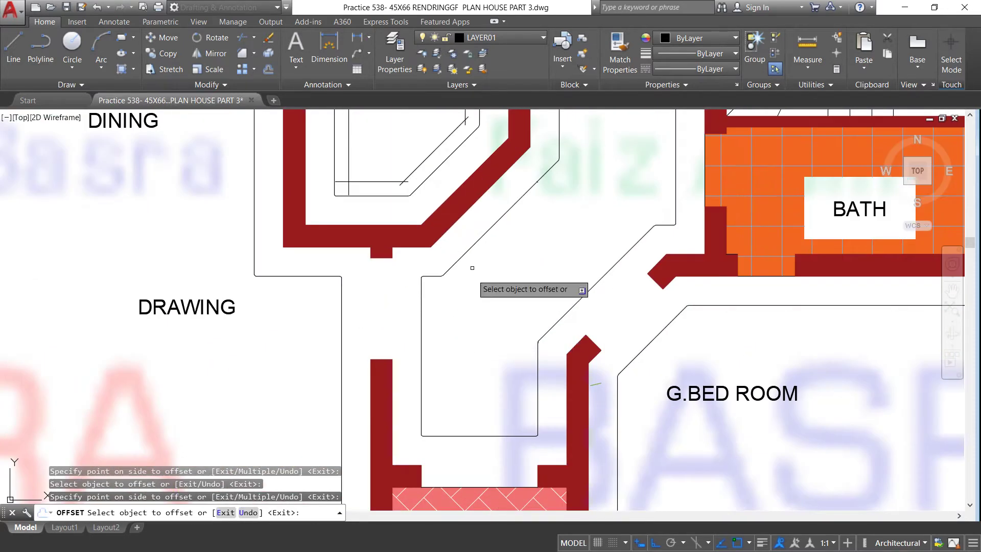
pyautogui.click(470, 256)
pyautogui.click(460, 279)
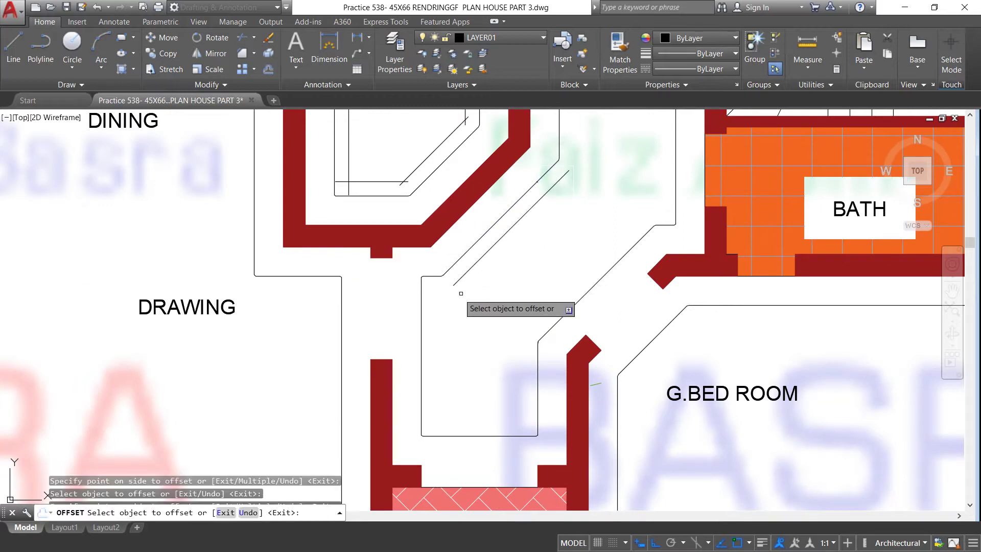
pyautogui.click(421, 316)
pyautogui.click(432, 276)
pyautogui.click(485, 328)
# Offset the corridor's wall-side diagonal, right, bottom, short horizontal and vertical edges inward.
pyautogui.click(542, 336)
pyautogui.click(519, 296)
pyautogui.click(536, 389)
pyautogui.click(475, 427)
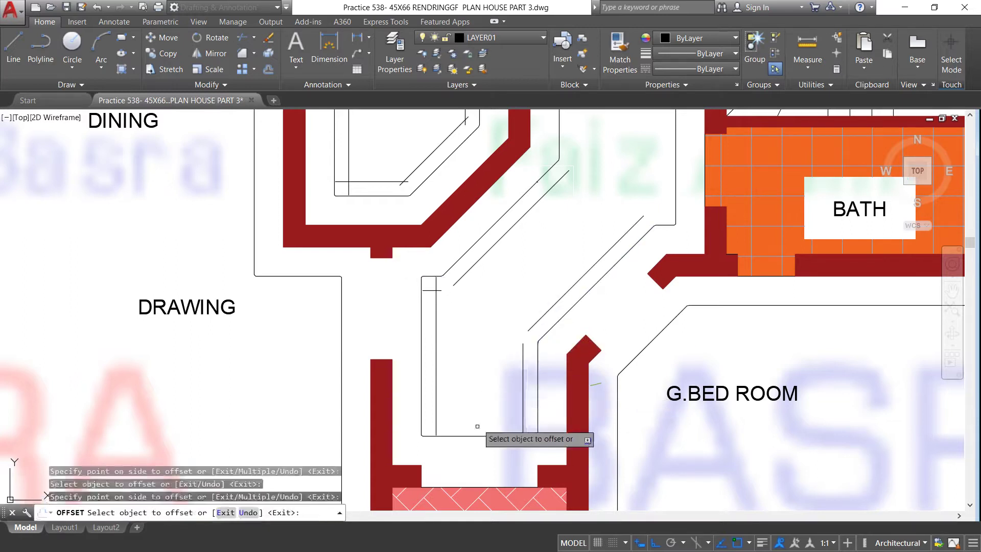
pyautogui.click(475, 433)
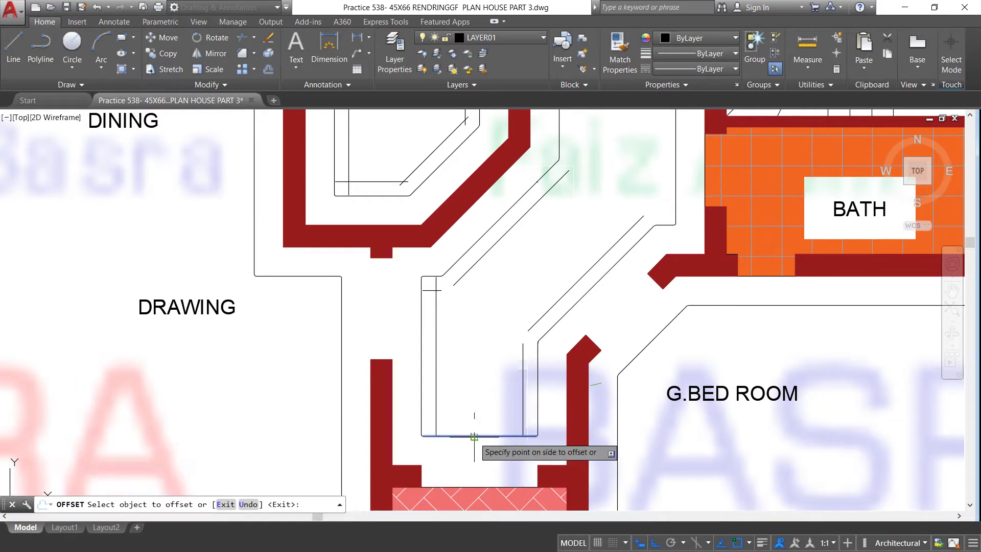
pyautogui.click(475, 412)
pyautogui.click(661, 224)
pyautogui.click(658, 189)
pyautogui.click(674, 174)
pyautogui.click(644, 174)
pyautogui.scroll(-5, 553, 279)
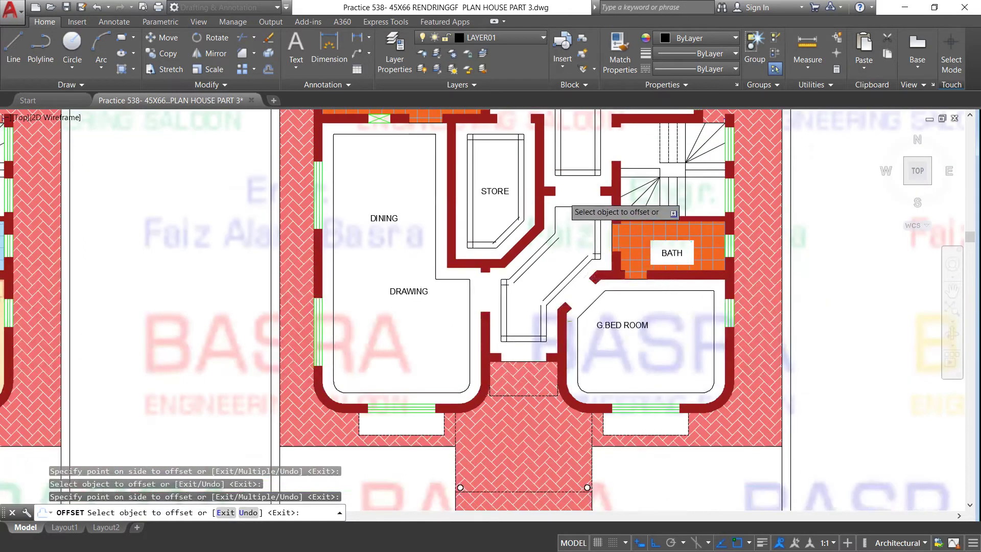
pyautogui.scroll(5, 564, 198)
# Offset the corridor's left vertical line and G.BED ROOM's bottom, left edge and corner arc inward.
pyautogui.click(540, 252)
pyautogui.click(575, 243)
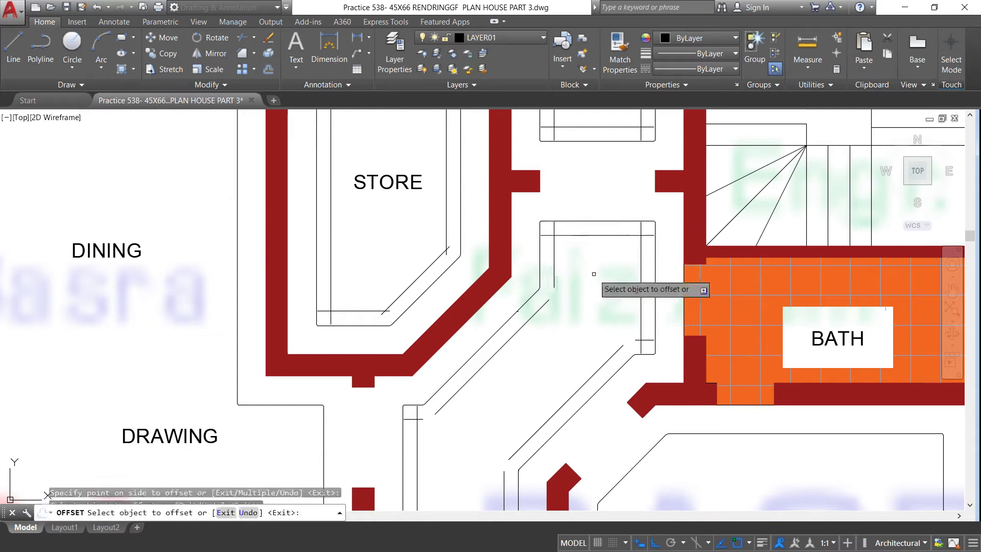
pyautogui.scroll(-2, 493, 165)
pyautogui.scroll(-2, 486, 169)
pyautogui.scroll(4, 610, 335)
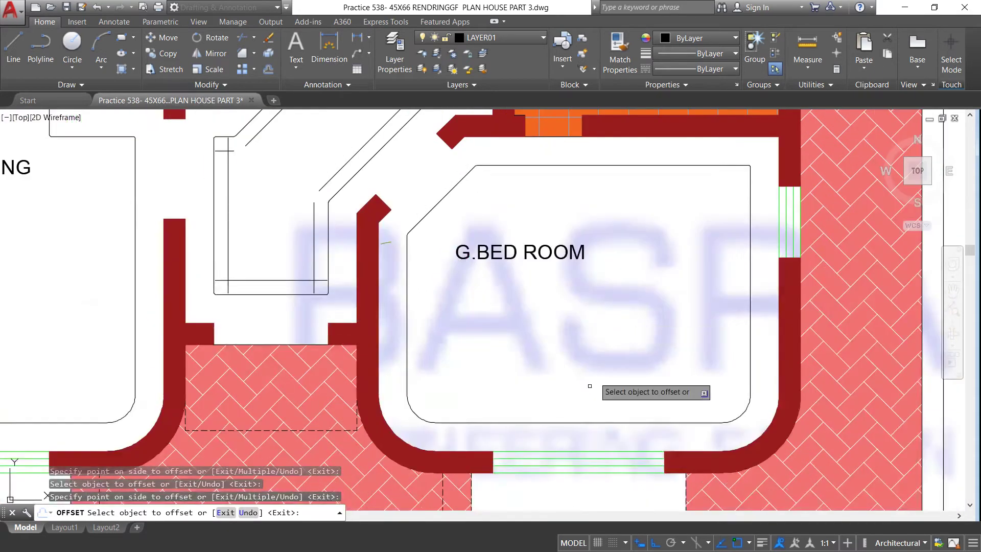
pyautogui.click(510, 425)
pyautogui.click(444, 364)
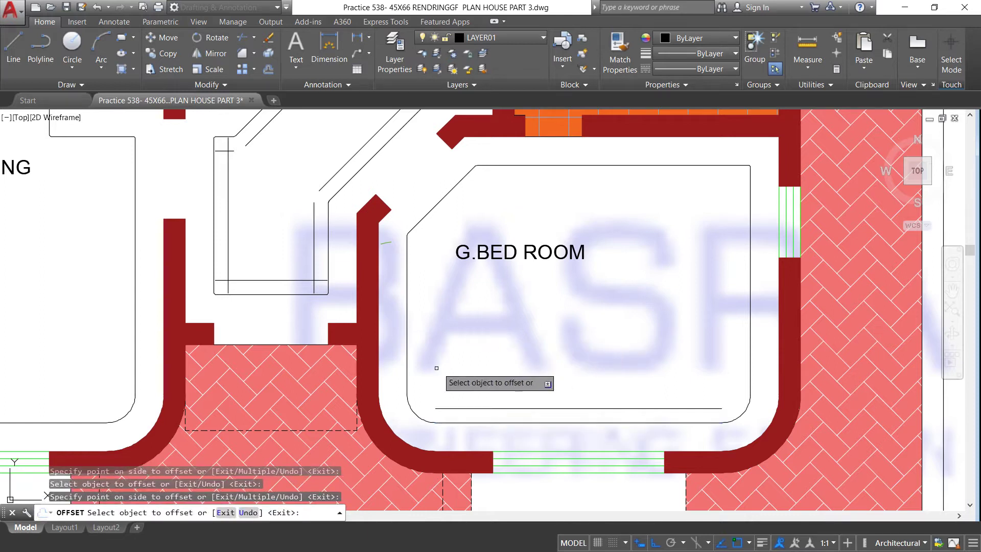
pyautogui.click(407, 368)
pyautogui.click(480, 354)
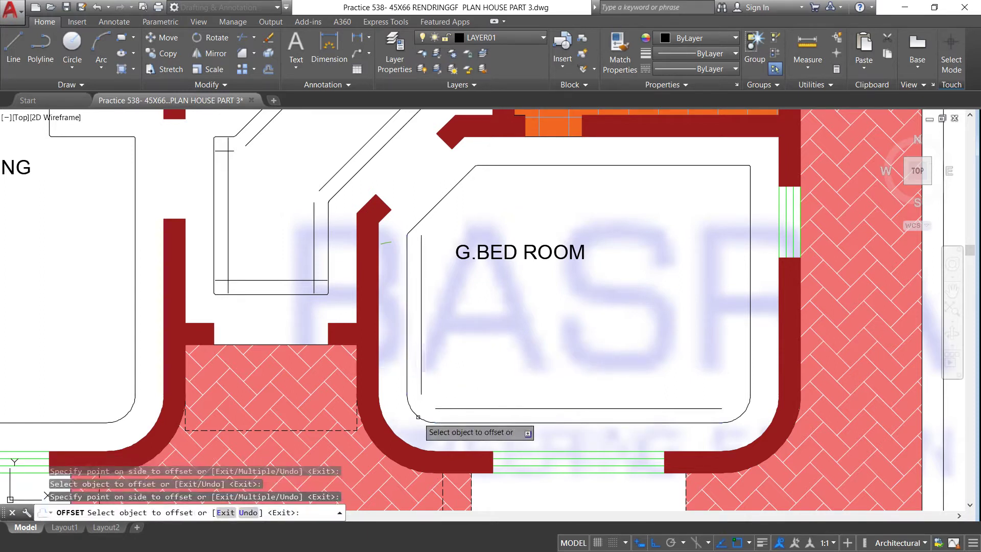
pyautogui.click(411, 410)
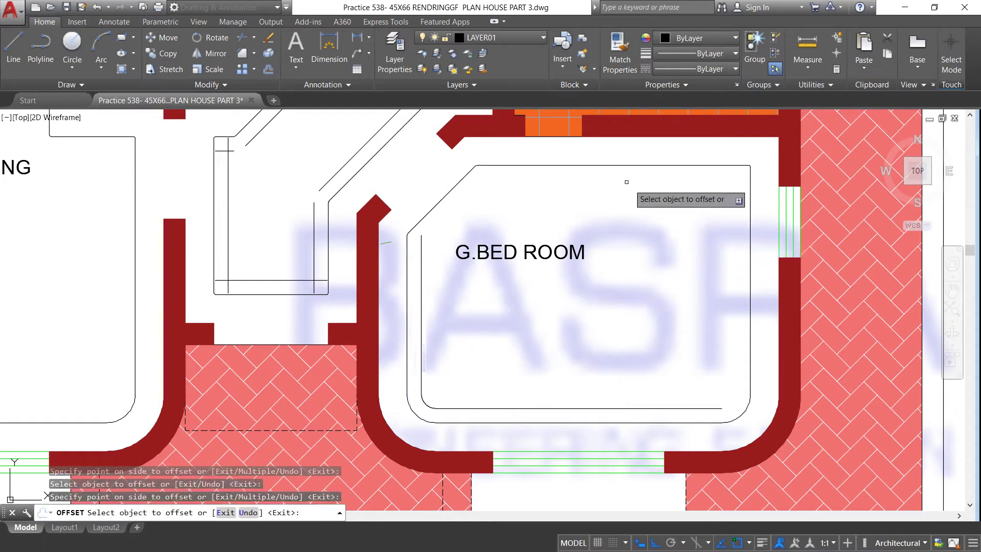
# Offset G.BED ROOM's top edge, diagonal, right line and bottom-right arc inward.
pyautogui.click(590, 166)
pyautogui.click(604, 246)
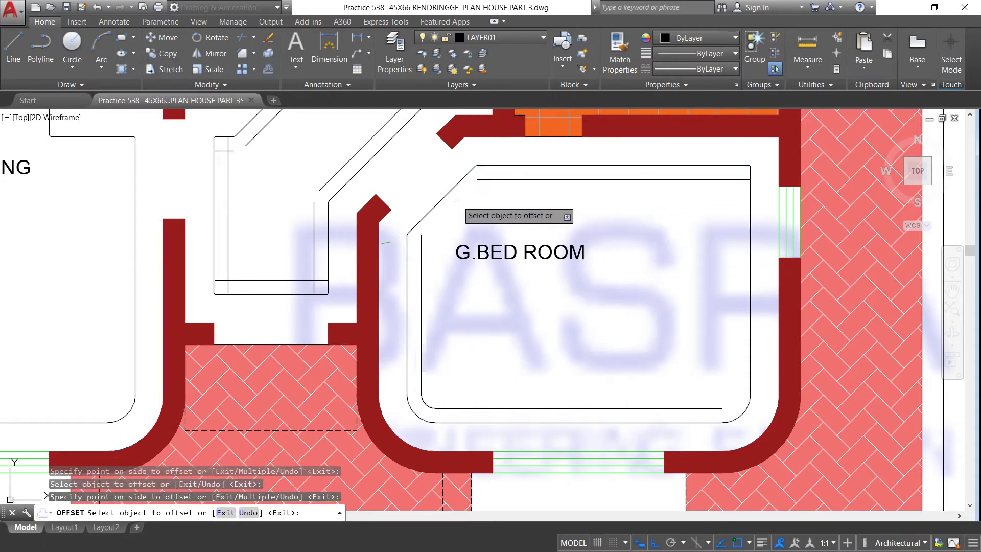
pyautogui.click(441, 197)
pyautogui.click(477, 226)
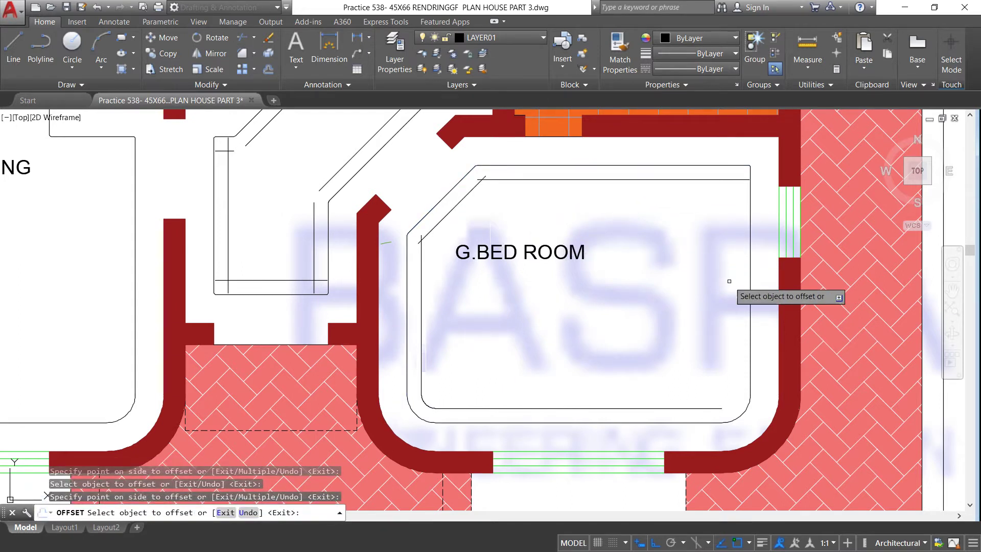
pyautogui.click(749, 285)
pyautogui.click(661, 287)
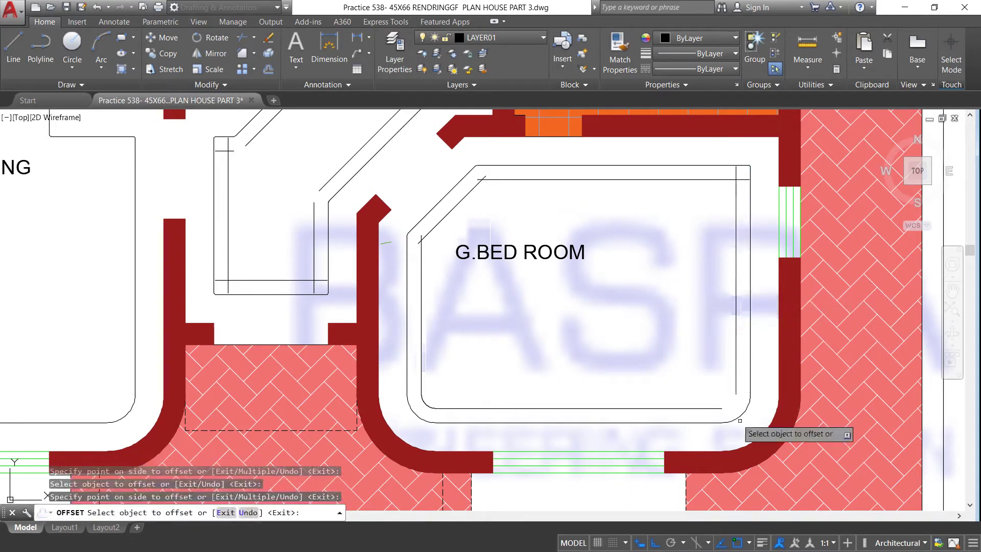
pyautogui.click(740, 418)
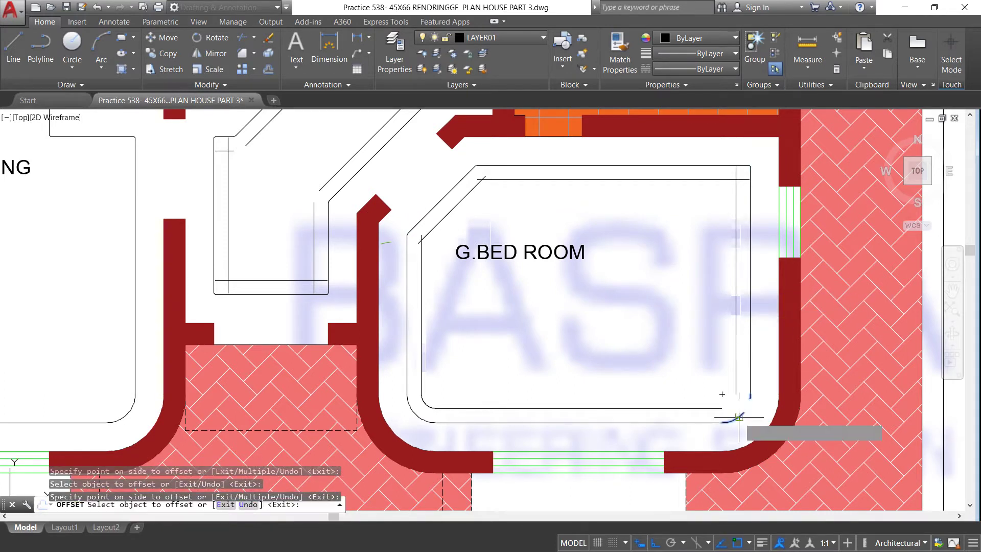
pyautogui.click(700, 360)
pyautogui.scroll(-4, 660, 294)
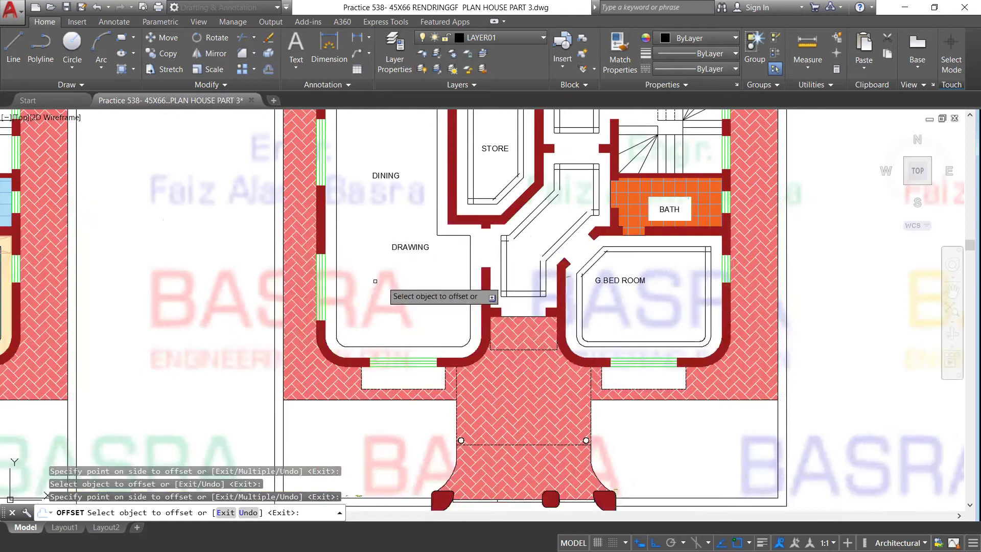
# Offset the DRAWING room's bottom line, left wall and bottom-left corner arc inward.
pyautogui.scroll(2, 365, 283)
pyautogui.click(419, 386)
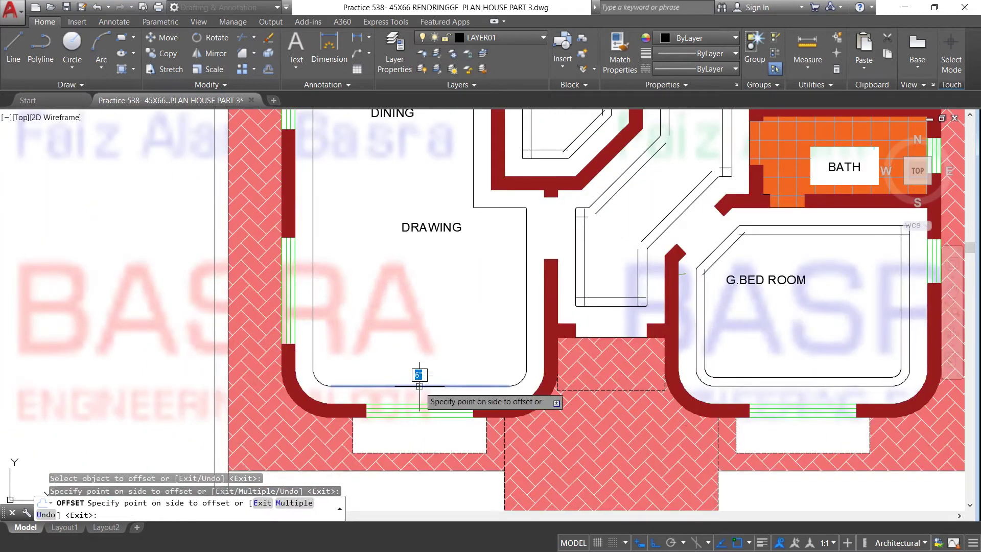
pyautogui.click(353, 363)
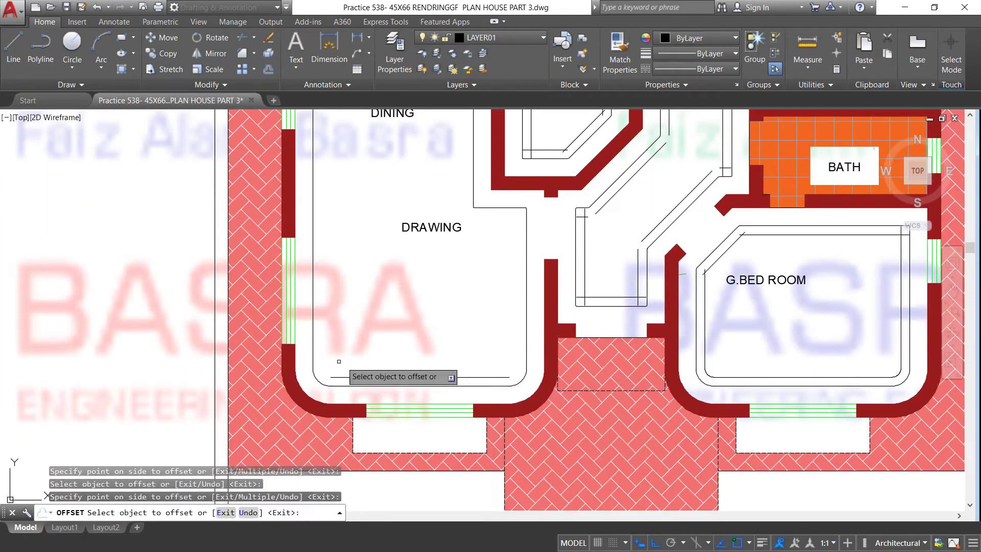
pyautogui.click(313, 351)
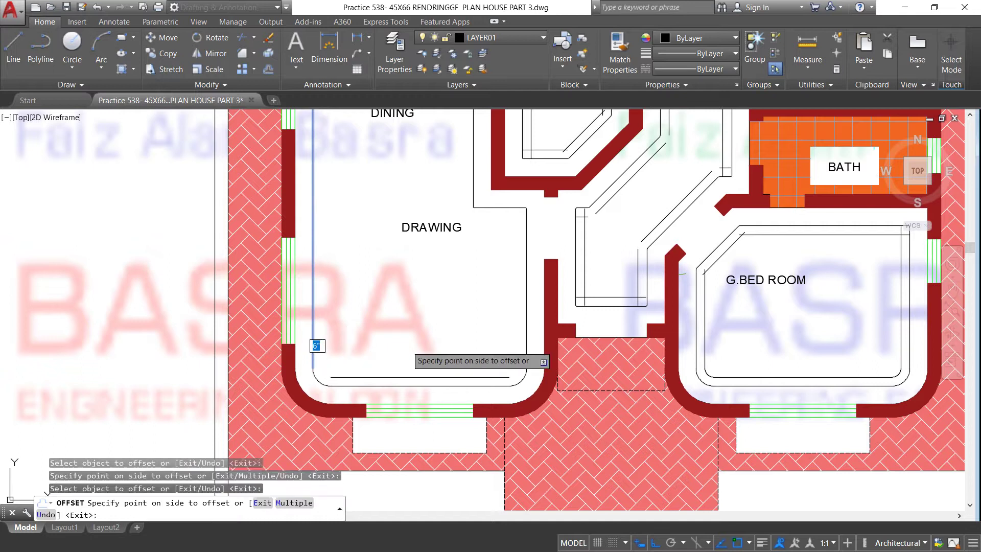
pyautogui.click(319, 381)
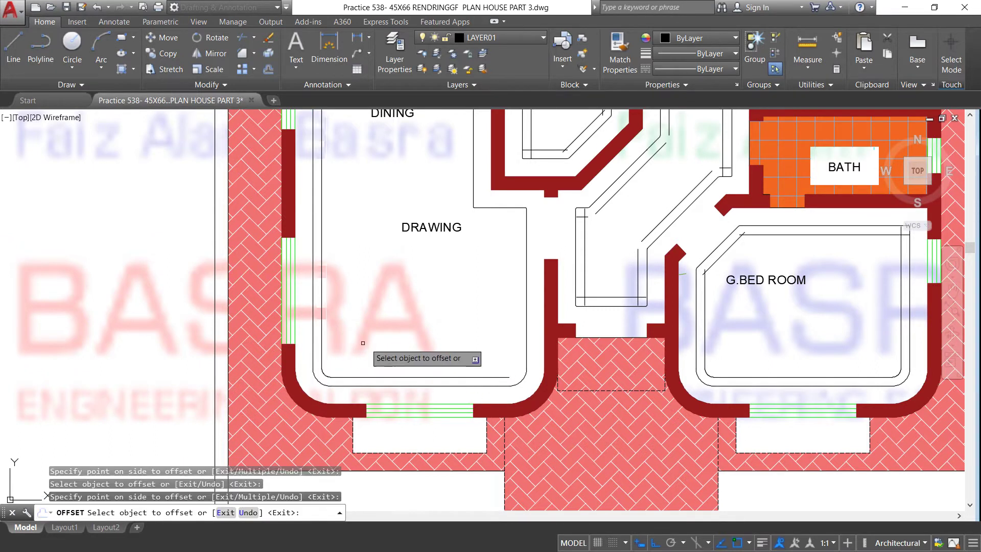
# Offset the DRAWING room's bottom-right corner arc and right wall line inward.
pyautogui.click(525, 375)
pyautogui.click(486, 335)
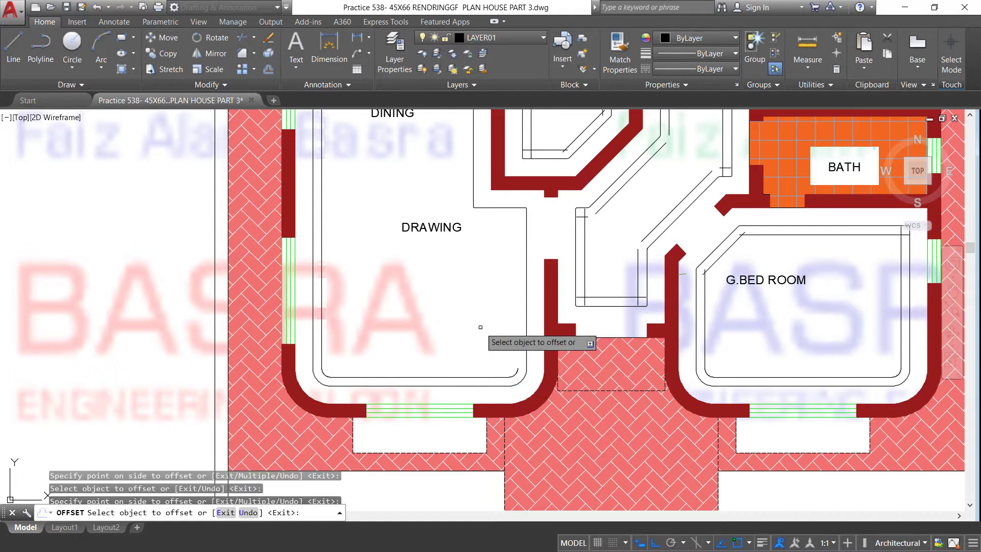
pyautogui.click(525, 342)
pyautogui.click(465, 333)
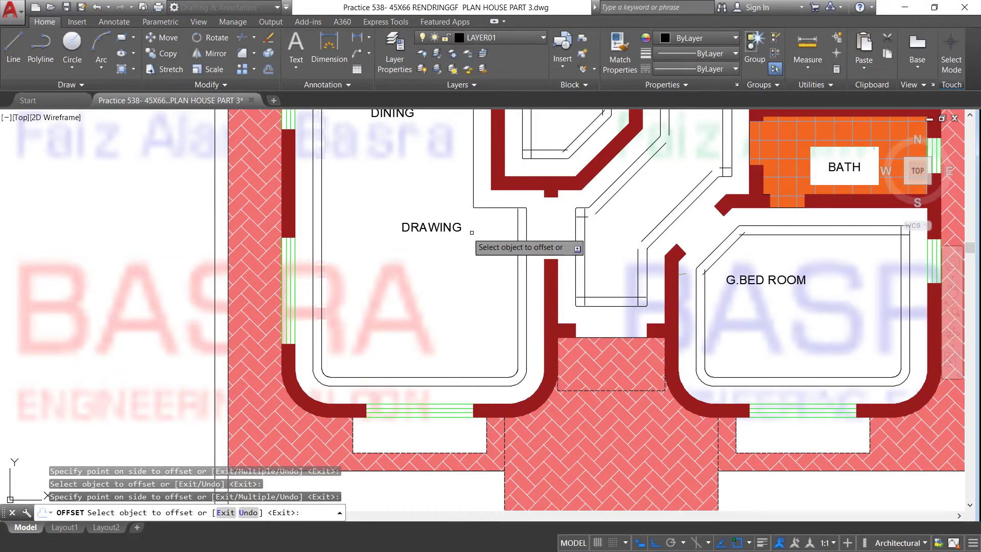
pyautogui.scroll(4, 487, 392)
pyautogui.scroll(1, 486, 382)
pyautogui.scroll(-1, 598, 332)
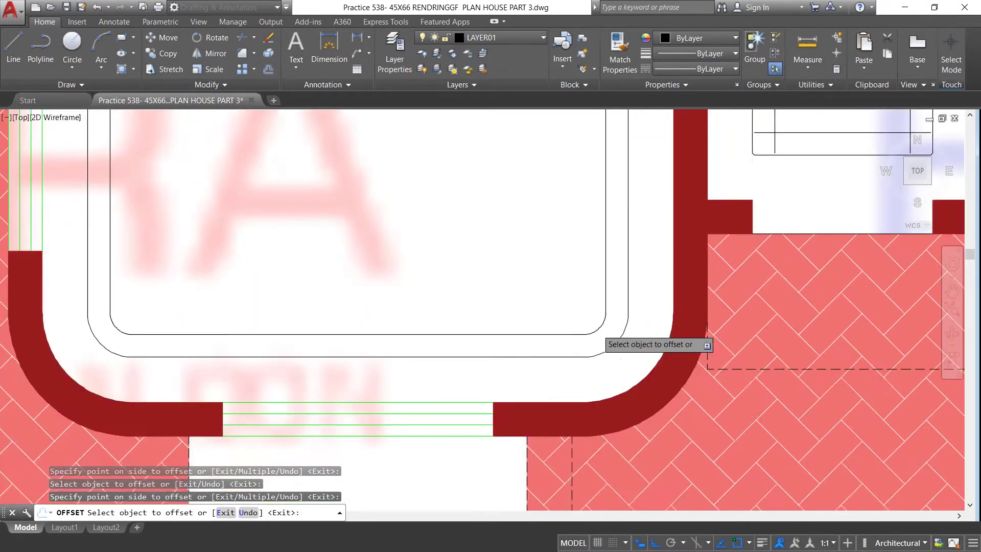
pyautogui.scroll(-1, 450, 197)
pyautogui.scroll(-1, 421, 323)
pyautogui.scroll(-1, 417, 279)
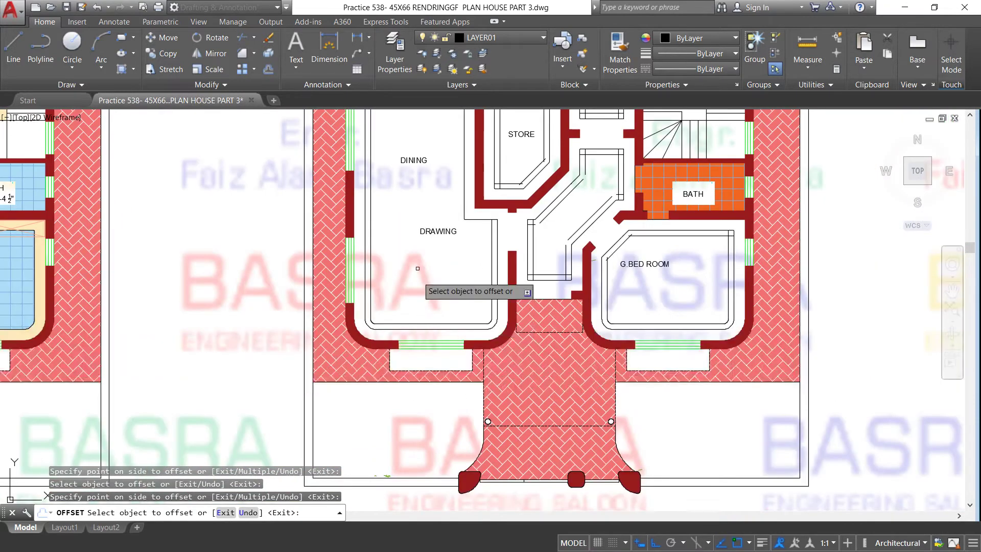
pyautogui.scroll(3, 480, 221)
# Offset the horizontal line near the room's top and the top edge near DINING.
pyautogui.click(477, 213)
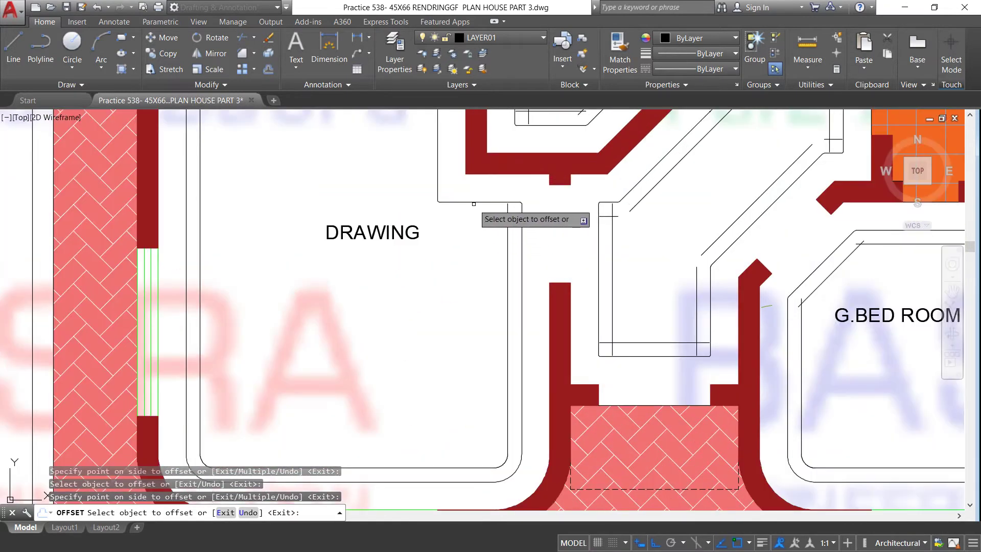
pyautogui.click(466, 201)
pyautogui.click(463, 233)
pyautogui.click(440, 188)
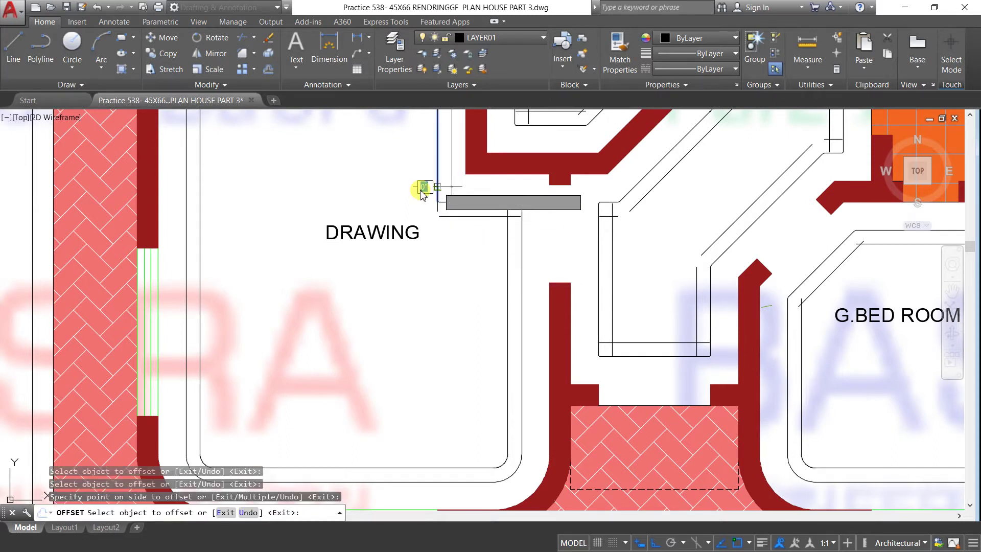
pyautogui.scroll(-4, 449, 354)
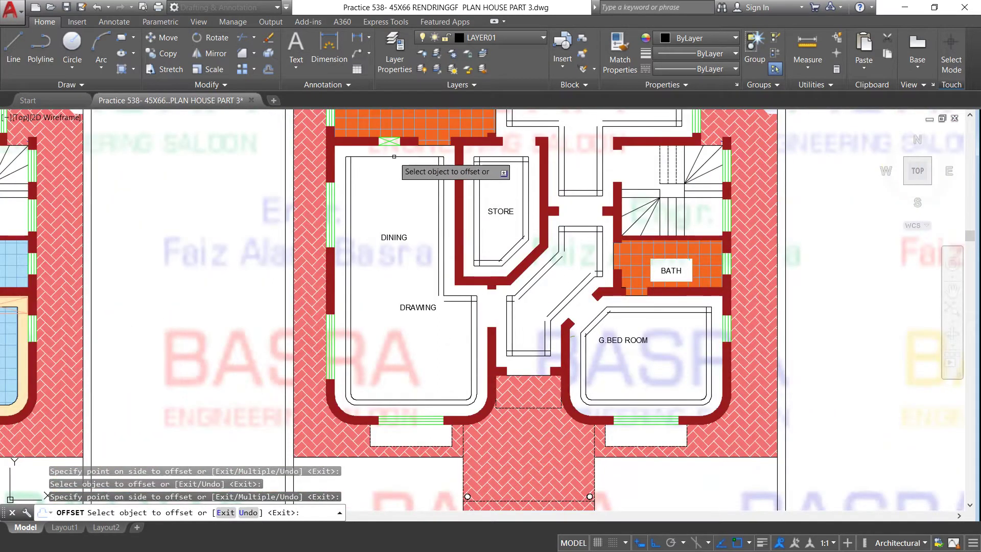
pyautogui.scroll(3, 392, 154)
pyautogui.click(389, 159)
pyautogui.click(409, 246)
pyautogui.scroll(-4, 368, 235)
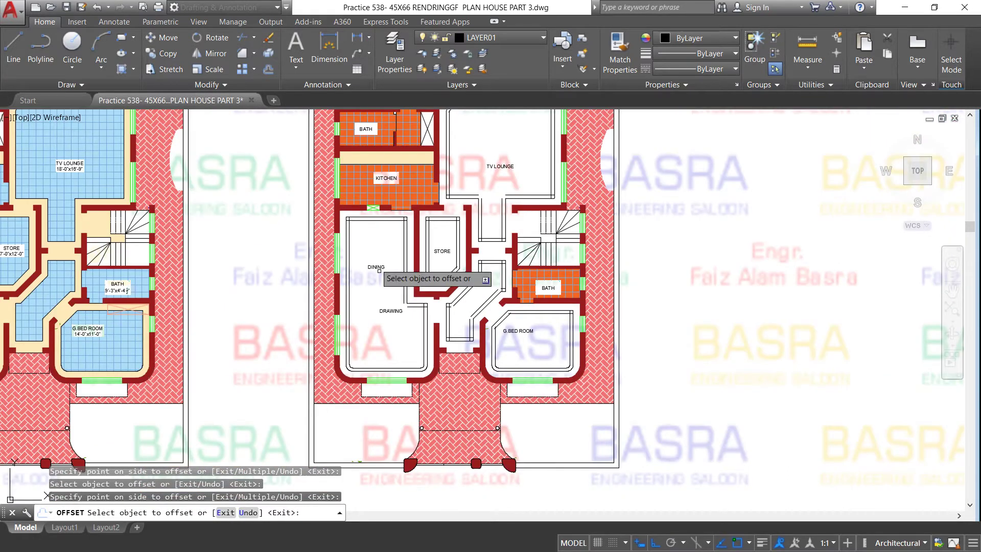
pyautogui.scroll(-2, 391, 305)
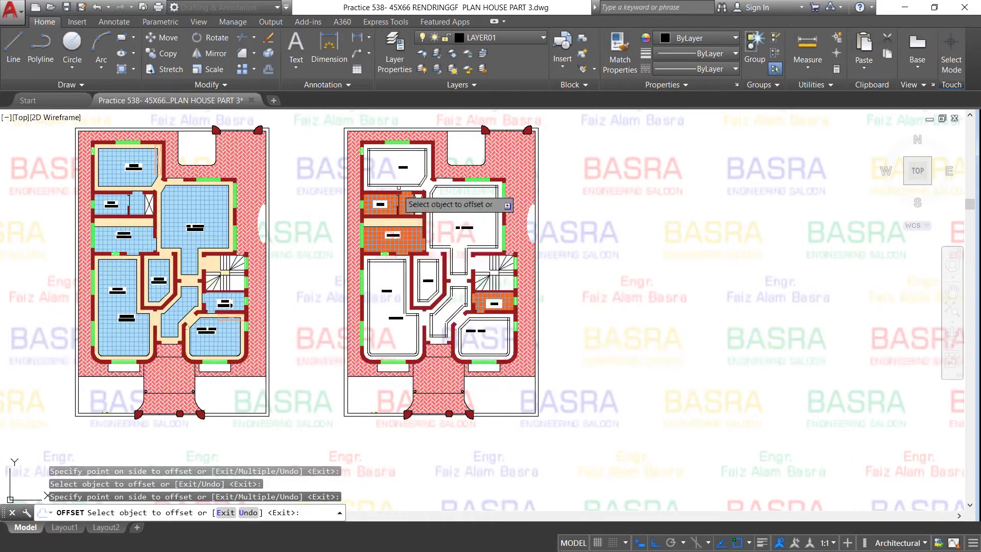
pyautogui.scroll(4, 380, 154)
pyautogui.scroll(4, 365, 159)
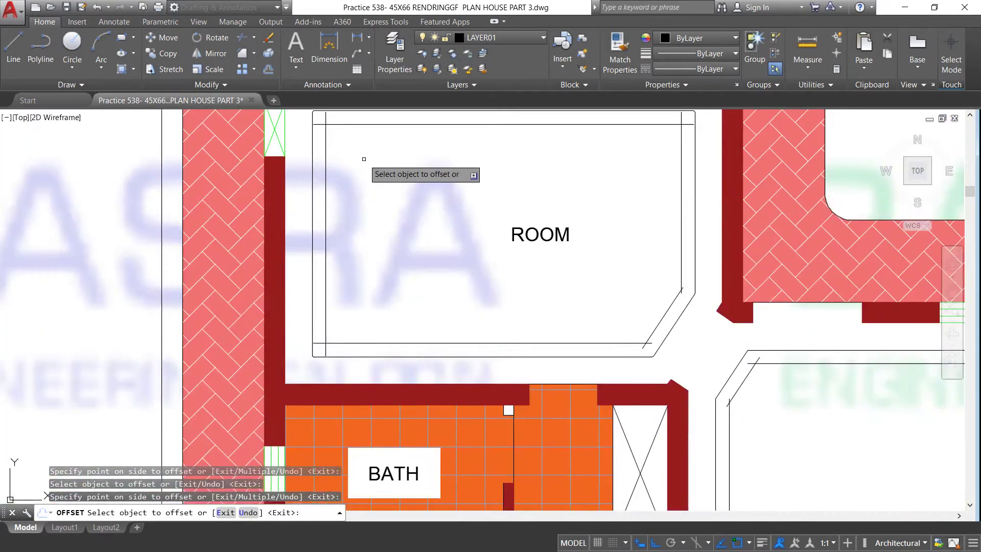
# End OFFSET and start CHAMFER with both chamfer distances set to 0.
pyautogui.rightClick(371, 162)
pyautogui.click(396, 169)
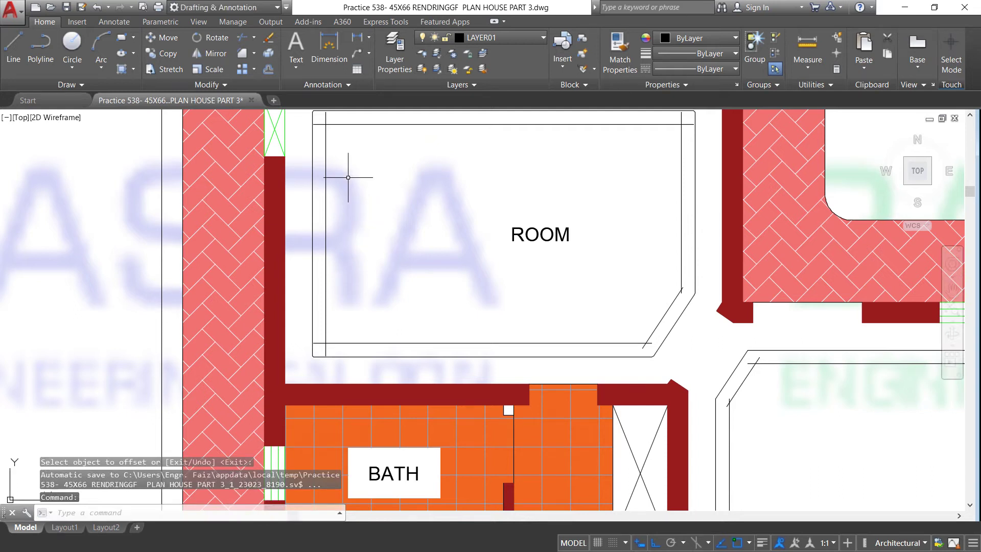
pyautogui.click(253, 38)
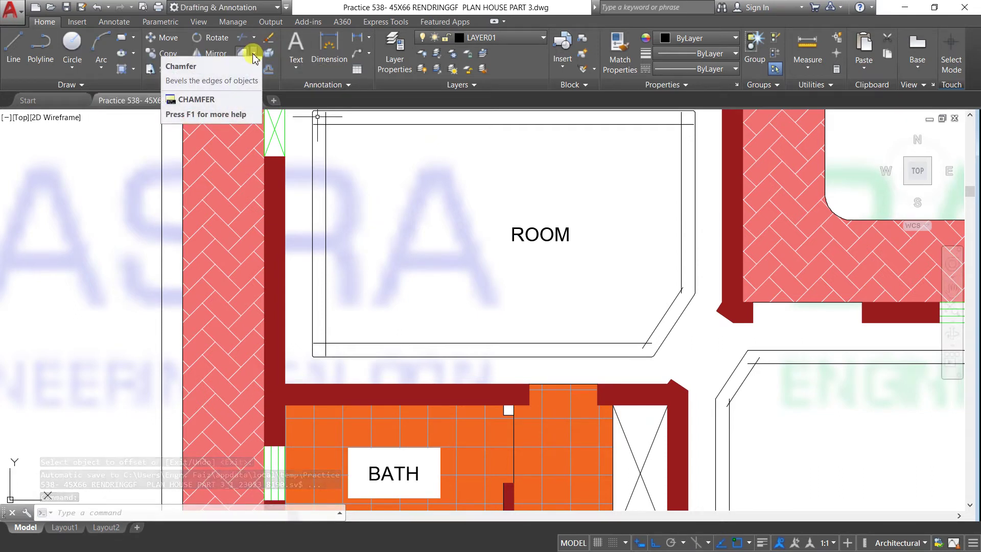
pyautogui.click(254, 53)
pyautogui.click(199, 103)
pyautogui.write('d')
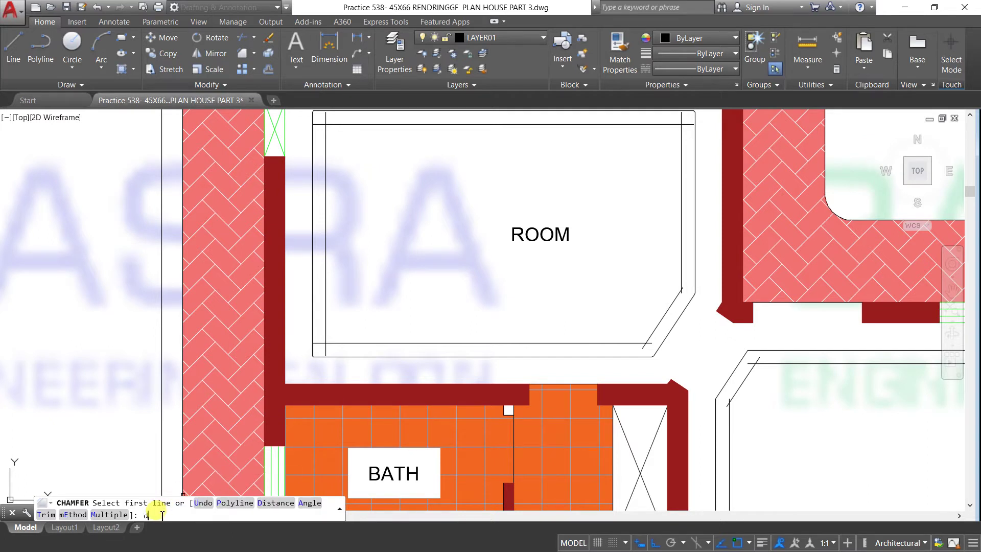
pyautogui.press('Return')
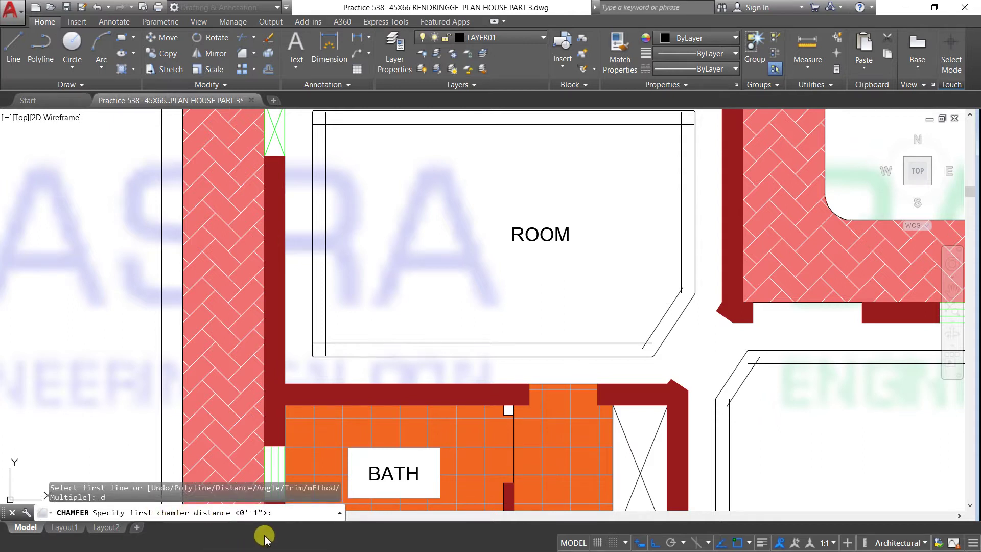
pyautogui.write('0')
pyautogui.press('Return')
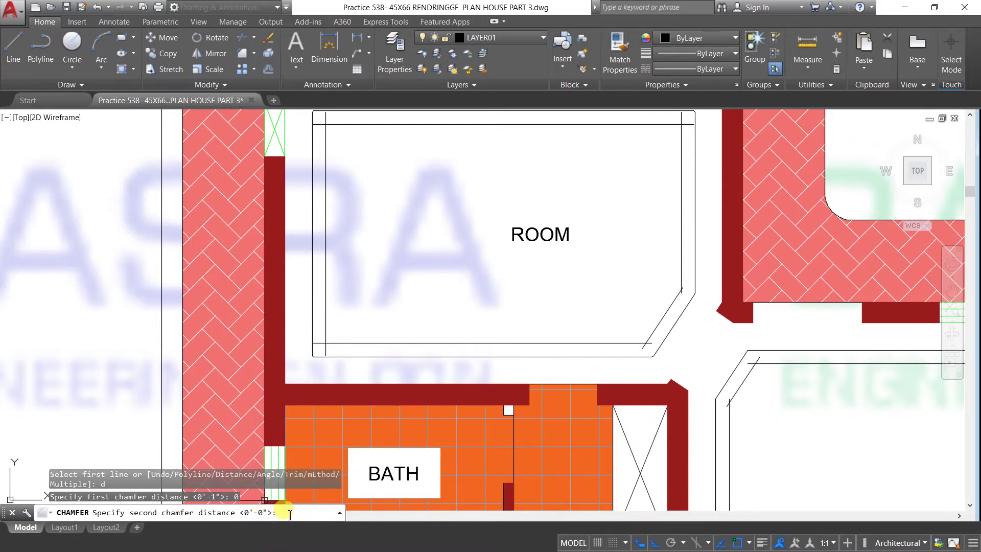
pyautogui.scroll(4, 317, 361)
pyautogui.scroll(2, 323, 345)
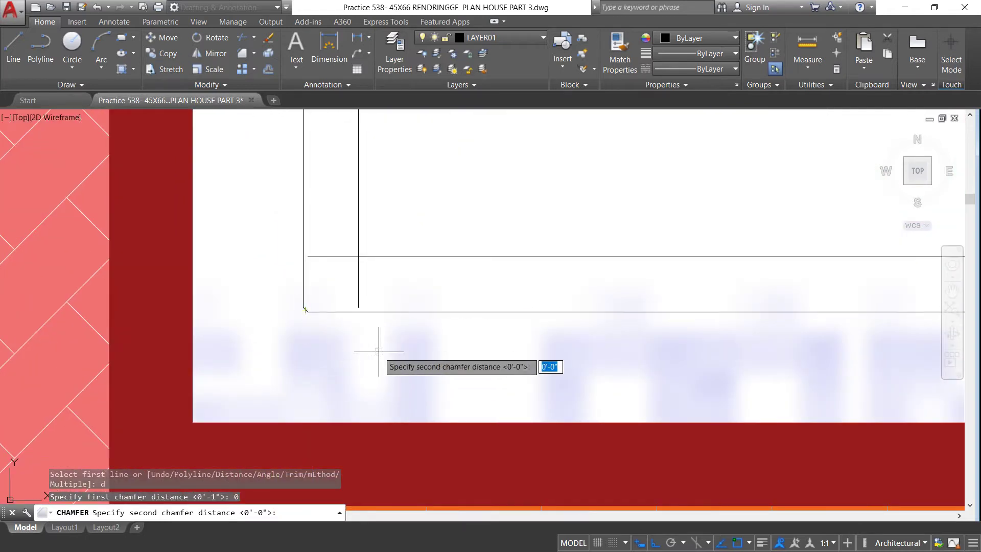
pyautogui.scroll(-2, 326, 357)
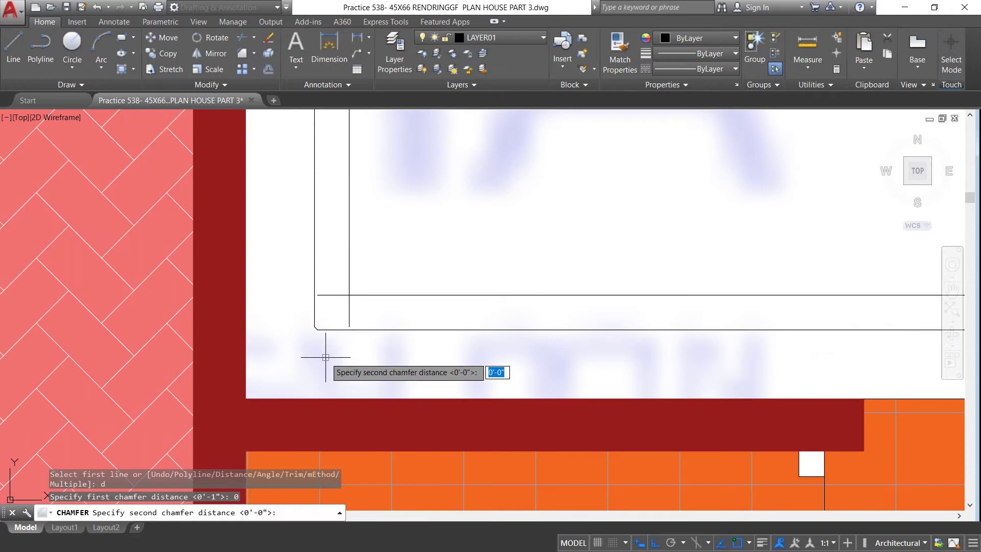
pyautogui.press('Return')
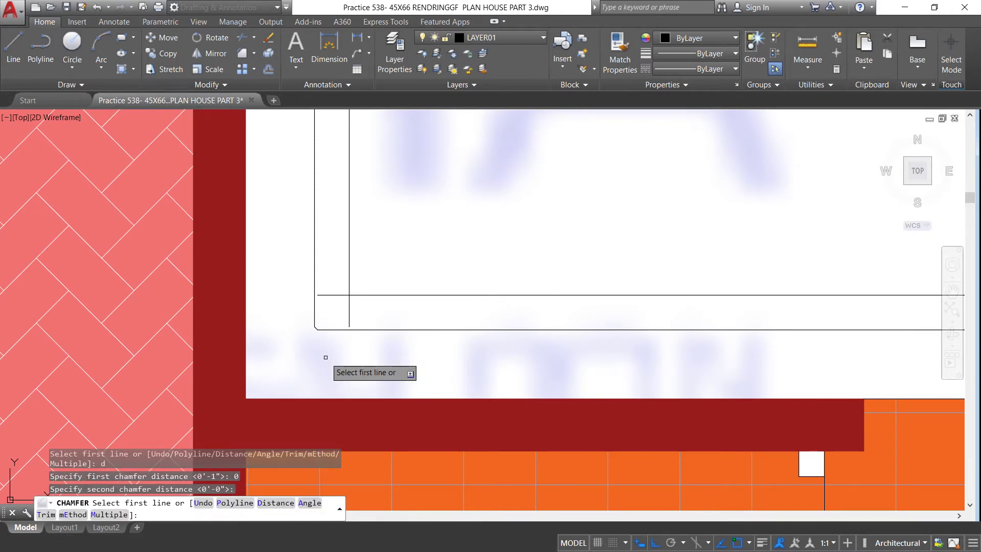
pyautogui.scroll(2, 355, 292)
pyautogui.scroll(2, 355, 292)
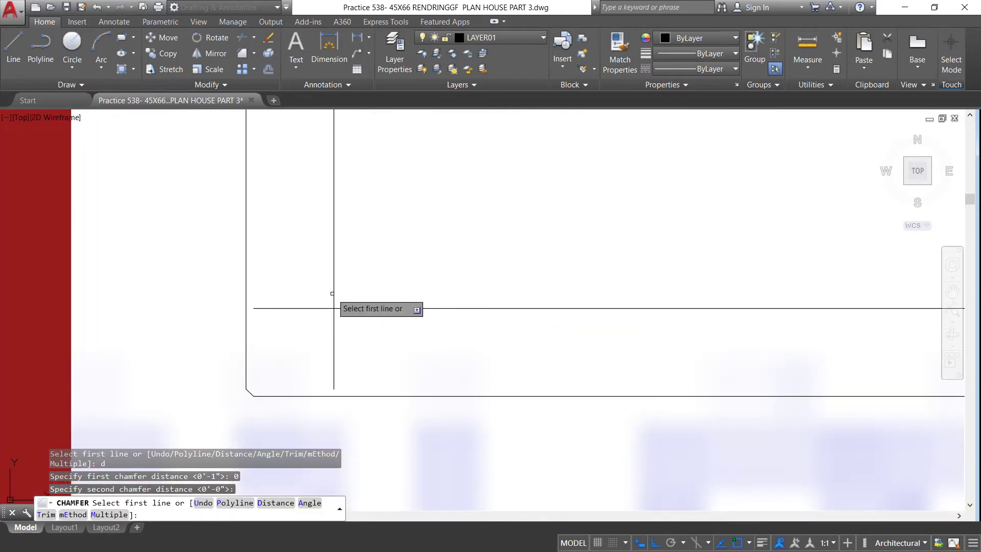
# Join two pairs of vertical and horizontal inner lines into sharp corners.
pyautogui.click(335, 295)
pyautogui.click(357, 309)
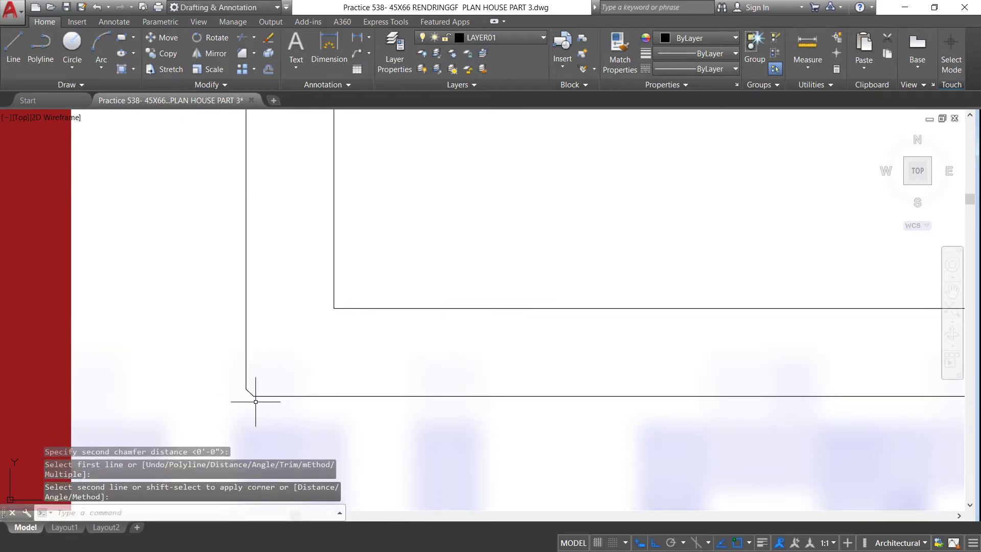
pyautogui.scroll(4, 248, 394)
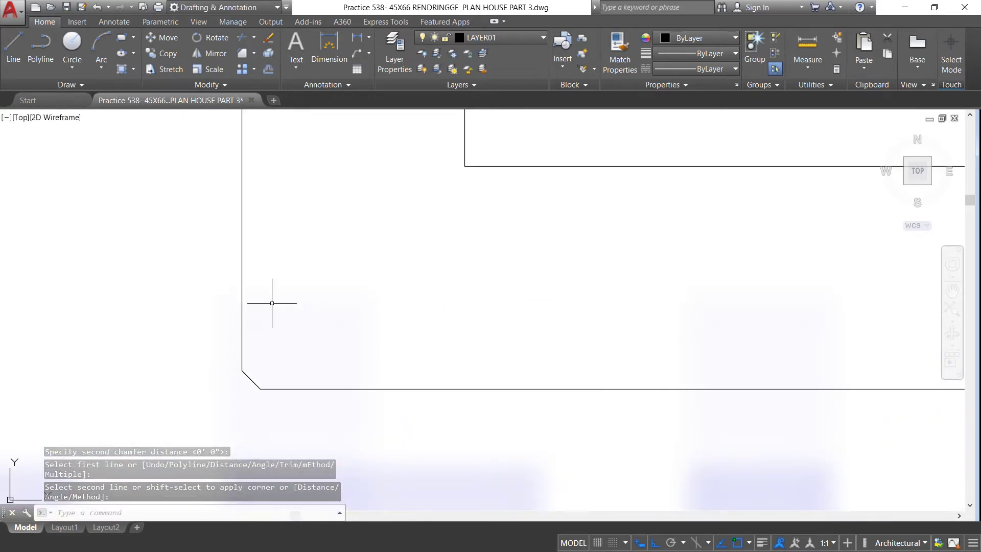
pyautogui.scroll(-6, 212, 356)
pyautogui.scroll(-4, 221, 360)
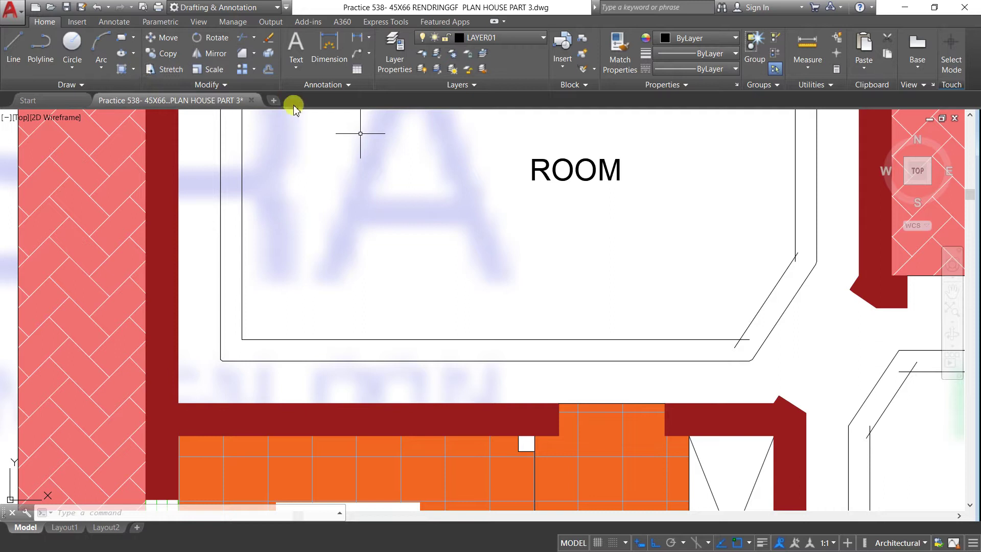
pyautogui.click(220, 325)
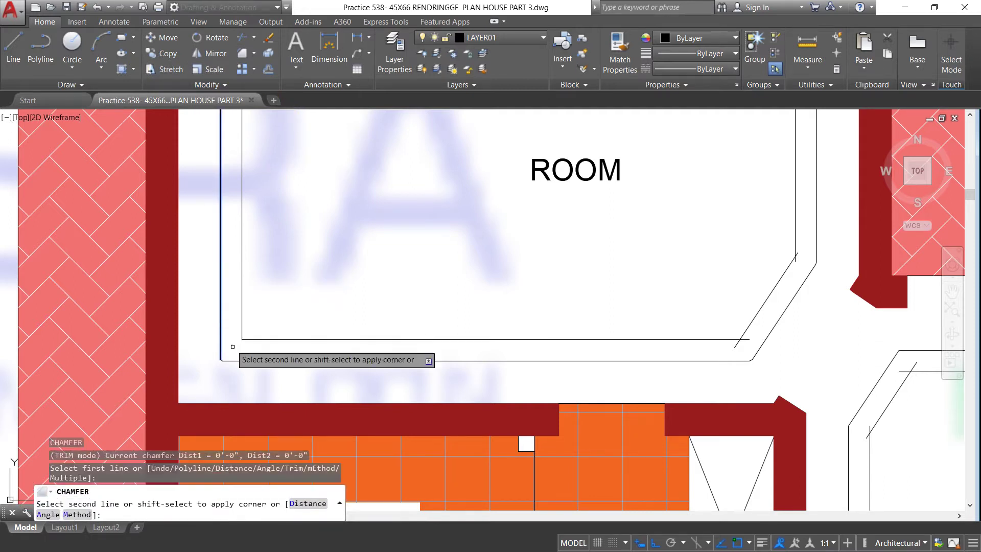
pyautogui.click(237, 360)
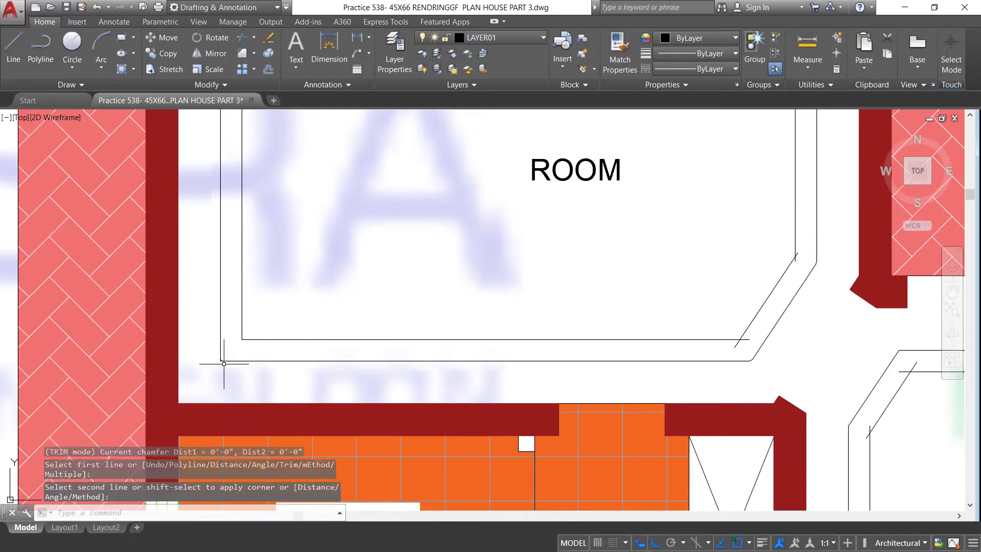
pyautogui.scroll(5, 219, 364)
pyautogui.scroll(2, 210, 345)
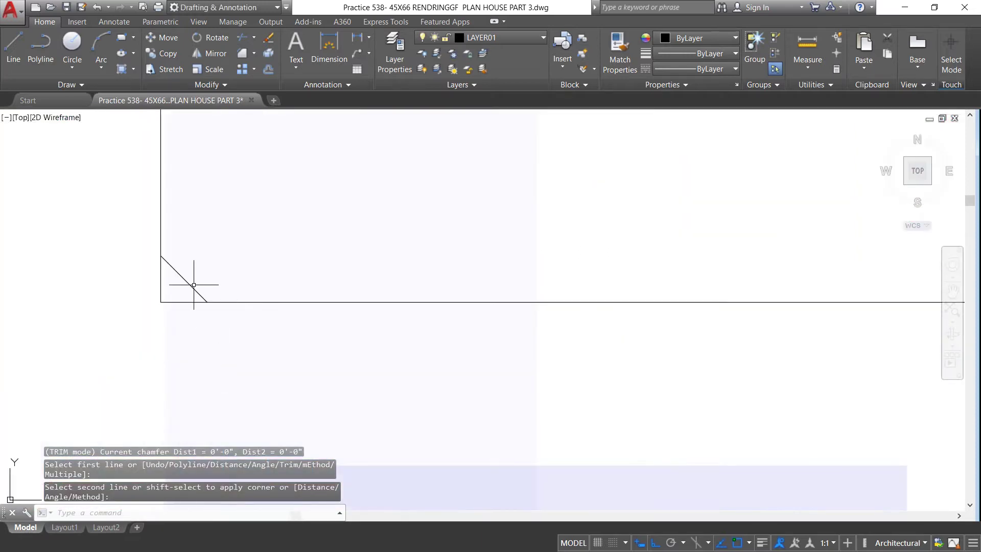
pyautogui.scroll(-1, 193, 285)
pyautogui.scroll(-2, 169, 283)
pyautogui.scroll(-2, 148, 281)
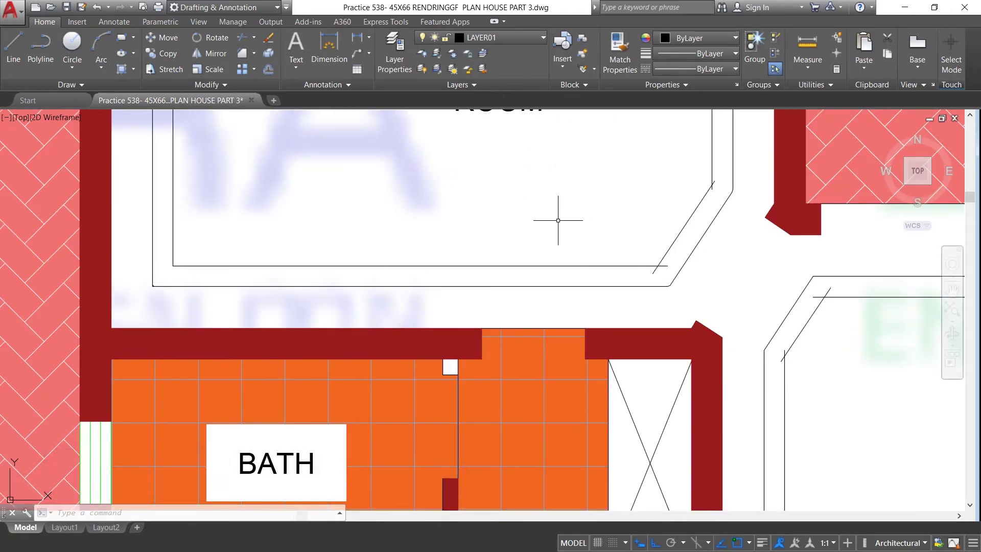
# Join the ROOM's inner diagonal to the adjacent horizontal and vertical lines.
pyautogui.press('Return')
pyautogui.scroll(5, 712, 278)
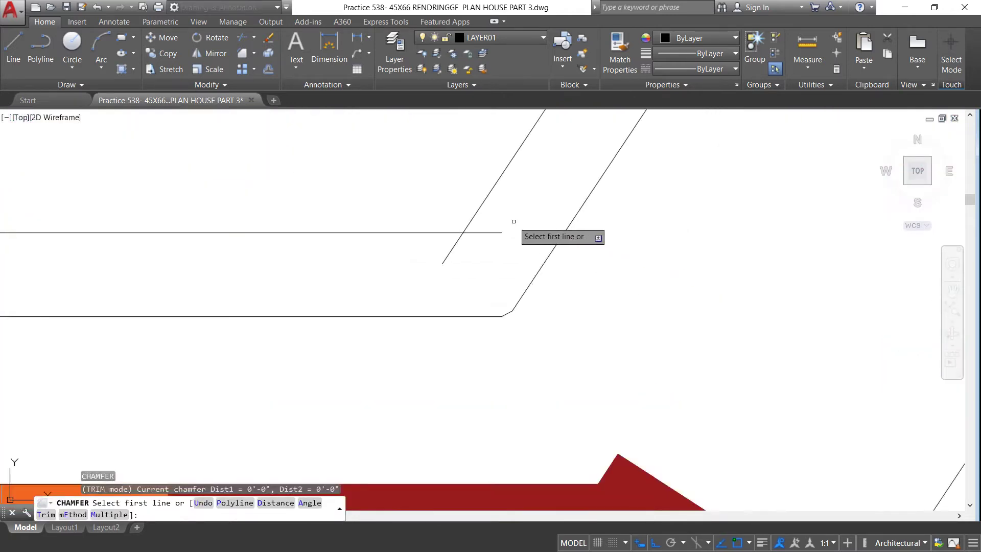
pyautogui.click(475, 219)
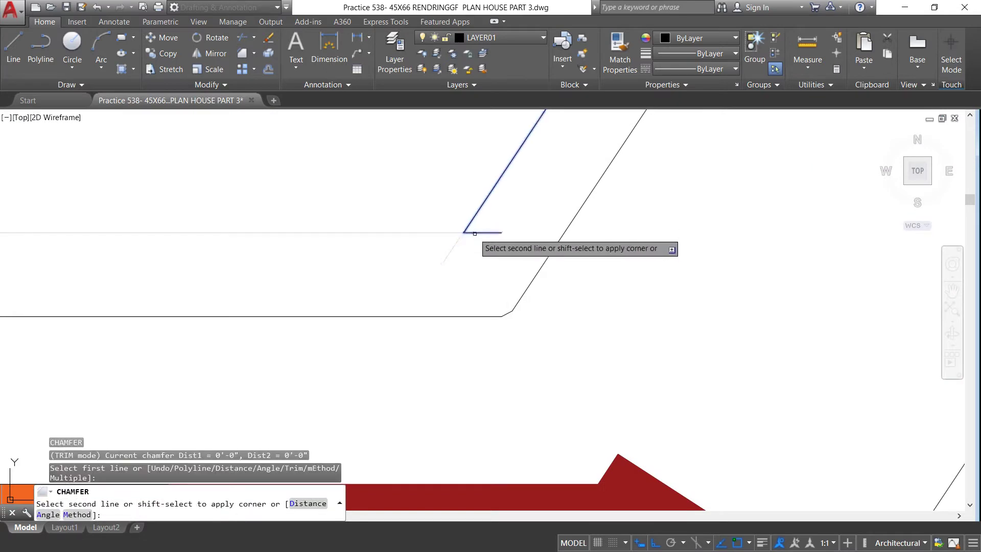
pyautogui.click(446, 236)
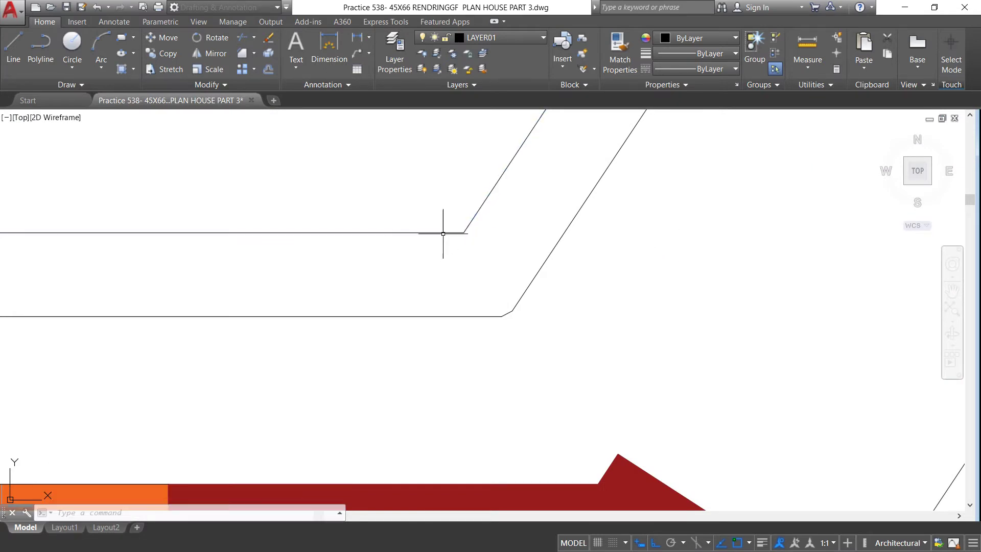
pyautogui.scroll(-3, 456, 322)
pyautogui.scroll(-3, 456, 322)
pyautogui.press('Return')
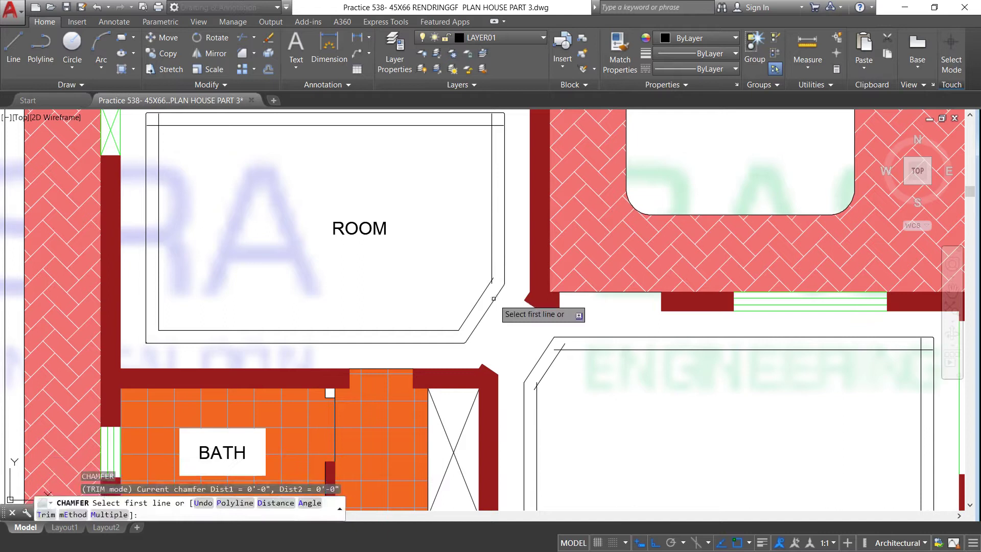
pyautogui.click(482, 296)
pyautogui.click(493, 266)
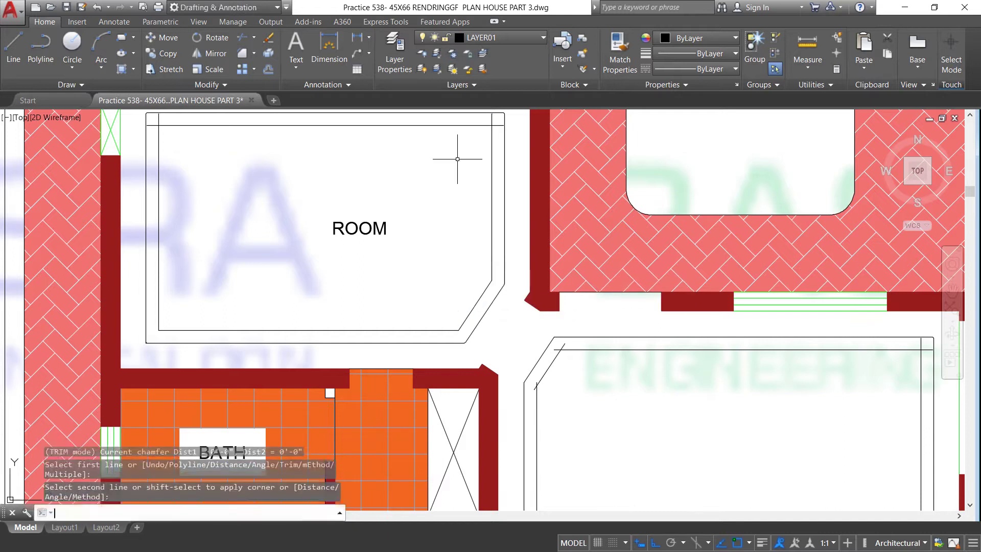
# Close the ROOM's top-right and top-left inner corners with zero-distance chamfers.
pyautogui.press('Return')
pyautogui.click(453, 125)
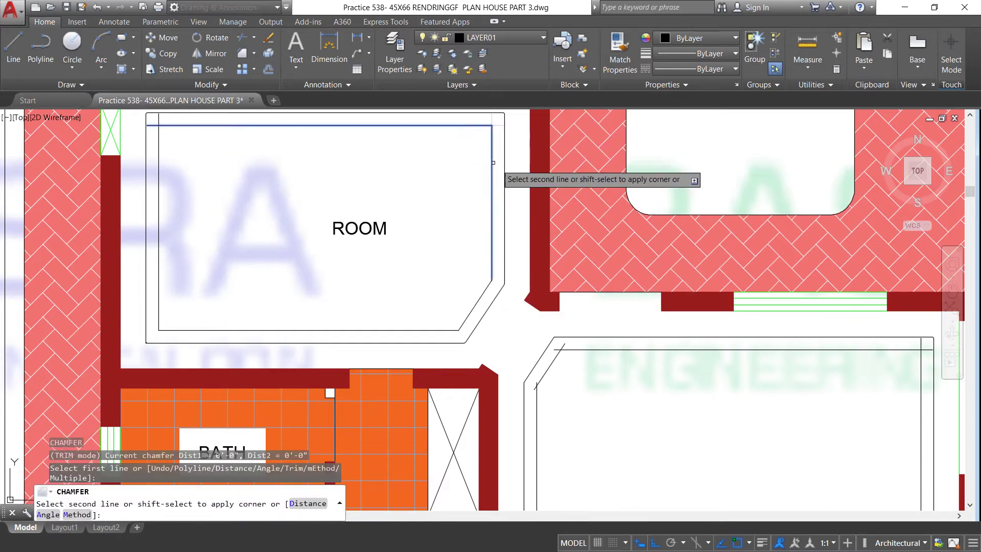
pyautogui.click(490, 164)
pyautogui.press('Return')
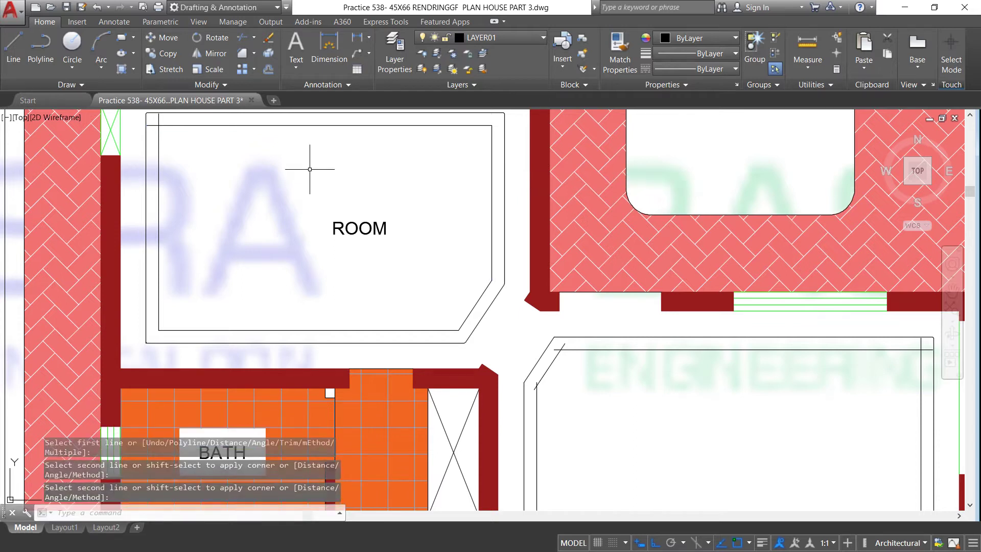
pyautogui.click(167, 126)
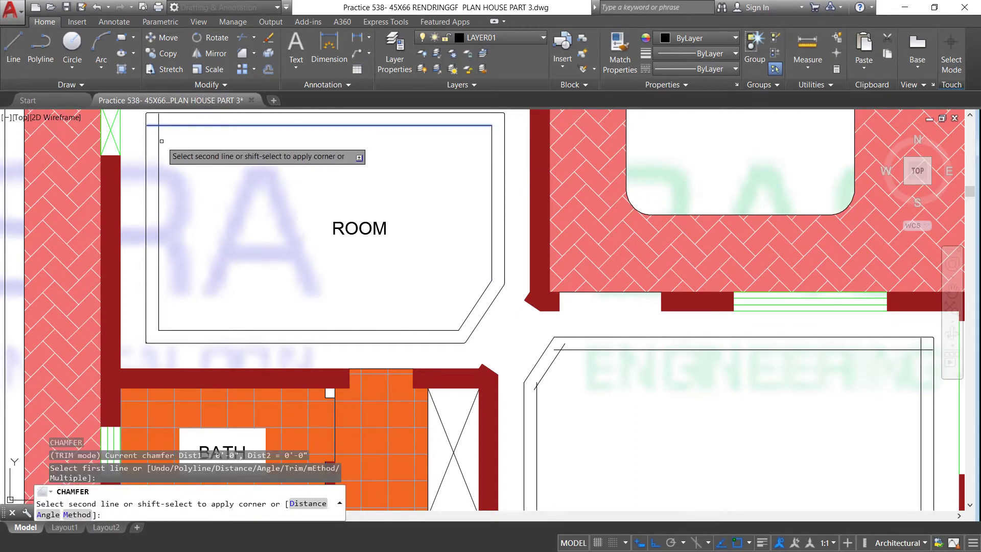
pyautogui.click(159, 143)
# Join the TV LOUNGE's inner diagonal to its top inner line and inner vertical line.
pyautogui.scroll(-2, 266, 172)
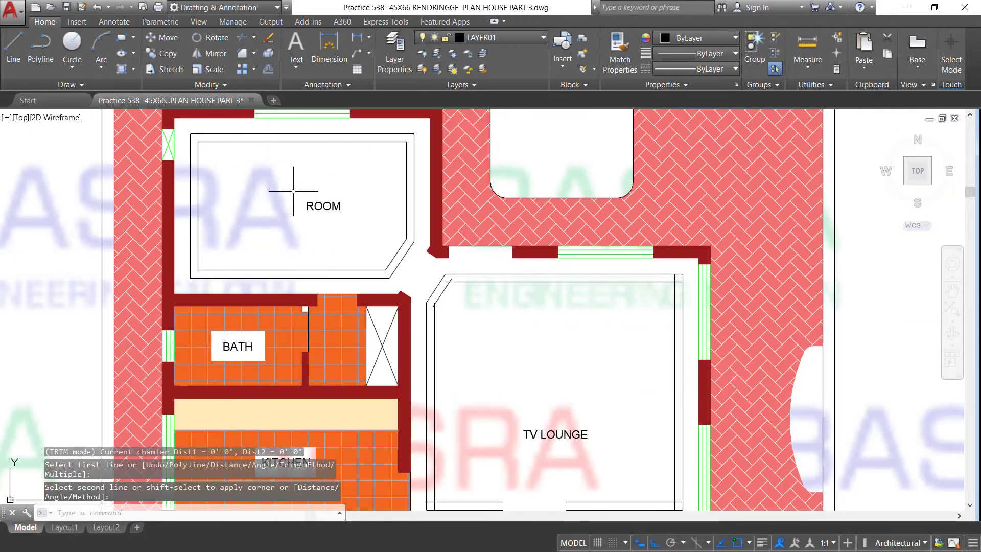
pyautogui.scroll(3, 490, 305)
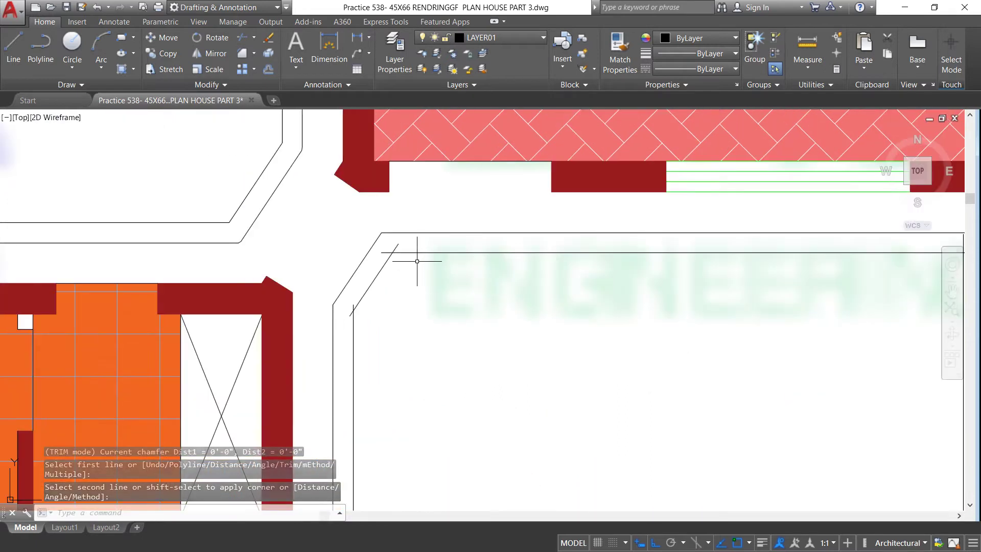
pyautogui.press('Return')
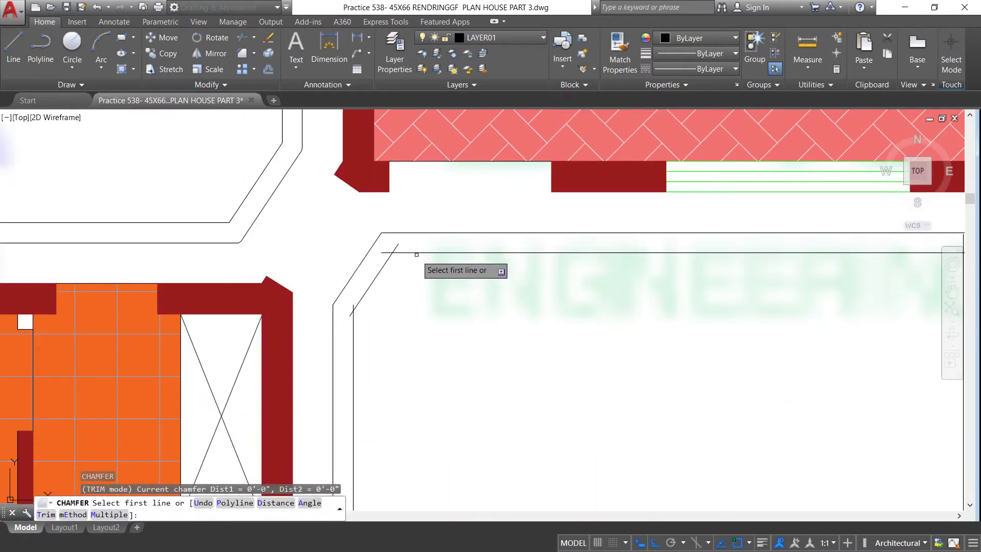
pyautogui.click(416, 253)
pyautogui.click(387, 258)
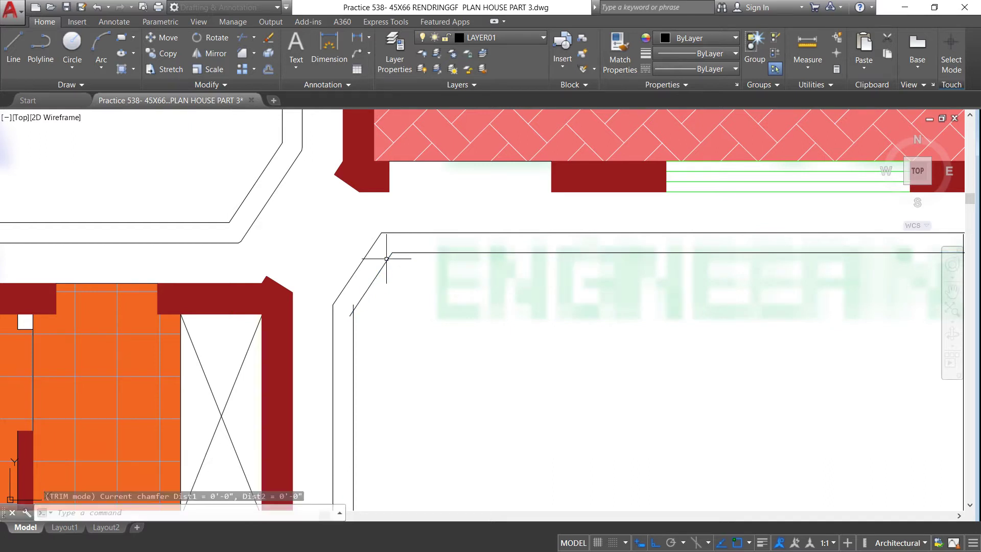
pyautogui.press('Return')
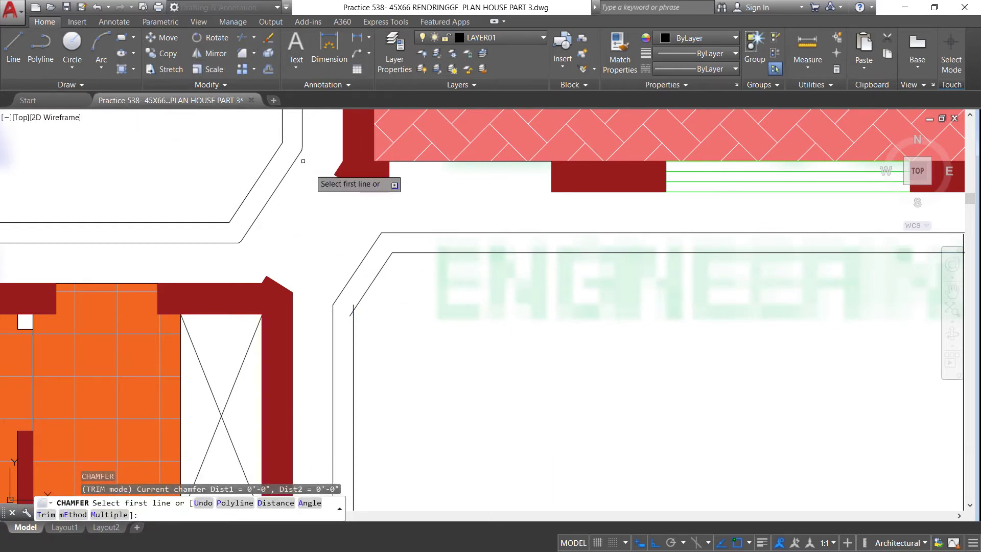
pyautogui.click(370, 289)
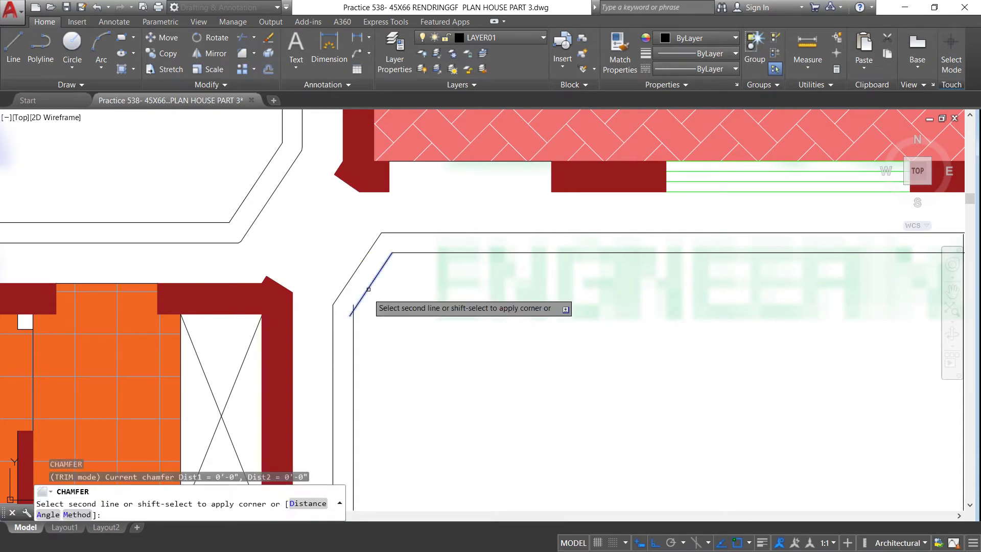
pyautogui.click(354, 329)
# Square the TV LOUNGE's top-right inner corner with a zero-distance chamfer.
pyautogui.scroll(-2, 354, 328)
pyautogui.scroll(-4, 300, 176)
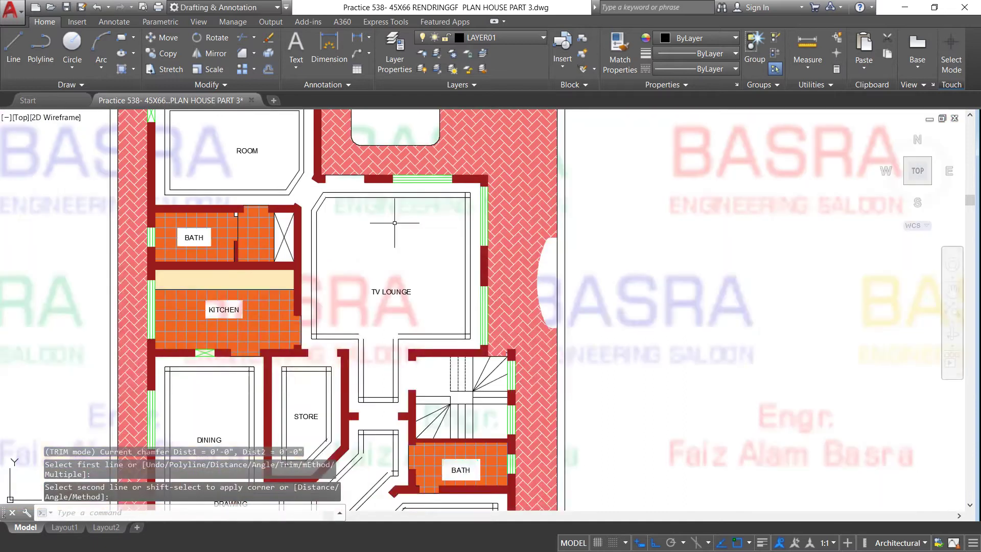
pyautogui.scroll(2, 442, 211)
pyautogui.scroll(2, 457, 200)
pyautogui.press('Return')
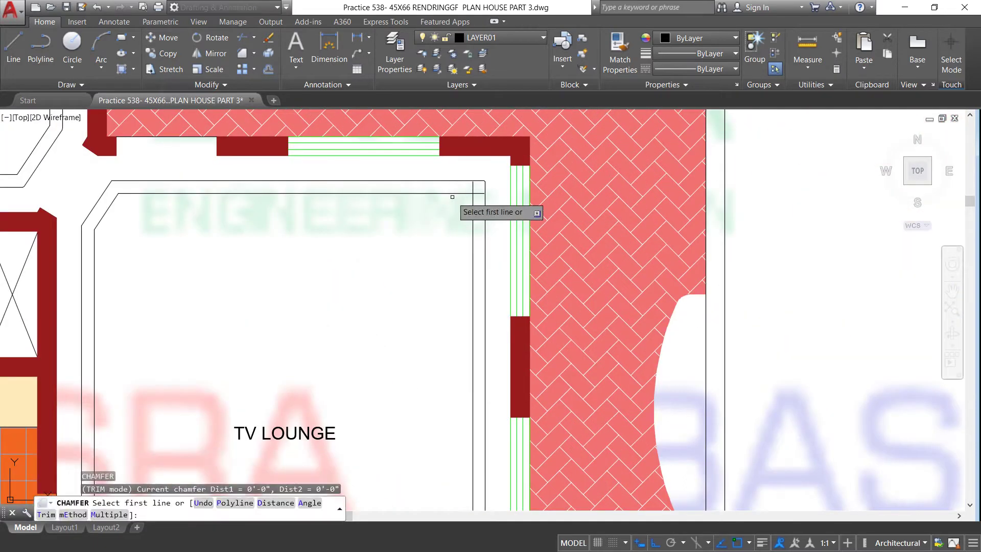
pyautogui.scroll(2, 451, 193)
pyautogui.click(452, 194)
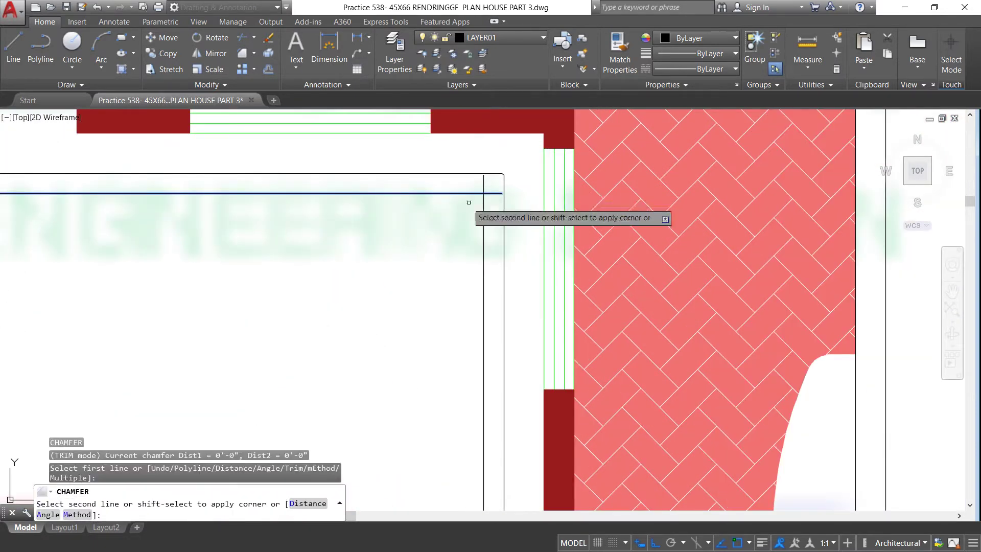
pyautogui.click(484, 215)
pyautogui.scroll(-2, 482, 213)
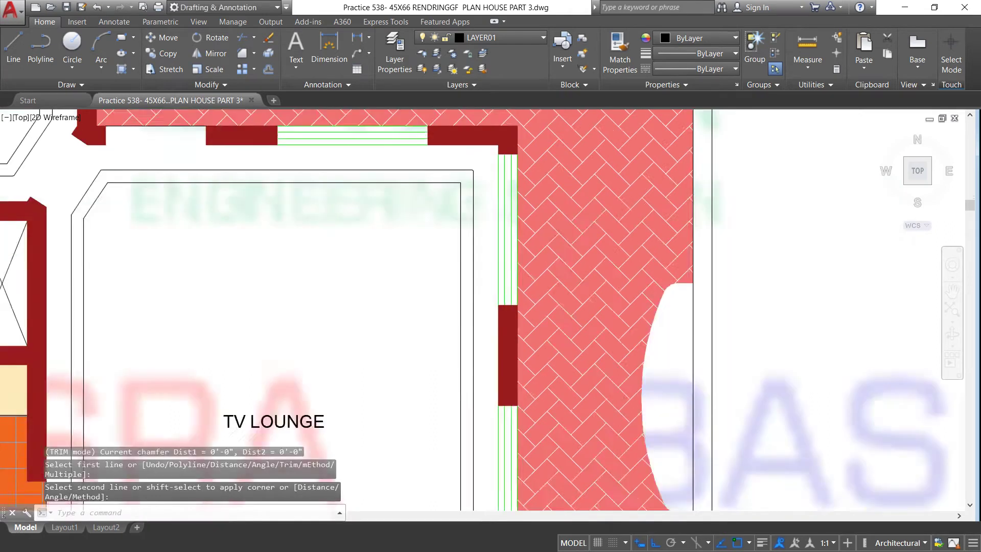
pyautogui.scroll(-2, 460, 205)
pyautogui.scroll(3, 425, 201)
pyautogui.scroll(2, 433, 313)
# Close the TV lounge's lower-right, opening and lower-left inner corners with zero-distance chamfers.
pyautogui.press('Return')
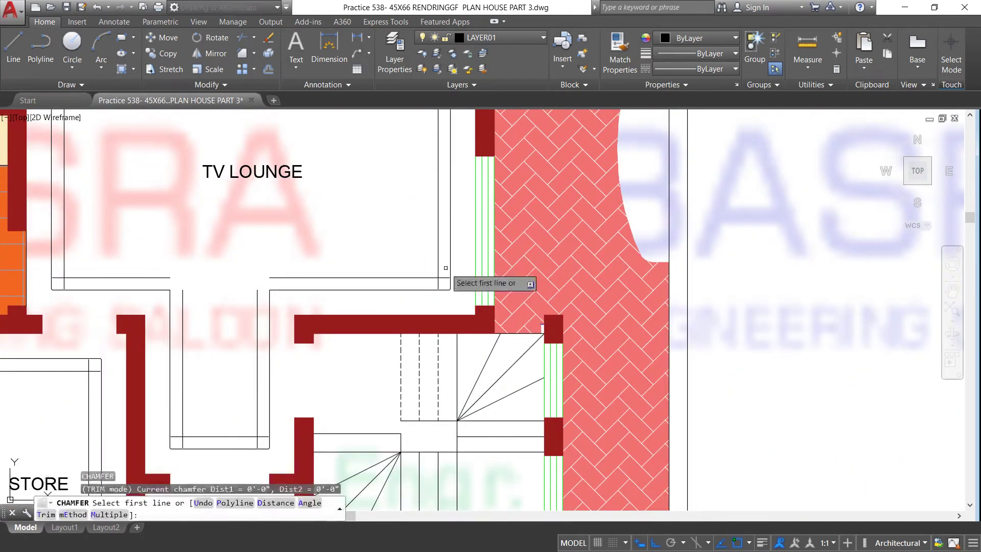
pyautogui.click(438, 270)
pyautogui.press('Return')
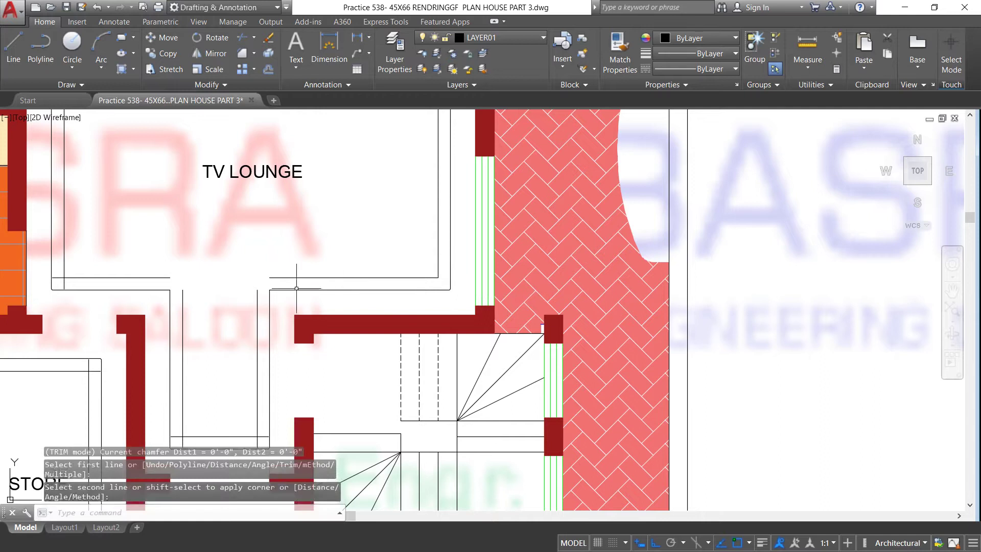
pyautogui.click(257, 300)
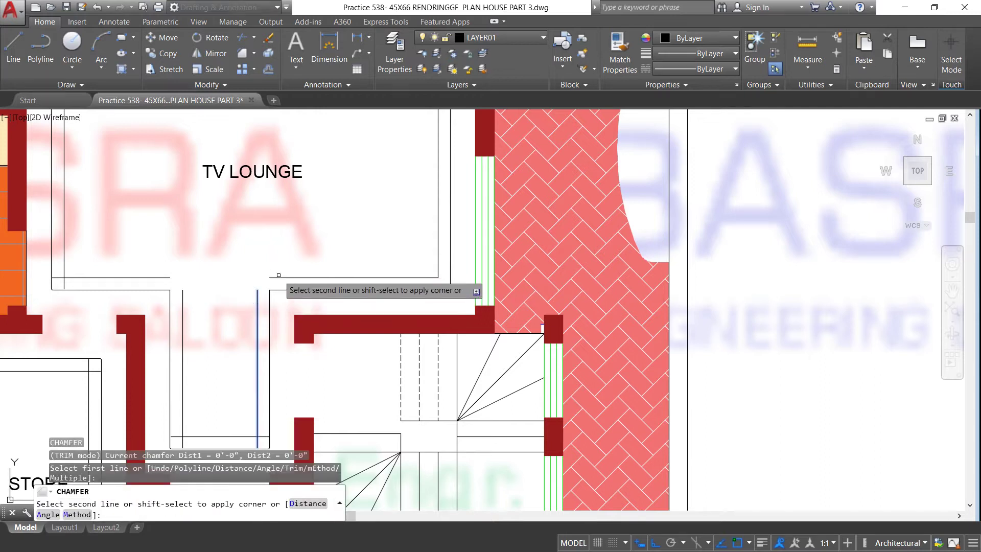
pyautogui.click(278, 278)
pyautogui.press('Return')
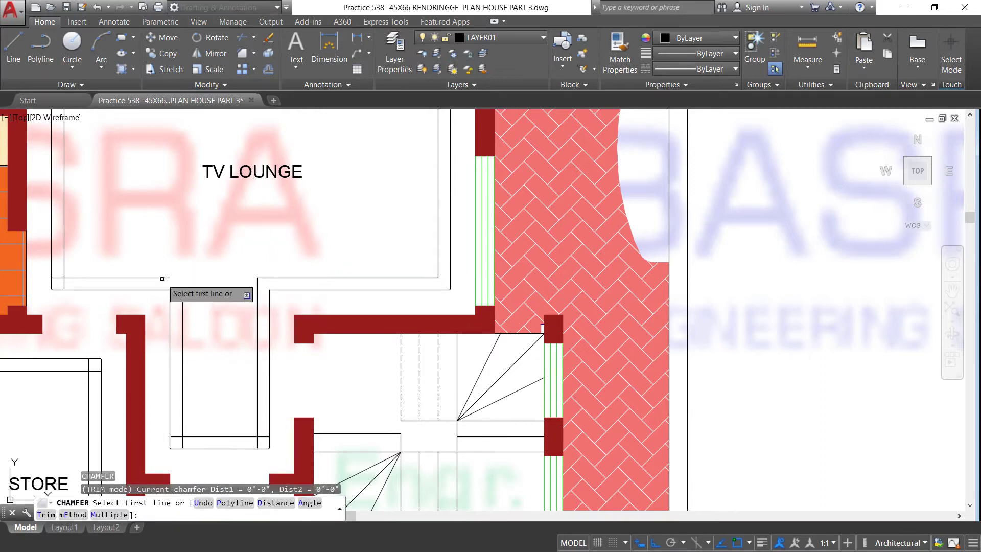
pyautogui.click(162, 277)
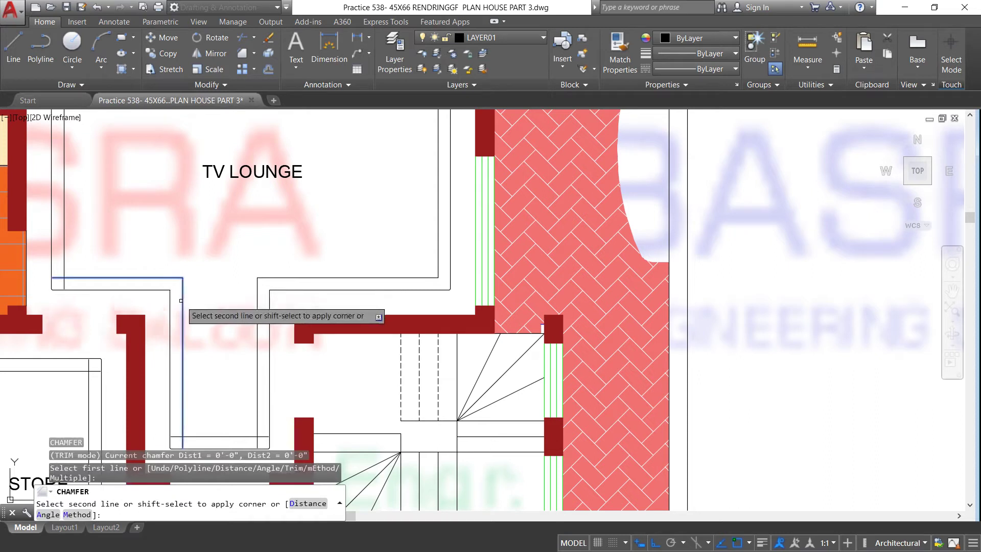
pyautogui.click(181, 301)
pyautogui.press('Return')
pyautogui.click(65, 273)
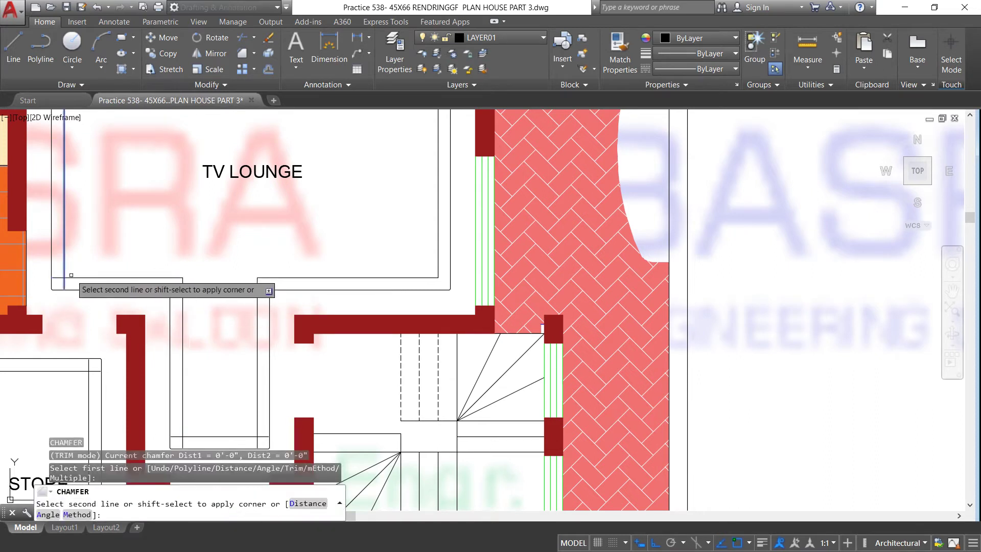
pyautogui.click(74, 278)
# Close the passage corners beside the staircase by joining their vertical and horizontal lines.
pyautogui.scroll(-4, 235, 252)
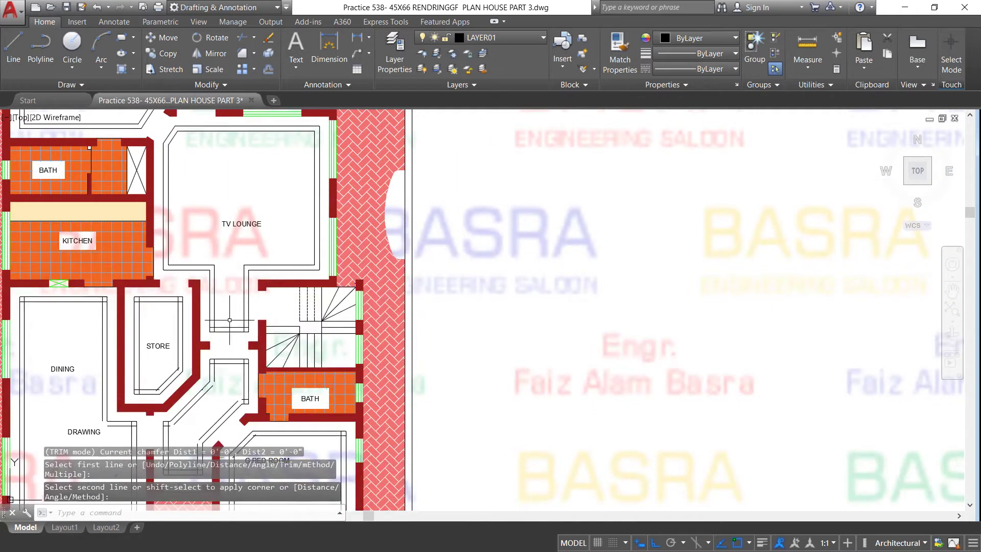
pyautogui.scroll(2, 233, 332)
pyautogui.scroll(3, 229, 328)
pyautogui.press('Return')
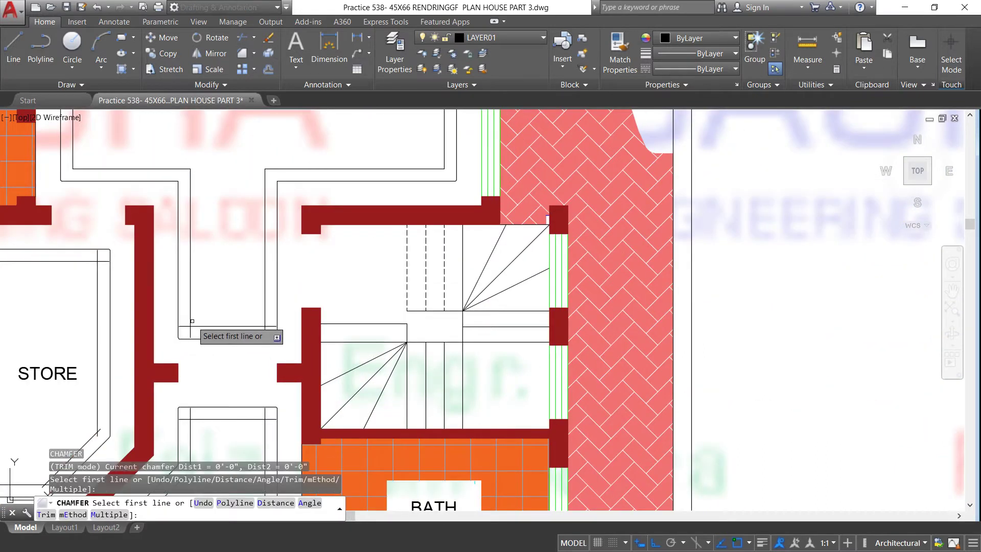
pyautogui.click(190, 319)
pyautogui.click(200, 326)
pyautogui.press('Return')
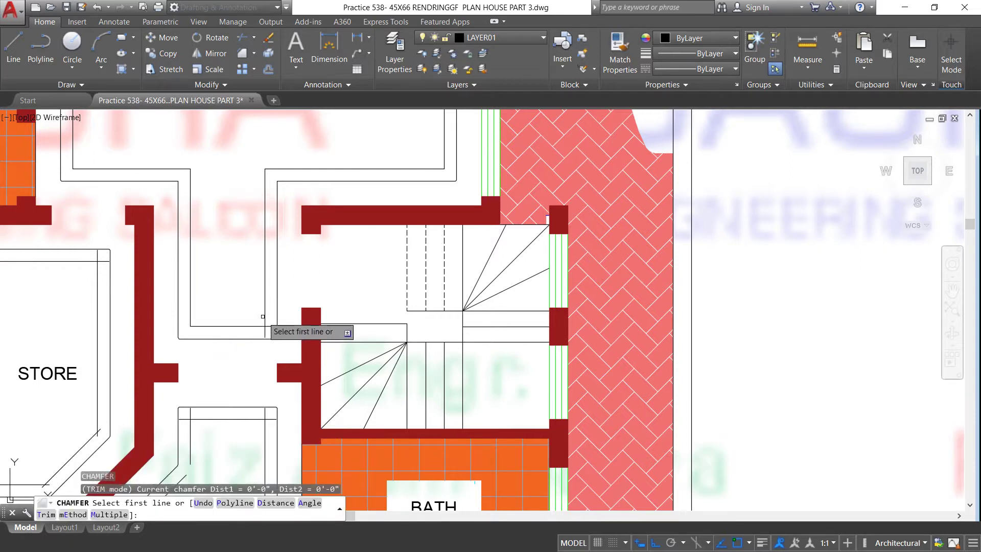
pyautogui.click(263, 317)
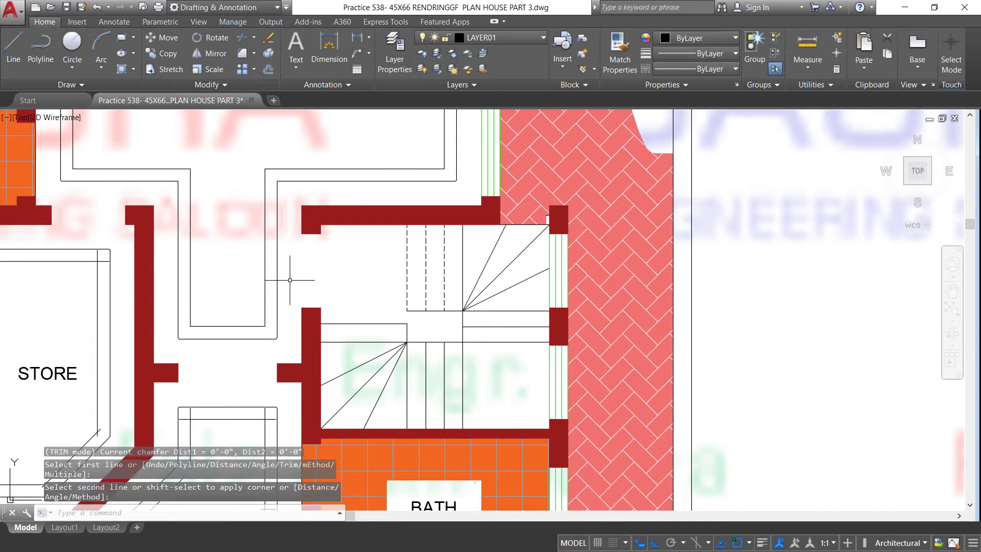
pyautogui.scroll(-4, 428, 225)
# Close the STORE inner outline's top-left and top-right corners with zero-distance chamfers.
pyautogui.scroll(2, 285, 277)
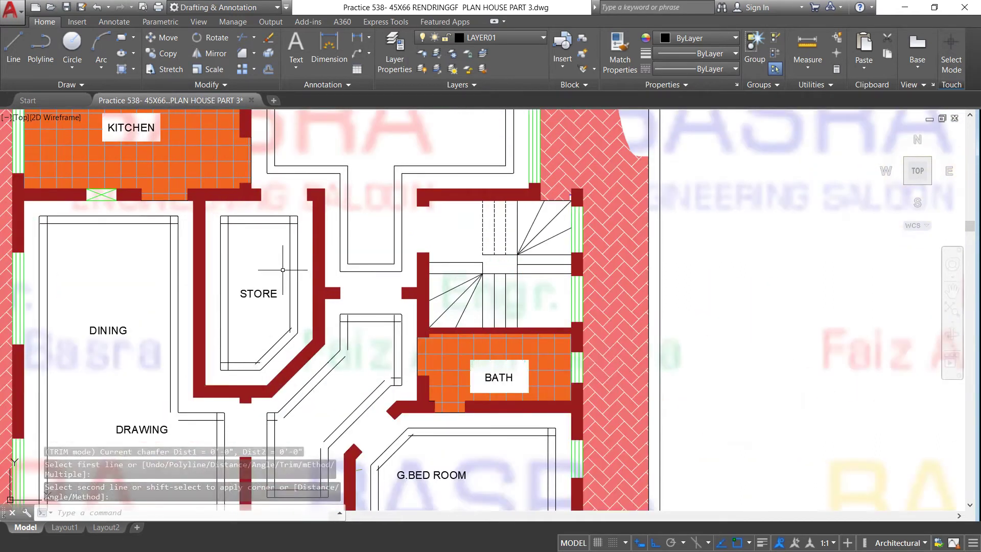
pyautogui.scroll(2, 266, 236)
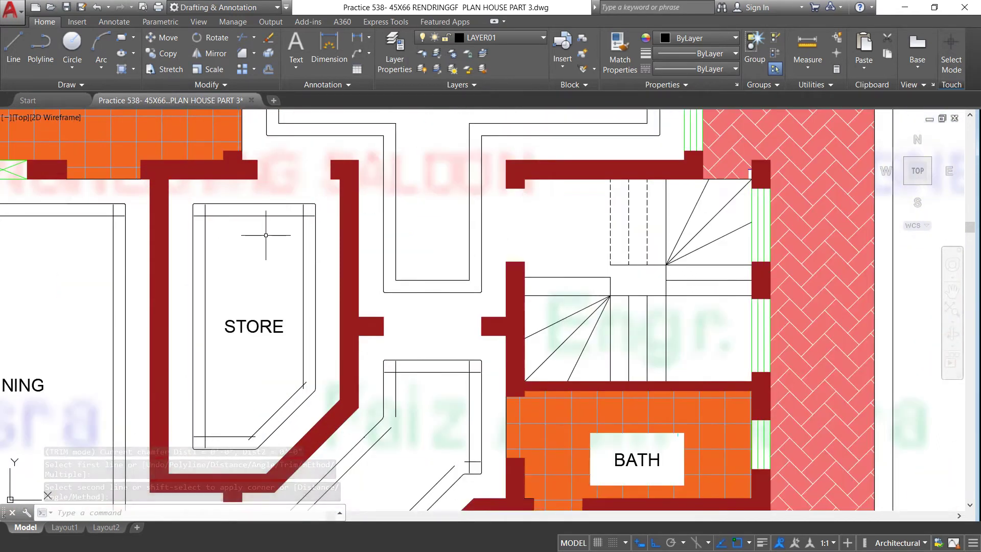
pyautogui.press('space')
pyautogui.click(232, 216)
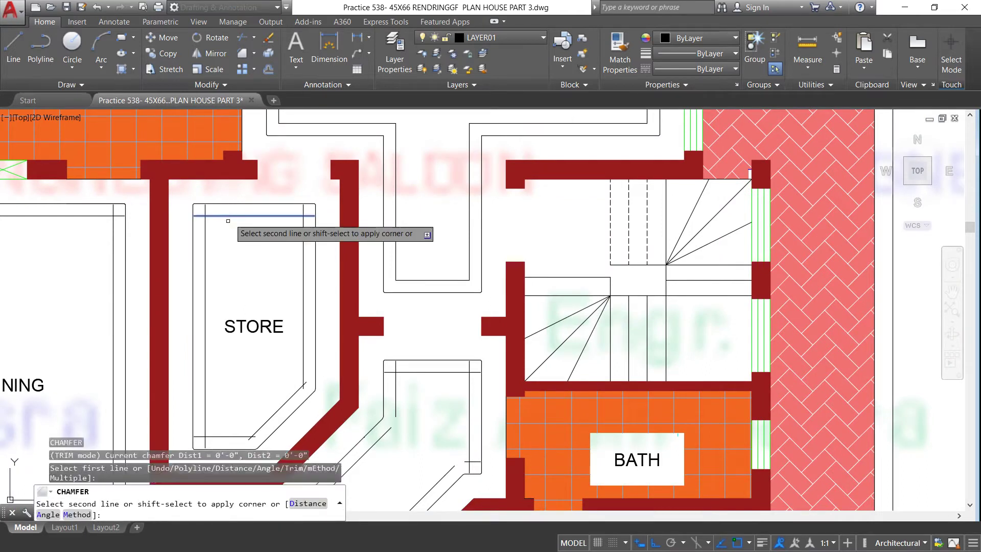
pyautogui.click(205, 227)
pyautogui.press('space')
pyautogui.click(267, 217)
pyautogui.click(303, 253)
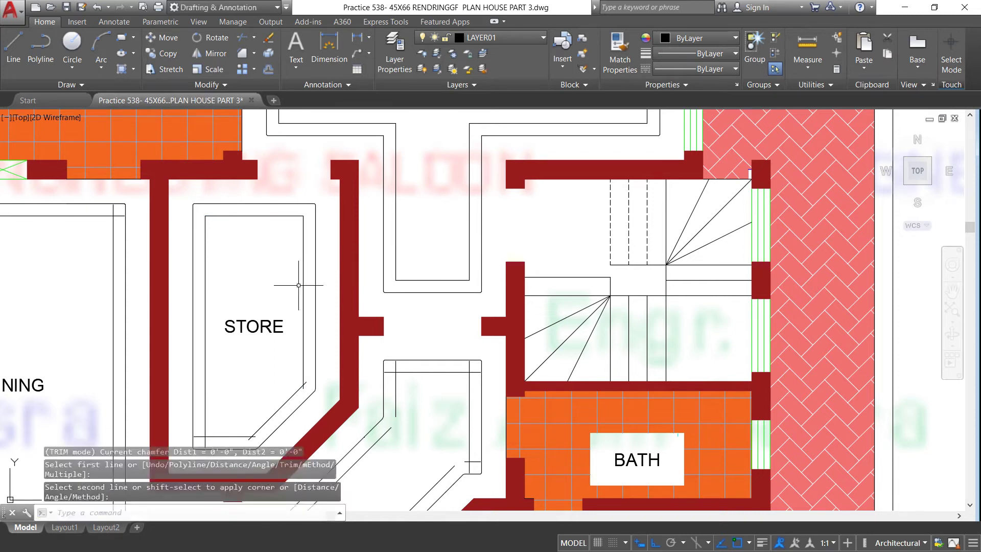
# Join the STORE inner outline's bottom diagonal and bottom-left corners with zero-distance chamfers.
pyautogui.press('space')
pyautogui.click(289, 401)
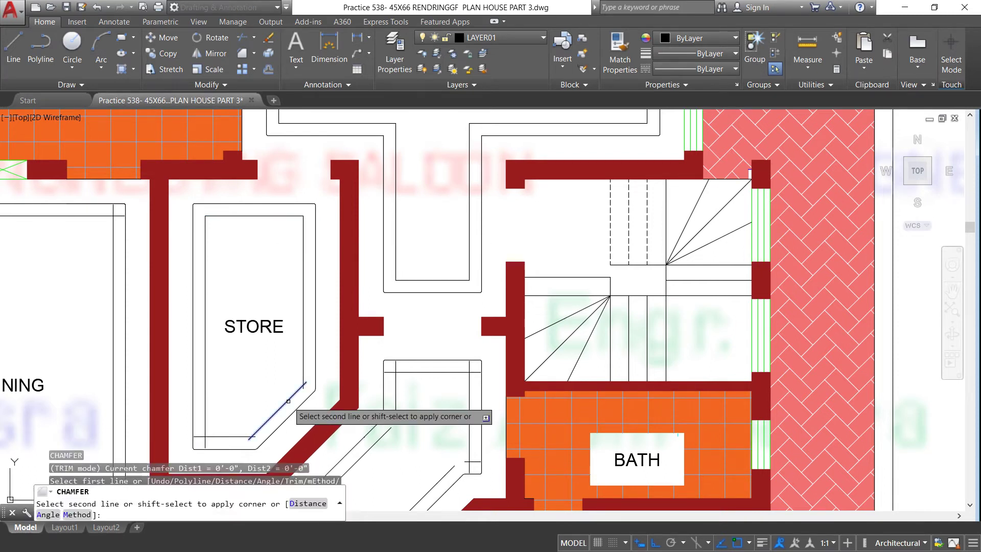
pyautogui.click(237, 437)
pyautogui.press('space')
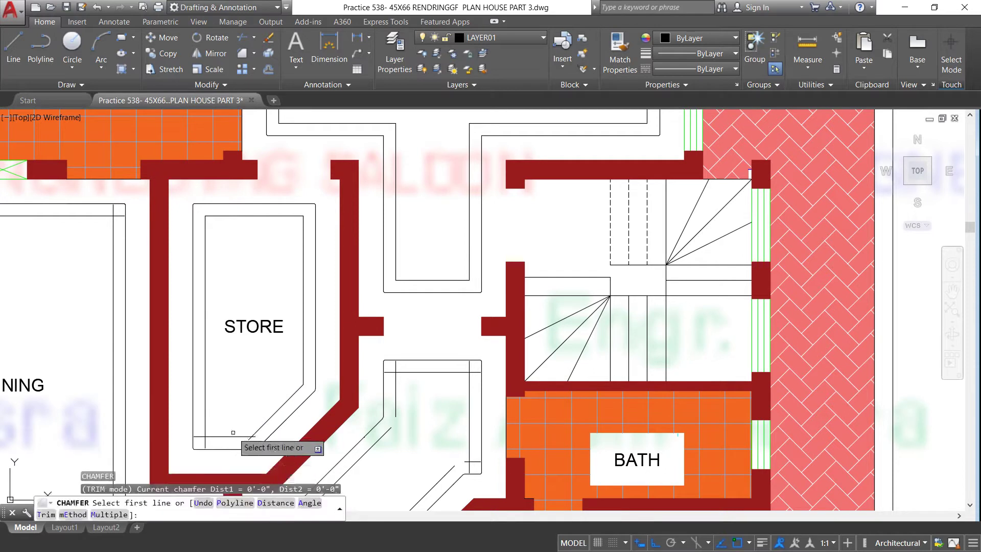
pyautogui.click(258, 428)
pyautogui.click(225, 436)
pyautogui.press('space')
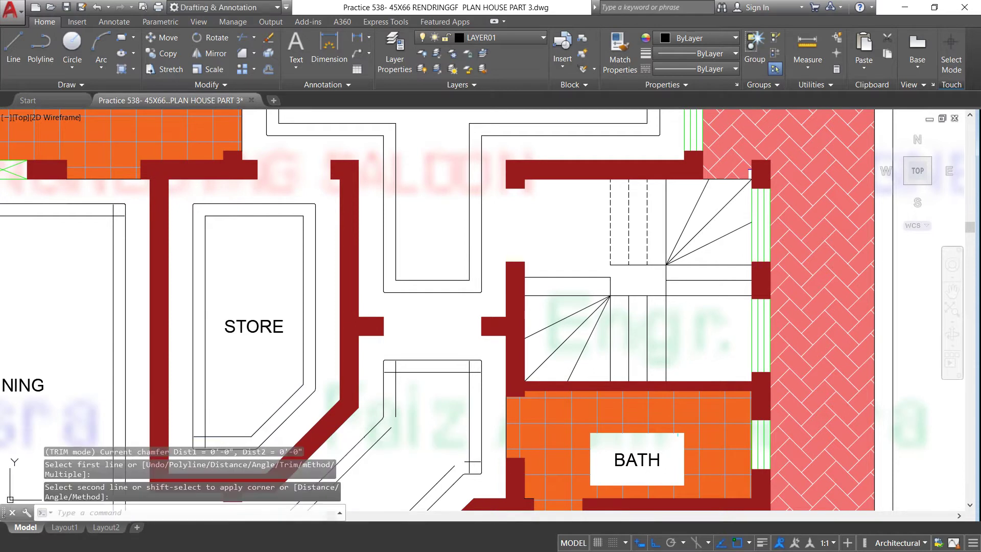
pyautogui.click(206, 417)
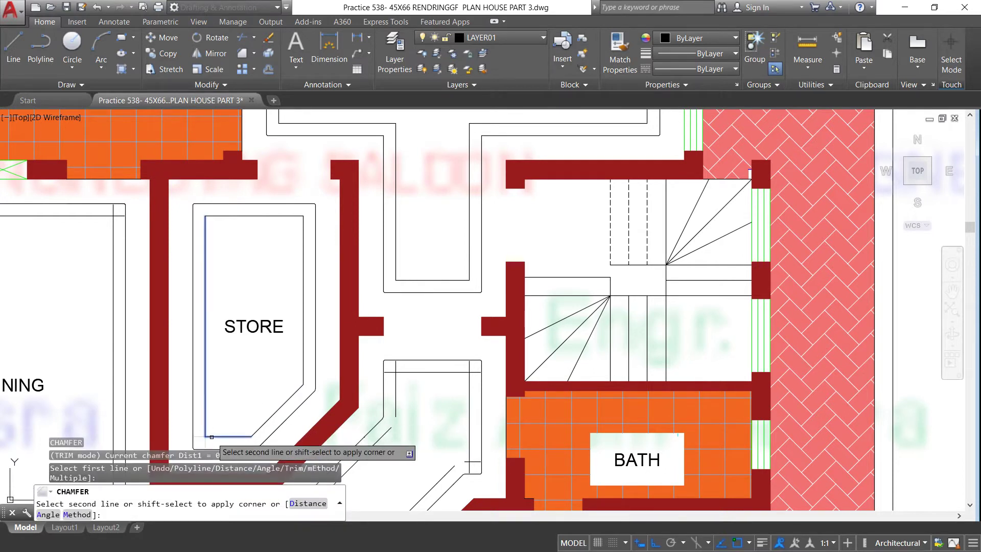
pyautogui.click(212, 437)
# Close the crossing and top-right corners of the passage outline beside BATH.
pyautogui.press('space')
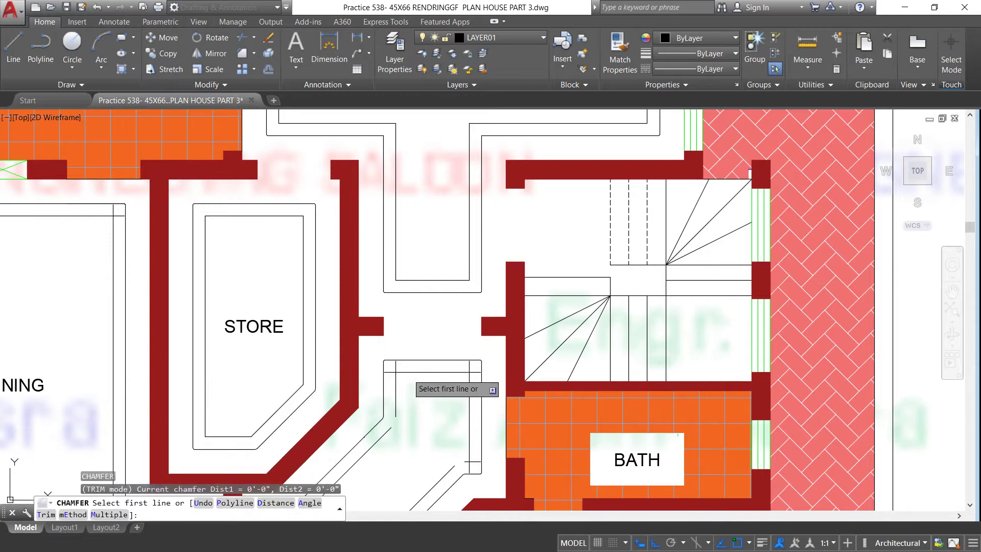
pyautogui.click(408, 374)
pyautogui.click(396, 391)
pyautogui.press('space')
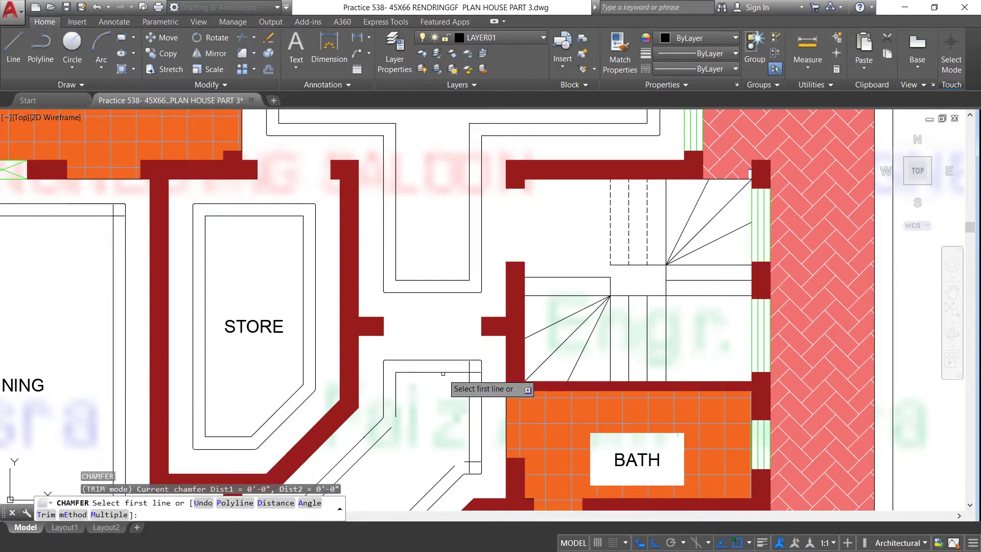
pyautogui.click(443, 373)
pyautogui.click(469, 393)
pyautogui.press('space')
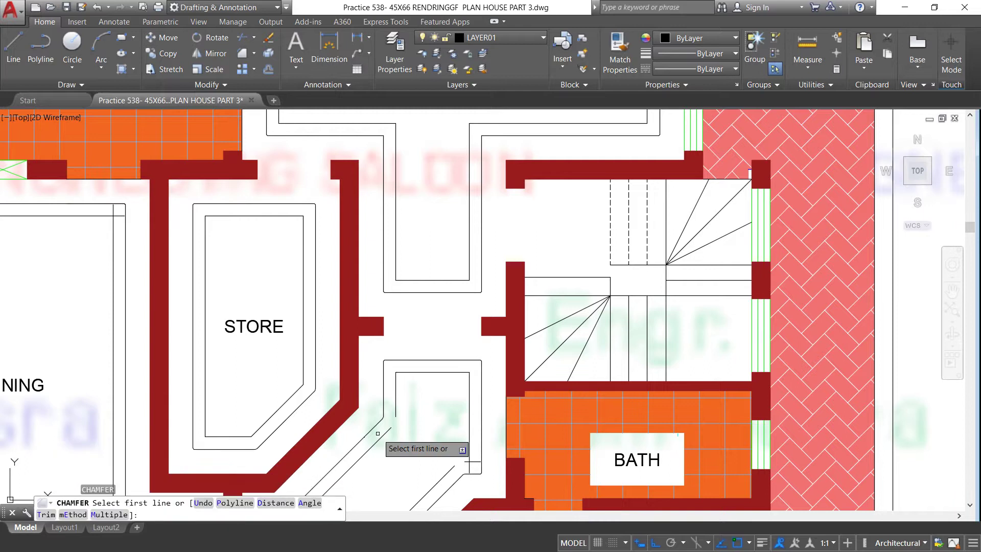
pyautogui.click(379, 433)
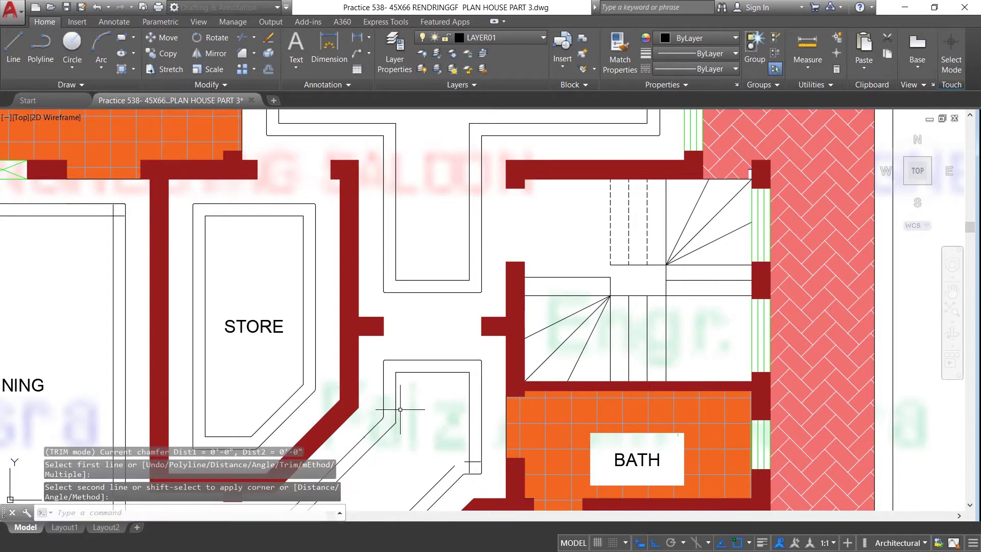
pyautogui.scroll(-2, 427, 213)
pyautogui.scroll(-3, 431, 233)
pyautogui.scroll(-2, 431, 233)
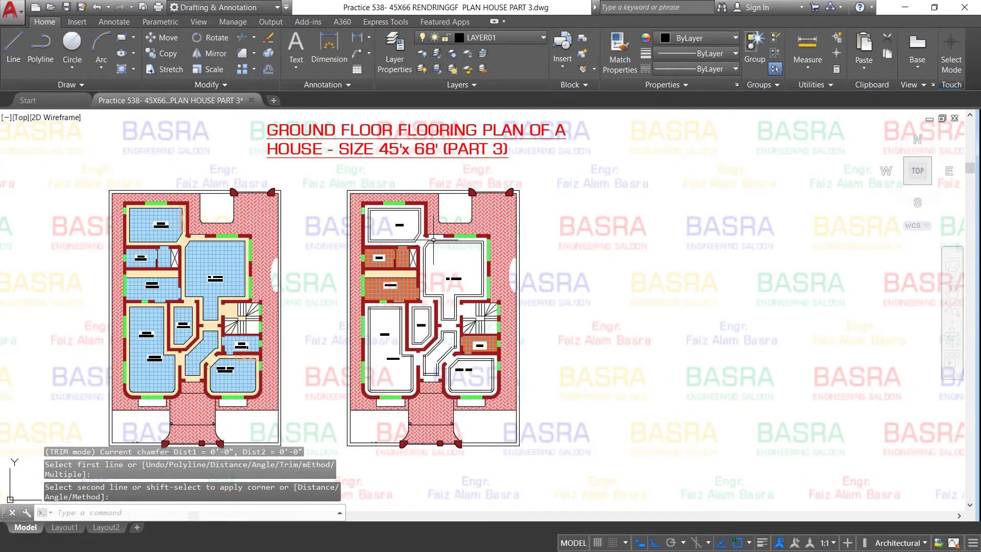
pyautogui.scroll(2, 431, 233)
pyautogui.scroll(2, 431, 233)
pyautogui.scroll(-3, 426, 225)
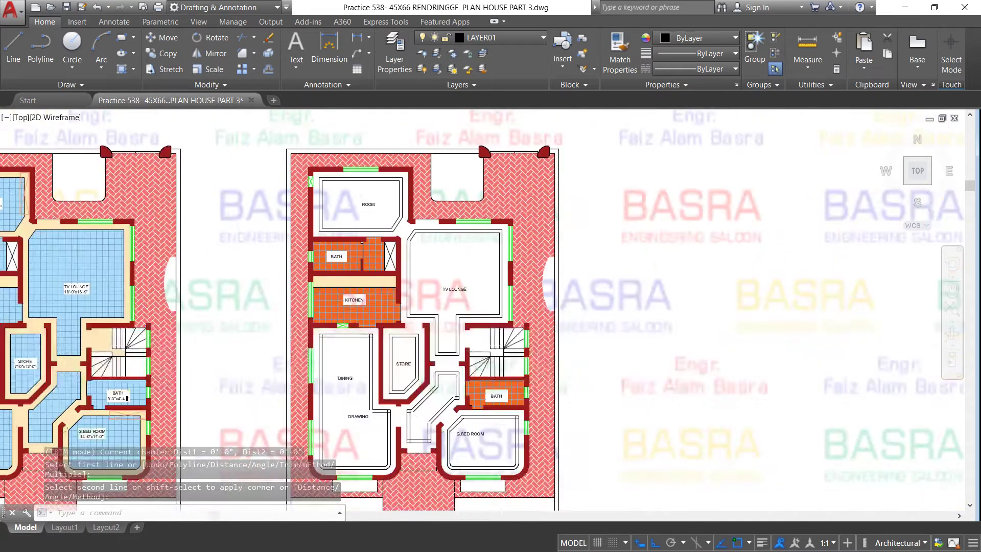
pyautogui.scroll(-1, 426, 225)
pyautogui.scroll(4, 422, 326)
pyautogui.scroll(4, 422, 326)
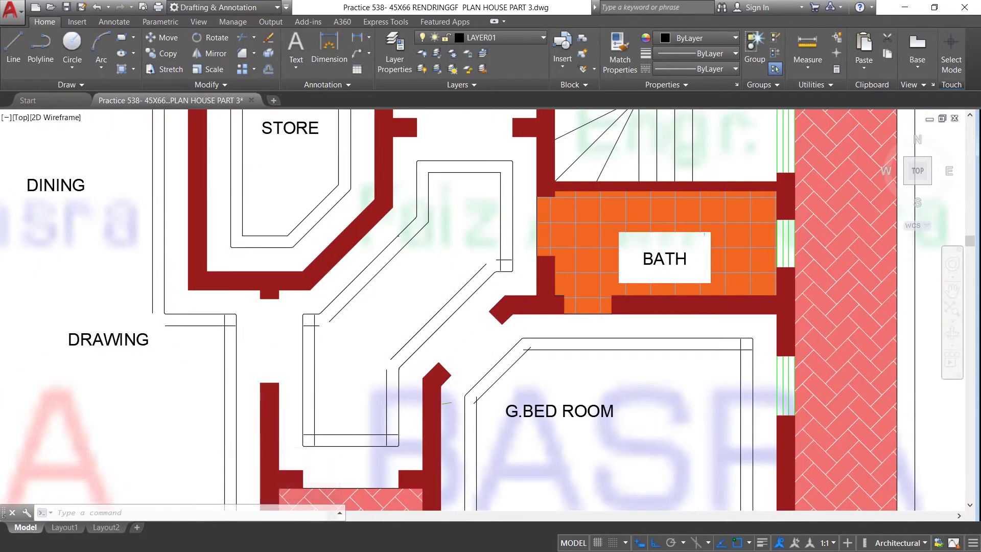
pyautogui.scroll(4, 473, 279)
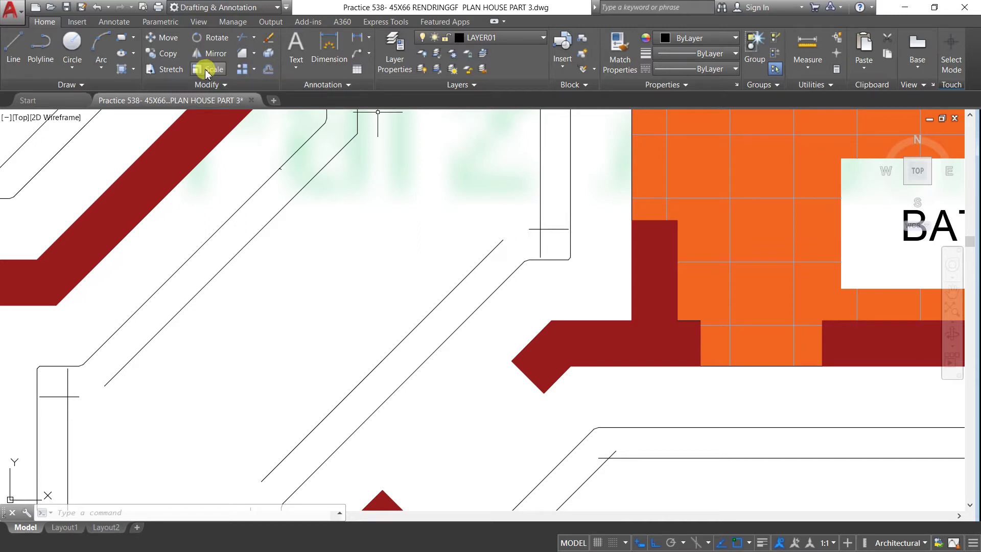
# Chamfer the short horizontal line near BATH to the diagonal and to the vertical line.
pyautogui.click(241, 55)
pyautogui.click(535, 230)
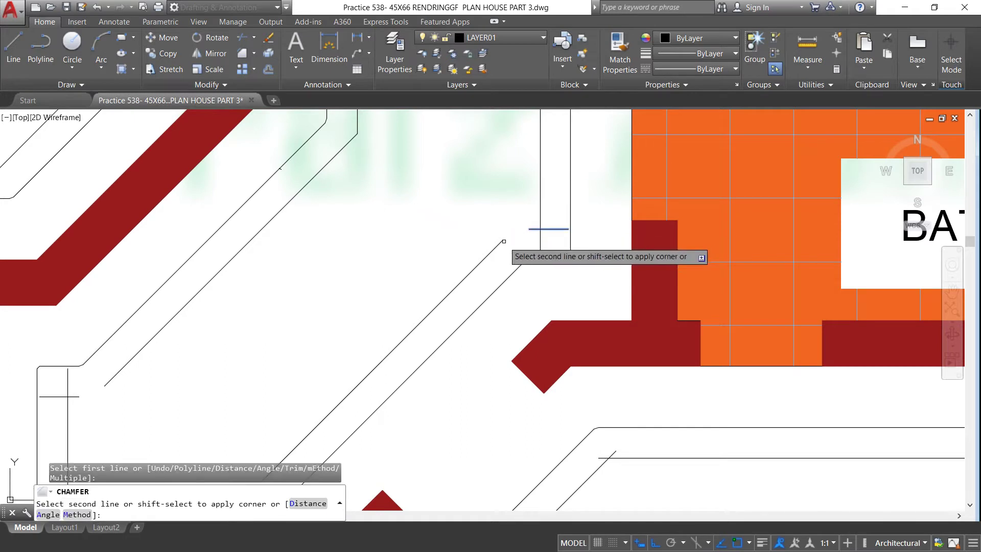
pyautogui.click(498, 244)
pyautogui.press('Return')
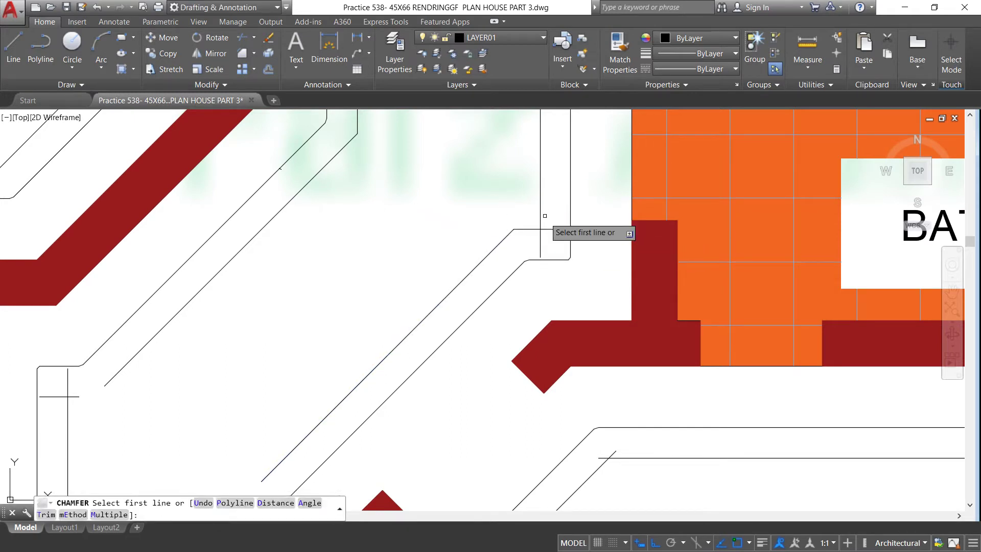
pyautogui.click(540, 229)
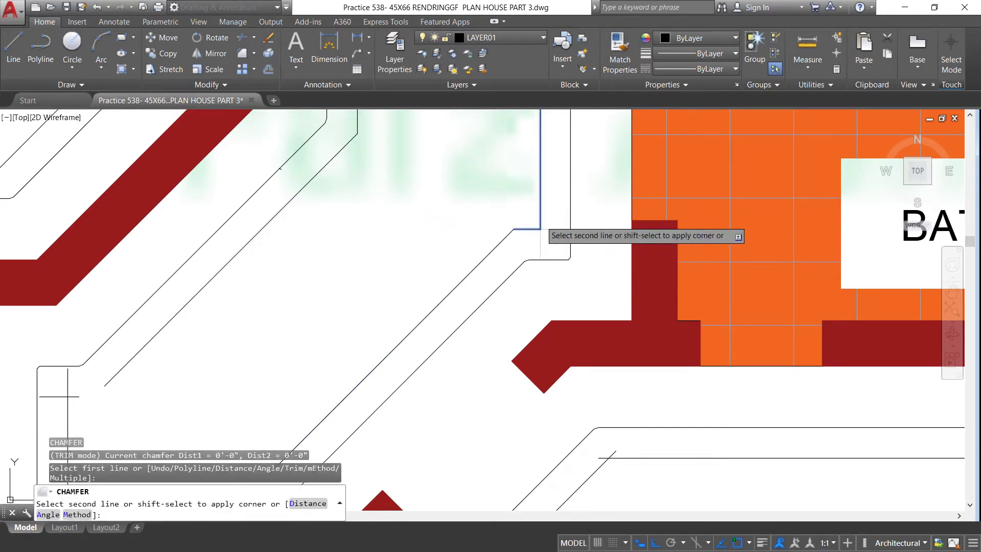
pyautogui.click(540, 221)
# Join the passage's vertical line to the diagonal, and another short horizontal to its vertical.
pyautogui.press('Return')
pyautogui.scroll(-3, 473, 222)
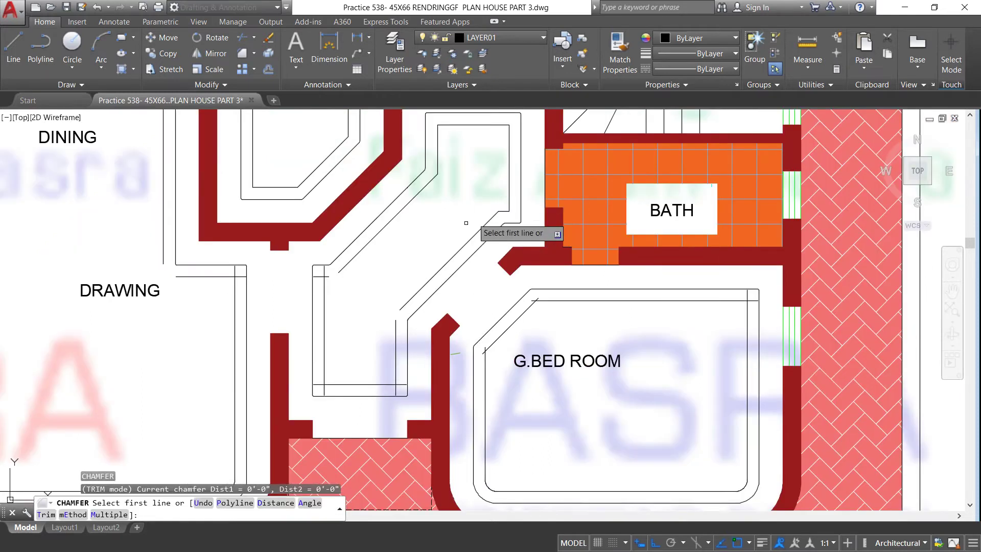
pyautogui.click(396, 347)
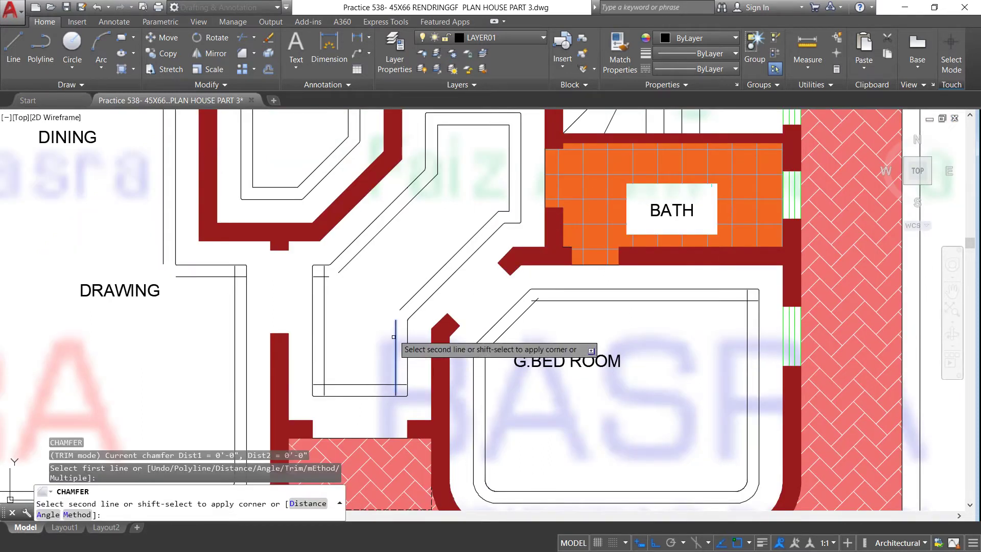
pyautogui.click(407, 305)
pyautogui.press('Return')
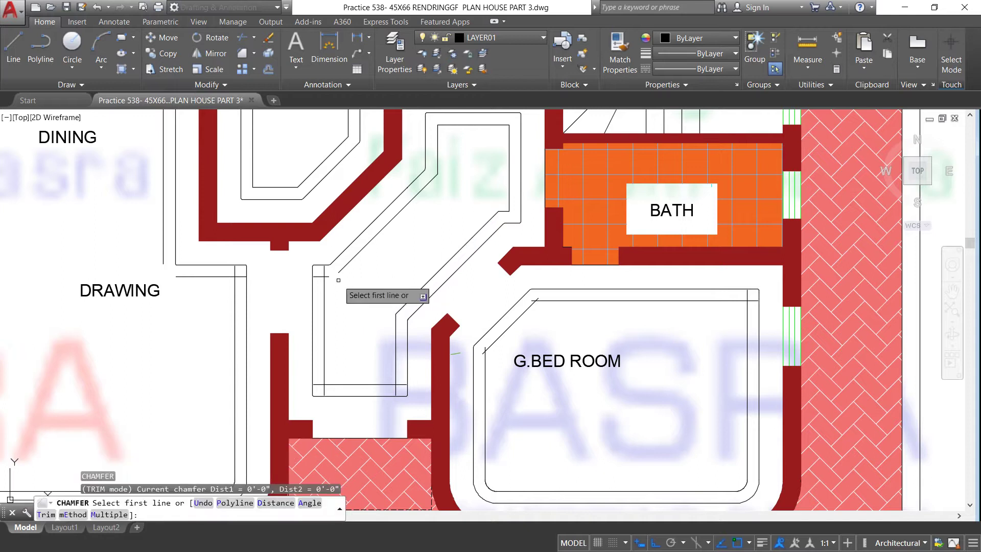
pyautogui.scroll(5, 333, 278)
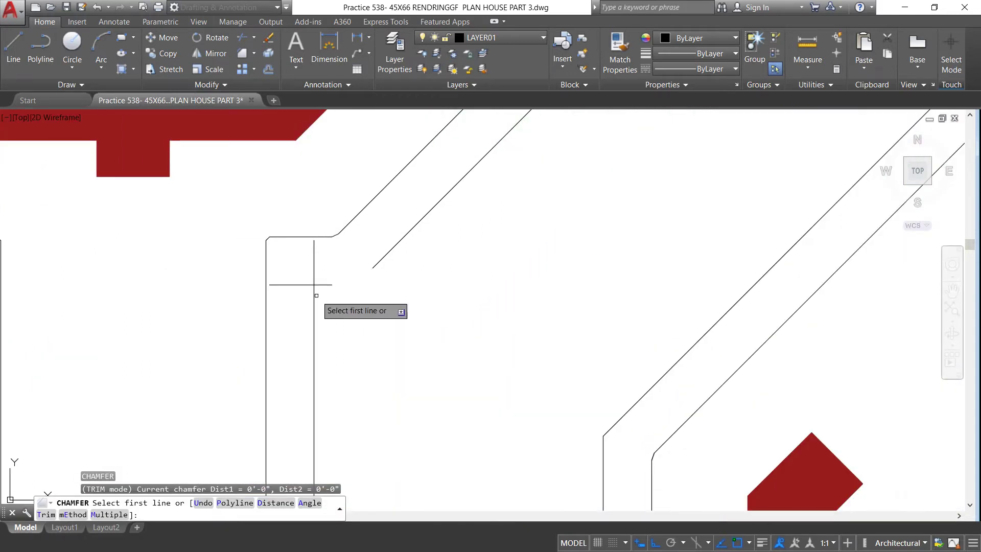
pyautogui.click(296, 285)
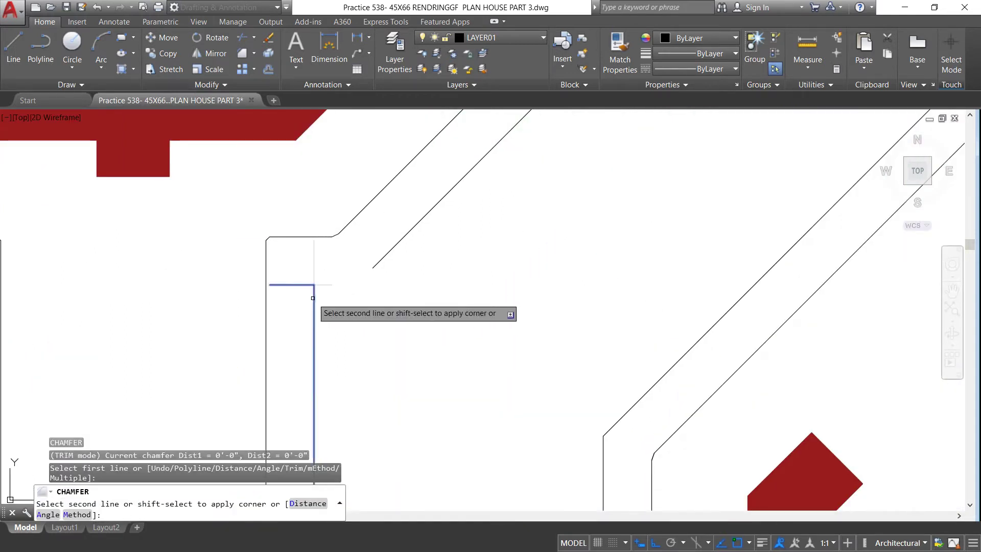
pyautogui.click(313, 299)
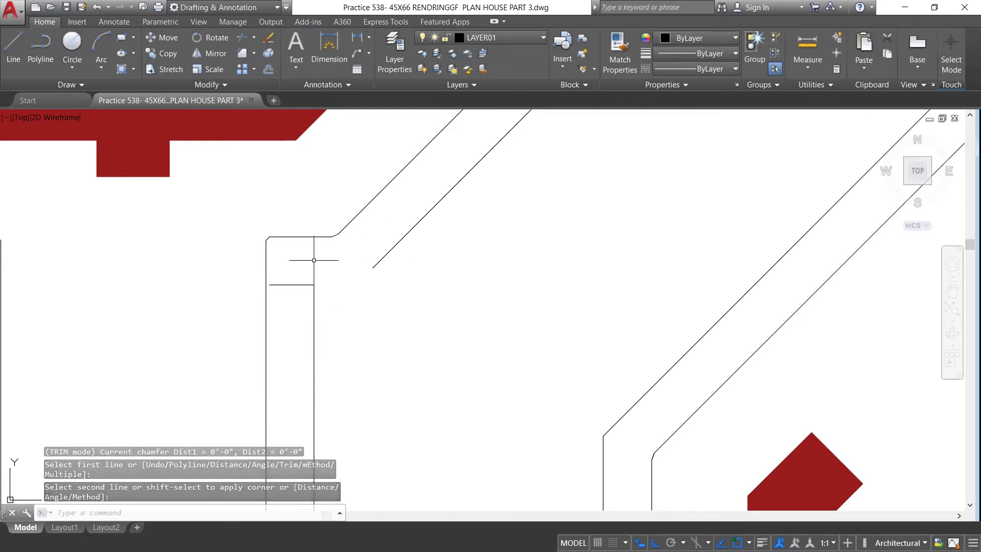
# Undo the last corner joins, then cancel the pending UNDO prompt.
pyautogui.click(96, 8)
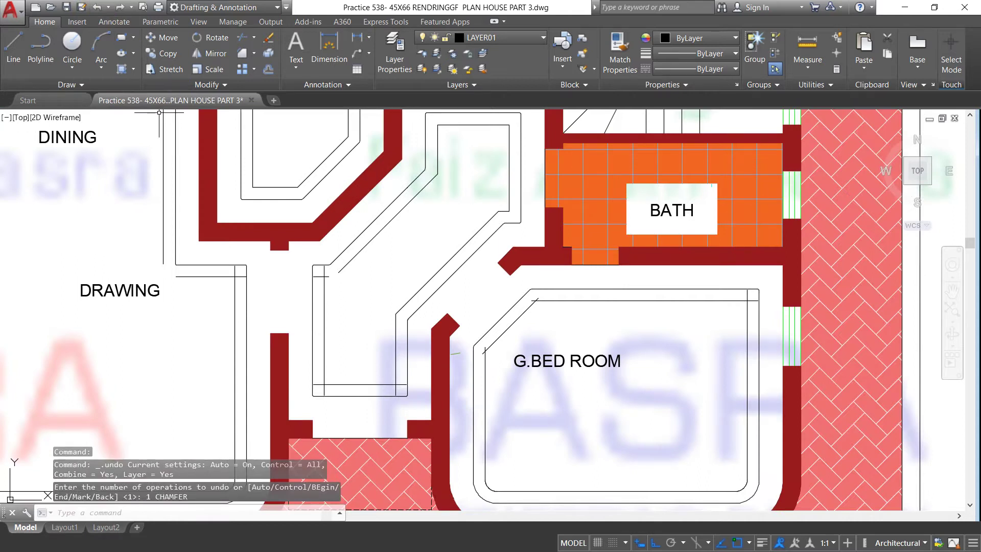
pyautogui.scroll(2, 294, 256)
pyautogui.press('Return')
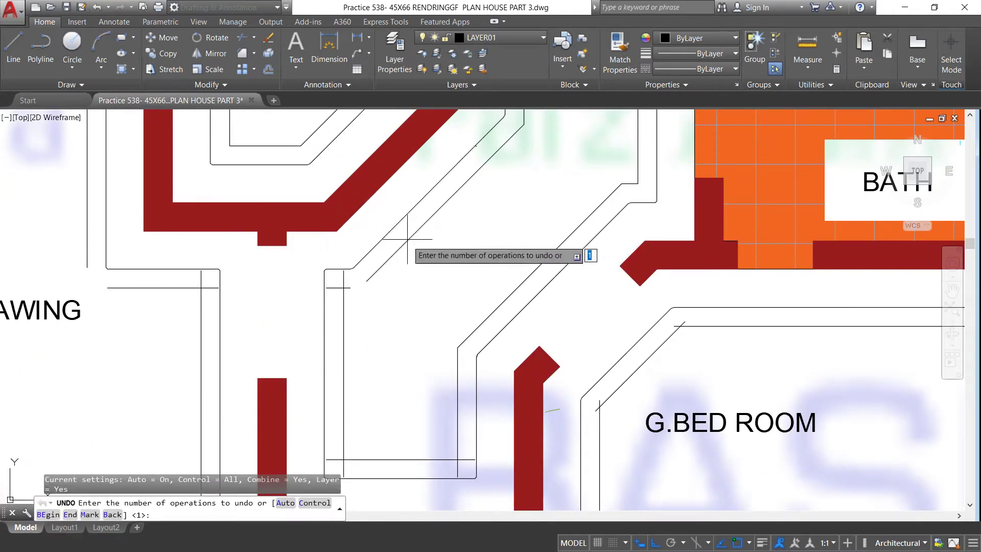
pyautogui.press('Return')
# With CHA, close the central passage's short horizontal line against its vertical line.
pyautogui.write('cha')
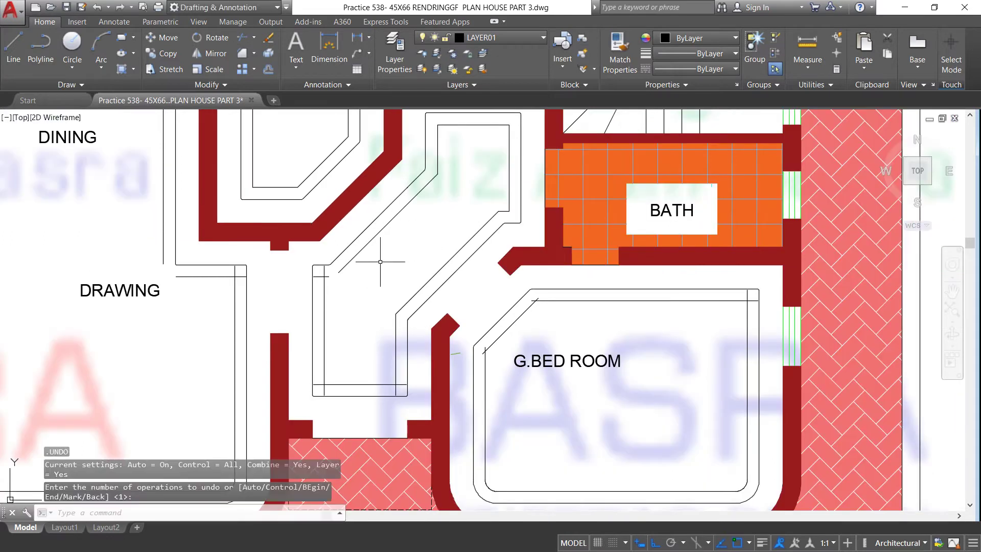
pyautogui.press('Return')
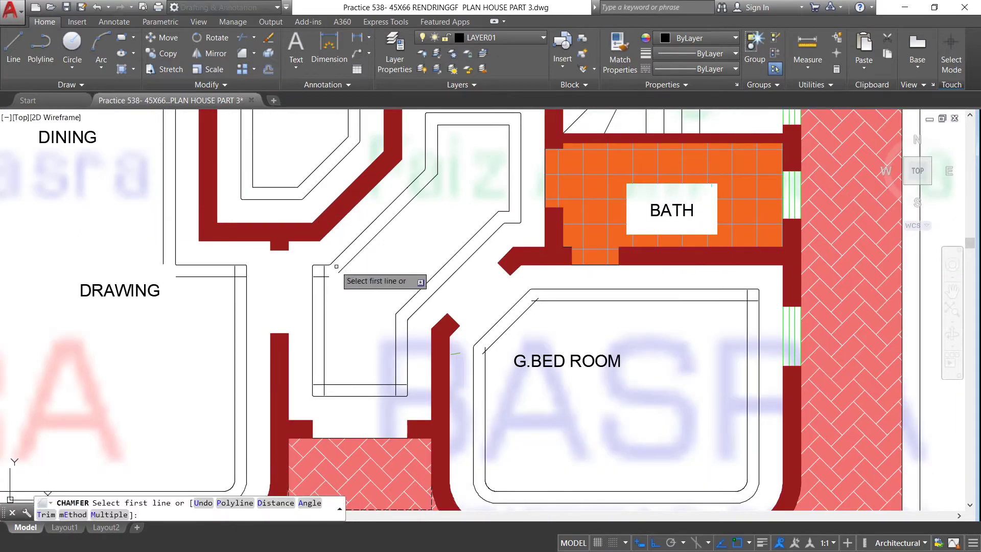
pyautogui.click(341, 270)
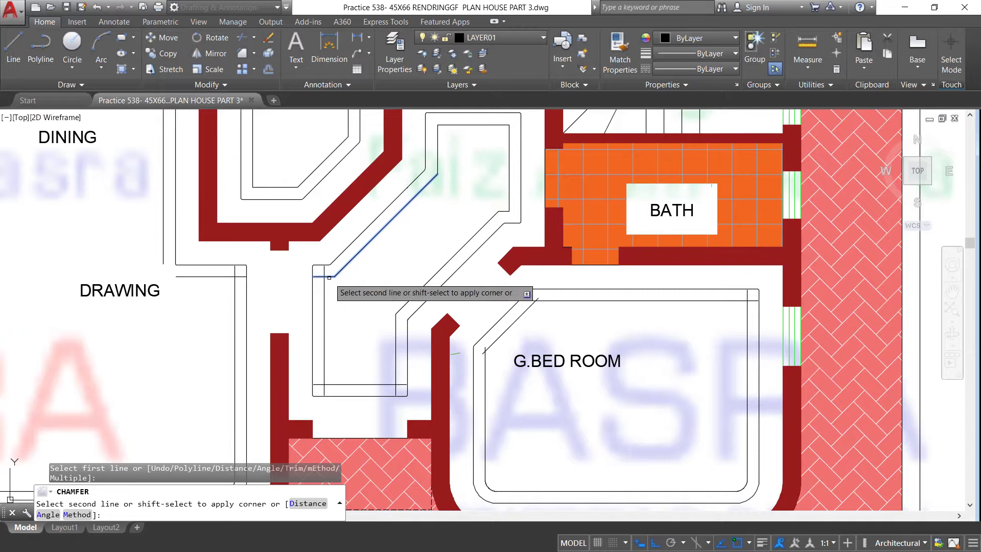
pyautogui.scroll(2, 329, 278)
pyautogui.scroll(2, 329, 277)
pyautogui.press('Escape')
pyautogui.press('Return')
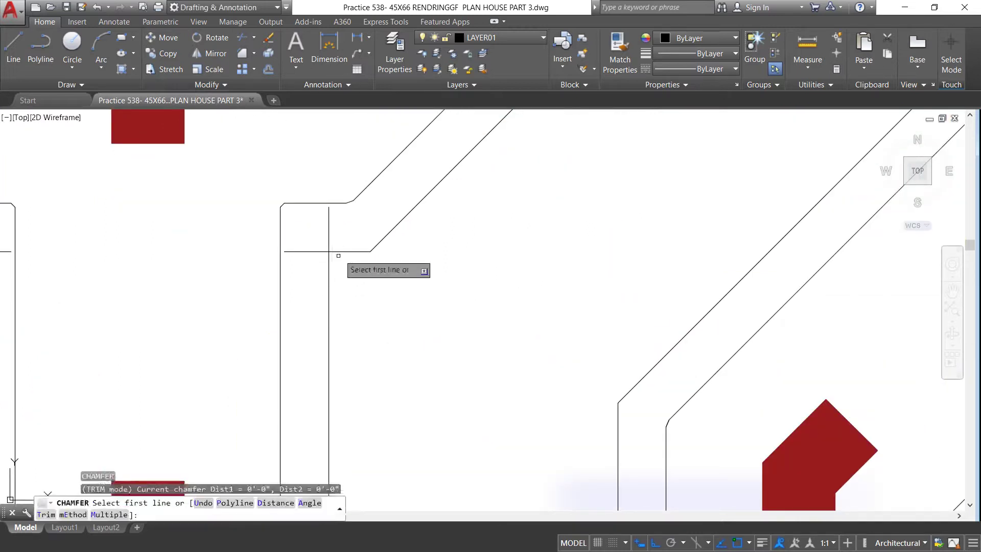
pyautogui.click(342, 252)
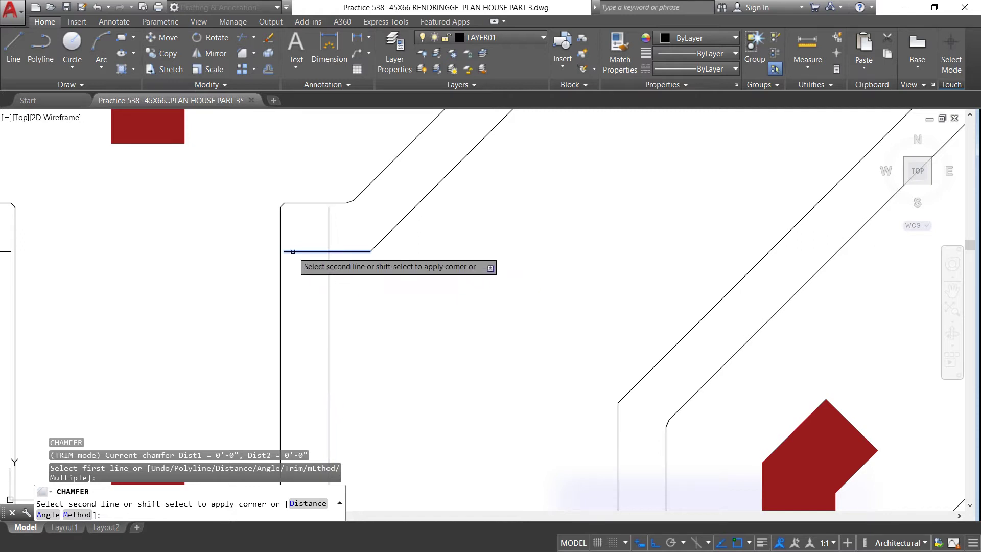
pyautogui.click(330, 274)
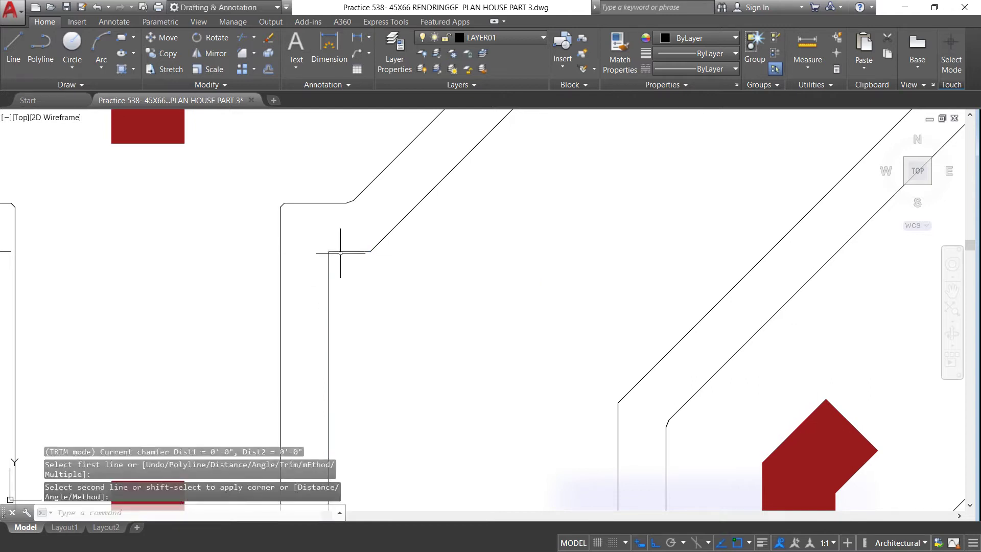
# Close the central passage's lower-left and lower-right inner corners near G.BED ROOM and DRAWING.
pyautogui.press('Return')
pyautogui.scroll(-3, 353, 195)
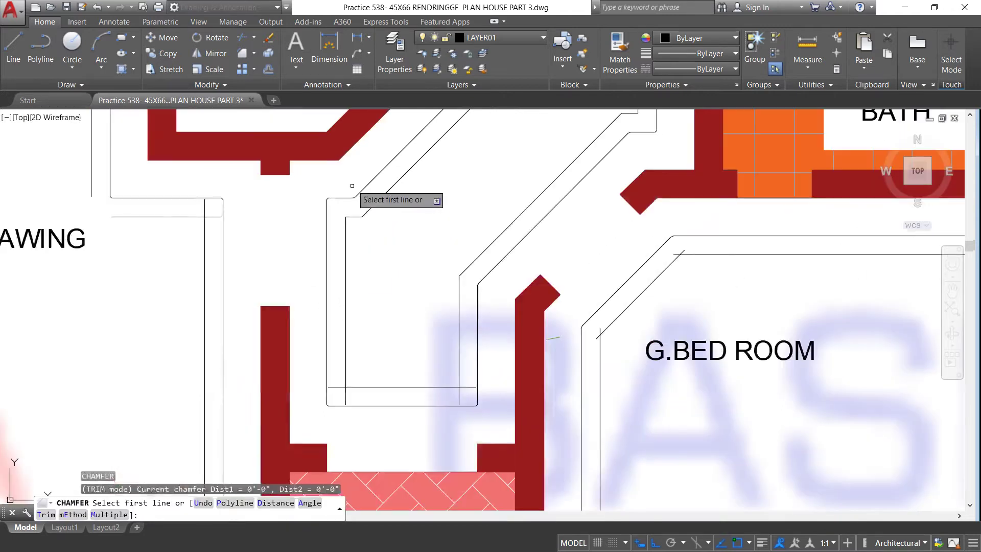
pyautogui.scroll(5, 369, 400)
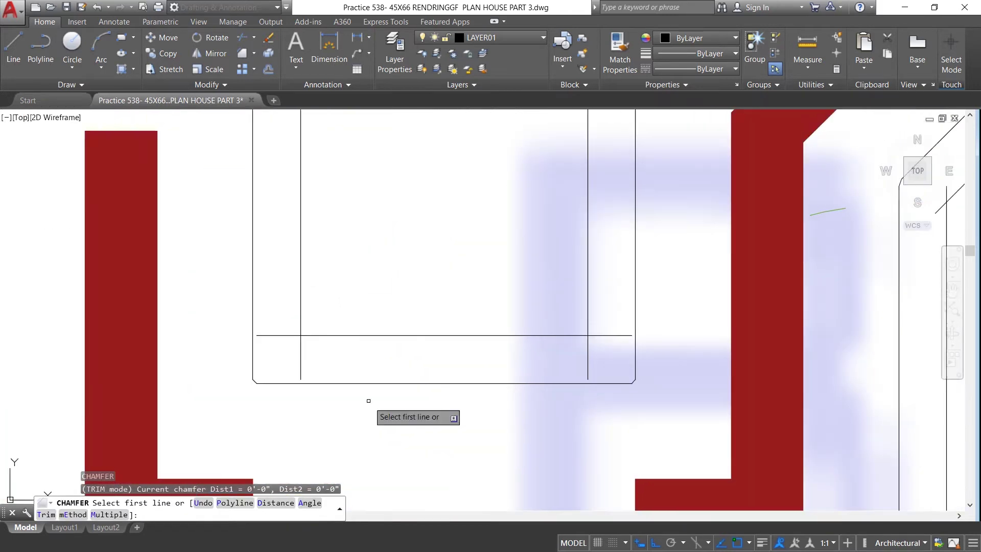
pyautogui.click(302, 327)
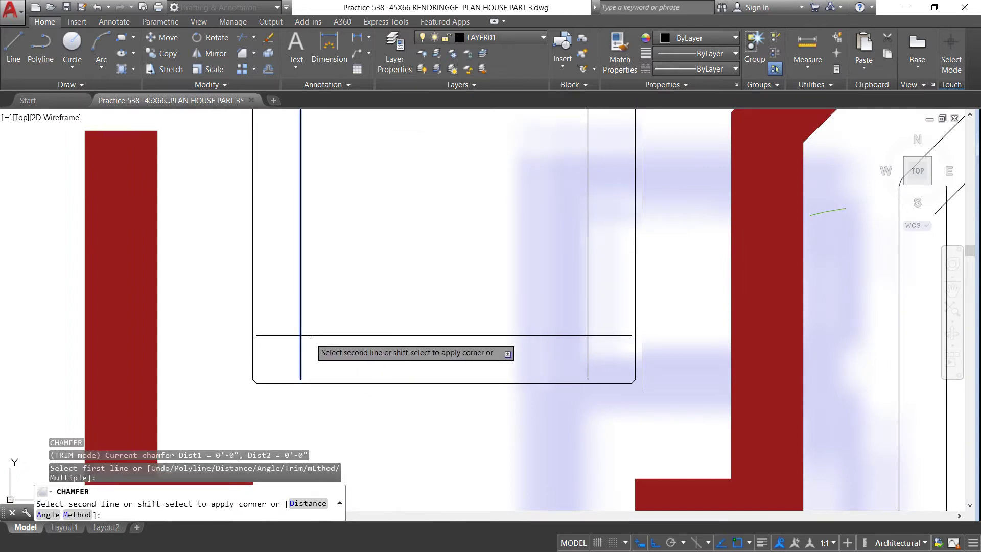
pyautogui.click(311, 337)
pyautogui.press('Return')
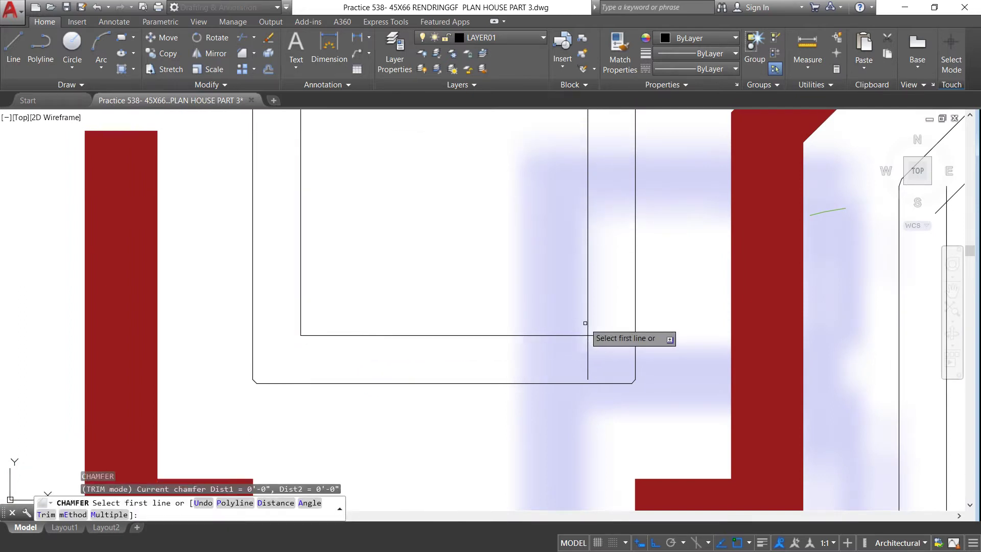
pyautogui.click(589, 323)
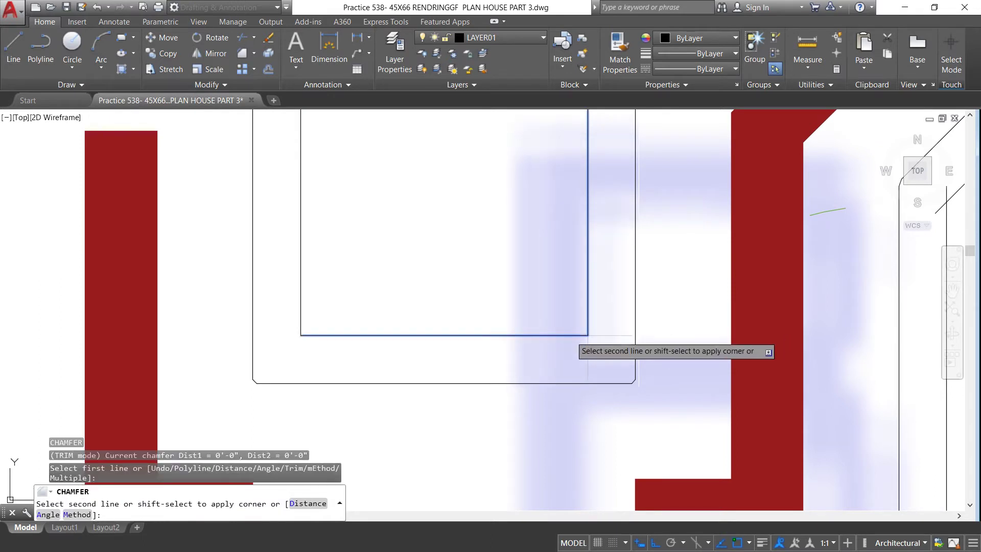
pyautogui.click(571, 336)
pyautogui.scroll(-5, 517, 338)
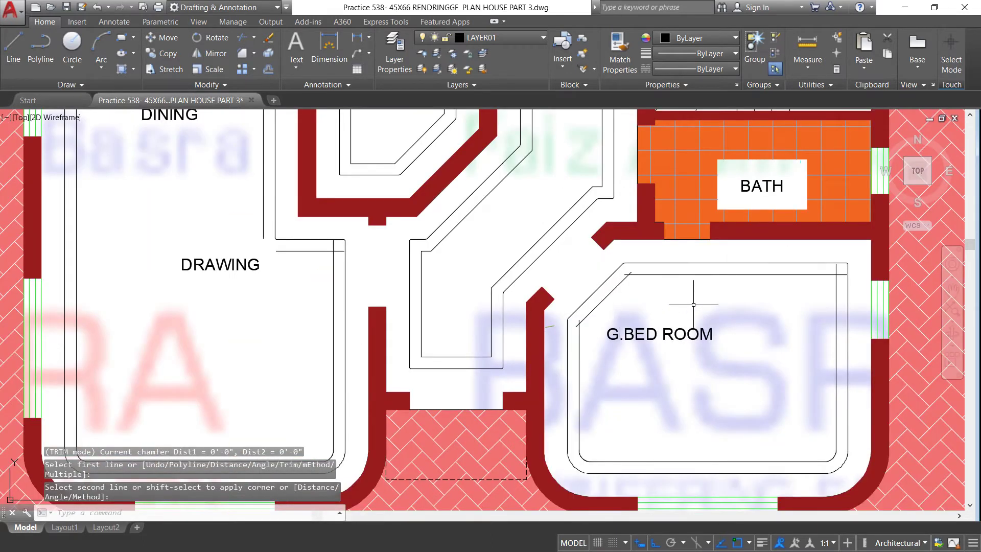
# Join G.BED ROOM's top inner line to the diagonal, and the diagonal to the vertical line.
pyautogui.scroll(3, 693, 304)
pyautogui.press('Return')
pyautogui.click(551, 229)
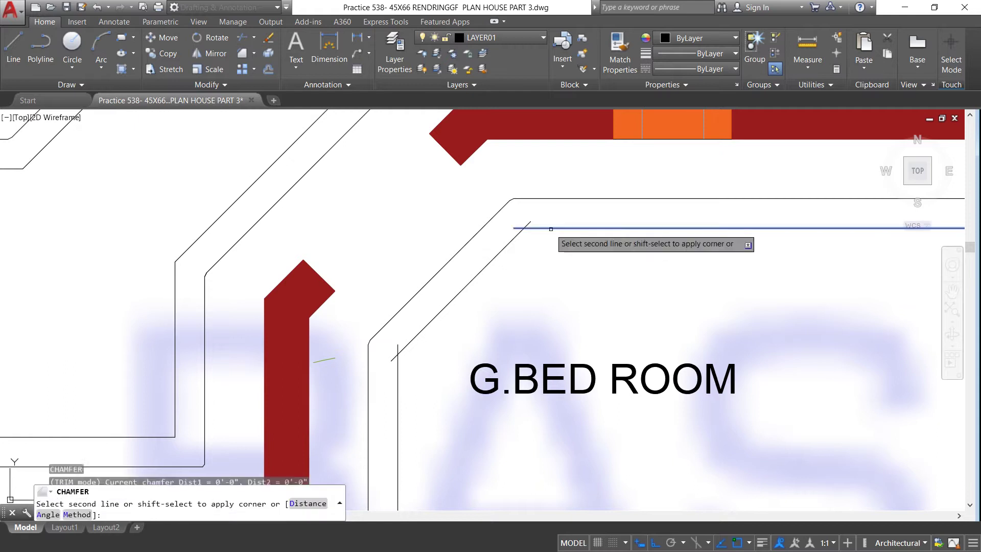
pyautogui.click(514, 239)
pyautogui.press('Return')
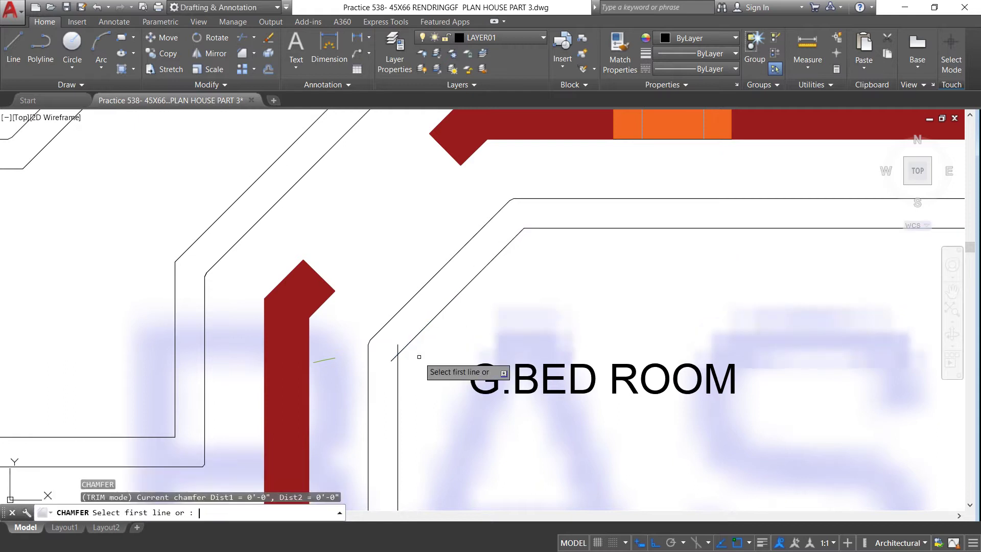
pyautogui.click(407, 346)
pyautogui.click(399, 367)
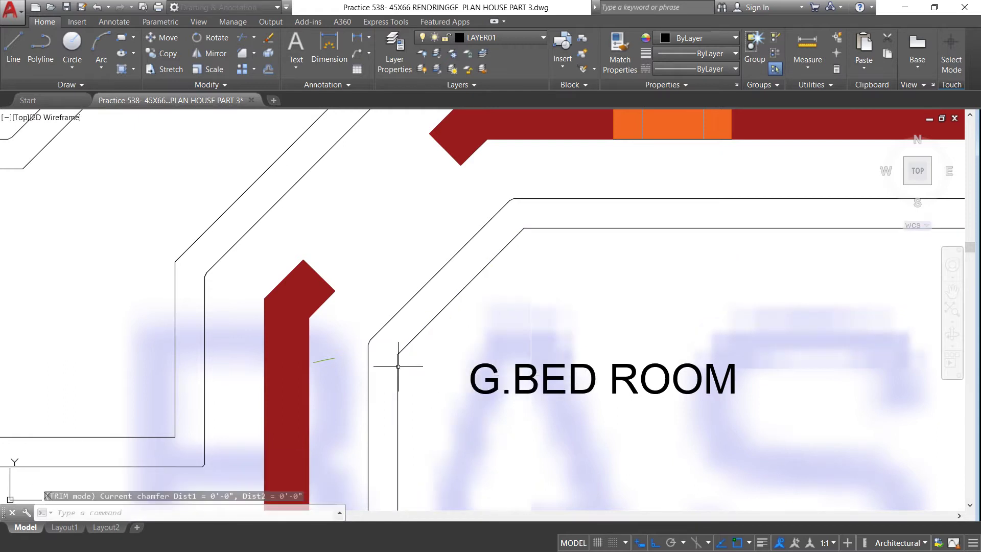
# Close G.BED ROOM's top-right inner corner and zoom out to check the plan.
pyautogui.scroll(-5, 342, 240)
pyautogui.scroll(4, 505, 251)
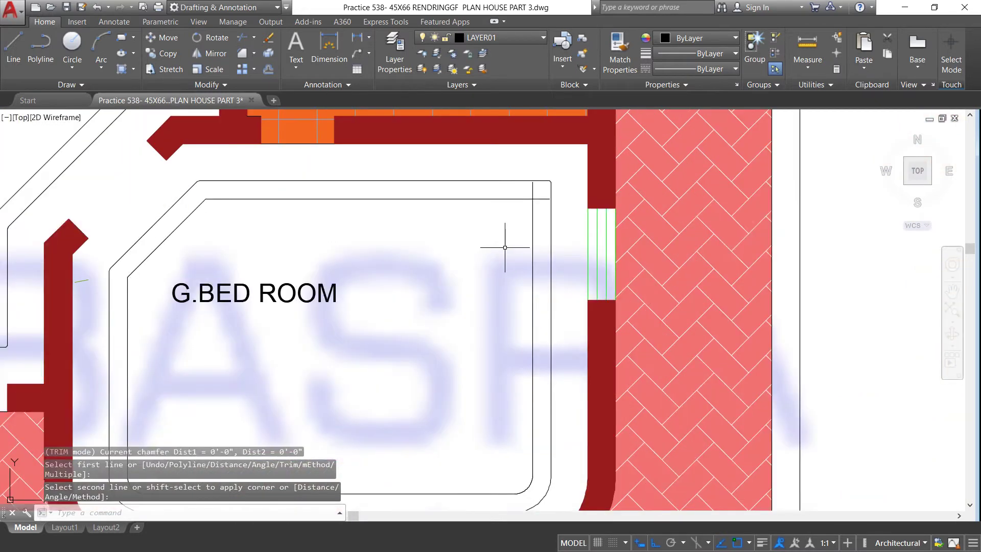
pyautogui.press('Return')
pyautogui.click(503, 199)
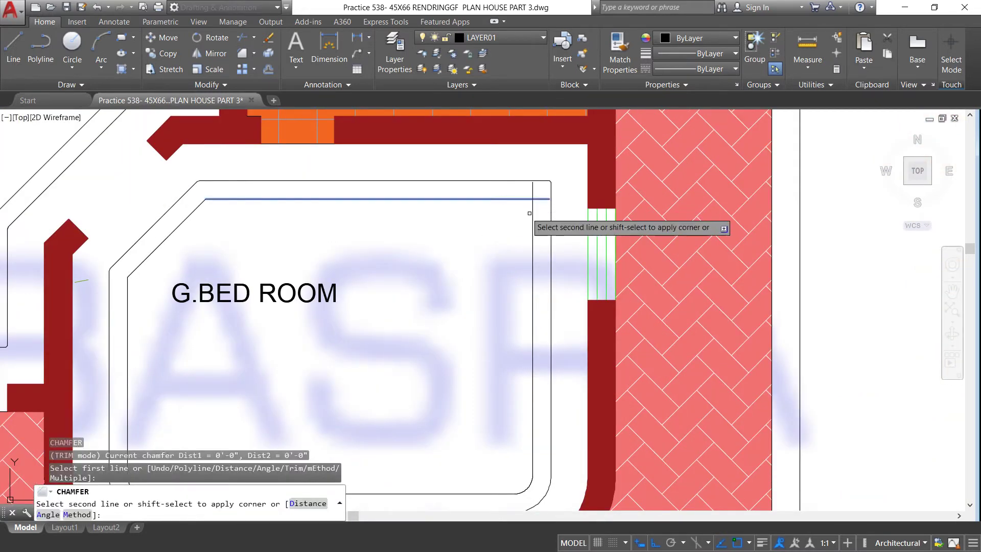
pyautogui.click(534, 221)
pyautogui.scroll(-4, 503, 270)
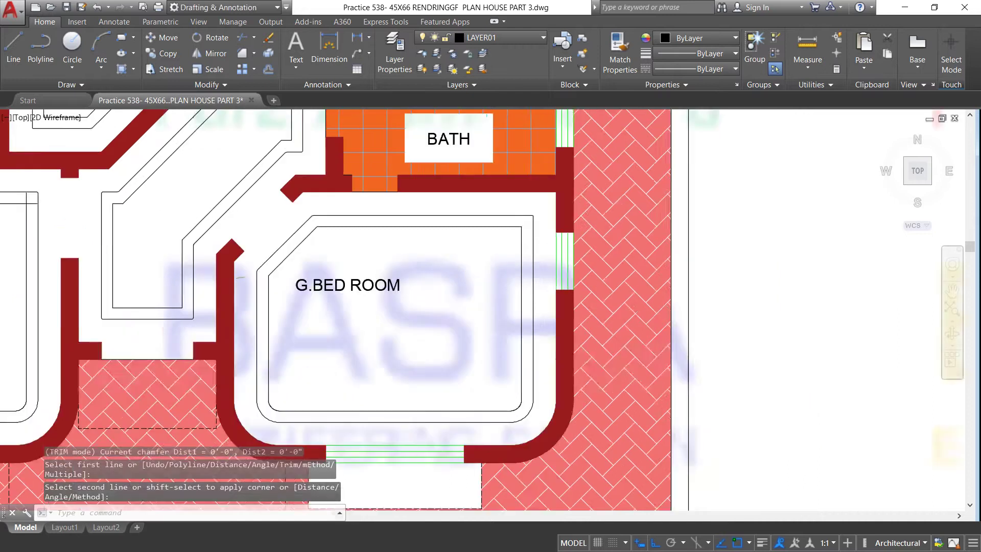
pyautogui.scroll(-2, 528, 271)
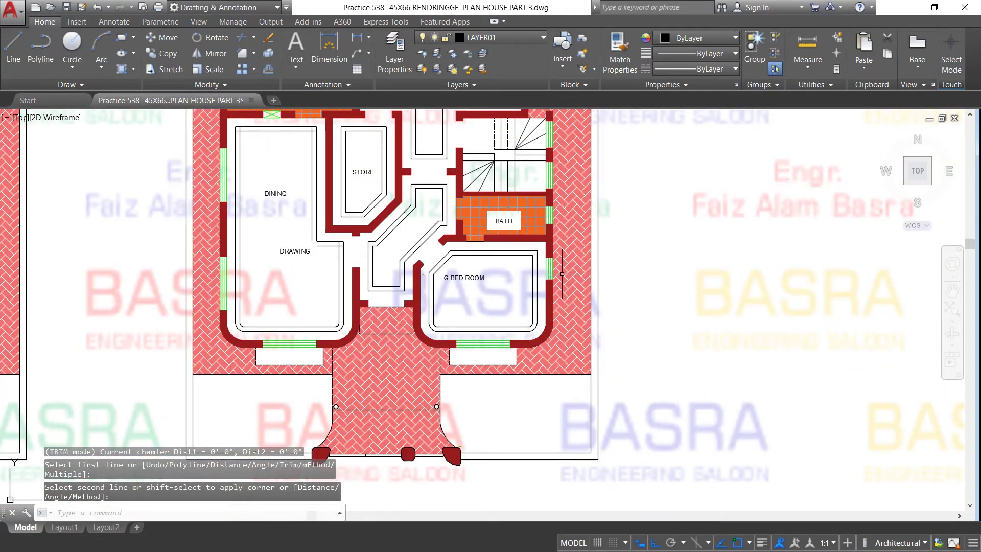
pyautogui.scroll(2, 317, 261)
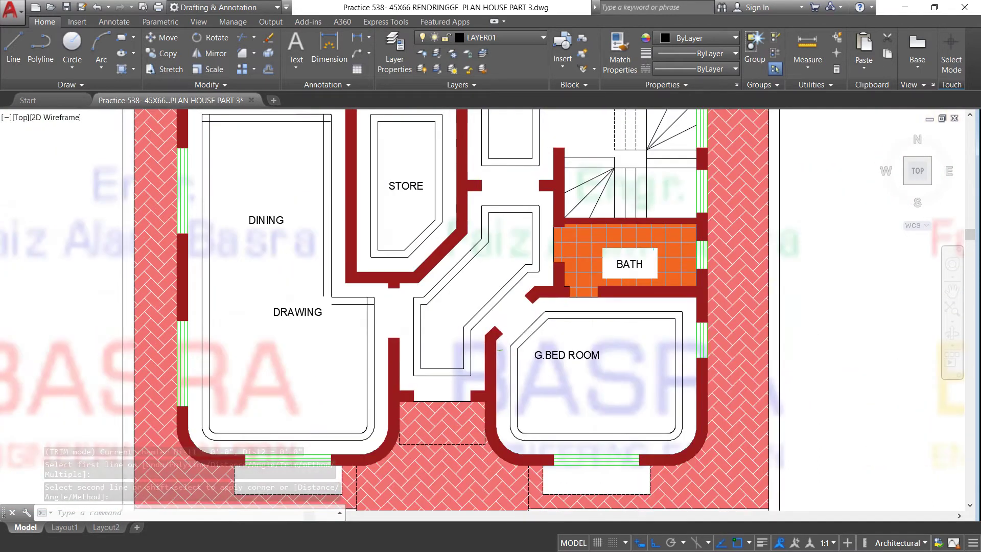
pyautogui.scroll(-2, 317, 261)
pyautogui.scroll(3, 317, 260)
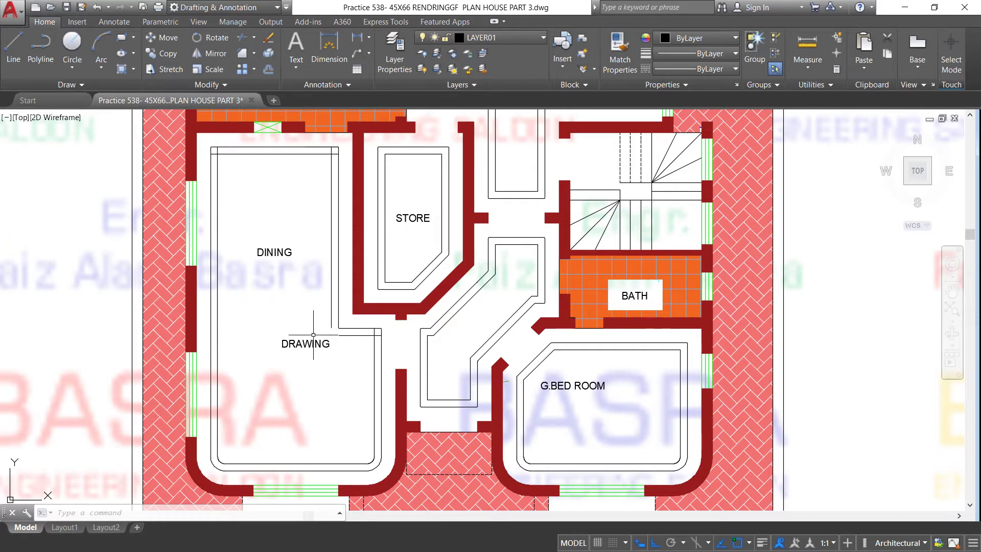
# With CHA at zero distance, close the DINING inner outline's top-left and top-right corners.
pyautogui.write('cha')
pyautogui.press('Return')
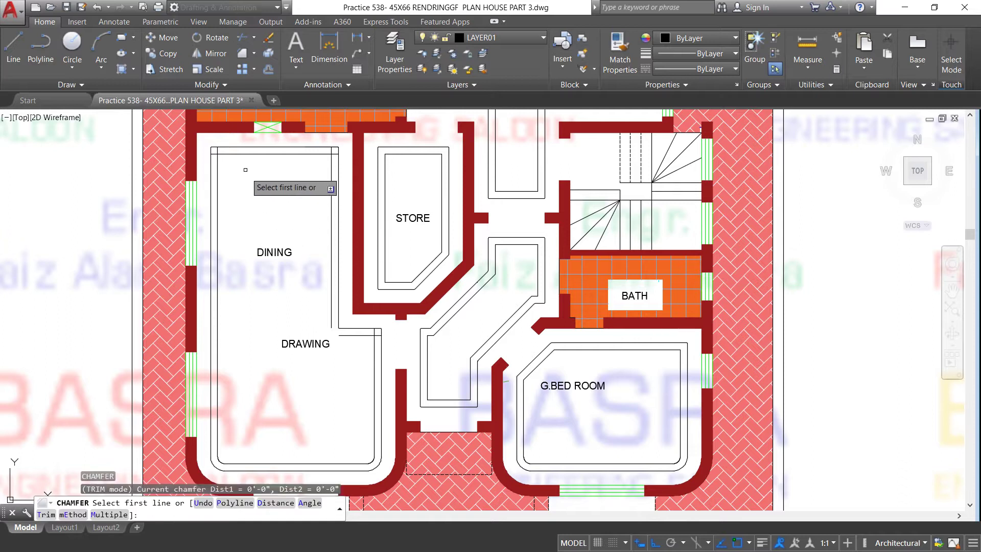
pyautogui.click(239, 153)
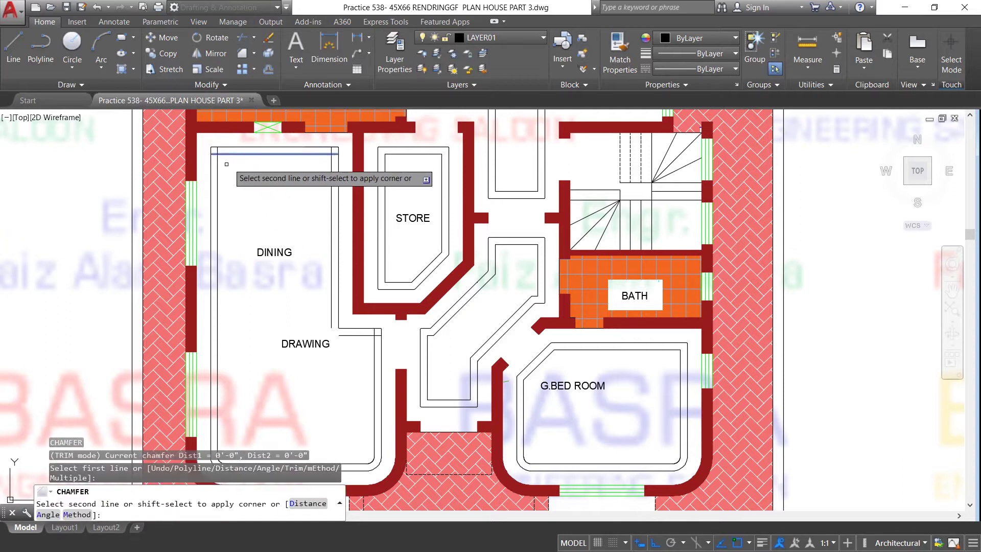
pyautogui.click(218, 169)
pyautogui.press('Return')
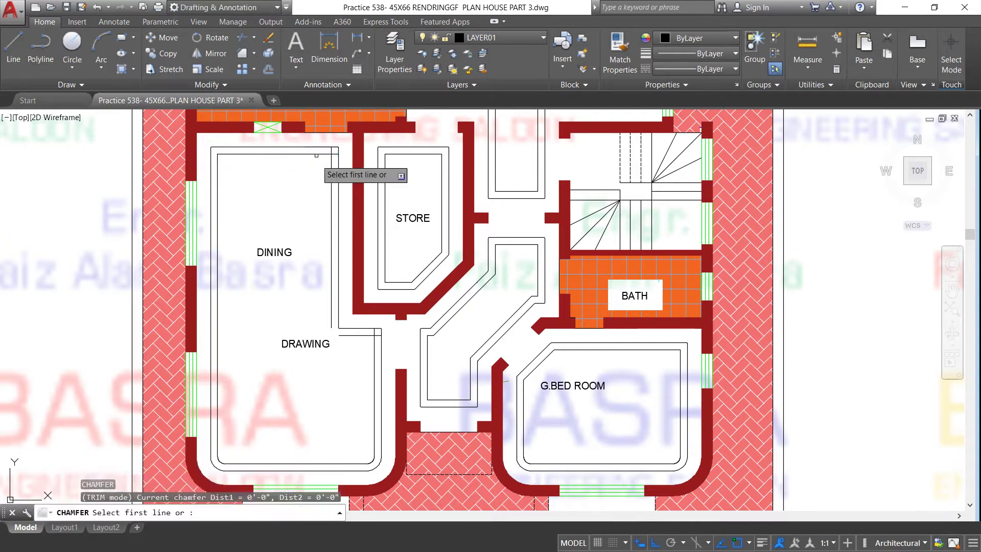
pyautogui.click(319, 153)
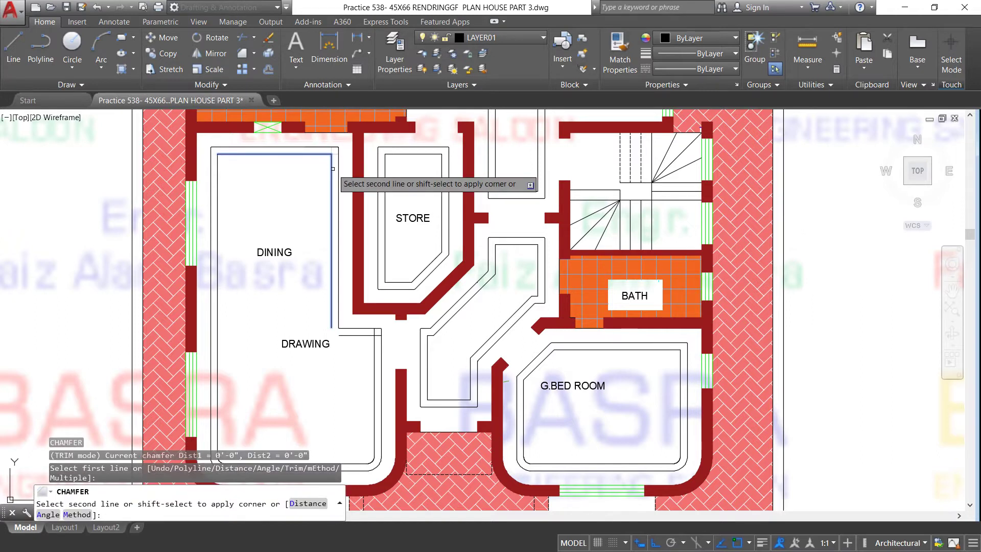
pyautogui.click(333, 169)
# Close the two remaining inner outline corners beside the DRAWING label.
pyautogui.press('Return')
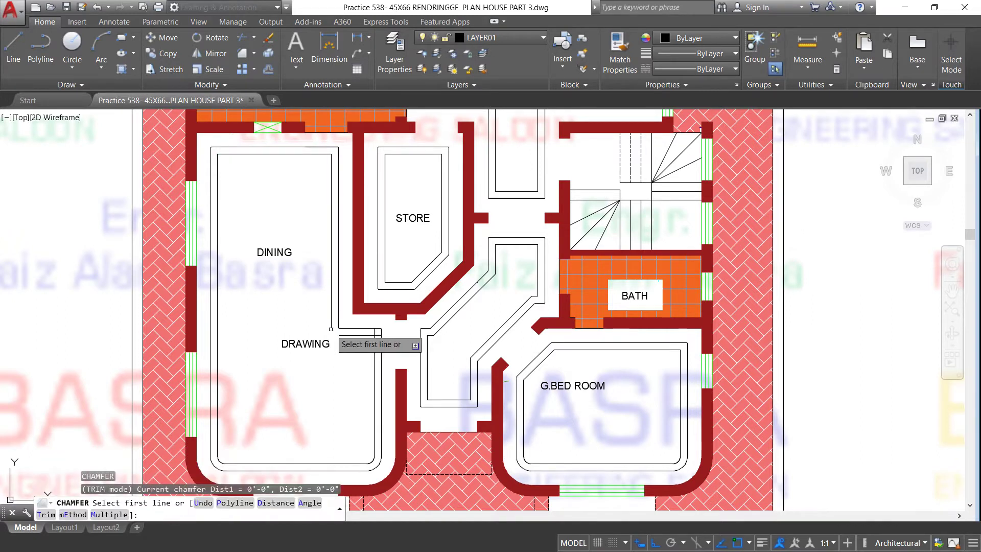
pyautogui.click(331, 327)
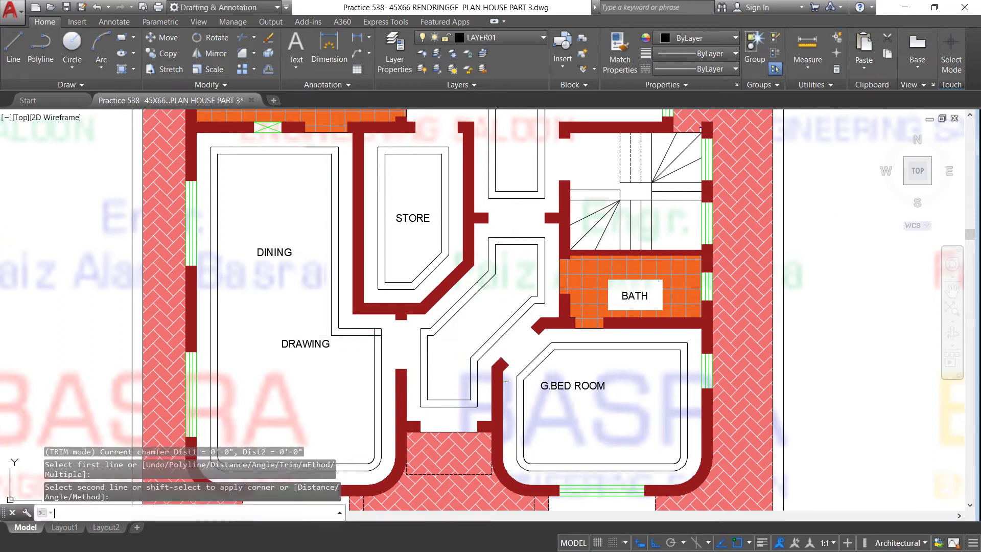
pyautogui.click(352, 334)
pyautogui.press('Return')
pyautogui.click(351, 334)
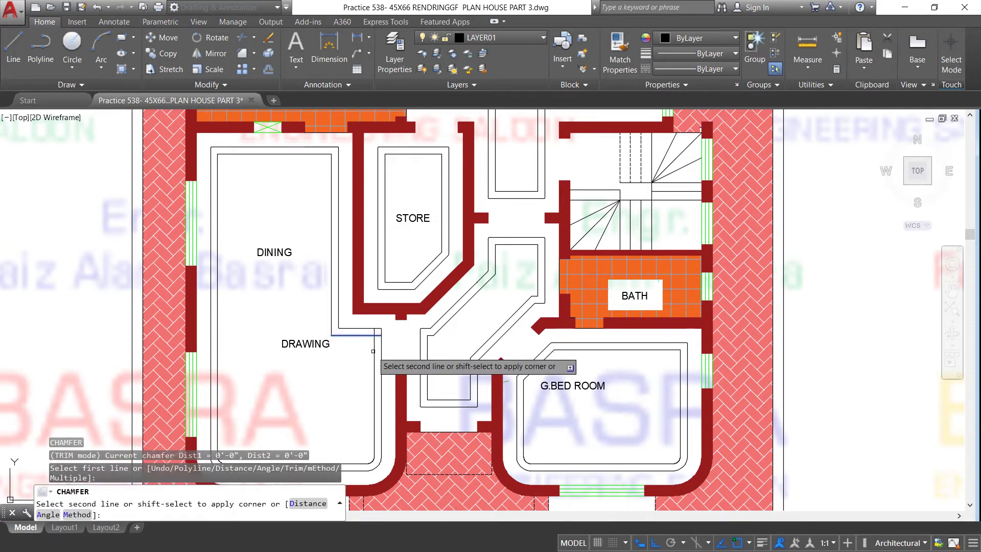
pyautogui.click(375, 353)
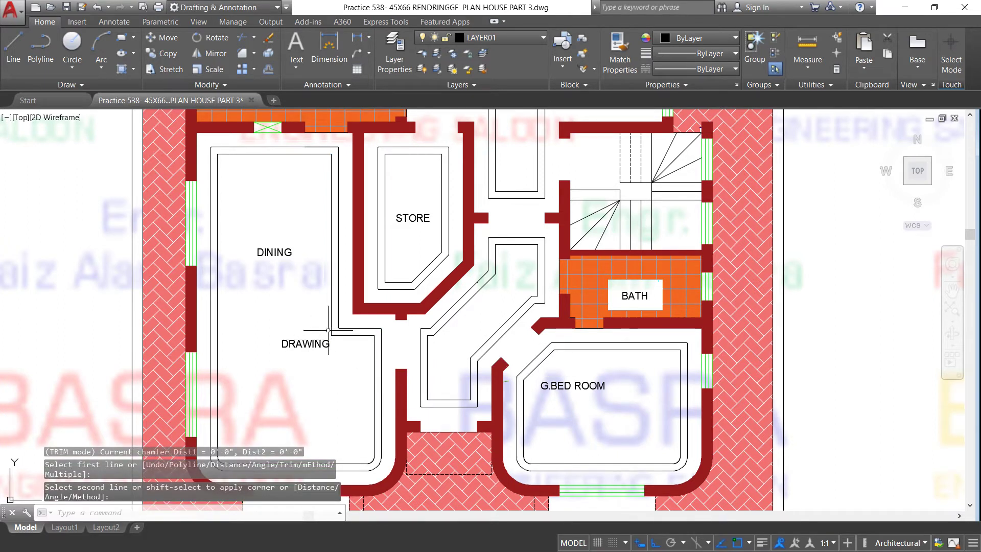
# Zoom out over the whole plan, then zoom in on the ROOM at the top right.
pyautogui.scroll(-2, 376, 295)
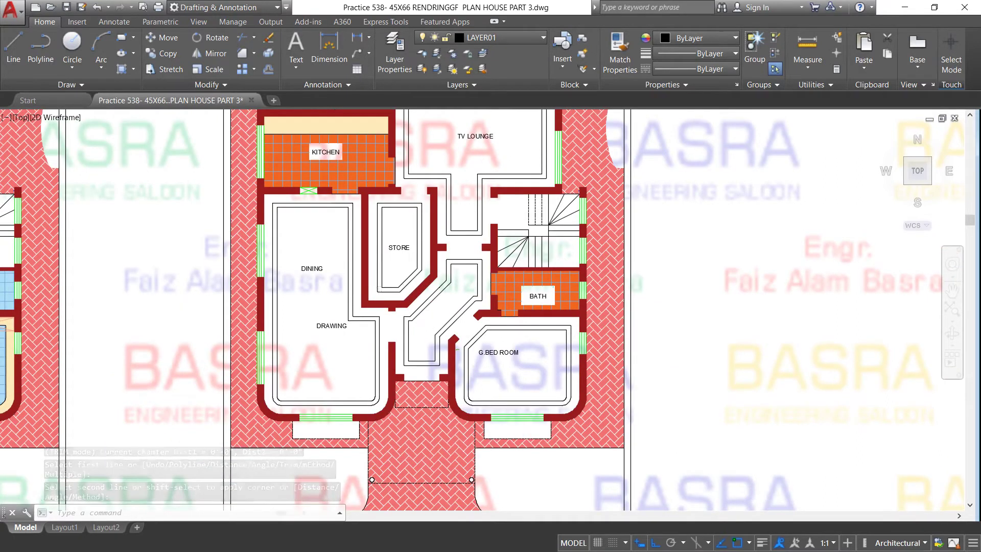
pyautogui.scroll(-2, 381, 266)
pyautogui.scroll(2, 403, 196)
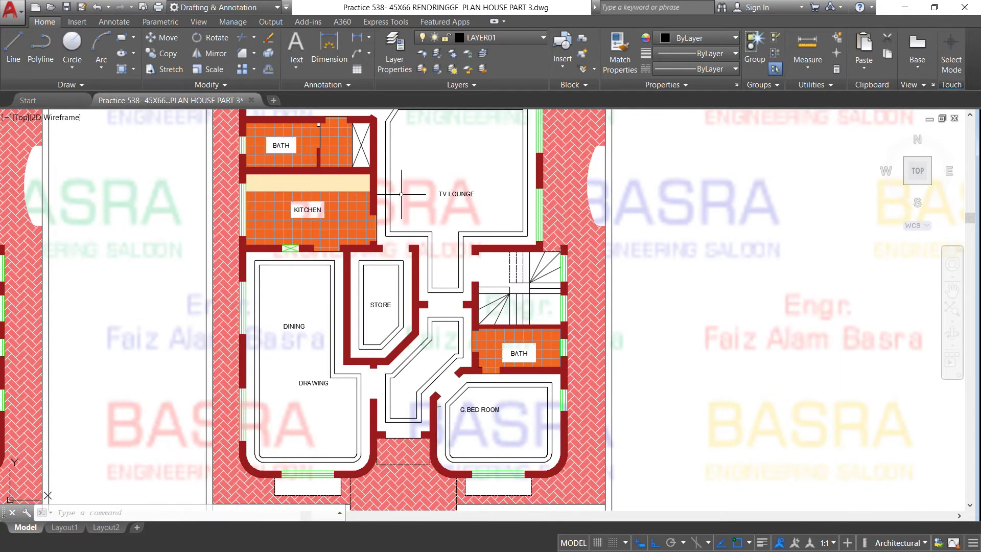
pyautogui.scroll(-2, 359, 247)
pyautogui.scroll(2, 376, 188)
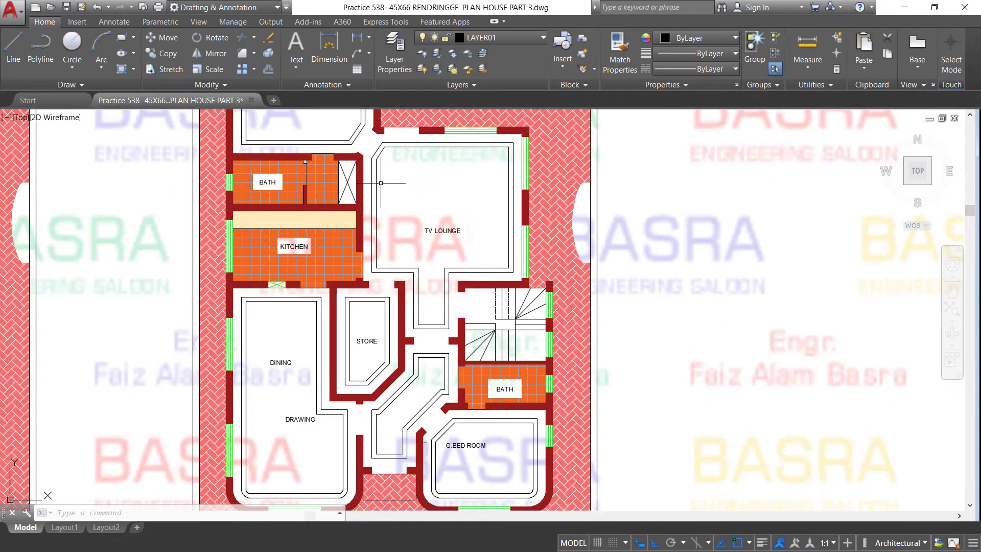
pyautogui.scroll(-3, 380, 190)
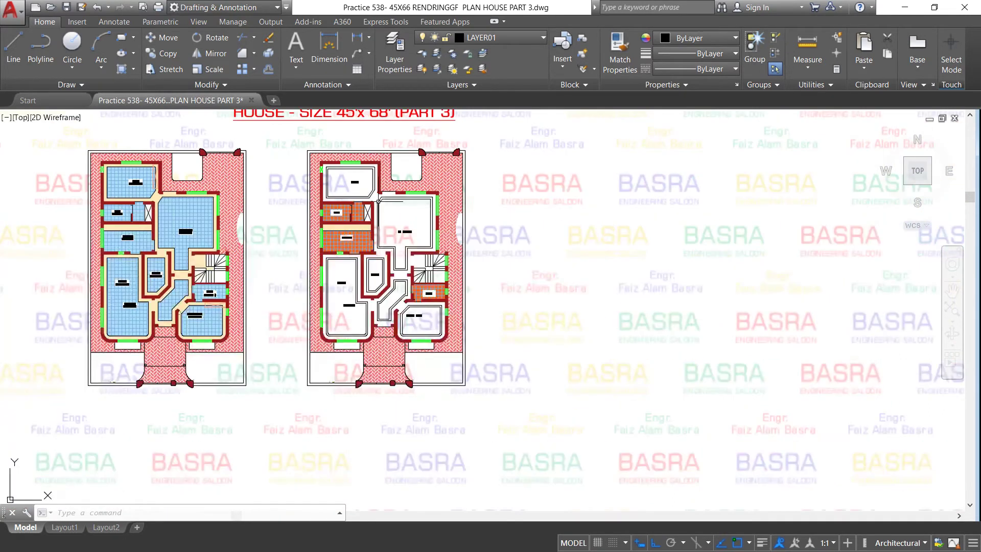
pyautogui.scroll(2, 381, 178)
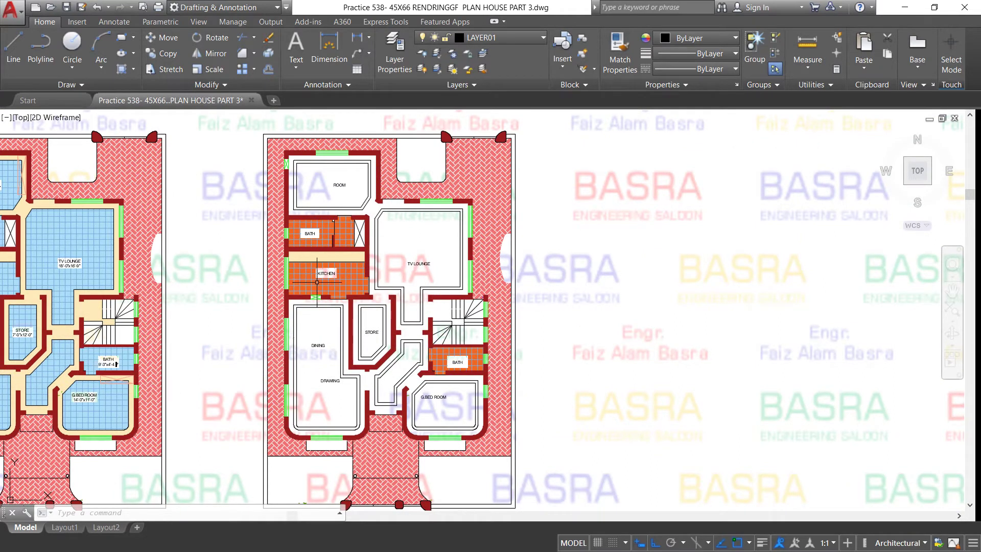
pyautogui.scroll(5, 332, 153)
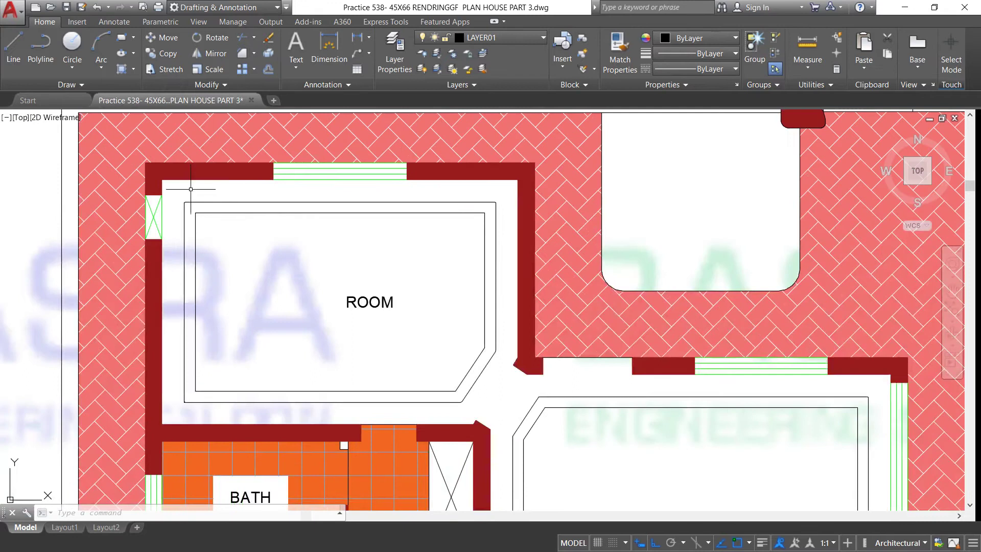
# Start a blue ANSI31 hatch covering the ROOM band, TV LOUNGE band and ROOM interior.
pyautogui.write('h')
pyautogui.press('Return')
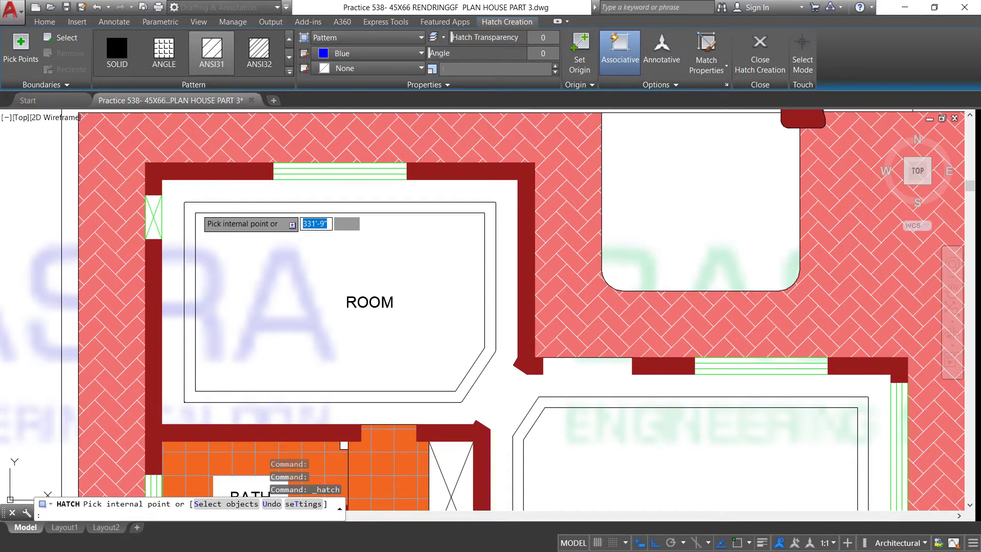
pyautogui.click(198, 209)
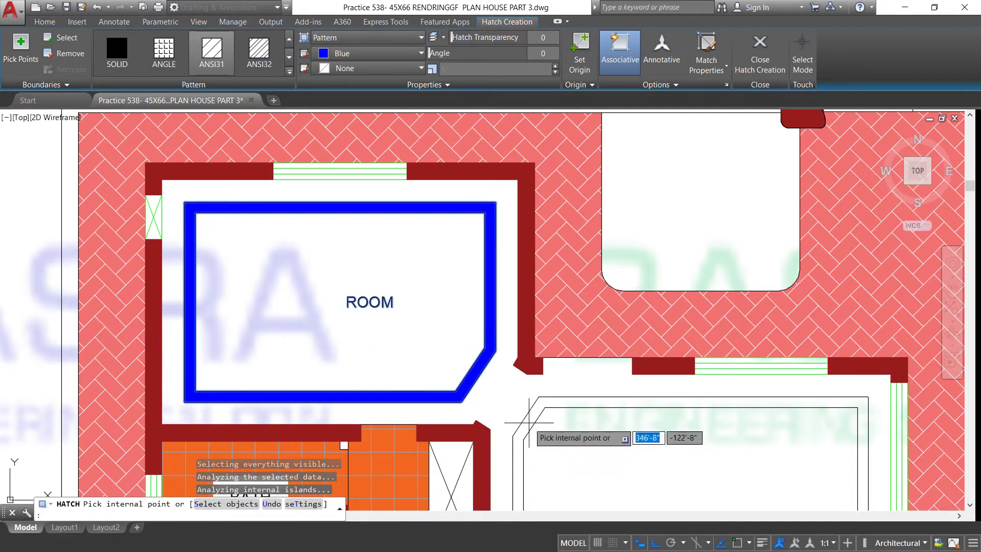
pyautogui.click(534, 402)
pyautogui.scroll(-2, 413, 217)
pyautogui.scroll(-2, 391, 165)
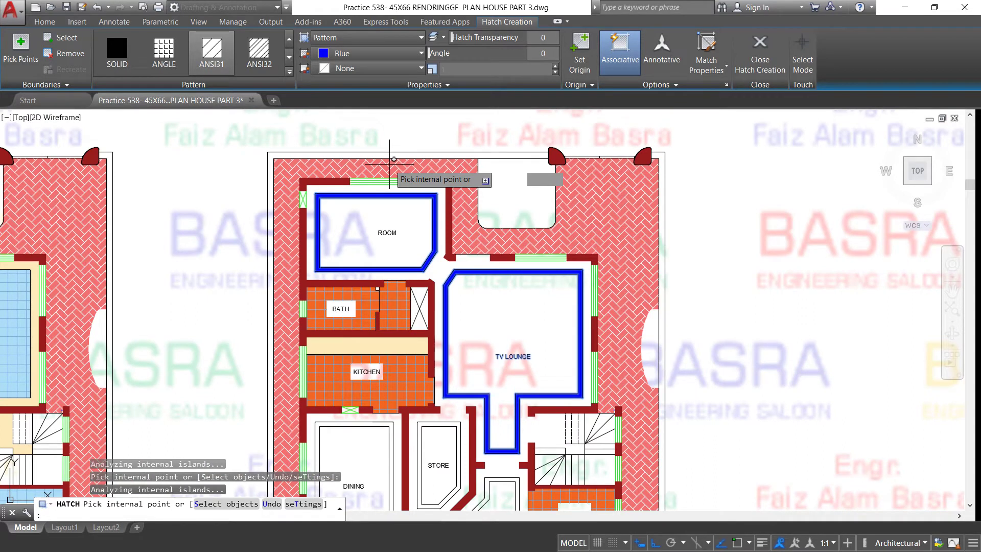
pyautogui.scroll(-2, 253, 511)
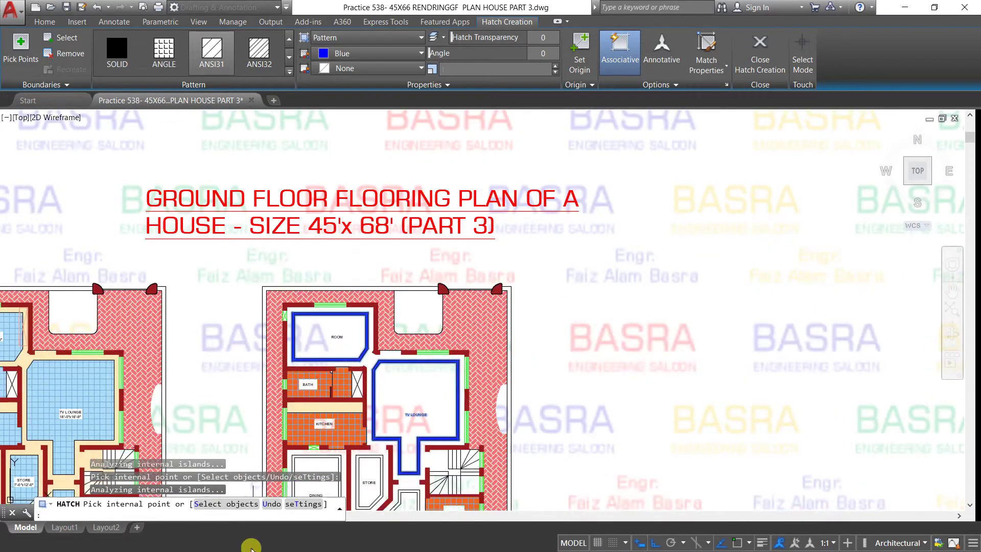
pyautogui.click(329, 355)
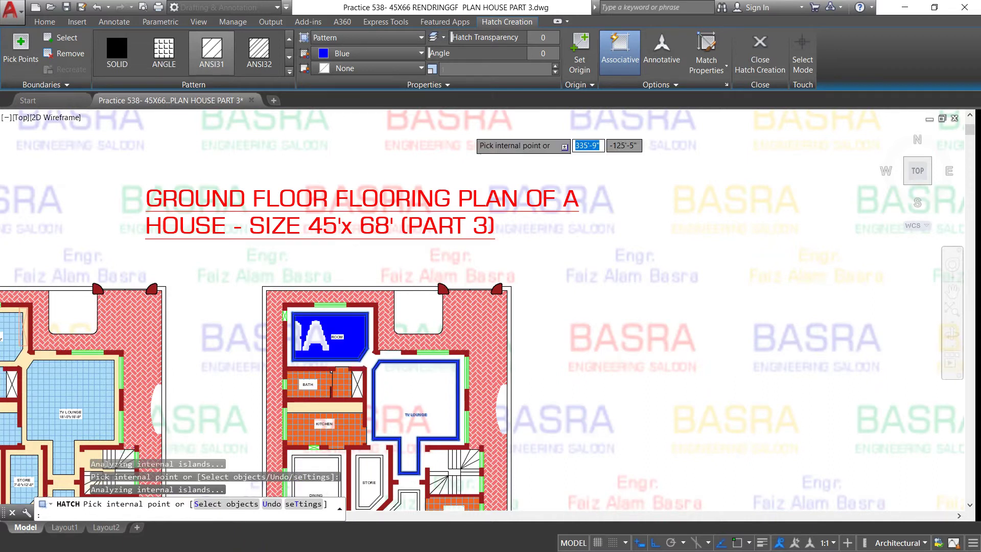
# Add the STORE band, DINING/DRAWING band and diagonal corridor to the blue hatch.
pyautogui.scroll(-4, 462, 138)
pyautogui.scroll(1, 460, 148)
pyautogui.scroll(1, 459, 154)
pyautogui.scroll(4, 459, 150)
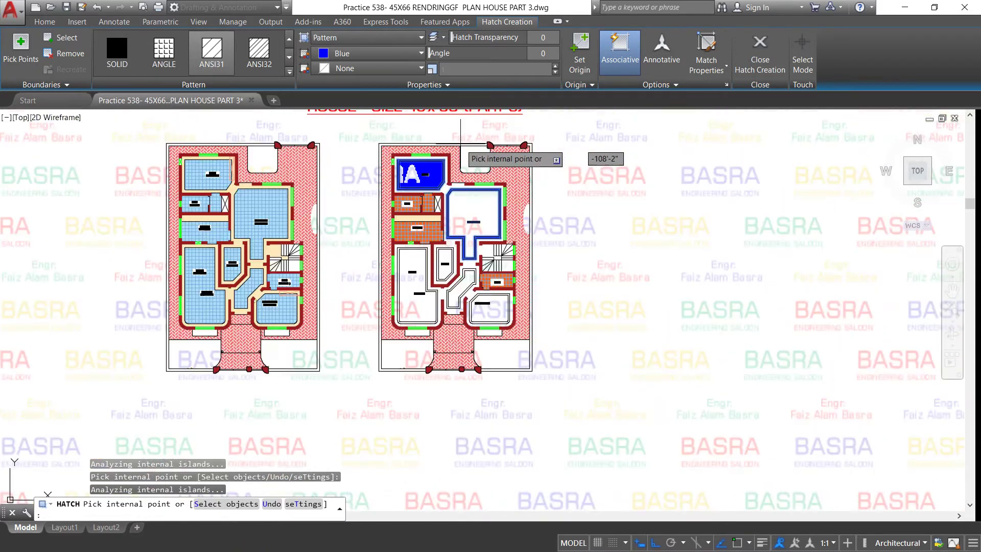
pyautogui.scroll(4, 449, 245)
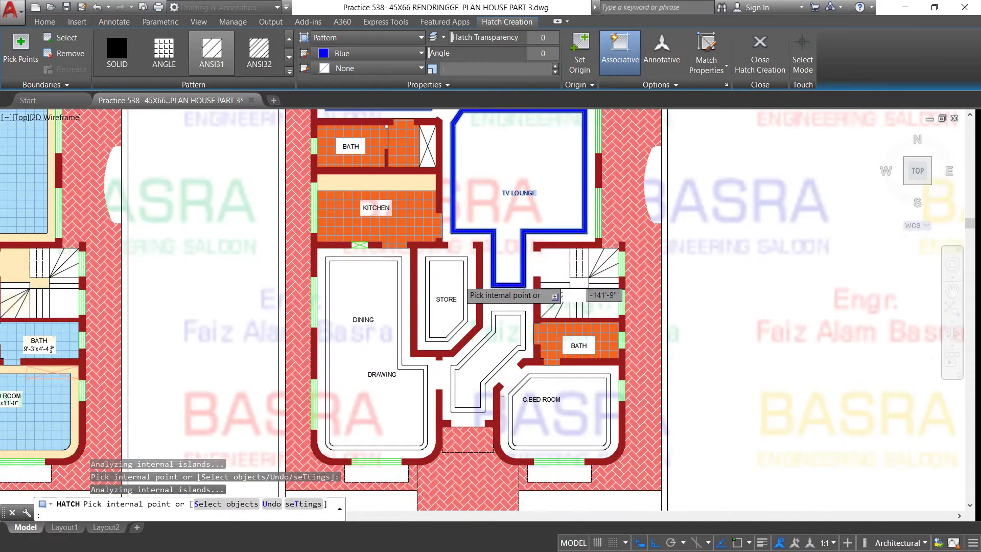
pyautogui.scroll(3, 459, 276)
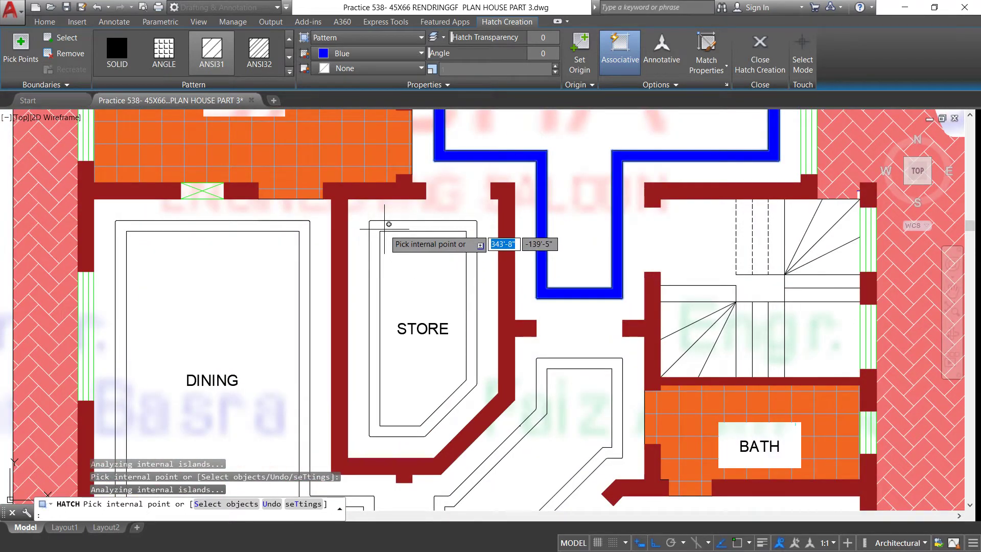
pyautogui.click(374, 225)
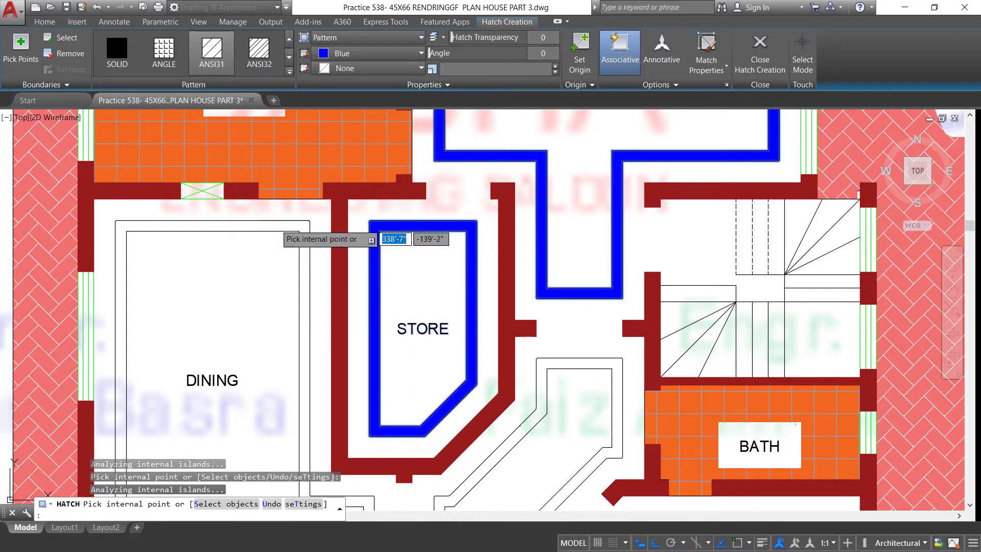
pyautogui.click(279, 225)
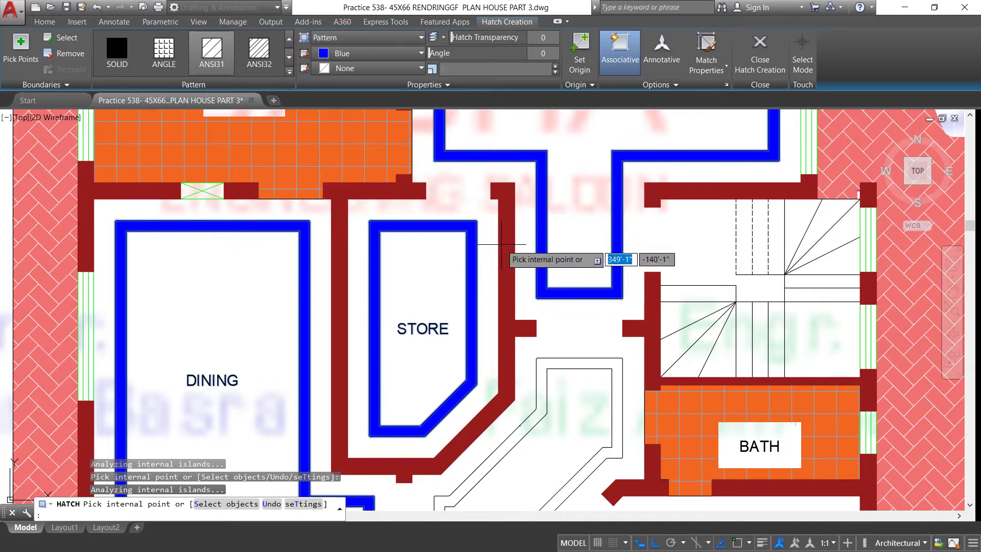
pyautogui.scroll(-3, 507, 226)
pyautogui.scroll(2, 491, 378)
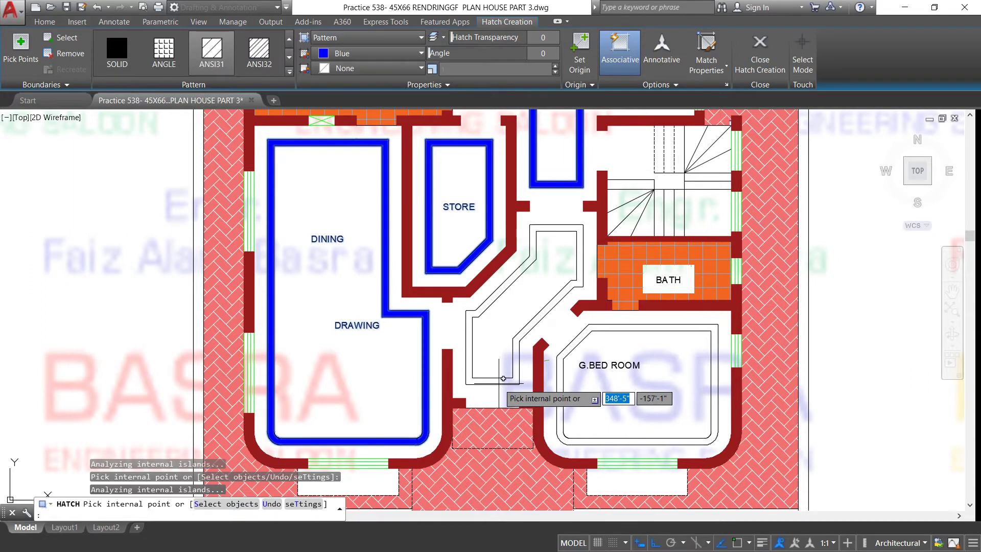
pyautogui.click(501, 378)
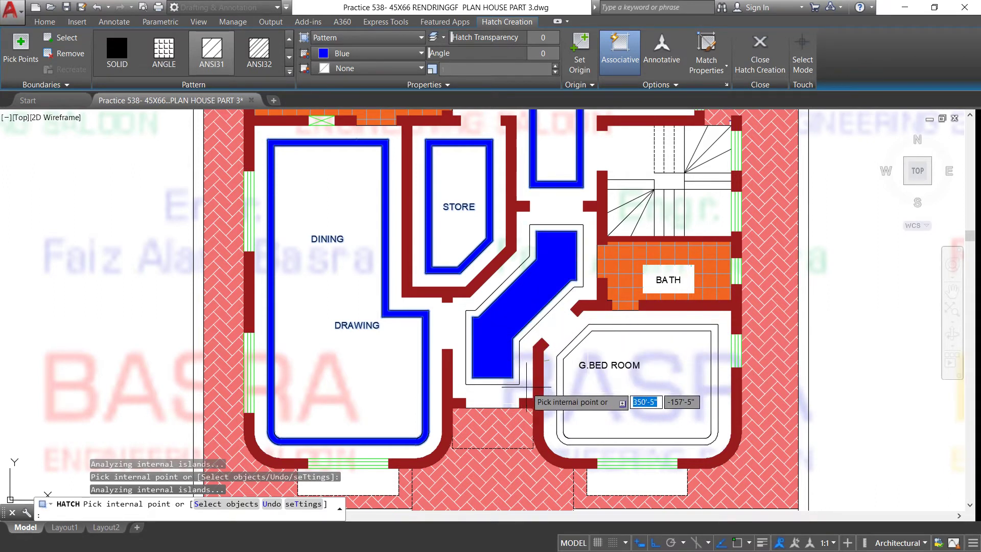
# Finish the current hatch, then select and delete the misplaced blue hatch.
pyautogui.press('Escape')
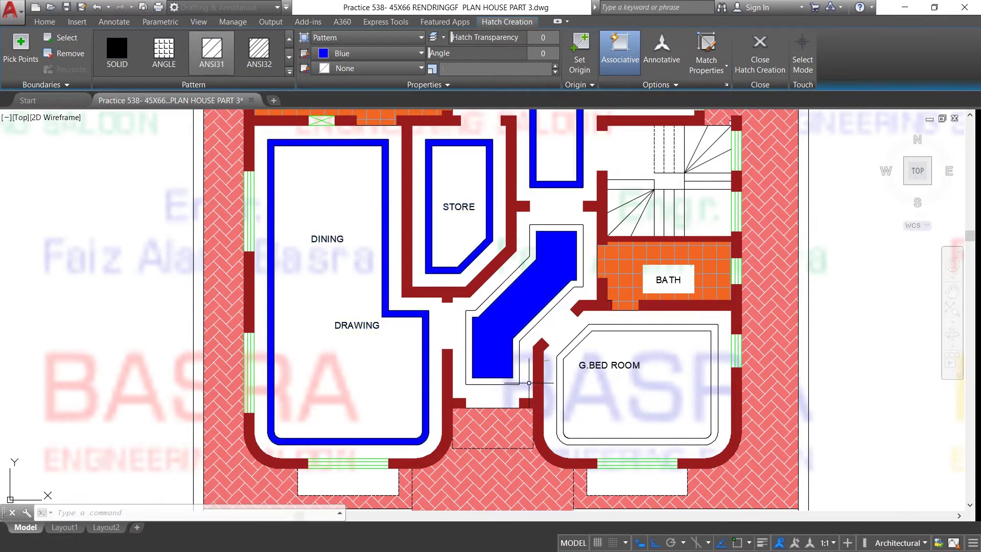
pyautogui.scroll(2, 514, 372)
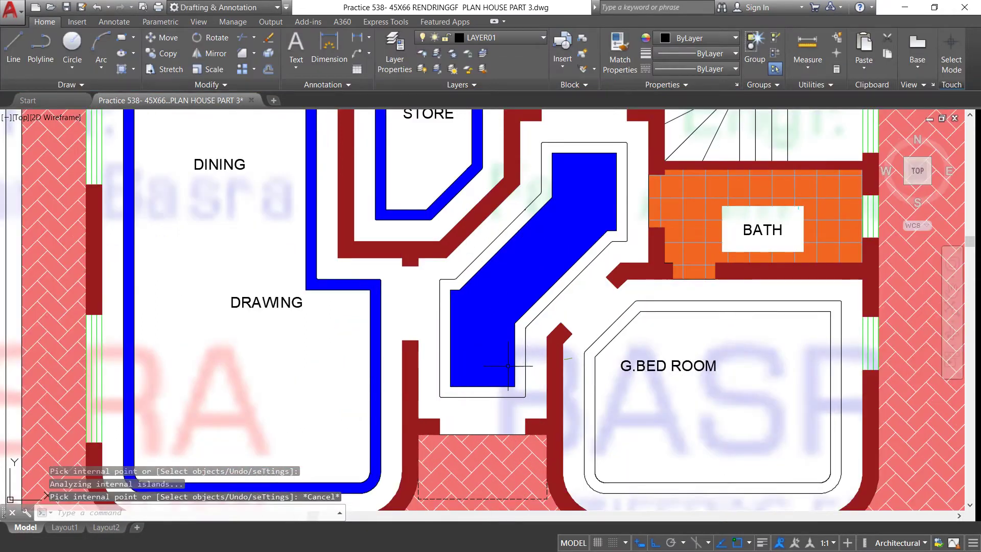
pyautogui.click(473, 336)
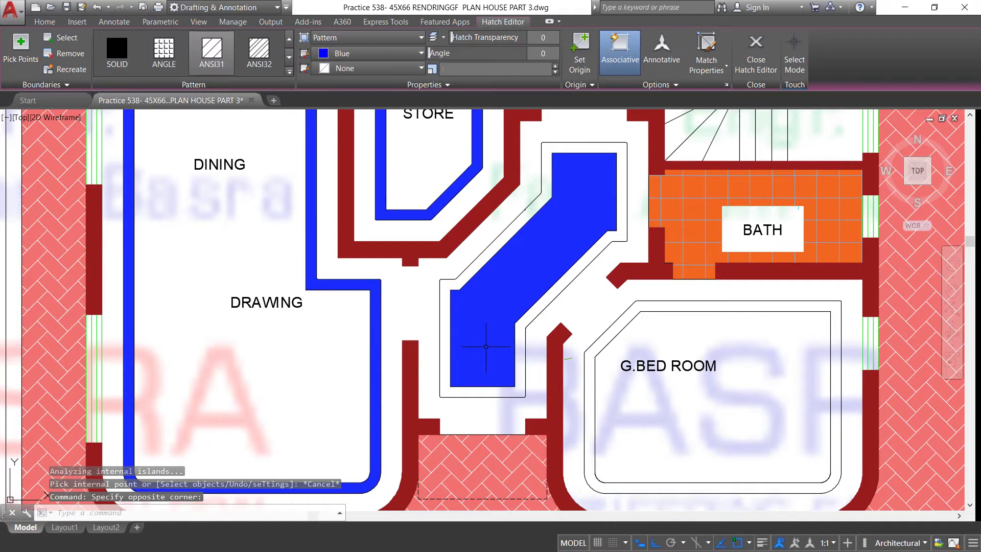
pyautogui.press('Delete')
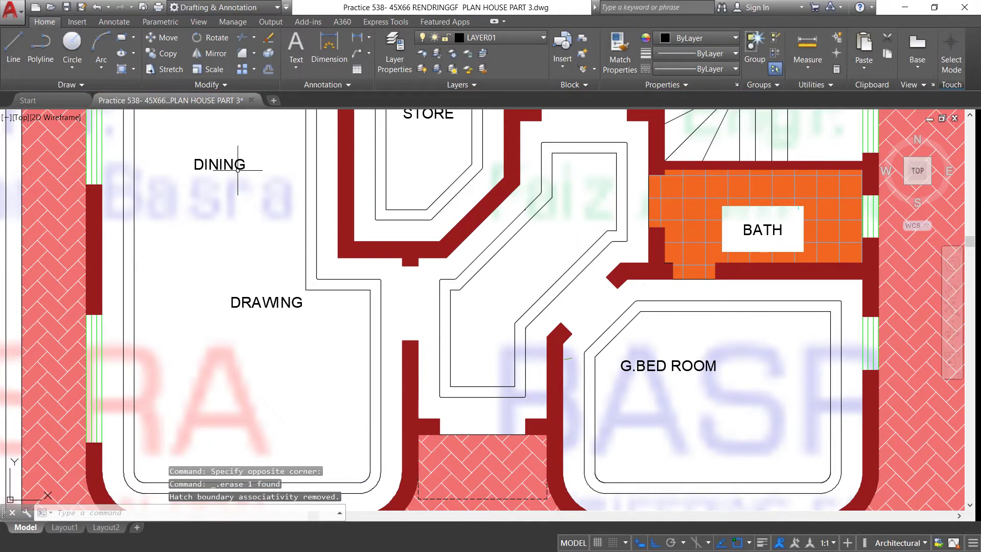
# Rehatch blue bands around G.BED ROOM, the diagonal corridor, STORE, TV LOUNGE and ROOM.
pyautogui.write('h')
pyautogui.press('Return')
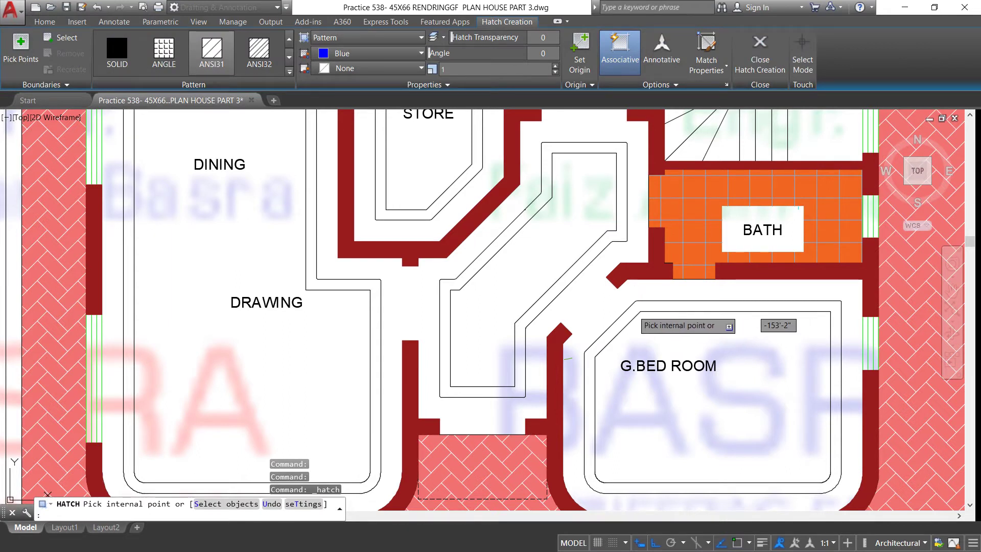
pyautogui.click(633, 312)
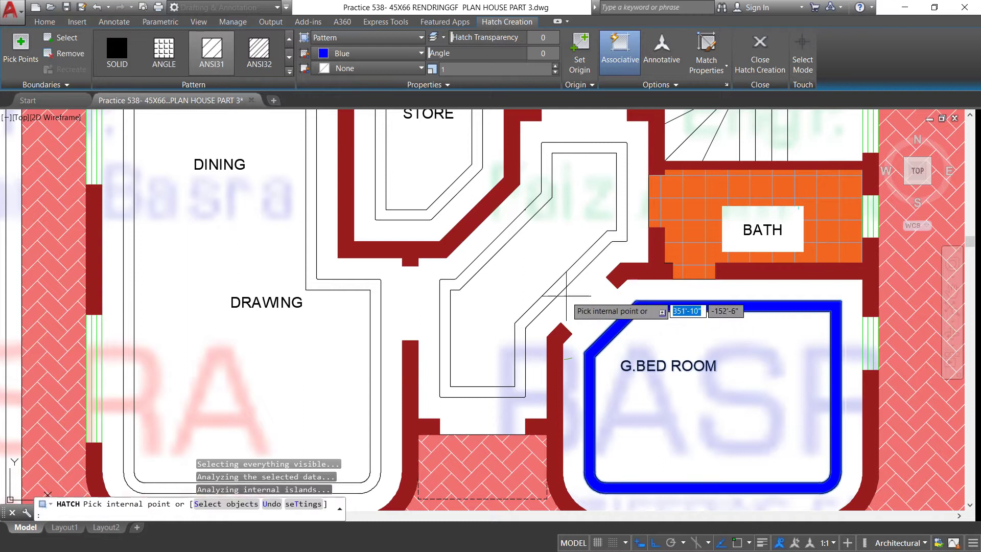
pyautogui.click(552, 294)
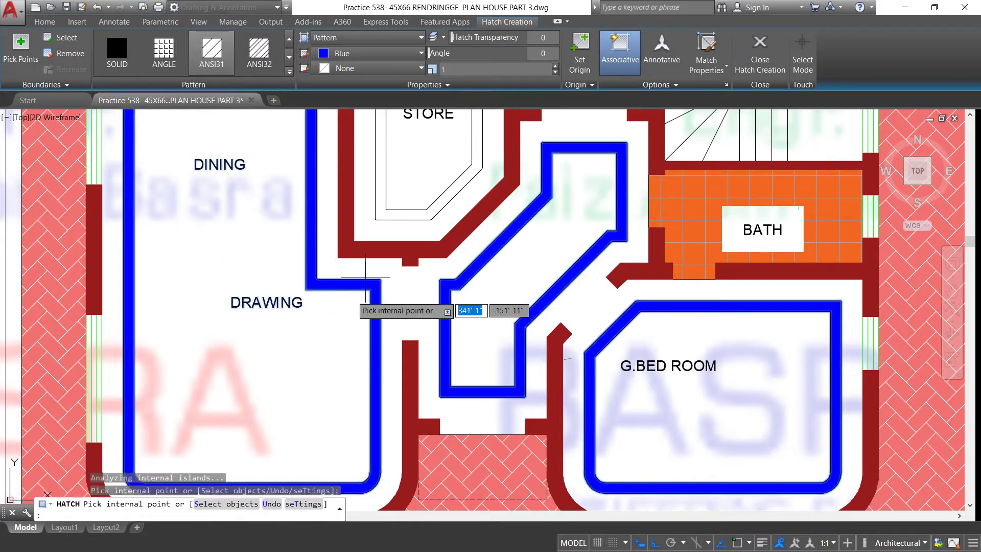
pyautogui.click(404, 214)
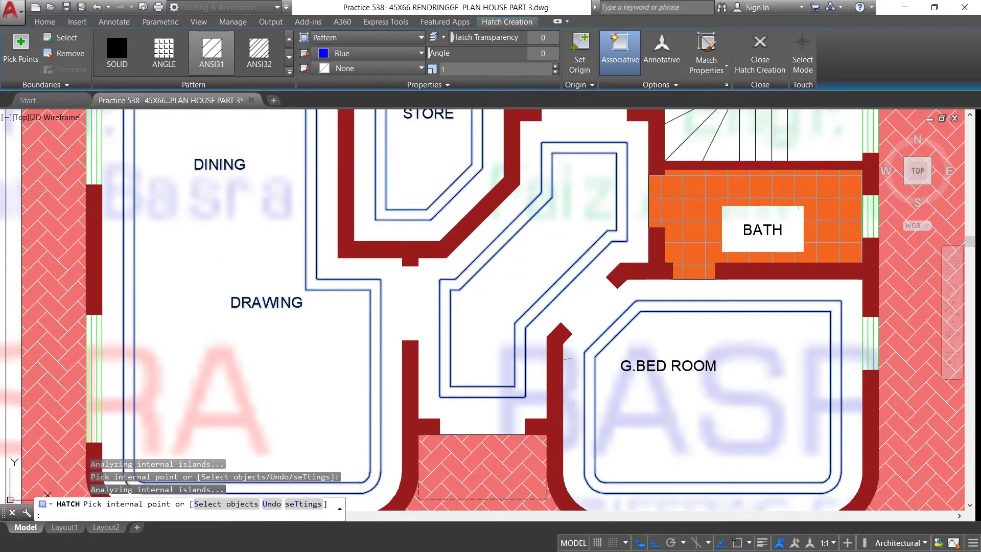
pyautogui.scroll(-4, 441, 366)
pyautogui.scroll(-2, 441, 366)
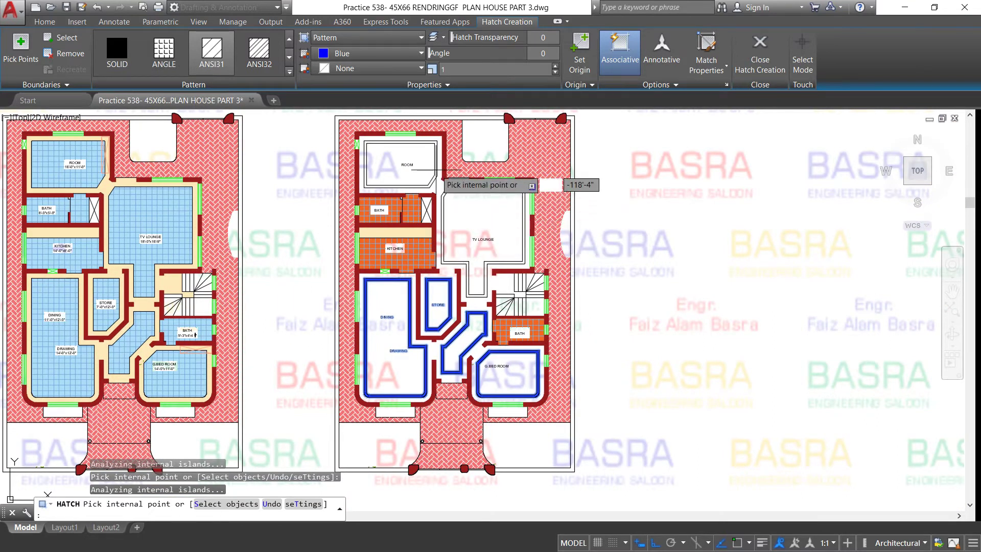
pyautogui.scroll(2, 437, 170)
pyautogui.scroll(3, 447, 184)
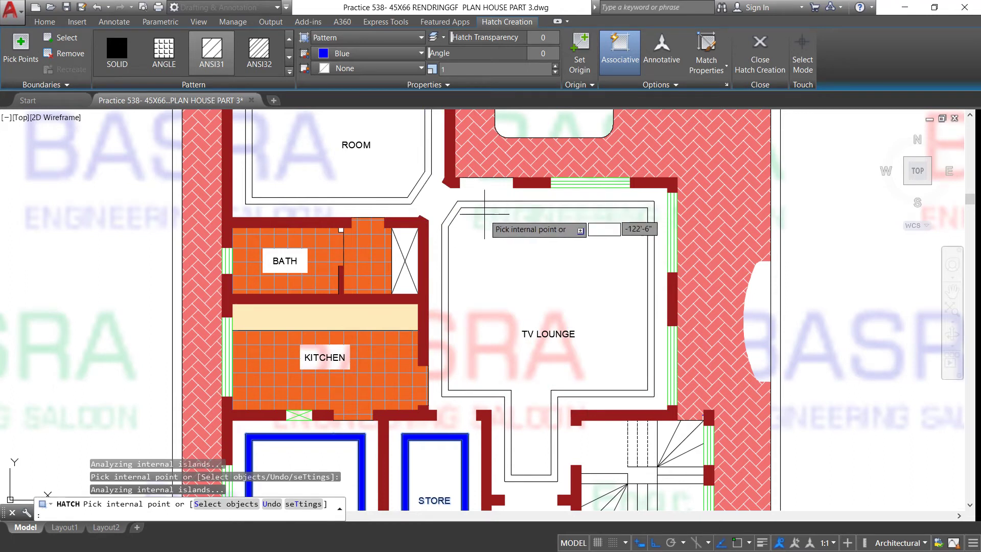
pyautogui.click(481, 196)
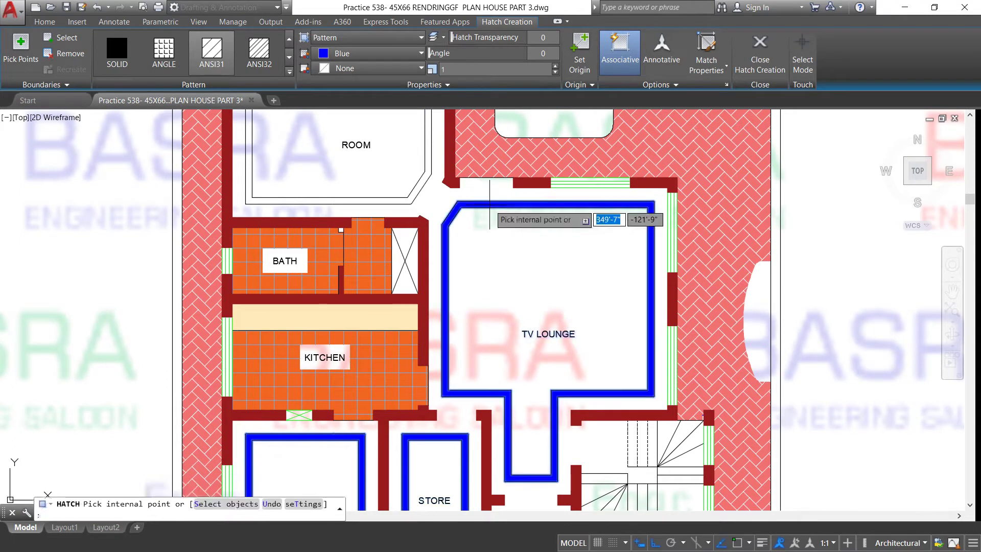
pyautogui.click(402, 200)
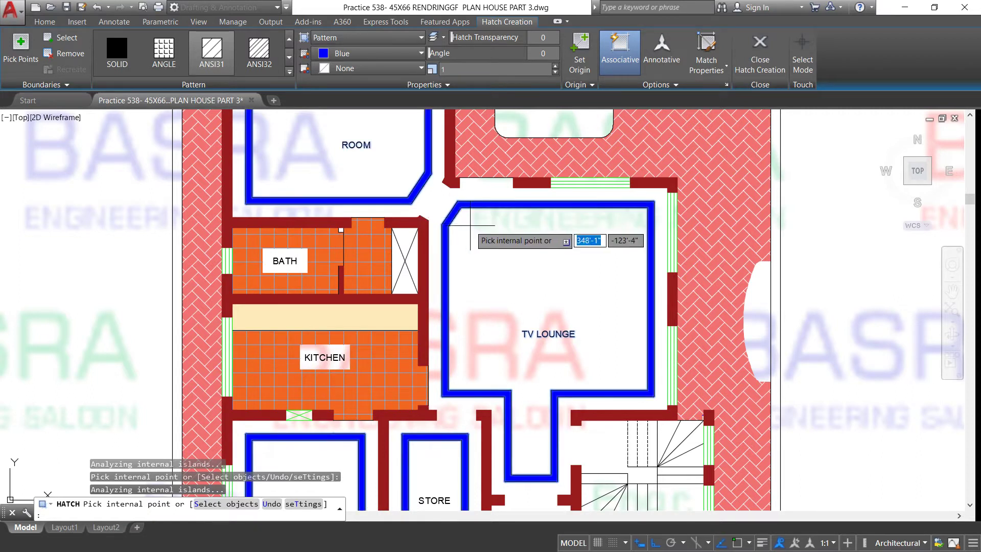
pyautogui.press('Escape')
# Zoom around the right plan and start a new HATCH with the H alias.
pyautogui.scroll(-2, 503, 264)
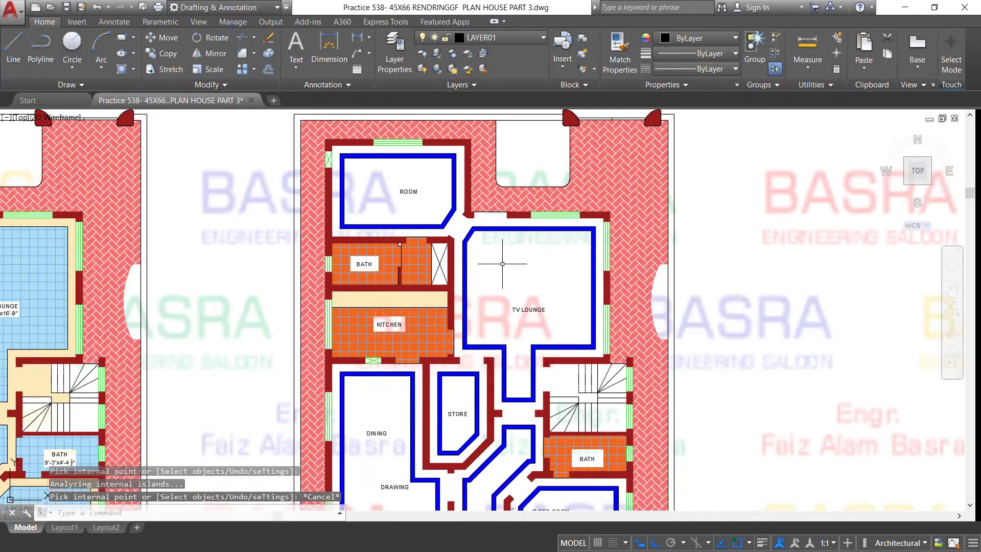
pyautogui.scroll(-2, 452, 270)
pyautogui.scroll(2, 429, 287)
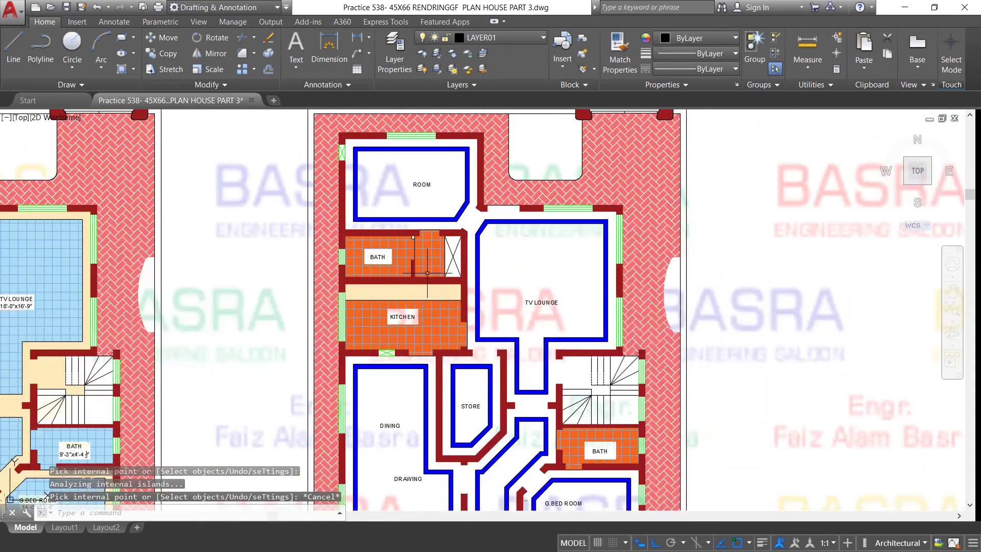
pyautogui.scroll(4, 387, 131)
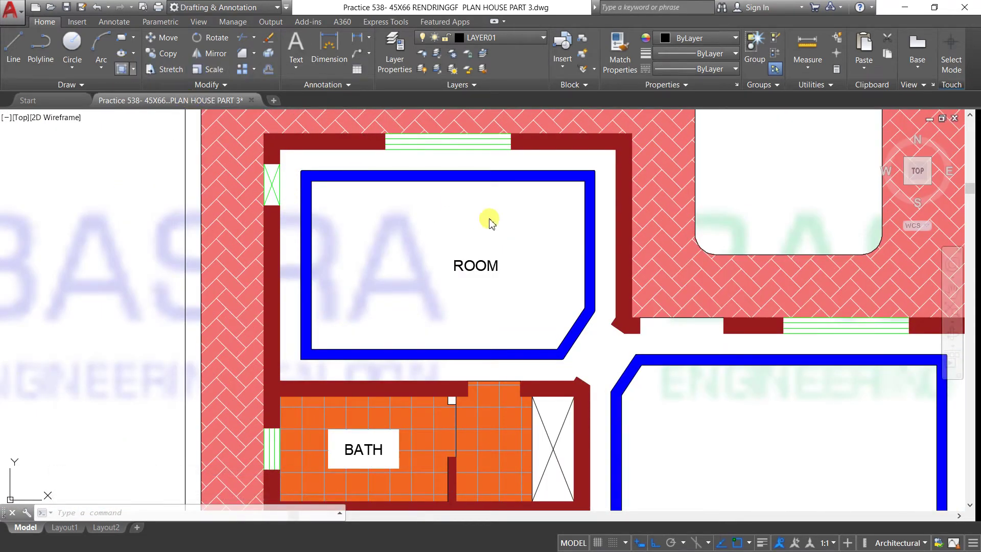
pyautogui.write('h')
pyautogui.press('Return')
pyautogui.scroll(-2, 442, 115)
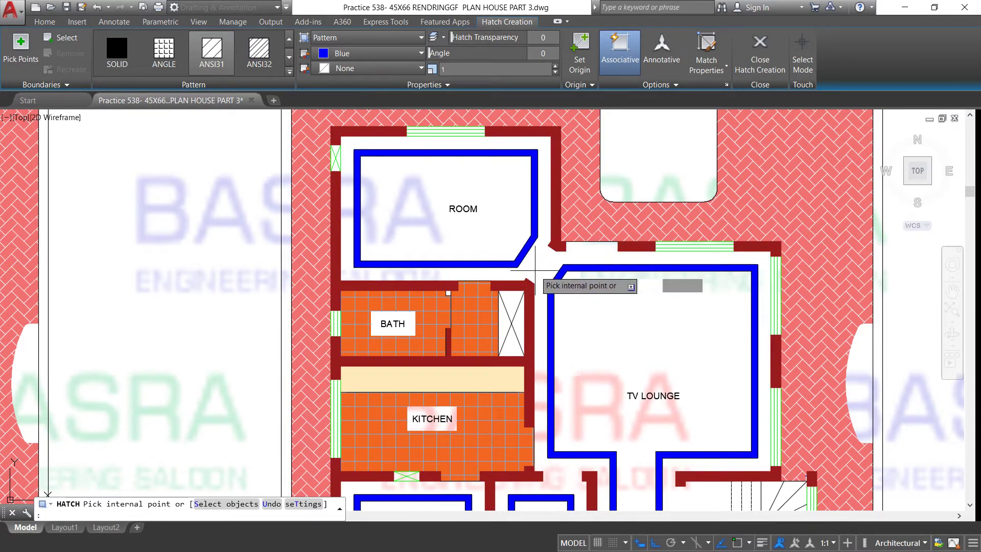
# Fill the right plan's circulation space with blue hatching.
pyautogui.click(533, 272)
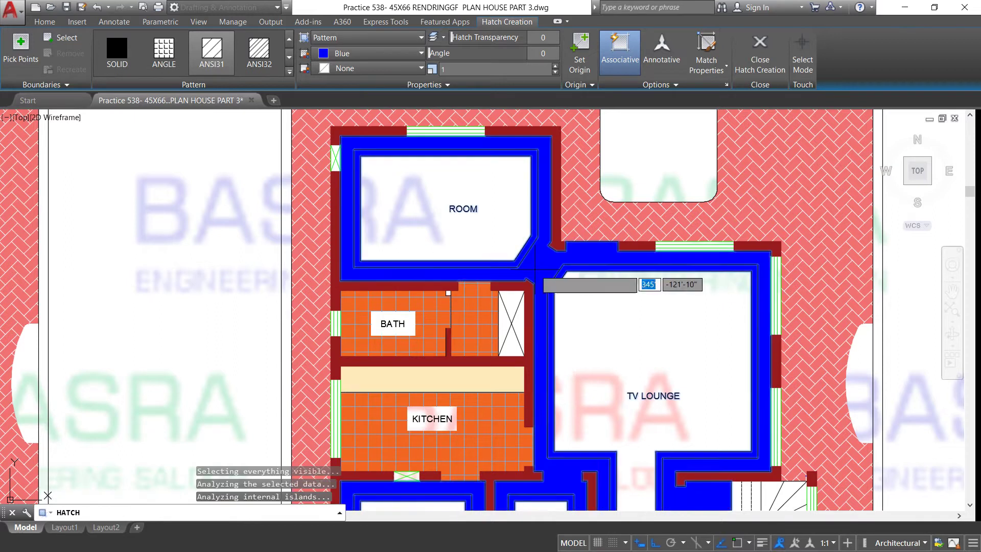
pyautogui.scroll(-2, 527, 236)
pyautogui.scroll(-2, 527, 235)
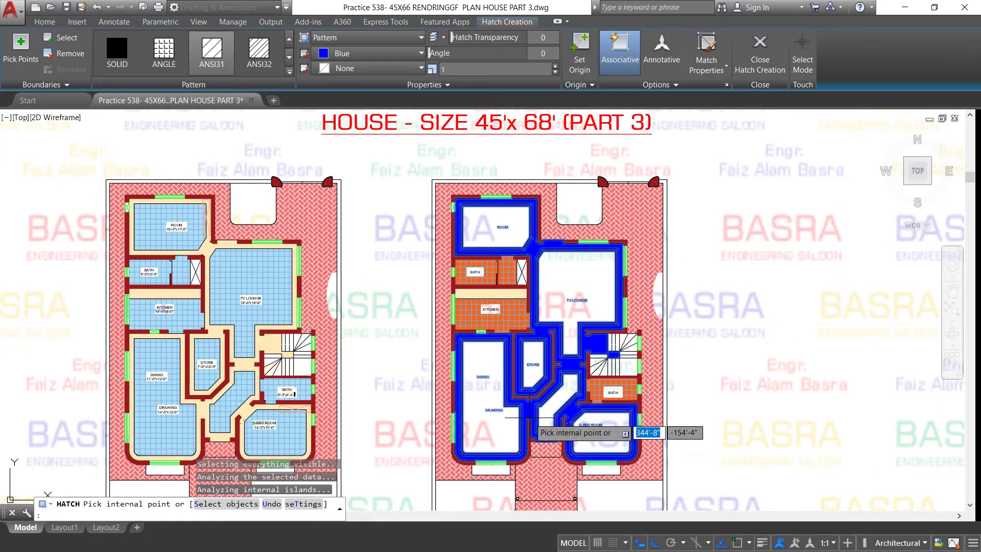
pyautogui.scroll(4, 549, 413)
pyautogui.scroll(-2, 504, 346)
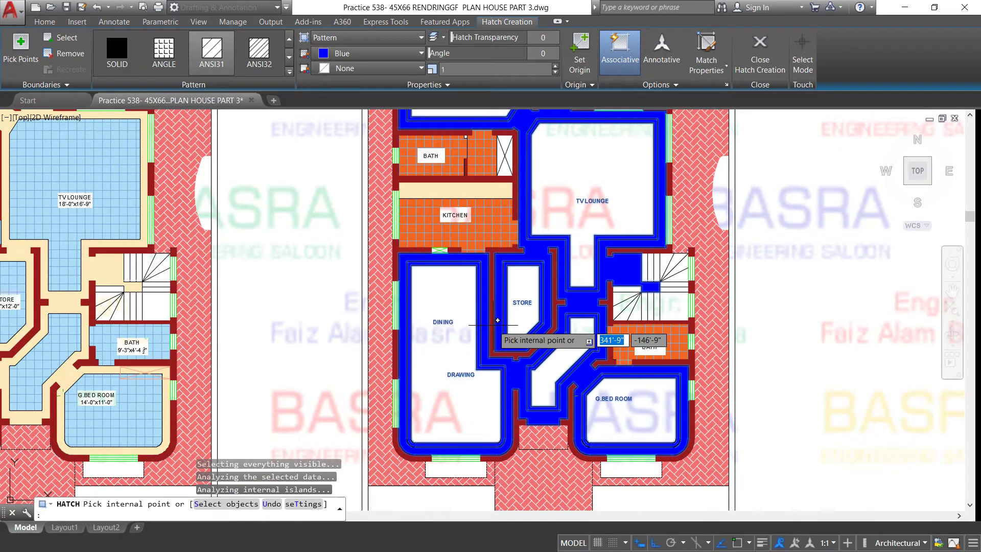
pyautogui.press('Return')
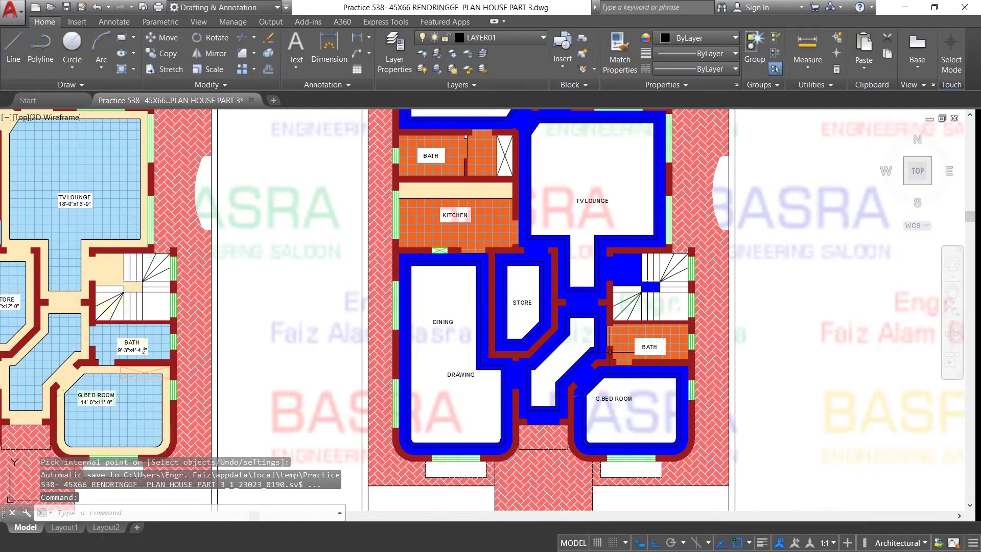
# Hatch the corridor, DINING/DRAWING, STORE, TV LOUNGE and ROOM interiors in blue.
pyautogui.press('Return')
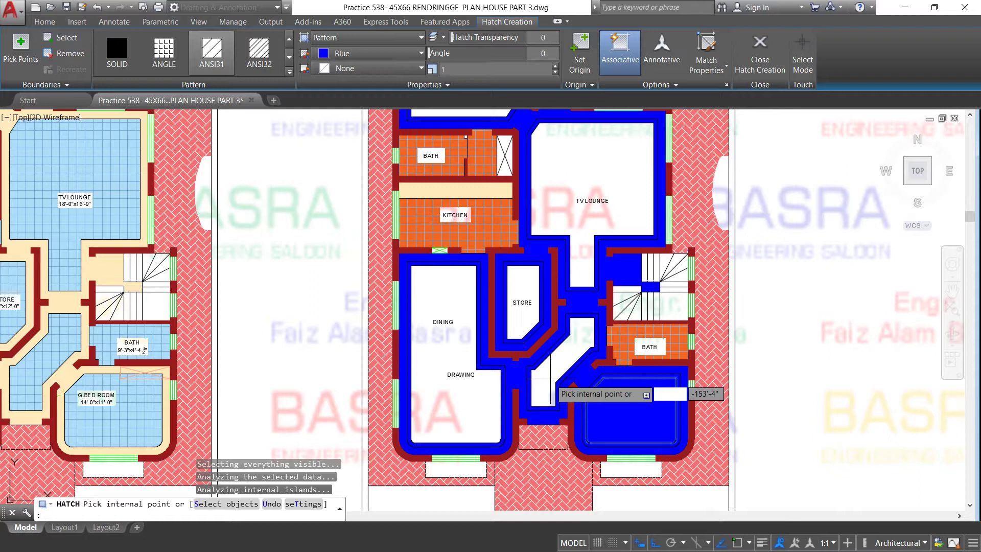
pyautogui.click(551, 379)
pyautogui.click(441, 402)
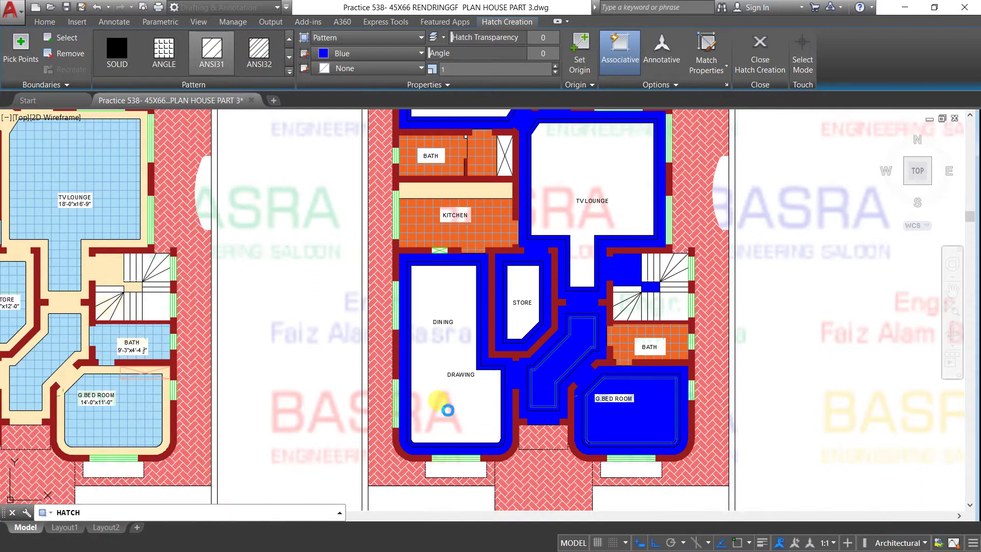
pyautogui.click(520, 322)
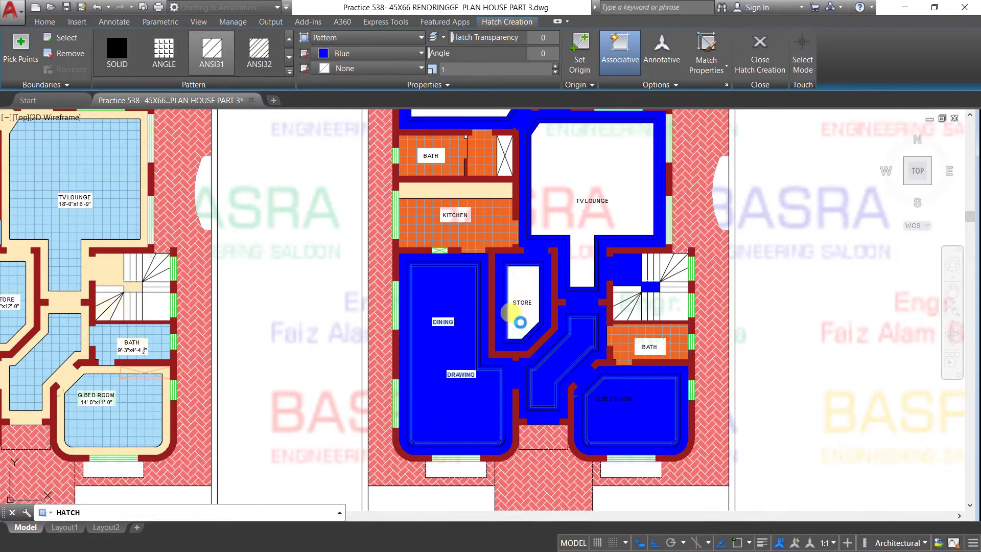
pyautogui.click(557, 207)
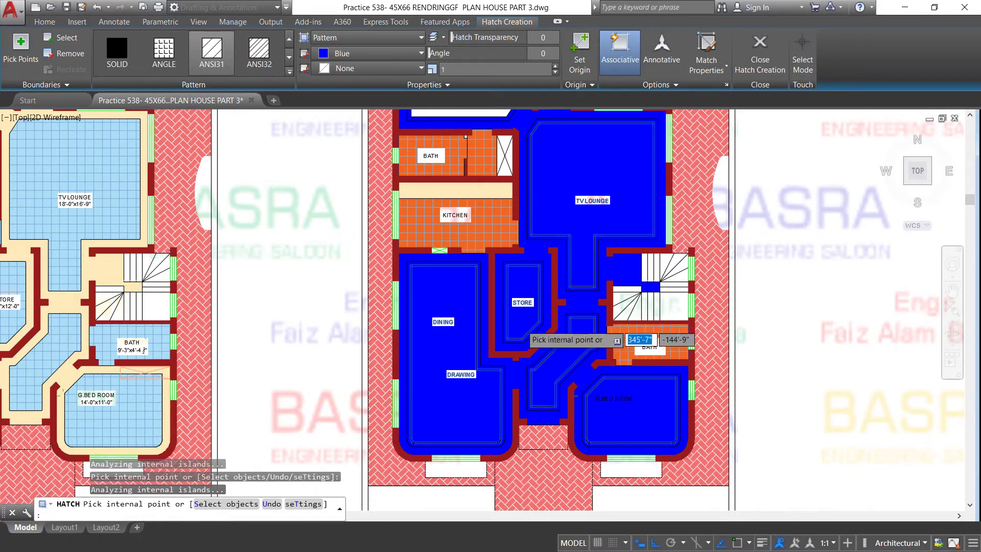
pyautogui.scroll(-4, 527, 330)
pyautogui.scroll(4, 511, 240)
pyautogui.click(481, 227)
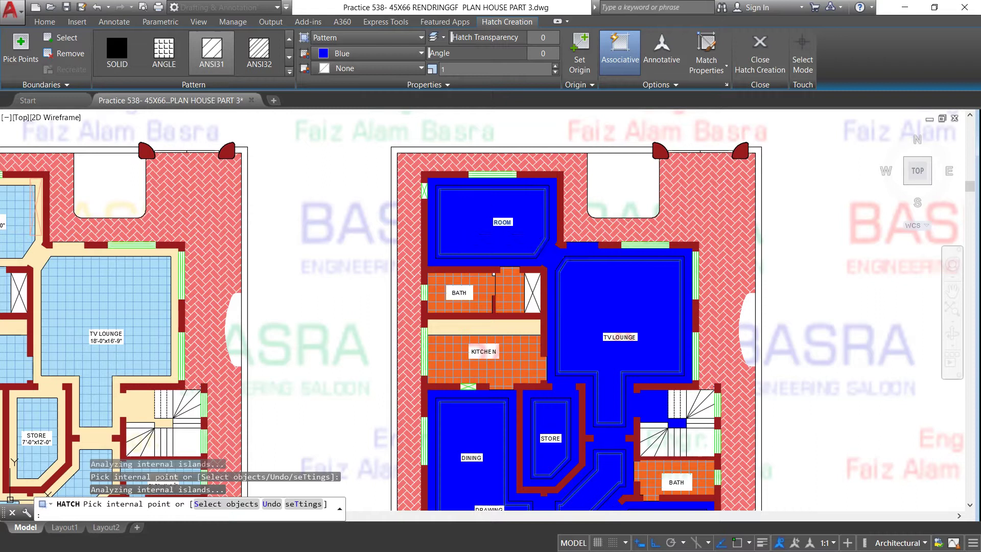
pyautogui.press('Return')
pyautogui.scroll(4, 522, 180)
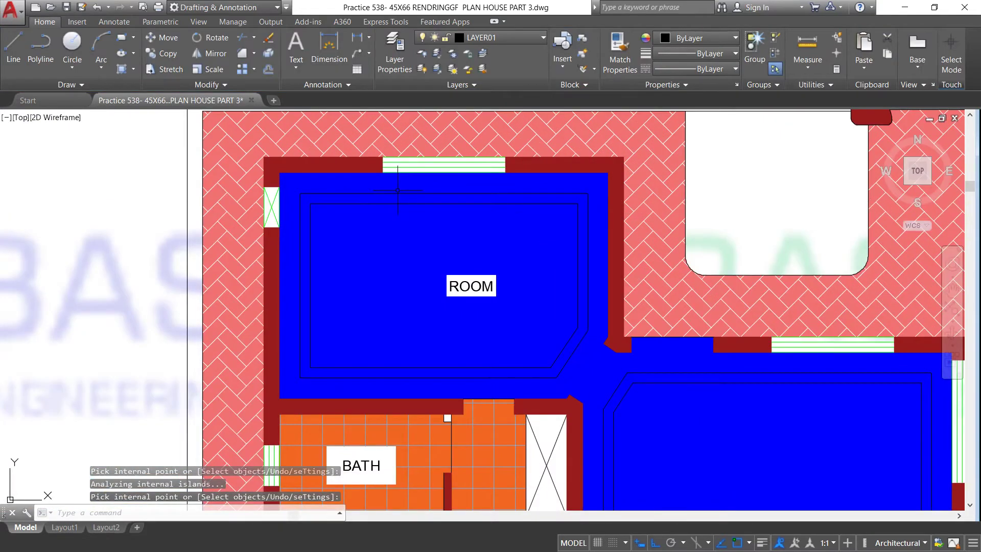
# Turn the circulation hatch around ROOM into a SOLID cream fill, colour 254,234,185.
pyautogui.scroll(2, 397, 190)
pyautogui.scroll(2, 288, 200)
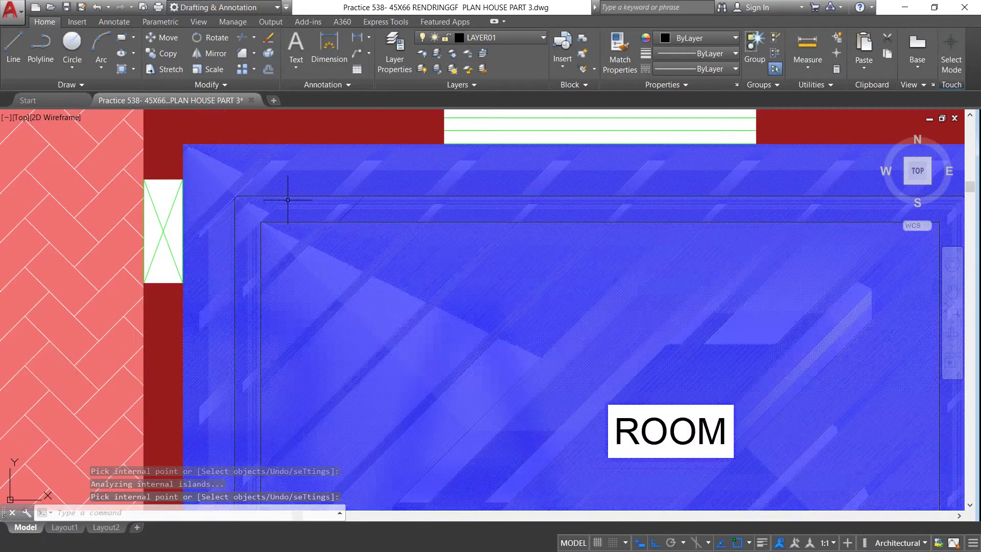
pyautogui.scroll(-2, 241, 175)
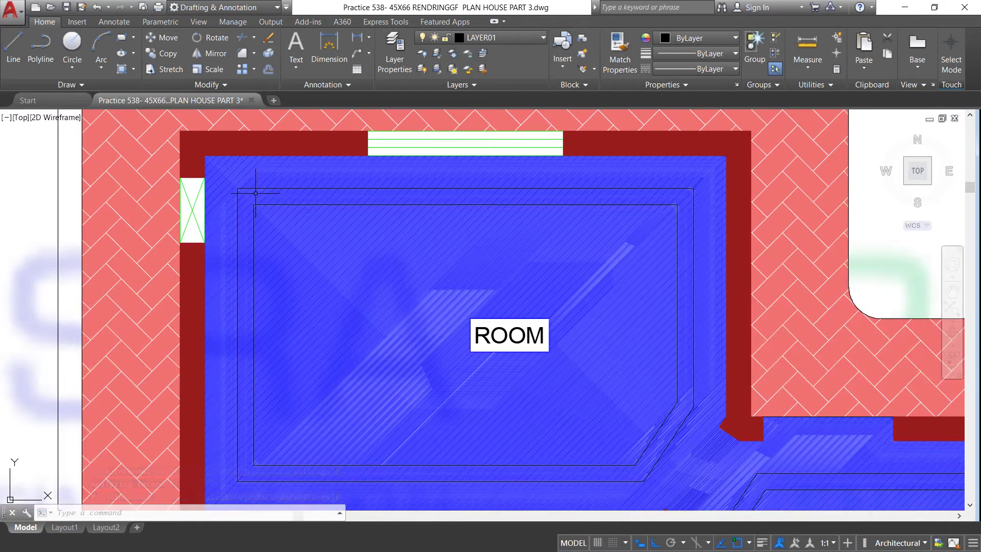
pyautogui.click(276, 177)
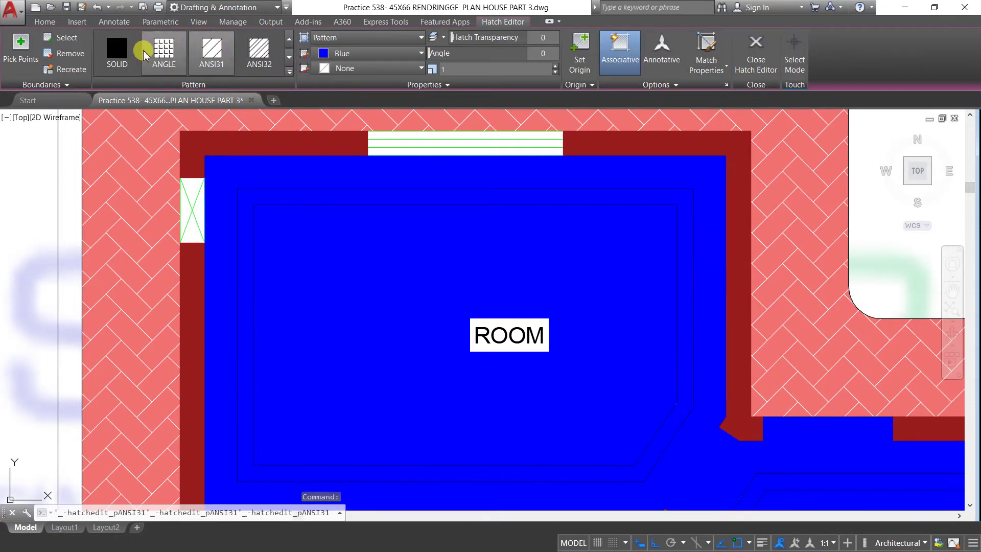
pyautogui.click(120, 51)
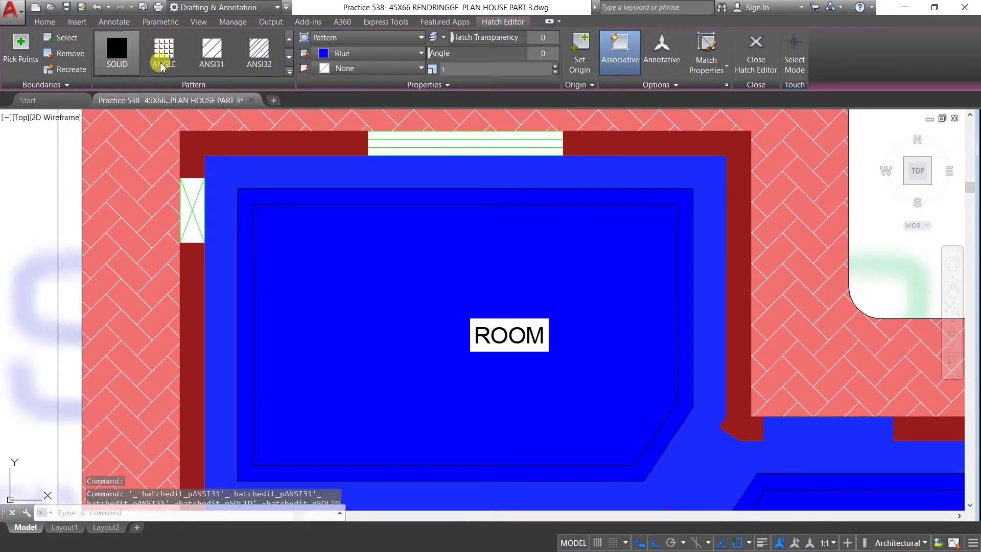
pyautogui.click(420, 55)
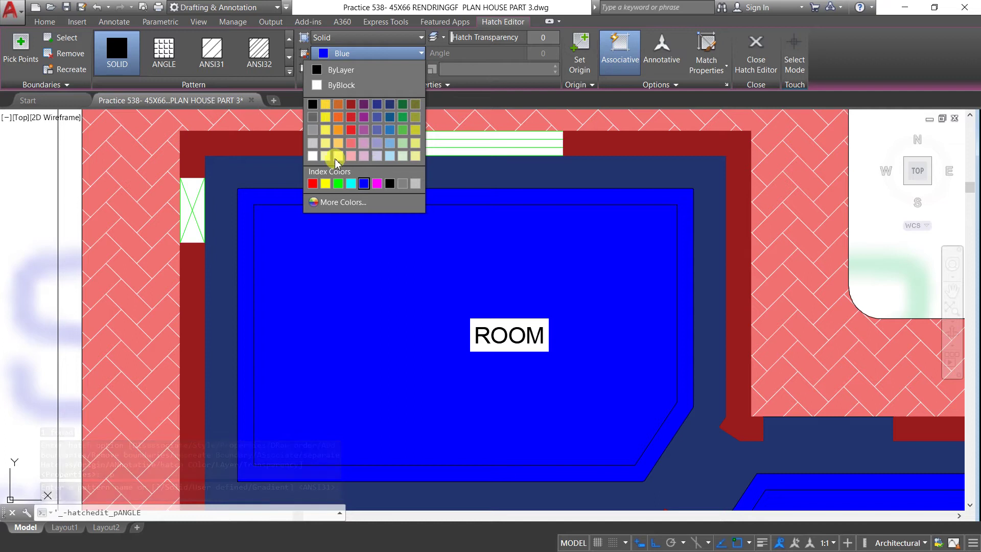
pyautogui.click(326, 155)
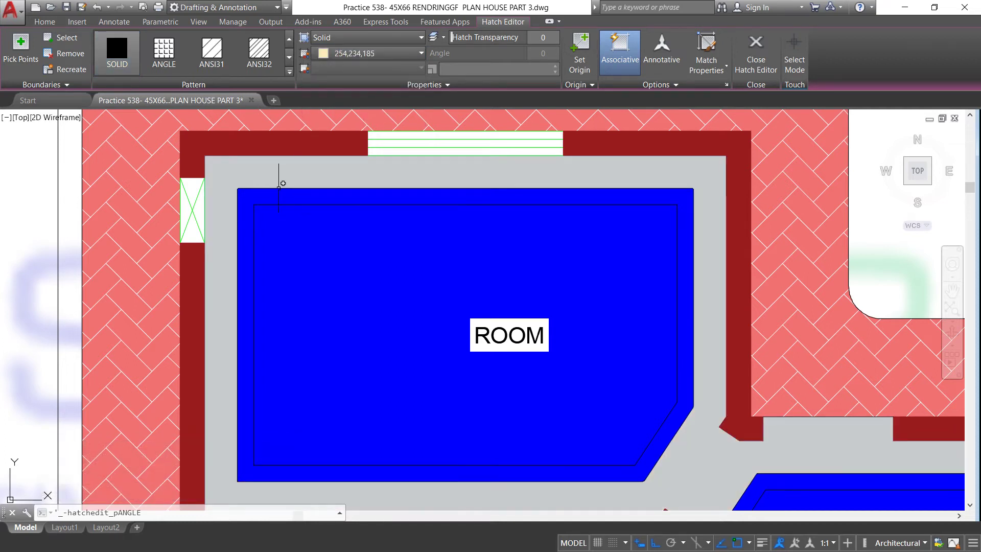
pyautogui.press('Escape')
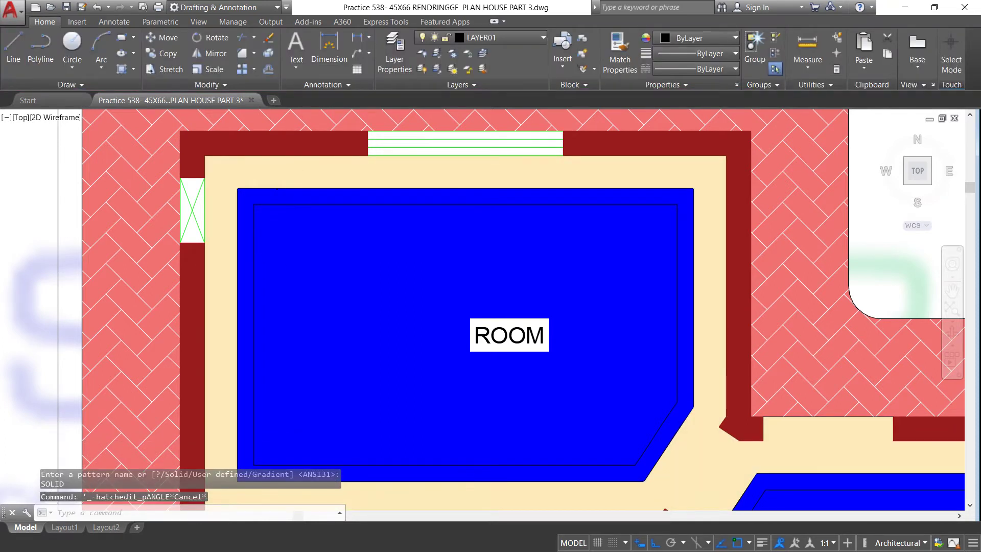
pyautogui.scroll(-2, 307, 174)
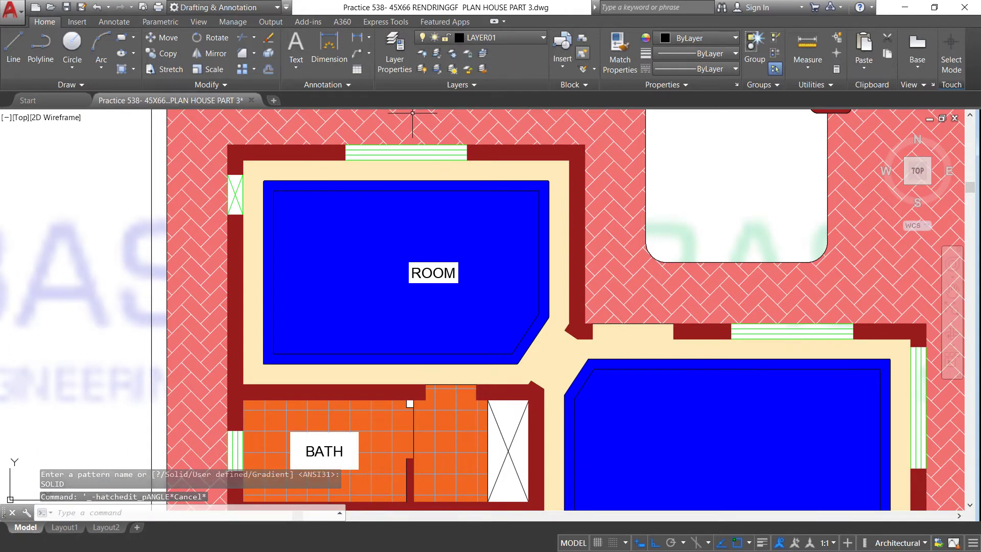
# Give the room floor hatches a cream background and light grey 199,200,202 lines.
pyautogui.click(364, 211)
pyautogui.click(368, 180)
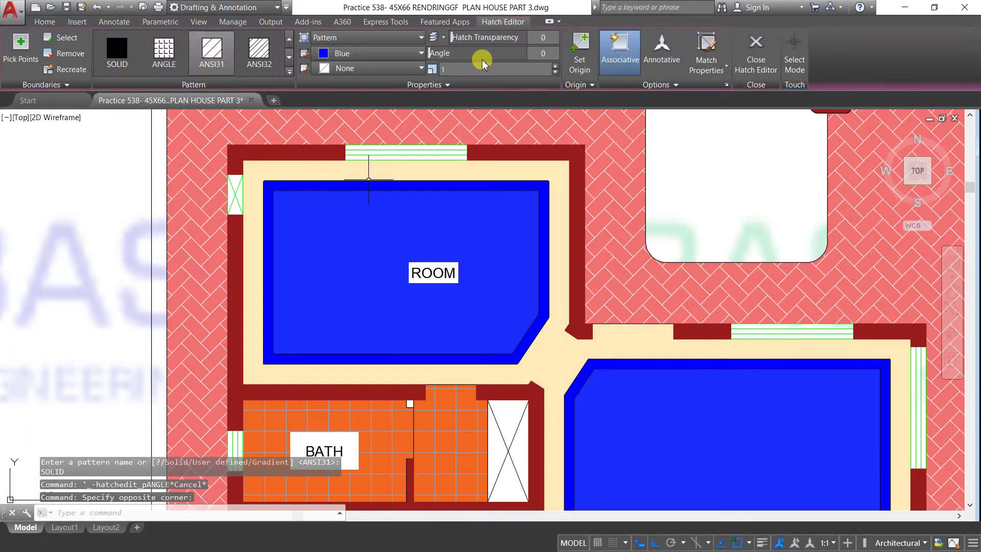
pyautogui.click(211, 51)
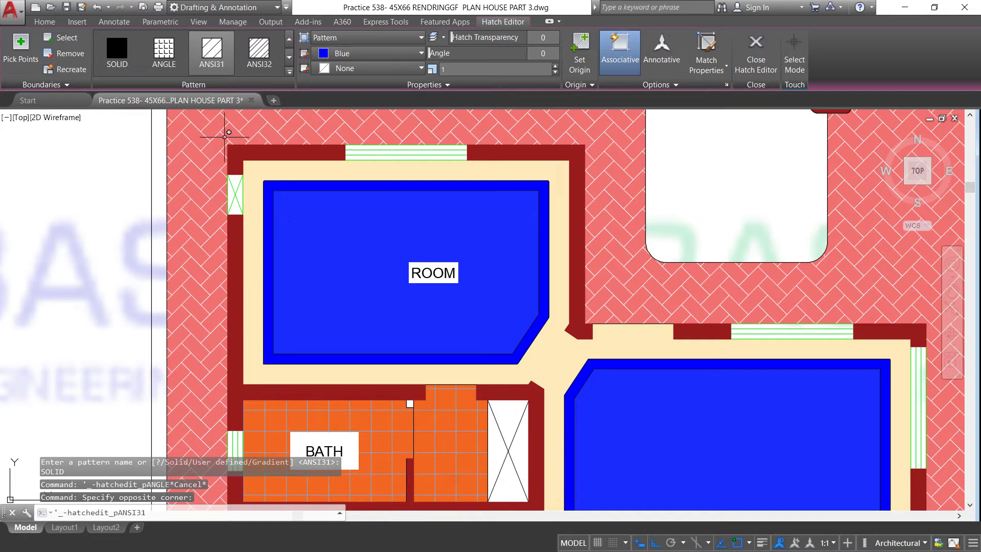
pyautogui.click(404, 68)
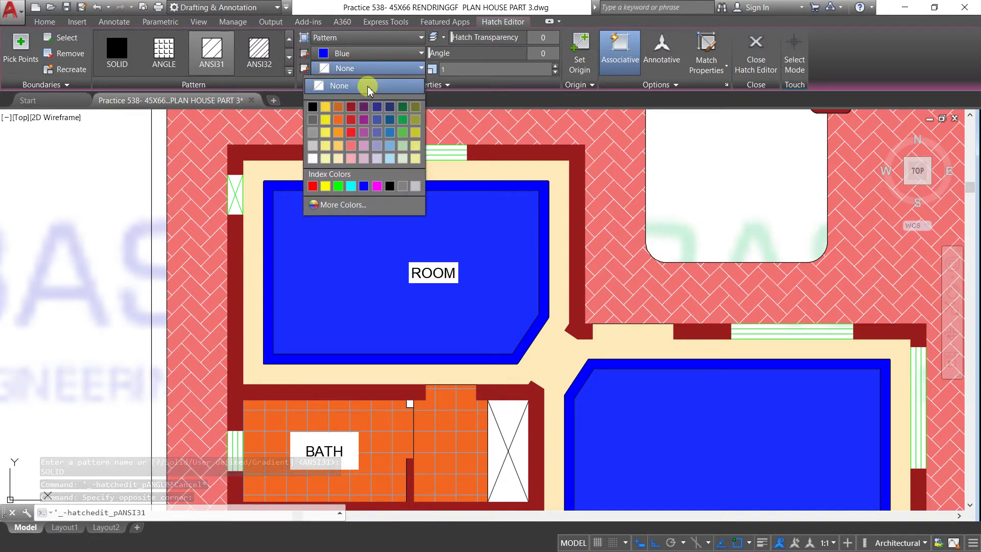
pyautogui.click(338, 158)
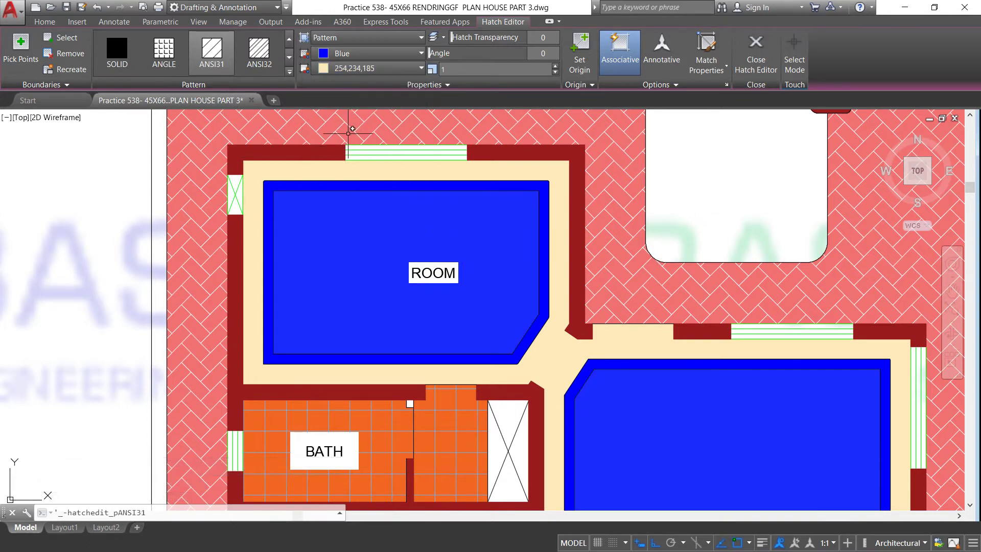
pyautogui.click(415, 54)
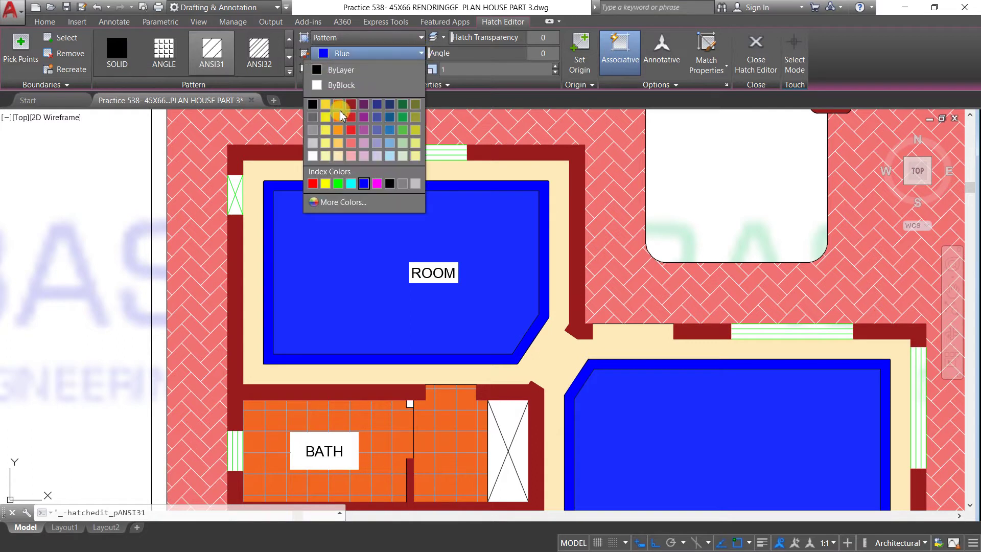
pyautogui.click(313, 144)
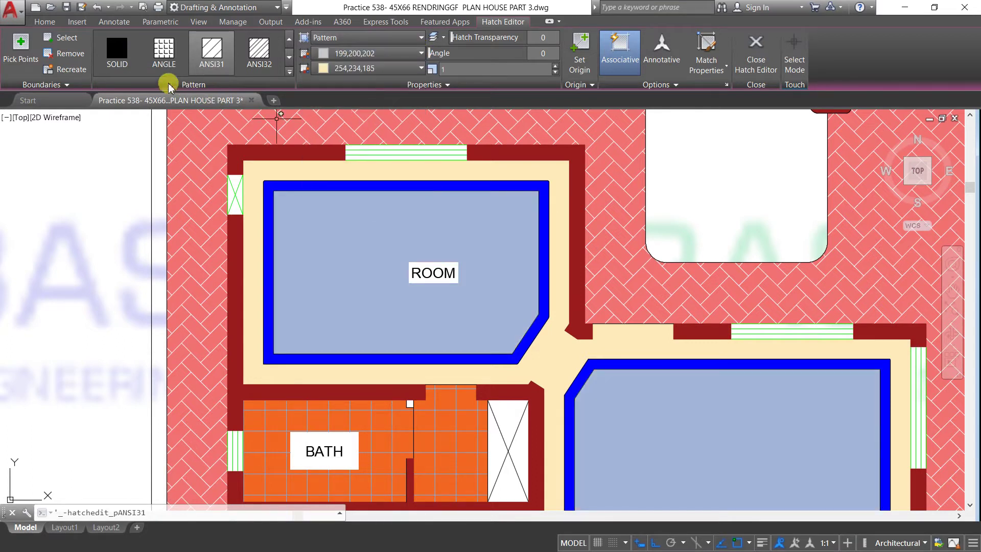
# Change the room floor pattern to ANSI37 at scale 100.
pyautogui.scroll(-2, 116, 56)
pyautogui.click(116, 51)
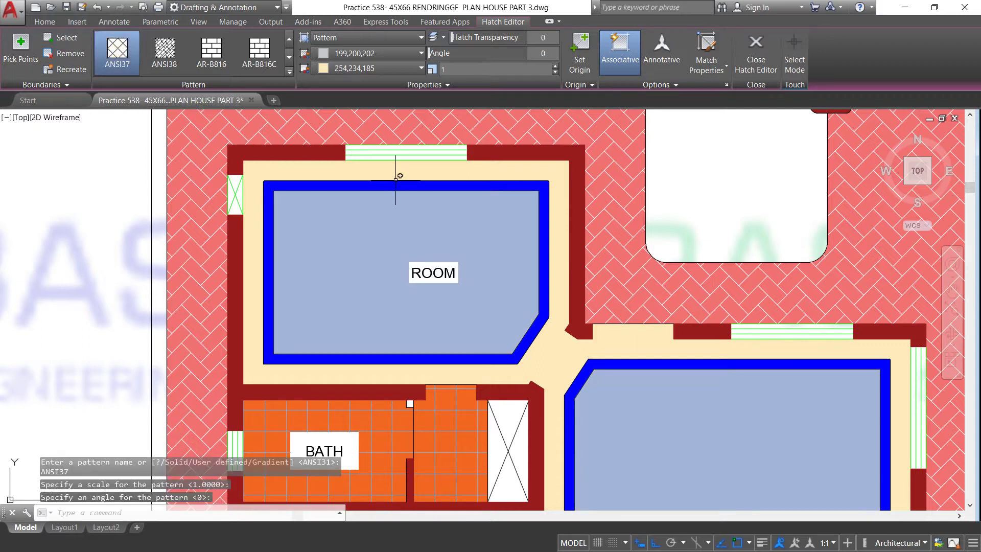
pyautogui.click(529, 68)
pyautogui.write('100')
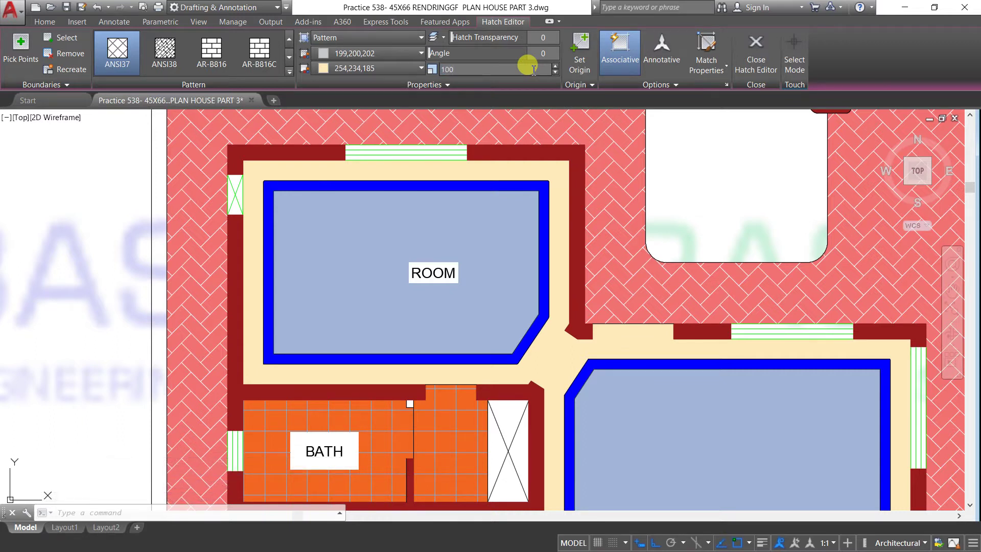
pyautogui.press('Return')
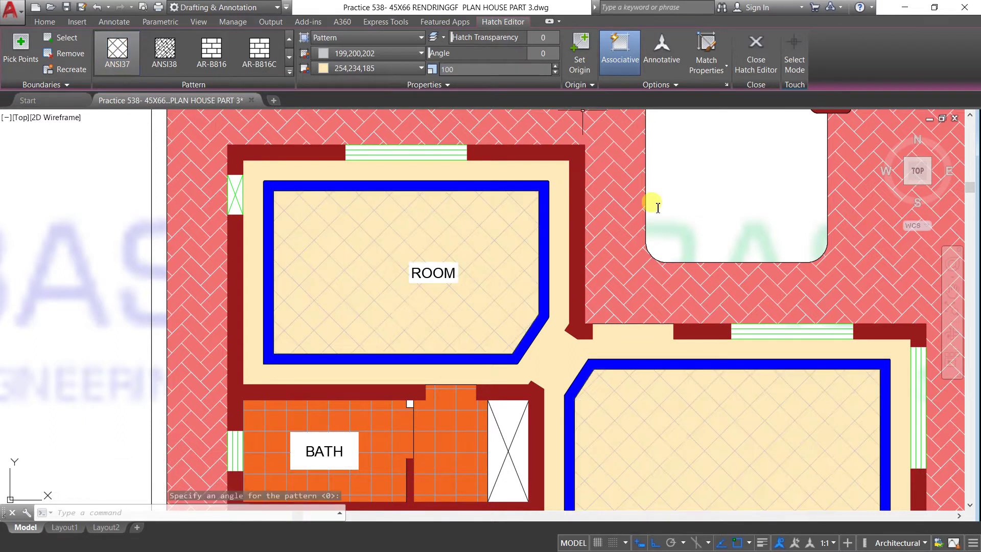
pyautogui.press('Escape')
pyautogui.scroll(-2, 506, 249)
# Make the blue inner border band a SOLID maroon fill, colour 153,27,30.
pyautogui.scroll(-2, 472, 230)
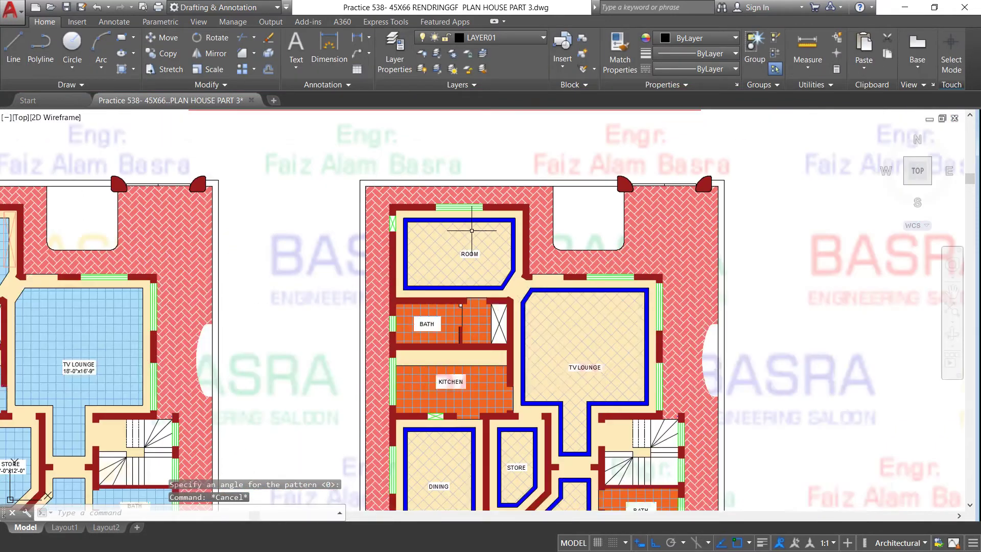
pyautogui.scroll(4, 485, 242)
pyautogui.scroll(2, 485, 242)
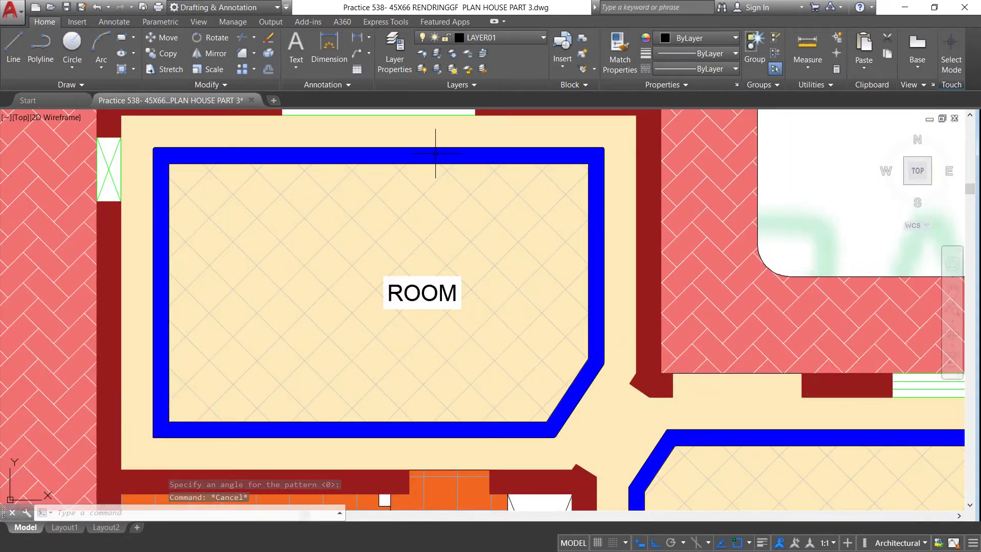
pyautogui.click(436, 153)
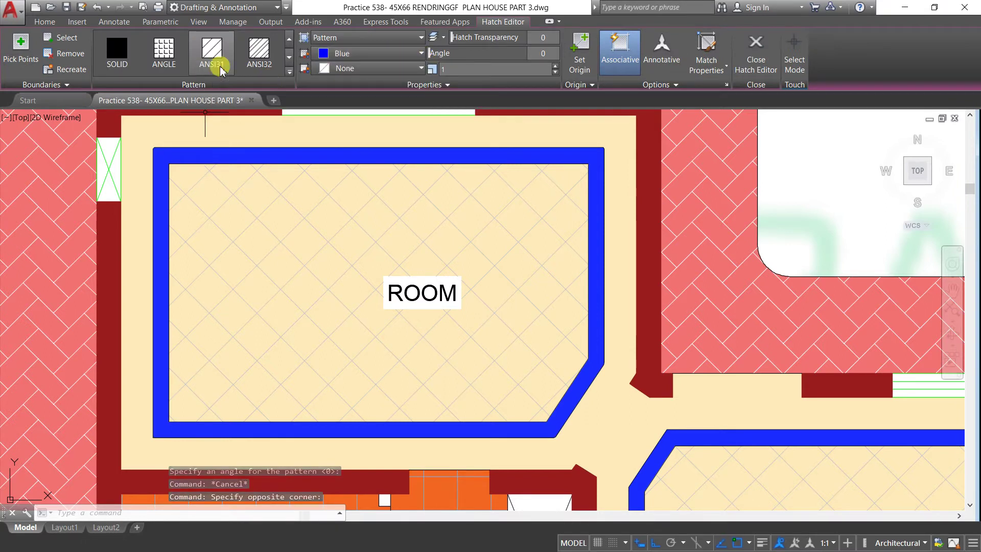
pyautogui.click(117, 51)
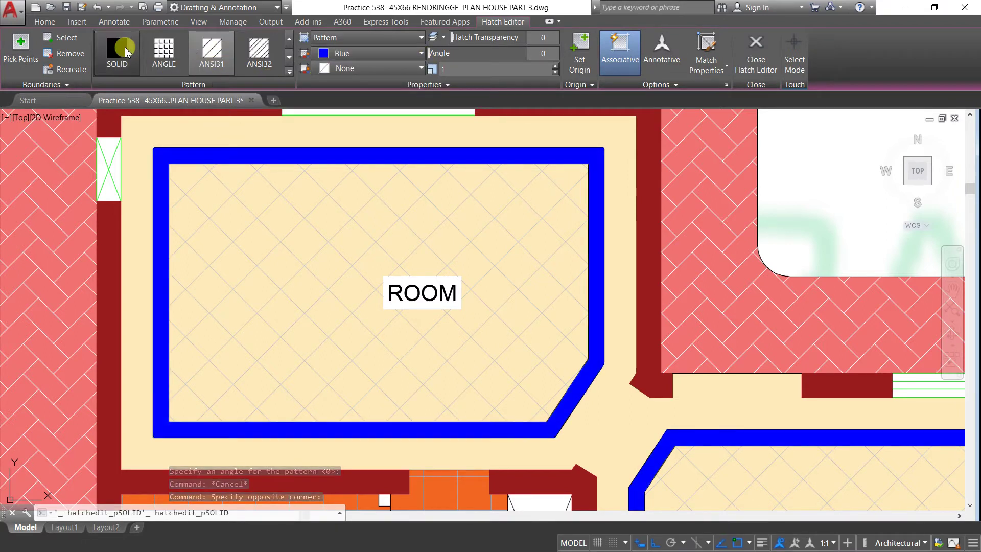
pyautogui.click(421, 53)
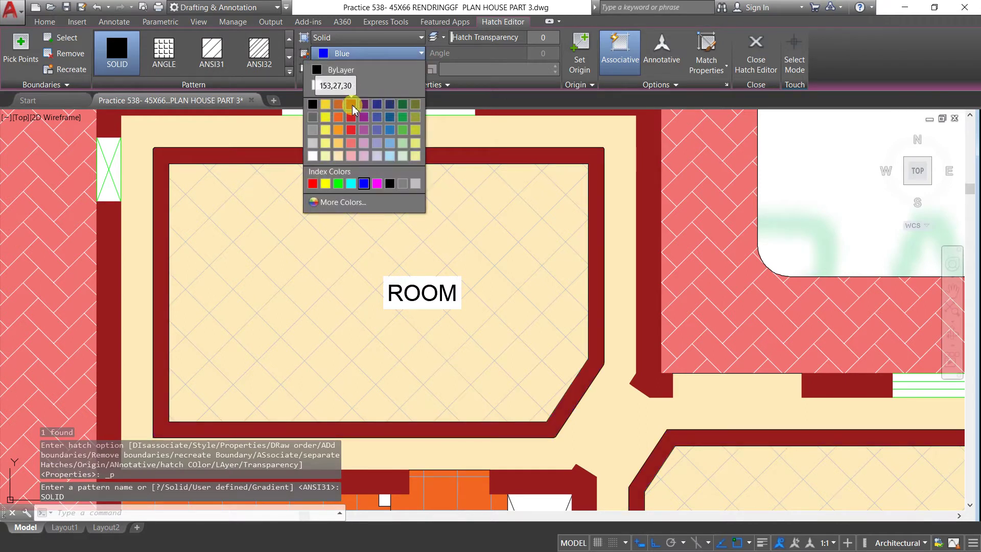
pyautogui.click(351, 105)
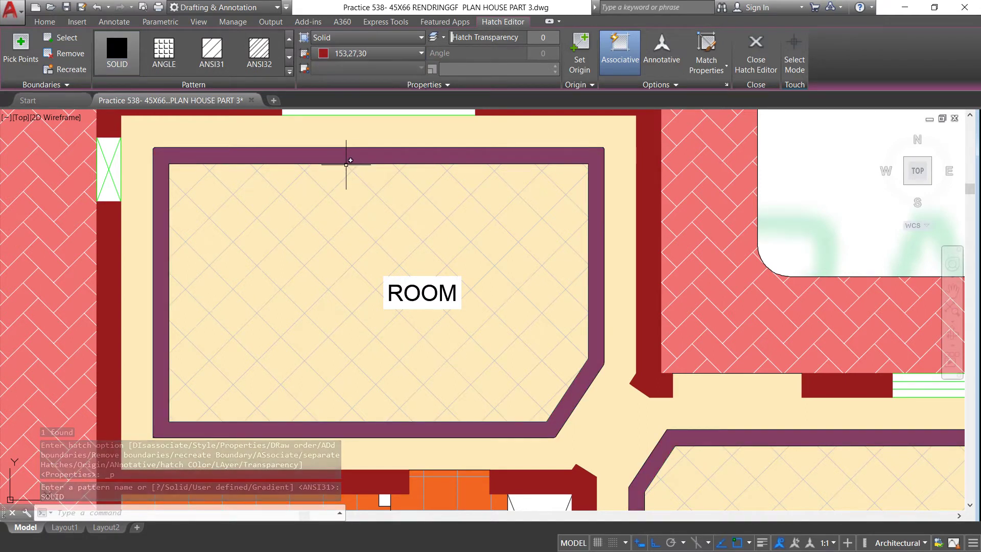
# Review the maroon border bands across the plan and end hatch editing.
pyautogui.scroll(-5, 346, 164)
pyautogui.scroll(-2, 362, 160)
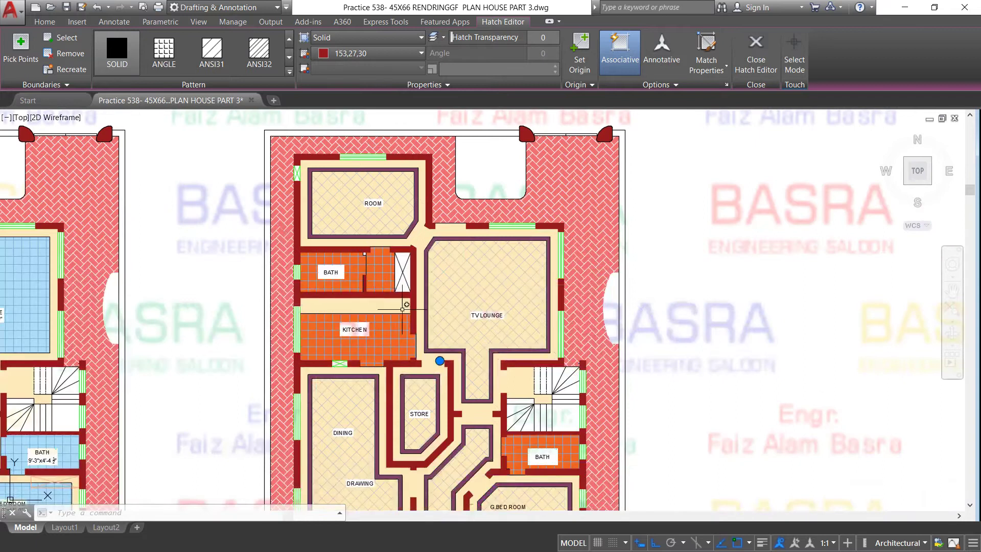
pyautogui.scroll(2, 403, 309)
pyautogui.scroll(-2, 404, 296)
pyautogui.scroll(-2, 405, 276)
pyautogui.scroll(3, 405, 261)
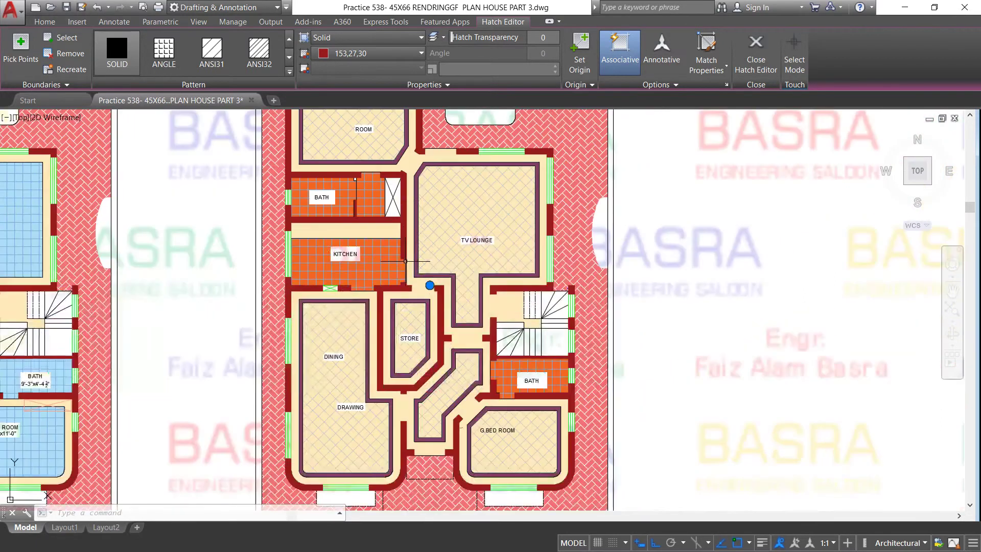
pyautogui.scroll(2, 393, 183)
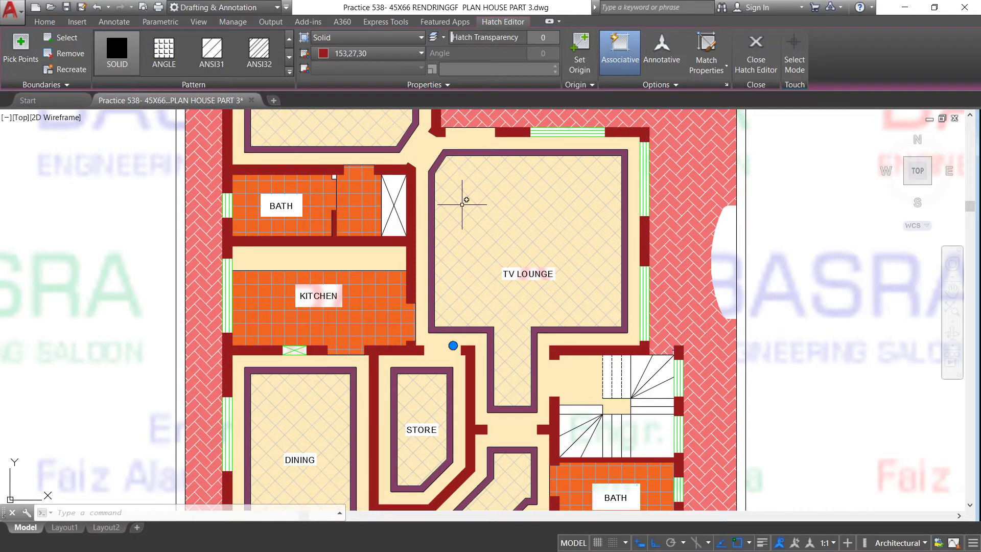
pyautogui.scroll(6, 367, 144)
pyautogui.scroll(-4, 369, 145)
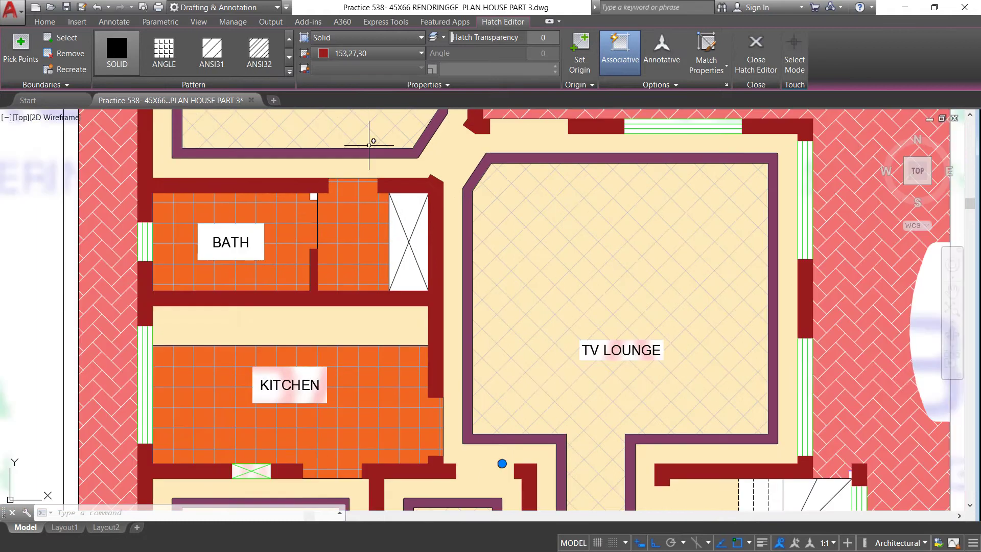
pyautogui.scroll(-2, 439, 145)
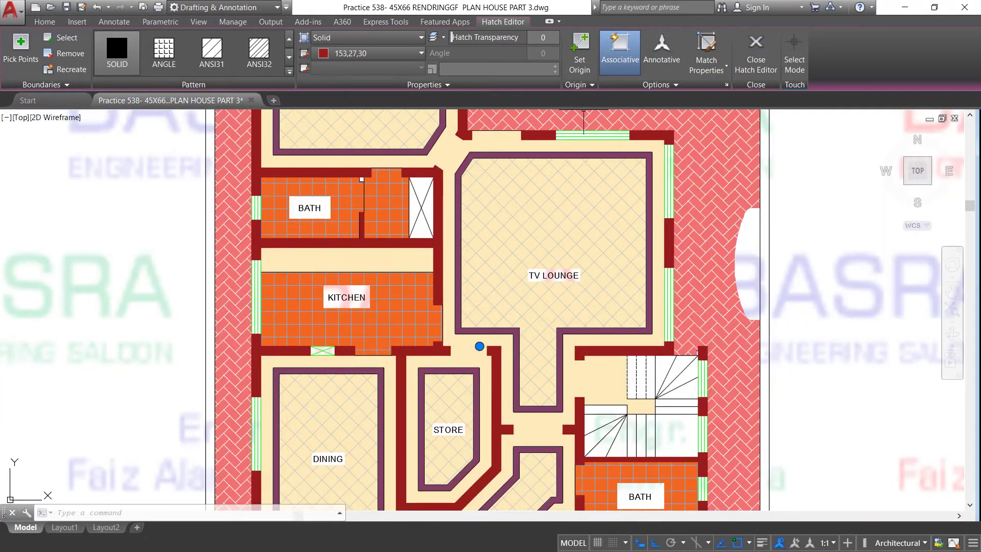
pyautogui.press('Escape')
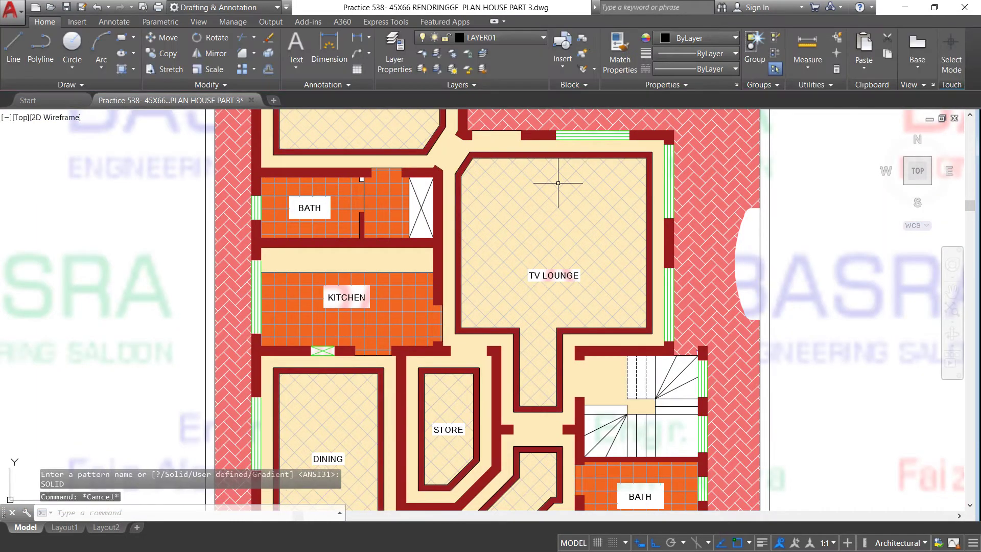
# Match the TV LOUNGE floor hatch onto both BATH floors and the KITCHEN.
pyautogui.click(619, 54)
pyautogui.click(528, 201)
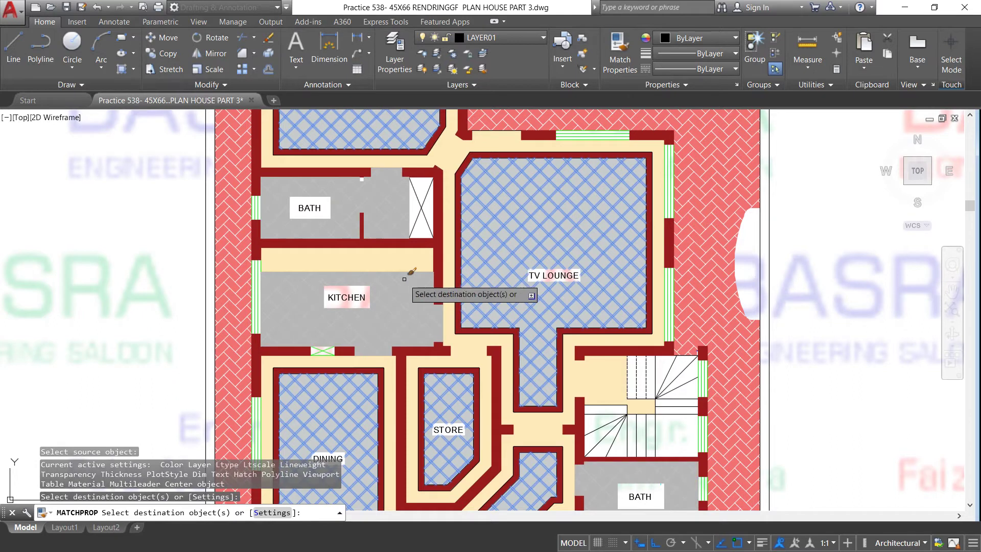
pyautogui.scroll(-5, 382, 239)
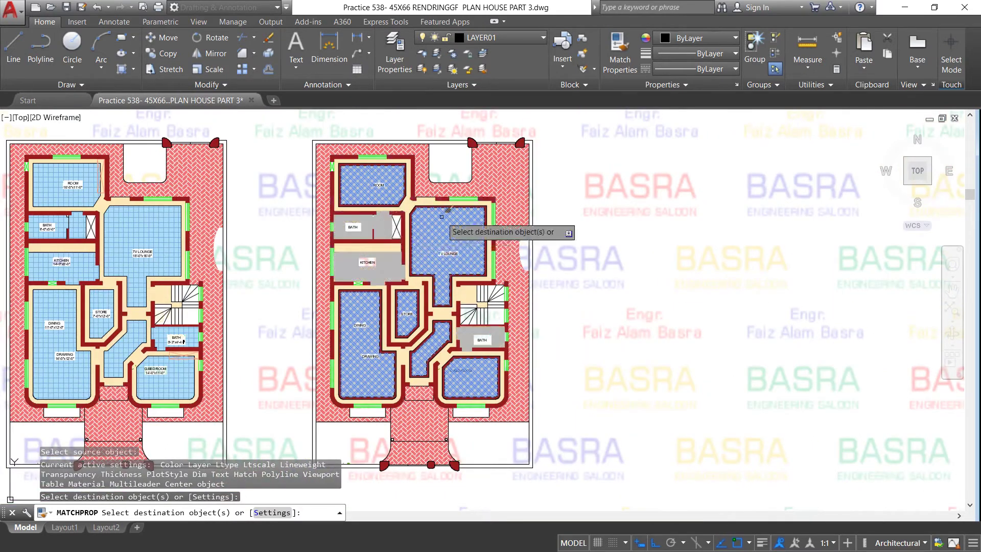
pyautogui.rightClick(583, 195)
pyautogui.click(620, 206)
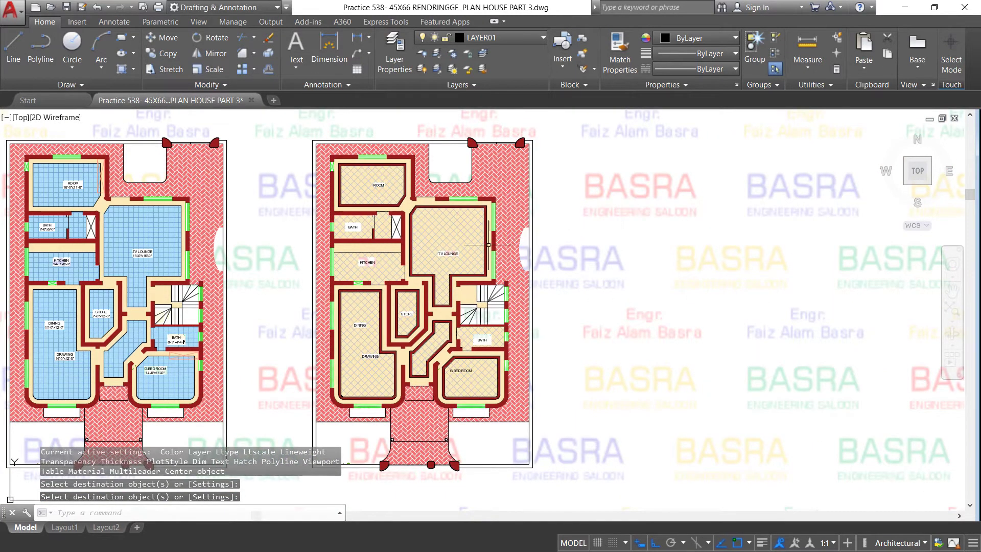
pyautogui.scroll(2, 473, 242)
pyautogui.scroll(2, 324, 265)
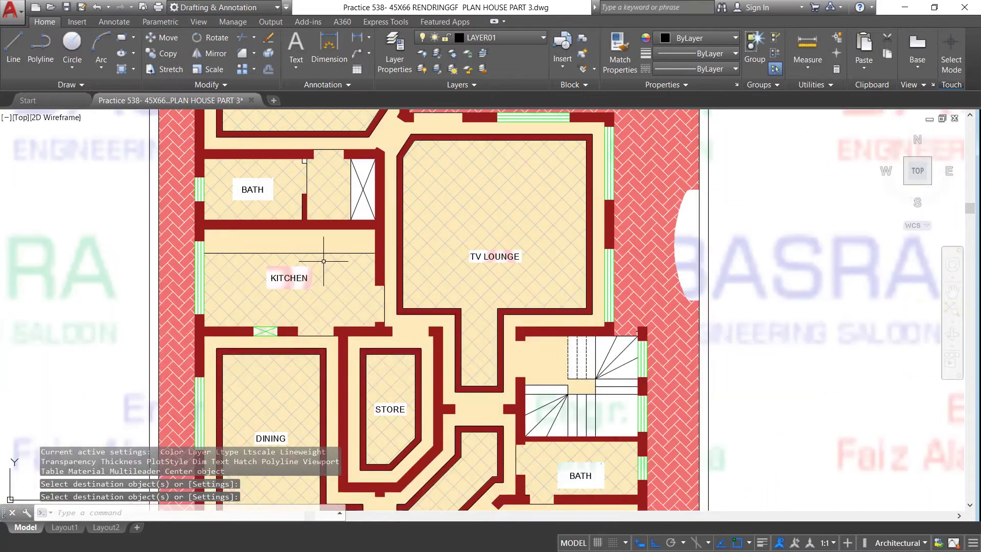
# Recolour the strip above the KITCHEN to pink 242,113,114.
pyautogui.click(318, 244)
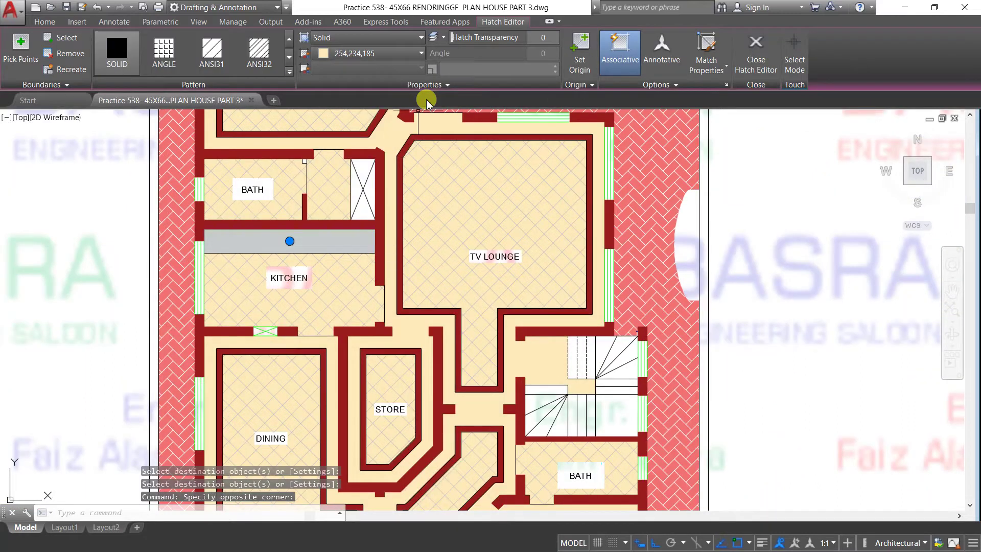
pyautogui.click(420, 53)
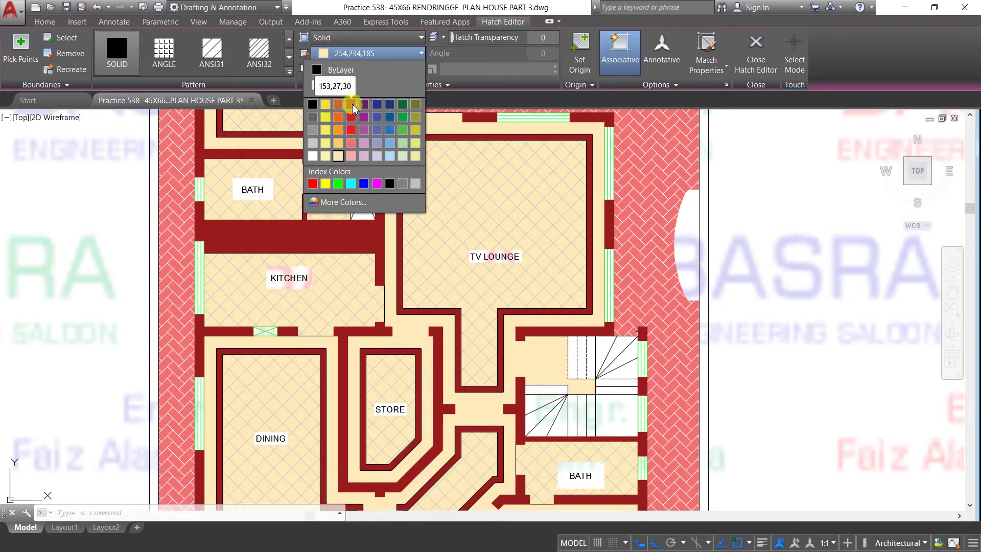
pyautogui.click(351, 143)
pyautogui.press('Escape')
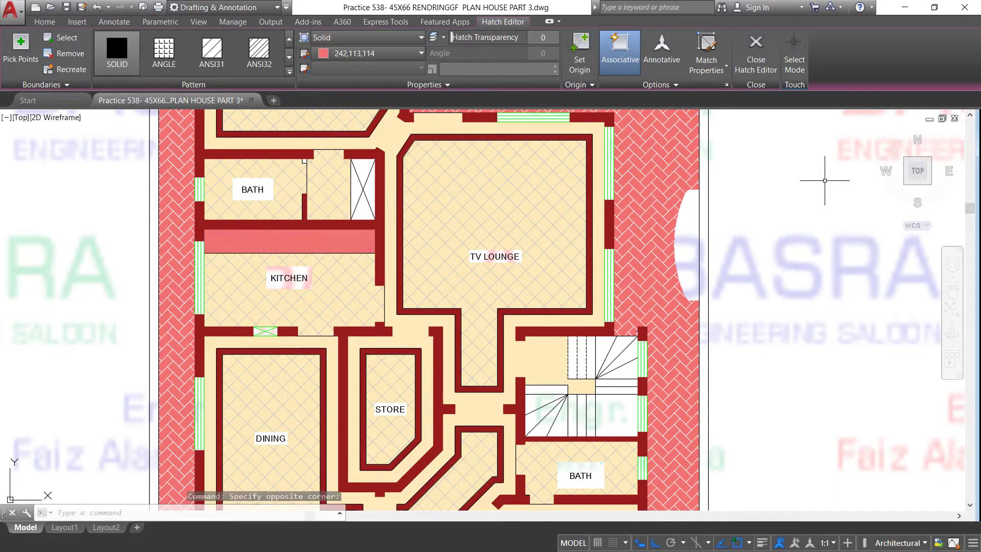
pyautogui.scroll(-2, 665, 194)
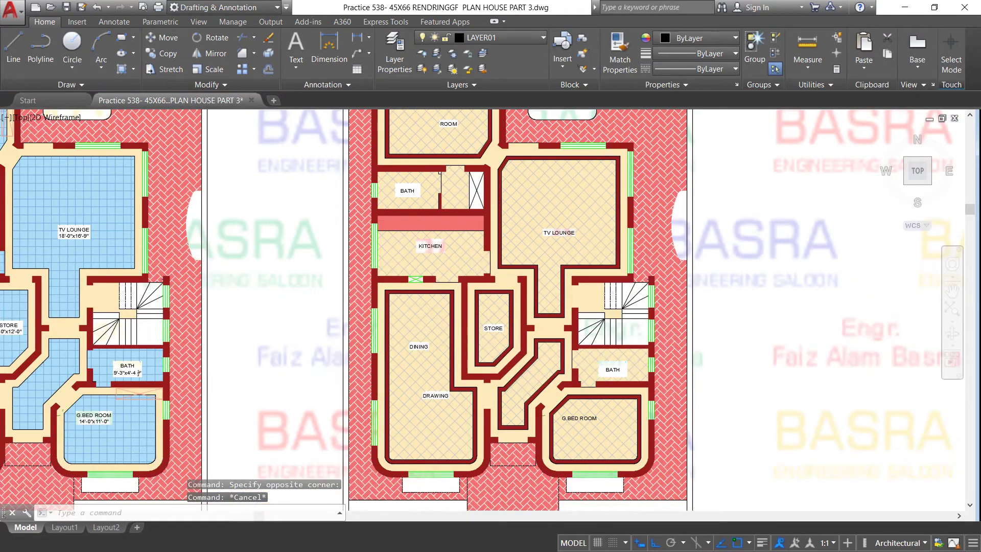
pyautogui.scroll(-2, 363, 229)
pyautogui.scroll(2, 455, 131)
pyautogui.scroll(2, 455, 131)
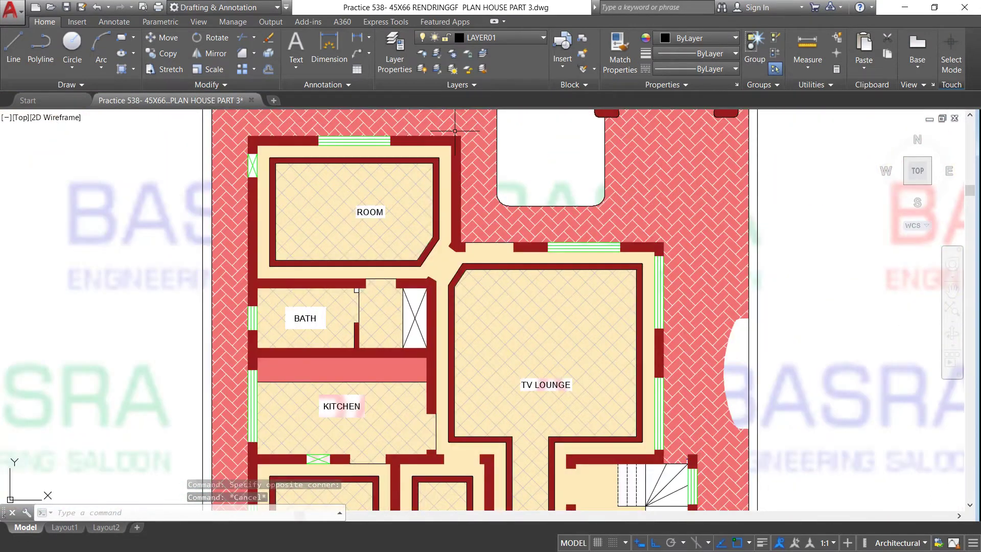
pyautogui.scroll(-3, 409, 139)
pyautogui.scroll(-1, 372, 146)
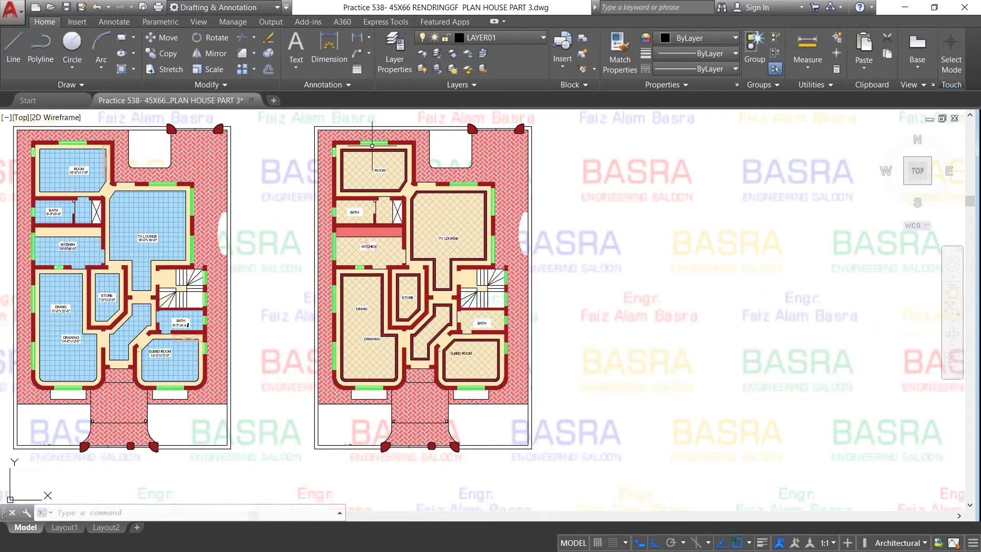
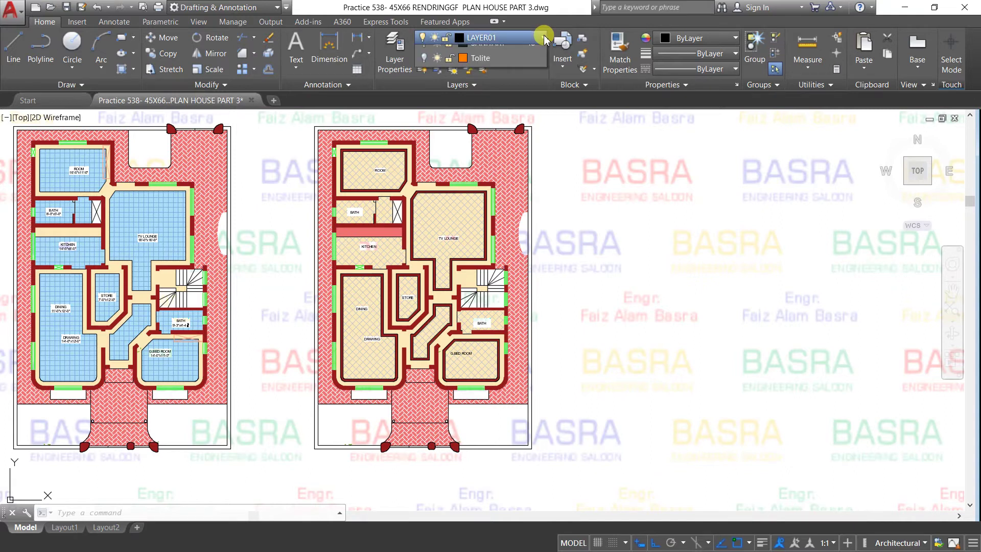
# Turn on the CEHIDE, Tolite and SANITARY-------48 layers to show furniture, lawns and fixtures.
pyautogui.click(526, 39)
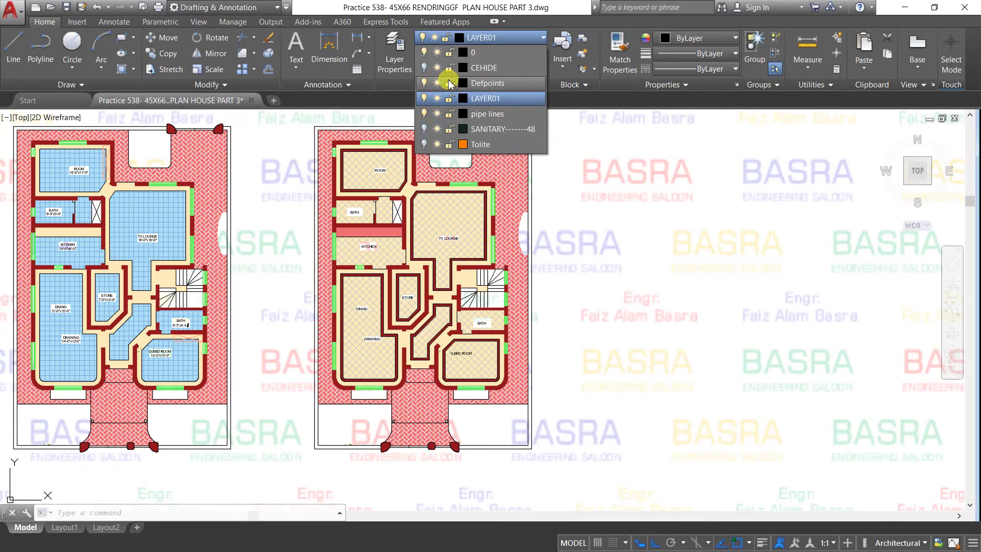
pyautogui.click(424, 69)
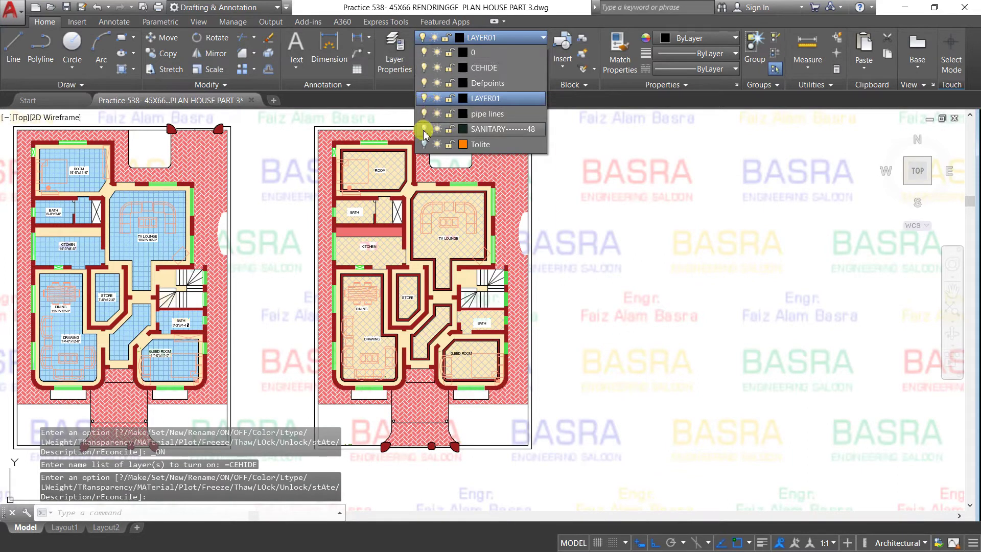
pyautogui.click(425, 145)
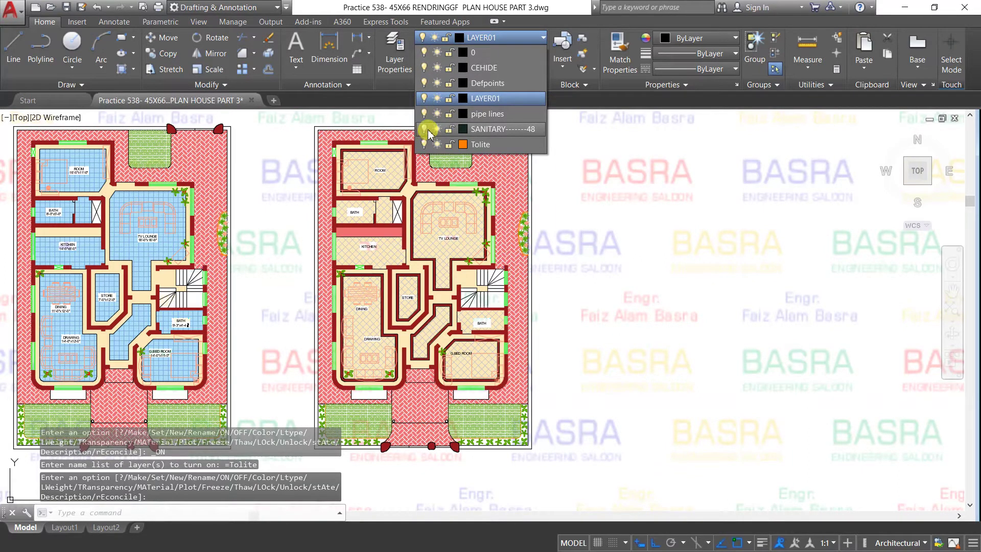
pyautogui.click(426, 129)
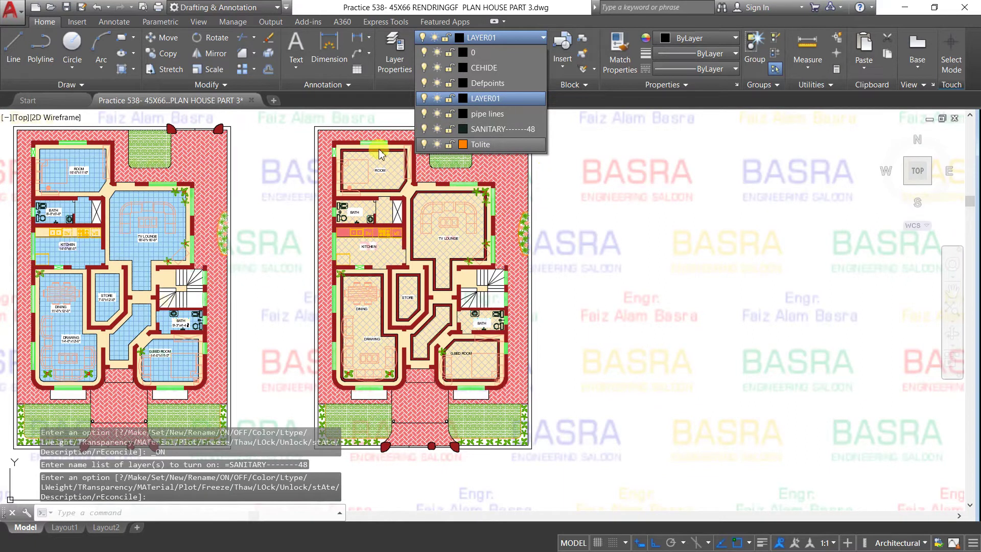
pyautogui.click(604, 158)
pyautogui.scroll(2, 443, 140)
pyautogui.scroll(3, 443, 140)
pyautogui.scroll(-3, 442, 140)
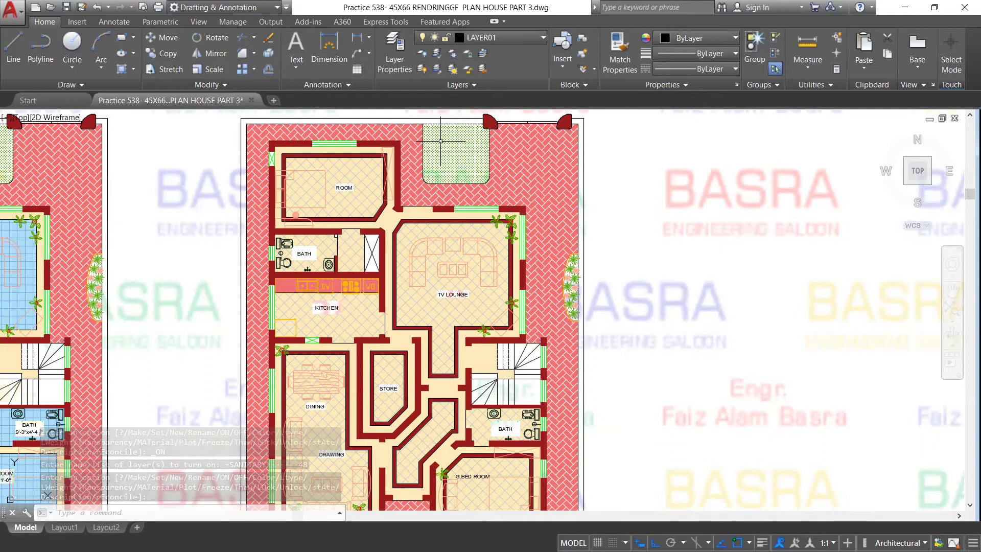
pyautogui.scroll(-2, 440, 141)
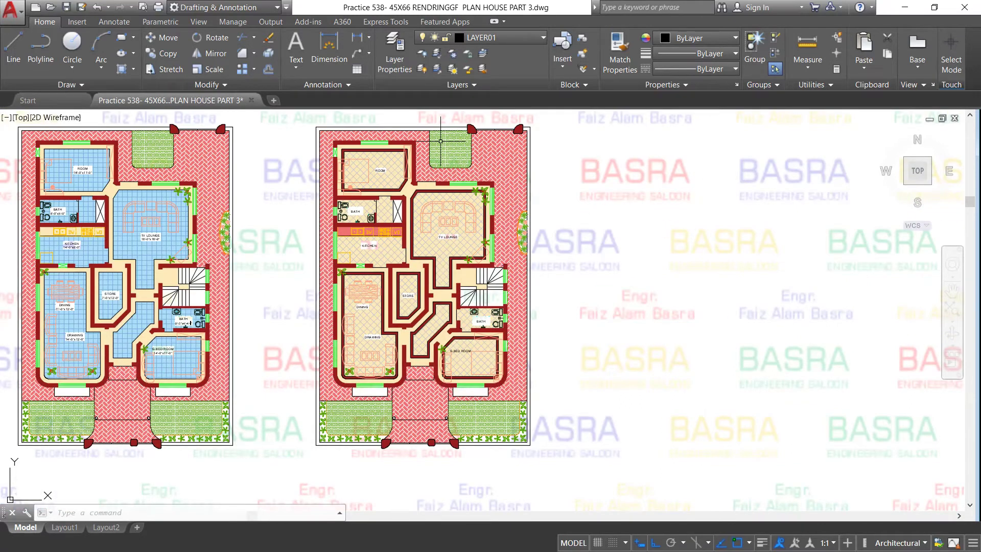
# Copy the right-hand floor plan three times in a row to its right.
pyautogui.click(164, 53)
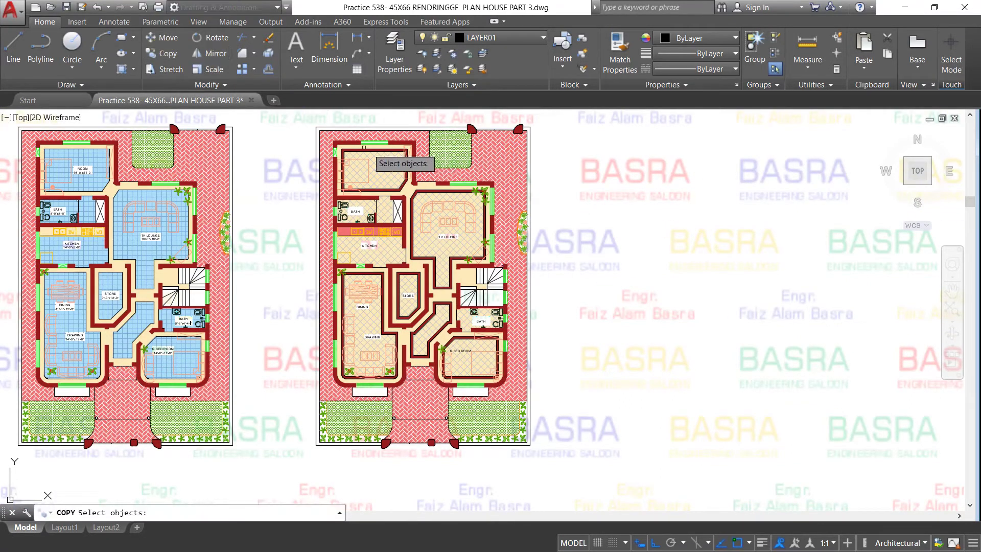
pyautogui.click(303, 121)
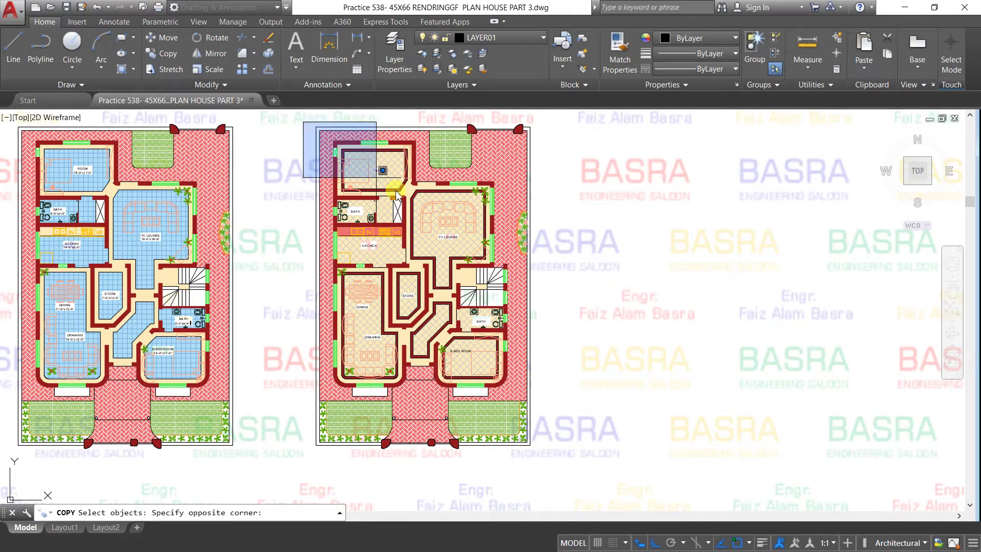
pyautogui.click(549, 478)
pyautogui.rightClick(490, 471)
pyautogui.rightClick(490, 471)
pyautogui.click(458, 470)
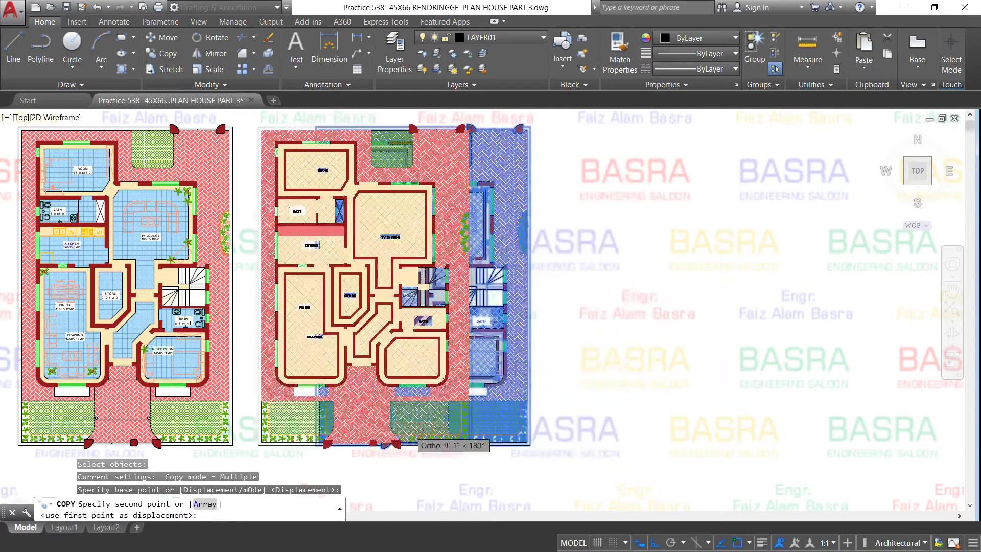
pyautogui.scroll(-2, 382, 427)
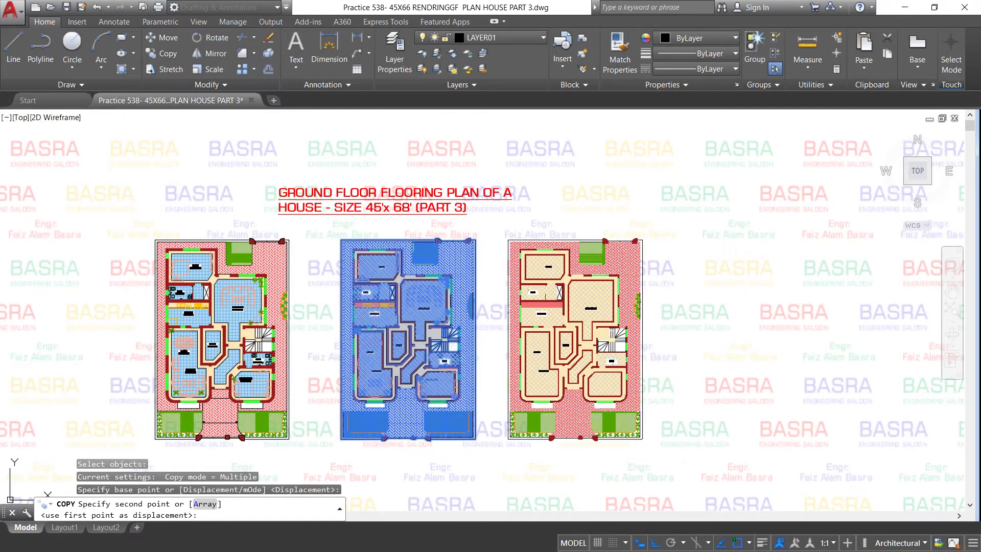
pyautogui.click(603, 428)
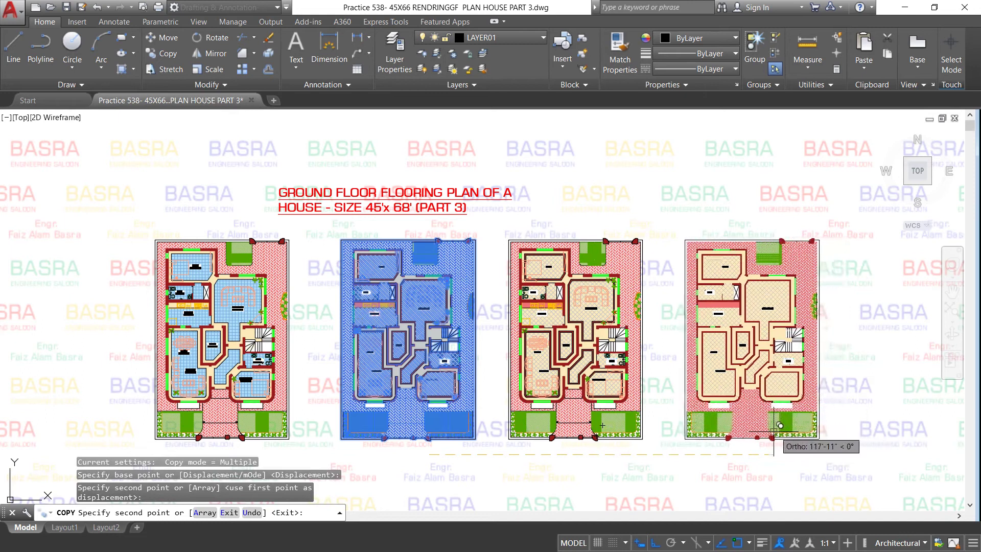
pyautogui.click(774, 438)
pyautogui.scroll(-2, 511, 404)
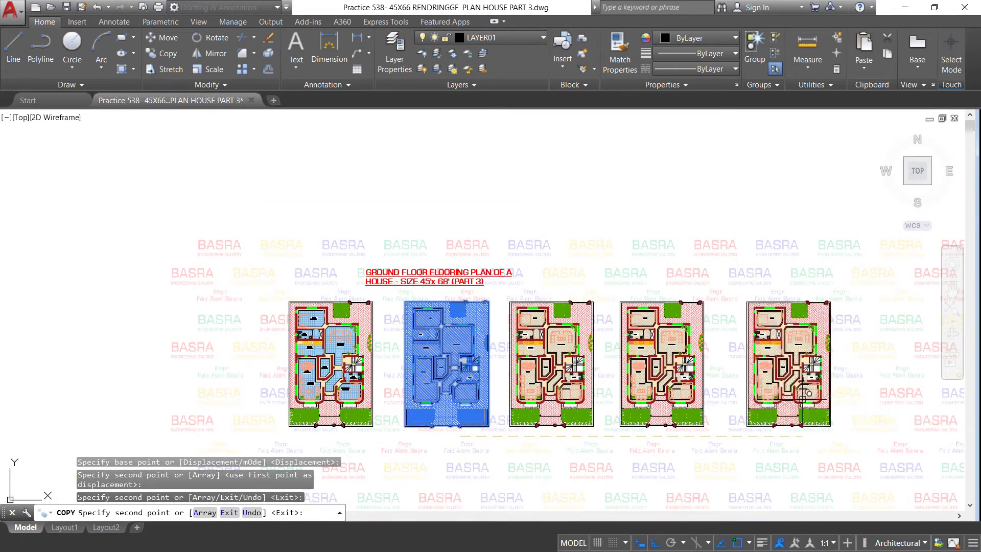
pyautogui.click(800, 404)
pyautogui.press('Escape')
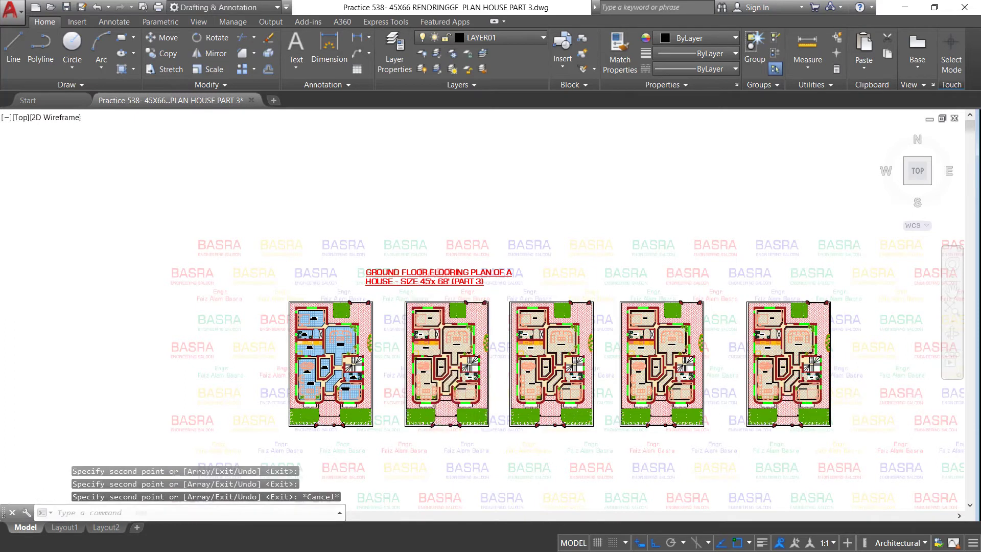
# Turn off the CEHIDE, pipe lines, SANITARY-------48 and Tolite layers.
pyautogui.scroll(5, 531, 337)
pyautogui.scroll(2, 533, 215)
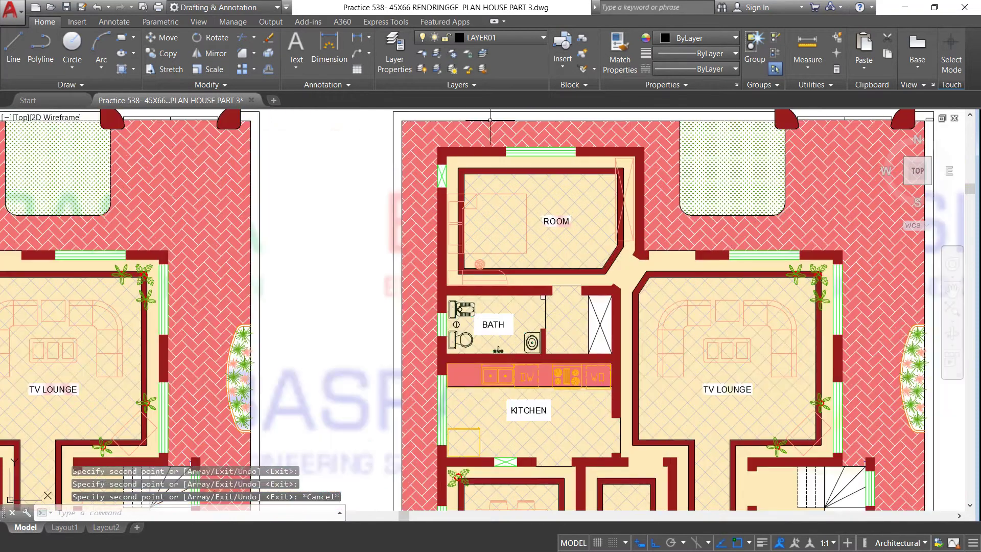
pyautogui.scroll(-2, 341, 134)
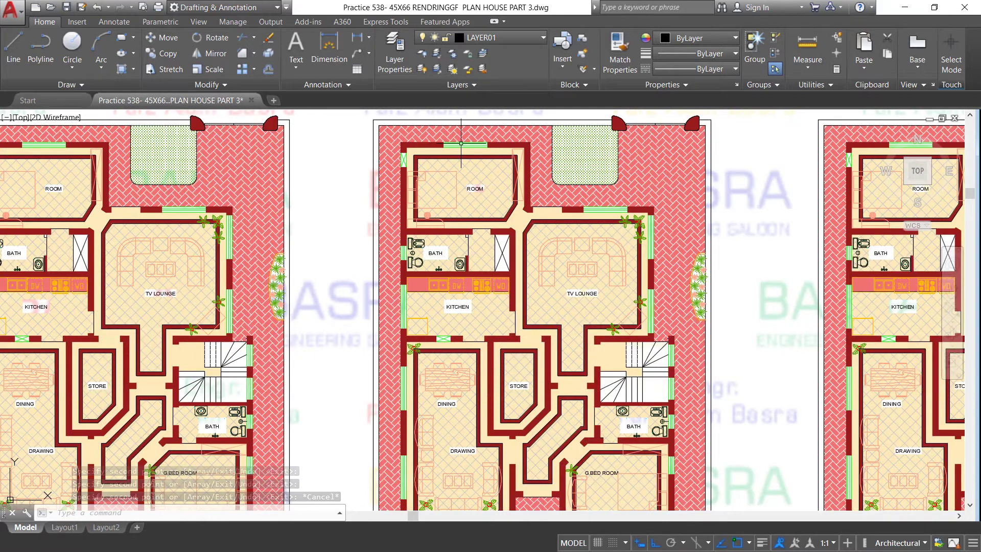
pyautogui.scroll(2, 461, 144)
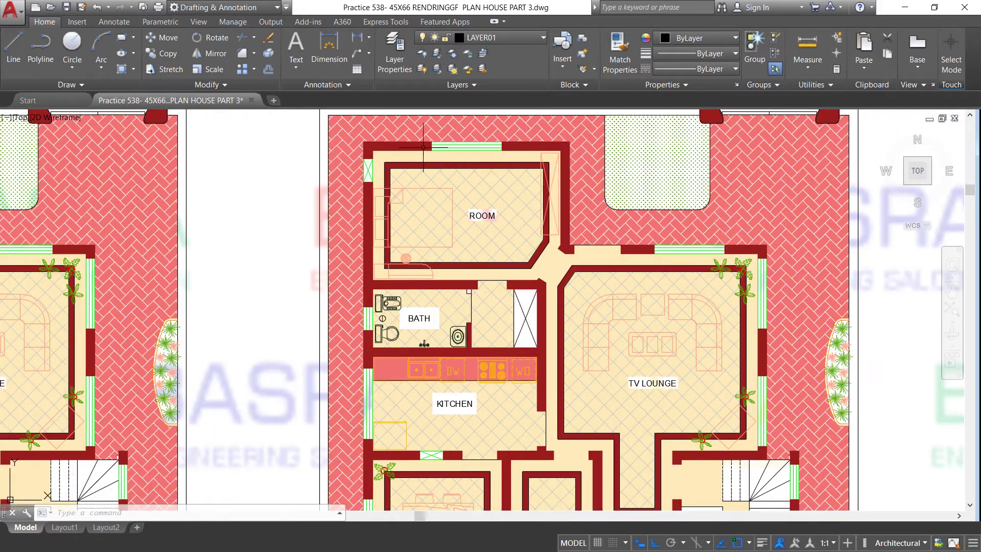
pyautogui.click(541, 38)
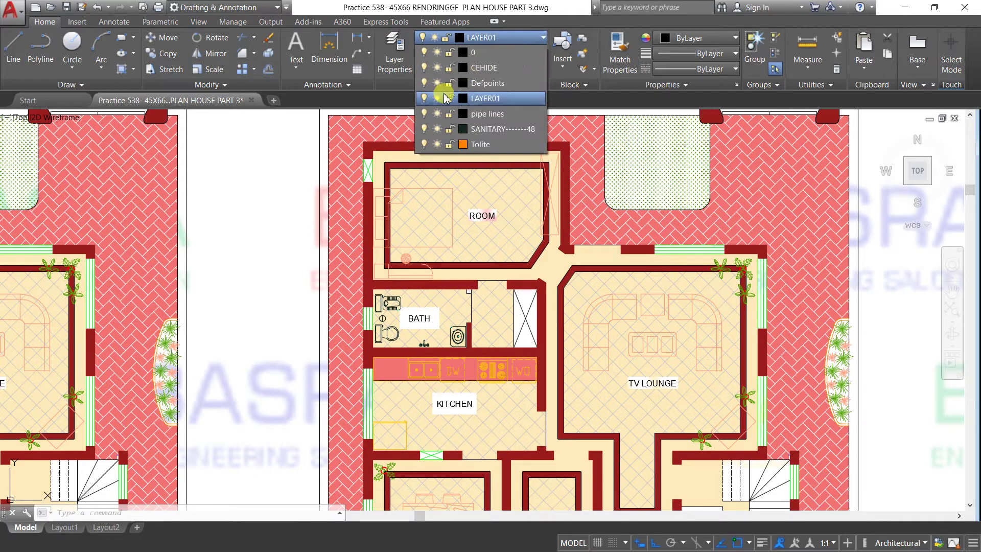
pyautogui.click(424, 68)
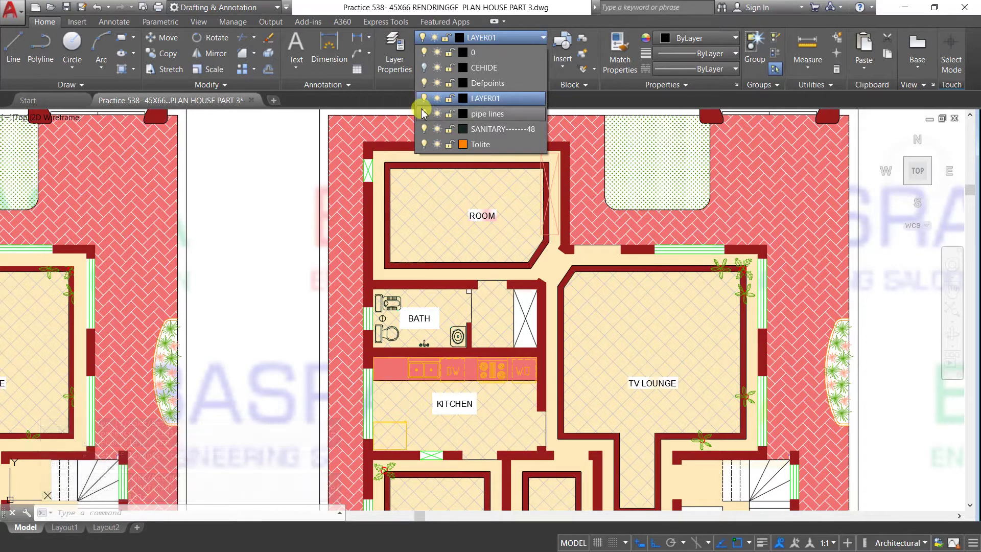
pyautogui.click(424, 113)
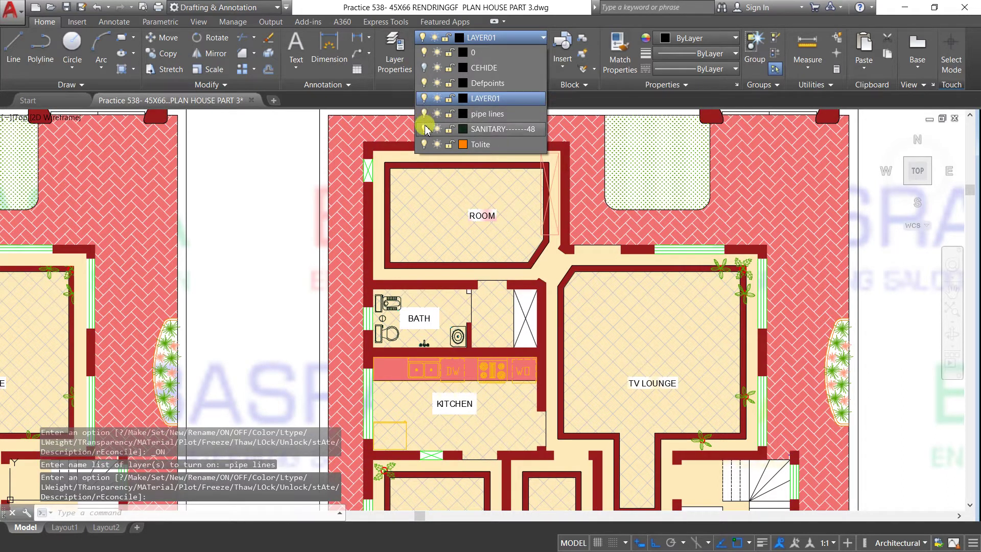
pyautogui.click(424, 129)
pyautogui.click(423, 145)
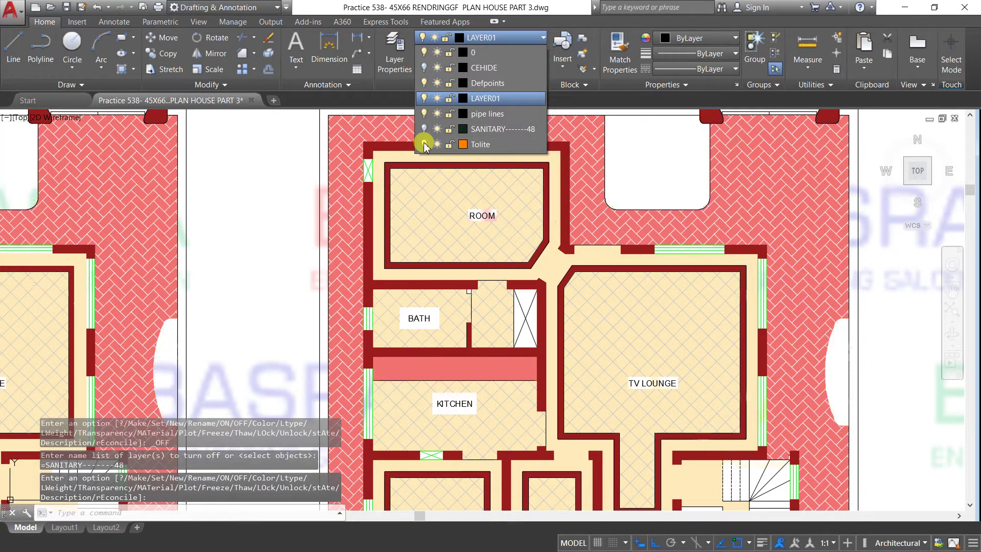
pyautogui.click(268, 166)
pyautogui.scroll(-4, 272, 149)
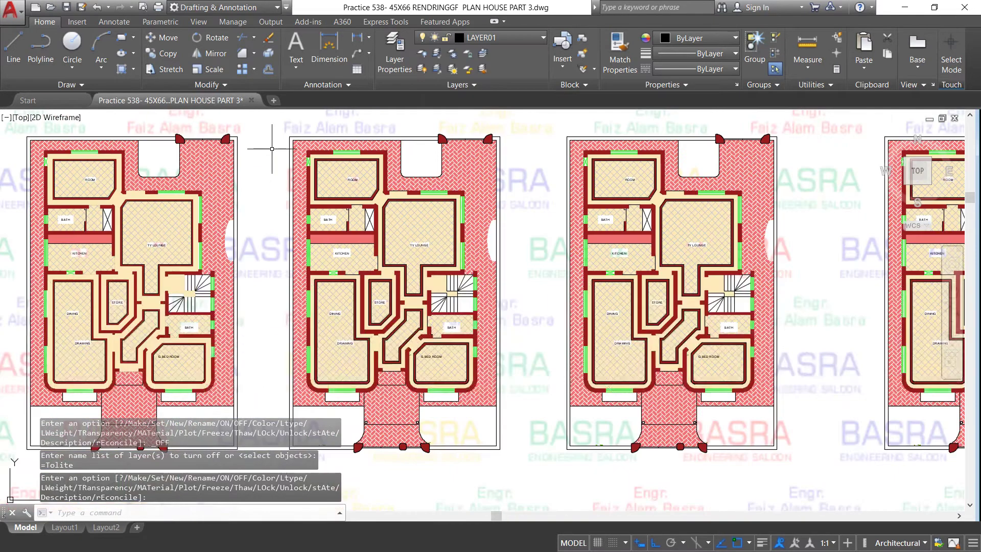
pyautogui.scroll(3, 291, 156)
pyautogui.scroll(2, 301, 154)
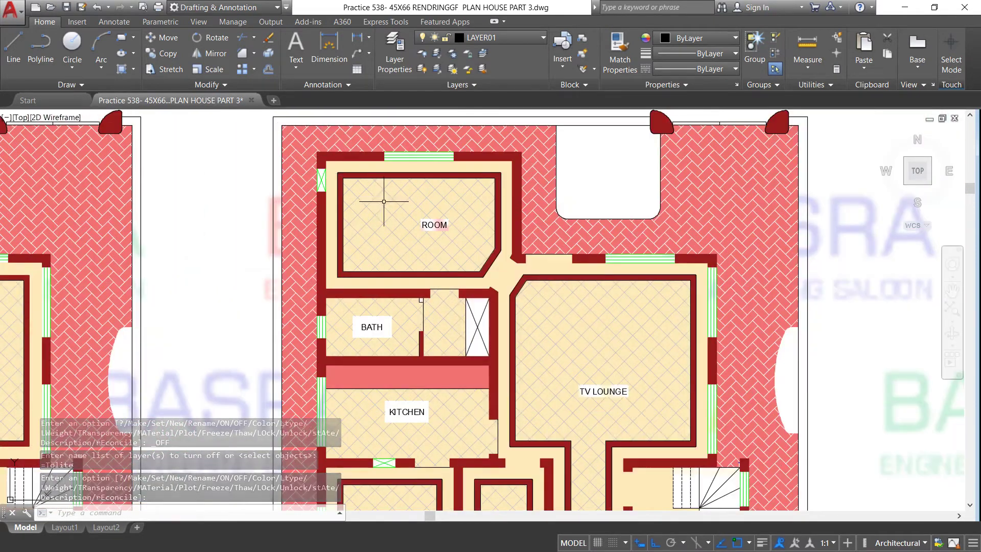
pyautogui.scroll(2, 378, 207)
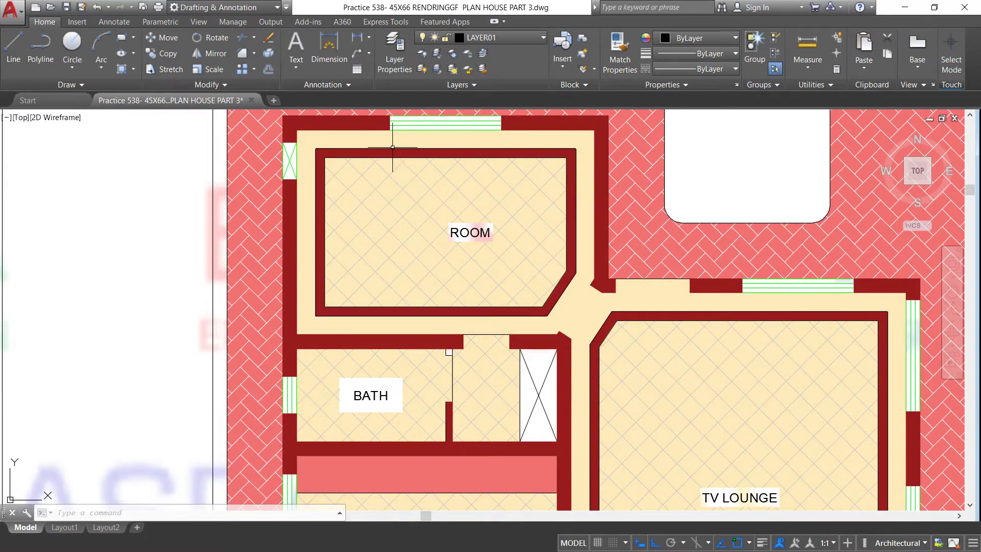
pyautogui.scroll(2, 380, 141)
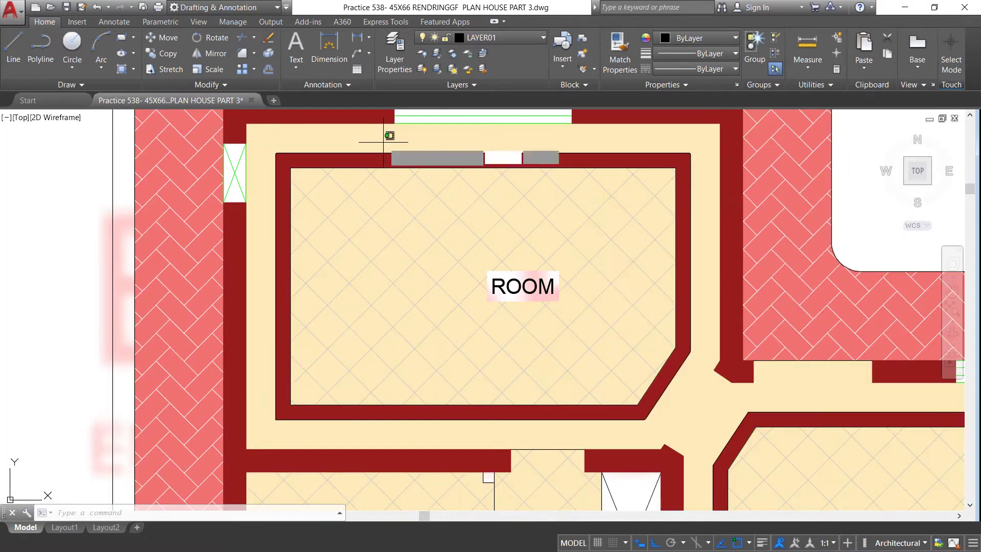
pyautogui.click(390, 136)
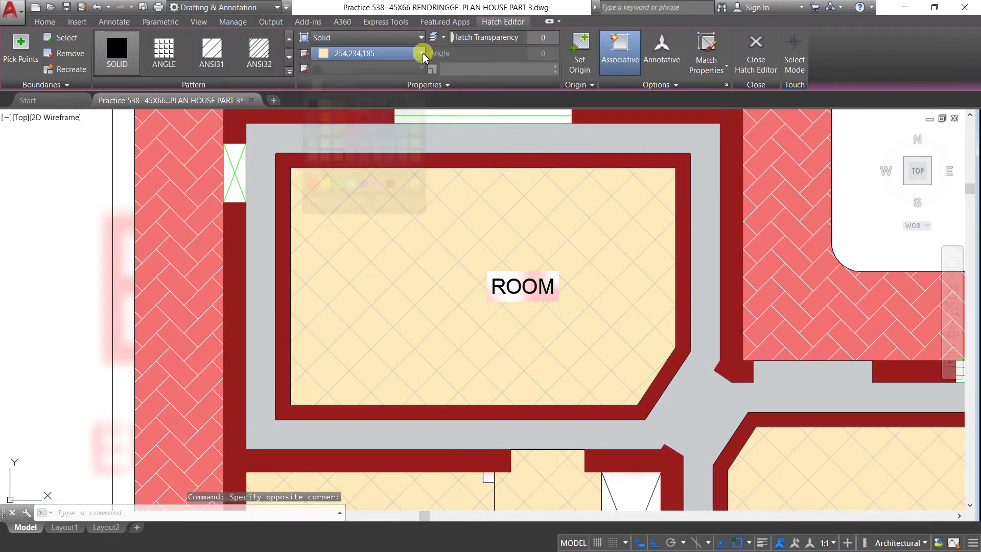
pyautogui.click(421, 53)
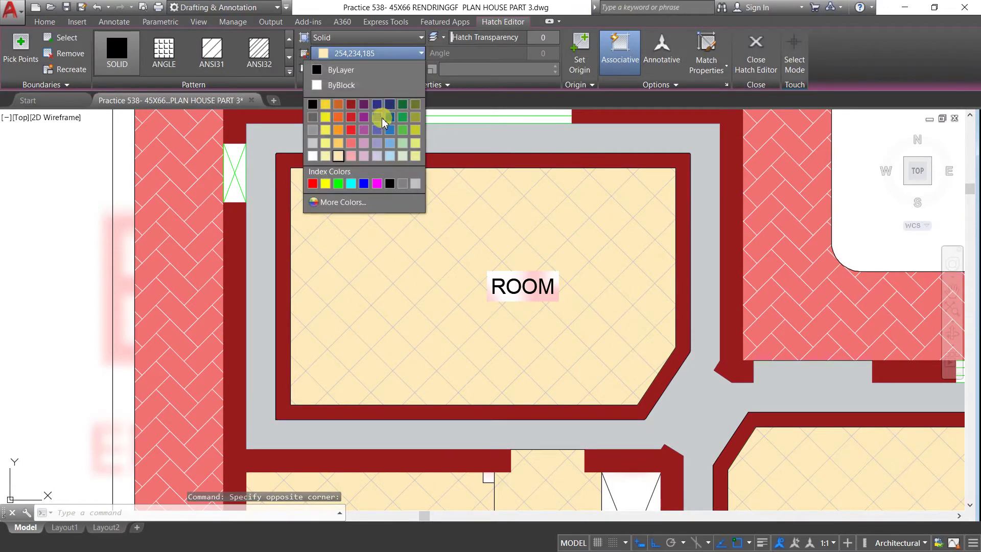
pyautogui.click(390, 160)
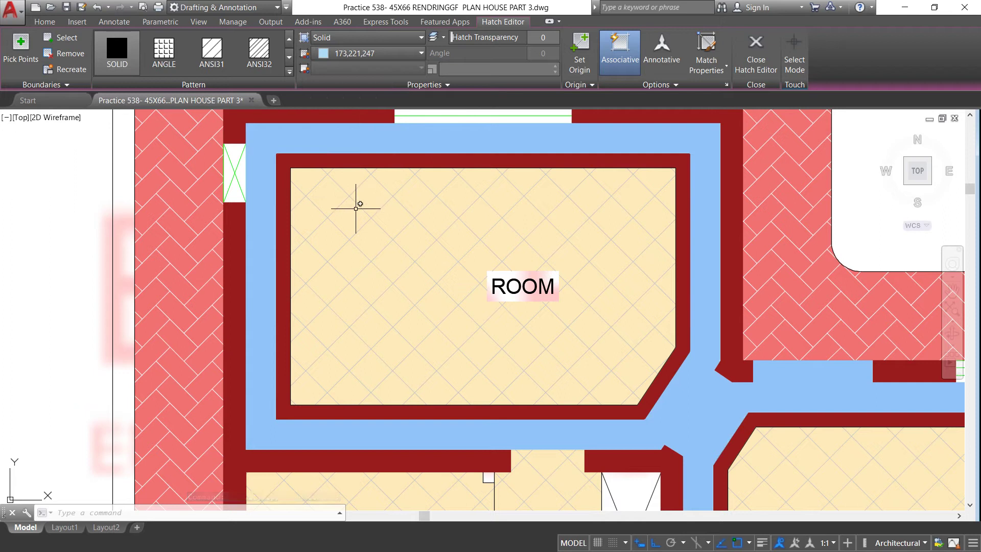
pyautogui.press('Escape')
pyautogui.click(358, 204)
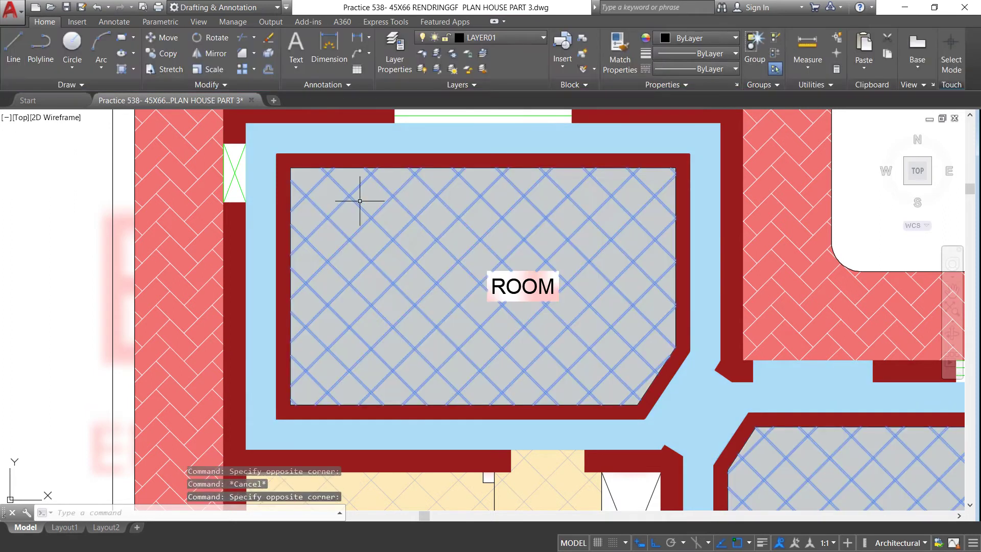
pyautogui.click(421, 68)
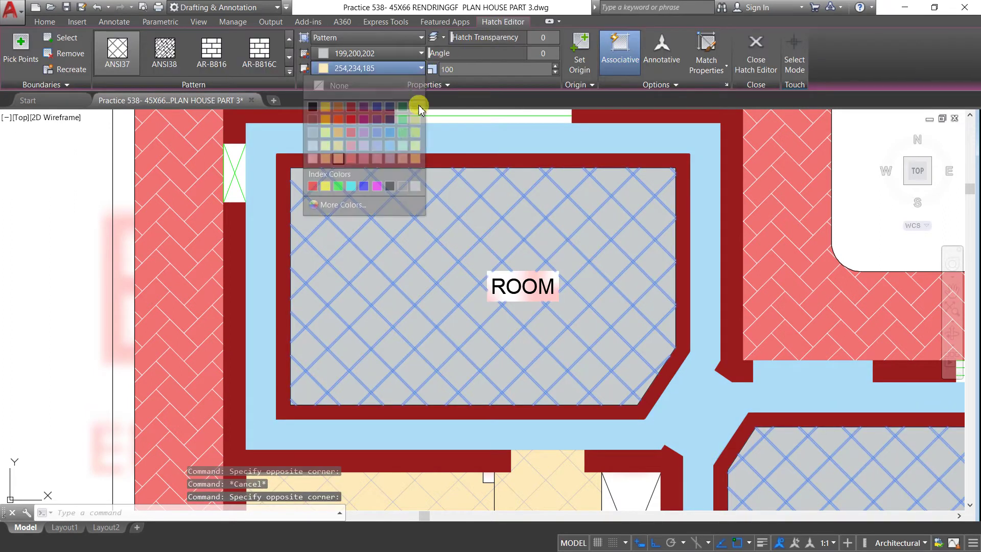
pyautogui.click(390, 158)
pyautogui.press('Escape')
pyautogui.scroll(-2, 439, 202)
pyautogui.scroll(-2, 397, 164)
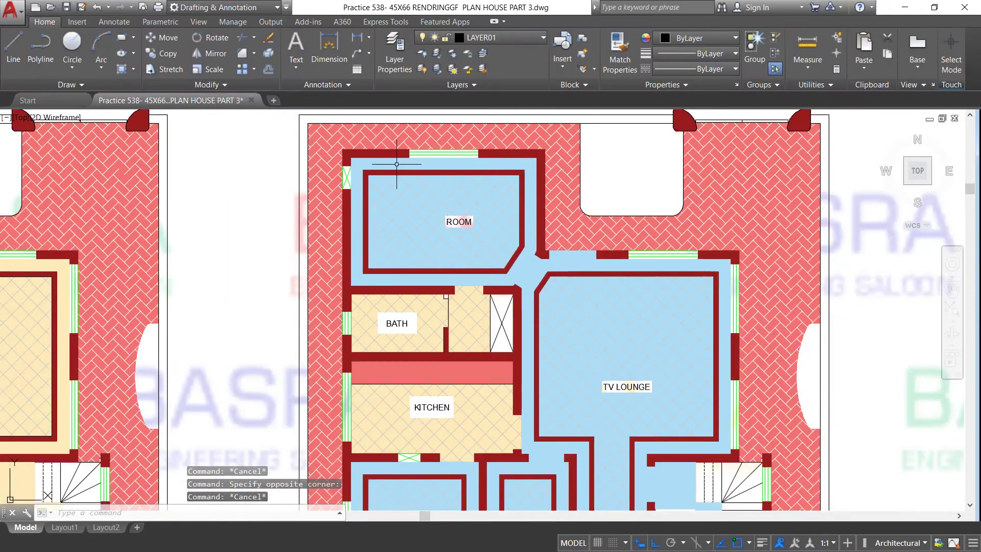
pyautogui.scroll(2, 557, 336)
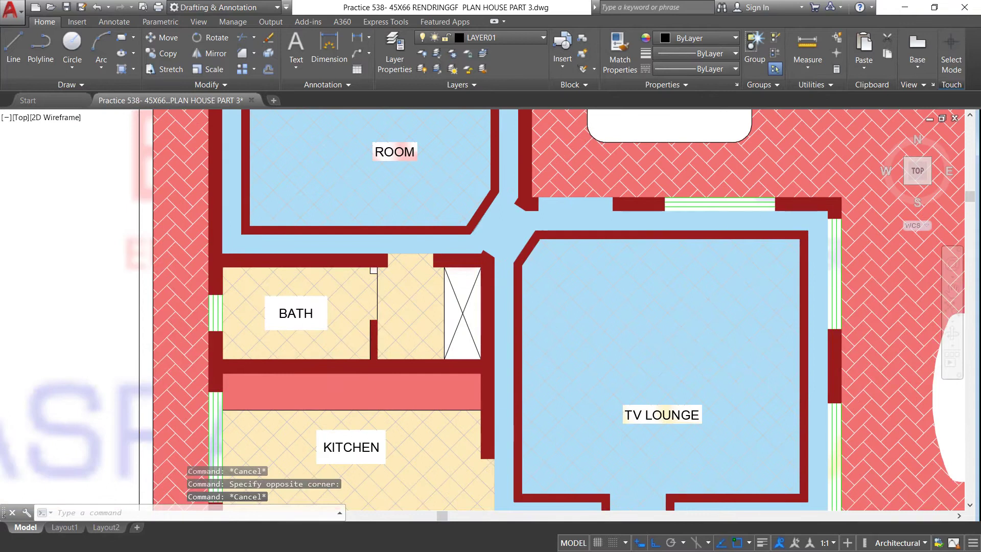
pyautogui.scroll(-4, 345, 184)
pyautogui.scroll(2, 452, 319)
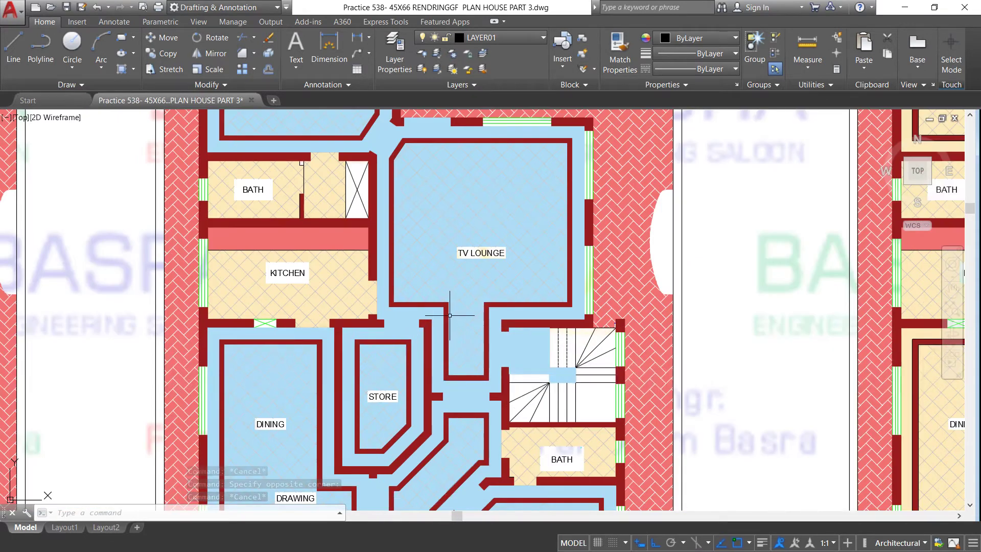
pyautogui.scroll(-2, 294, 215)
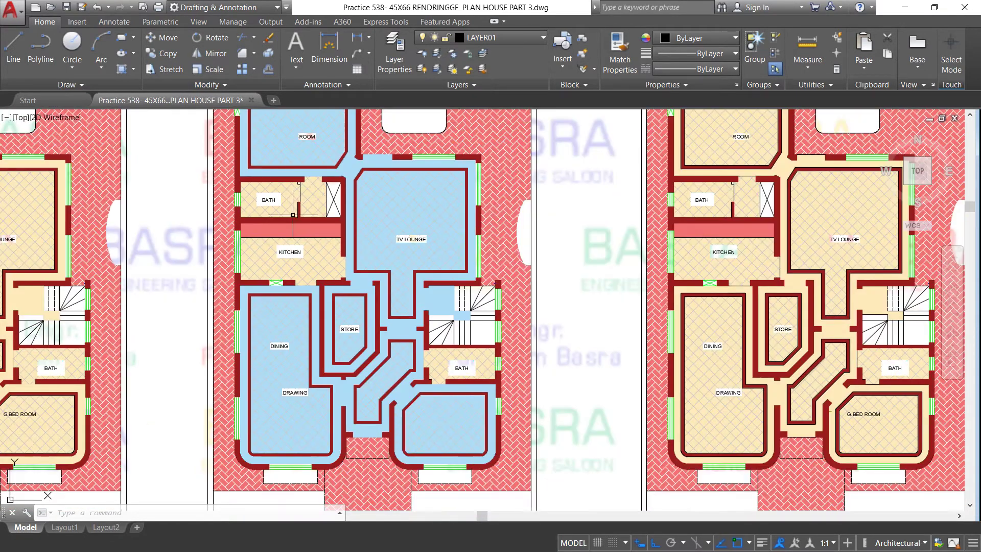
pyautogui.scroll(2, 273, 195)
pyautogui.scroll(-2, 245, 199)
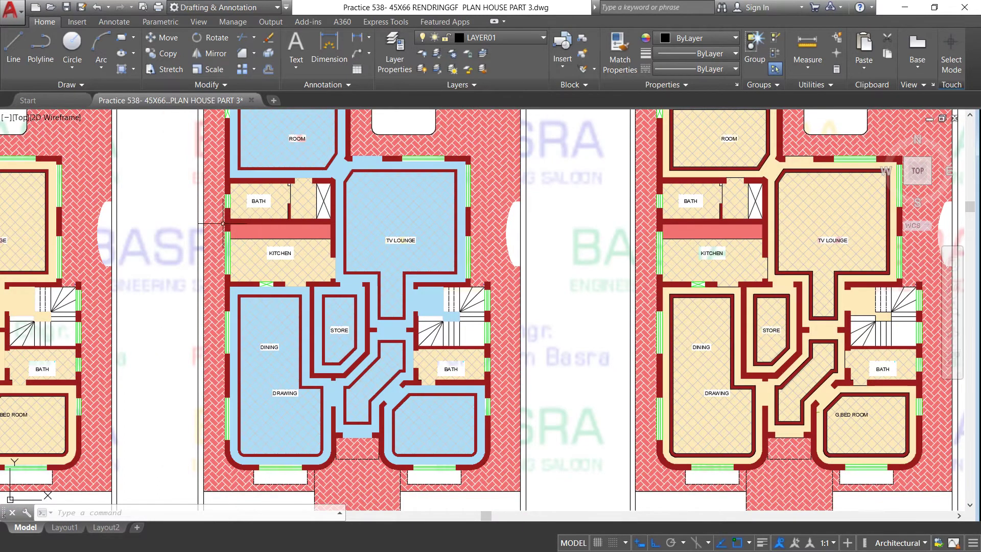
pyautogui.scroll(-2, 223, 224)
pyautogui.scroll(2, 436, 161)
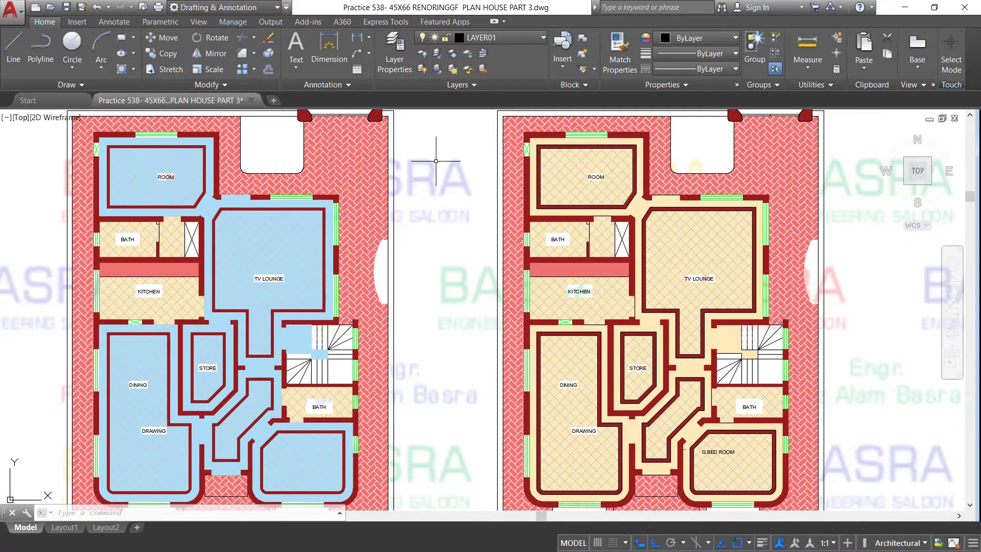
# Recolour the middle plan's corridor floor hatch light green 215,235,210.
pyautogui.scroll(2, 659, 143)
pyautogui.scroll(2, 511, 151)
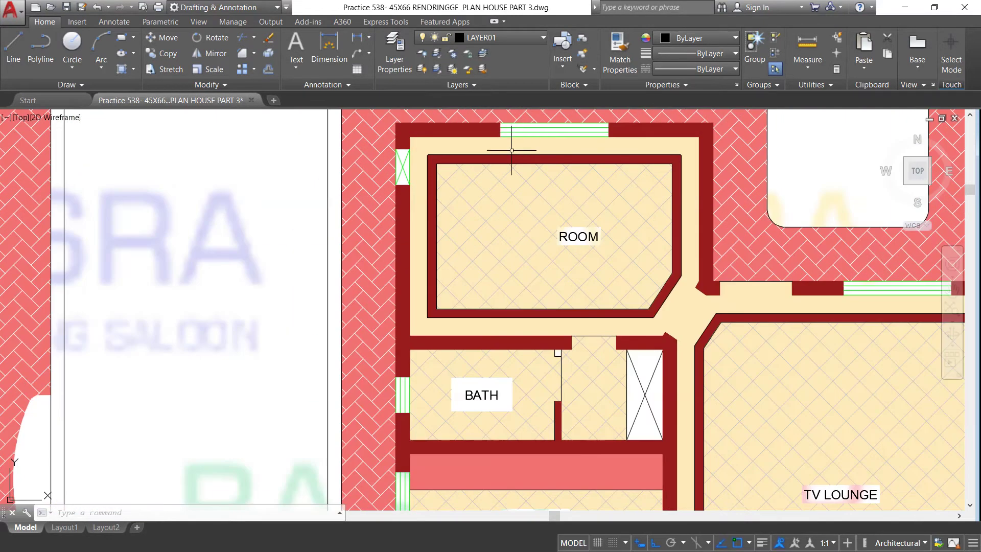
pyautogui.click(504, 148)
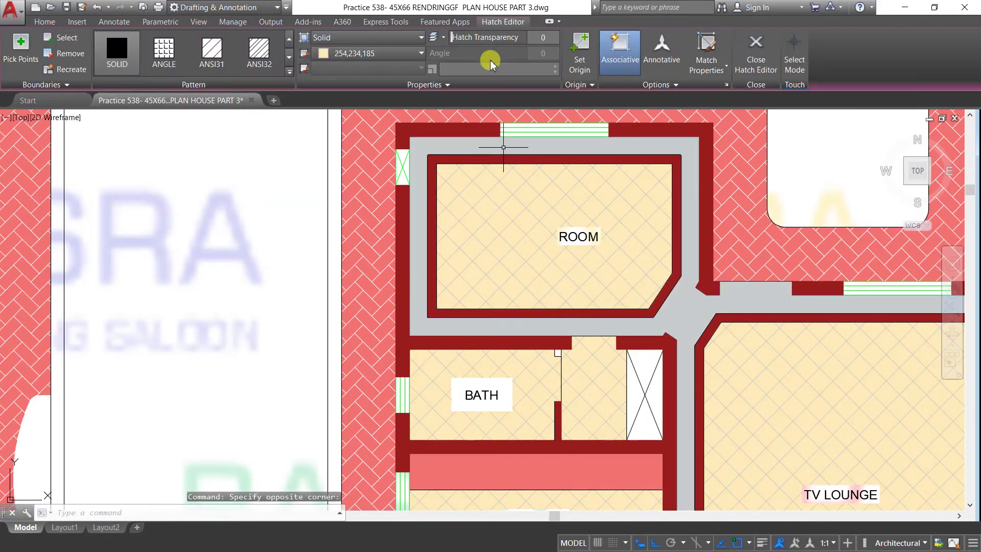
pyautogui.click(421, 53)
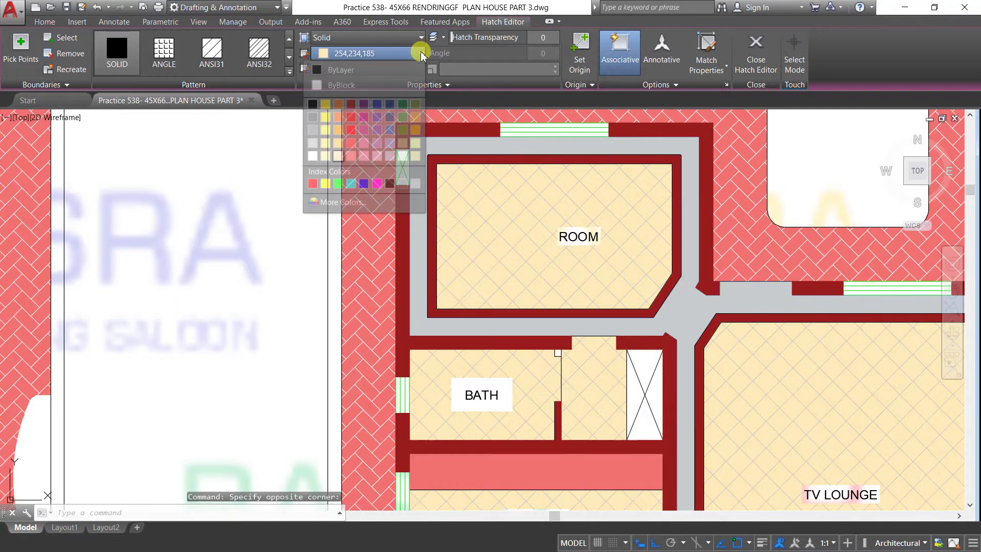
pyautogui.click(402, 155)
pyautogui.press('Escape')
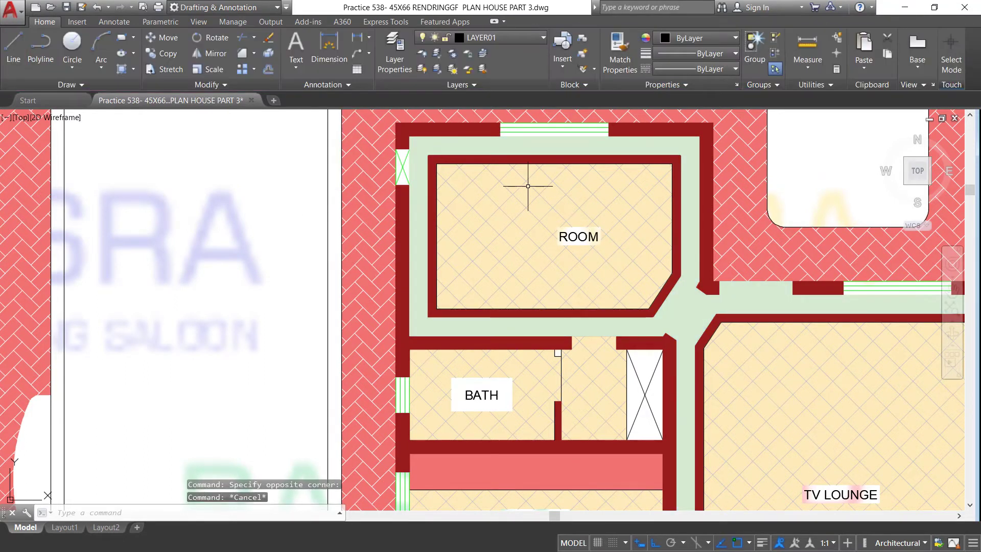
# Give the ROOM and TV LOUNGE floor hatch a light green 215,235,210 background.
pyautogui.click(528, 186)
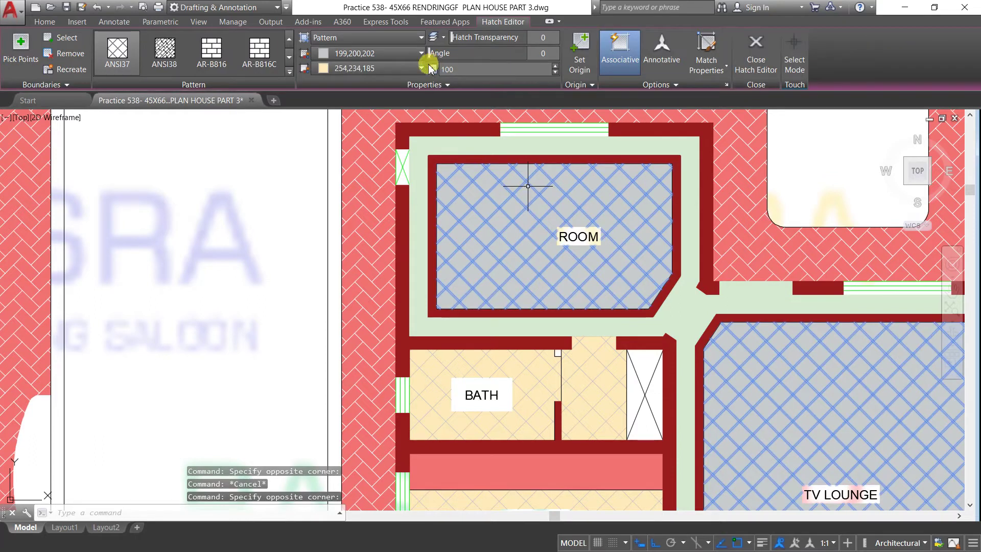
pyautogui.click(420, 71)
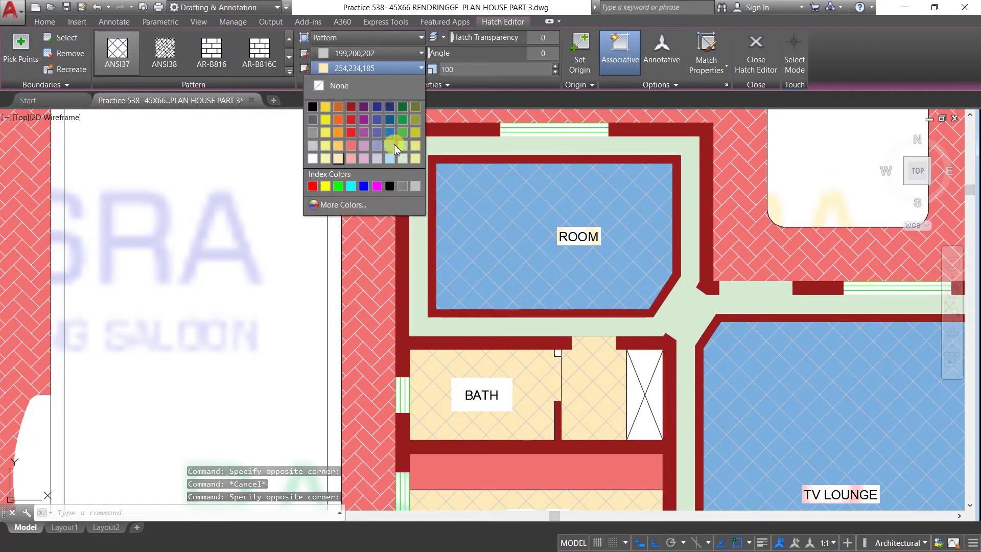
pyautogui.click(402, 158)
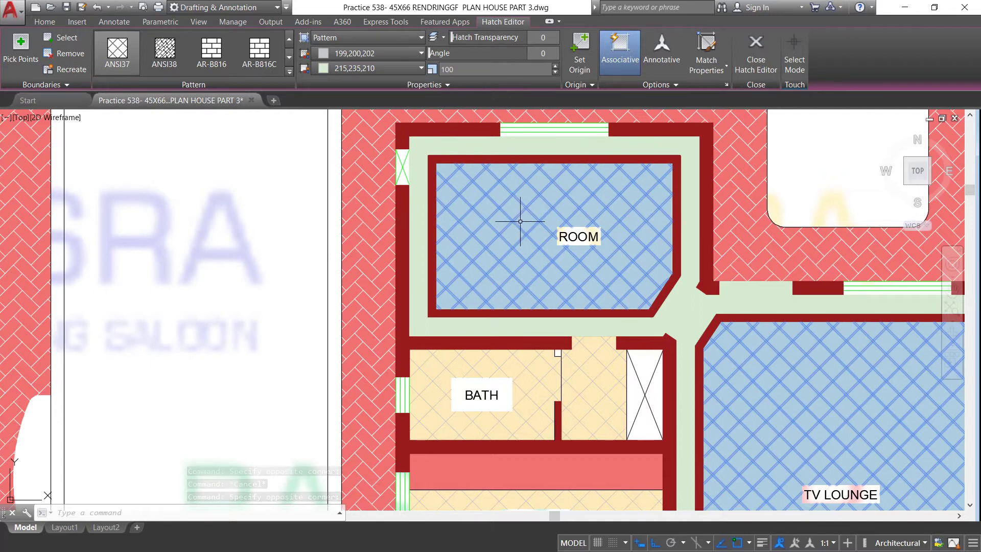
pyautogui.press('Escape')
pyautogui.scroll(-4, 414, 164)
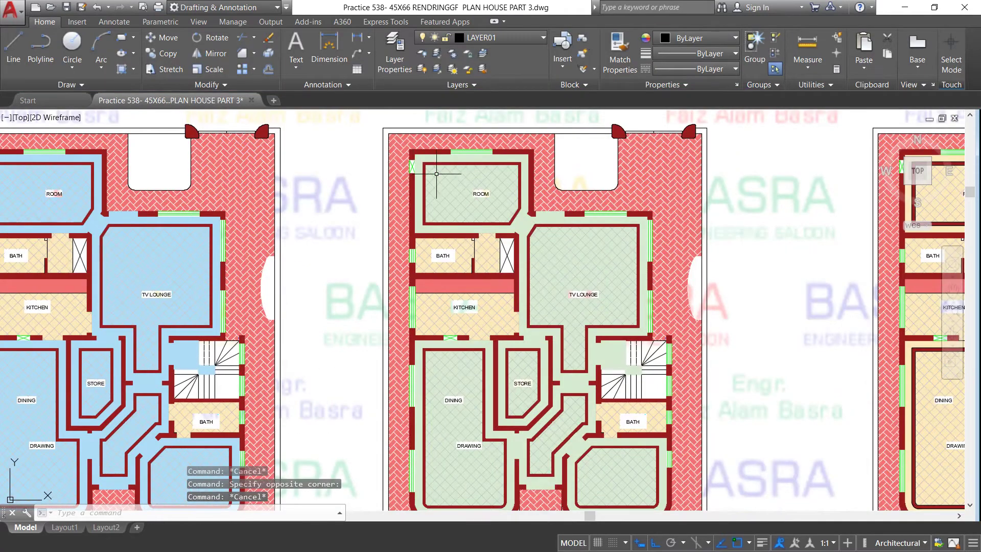
pyautogui.scroll(-3, 414, 172)
pyautogui.scroll(3, 469, 307)
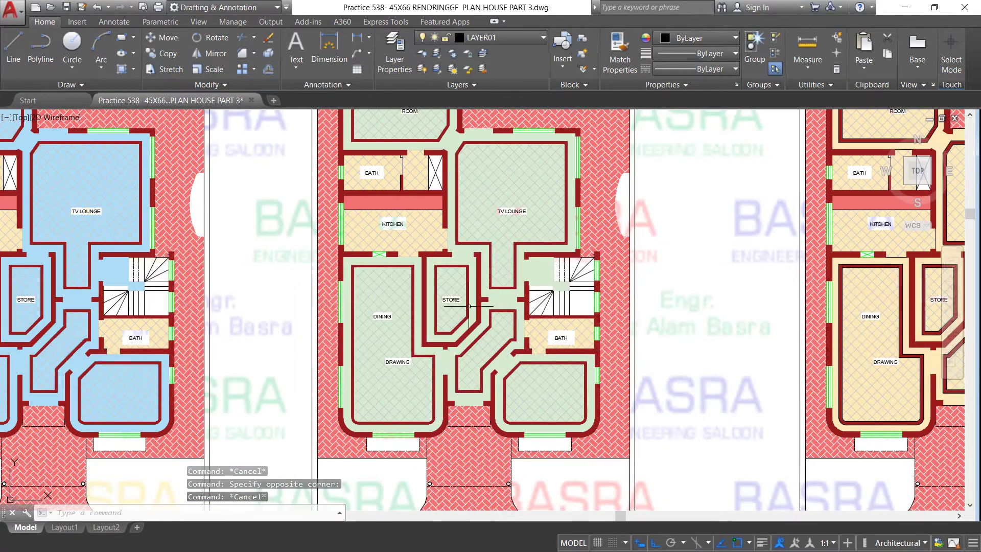
pyautogui.scroll(2, 415, 266)
# Set the kitchen and bath floor hatch pattern angle to 45°.
pyautogui.click(328, 193)
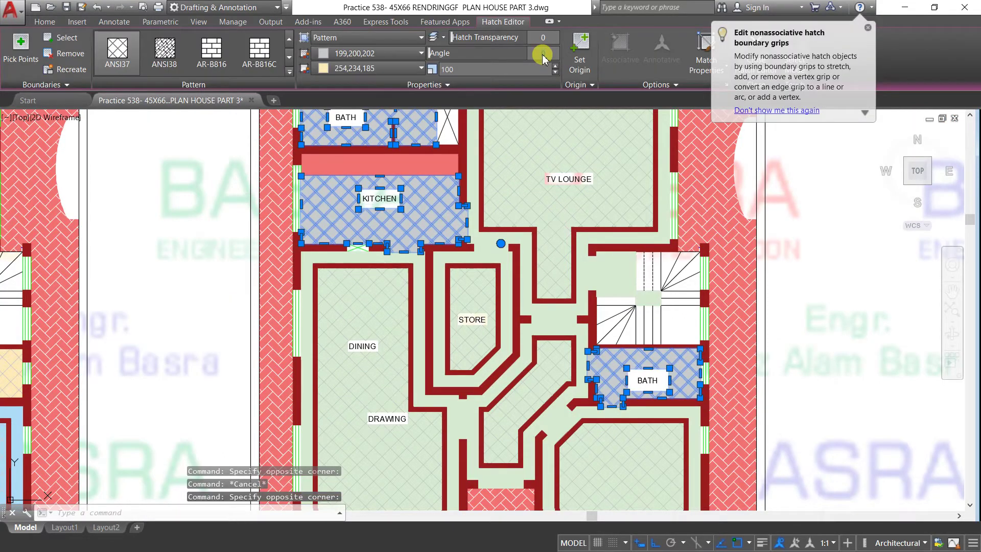
pyautogui.write('45')
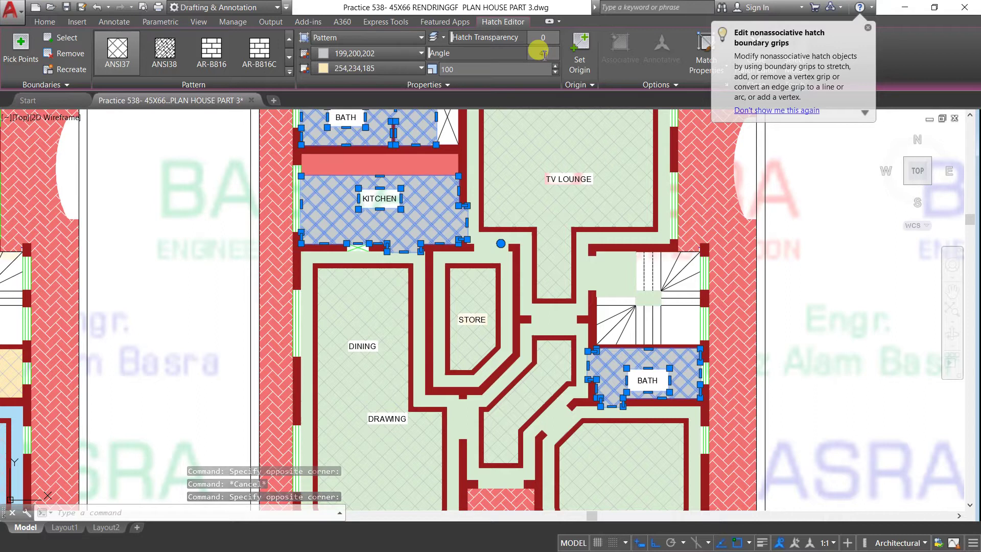
pyautogui.press('Return')
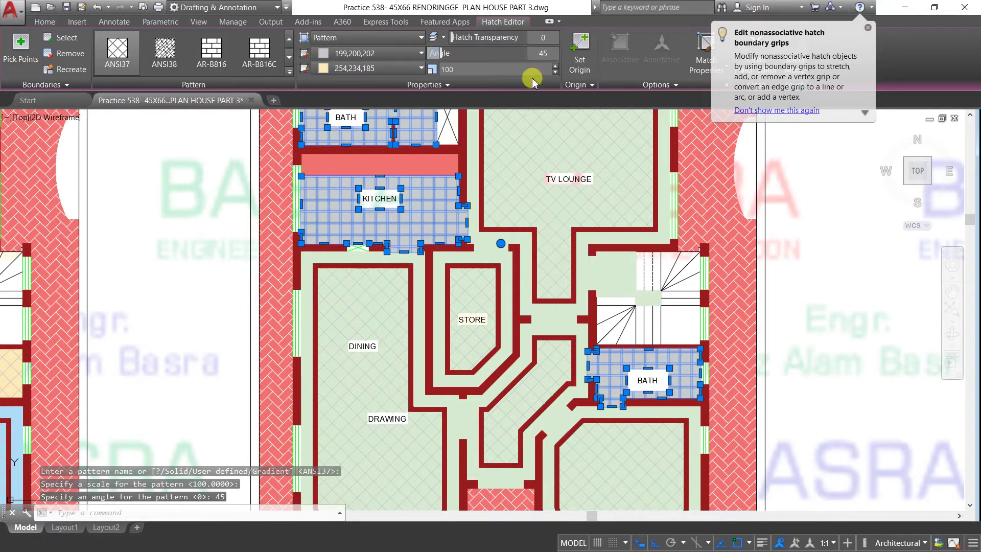
pyautogui.press('Escape')
# Recolour the red band in the kitchen light green 215,235,210.
pyautogui.scroll(2, 341, 188)
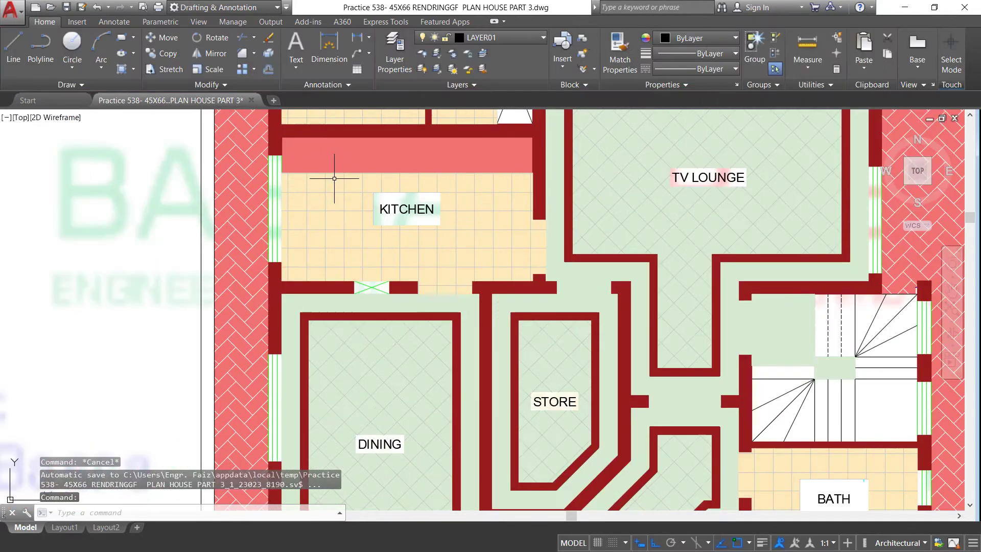
pyautogui.click(355, 159)
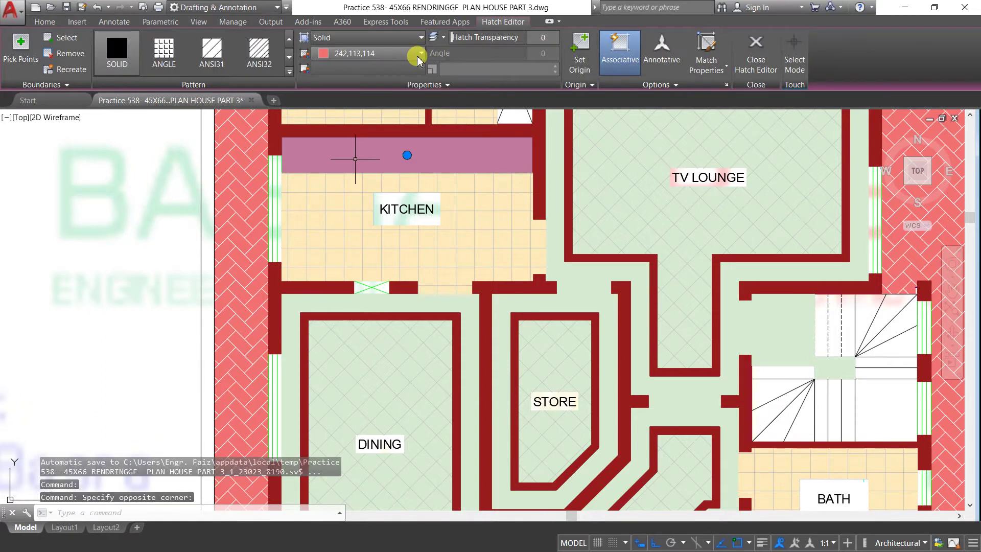
pyautogui.click(420, 54)
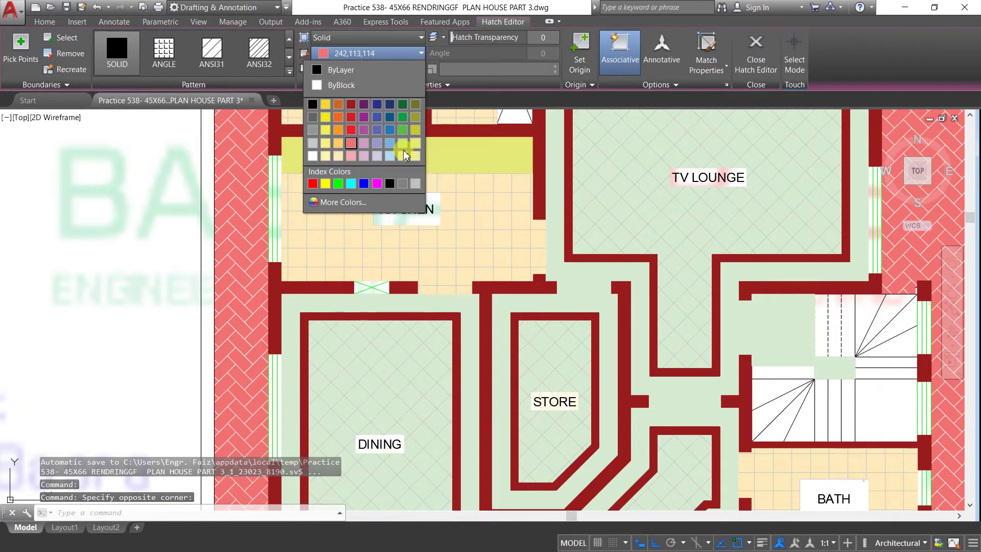
pyautogui.click(402, 160)
pyautogui.press('Escape')
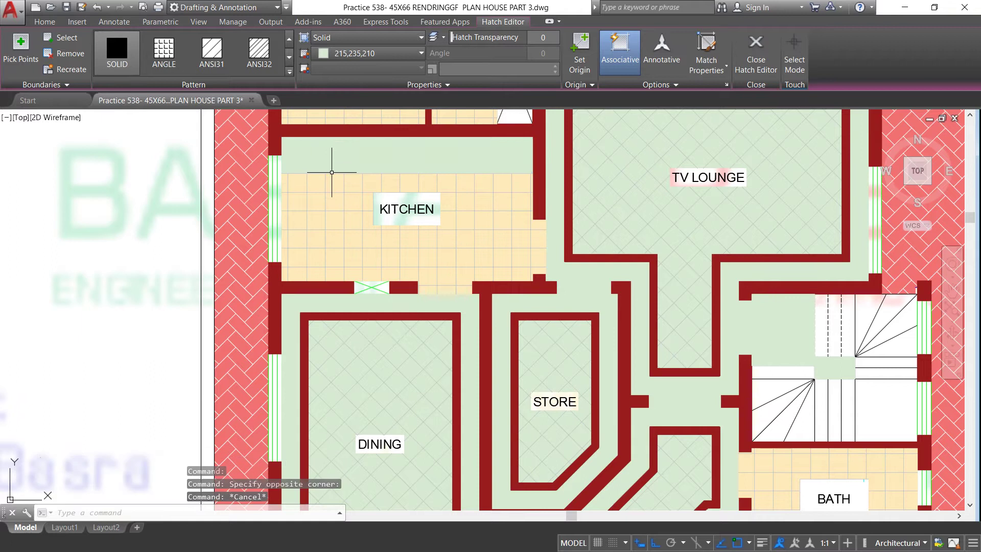
pyautogui.scroll(-2, 205, 164)
pyautogui.scroll(-2, 201, 166)
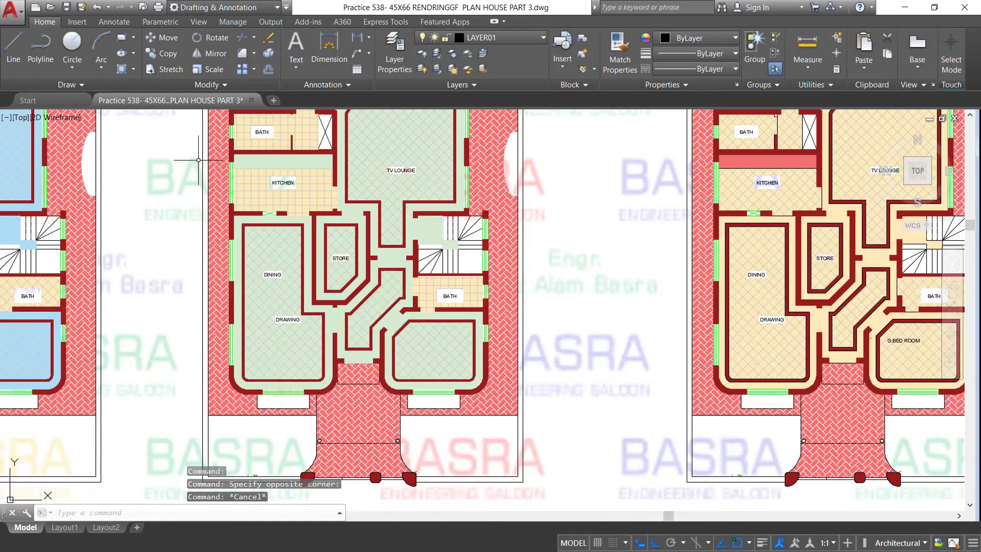
pyautogui.scroll(2, 198, 160)
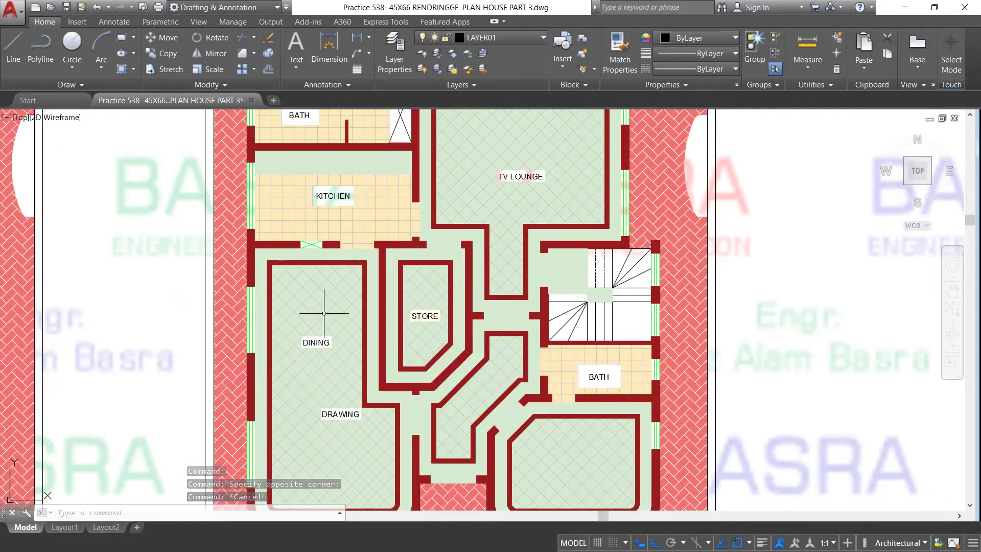
pyautogui.scroll(2, 346, 339)
pyautogui.scroll(-2, 220, 241)
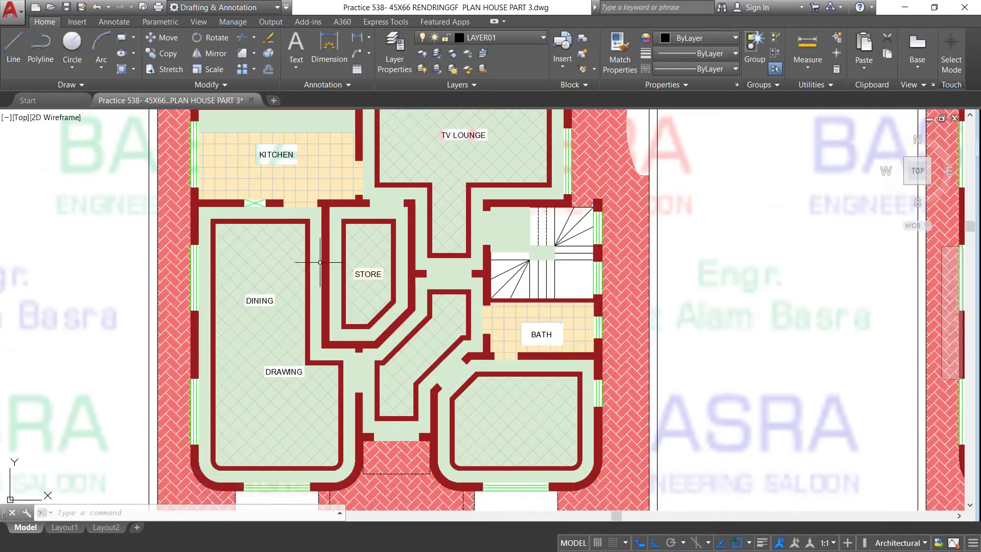
pyautogui.scroll(2, 385, 278)
pyautogui.scroll(-2, 307, 251)
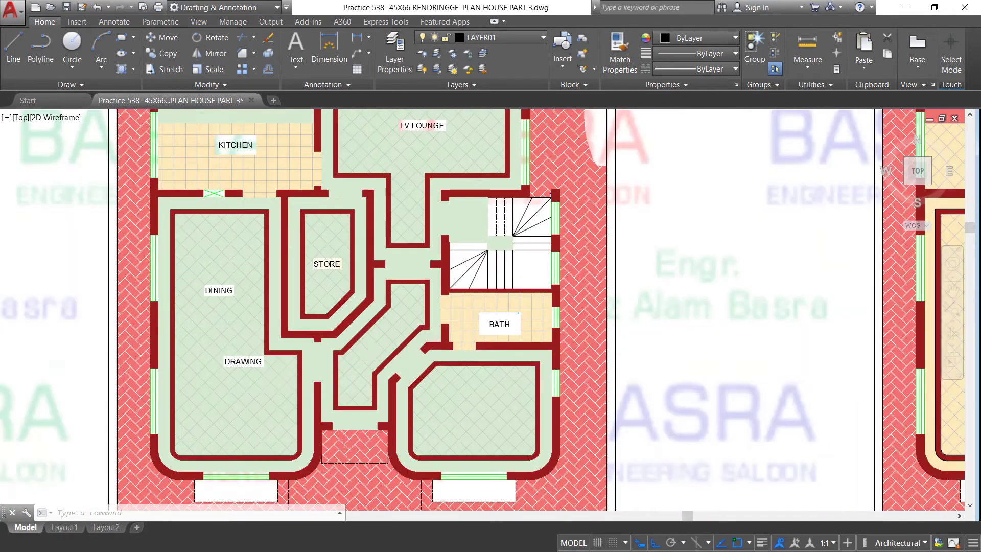
pyautogui.scroll(-2, 255, 244)
pyautogui.moveTo(255, 244)
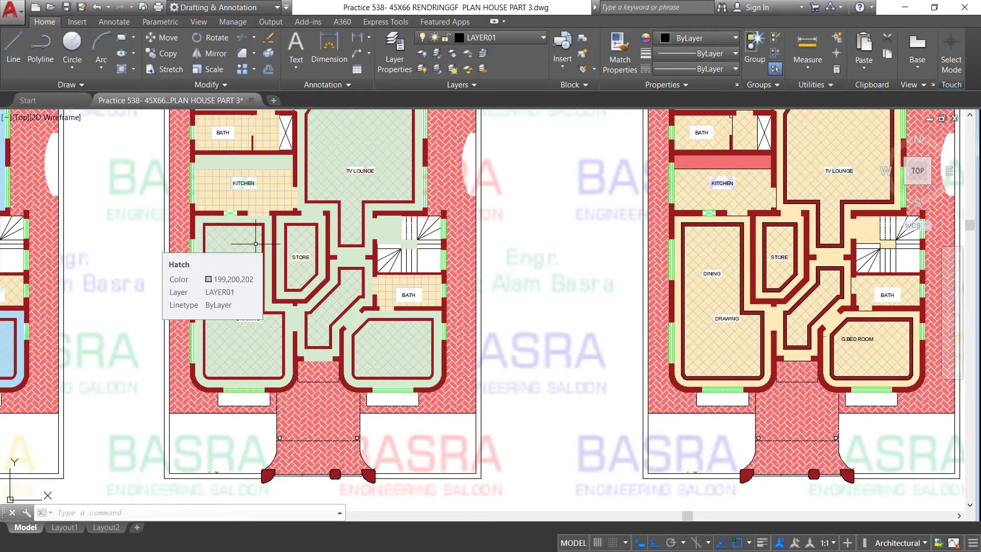
pyautogui.scroll(4, 291, 221)
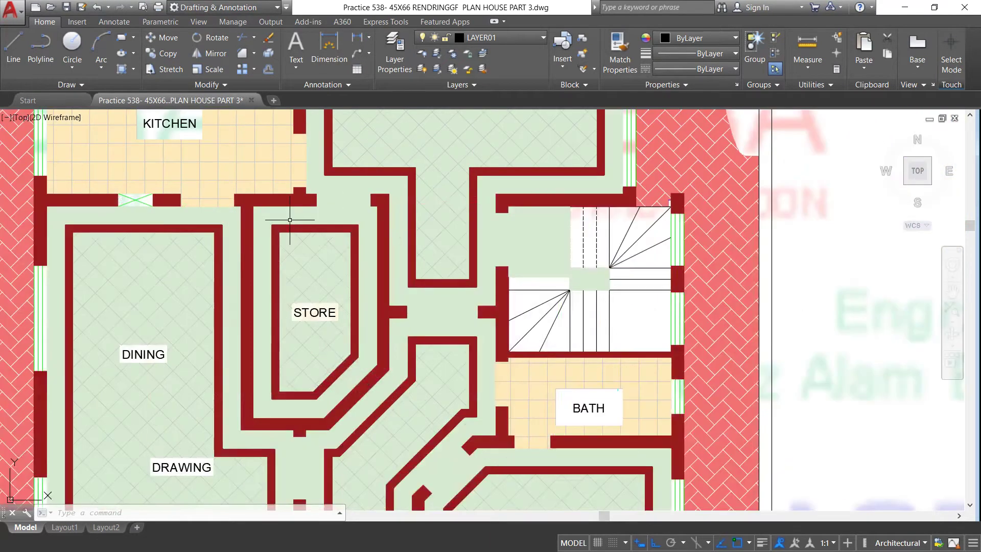
# Recolour the middle plan's wall hatch dark blue 41,49,137.
pyautogui.click(252, 201)
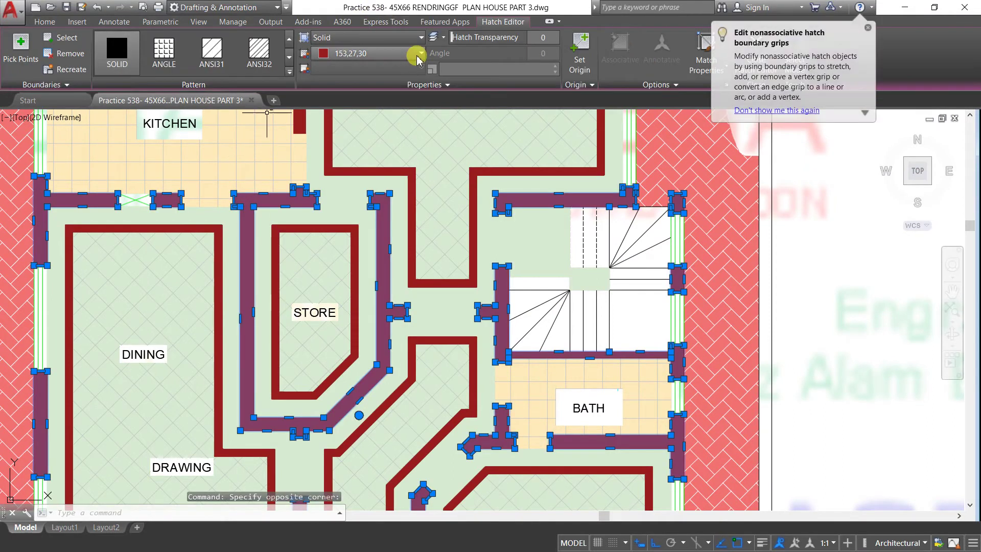
pyautogui.click(419, 55)
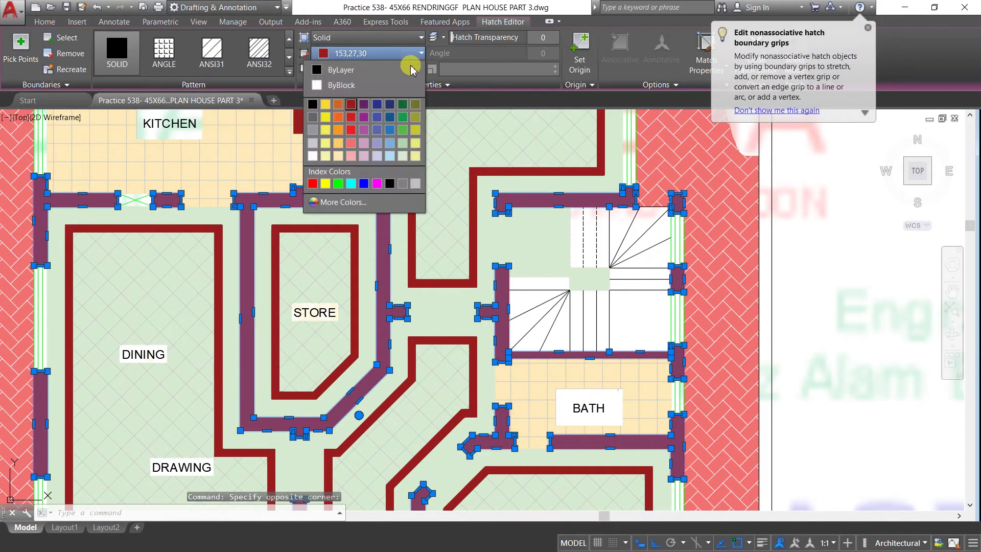
pyautogui.click(376, 105)
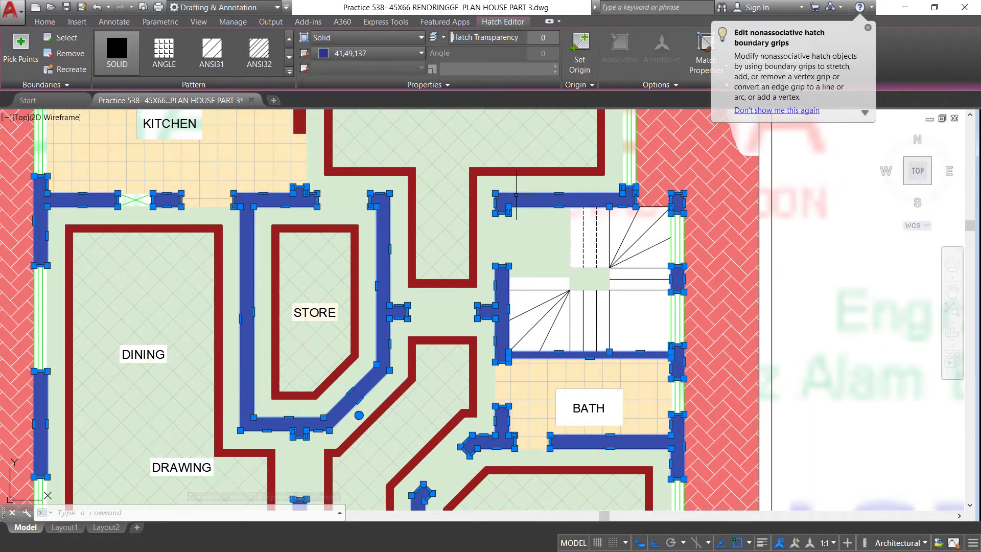
pyautogui.press('Escape')
pyautogui.scroll(-2, 280, 259)
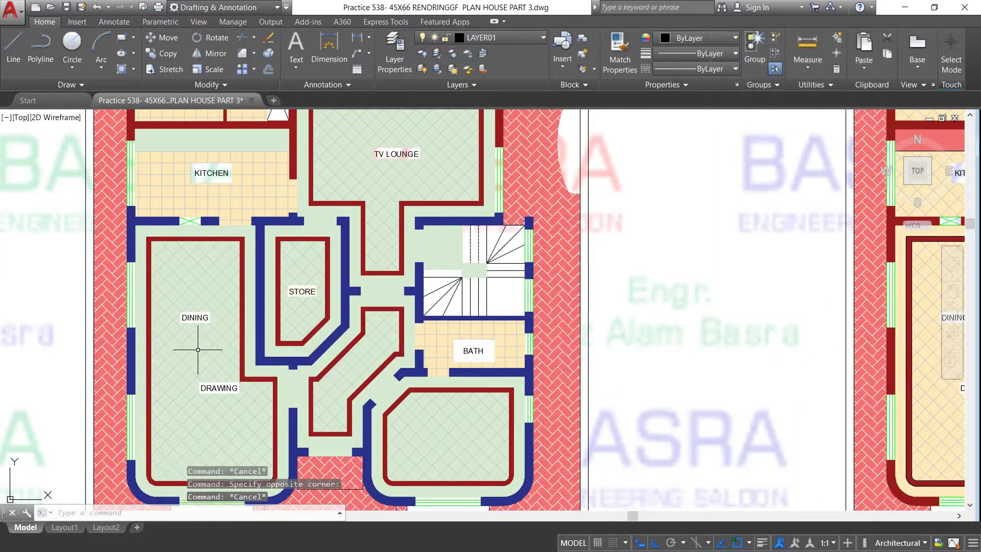
pyautogui.scroll(2, 212, 330)
pyautogui.scroll(-2, 454, 210)
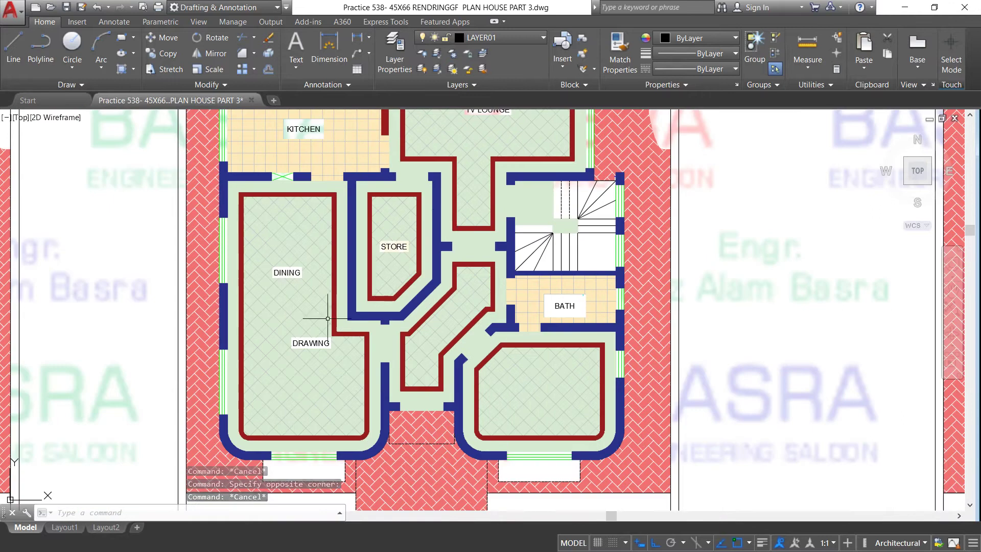
pyautogui.scroll(2, 343, 406)
pyautogui.scroll(-2, 340, 406)
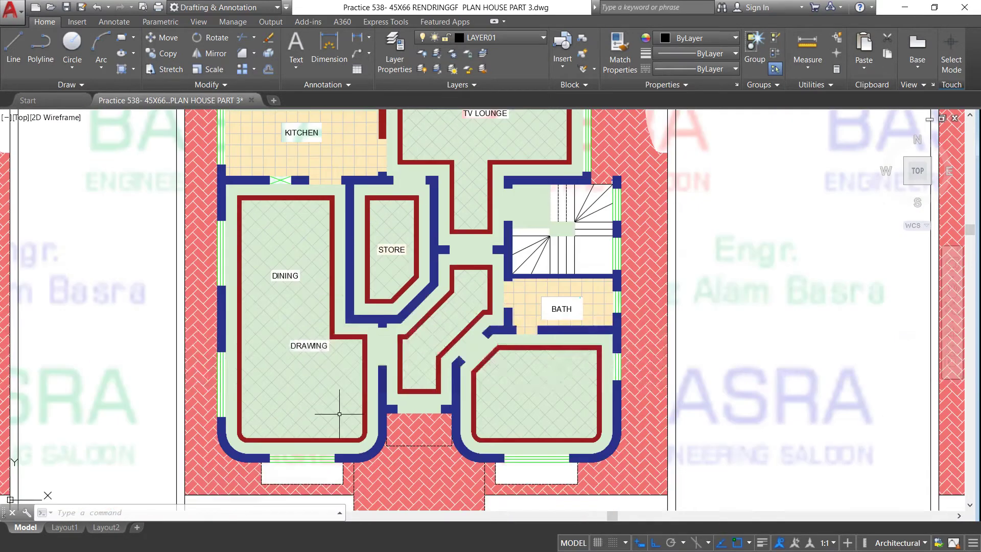
pyautogui.scroll(-2, 343, 406)
pyautogui.scroll(2, 293, 135)
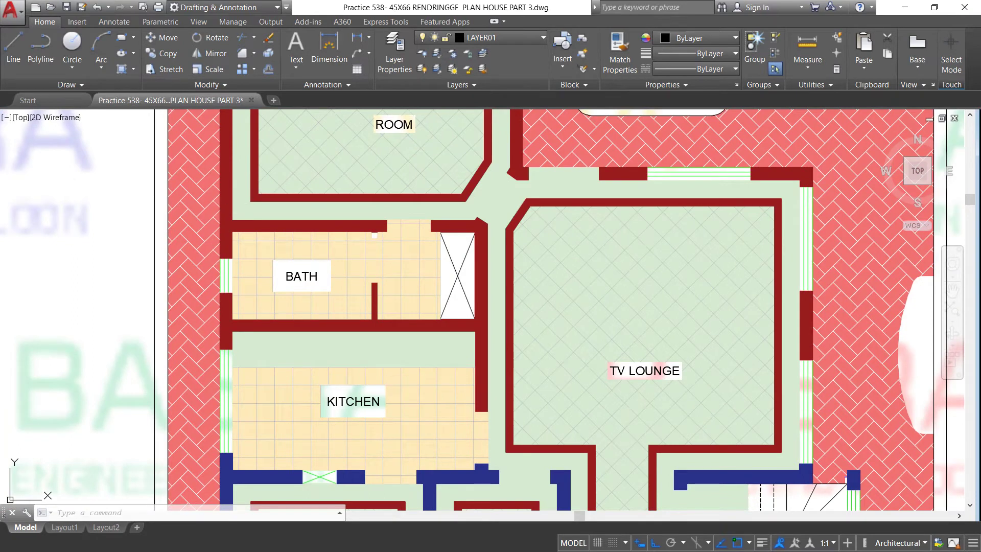
# Make the wall hatch around the room and bath dark blue 41,49,137 as well.
pyautogui.click(307, 225)
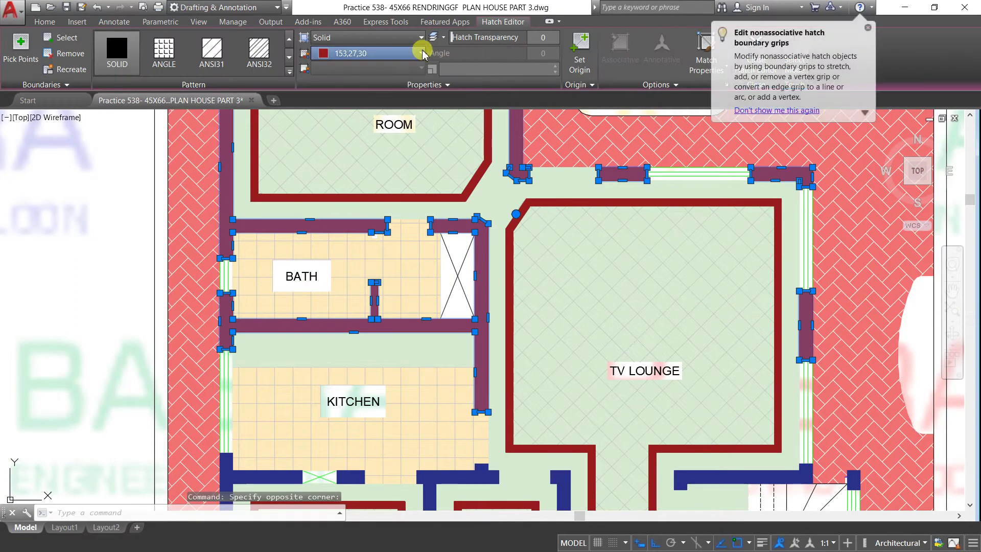
pyautogui.click(422, 53)
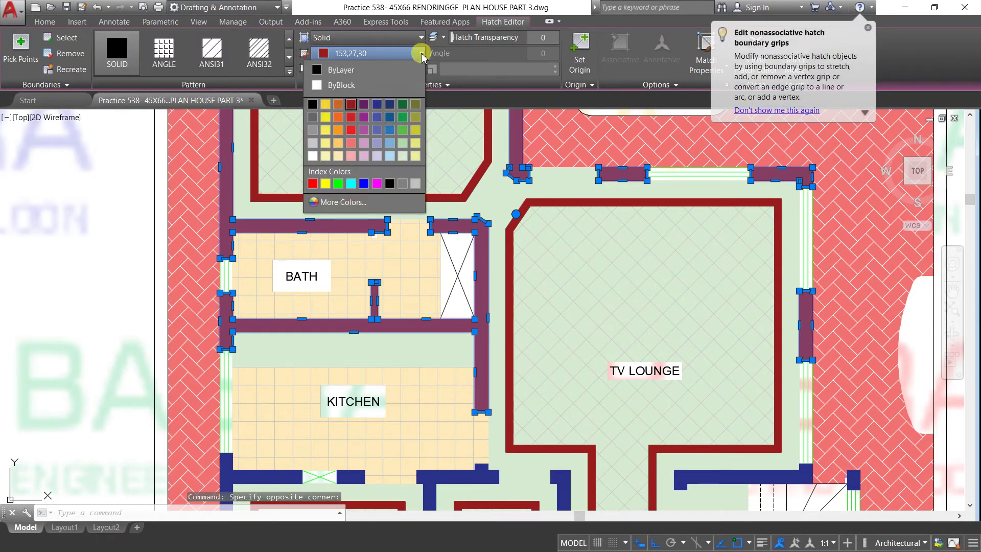
pyautogui.click(378, 107)
pyautogui.press('Escape')
pyautogui.scroll(-2, 226, 254)
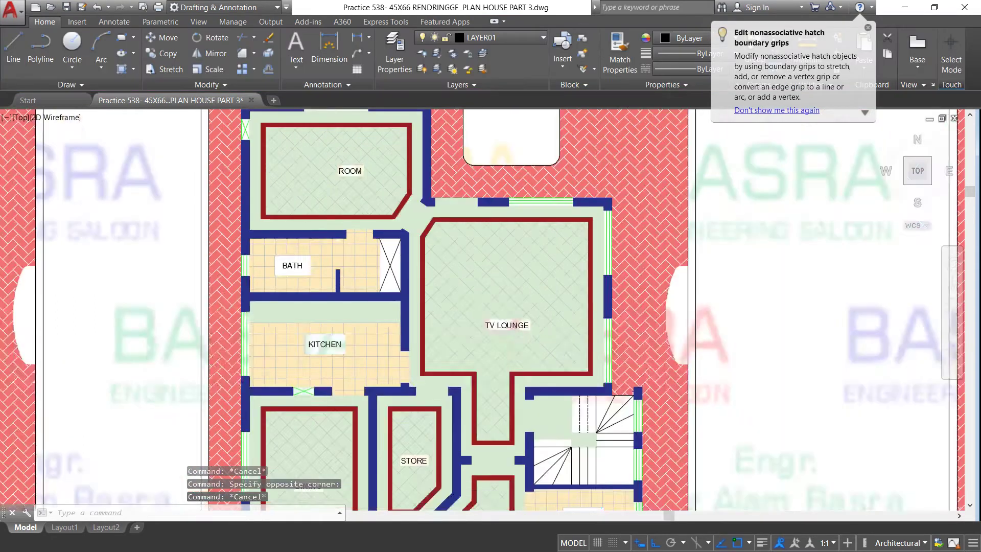
pyautogui.scroll(-2, 227, 254)
pyautogui.scroll(2, 263, 226)
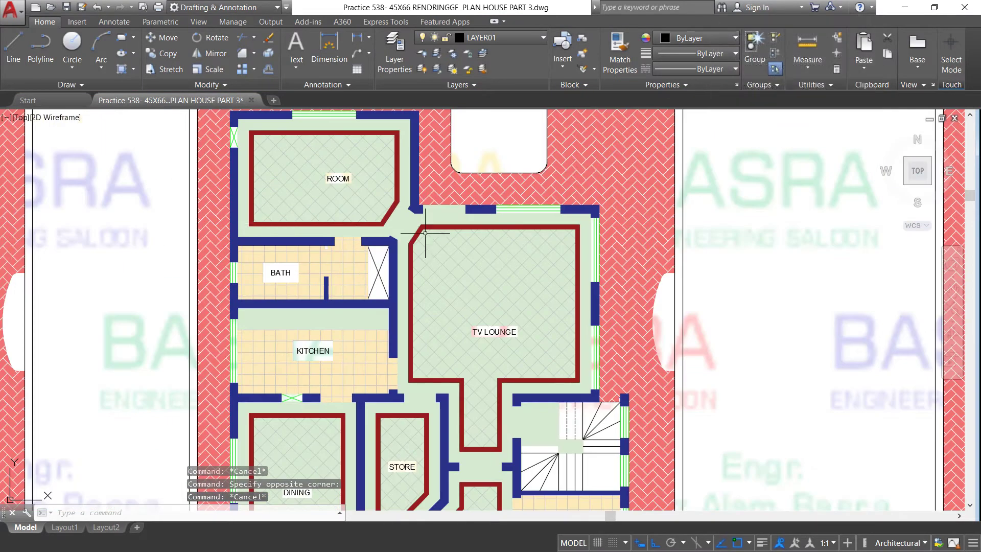
pyautogui.scroll(2, 393, 216)
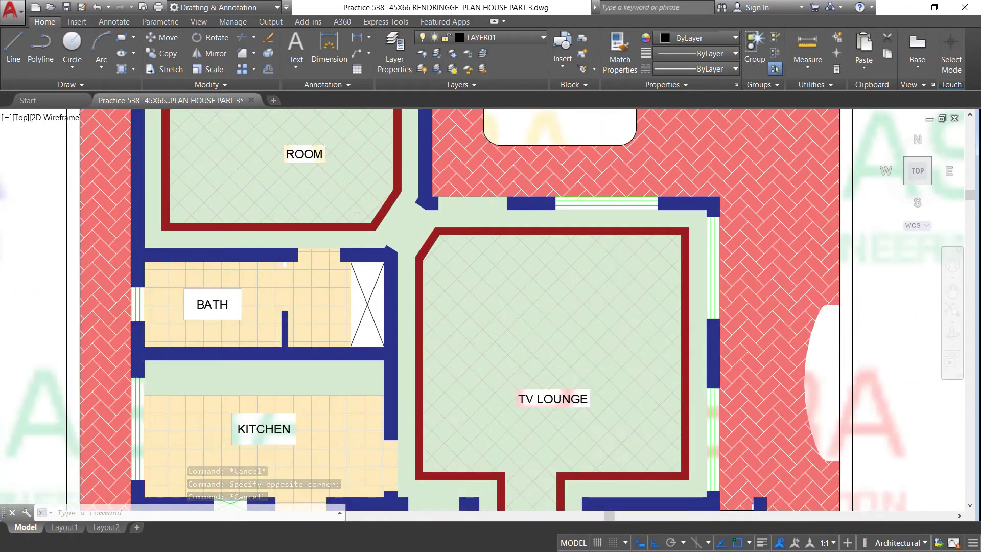
pyautogui.scroll(-2, 399, 215)
pyautogui.scroll(2, 284, 115)
pyautogui.scroll(2, 276, 120)
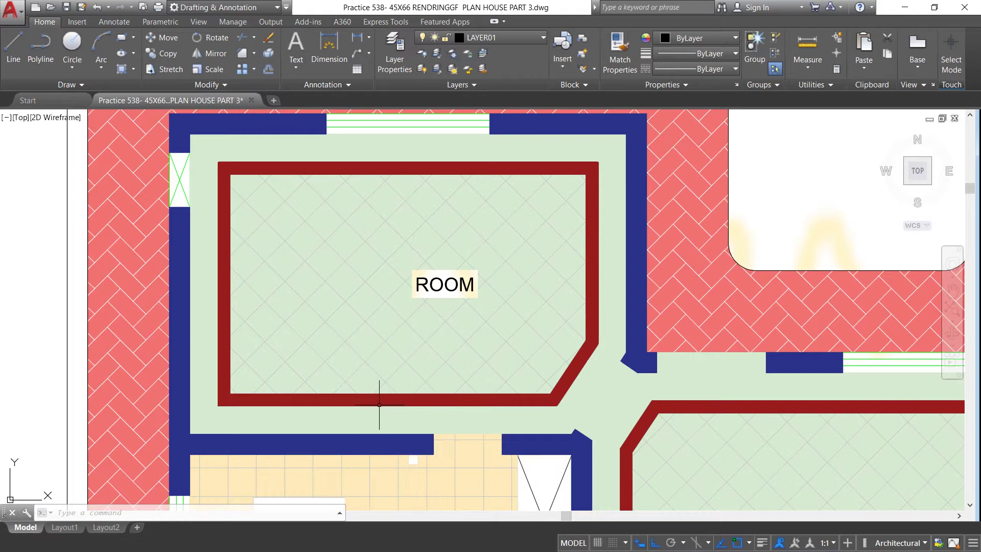
pyautogui.scroll(-2, 382, 322)
pyautogui.scroll(2, 433, 408)
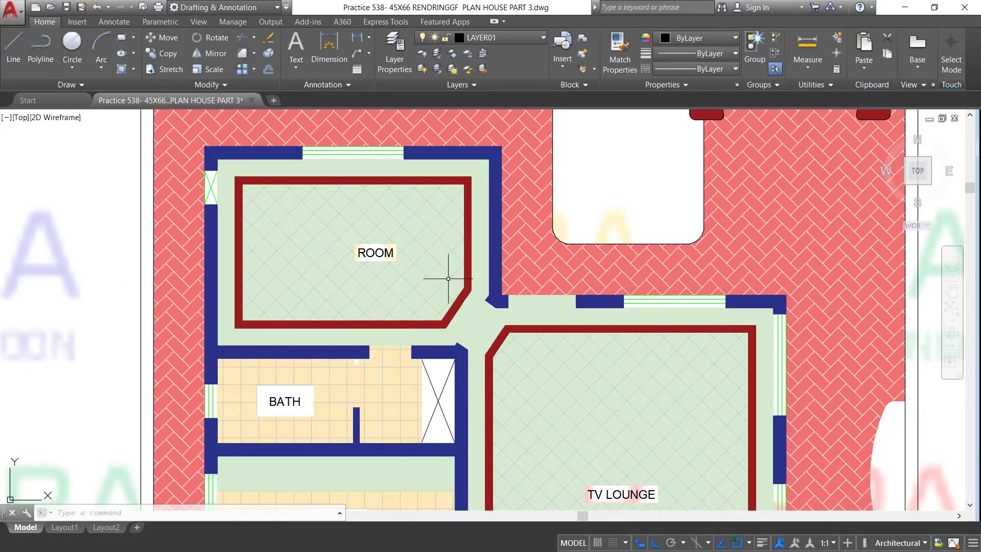
pyautogui.scroll(2, 434, 275)
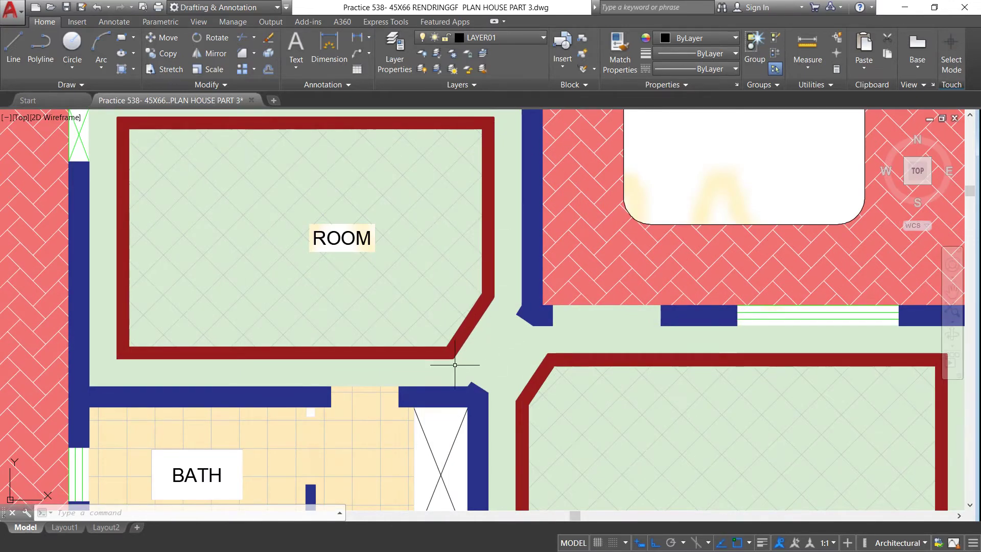
pyautogui.scroll(4, 457, 359)
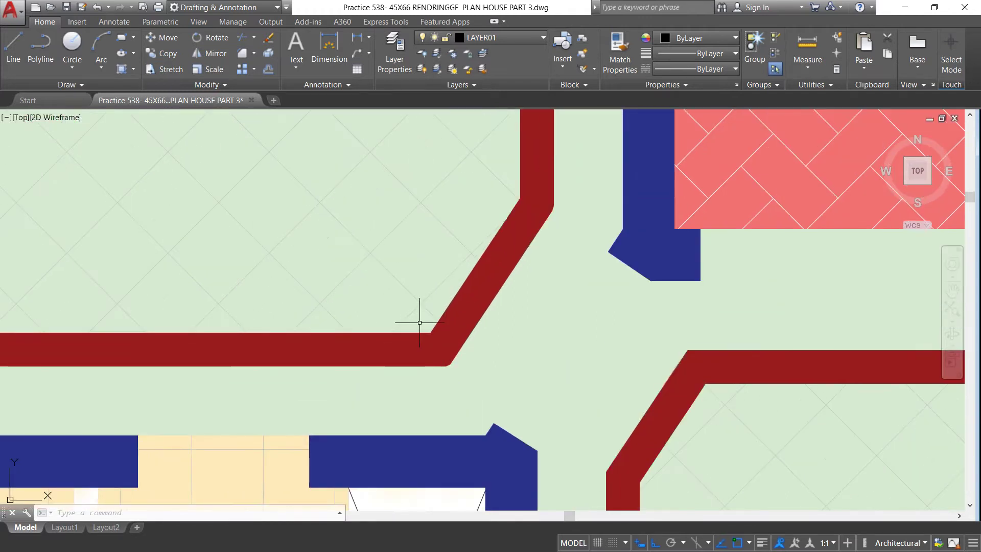
pyautogui.scroll(-2, 334, 230)
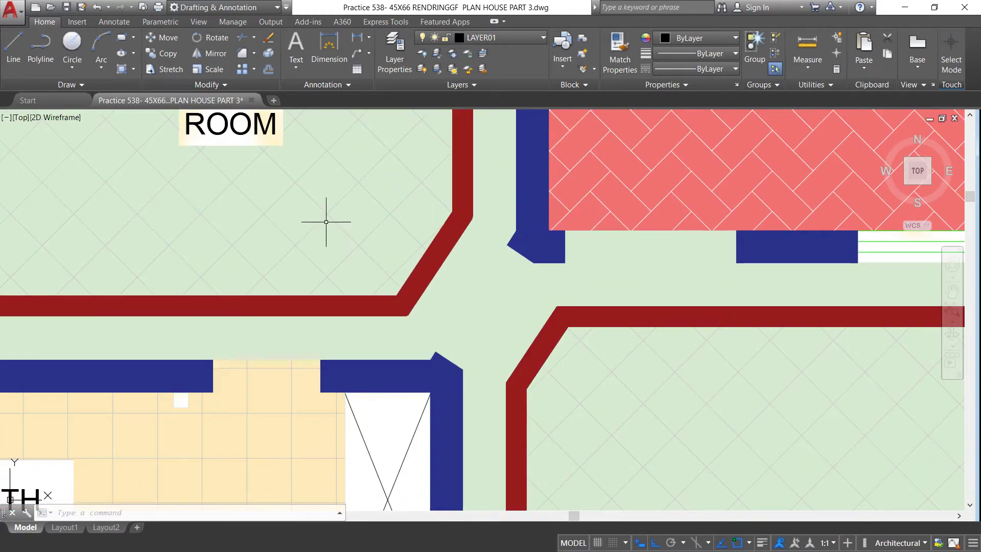
pyautogui.scroll(-4, 326, 221)
pyautogui.scroll(-2, 326, 222)
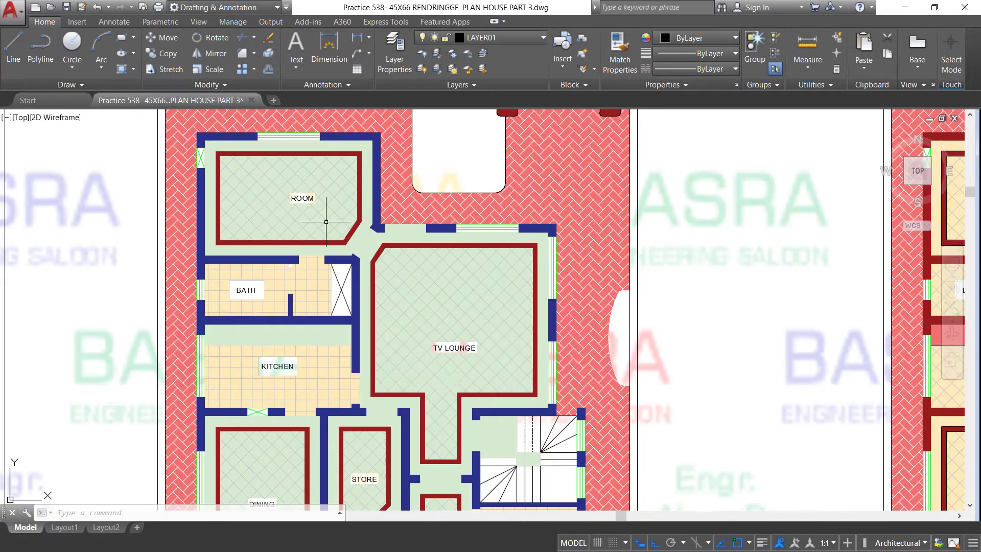
pyautogui.scroll(-3, 327, 222)
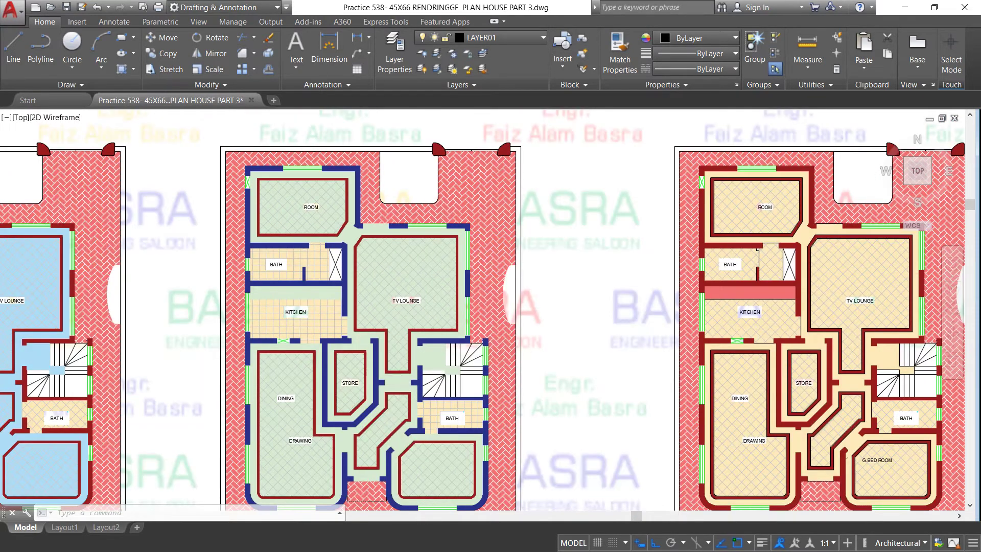
pyautogui.scroll(5, 450, 329)
pyautogui.scroll(4, 308, 284)
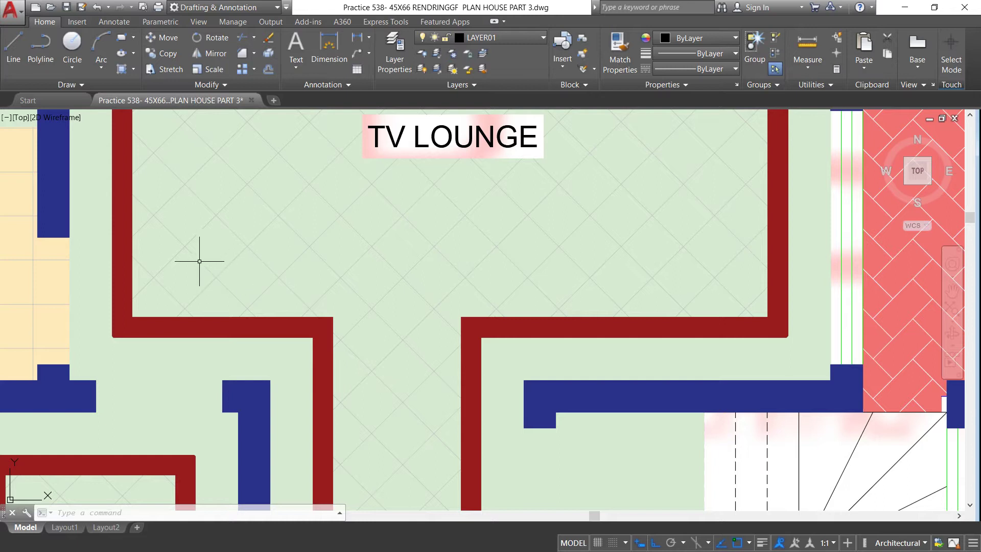
pyautogui.scroll(2, 199, 262)
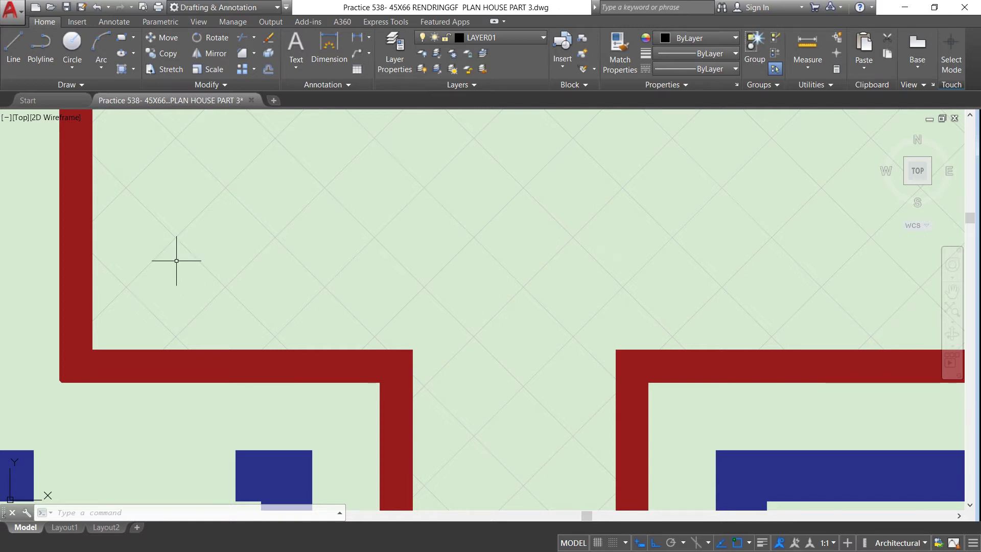
pyautogui.scroll(-4, 177, 261)
pyautogui.scroll(-2, 287, 241)
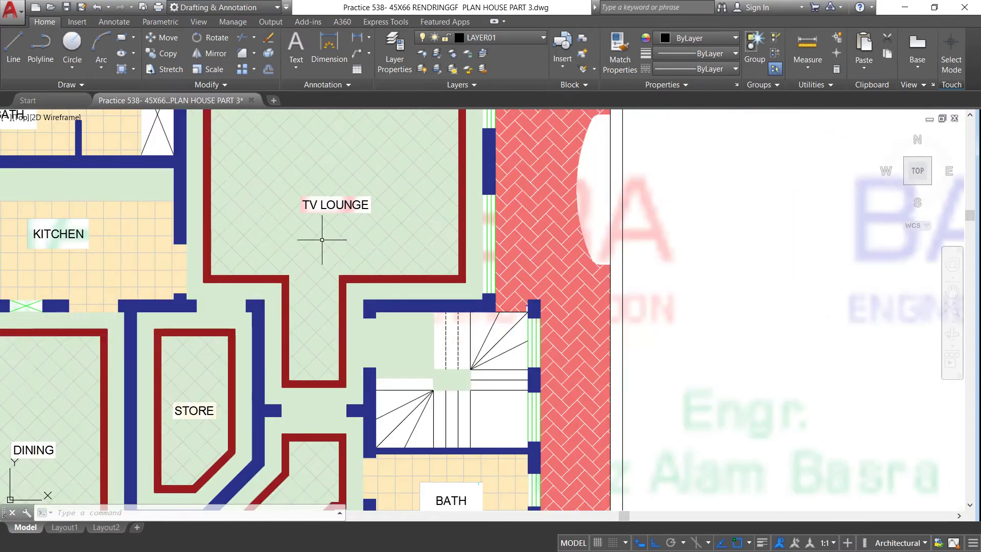
pyautogui.scroll(-5, 322, 239)
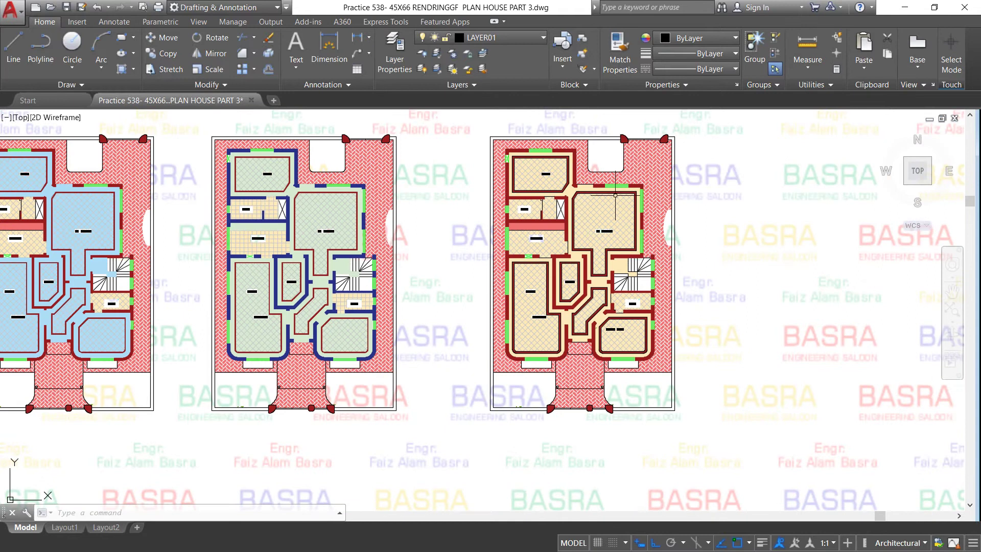
pyautogui.scroll(2, 608, 173)
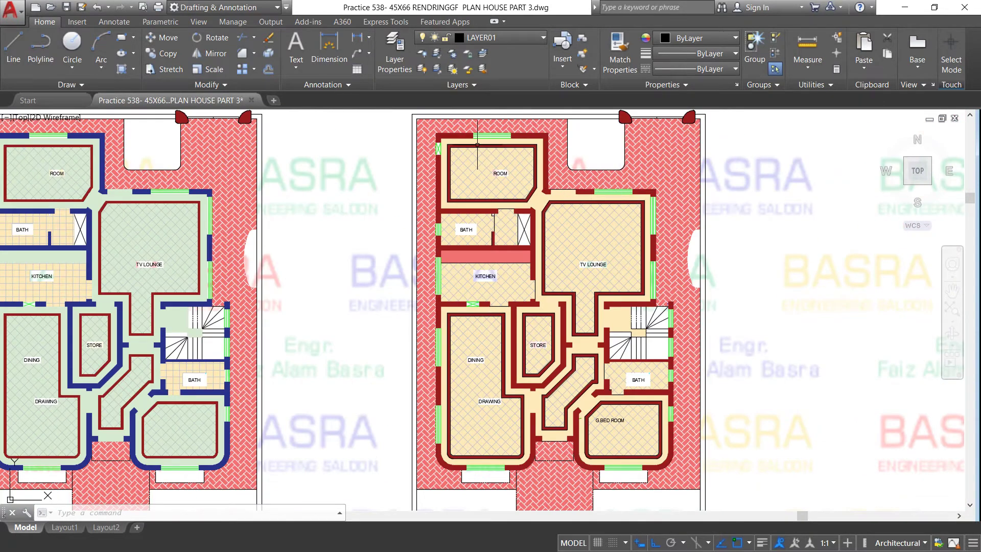
pyautogui.scroll(-2, 477, 145)
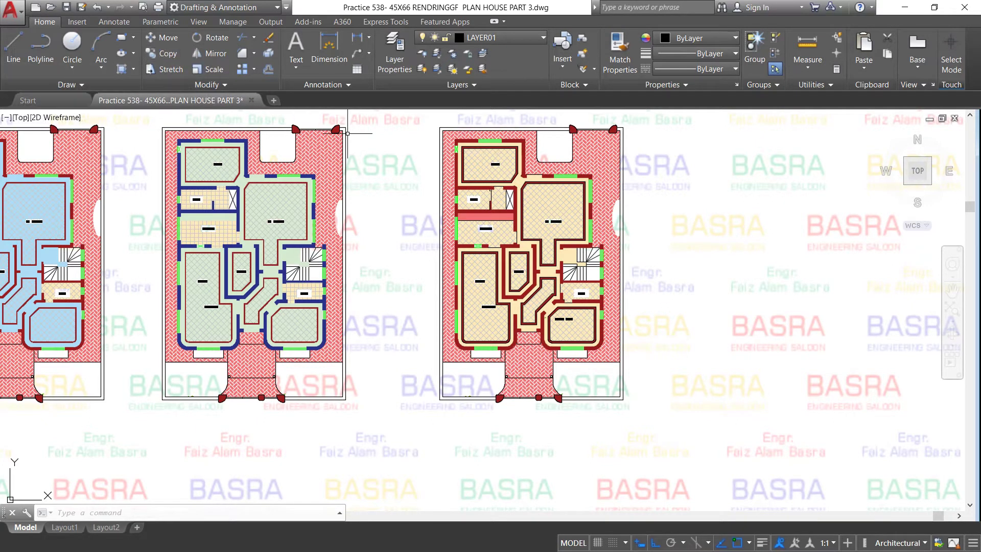
# Copy the blue-walled middle plan to a spot right of the red-walled plan.
pyautogui.click(162, 53)
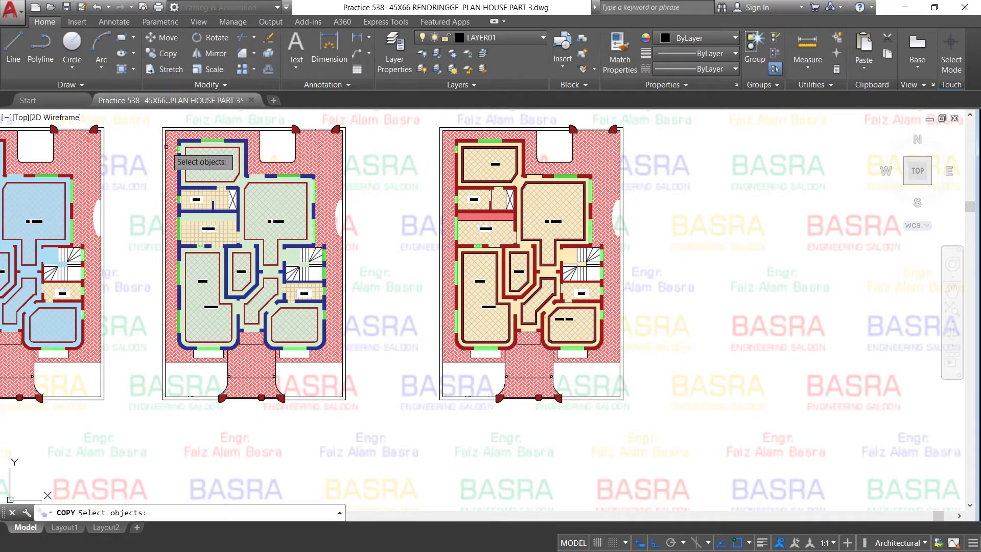
pyautogui.click(146, 119)
pyautogui.click(379, 443)
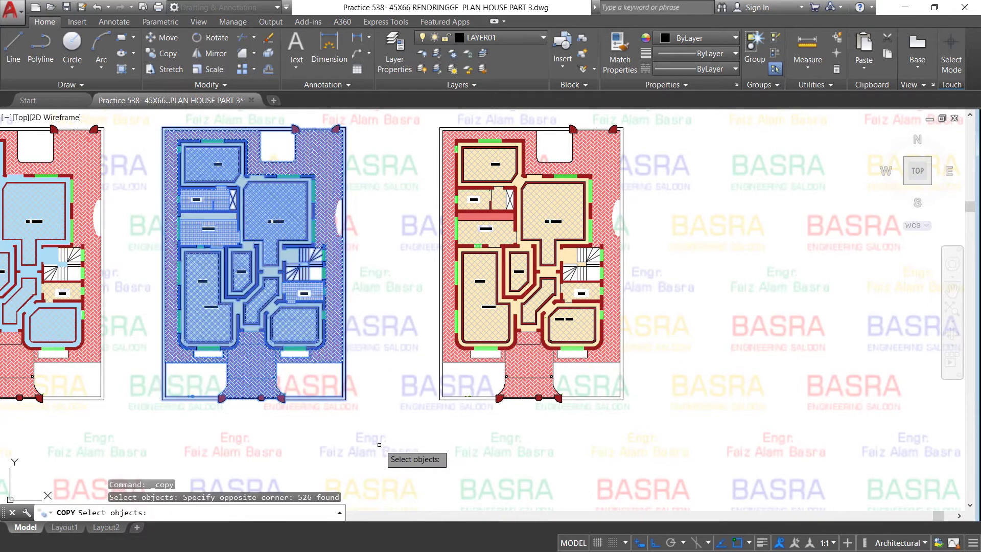
pyautogui.click(250, 447)
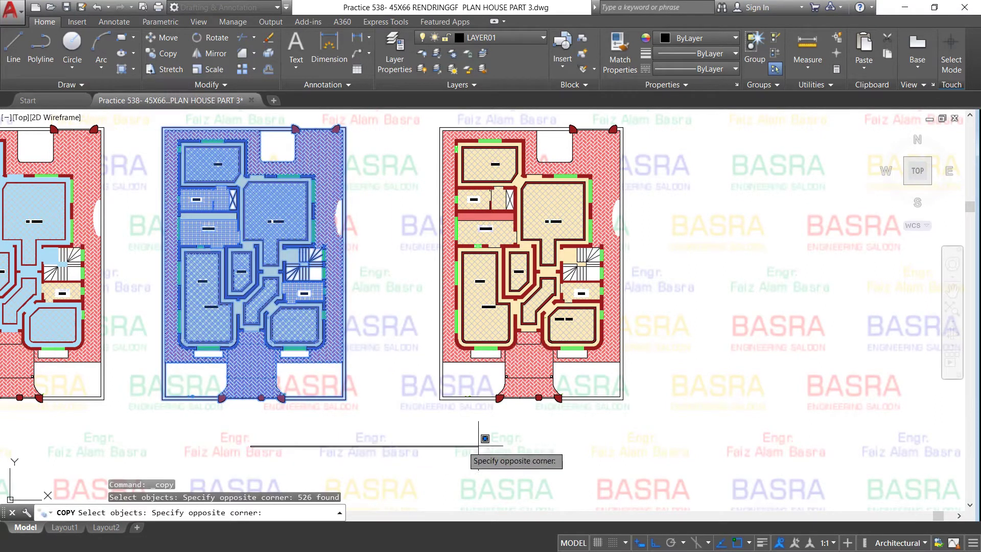
pyautogui.click(268, 445)
pyautogui.press('Return')
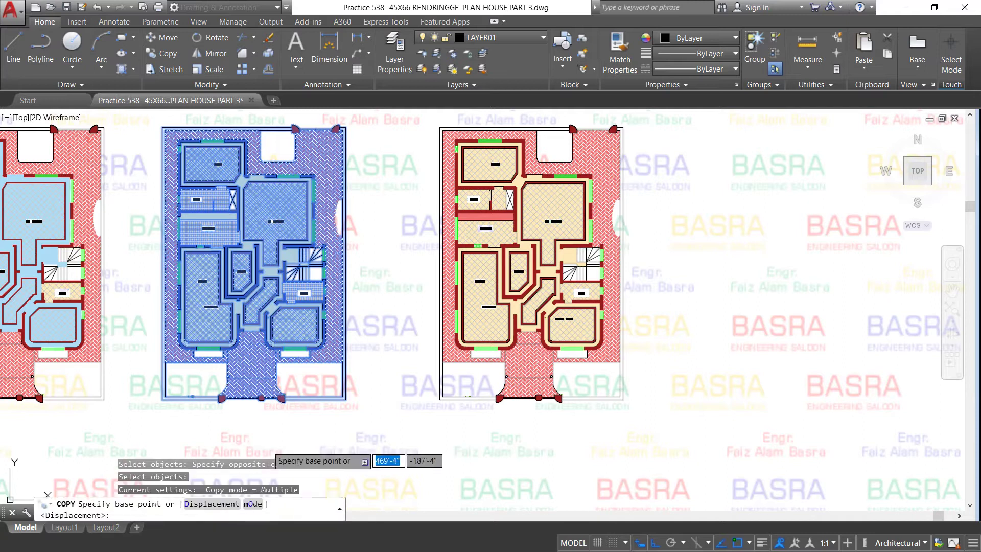
pyautogui.click(268, 445)
pyautogui.click(776, 437)
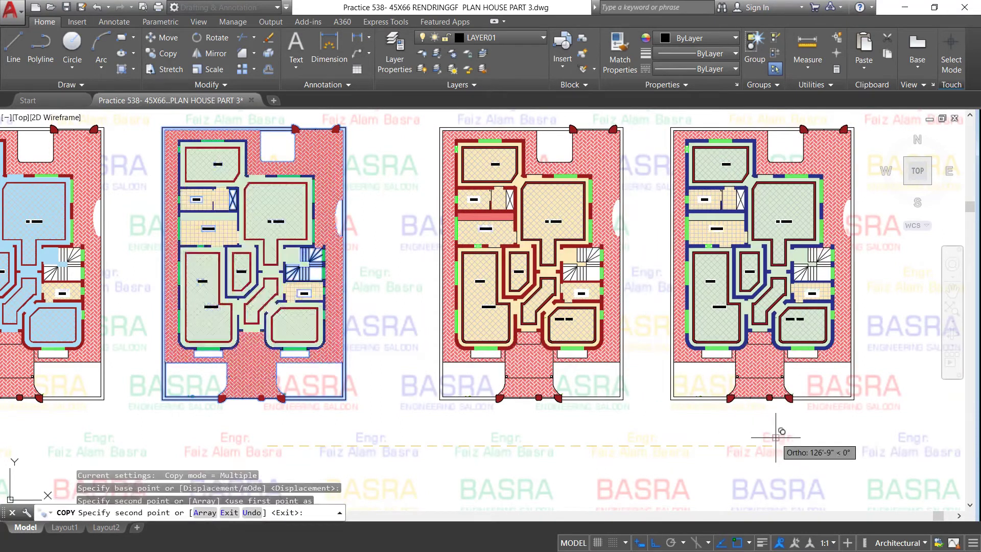
pyautogui.scroll(-2, 414, 450)
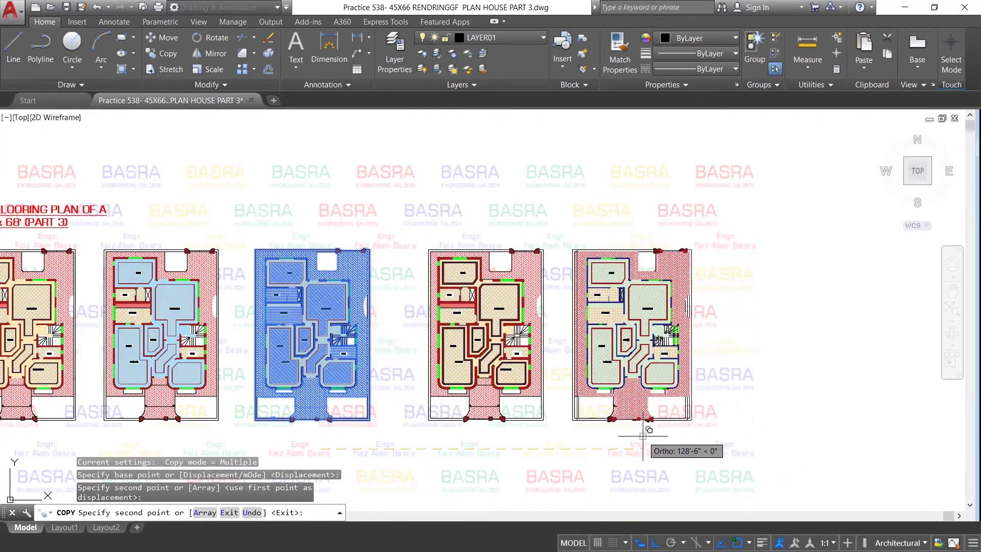
pyautogui.press('Escape')
pyautogui.scroll(4, 656, 281)
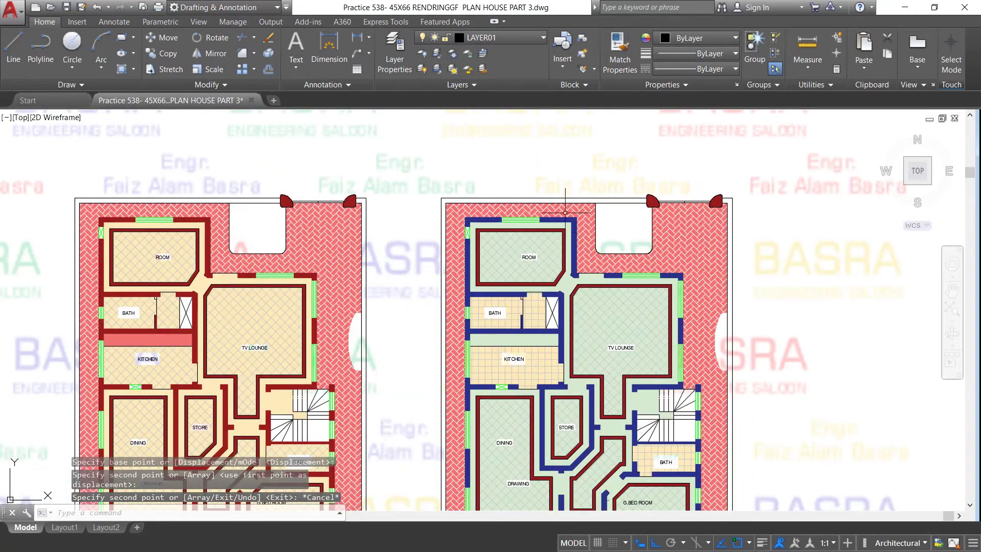
pyautogui.scroll(4, 565, 212)
pyautogui.scroll(2, 472, 258)
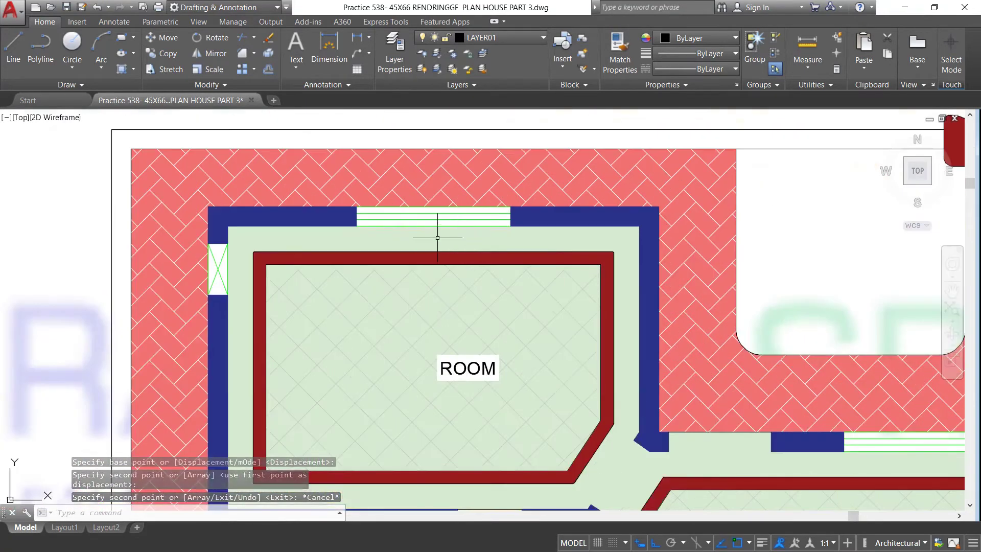
# Change the new copy's corridor floor hatch from light green to pink 247,171,174.
pyautogui.click(437, 234)
pyautogui.click(420, 52)
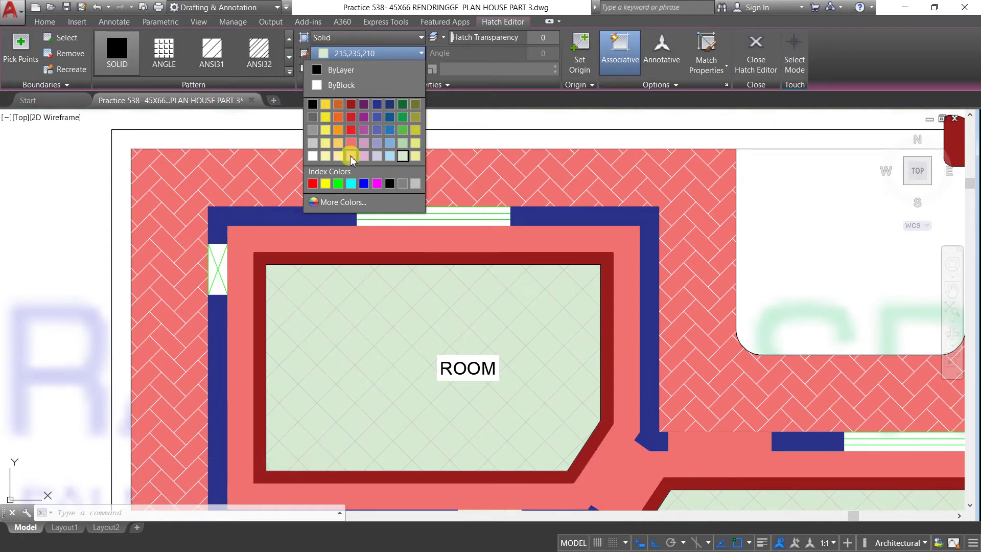
pyautogui.click(351, 156)
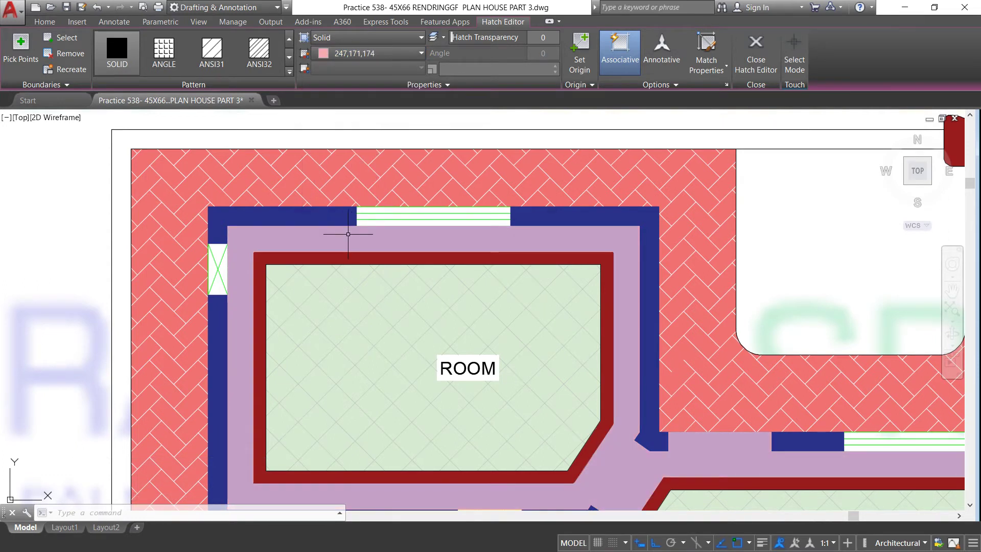
pyautogui.rightClick(349, 234)
pyautogui.click(276, 248)
pyautogui.press('Escape')
pyautogui.scroll(-2, 367, 205)
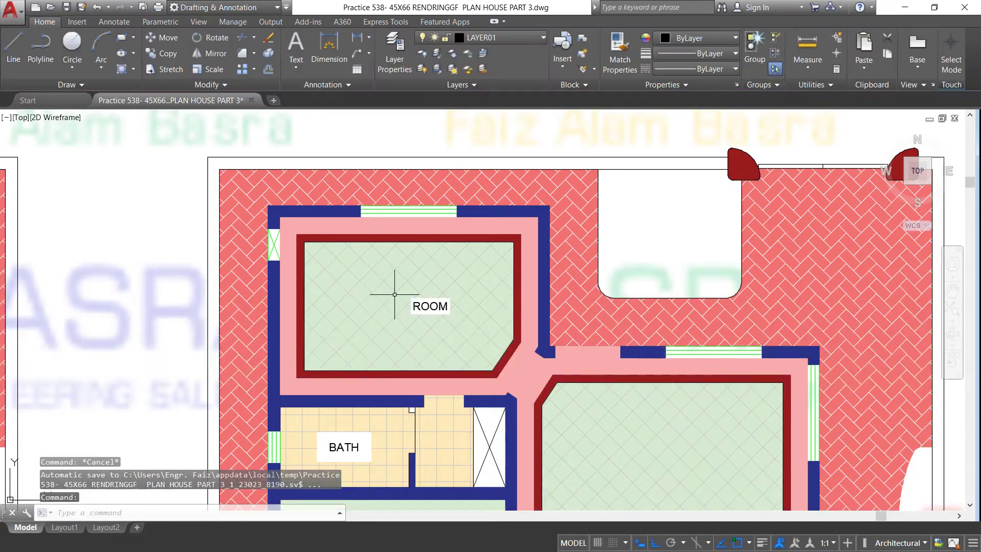
pyautogui.scroll(-3, 389, 184)
pyautogui.scroll(-1, 390, 180)
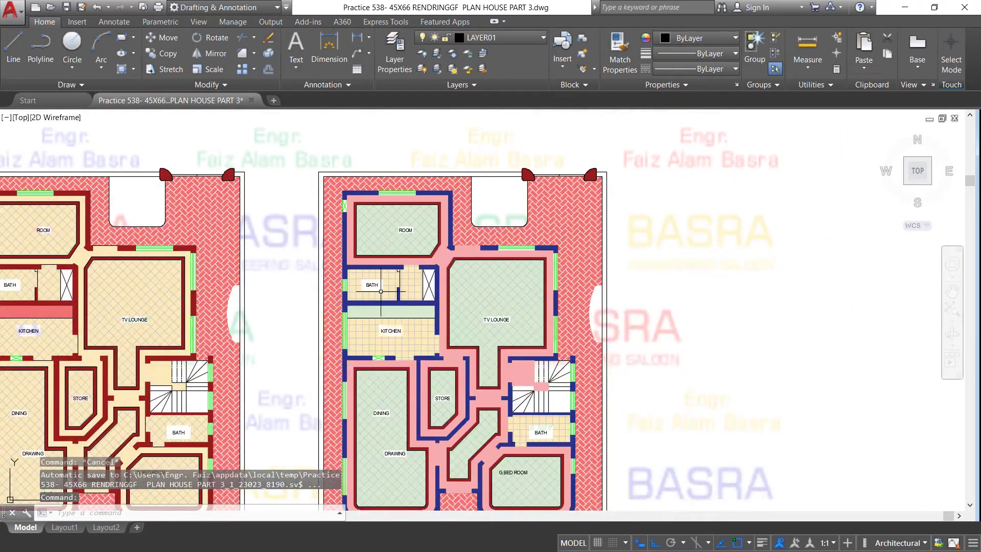
pyautogui.scroll(4, 379, 354)
pyautogui.scroll(-3, 386, 390)
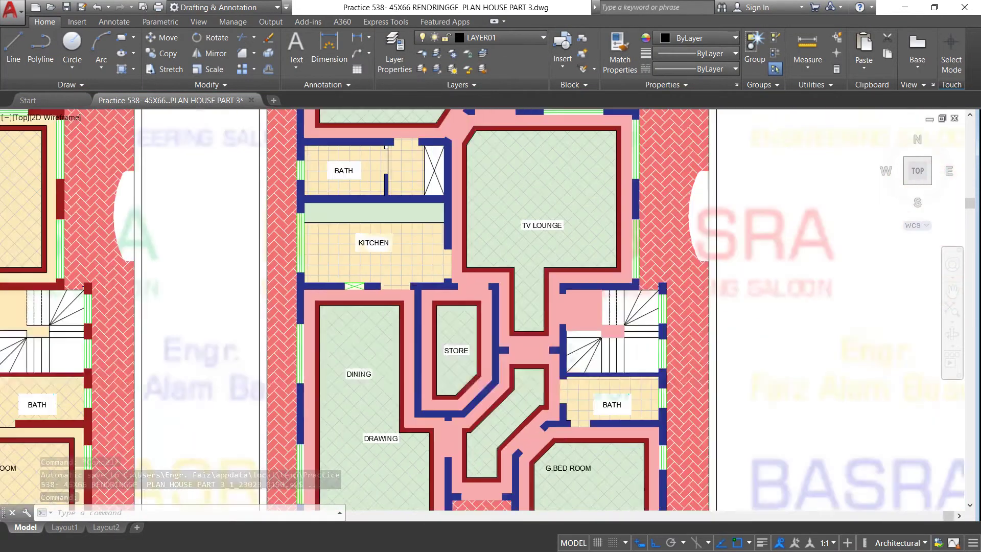
pyautogui.scroll(-1, 357, 289)
pyautogui.scroll(2, 358, 288)
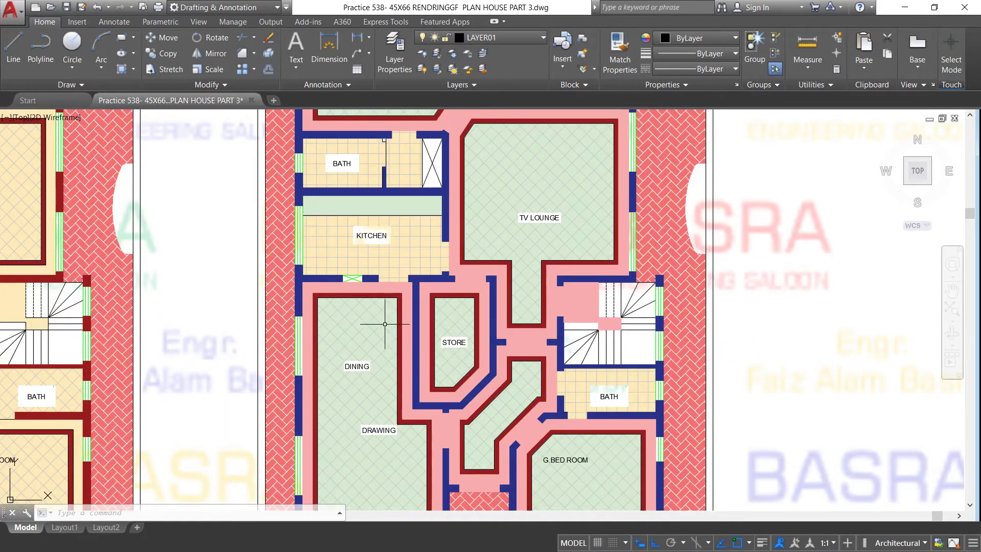
pyautogui.scroll(-2, 393, 343)
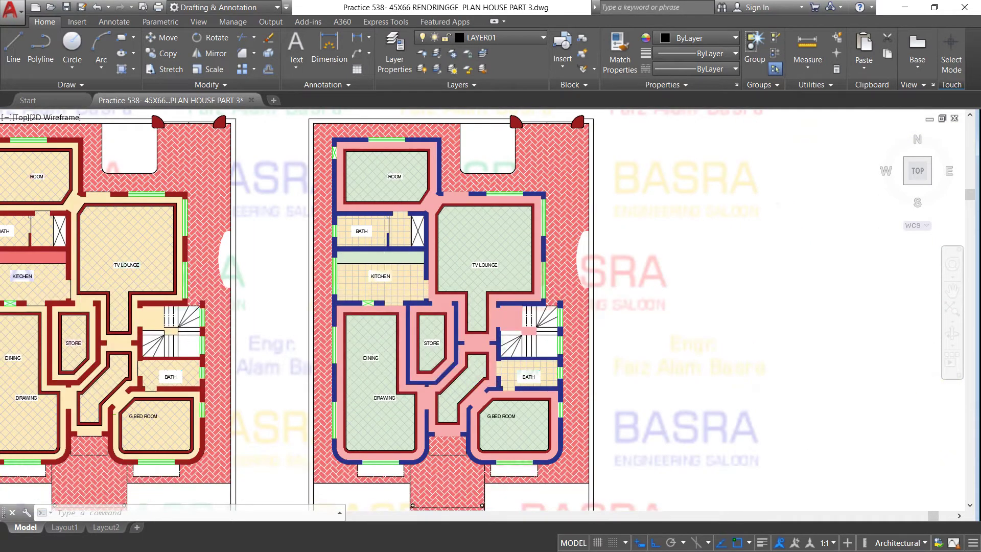
pyautogui.scroll(2, 361, 165)
# Give the right copy's room floor hatches a pink 247,171,174 background.
pyautogui.click(363, 163)
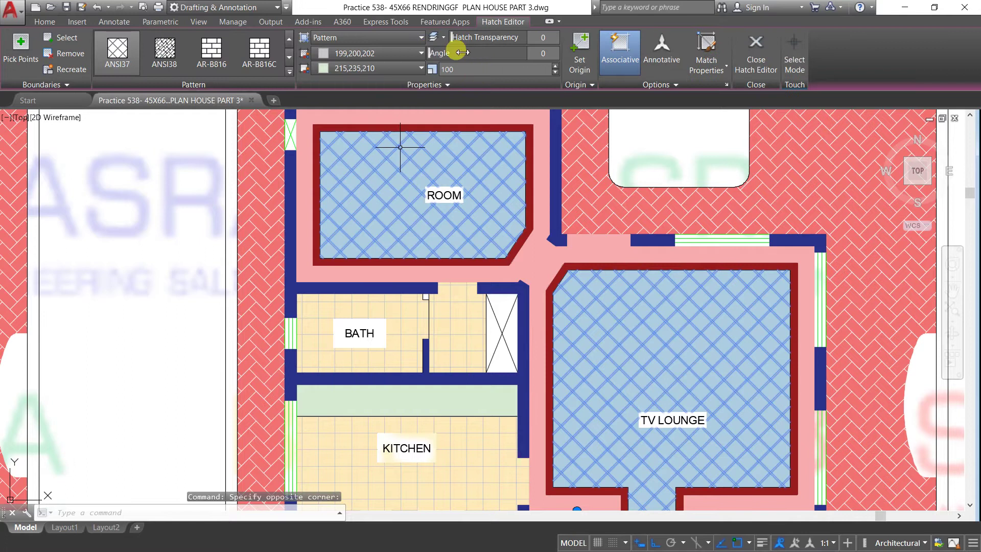
pyautogui.click(421, 69)
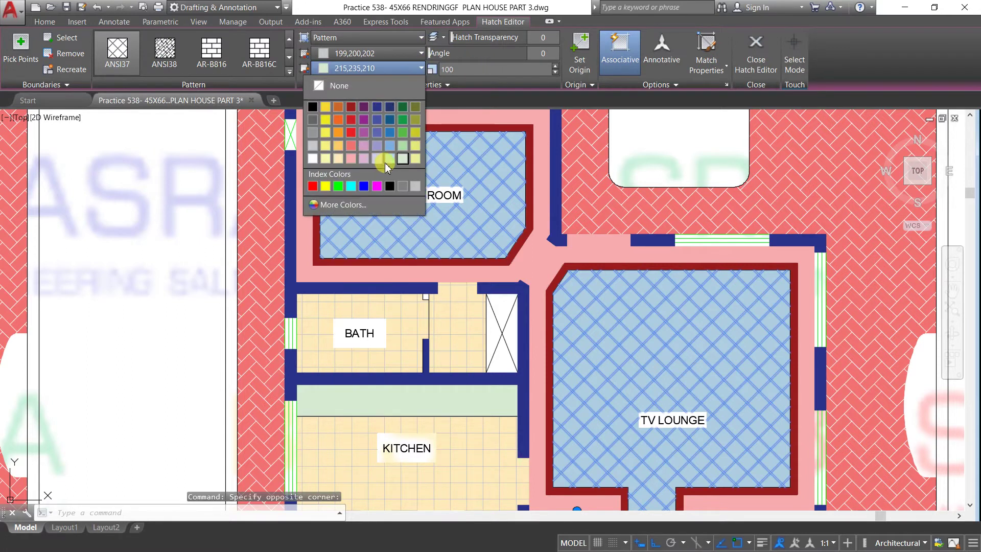
pyautogui.click(351, 159)
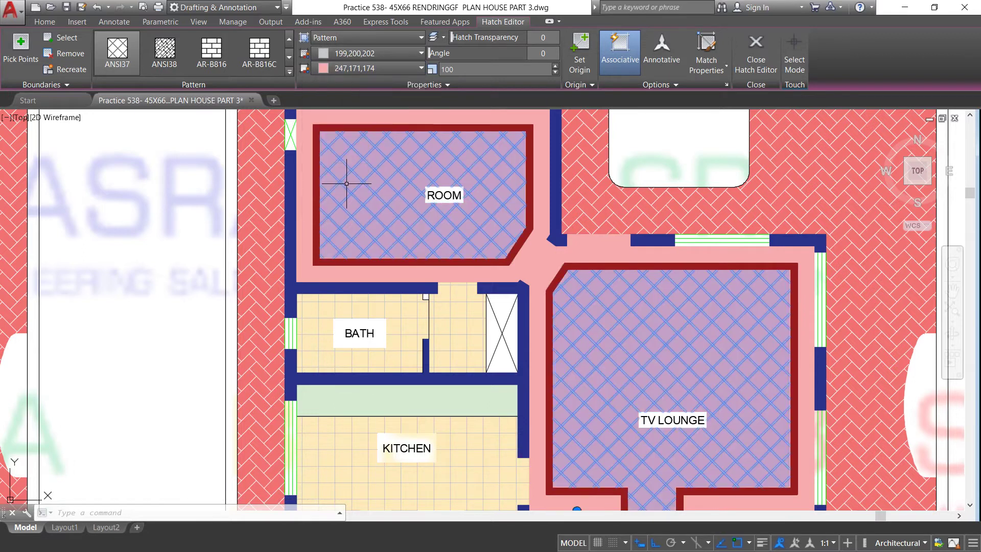
pyautogui.scroll(-2, 346, 184)
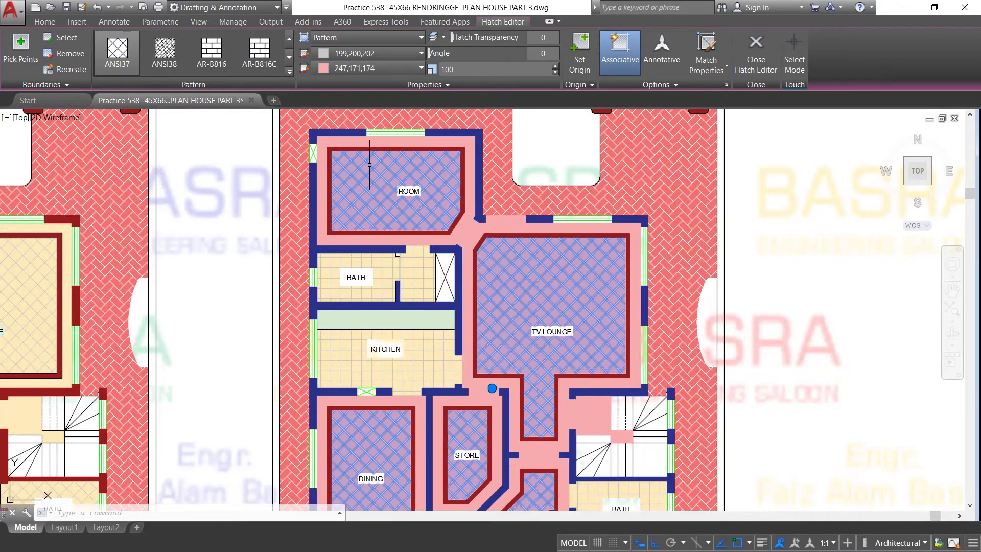
pyautogui.press('Return')
pyautogui.scroll(-3, 480, 253)
pyautogui.scroll(-2, 481, 252)
pyautogui.scroll(2, 481, 252)
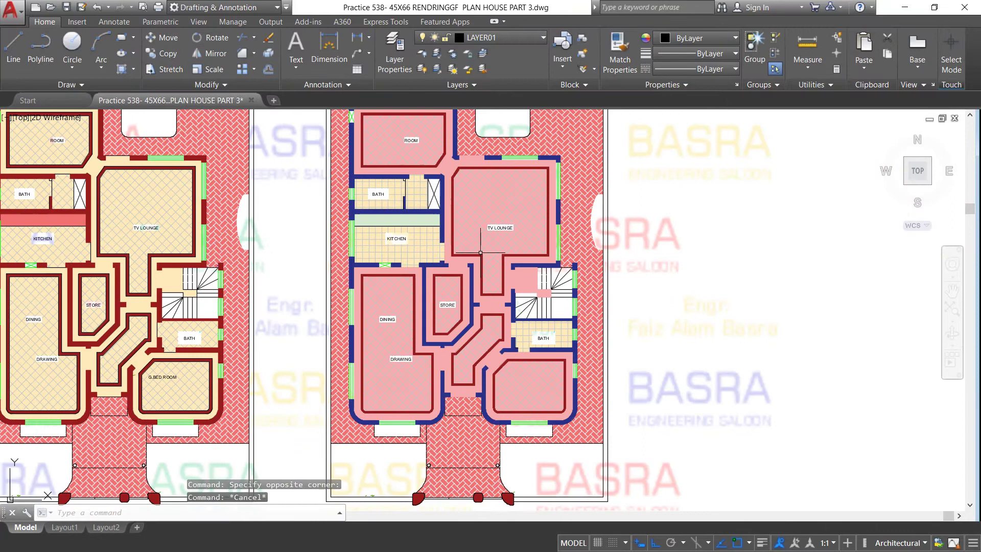
# Select the bath and kitchen hatches, then cancel, leaving them beige.
pyautogui.rightClick(402, 261)
pyautogui.press('Escape')
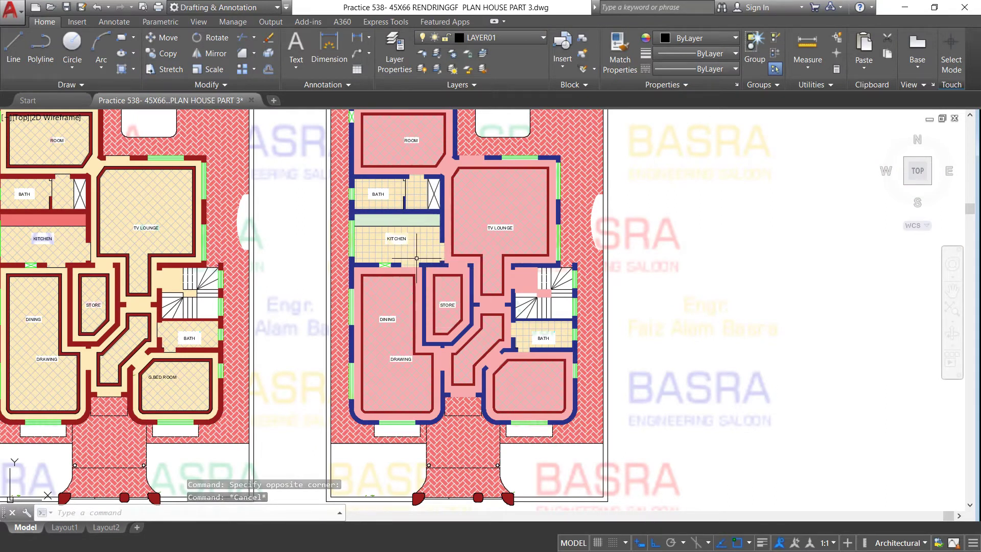
pyautogui.scroll(2, 389, 193)
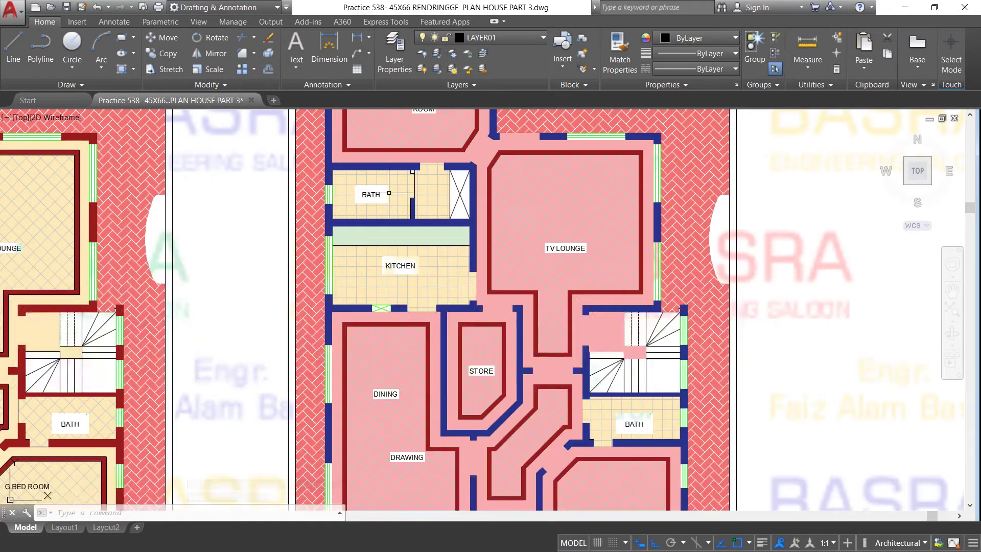
pyautogui.click(396, 190)
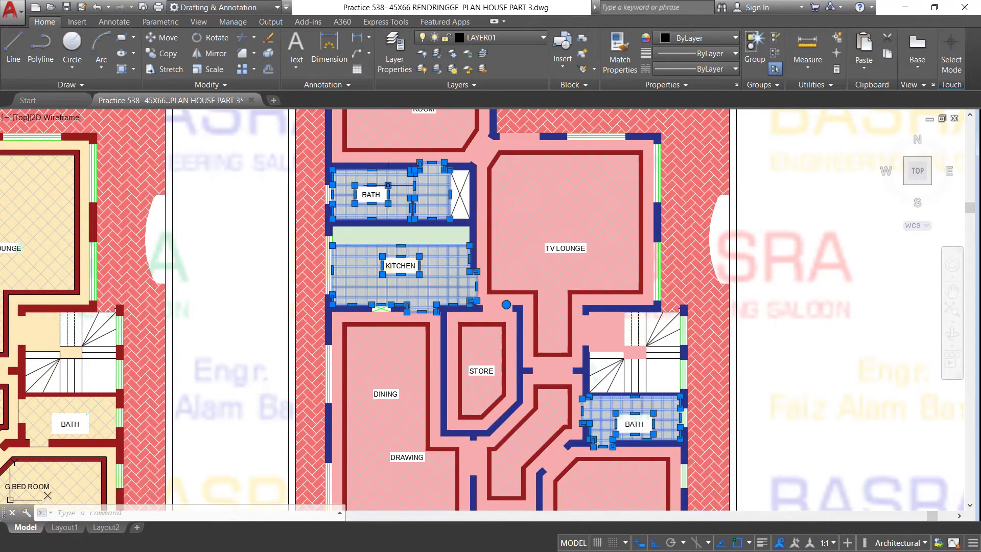
pyautogui.click(446, 235)
pyautogui.press('Escape')
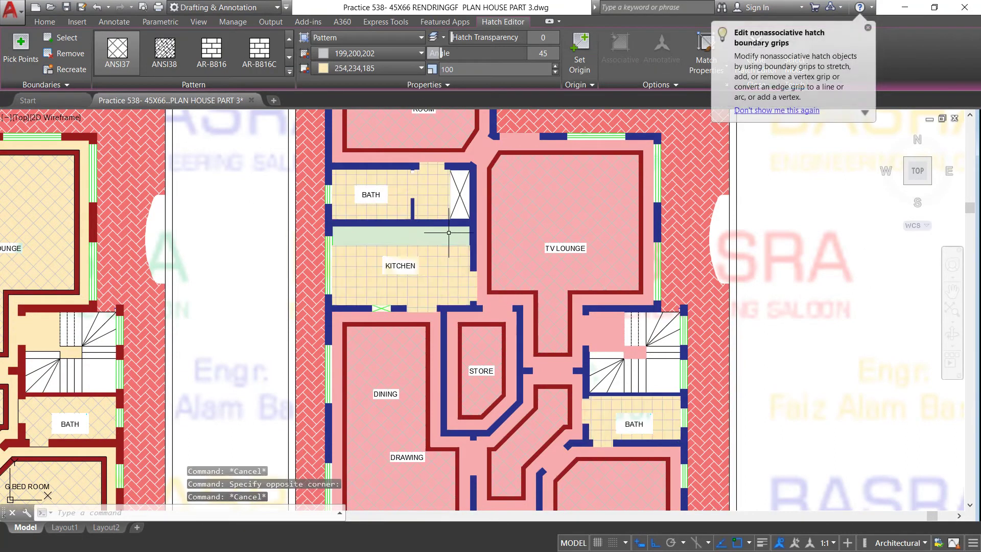
pyautogui.scroll(-2, 395, 180)
pyautogui.scroll(-2, 395, 180)
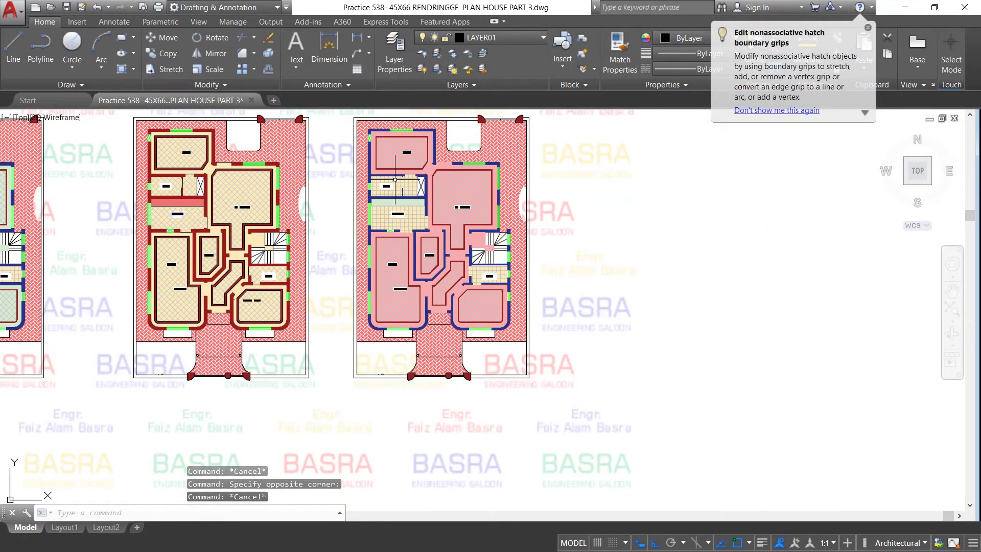
pyautogui.scroll(-2, 394, 187)
# Copy the pink-floored, blue-walled plan to a position directly below it.
pyautogui.click(162, 54)
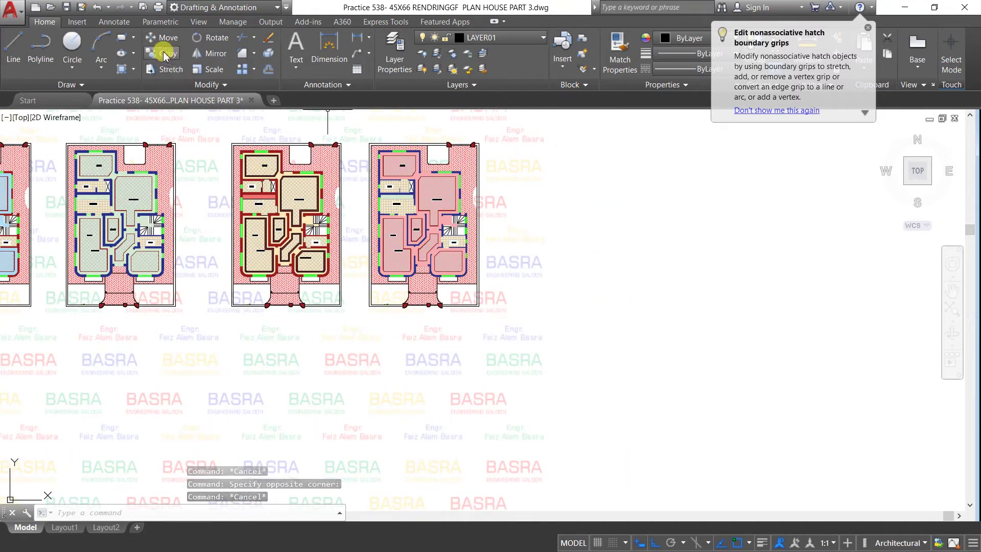
pyautogui.click(358, 133)
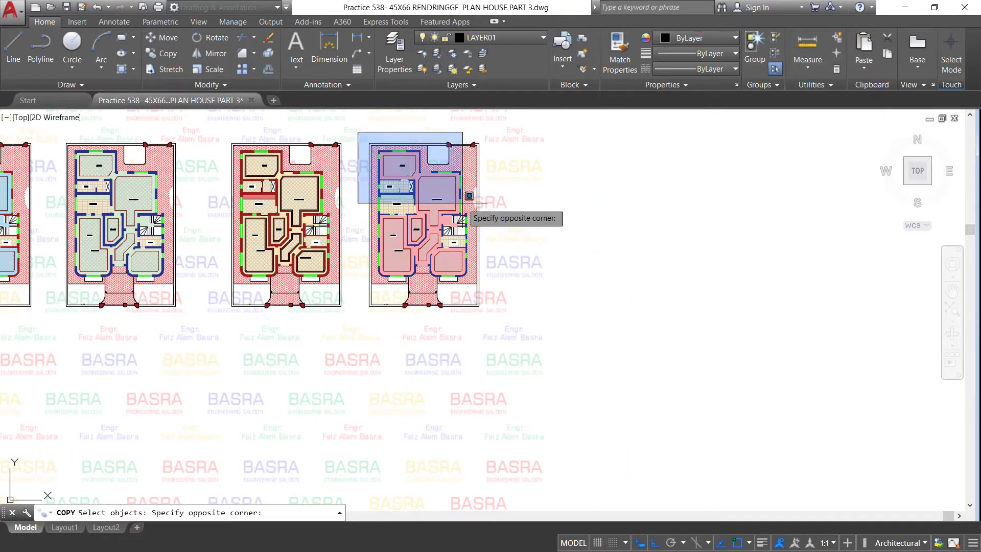
pyautogui.click(497, 319)
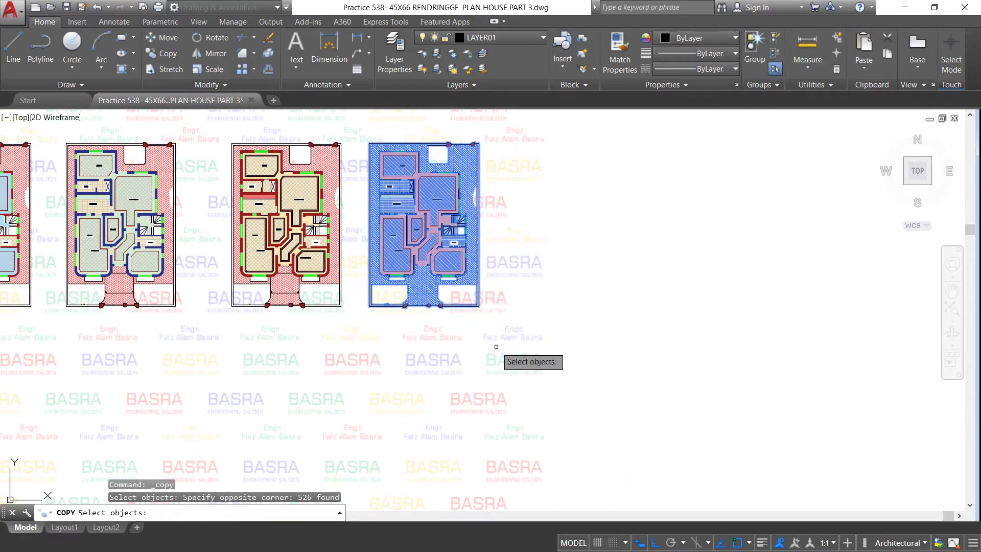
pyautogui.press('Return')
pyautogui.click(624, 157)
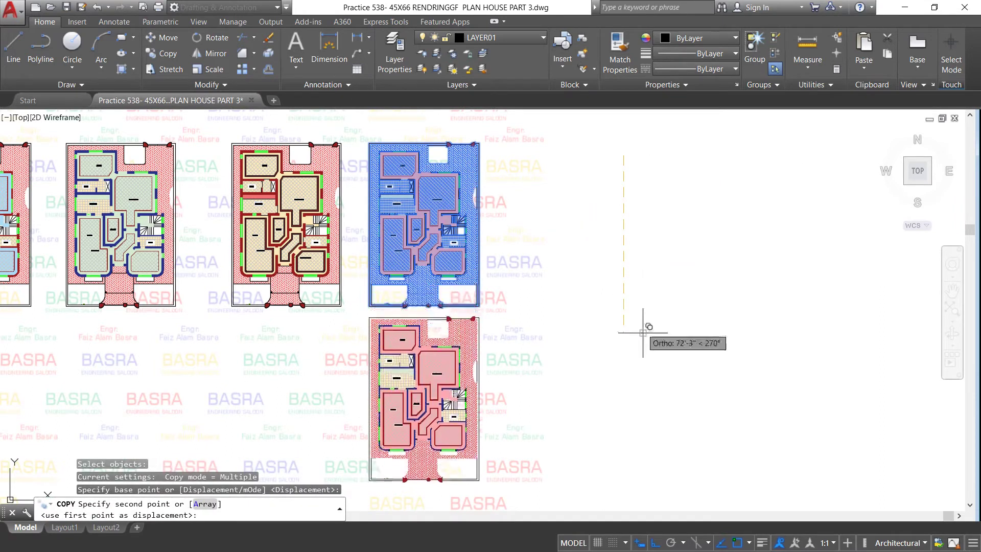
pyautogui.click(644, 352)
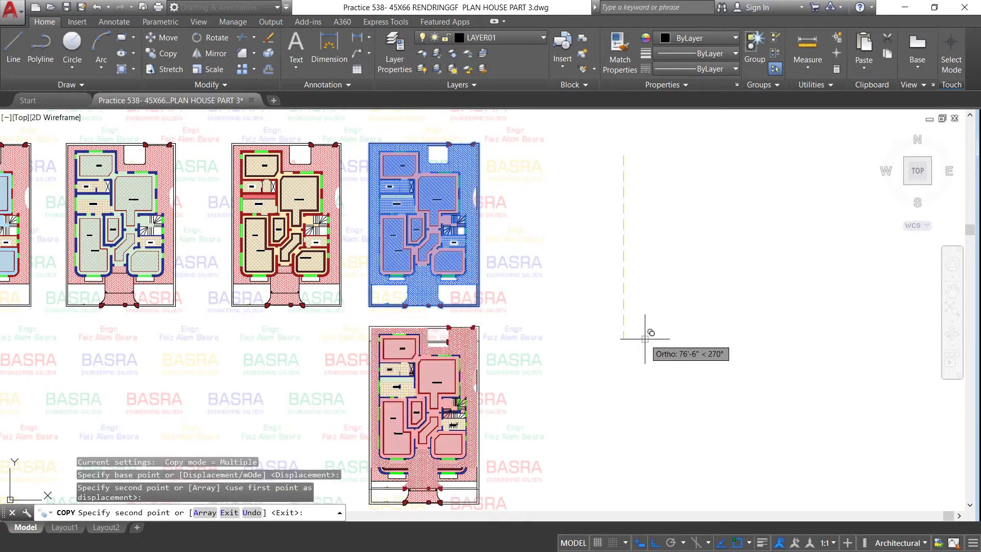
pyautogui.press('Escape')
pyautogui.scroll(4, 482, 432)
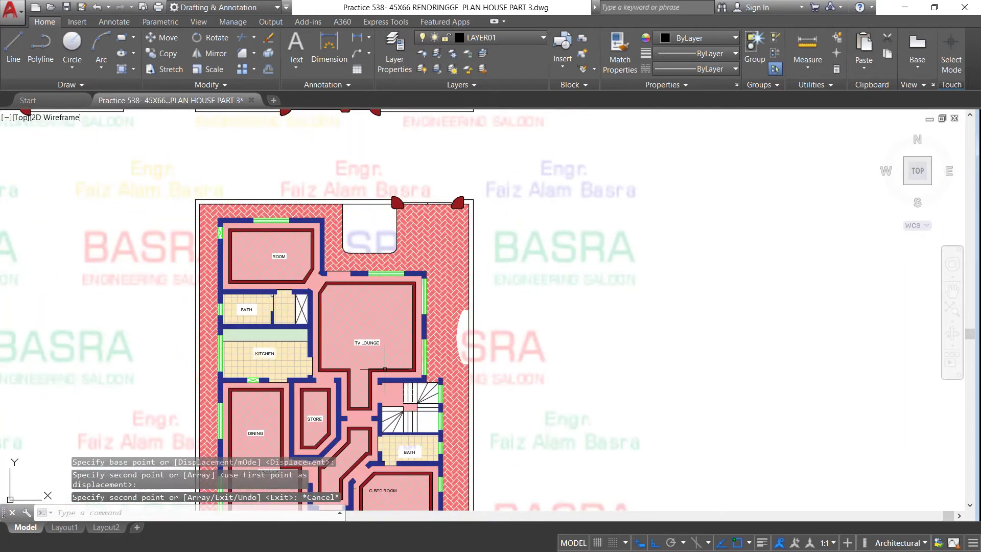
# Change the lower copy's ROOM floor hatch background from pink to green 19,155,72.
pyautogui.scroll(4, 385, 369)
pyautogui.scroll(-2, 472, 287)
pyautogui.scroll(-2, 304, 244)
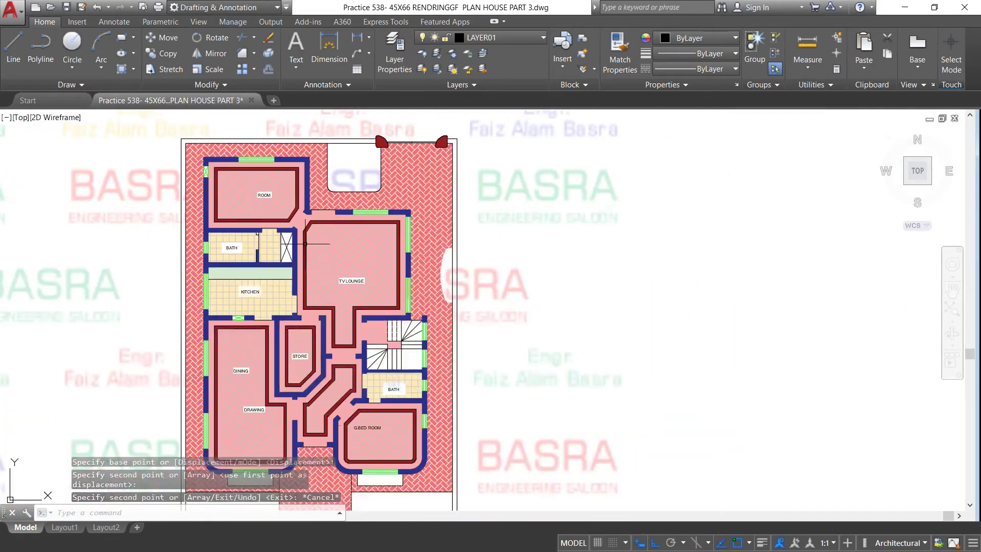
pyautogui.scroll(4, 195, 148)
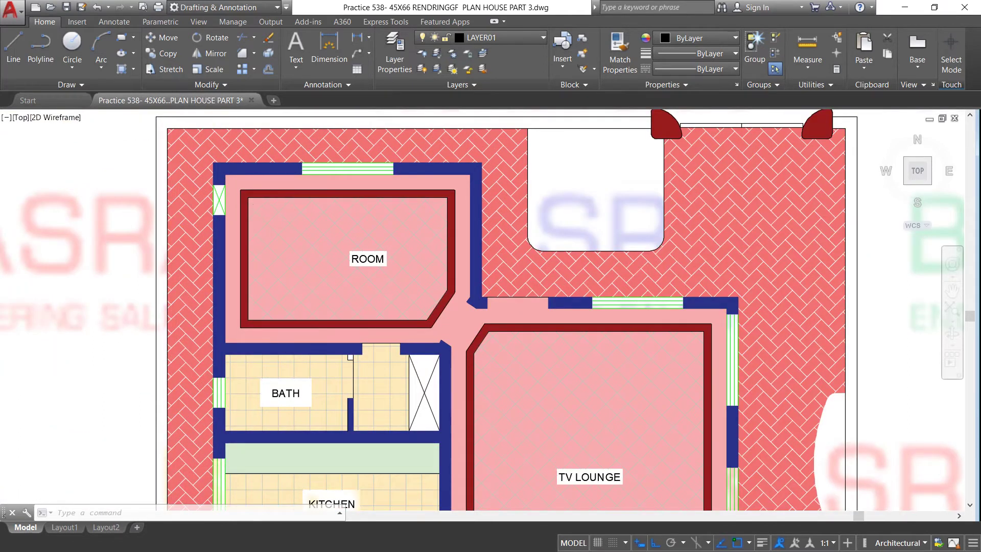
pyautogui.scroll(4, 255, 206)
pyautogui.click(267, 209)
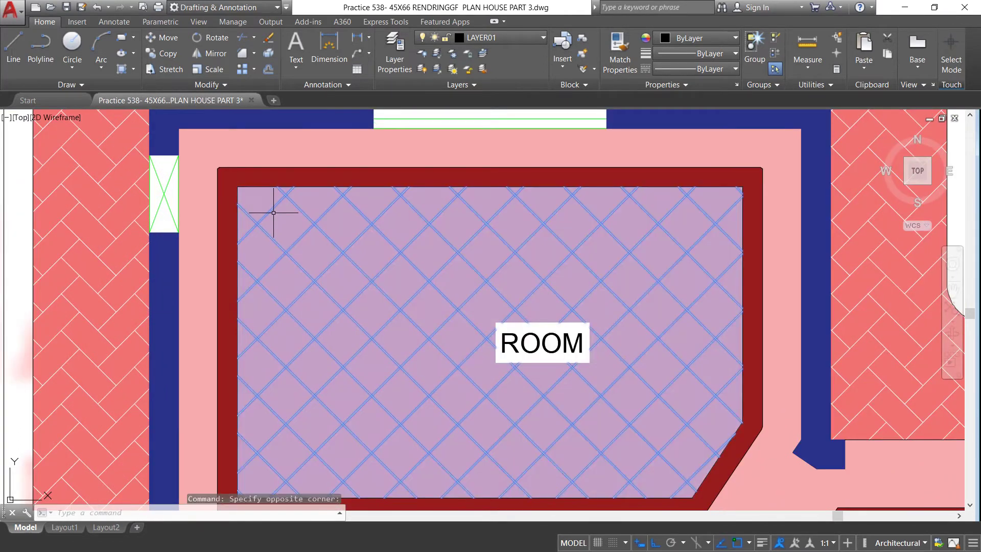
pyautogui.click(421, 69)
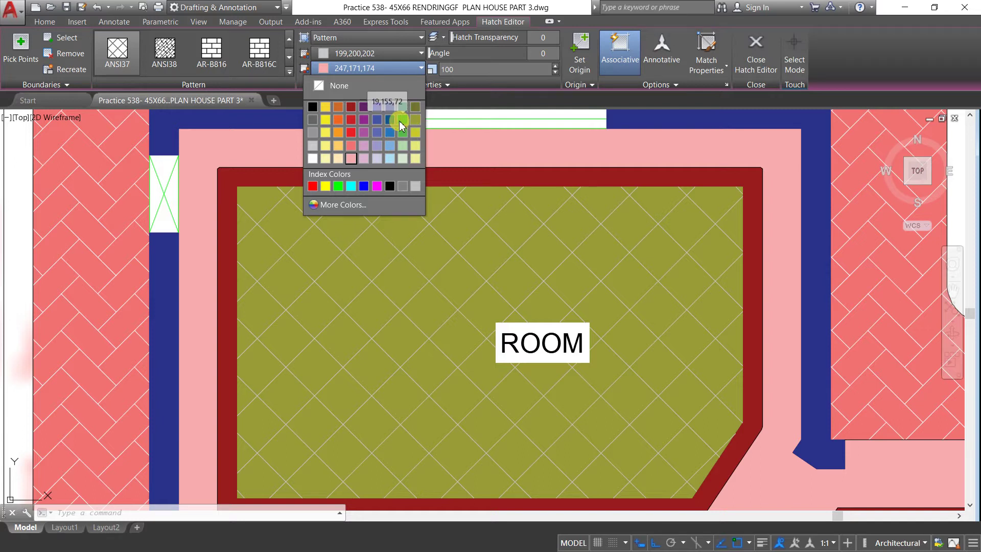
pyautogui.click(402, 120)
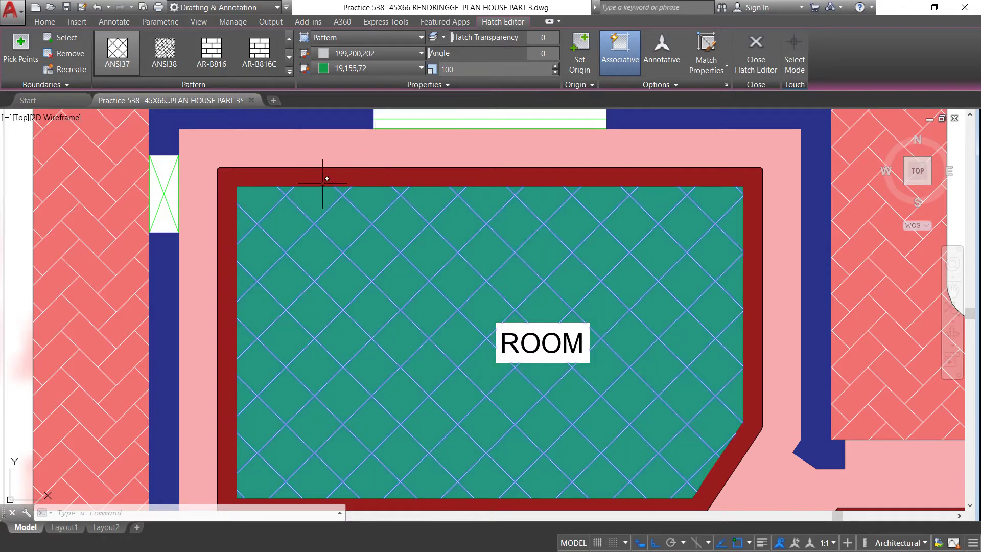
pyautogui.press('Escape')
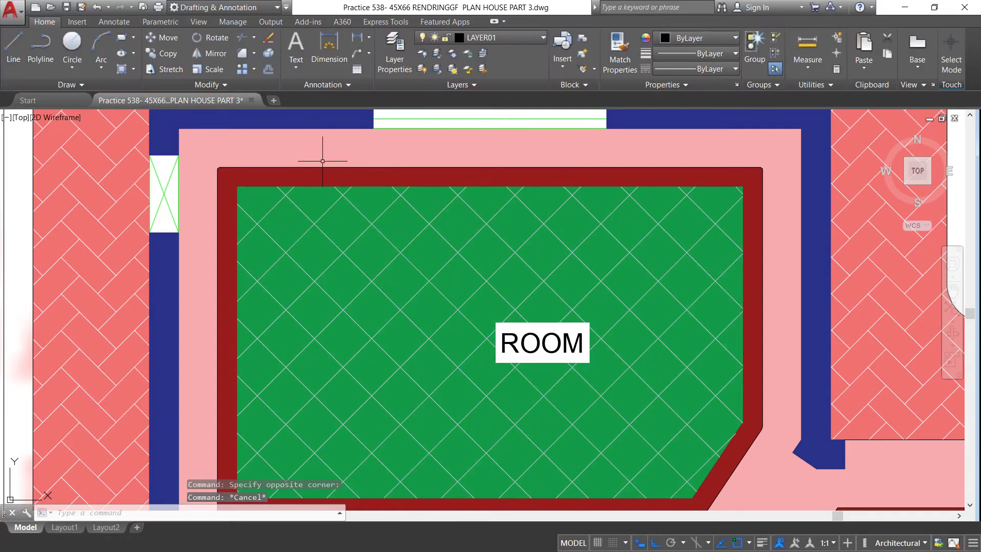
pyautogui.click(324, 153)
# Recolour the selected pink corridor hatch of the lower plan to green.
pyautogui.click(421, 53)
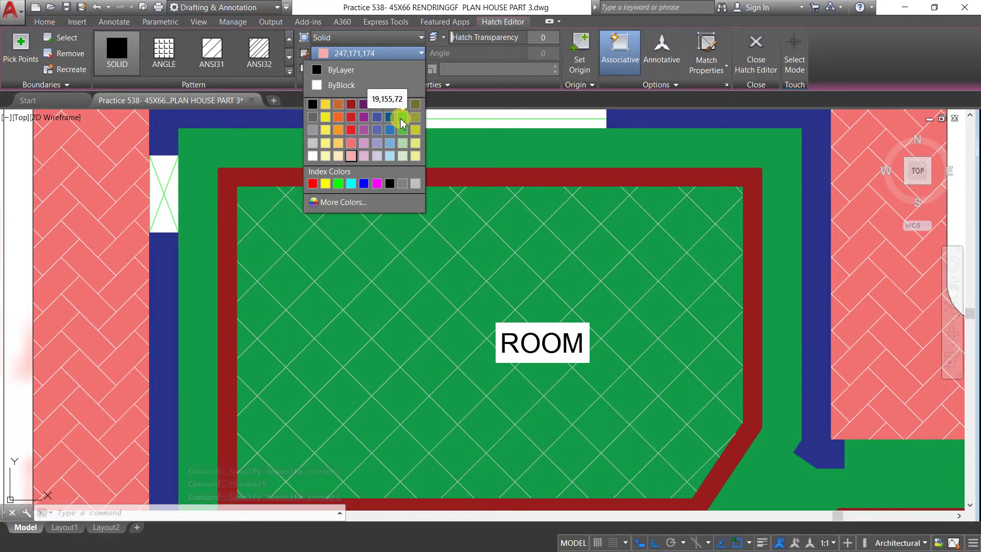
pyautogui.click(402, 122)
pyautogui.press('Escape')
pyautogui.scroll(-3, 227, 214)
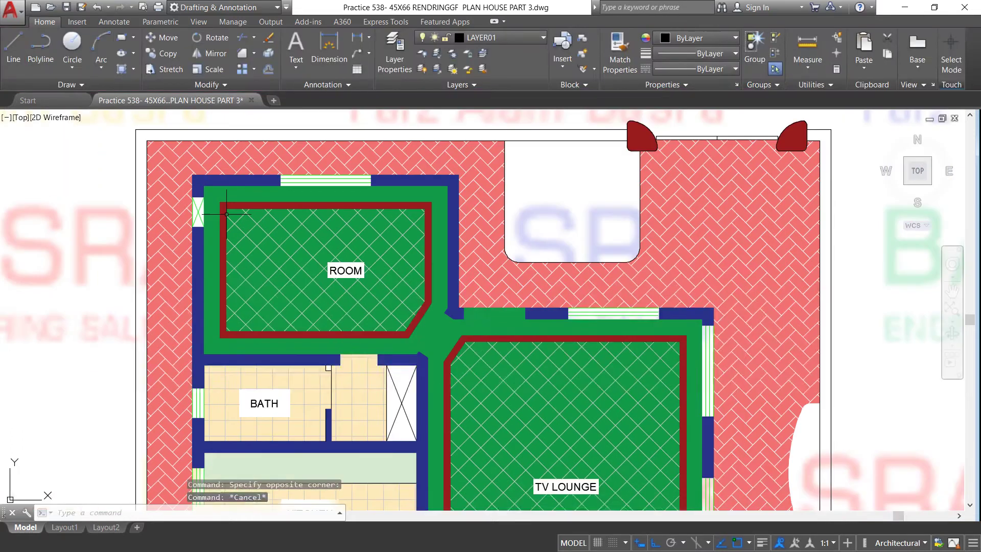
pyautogui.scroll(-2, 260, 209)
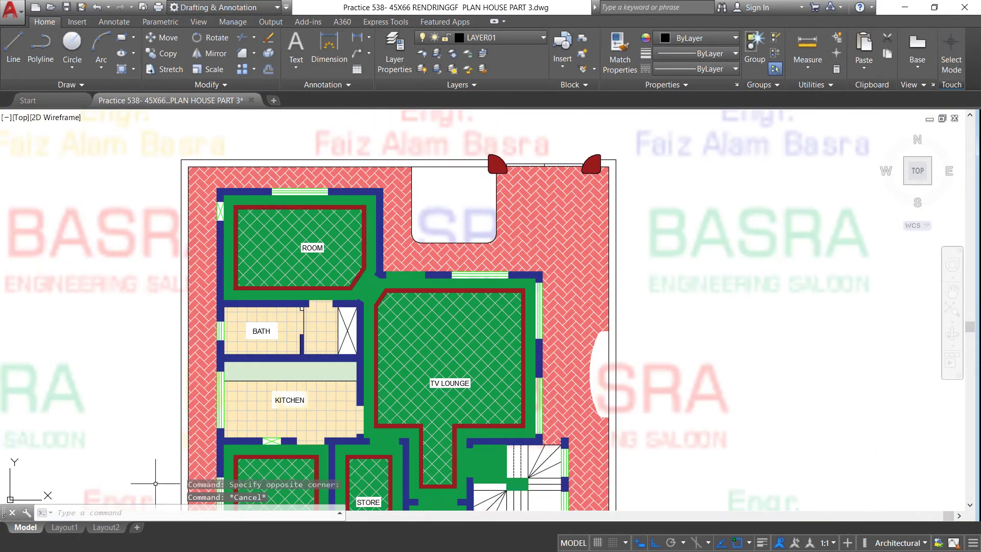
pyautogui.scroll(2, 156, 483)
pyautogui.scroll(-5, 369, 266)
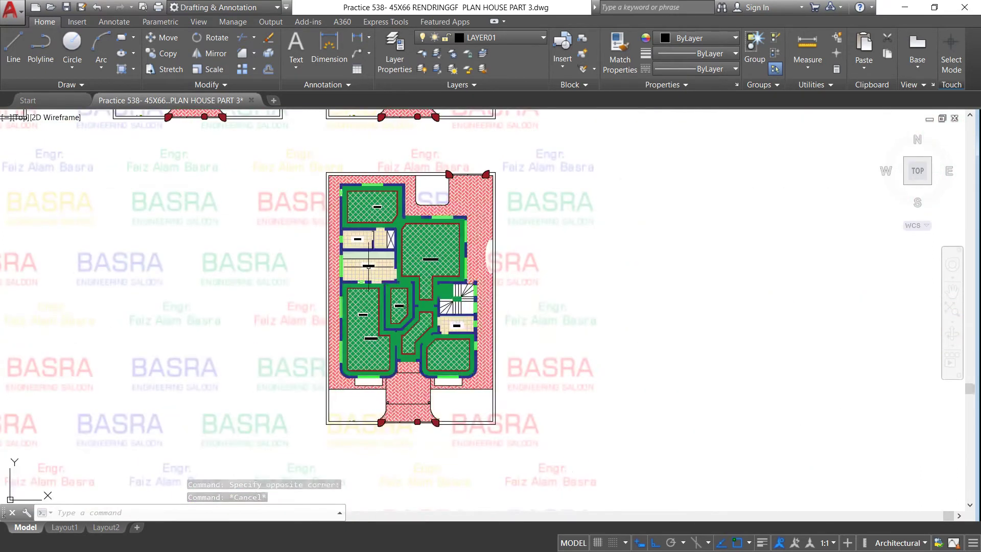
pyautogui.scroll(2, 369, 267)
pyautogui.scroll(1, 361, 259)
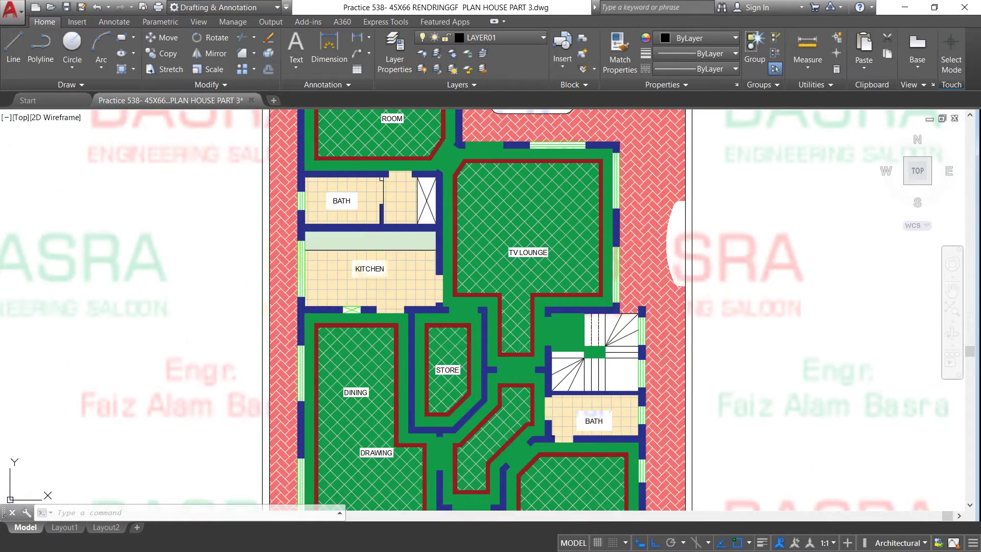
# Change the kitchen counter hatch colour to green 19,155,72.
pyautogui.click(363, 244)
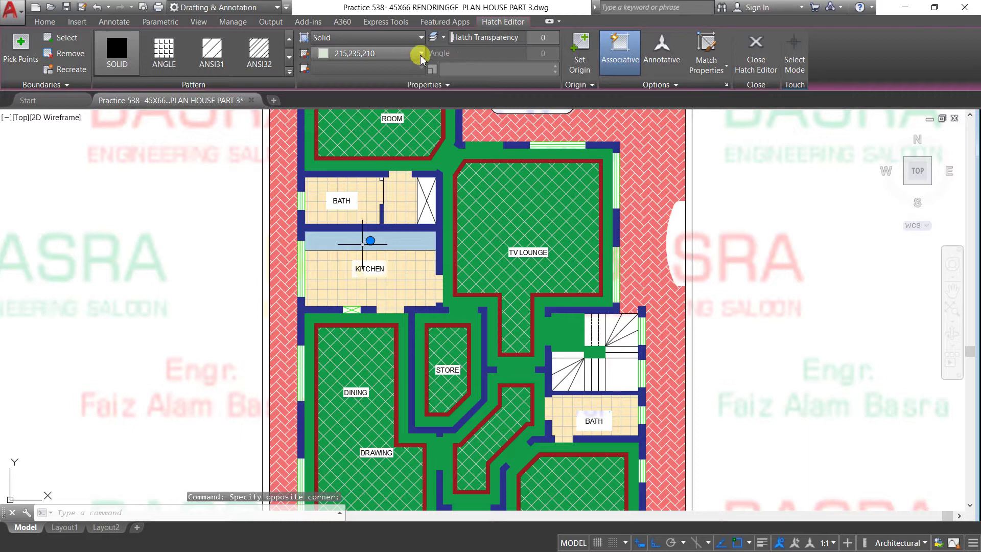
pyautogui.click(420, 53)
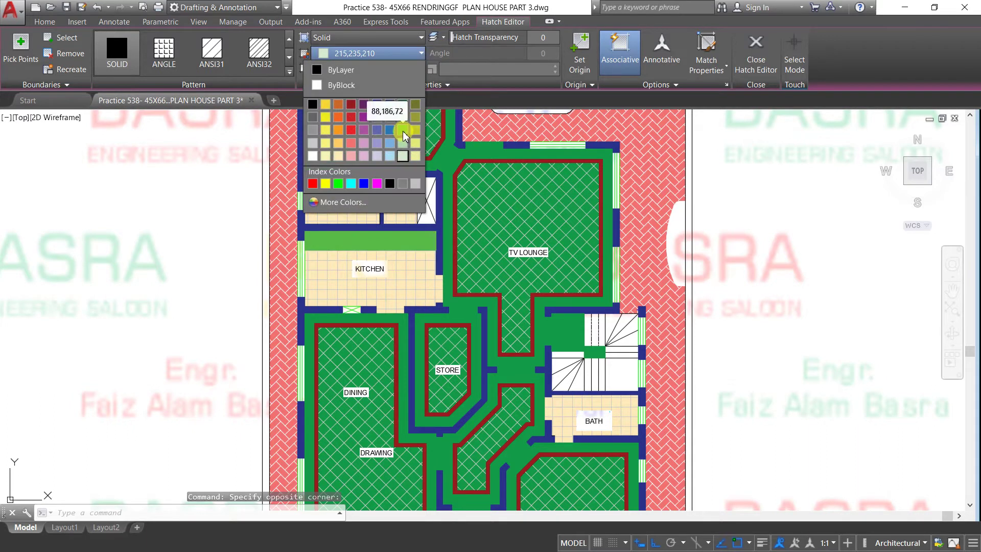
pyautogui.click(403, 117)
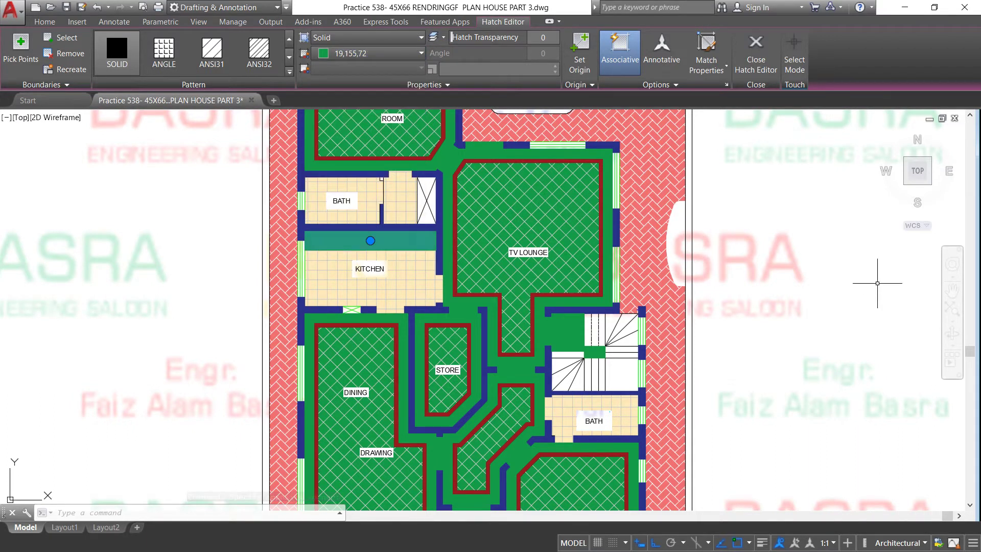
pyautogui.press('Escape')
pyautogui.scroll(-2, 719, 234)
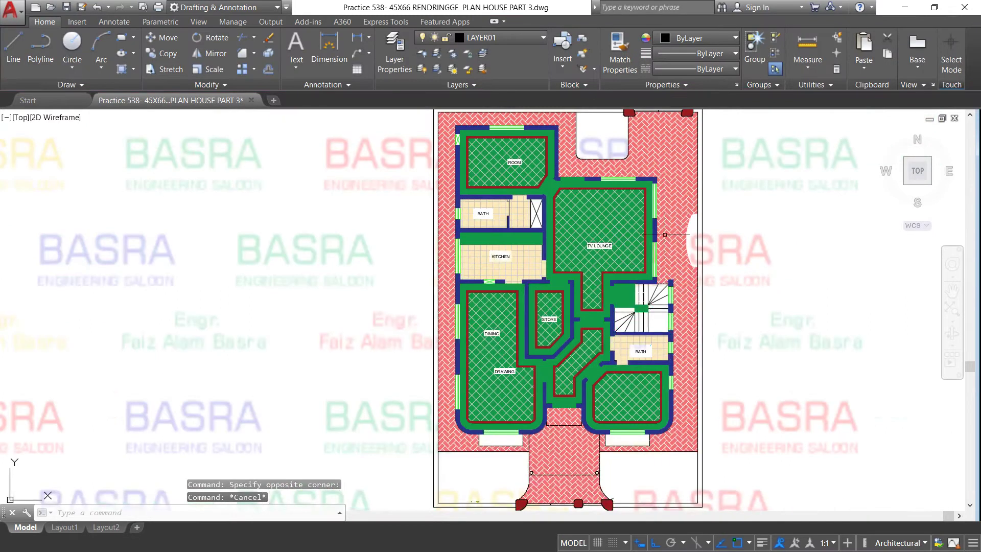
pyautogui.scroll(2, 532, 185)
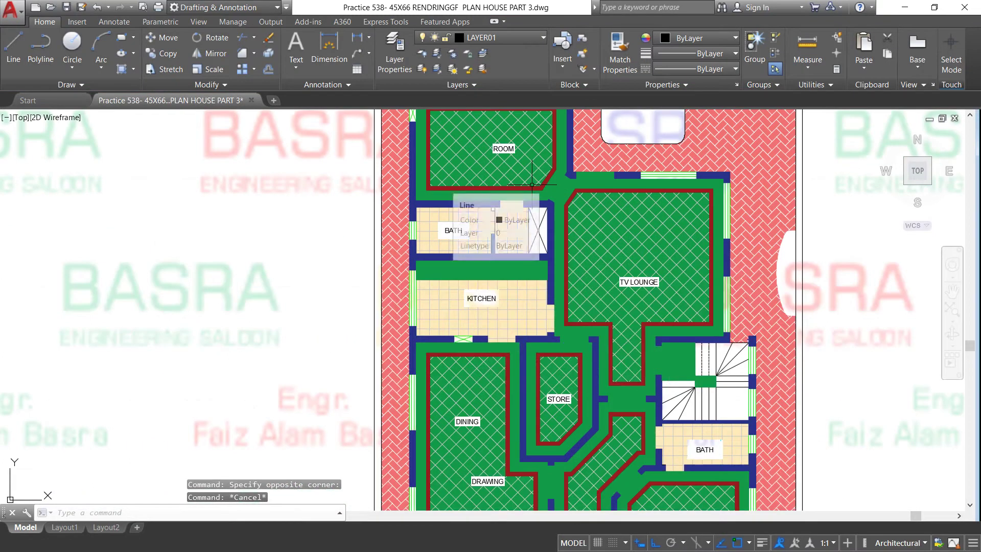
pyautogui.press('Escape')
pyautogui.scroll(-4, 545, 184)
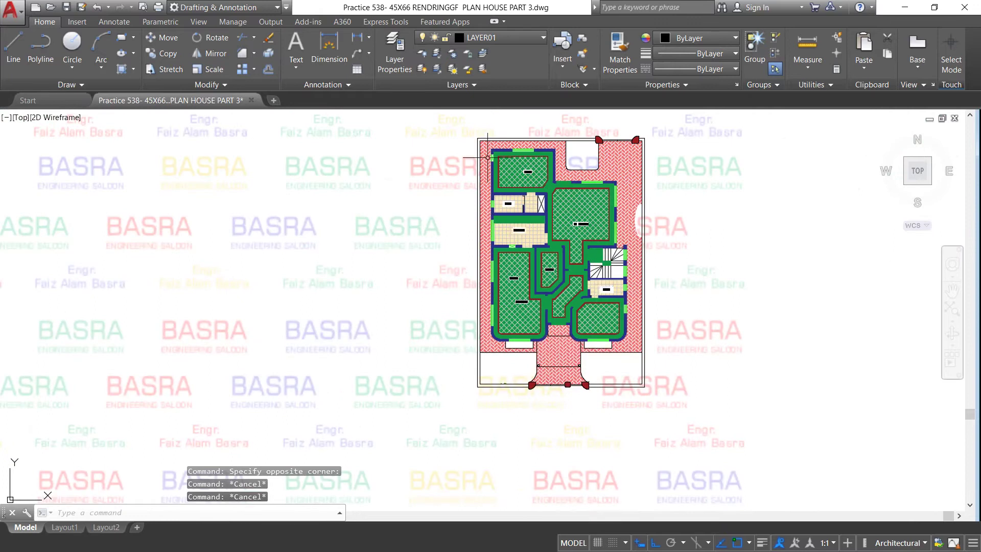
pyautogui.scroll(2, 488, 158)
pyautogui.scroll(2, 488, 157)
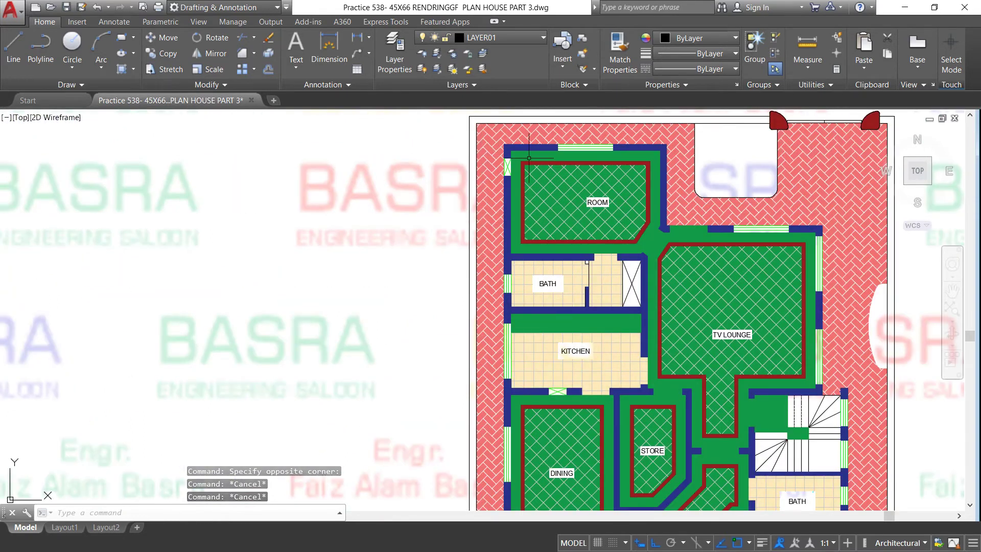
pyautogui.scroll(-2, 529, 158)
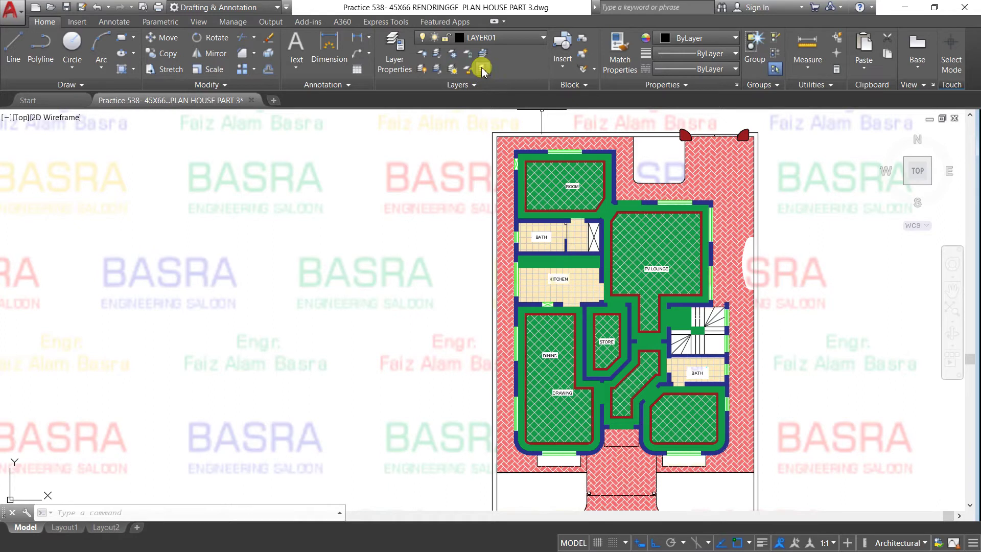
# Turn the SANITARY, Tolite and CEHIDE layers back on.
pyautogui.click(544, 39)
pyautogui.click(424, 129)
pyautogui.click(424, 145)
pyautogui.click(424, 68)
pyautogui.click(412, 176)
# Zoom around the drawing to review all the recoloured house plans.
pyautogui.scroll(-3, 604, 205)
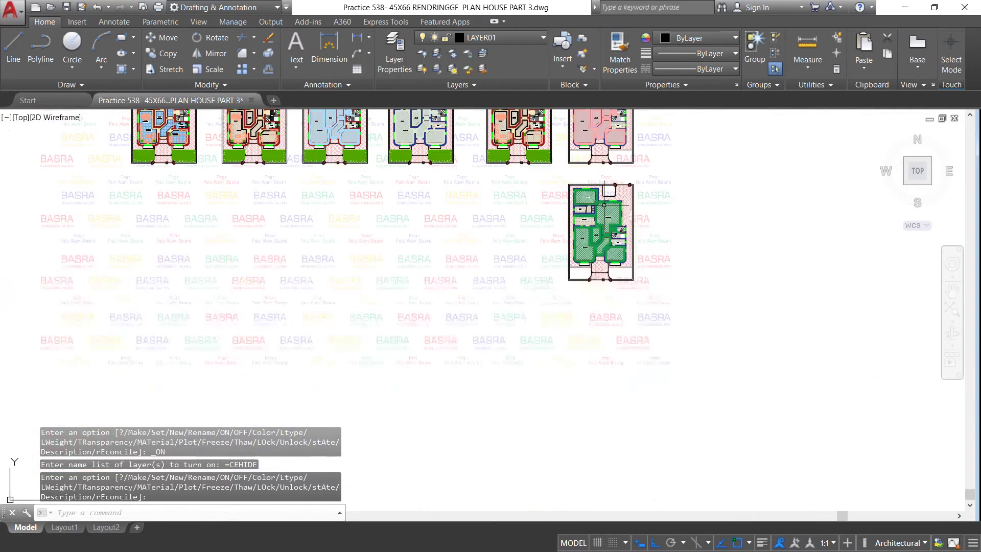
pyautogui.scroll(-2, 605, 204)
pyautogui.scroll(4, 536, 112)
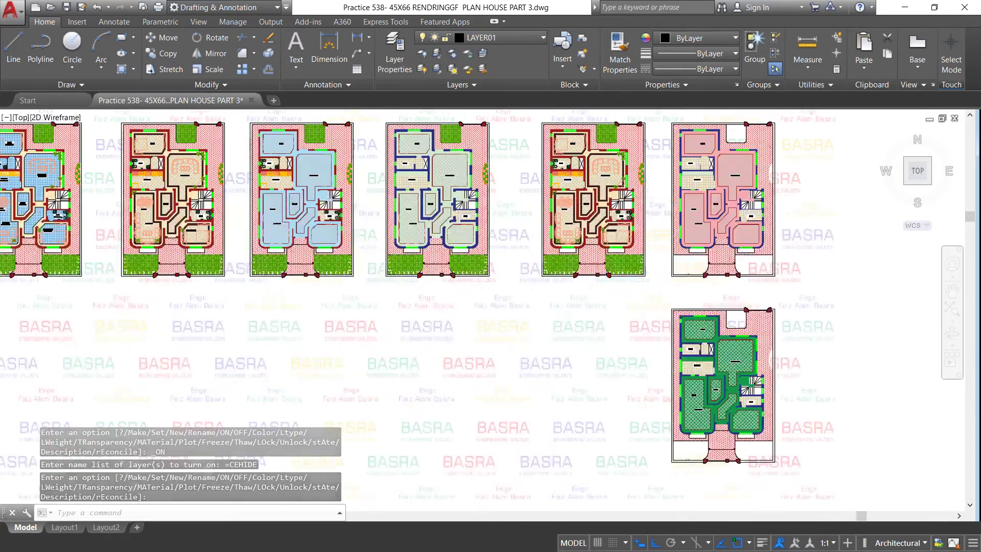
pyautogui.scroll(2, 532, 123)
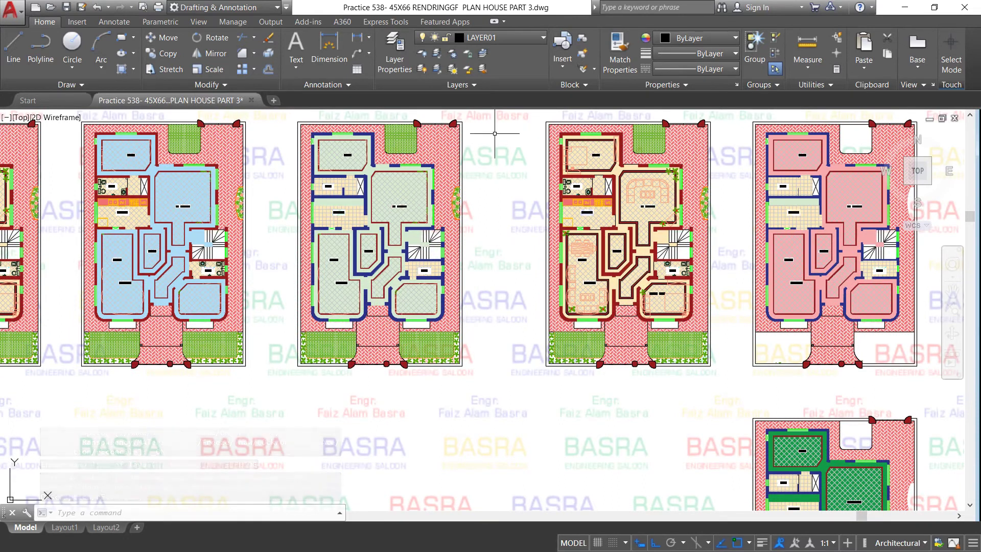
pyautogui.scroll(4, 645, 163)
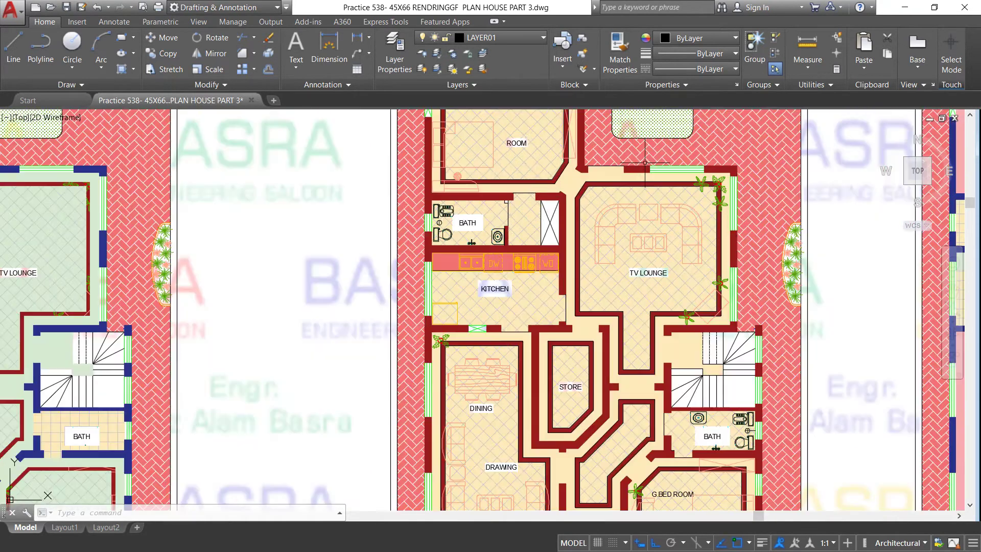
pyautogui.scroll(-2, 391, 162)
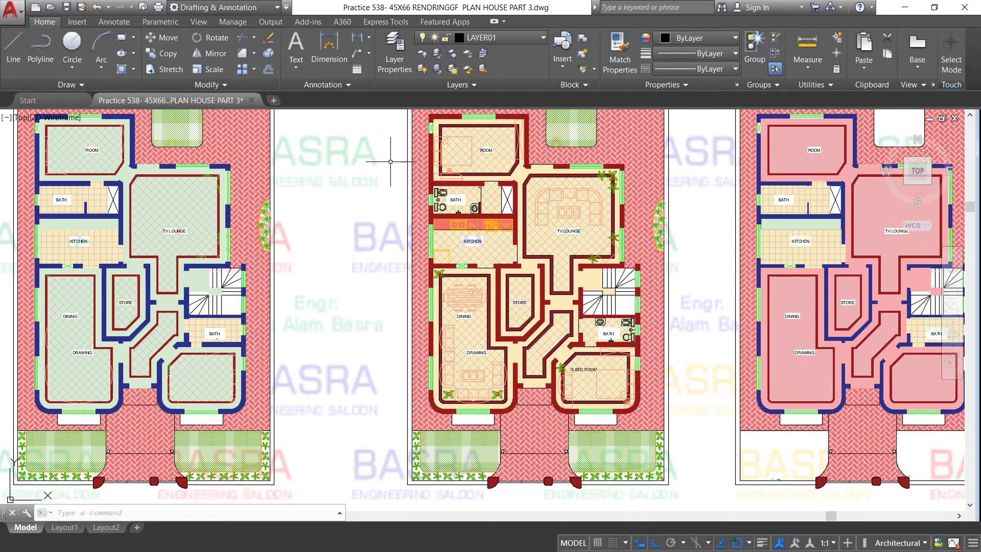
pyautogui.scroll(-2, 391, 162)
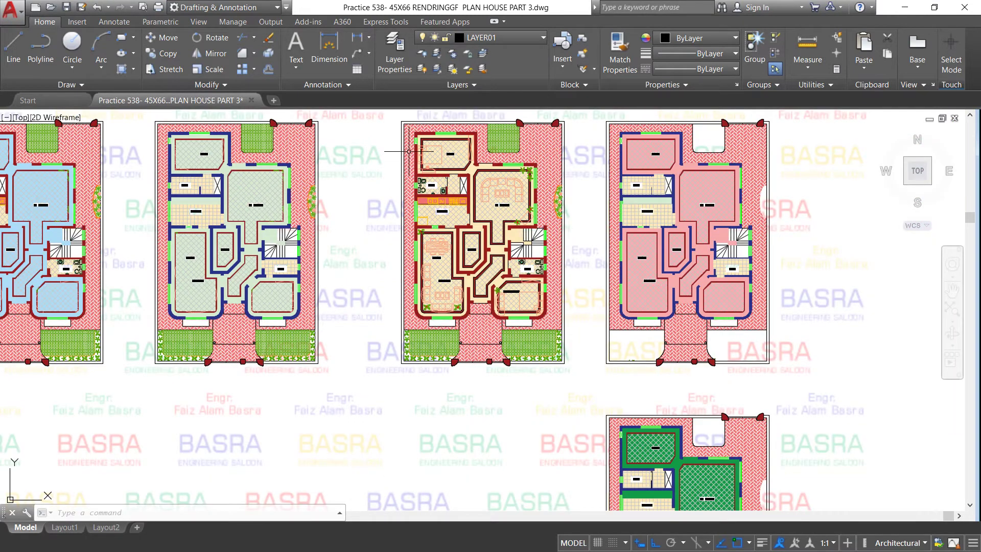
pyautogui.scroll(-3, 98, 159)
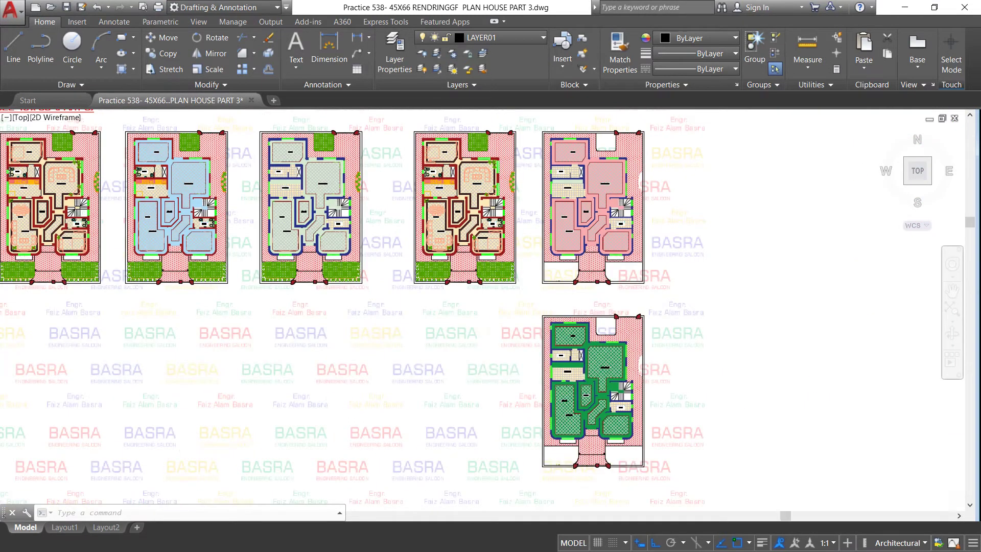
pyautogui.scroll(5, 98, 159)
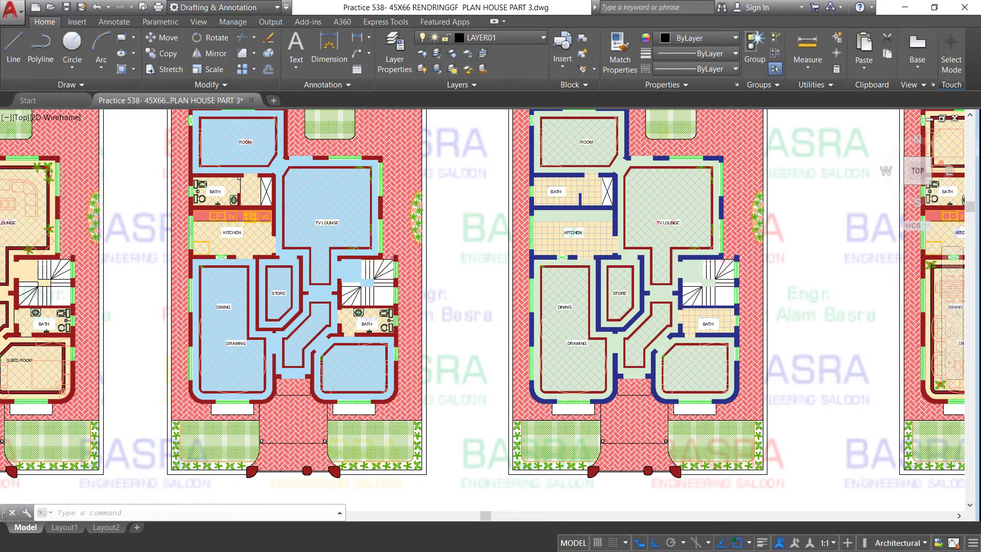
pyautogui.scroll(2, 237, 178)
pyautogui.scroll(-2, 240, 178)
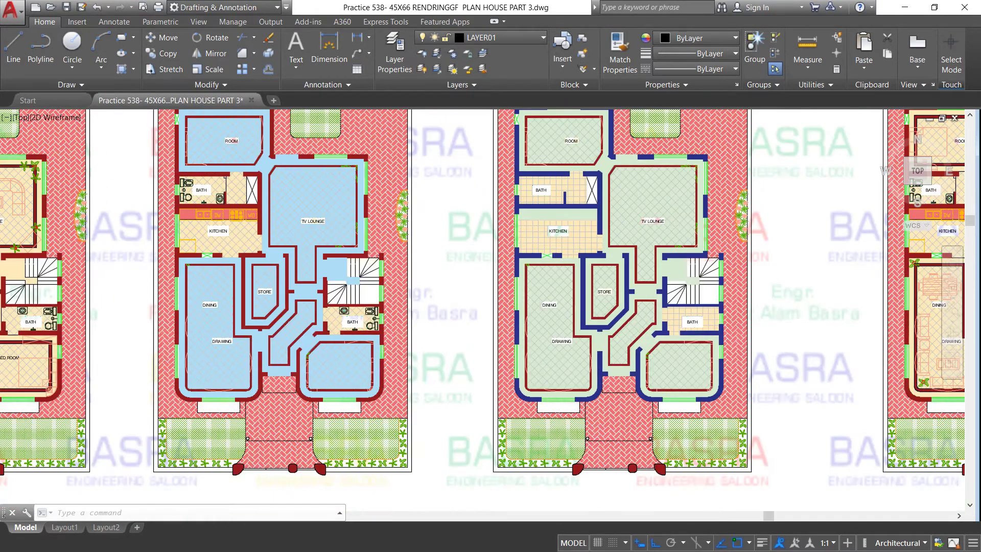
pyautogui.scroll(-2, 238, 182)
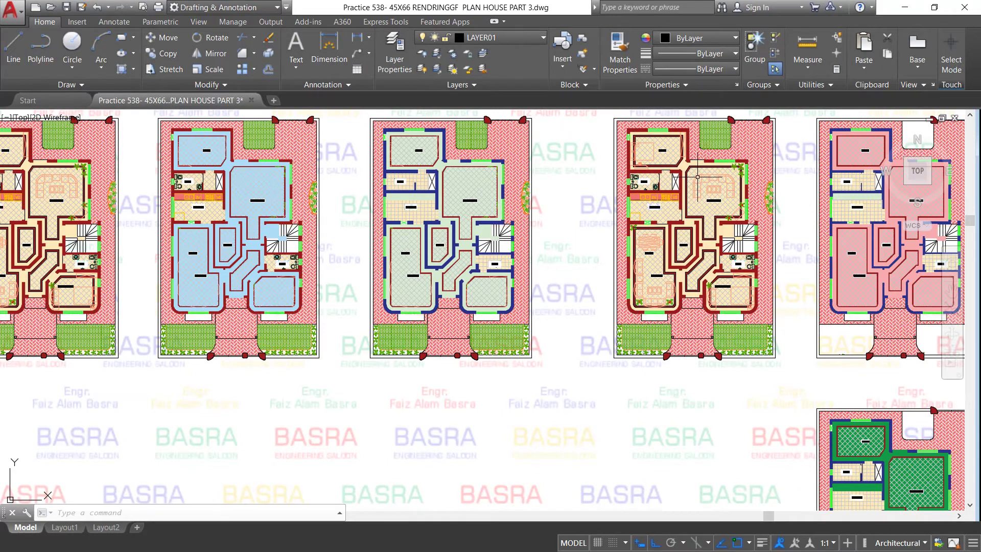
pyautogui.scroll(-2, 617, 176)
pyautogui.scroll(2, 702, 161)
pyautogui.scroll(2, 680, 162)
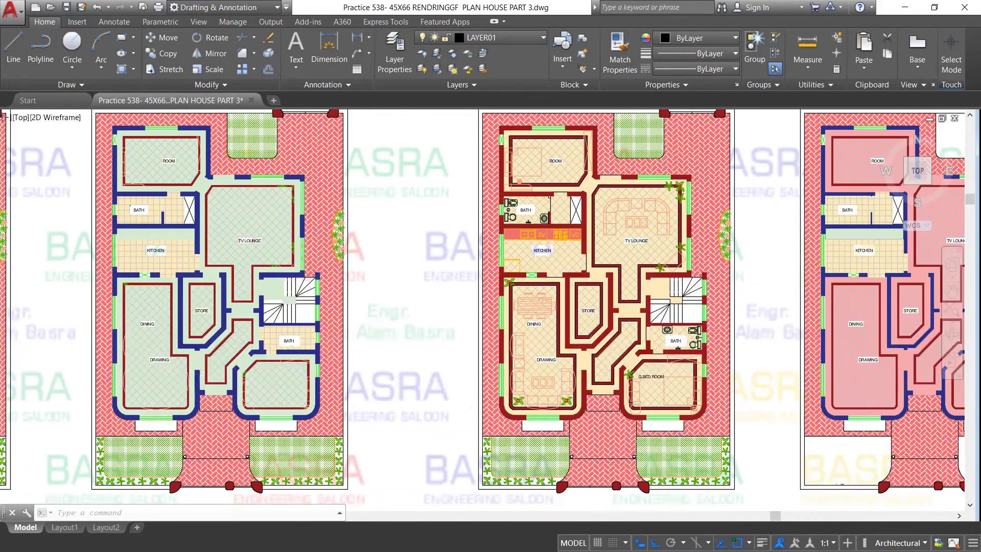
pyautogui.scroll(2, 652, 165)
pyautogui.scroll(2, 468, 246)
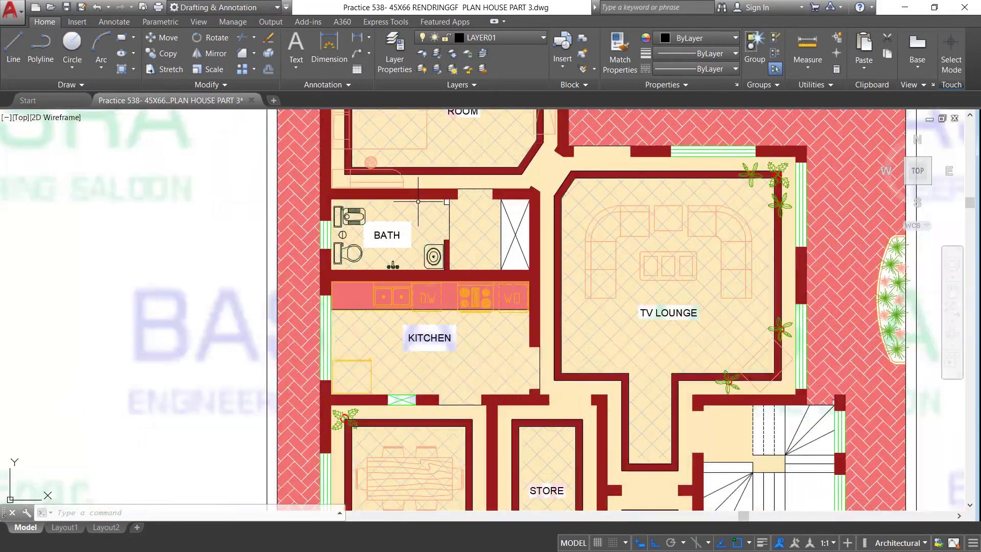
pyautogui.scroll(-3, 465, 174)
pyautogui.scroll(-1, 465, 174)
pyautogui.scroll(-2, 465, 174)
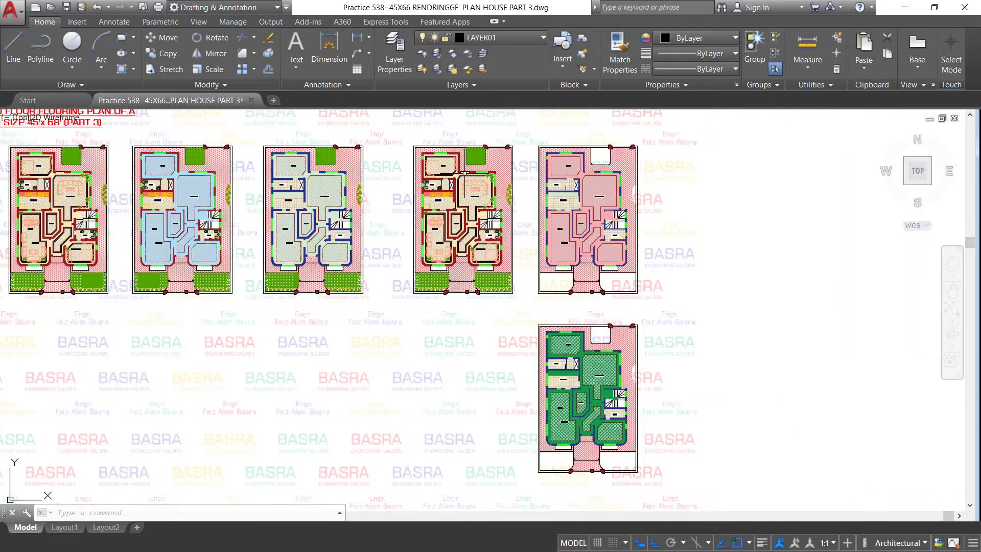
pyautogui.scroll(1, 151, 174)
pyautogui.scroll(2, 156, 175)
pyautogui.scroll(-3, 163, 176)
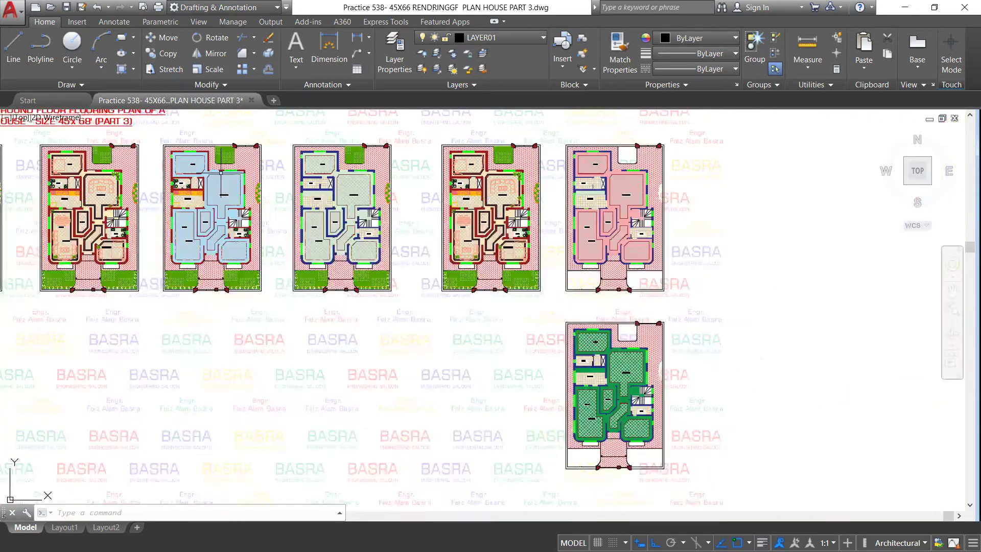
pyautogui.scroll(3, 640, 377)
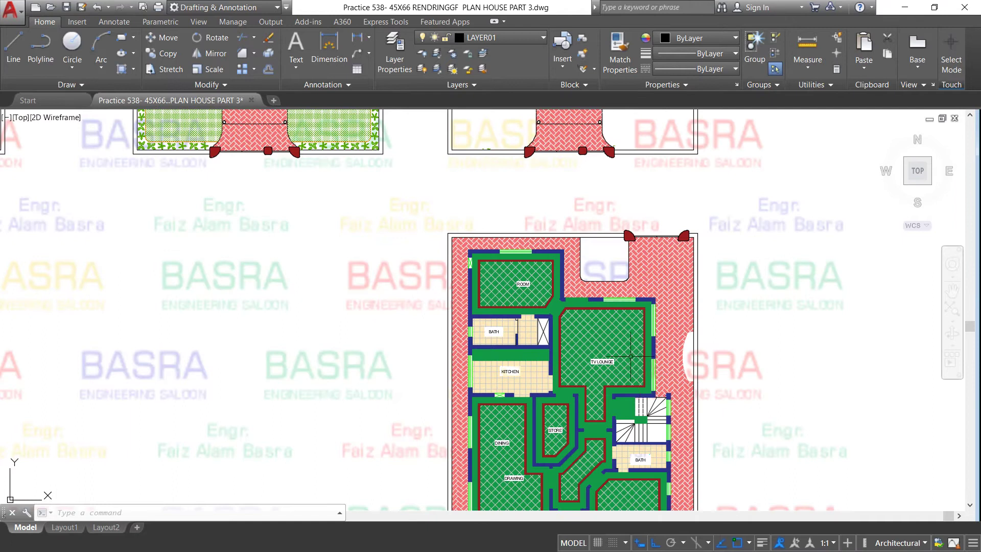
pyautogui.scroll(2, 570, 305)
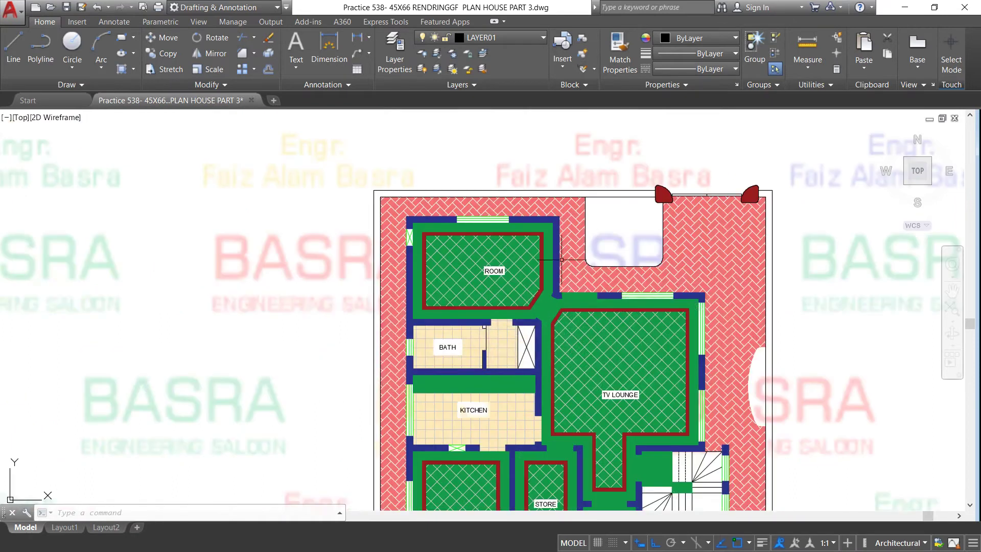
pyautogui.scroll(-2, 562, 255)
pyautogui.scroll(-4, 557, 230)
pyautogui.scroll(-2, 555, 215)
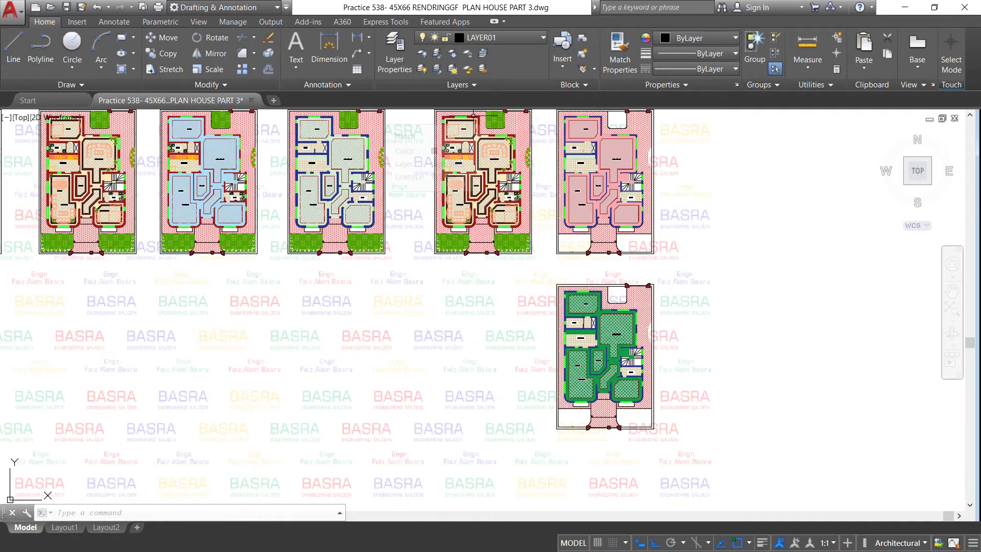
pyautogui.scroll(-2, 570, 176)
pyautogui.scroll(2, 473, 128)
pyautogui.scroll(-2, 476, 132)
# Select the watermark image and cancel an accidental corner stretch.
pyautogui.click(625, 310)
pyautogui.click(573, 292)
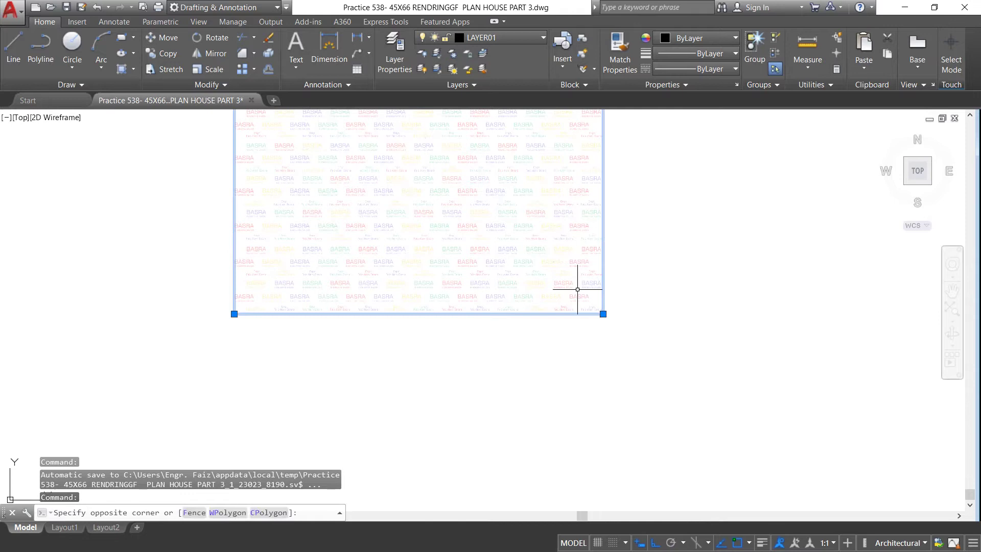
pyautogui.click(603, 314)
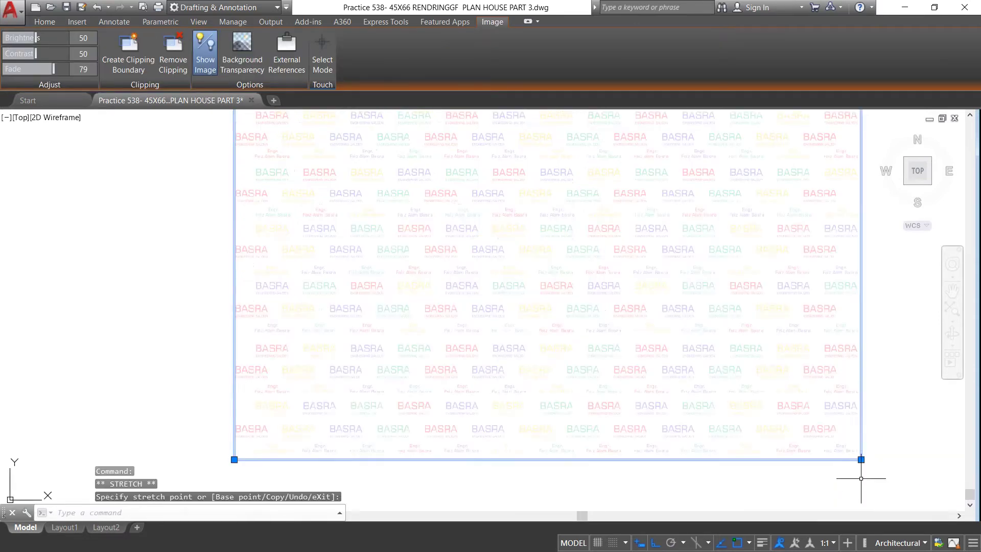
pyautogui.click(234, 459)
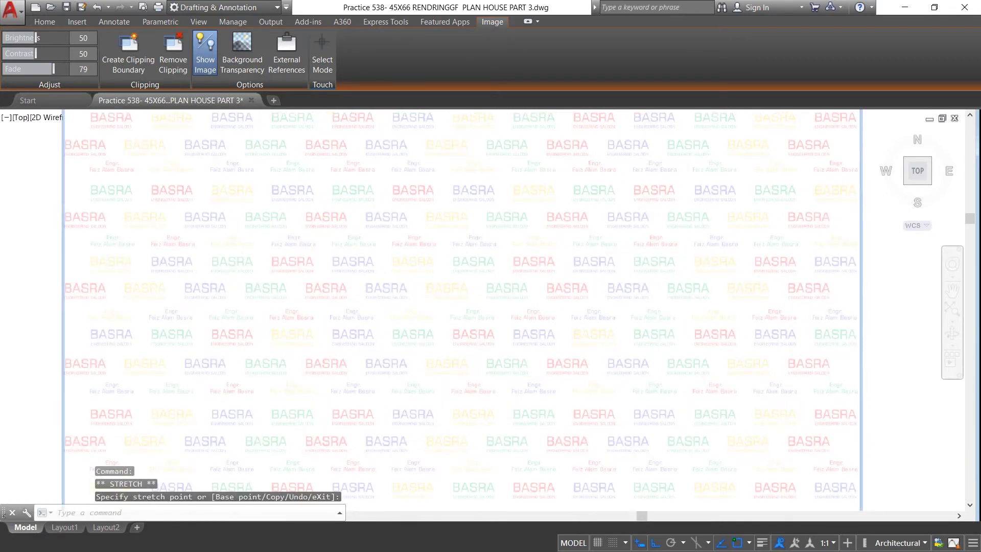
pyautogui.press('Escape')
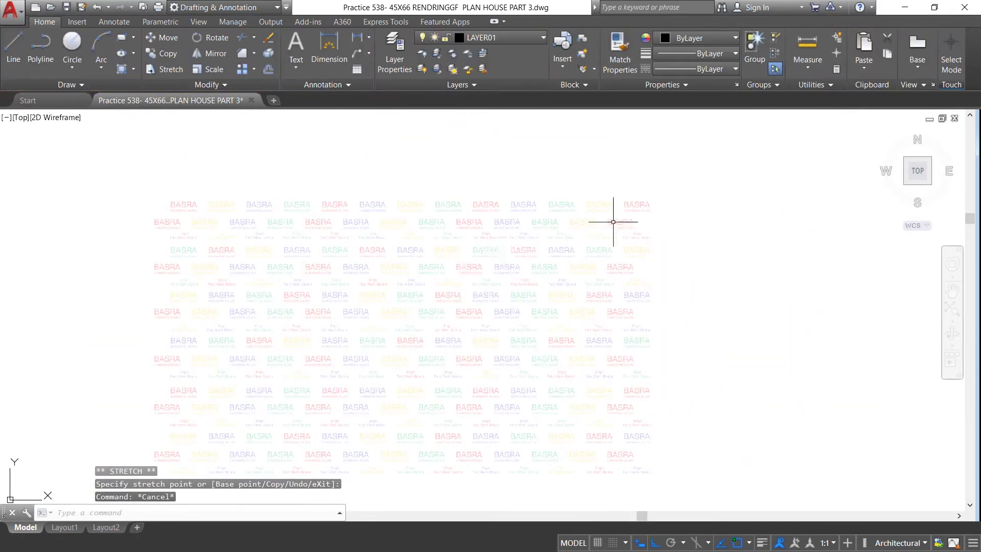
pyautogui.scroll(2, 614, 203)
# Reselect the watermark image and apply Draw Order > Send to Back.
pyautogui.click(640, 209)
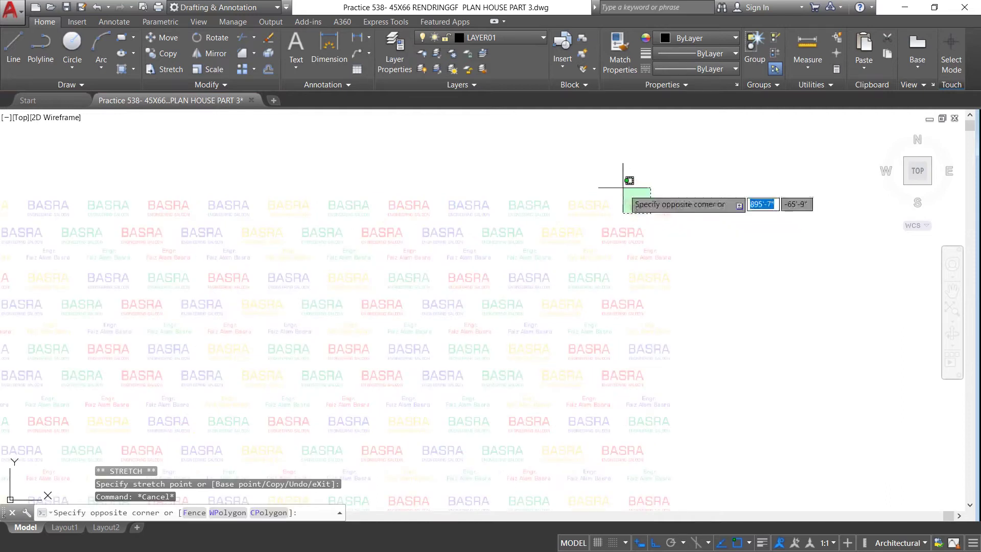
pyautogui.click(623, 177)
pyautogui.click(41, 23)
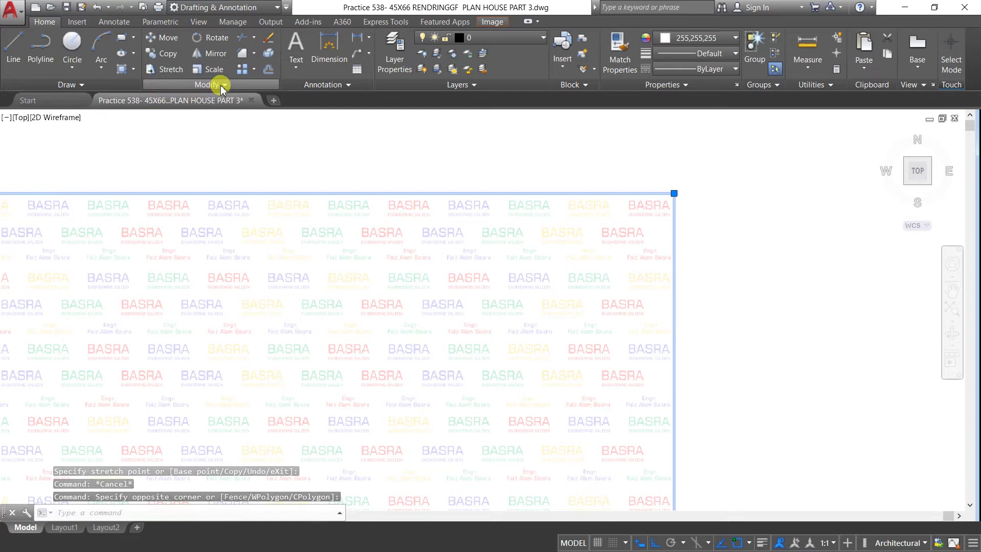
pyautogui.click(248, 83)
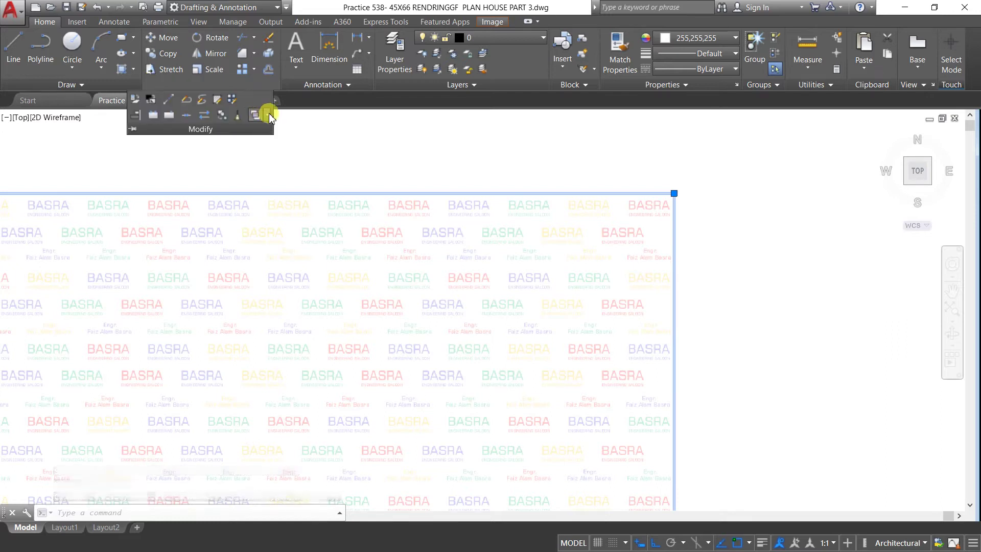
pyautogui.click(262, 115)
pyautogui.click(235, 160)
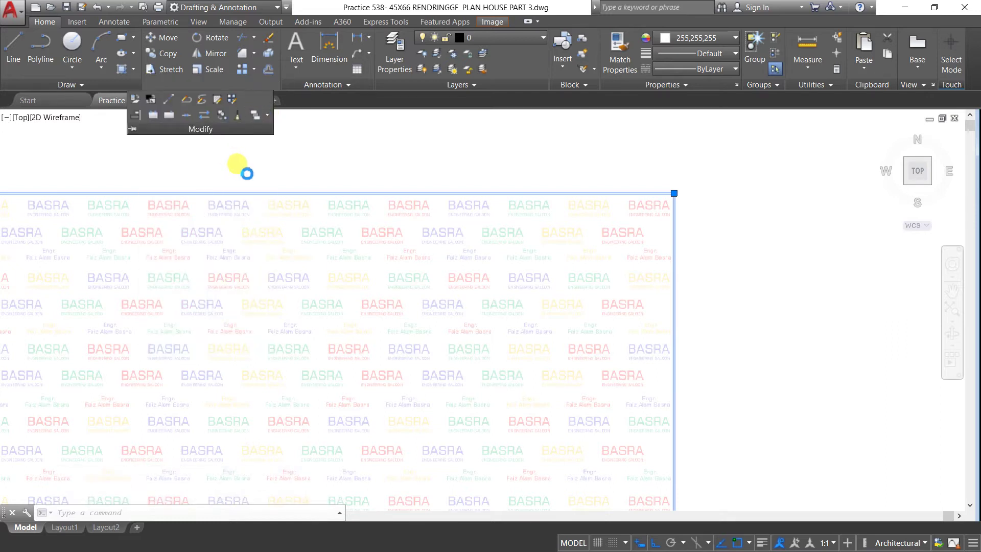
# Copy the furnished red-walled, beige-floored plan to the right end of the row.
pyautogui.scroll(2, 212, 309)
pyautogui.scroll(2, 427, 285)
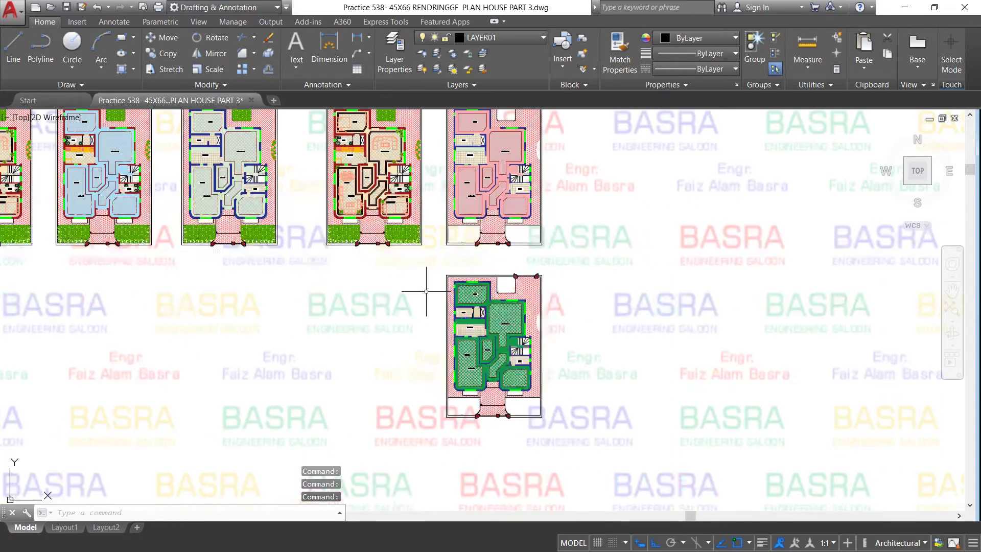
pyautogui.scroll(-2, 398, 270)
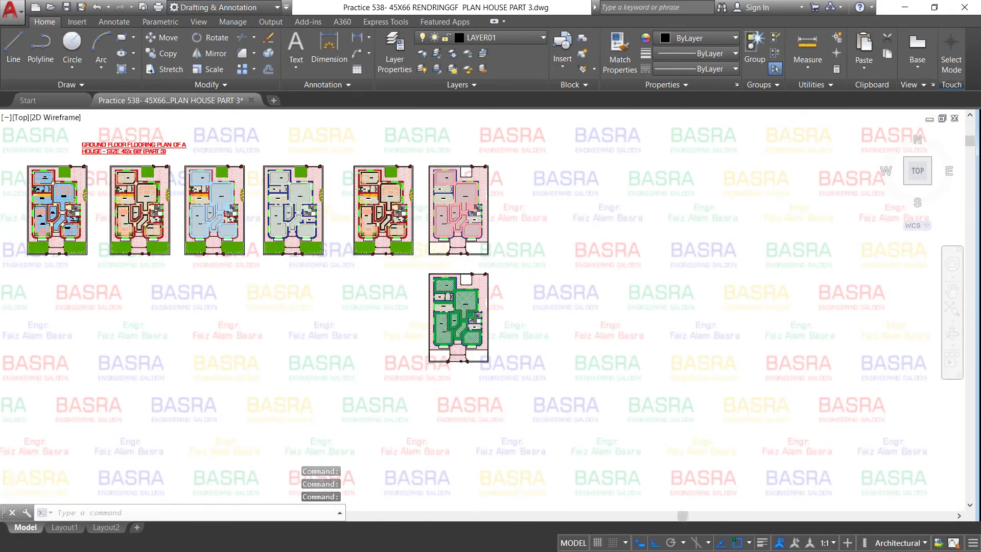
pyautogui.scroll(4, 381, 176)
pyautogui.scroll(2, 377, 186)
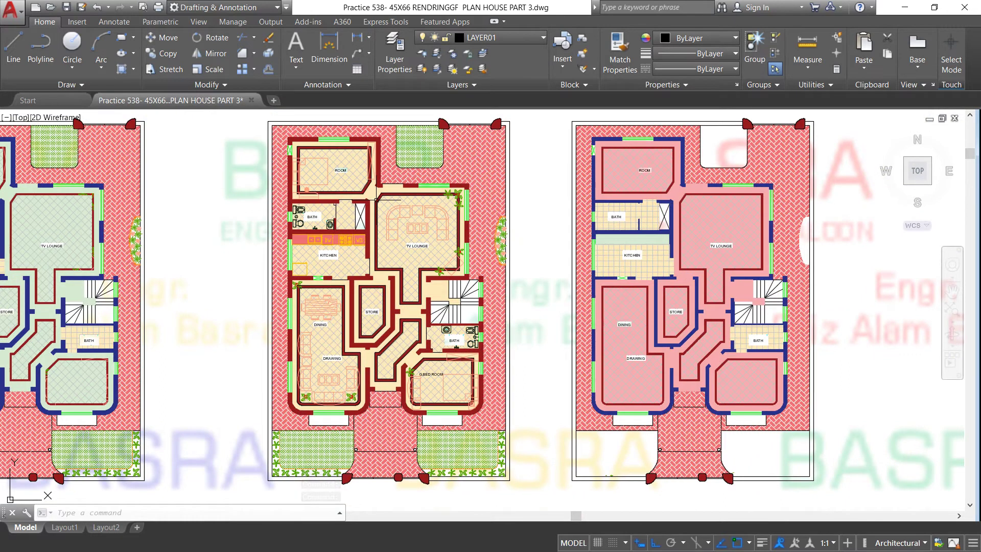
pyautogui.scroll(-2, 375, 200)
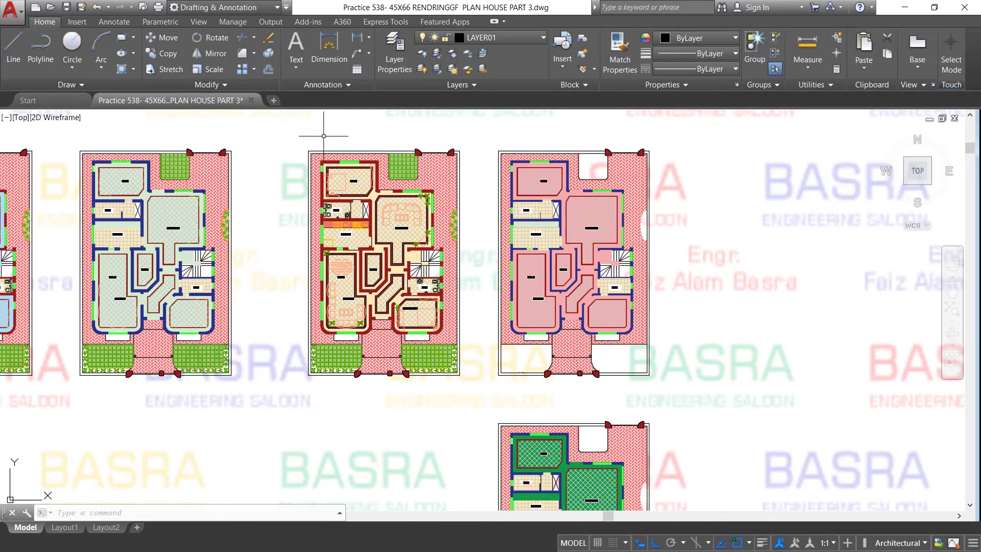
pyautogui.click(170, 54)
pyautogui.click(285, 134)
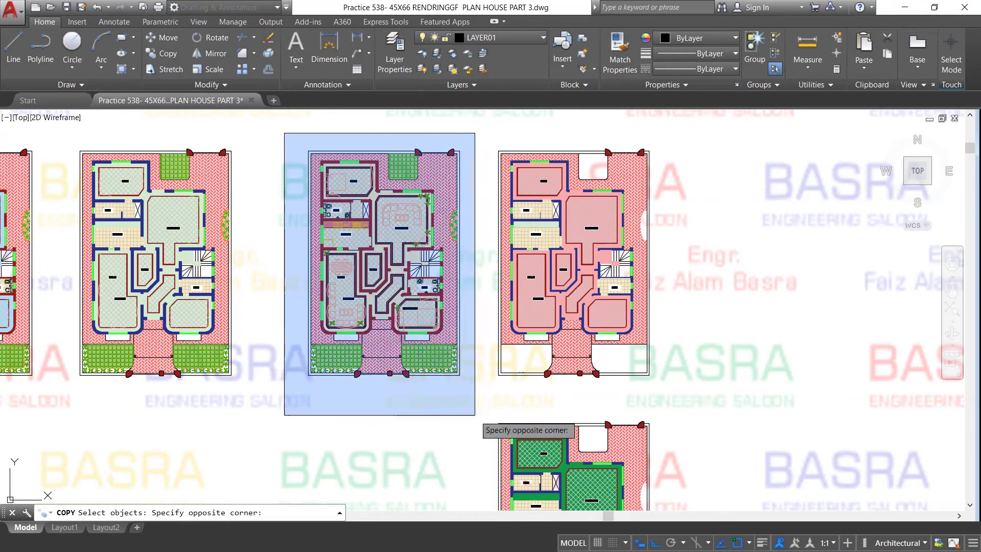
pyautogui.click(475, 415)
pyautogui.press('Return')
pyautogui.click(327, 408)
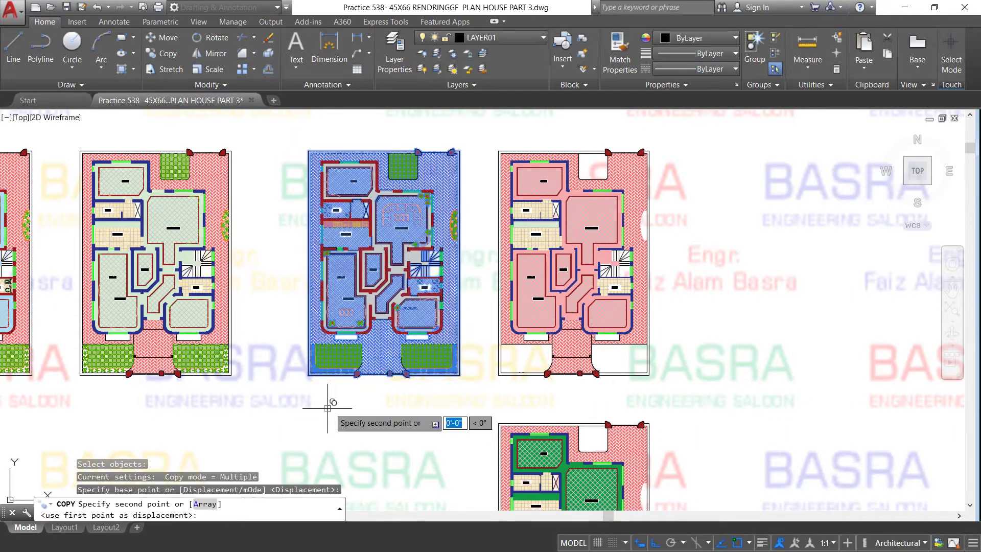
pyautogui.click(710, 408)
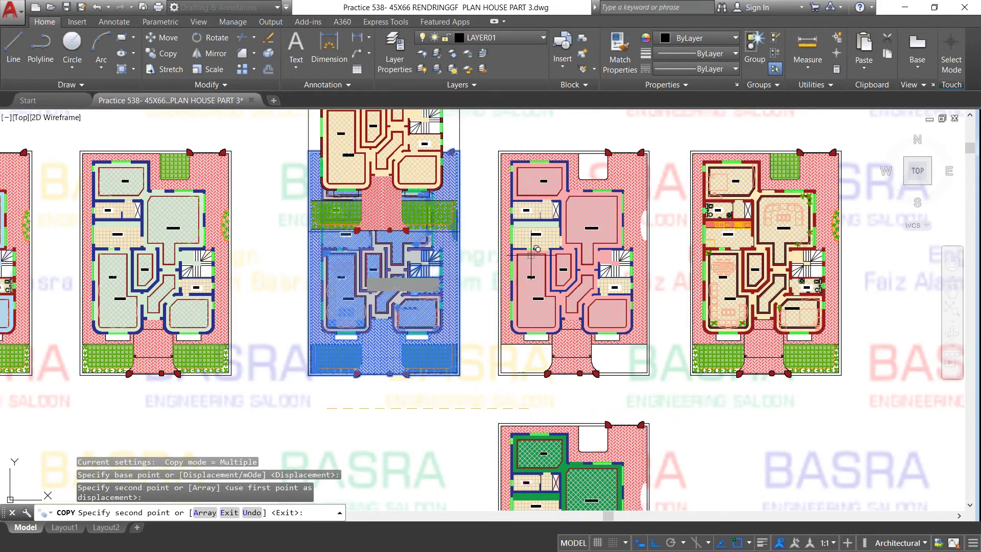
pyautogui.scroll(-2, 227, 162)
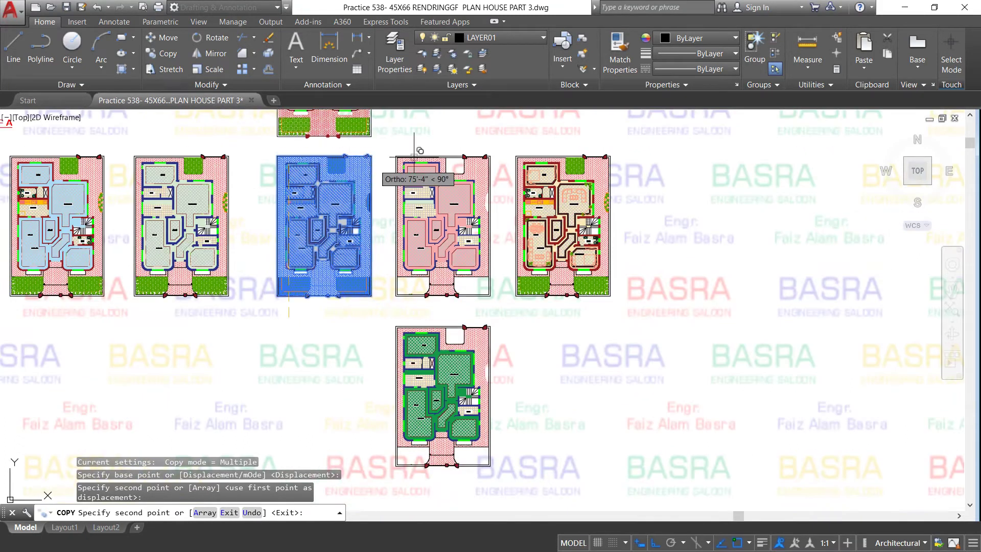
pyautogui.press('Escape')
pyautogui.scroll(2, 475, 350)
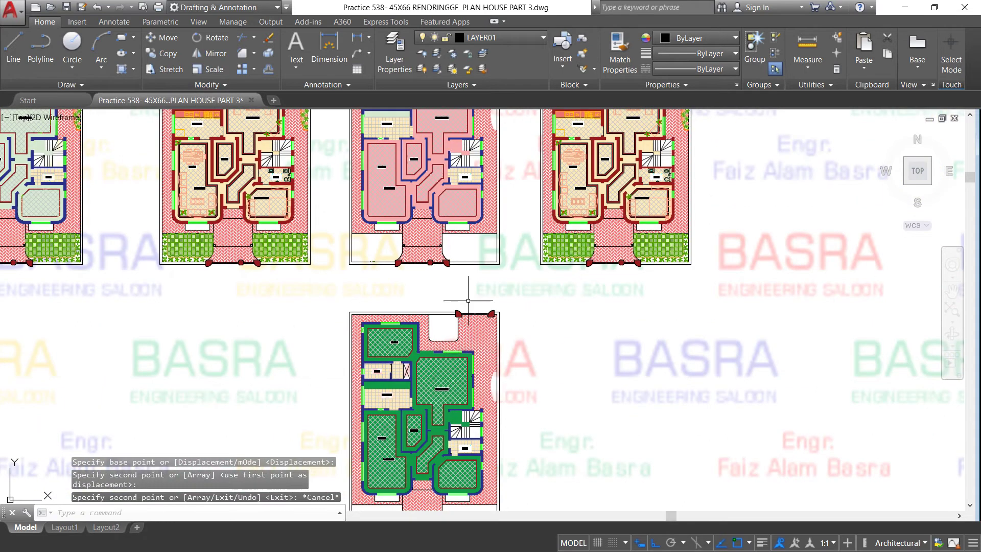
pyautogui.scroll(4, 621, 210)
pyautogui.scroll(-2, 329, 124)
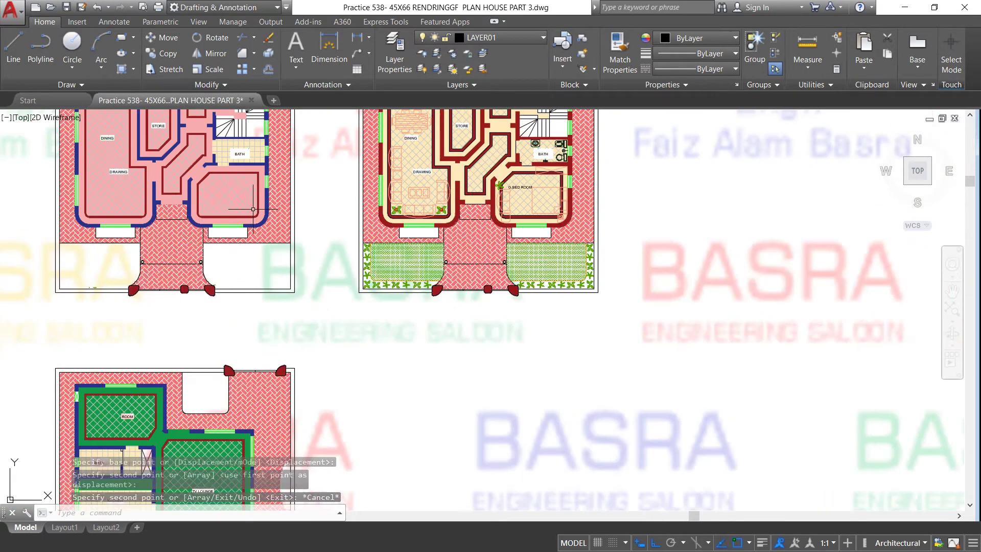
# Match the copy's corridor hatch to the green plan's hatch with Match Properties.
pyautogui.click(620, 51)
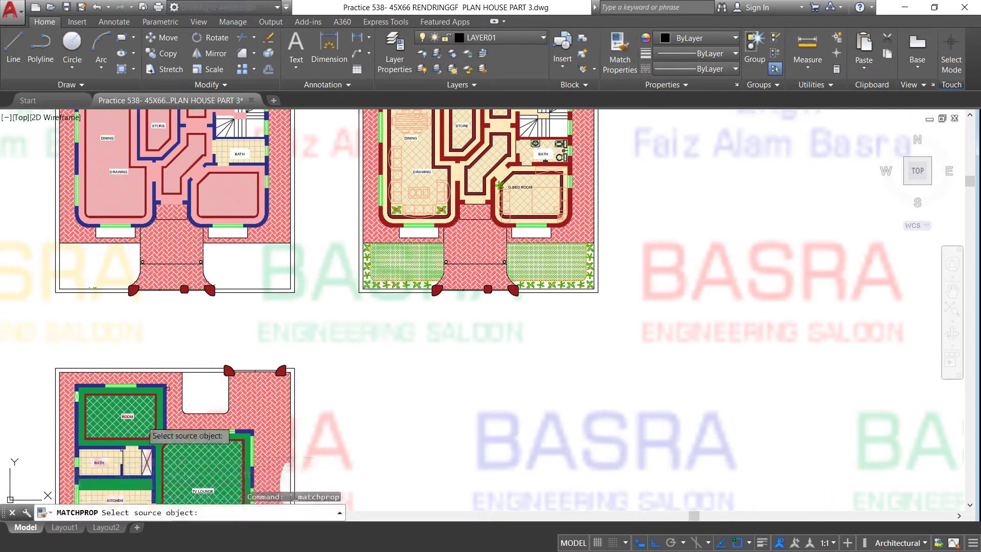
pyautogui.scroll(3, 118, 416)
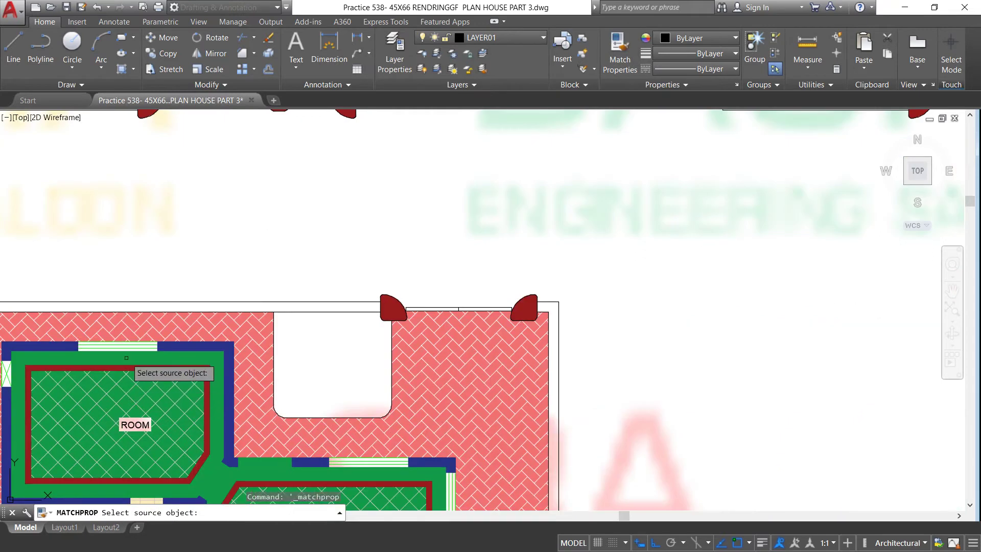
pyautogui.click(149, 367)
pyautogui.scroll(-4, 217, 422)
pyautogui.scroll(3, 474, 149)
pyautogui.scroll(-2, 469, 146)
pyautogui.scroll(4, 445, 149)
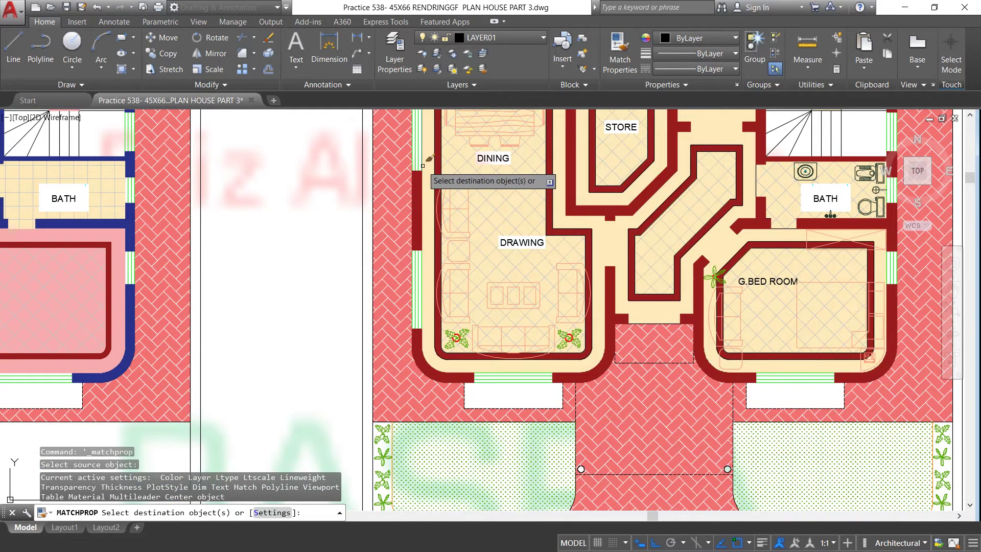
pyautogui.click(427, 165)
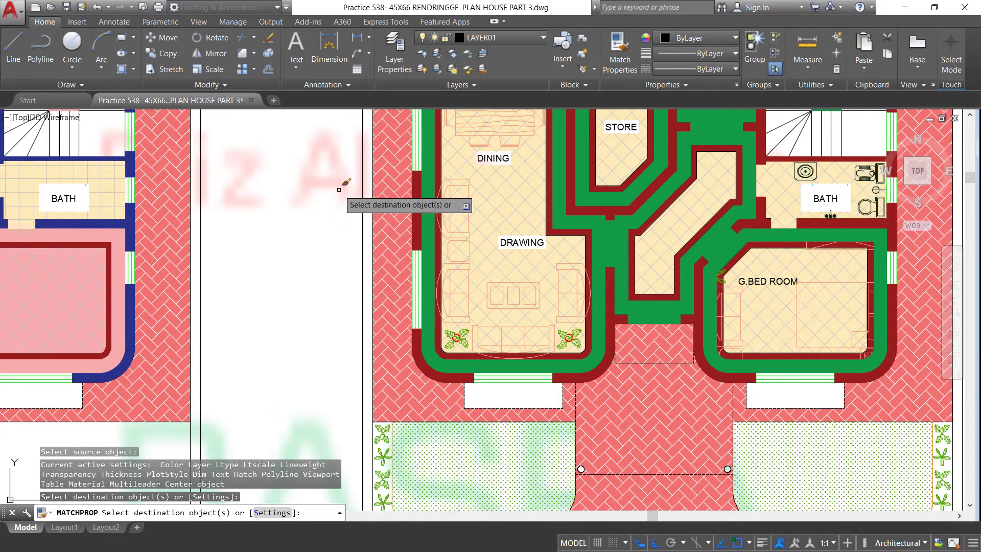
pyautogui.press('Escape')
pyautogui.scroll(-1, 557, 195)
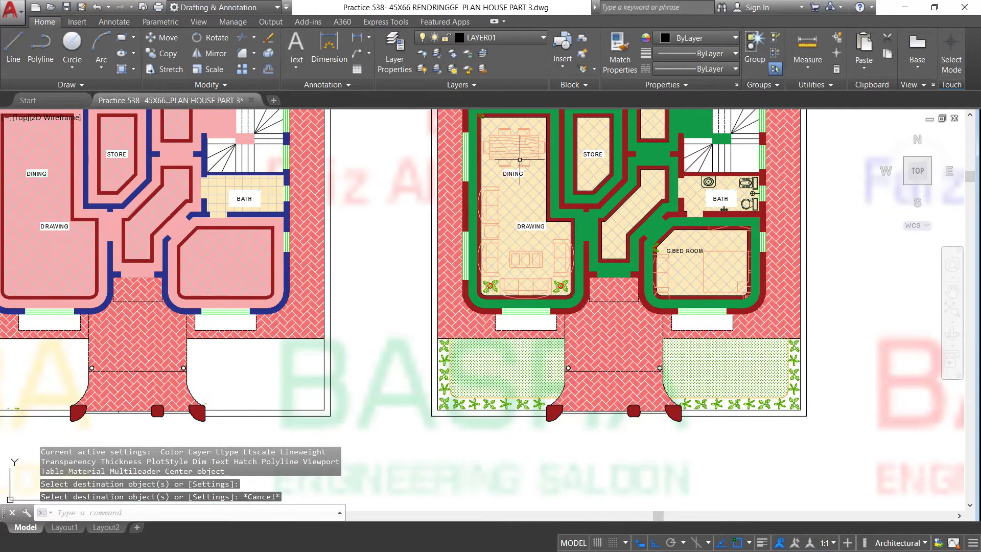
# Give the copy's room floor hatches a green 19,155,72 background.
pyautogui.click(520, 197)
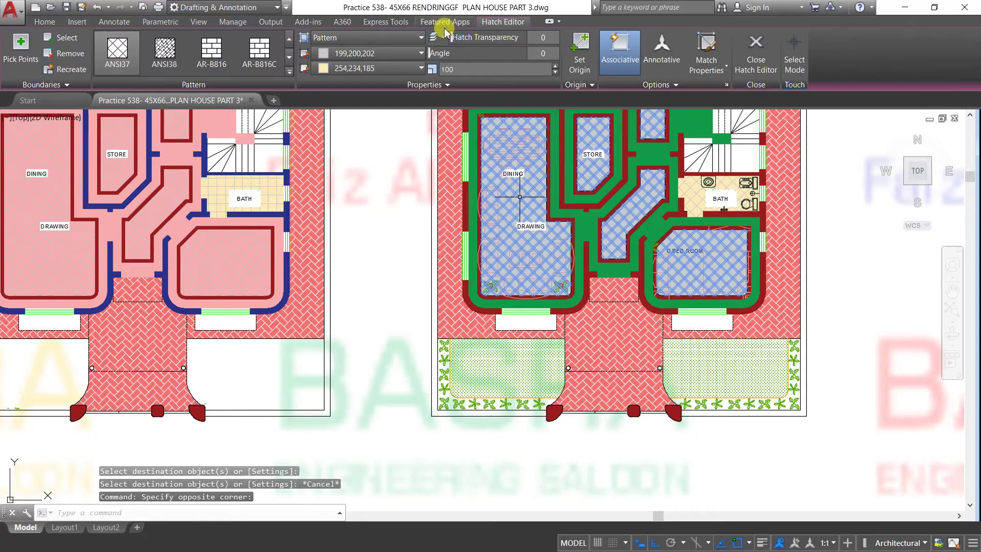
pyautogui.click(421, 68)
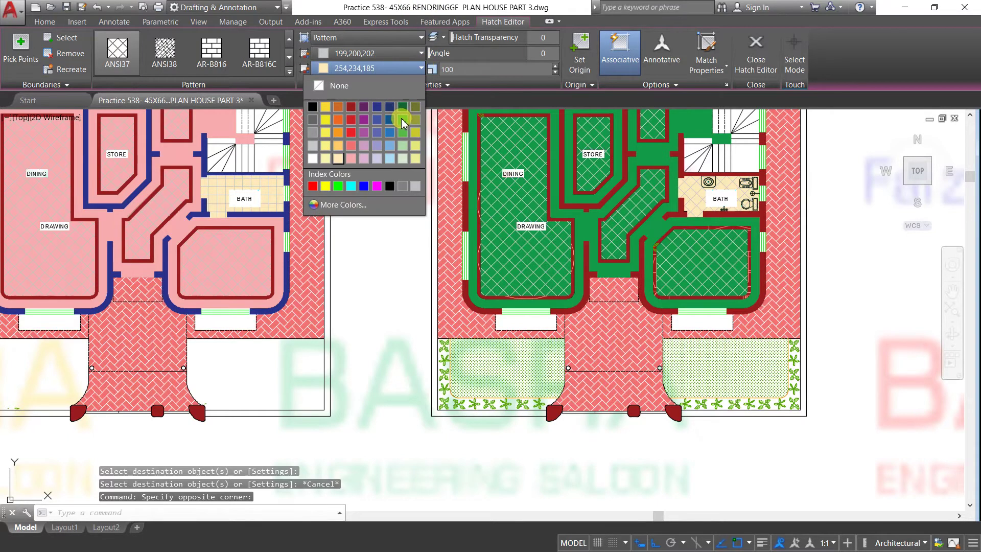
pyautogui.press('Escape')
pyautogui.press('Escape')
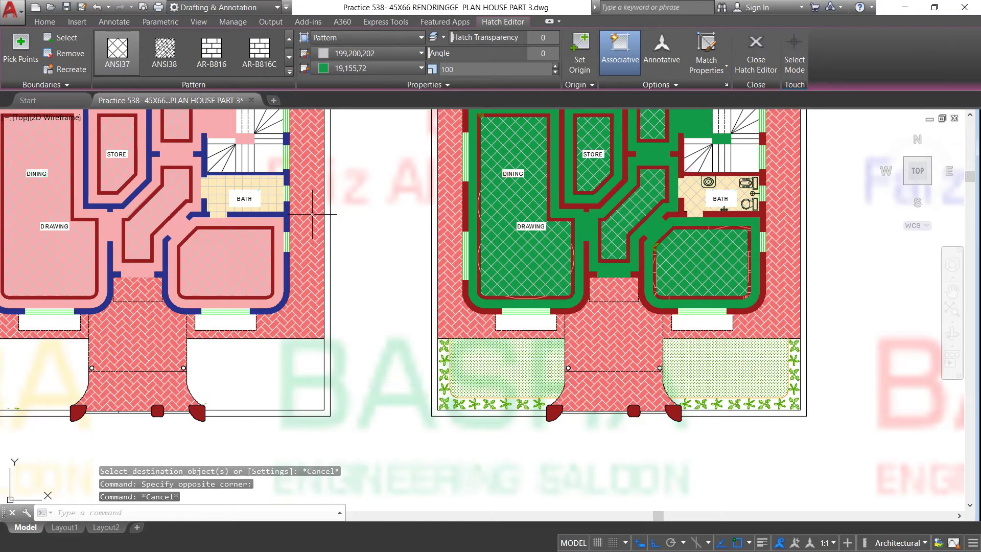
pyautogui.scroll(-3, 463, 338)
# Set the bath and kitchen floor hatches' background colour to Cyan.
pyautogui.scroll(2, 489, 199)
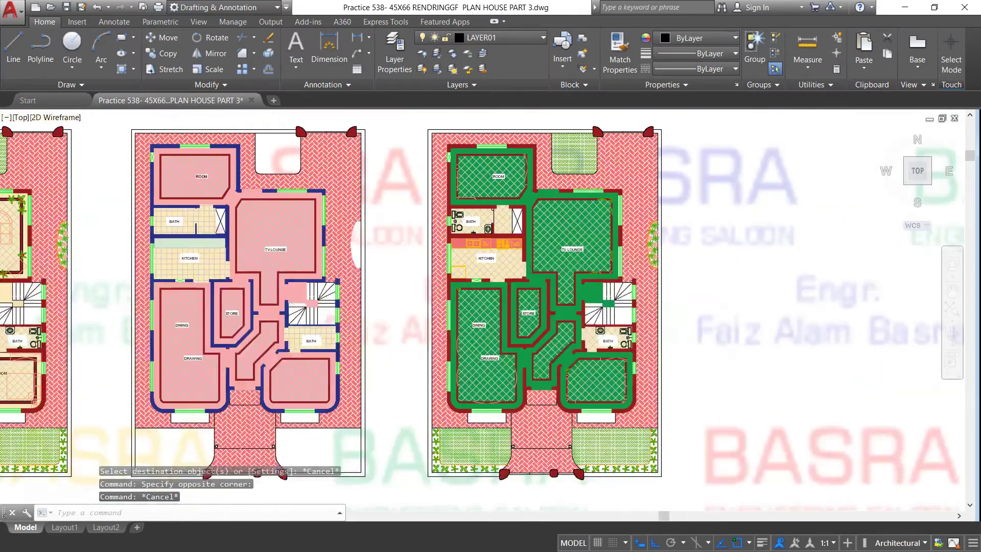
pyautogui.scroll(2, 489, 205)
pyautogui.scroll(2, 484, 224)
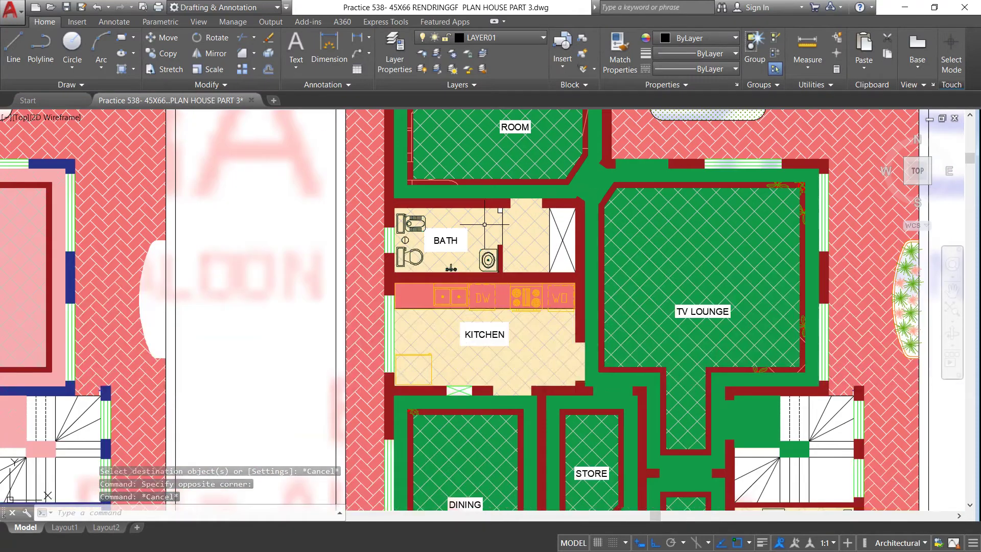
pyautogui.click(528, 225)
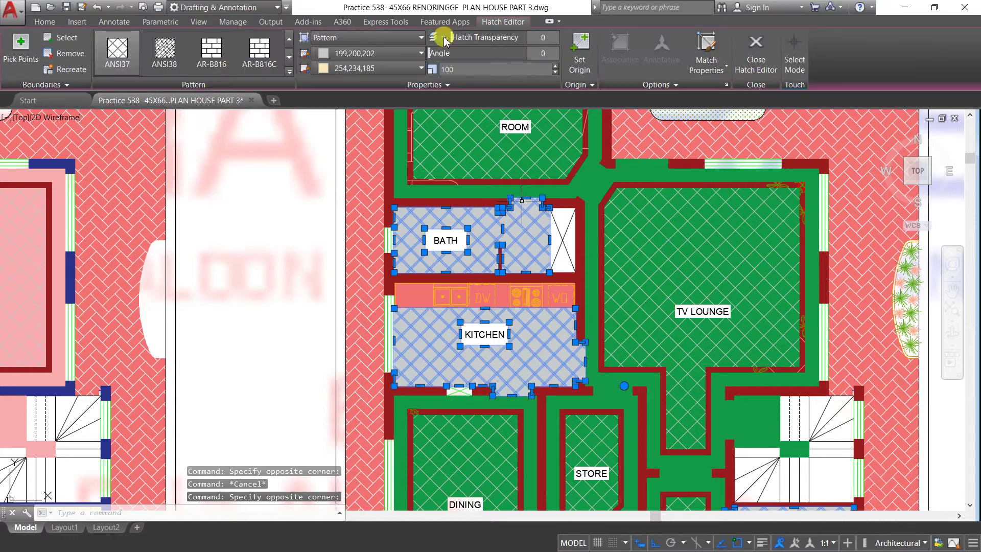
pyautogui.click(428, 68)
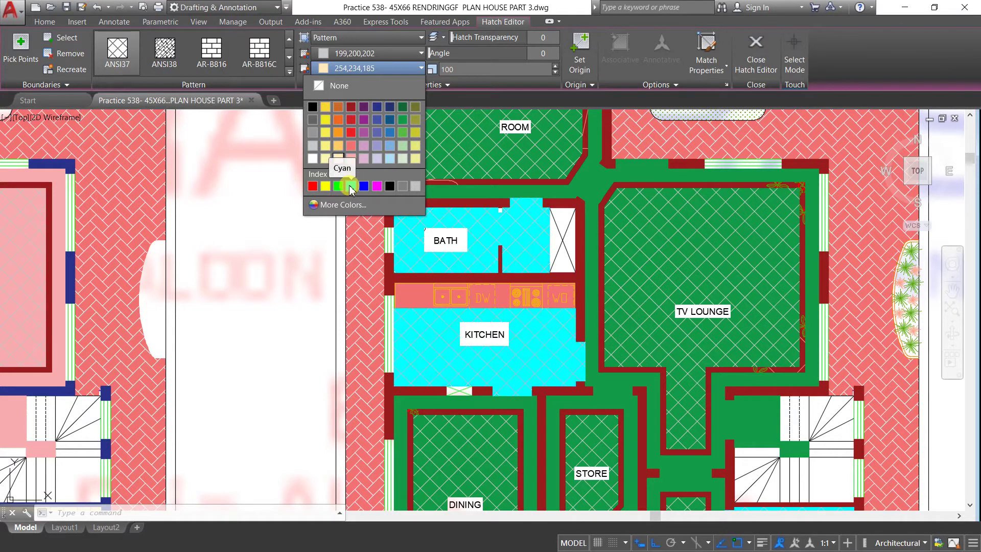
pyautogui.click(351, 186)
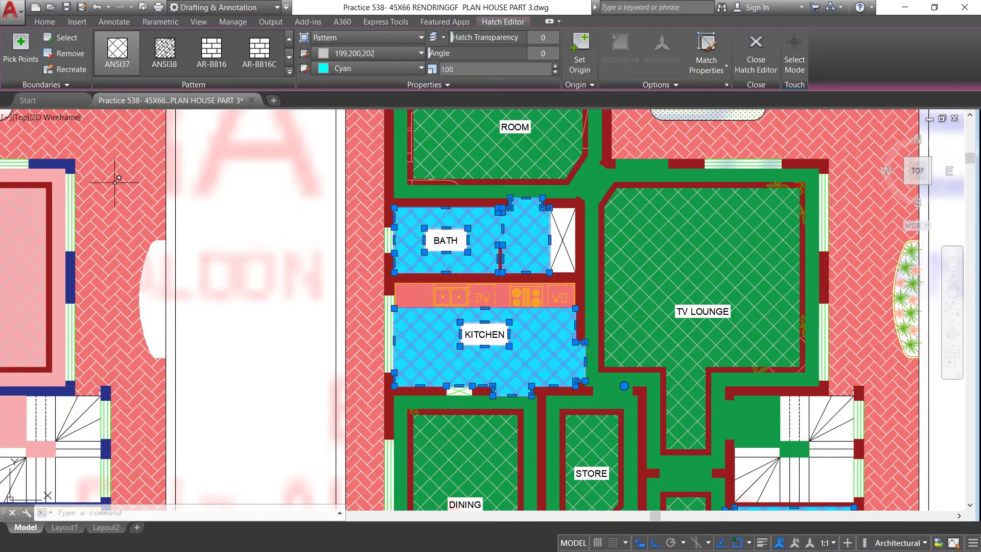
pyautogui.press('Escape')
# Select the corridor, ROOM and TV LOUNGE floor hatches of the copy.
pyautogui.scroll(-2, 285, 152)
pyautogui.scroll(-2, 285, 152)
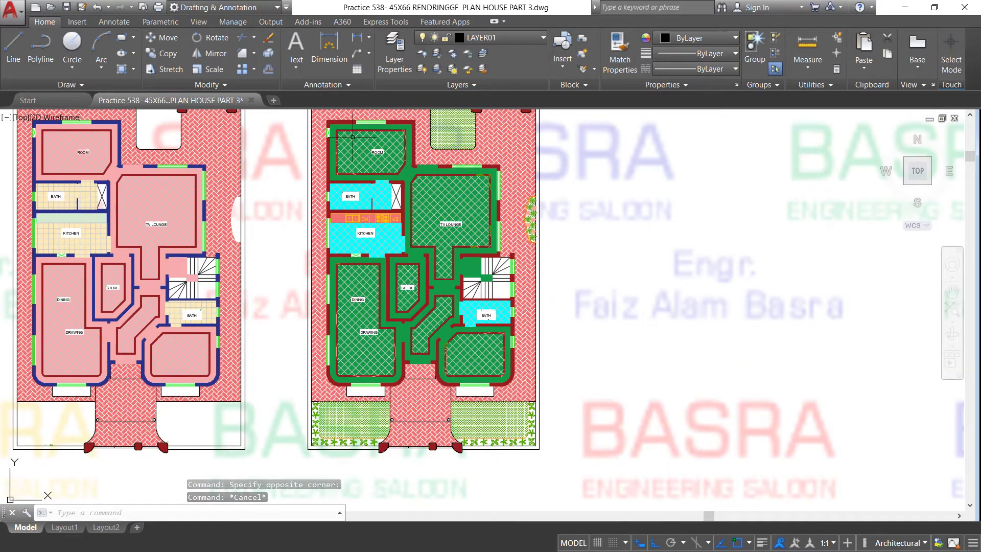
pyautogui.scroll(3, 421, 159)
pyautogui.scroll(3, 352, 136)
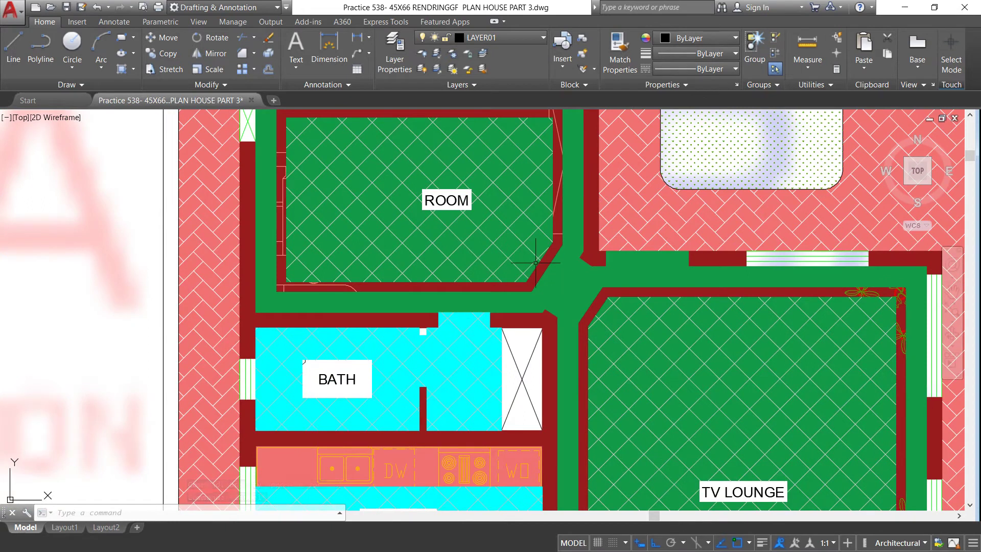
pyautogui.click(576, 276)
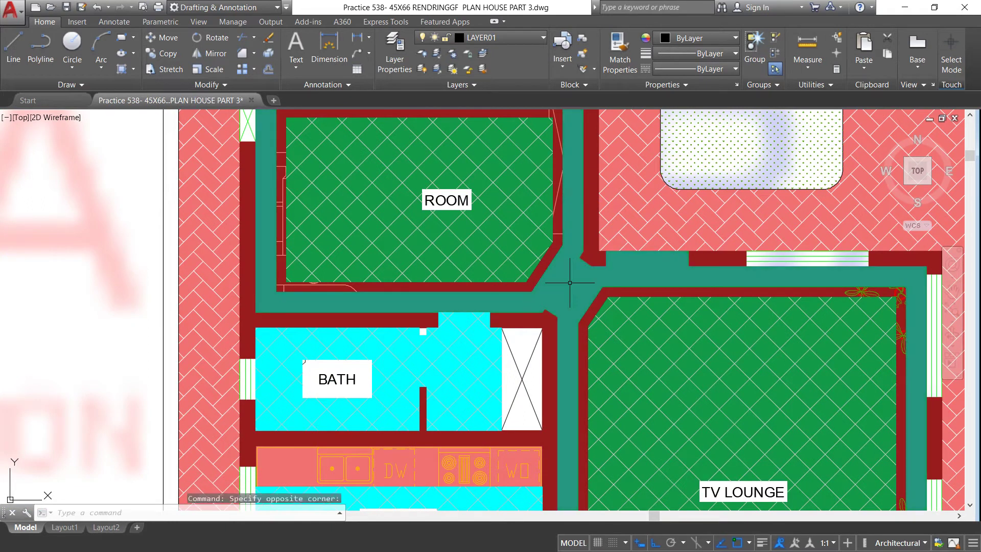
pyautogui.click(522, 268)
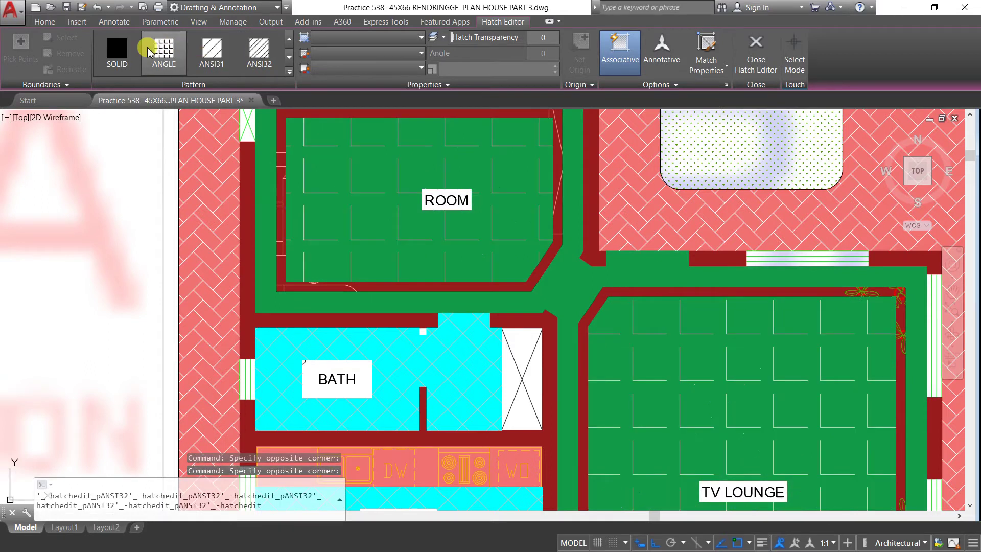
pyautogui.click(44, 21)
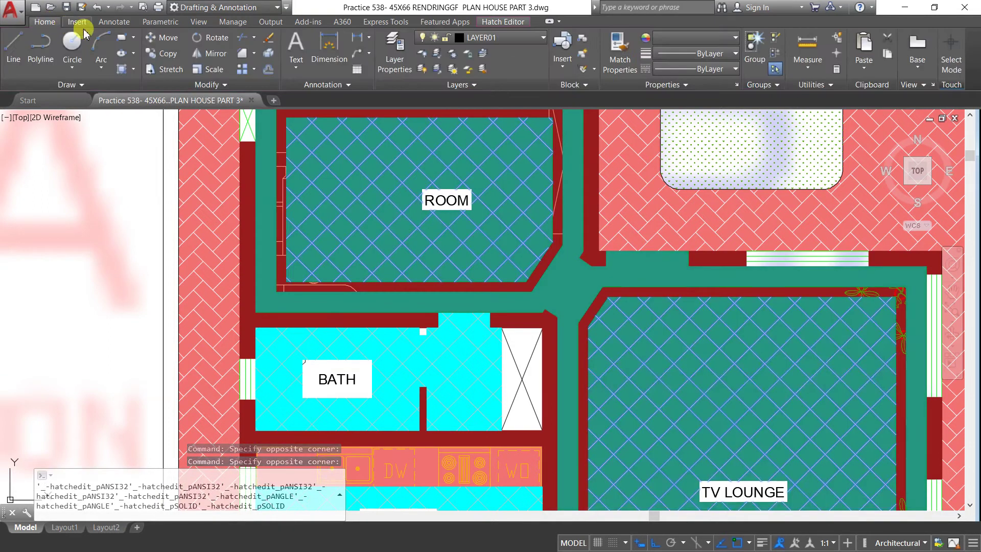
# Send the selected floor hatches to the back of the draw order.
pyautogui.click(229, 86)
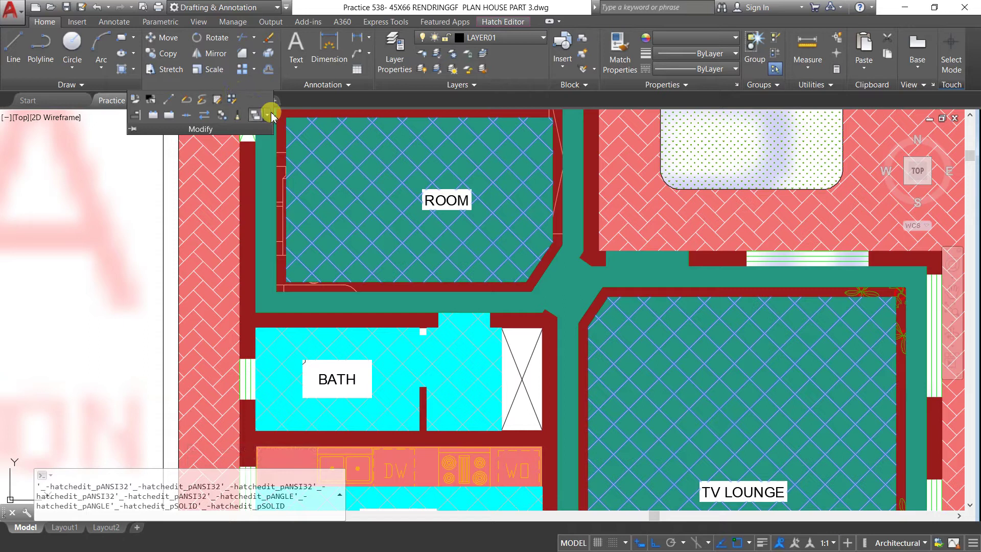
pyautogui.click(266, 115)
pyautogui.click(237, 160)
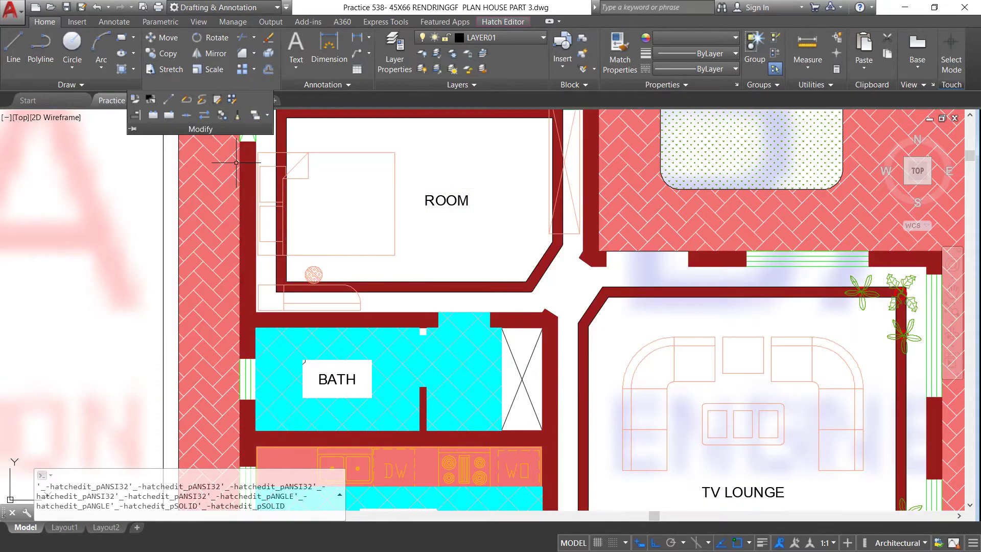
pyautogui.press('Escape')
pyautogui.scroll(-4, 104, 139)
# Select the BASRA watermark image and send it to the back.
pyautogui.click(586, 208)
pyautogui.click(665, 205)
pyautogui.scroll(-4, 547, 179)
pyautogui.scroll(-2, 542, 200)
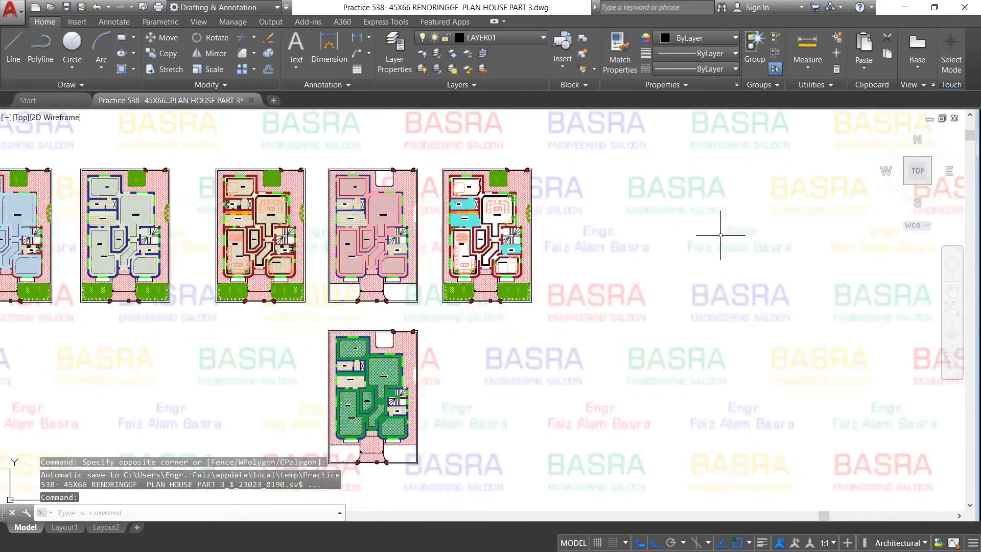
pyautogui.scroll(-2, 567, 224)
pyautogui.click(538, 128)
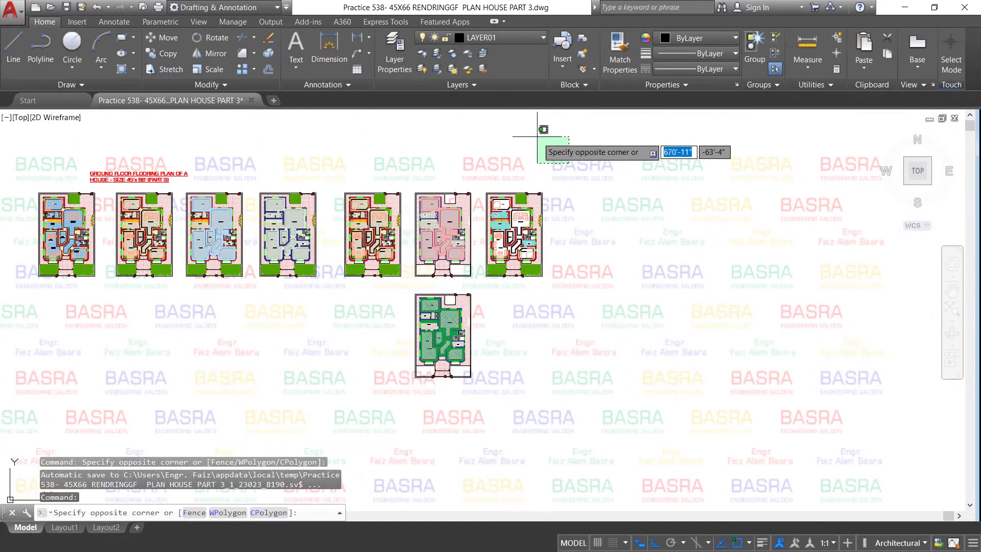
pyautogui.click(478, 154)
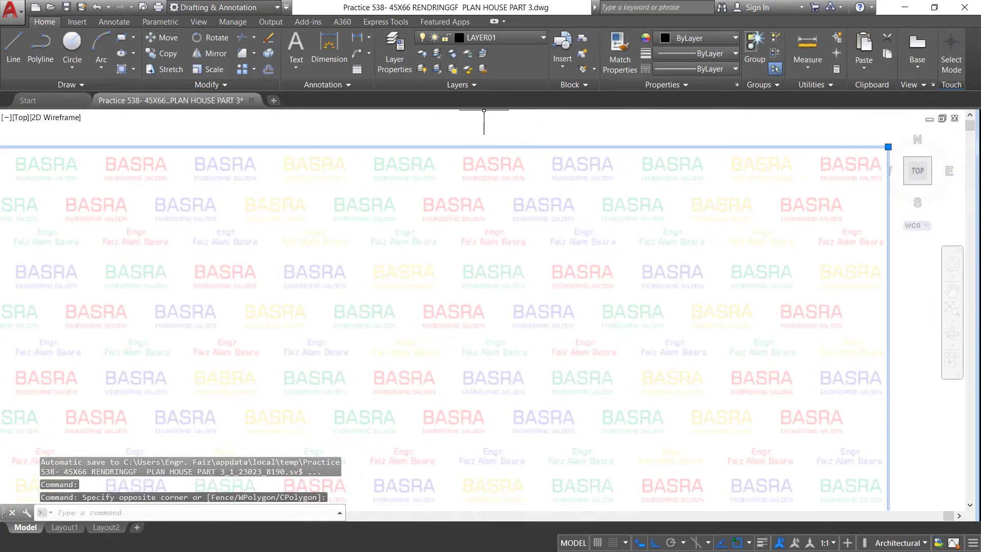
pyautogui.click(45, 21)
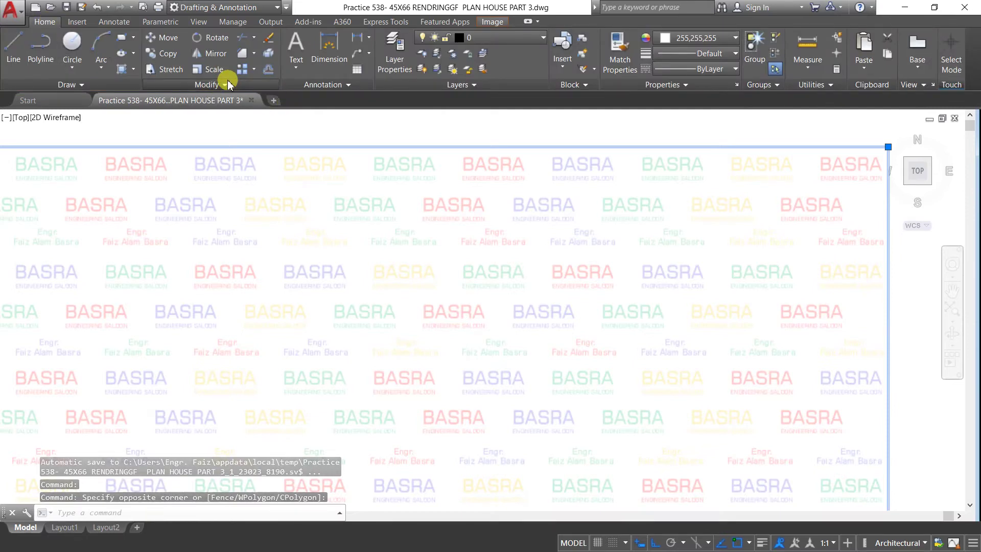
pyautogui.click(225, 84)
pyautogui.click(266, 115)
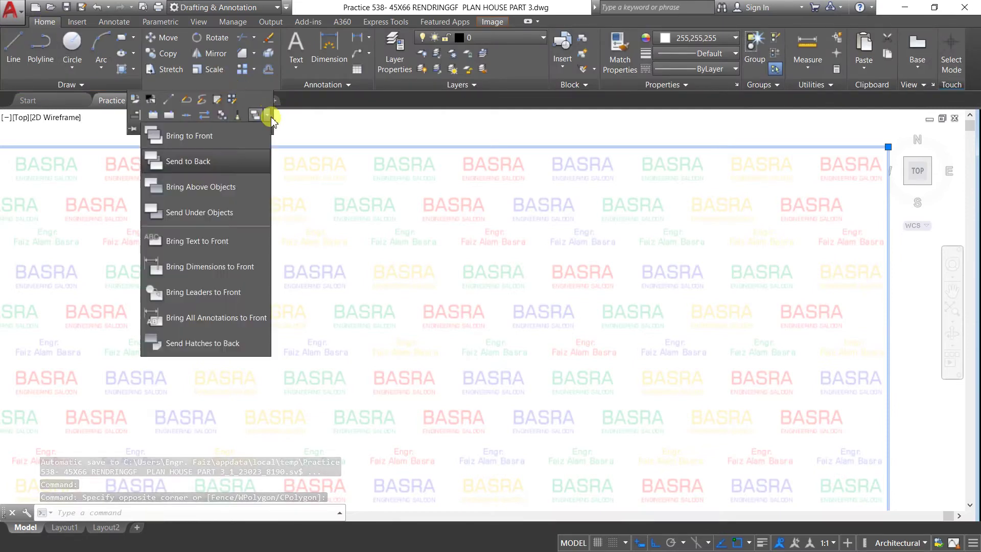
pyautogui.click(238, 160)
pyautogui.scroll(2, 535, 275)
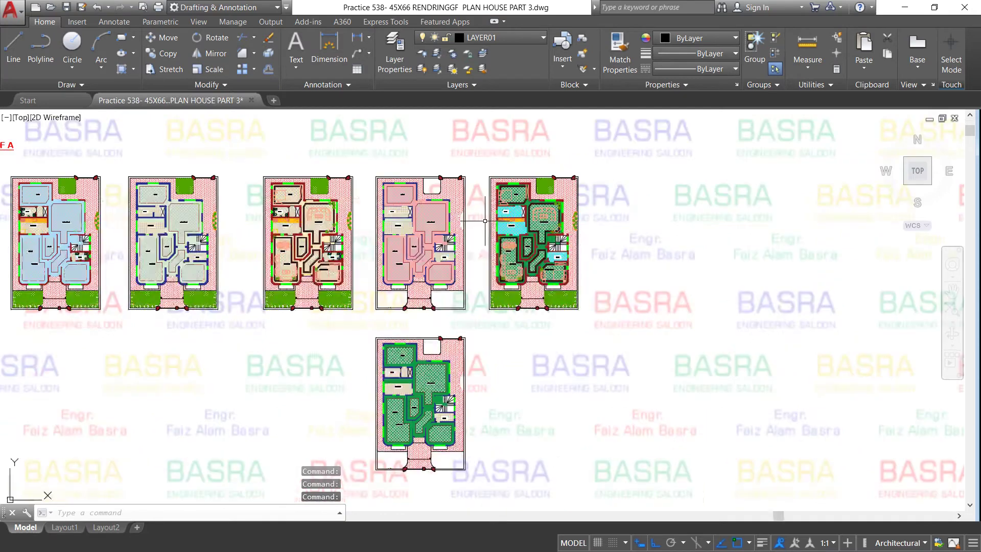
pyautogui.scroll(2, 542, 205)
pyautogui.scroll(3, 542, 199)
pyautogui.scroll(3, 491, 194)
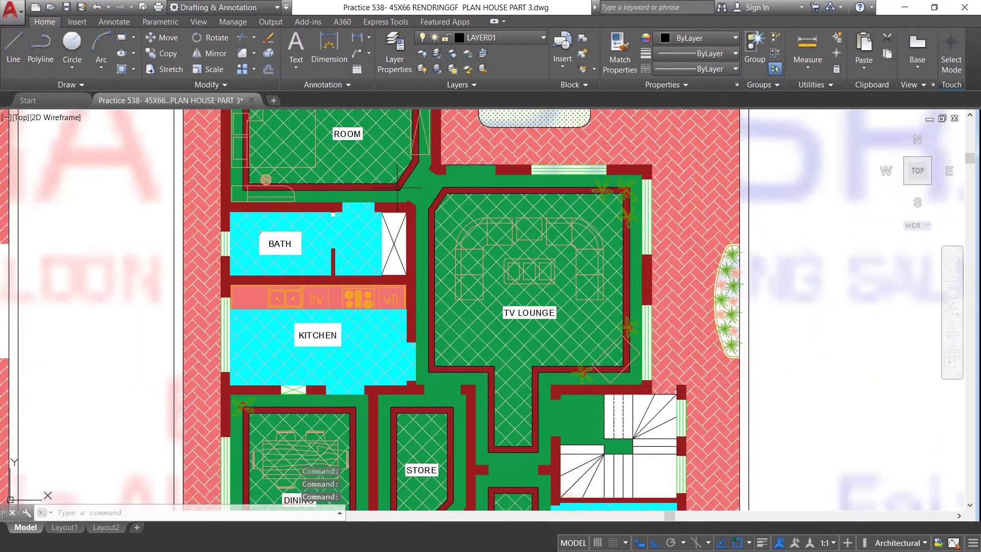
pyautogui.scroll(2, 513, 268)
pyautogui.scroll(-2, 446, 189)
pyautogui.scroll(-2, 425, 195)
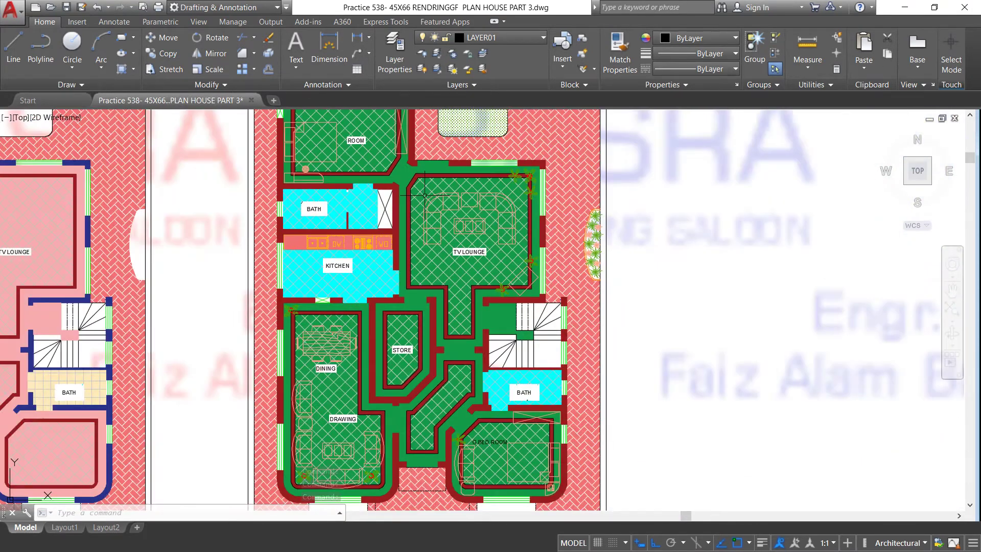
pyautogui.scroll(4, 319, 406)
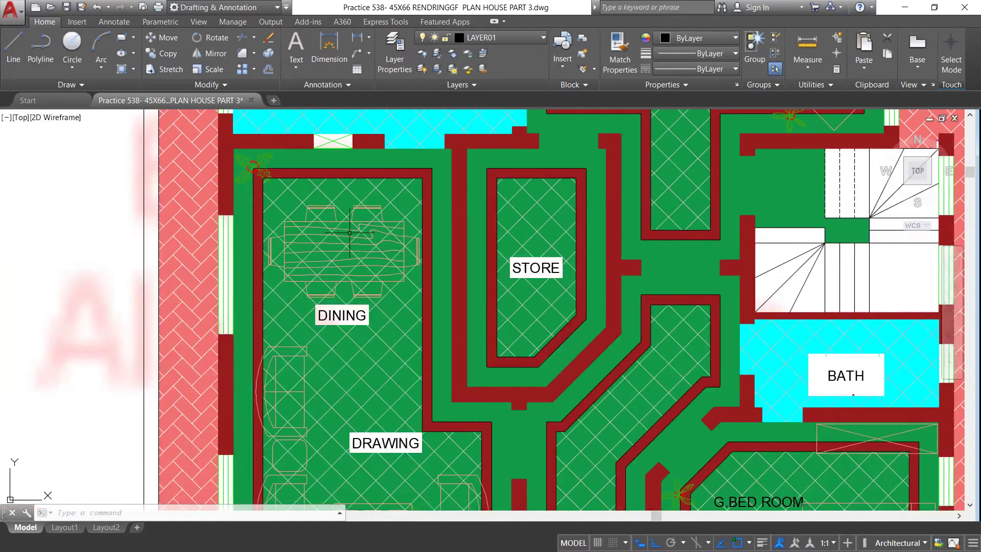
pyautogui.scroll(-2, 350, 233)
pyautogui.scroll(2, 385, 437)
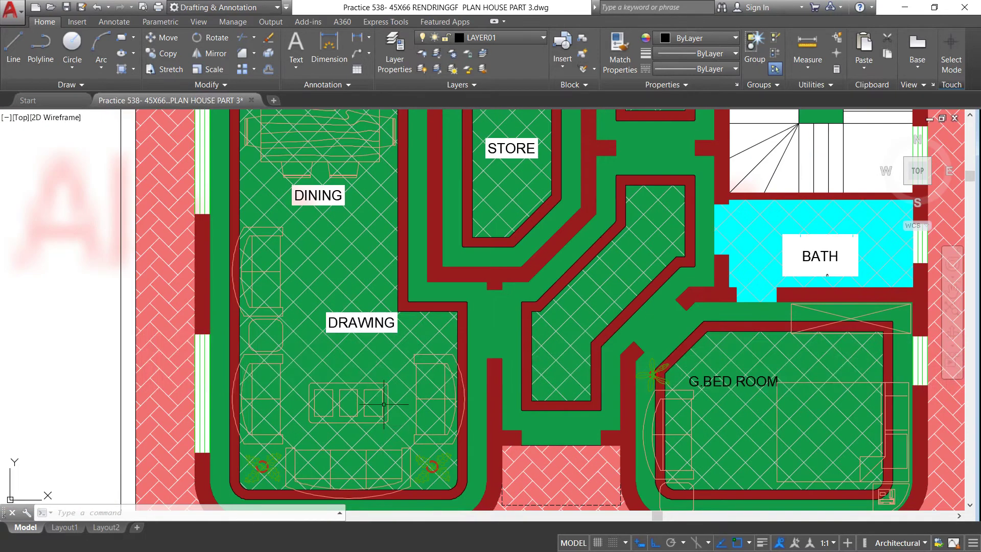
pyautogui.scroll(-2, 358, 345)
pyautogui.scroll(-3, 592, 276)
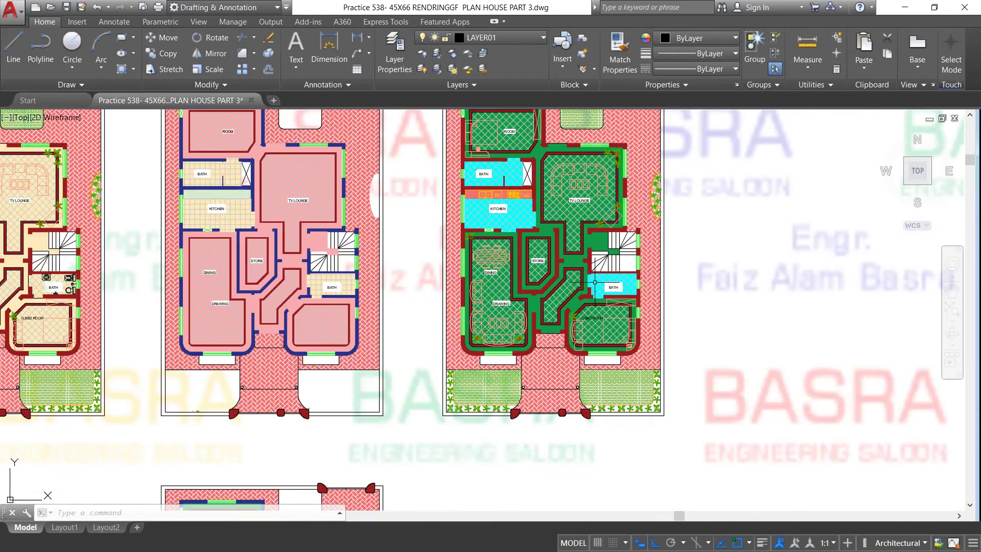
pyautogui.scroll(-2, 593, 276)
pyautogui.scroll(-2, 557, 225)
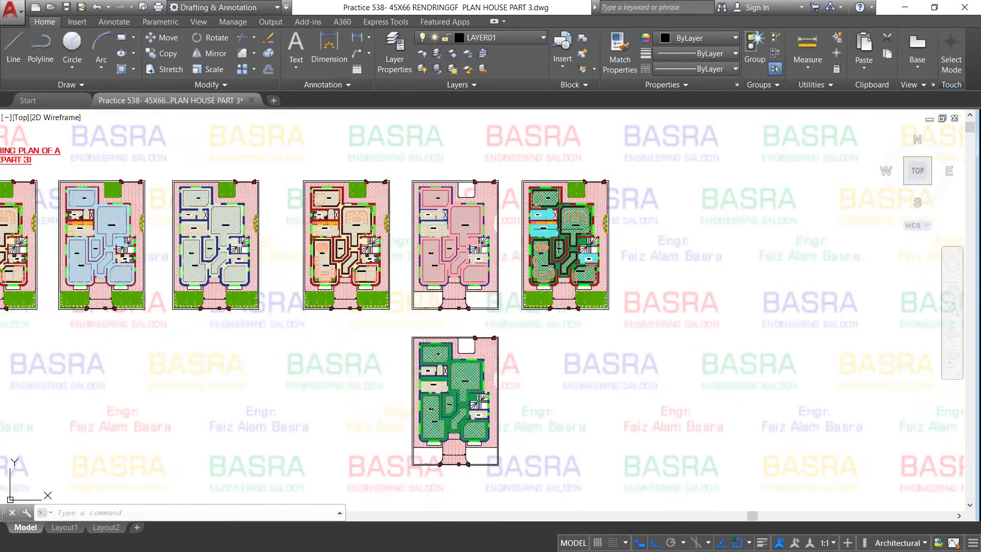
pyautogui.scroll(2, 487, 433)
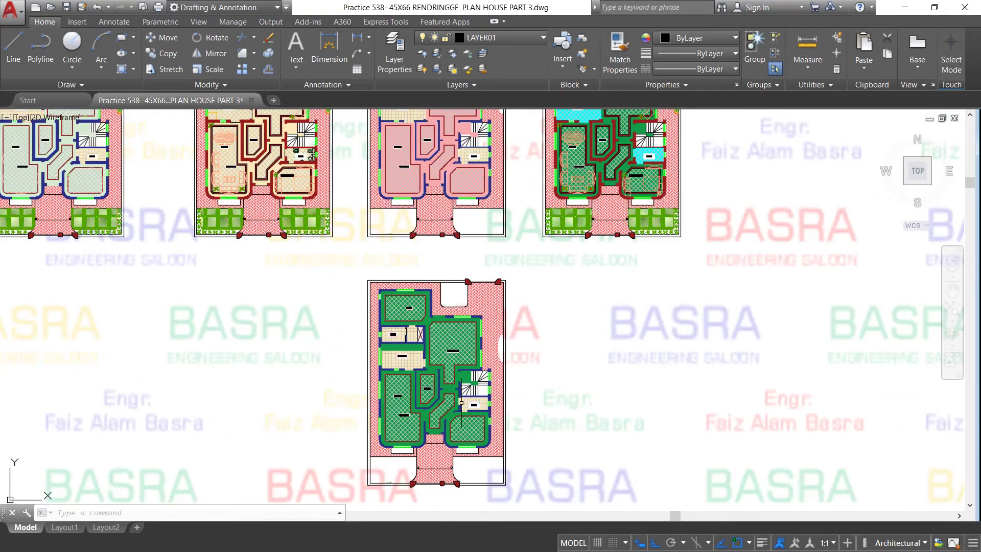
pyautogui.scroll(-2, 392, 202)
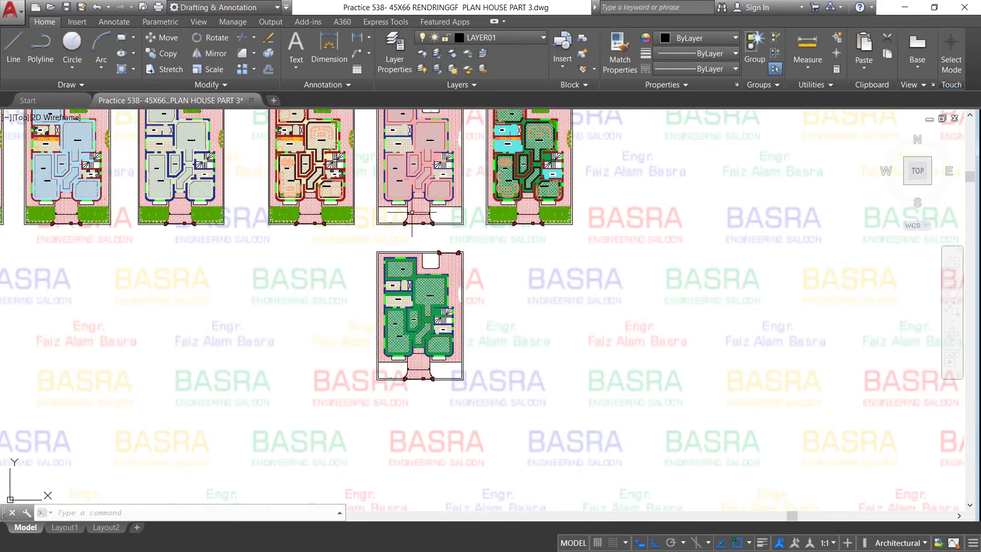
pyautogui.scroll(-2, 433, 212)
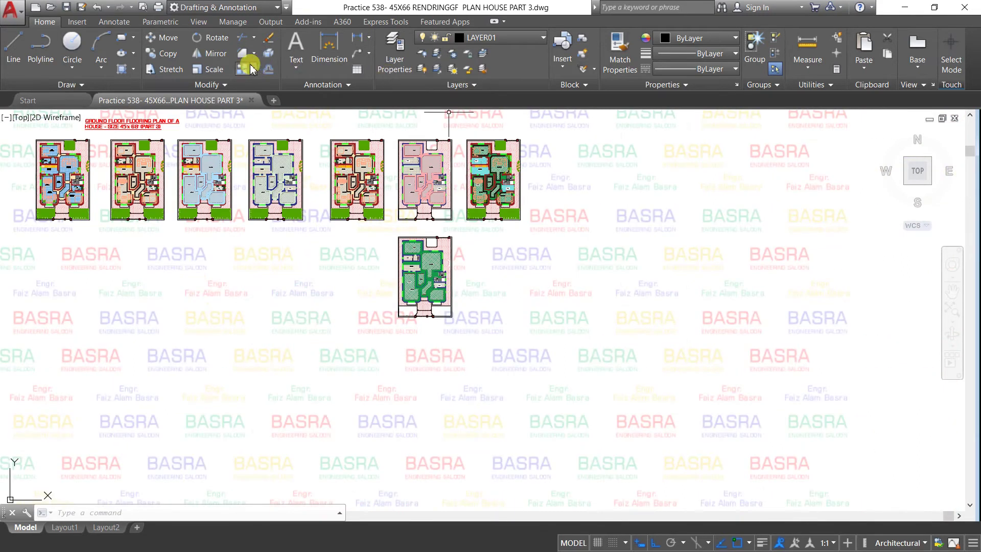
# Delete the lower green plan.
pyautogui.click(377, 235)
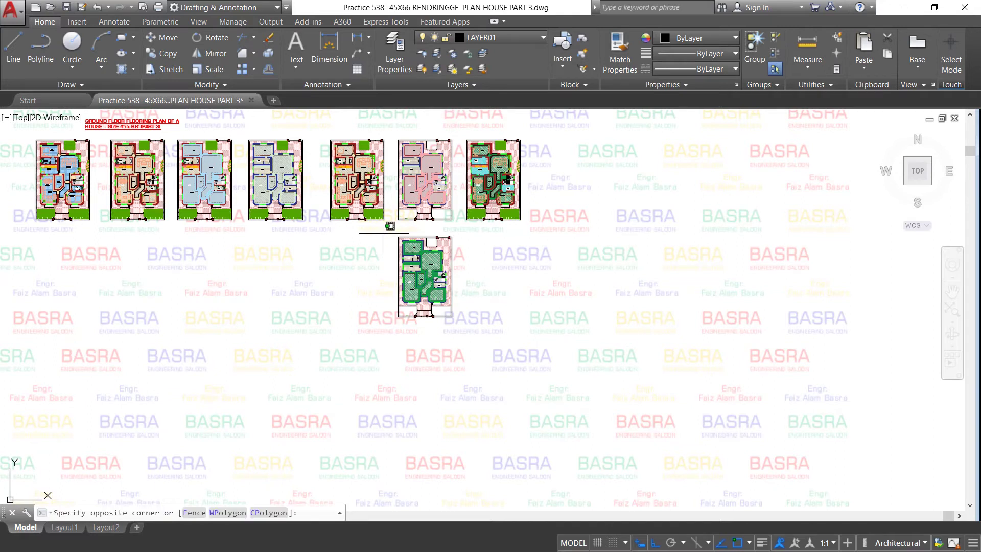
pyautogui.click(480, 347)
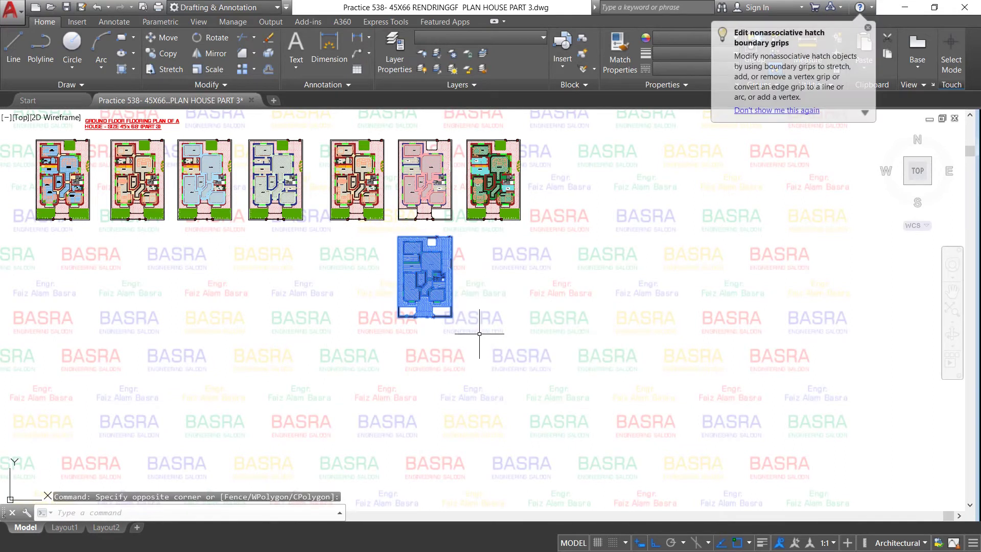
pyautogui.press('Delete')
# Copy the right-most green plan and place the duplicate just to its right.
pyautogui.click(169, 56)
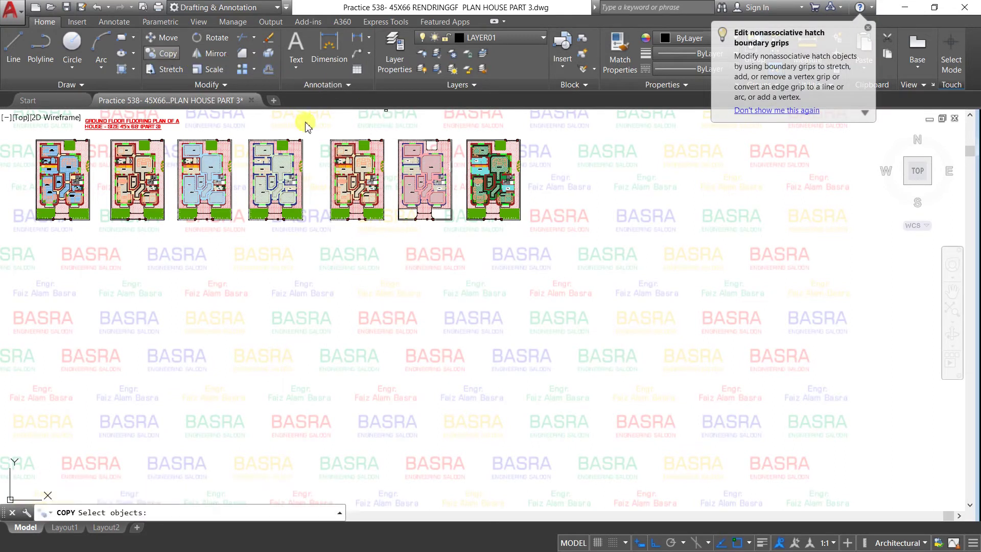
pyautogui.click(462, 142)
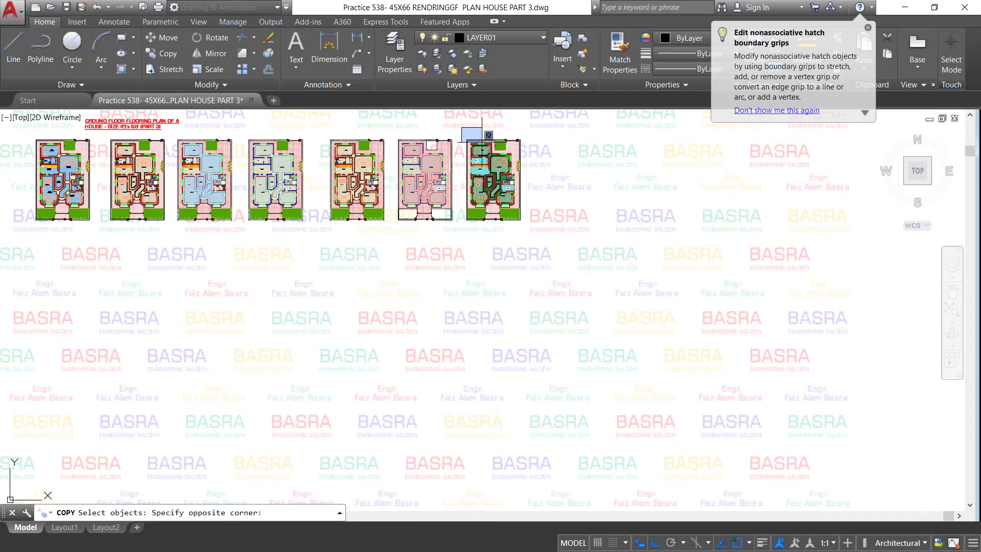
pyautogui.click(540, 249)
pyautogui.press('Return')
pyautogui.click(464, 266)
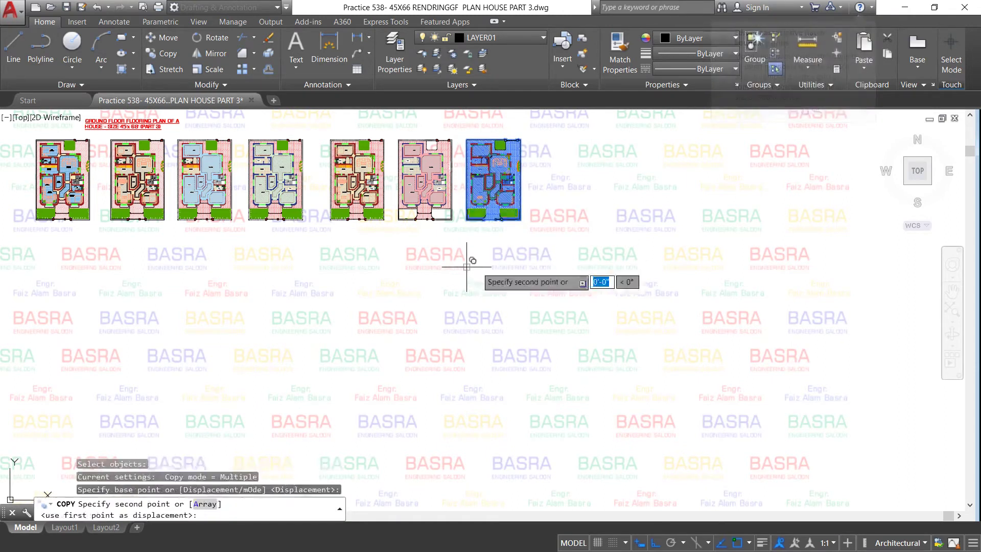
pyautogui.click(554, 267)
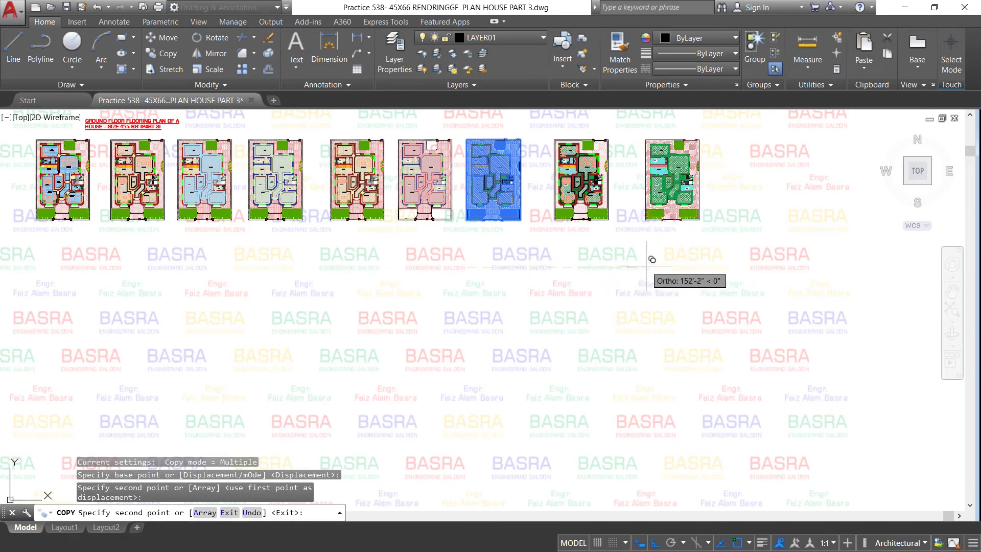
pyautogui.press('Escape')
pyautogui.scroll(4, 636, 164)
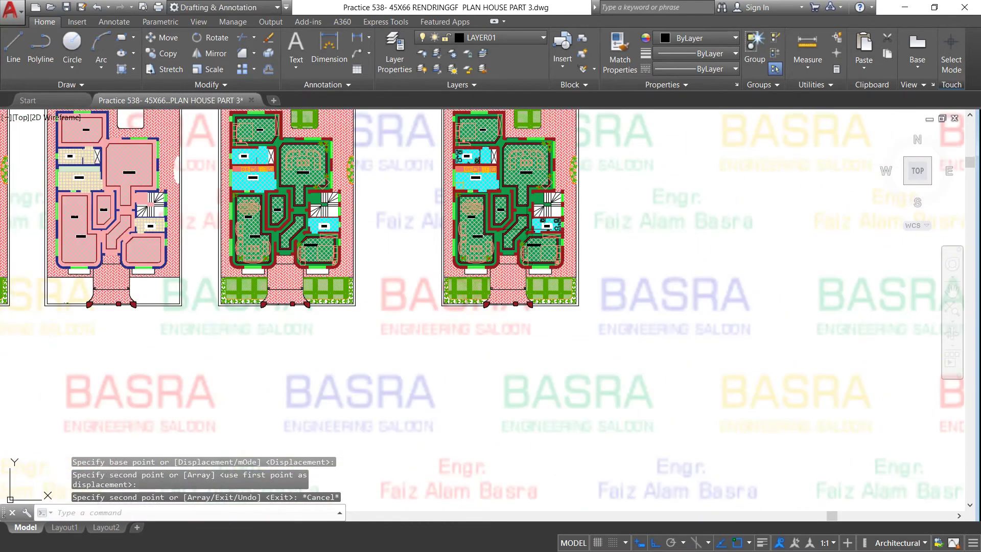
# Recolour the copied plan's inner wall hatch from dark red to blue 41,49,137.
pyautogui.scroll(3, 475, 128)
pyautogui.scroll(4, 475, 127)
pyautogui.scroll(-4, 476, 128)
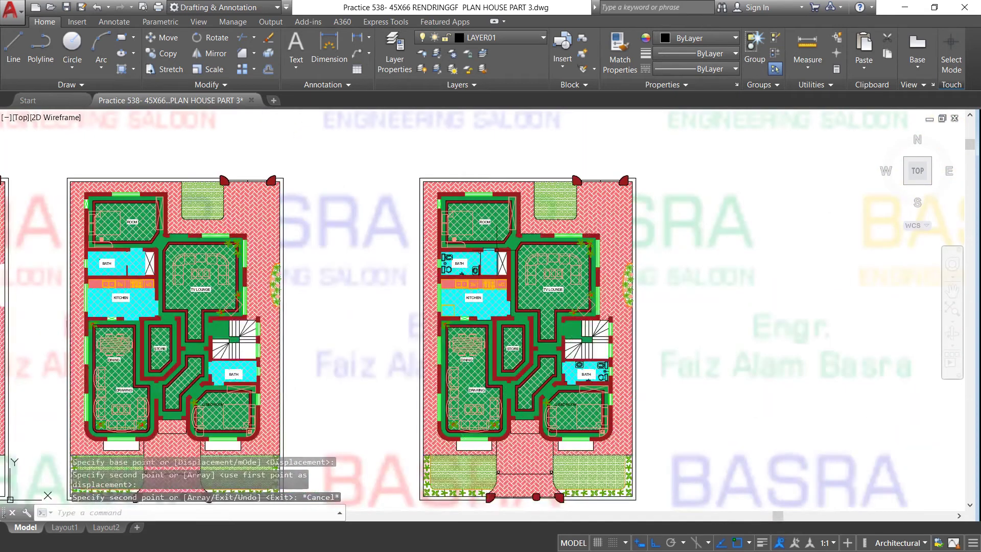
pyautogui.scroll(1, 475, 128)
pyautogui.scroll(4, 465, 194)
pyautogui.scroll(4, 465, 194)
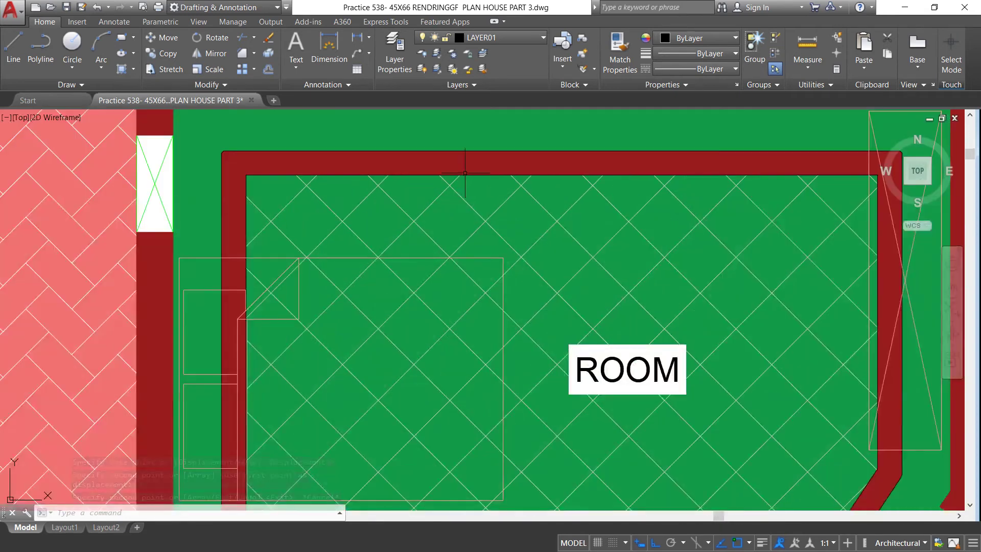
pyautogui.click(479, 166)
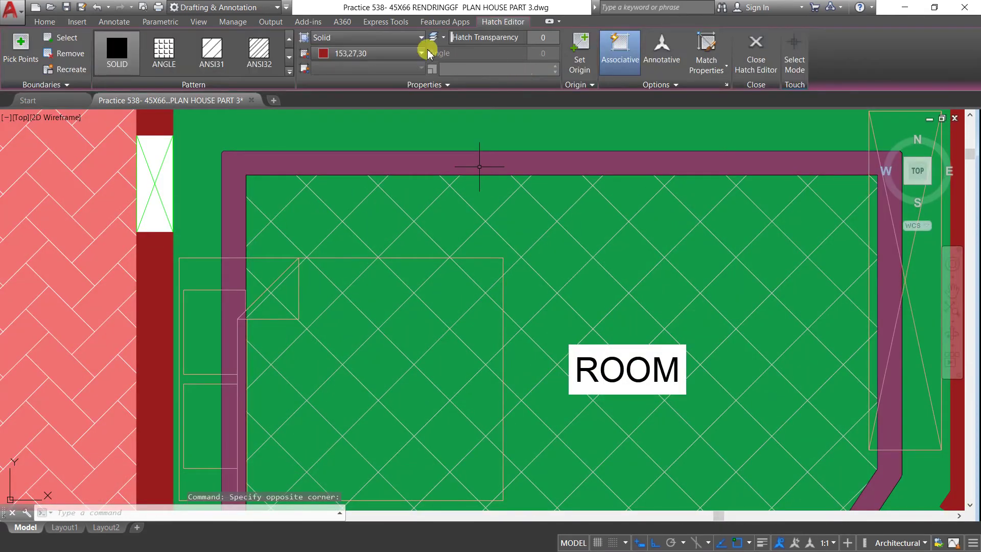
pyautogui.click(421, 53)
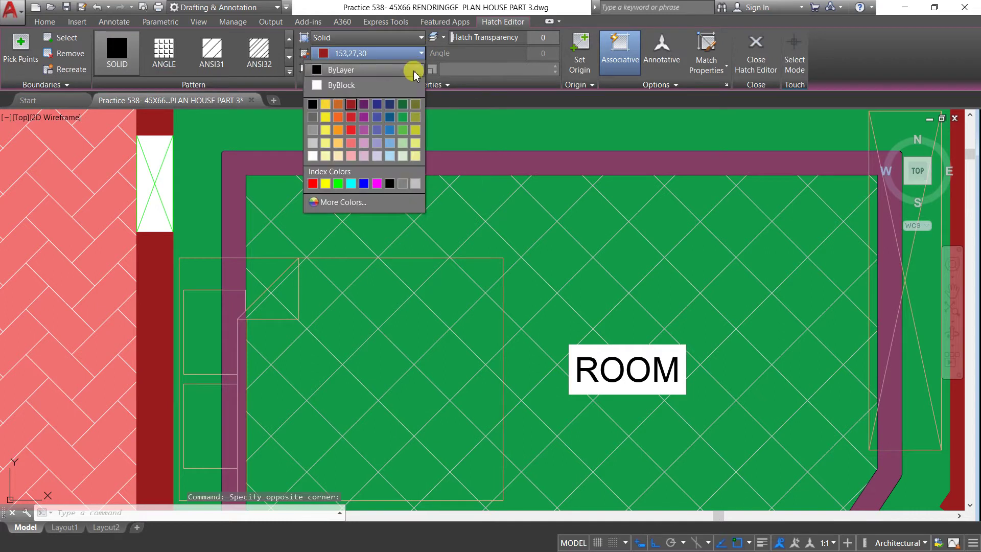
pyautogui.click(378, 104)
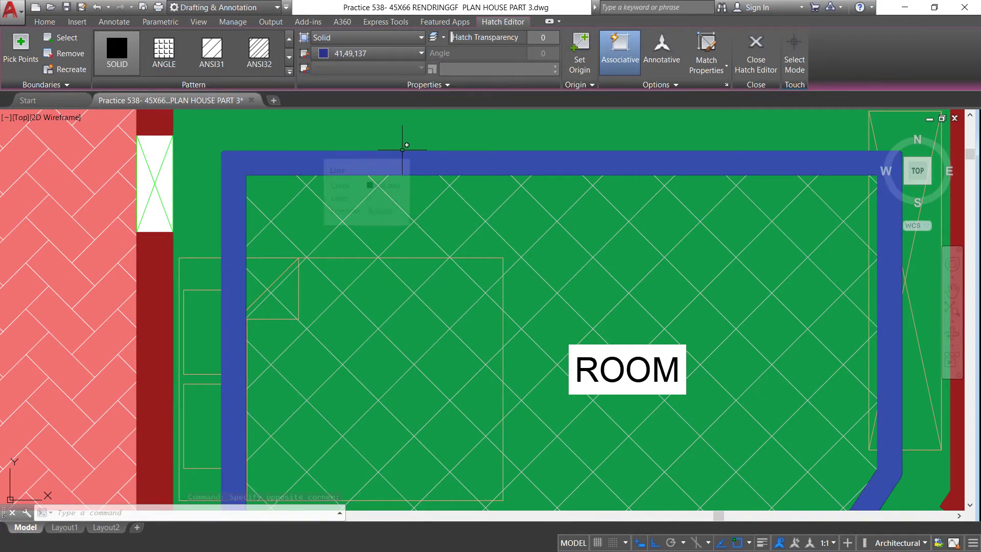
pyautogui.press('Escape')
pyautogui.scroll(-2, 396, 130)
# Start COPY and window-select the entire copied floor plan as the objects to copy.
pyautogui.scroll(-4, 393, 129)
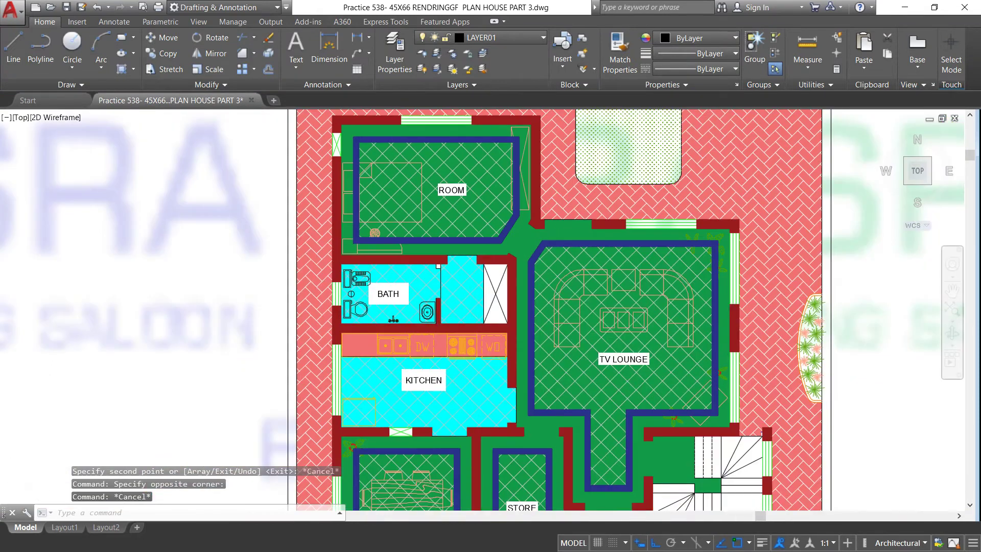
pyautogui.scroll(-2, 393, 129)
pyautogui.scroll(-2, 365, 117)
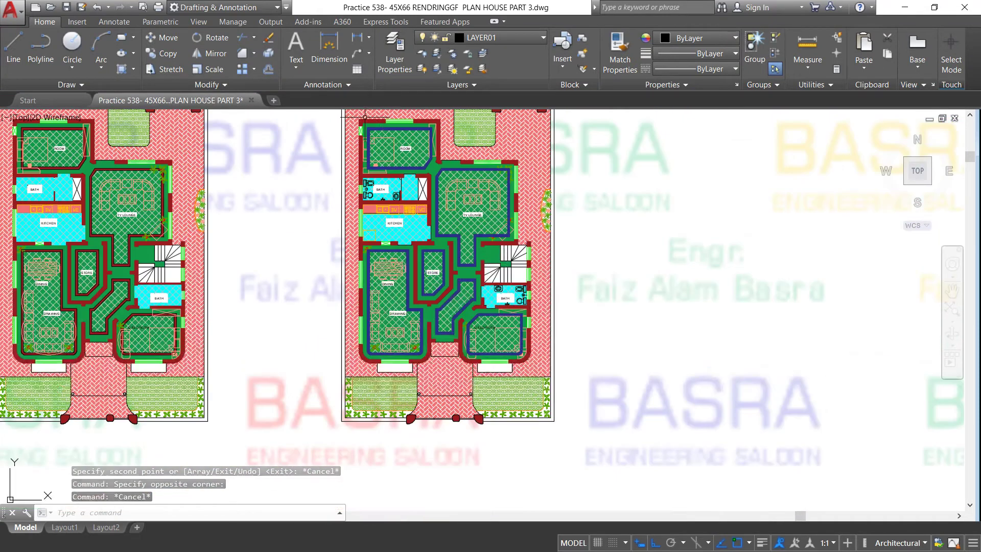
pyautogui.scroll(2, 467, 279)
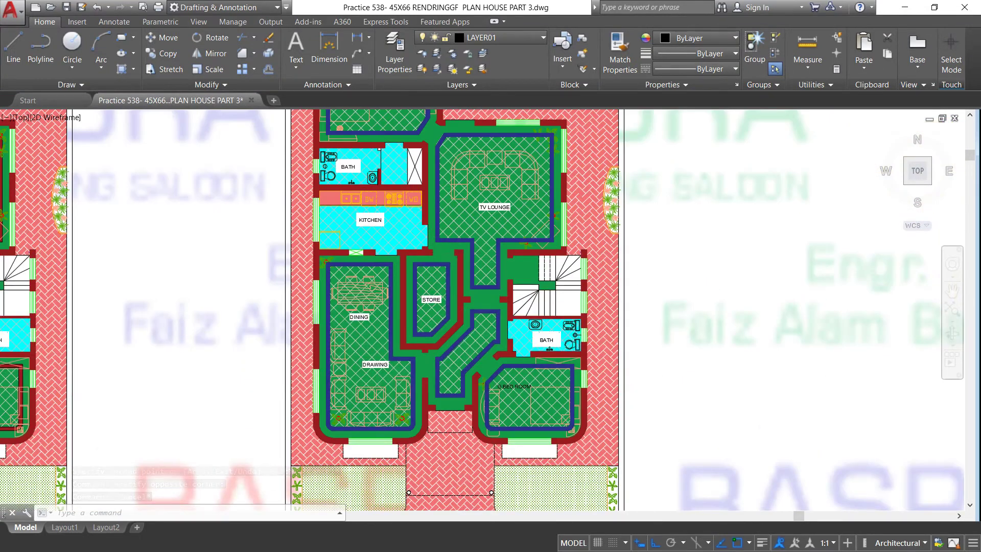
pyautogui.scroll(-2, 452, 251)
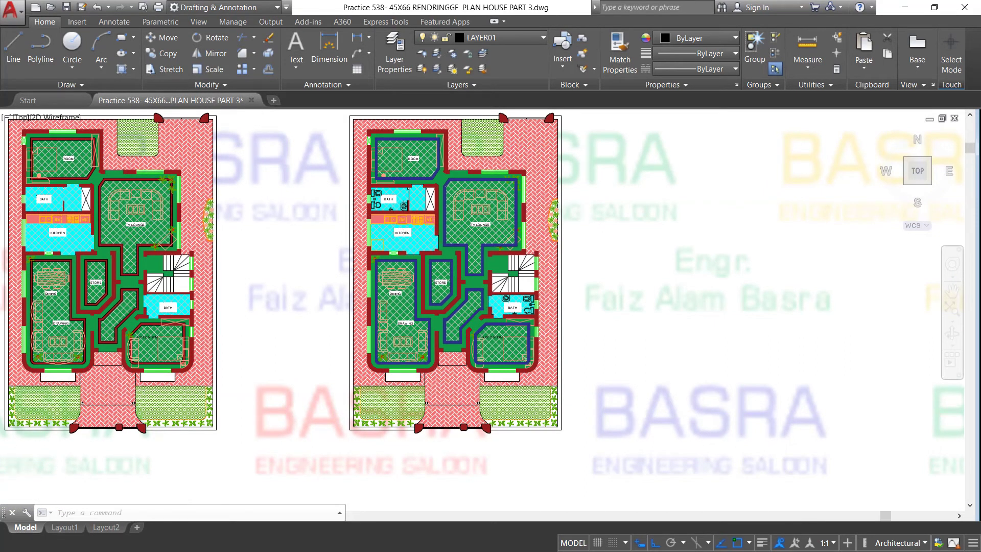
pyautogui.scroll(-2, 351, 201)
pyautogui.click(165, 54)
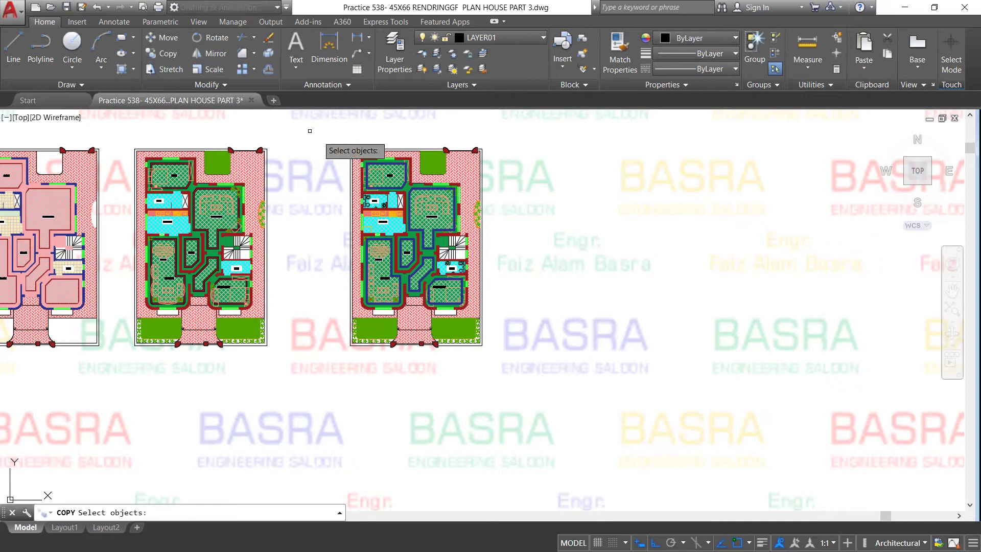
pyautogui.click(317, 128)
pyautogui.click(523, 431)
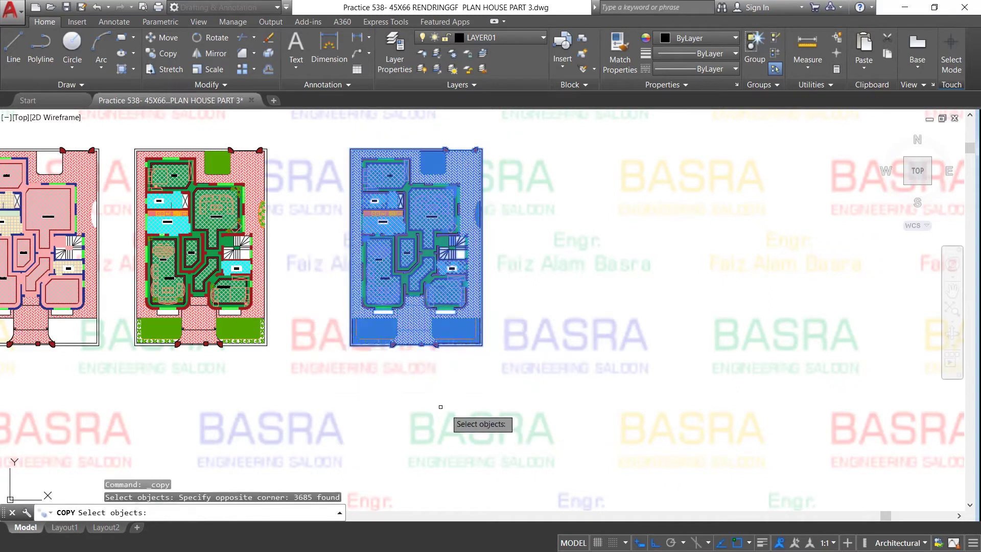
pyautogui.press('Return')
# Place two copies of the plan in a row to its right.
pyautogui.click(439, 400)
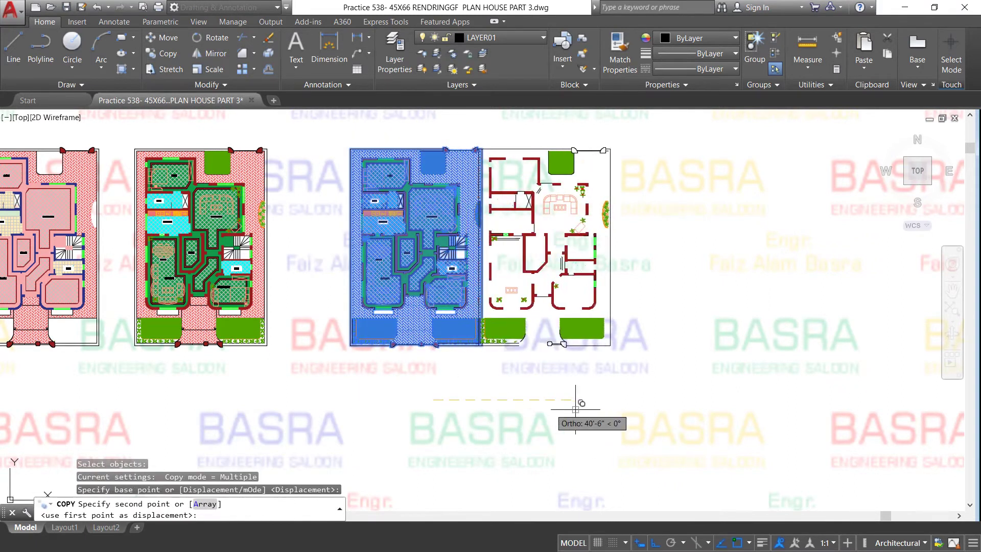
pyautogui.click(613, 409)
pyautogui.click(780, 413)
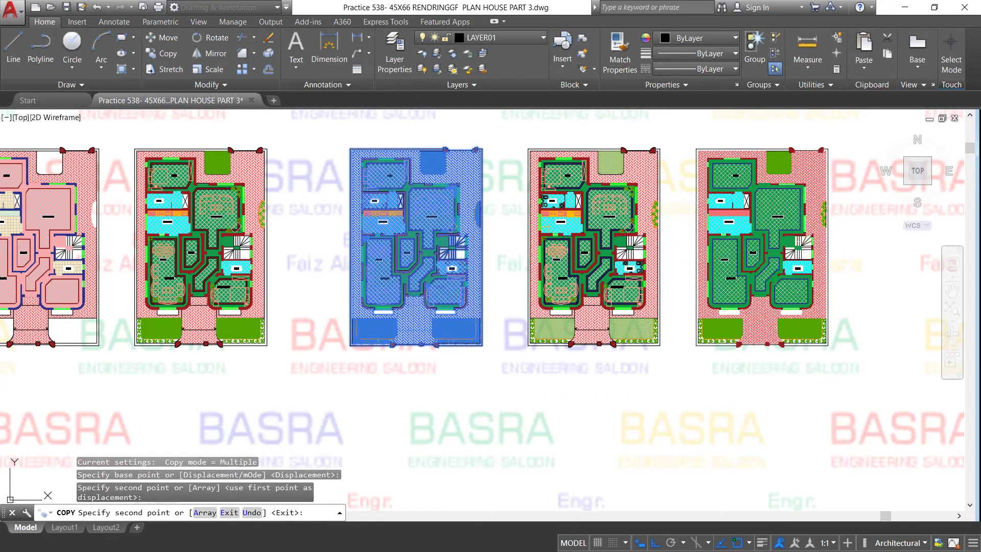
pyautogui.press('Escape')
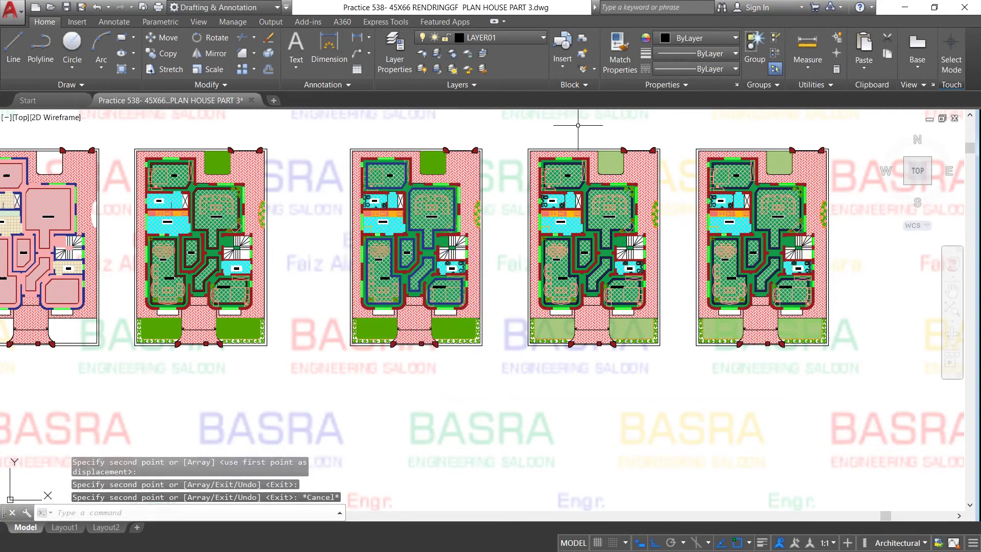
pyautogui.scroll(2, 578, 125)
pyautogui.scroll(2, 569, 127)
pyautogui.scroll(2, 562, 179)
# Set the corridor floor hatch colour to light blue 173,221,247.
pyautogui.scroll(1, 511, 219)
pyautogui.click(512, 218)
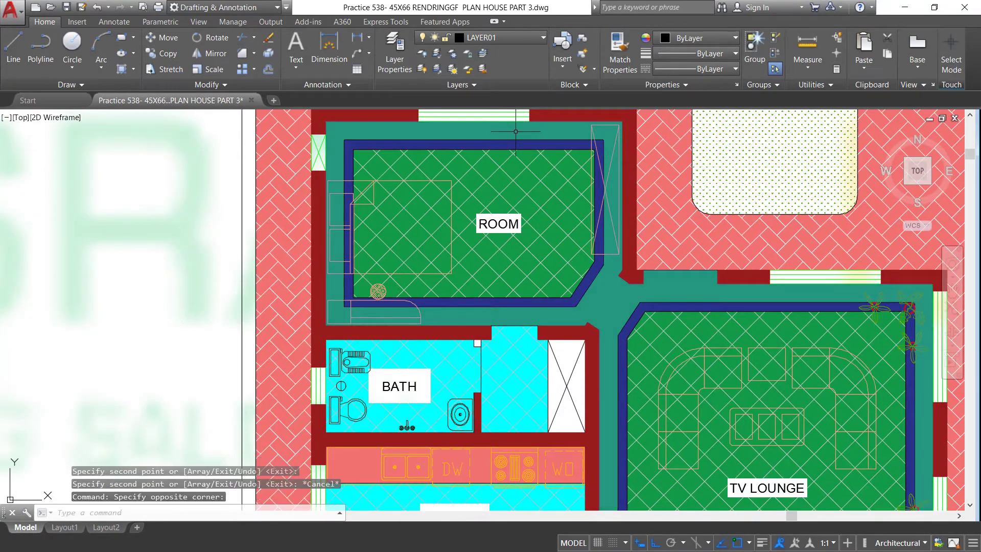
pyautogui.click(526, 123)
pyautogui.click(421, 54)
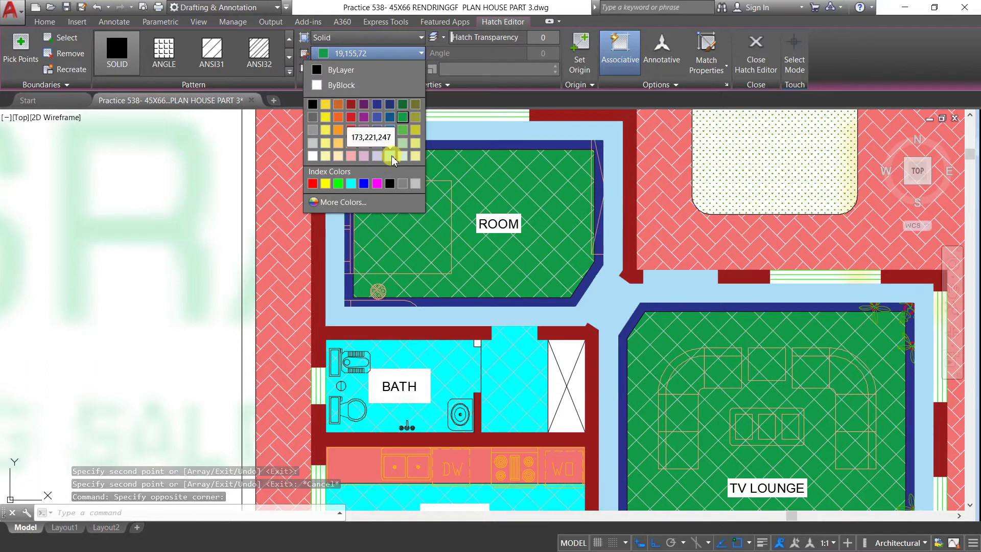
pyautogui.click(391, 151)
# Give the room floor hatches a light blue 173,221,247 background.
pyautogui.click(489, 167)
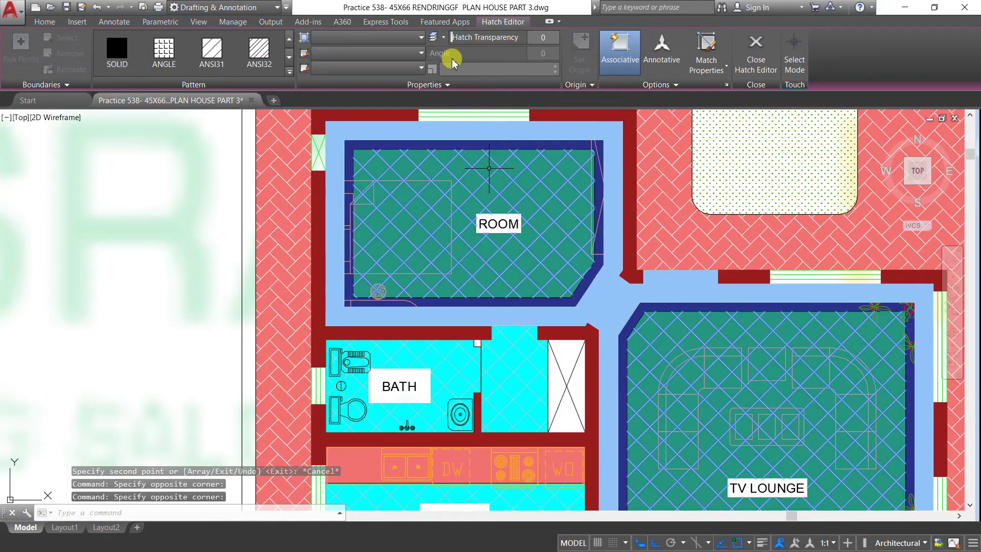
pyautogui.press('Escape')
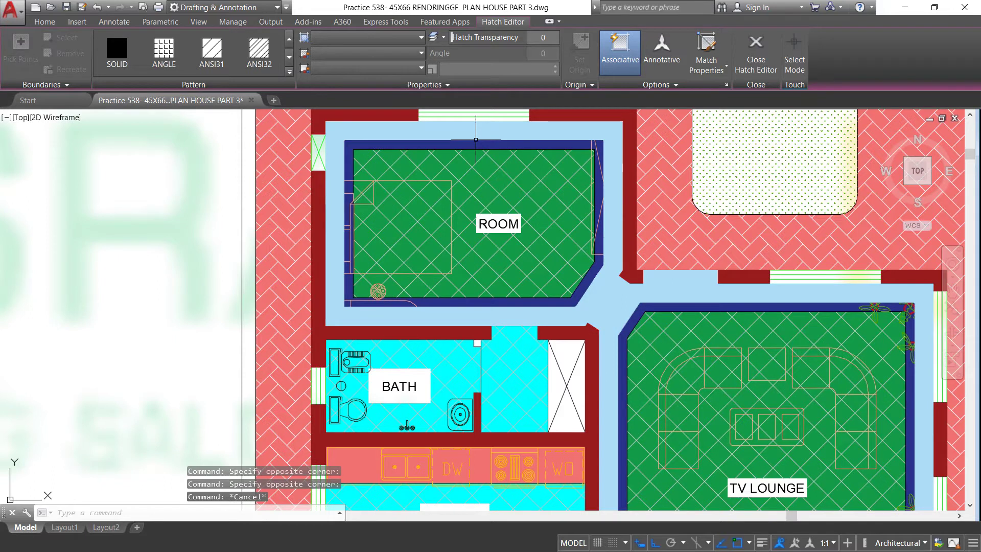
pyautogui.click(494, 192)
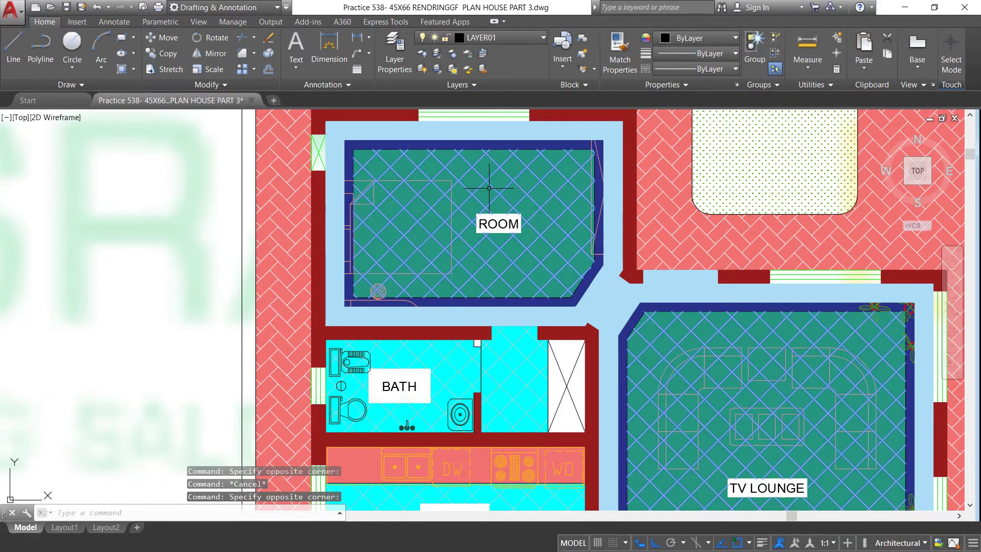
pyautogui.click(422, 68)
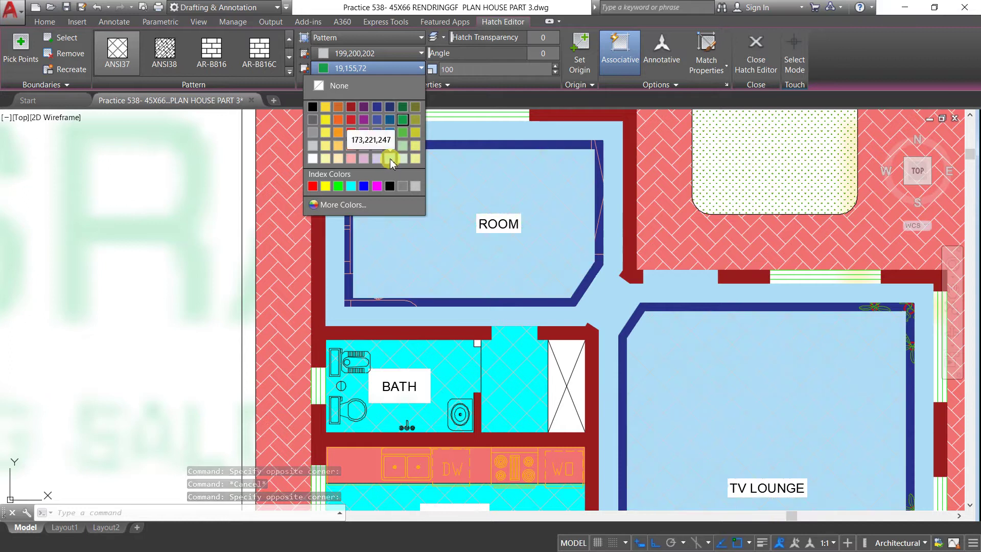
pyautogui.click(390, 159)
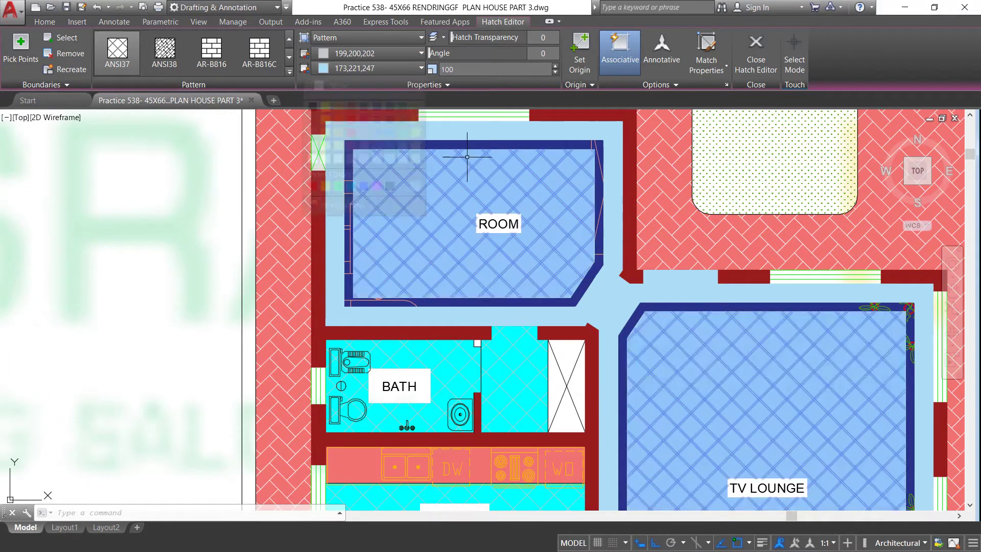
pyautogui.press('Escape')
# Change the room hatch line colour from grey to darker blue 122,175,223.
pyautogui.scroll(-4, 486, 156)
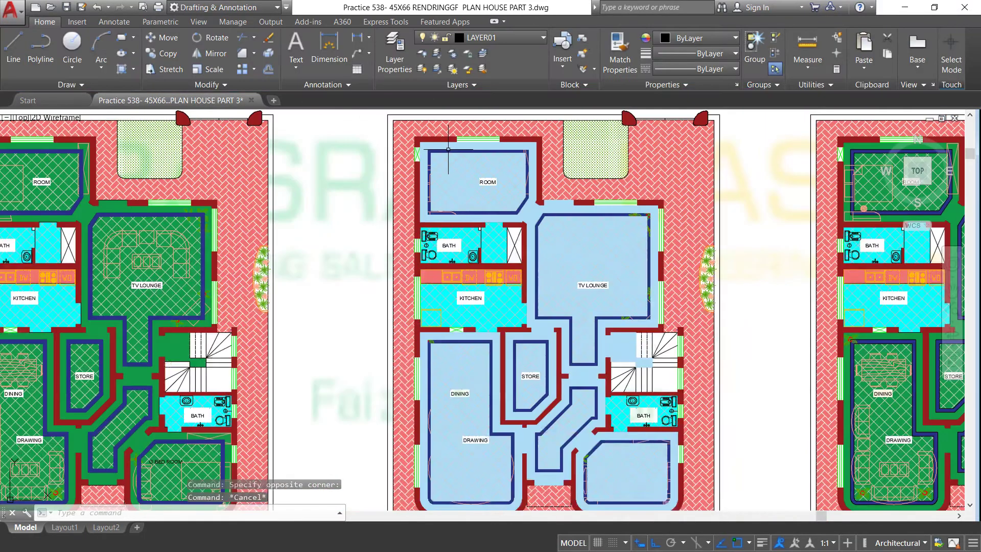
pyautogui.scroll(2, 594, 273)
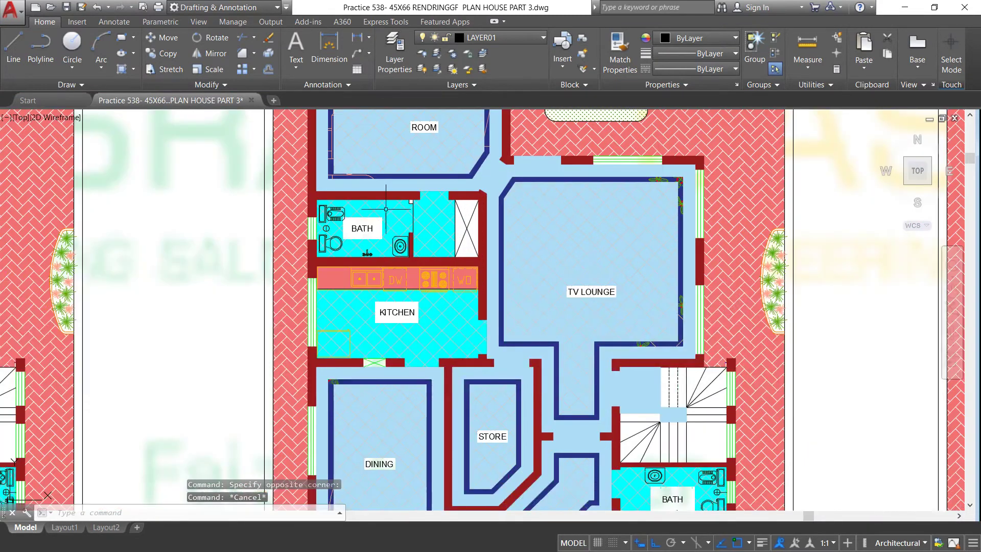
pyautogui.scroll(-2, 506, 238)
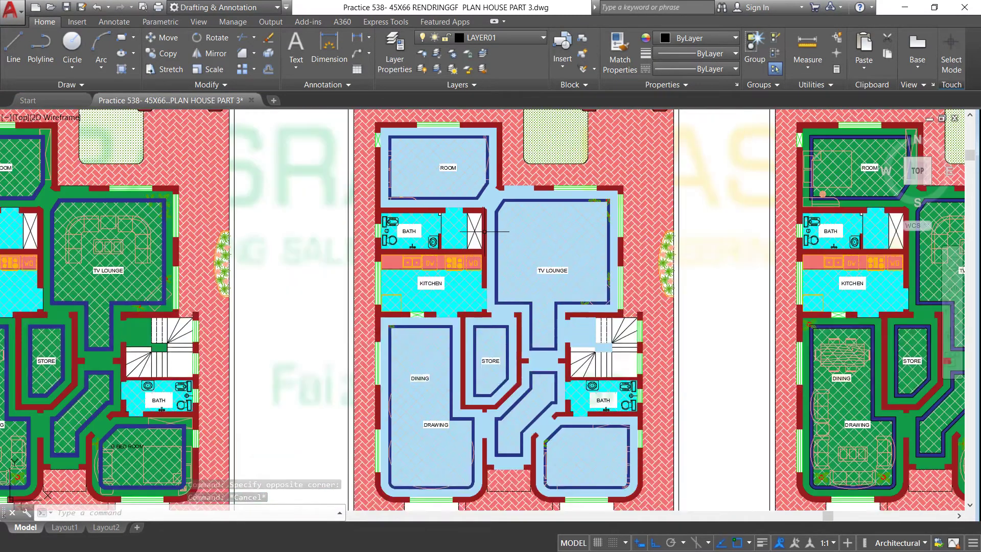
pyautogui.scroll(2, 437, 147)
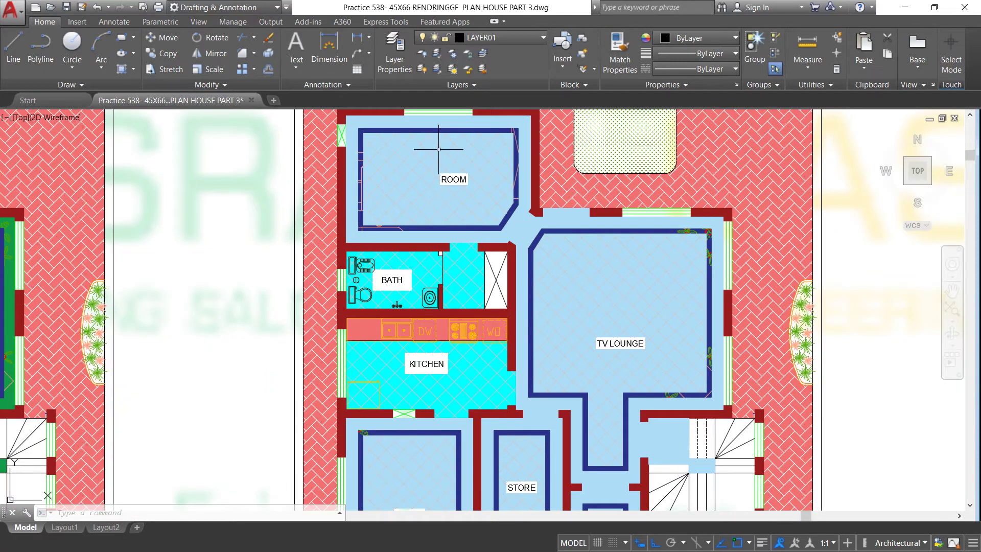
pyautogui.click(438, 149)
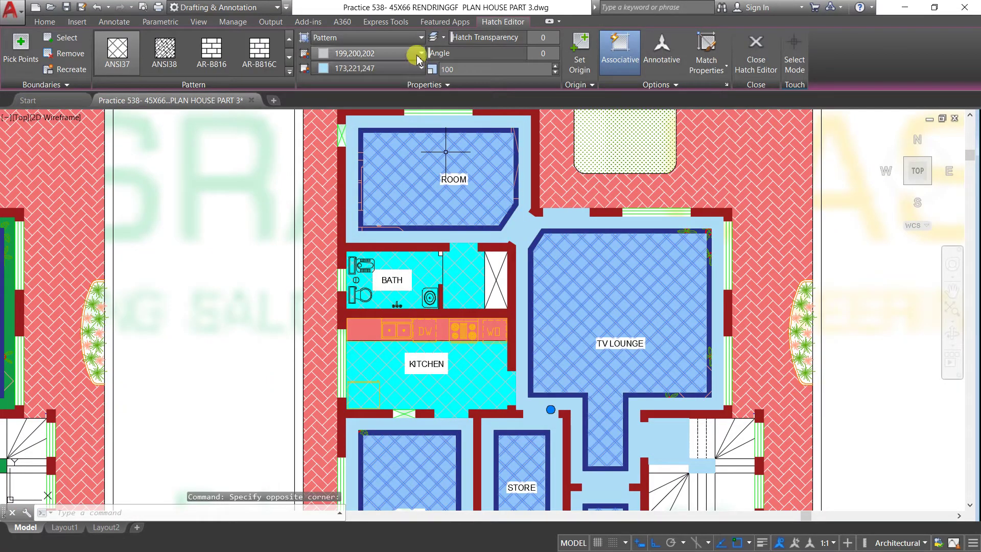
pyautogui.click(419, 53)
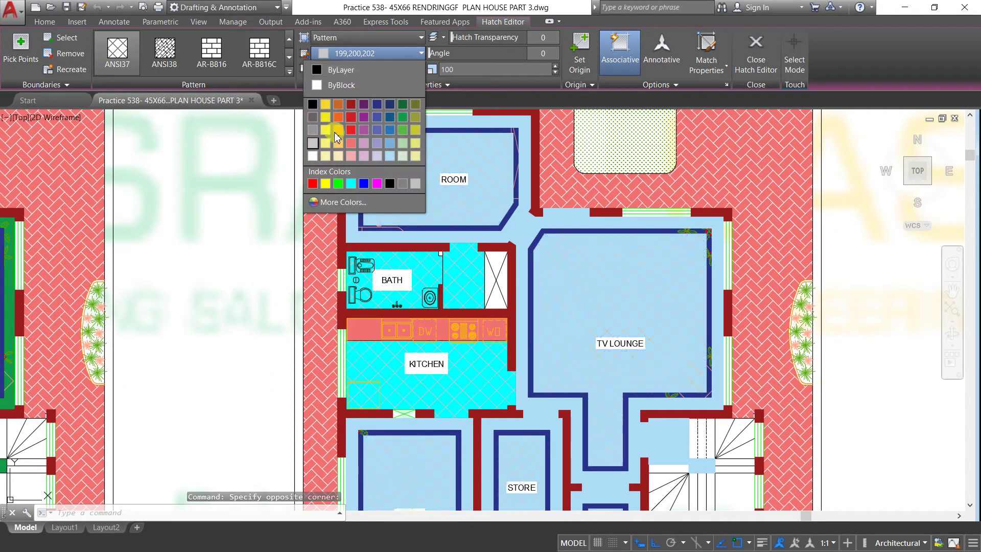
pyautogui.click(390, 145)
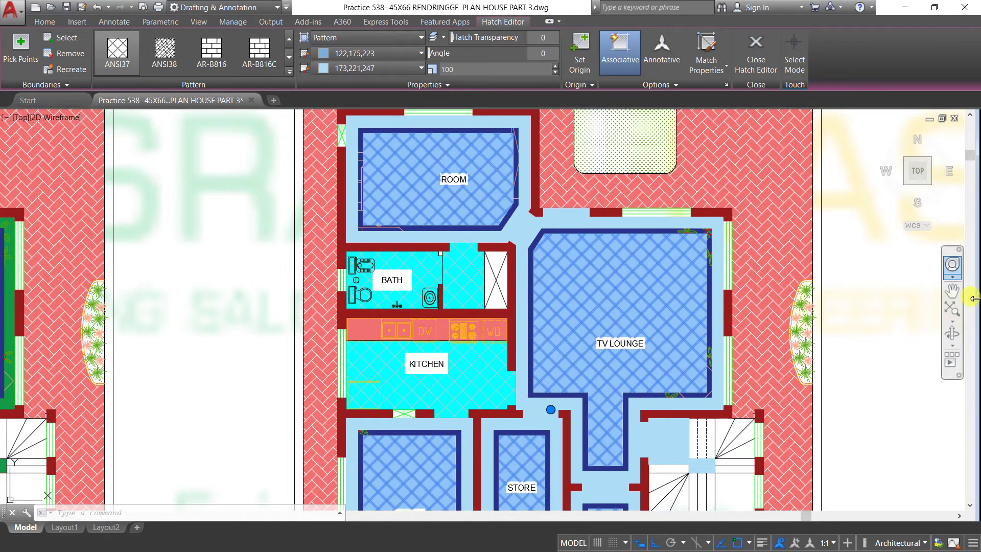
pyautogui.click(880, 269)
pyautogui.press('Escape')
# Give the middle plan's herringbone paving a dark red 153,27,30 background instead of 242,113,114.
pyautogui.scroll(-2, 468, 237)
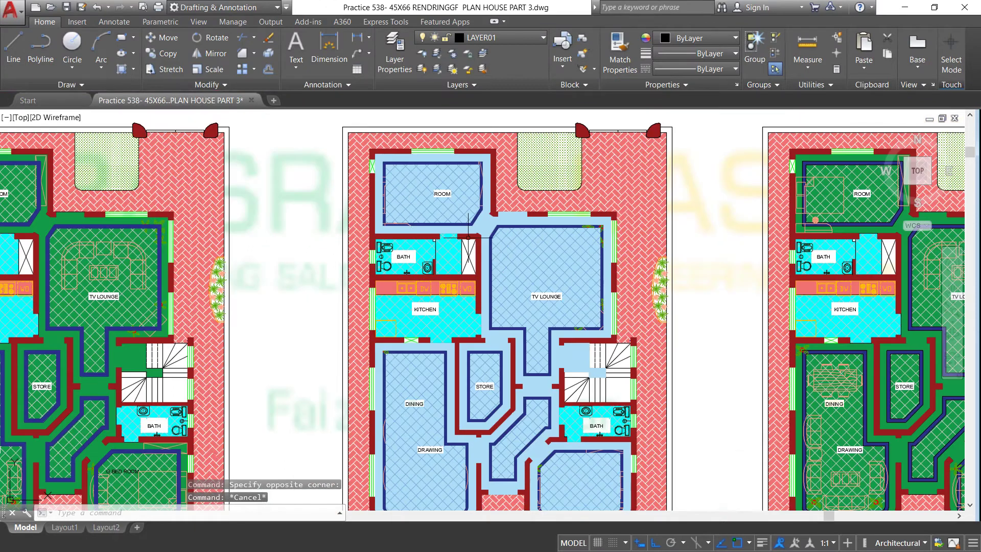
pyautogui.scroll(-2, 383, 159)
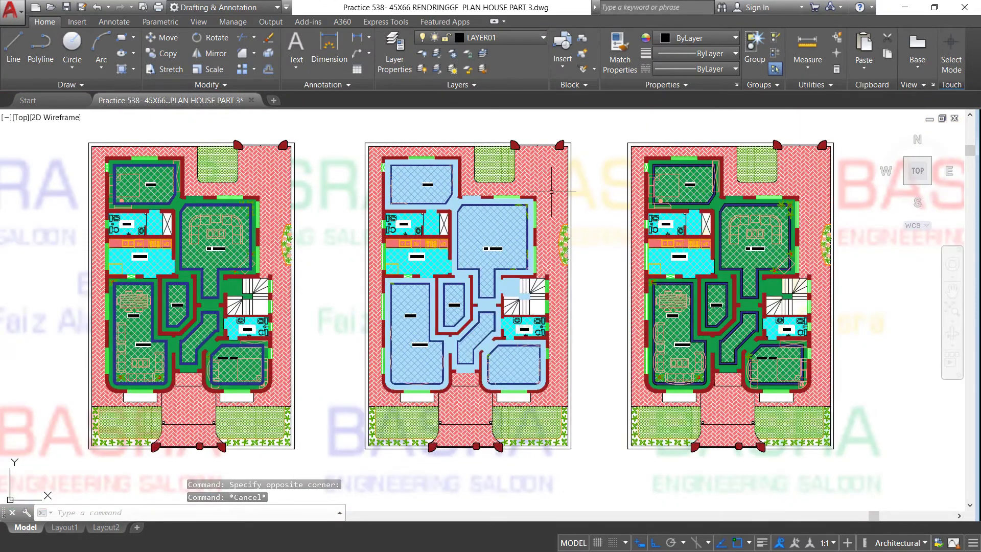
pyautogui.scroll(2, 587, 194)
pyautogui.scroll(-2, 453, 185)
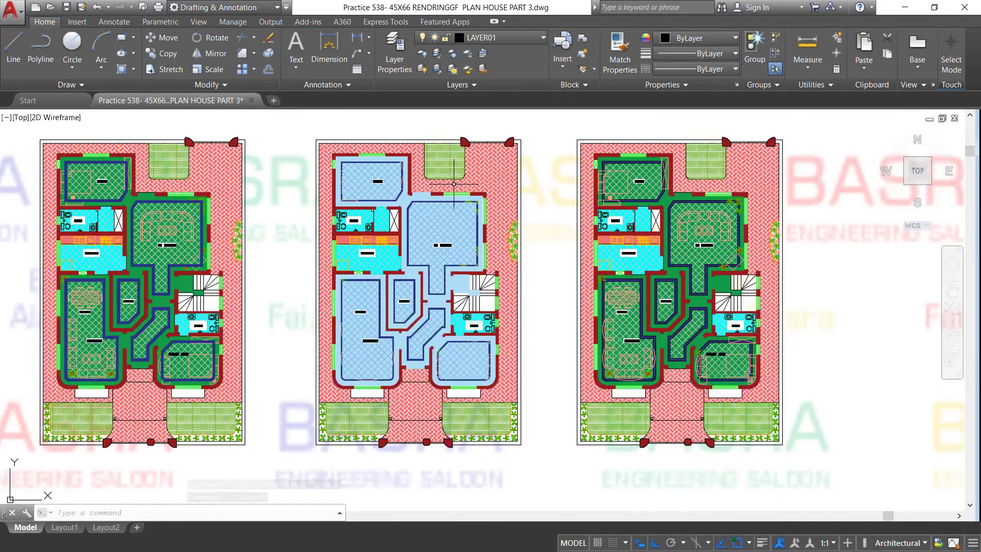
pyautogui.moveTo(479, 183)
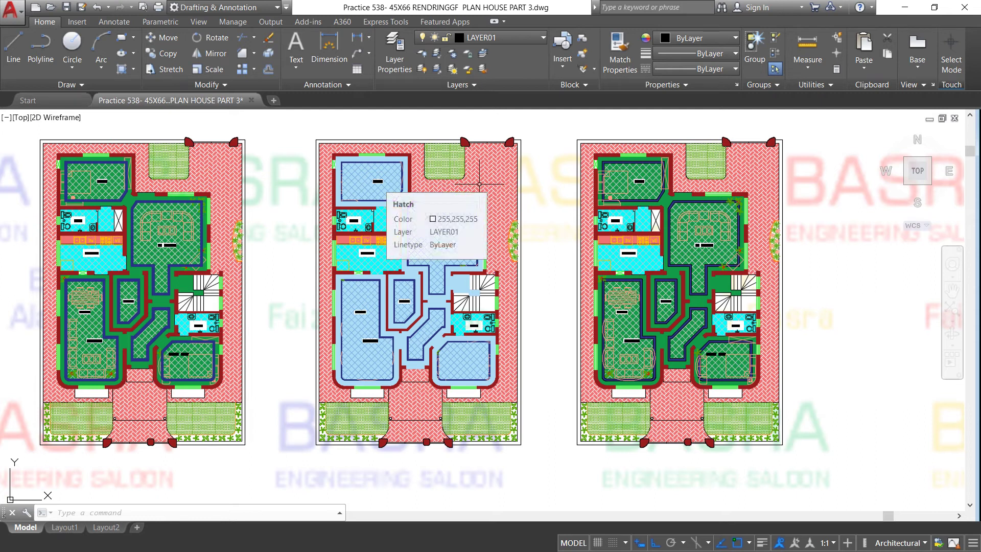
pyautogui.scroll(2, 480, 184)
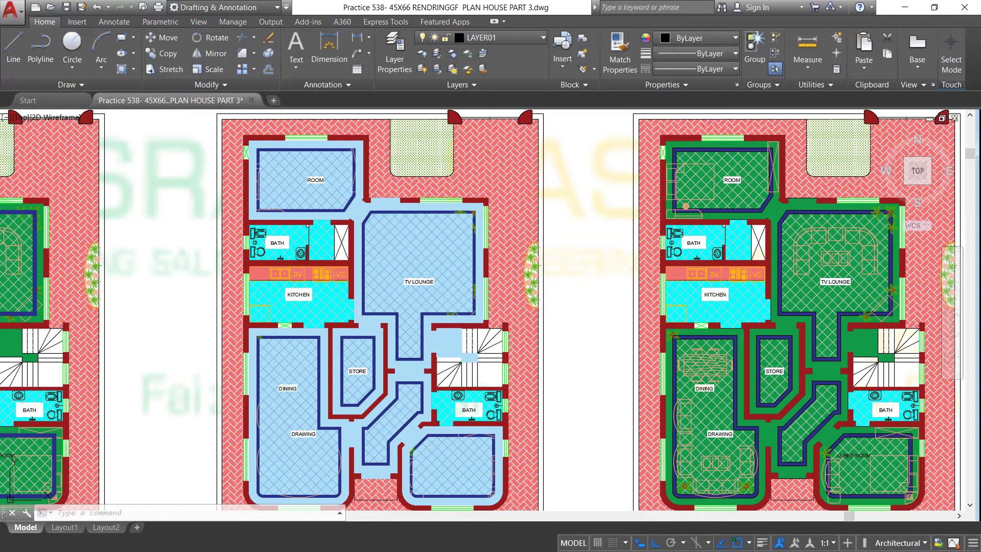
pyautogui.click(482, 166)
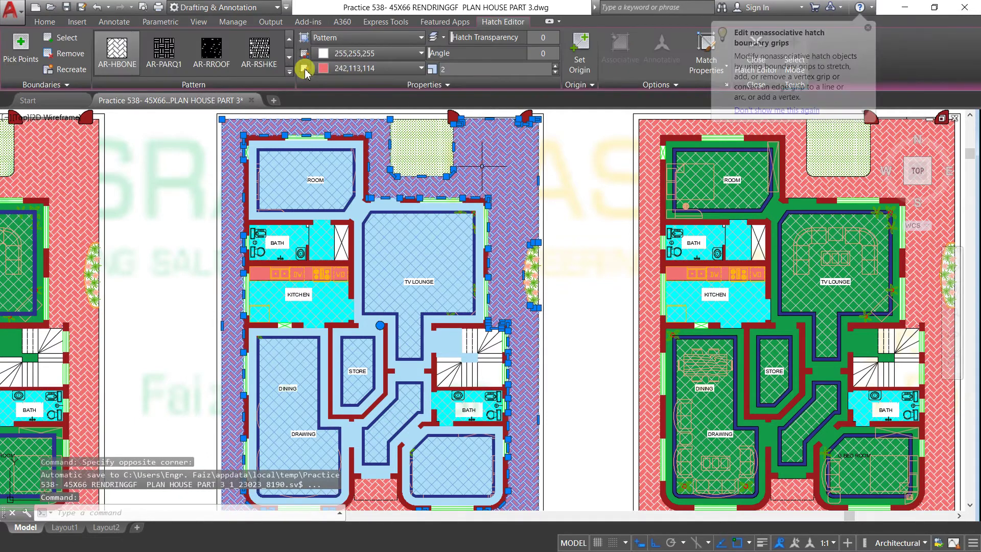
pyautogui.click(420, 68)
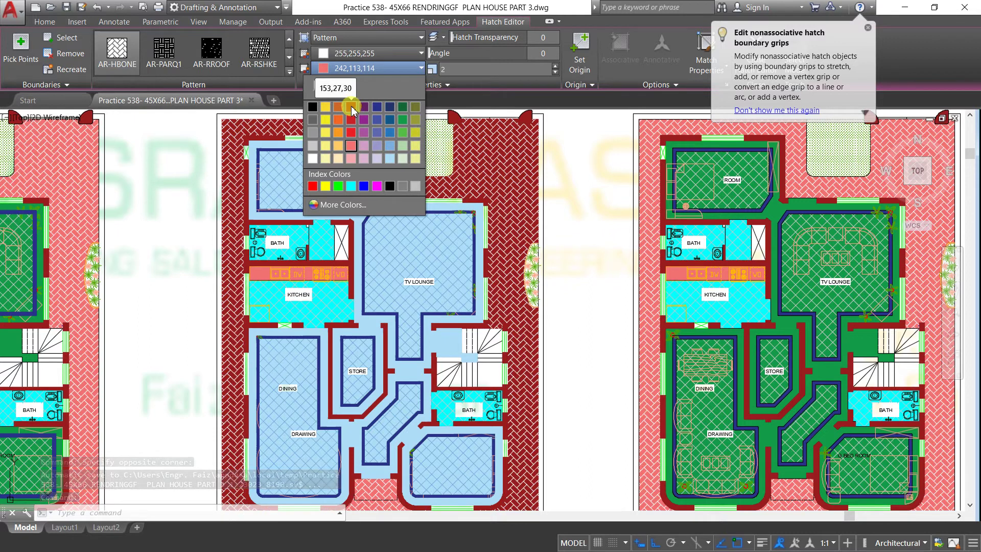
pyautogui.click(351, 108)
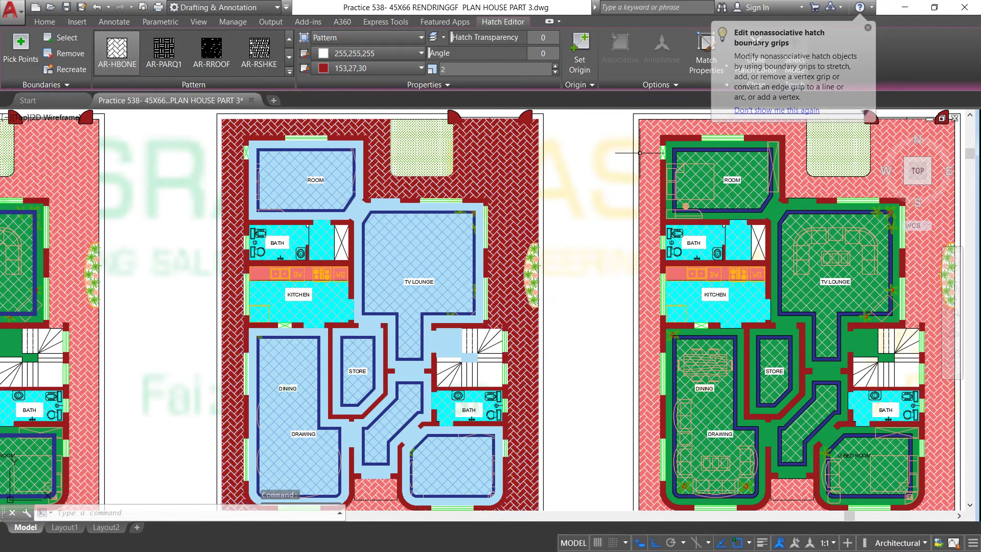
pyautogui.press('Escape')
pyautogui.scroll(-3, 371, 139)
# Match the dark-red brick hatch onto the entrance paving and the outer purple surround.
pyautogui.scroll(5, 375, 407)
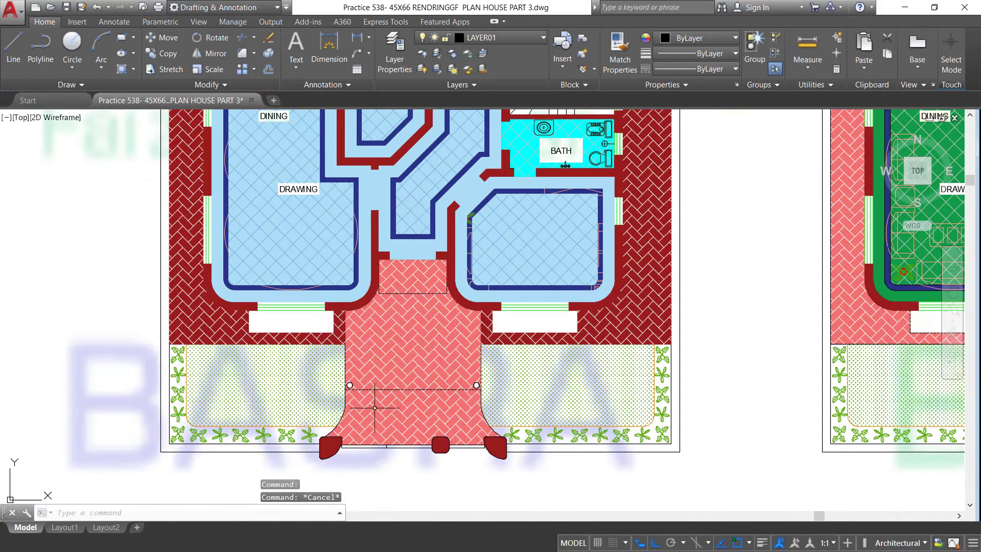
pyautogui.click(620, 54)
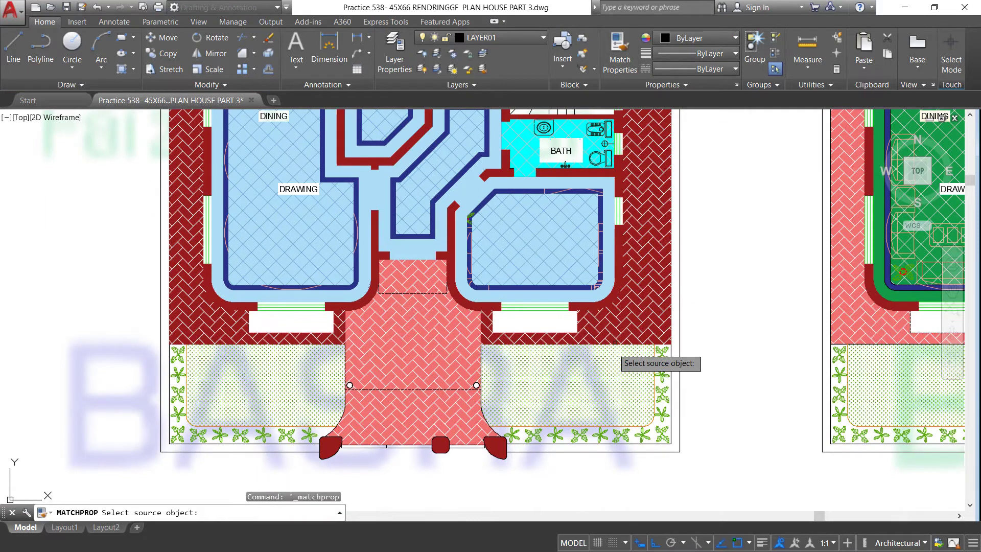
pyautogui.click(616, 342)
pyautogui.click(453, 338)
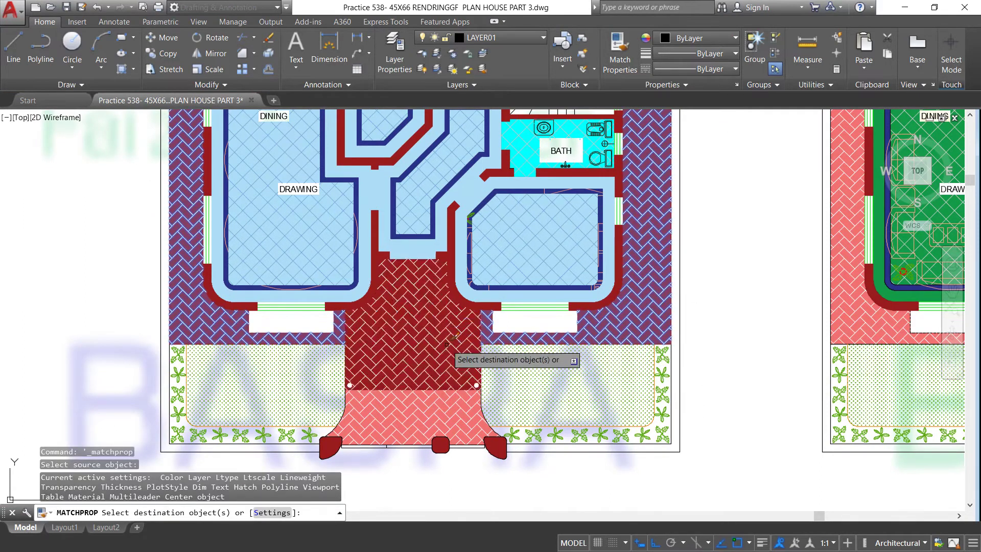
pyautogui.click(437, 404)
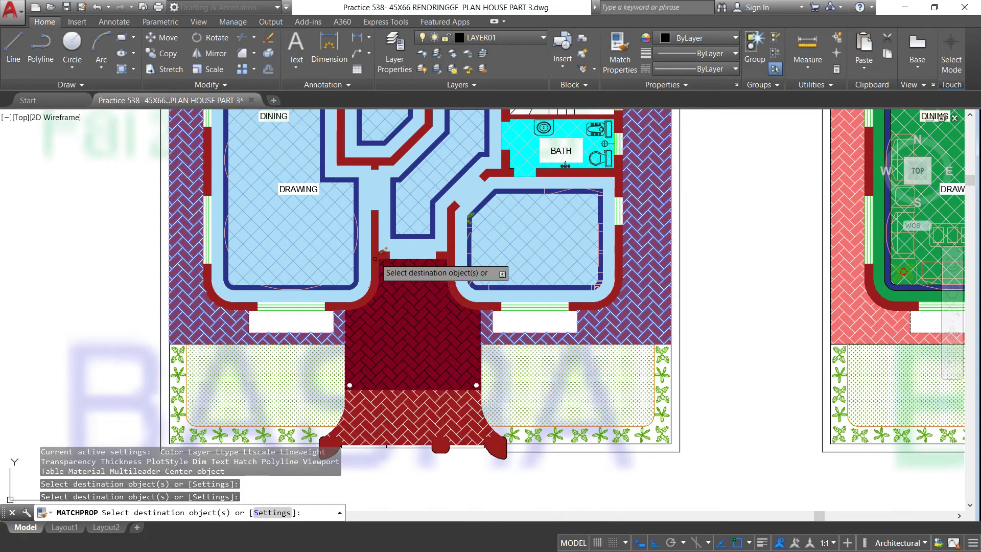
pyautogui.click(363, 227)
pyautogui.press('Escape')
# Zoom in and out to check the middle plan's updated paving.
pyautogui.scroll(4, 361, 191)
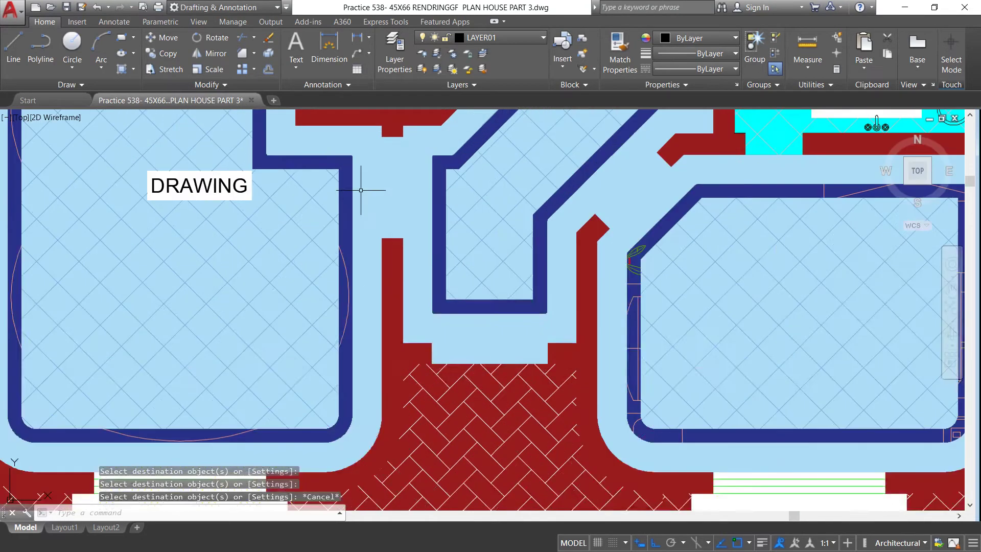
pyautogui.scroll(-4, 247, 274)
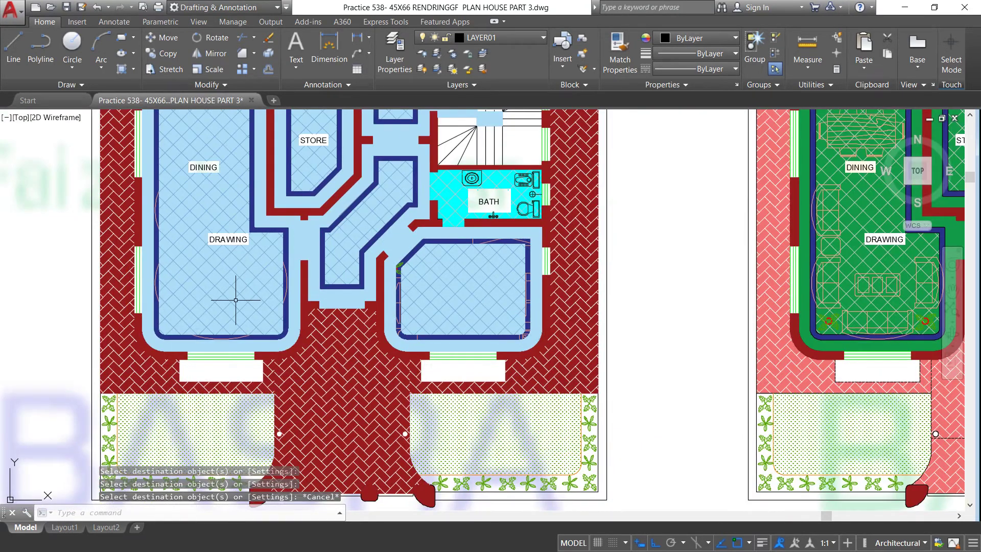
pyautogui.scroll(-2, 235, 300)
pyautogui.scroll(2, 266, 206)
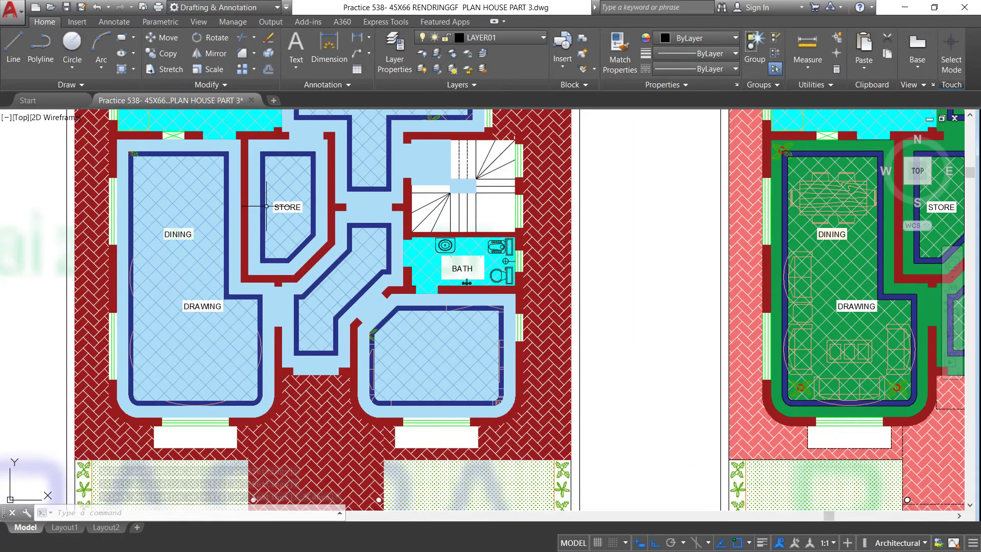
pyautogui.scroll(-2, 253, 266)
pyautogui.scroll(-2, 205, 270)
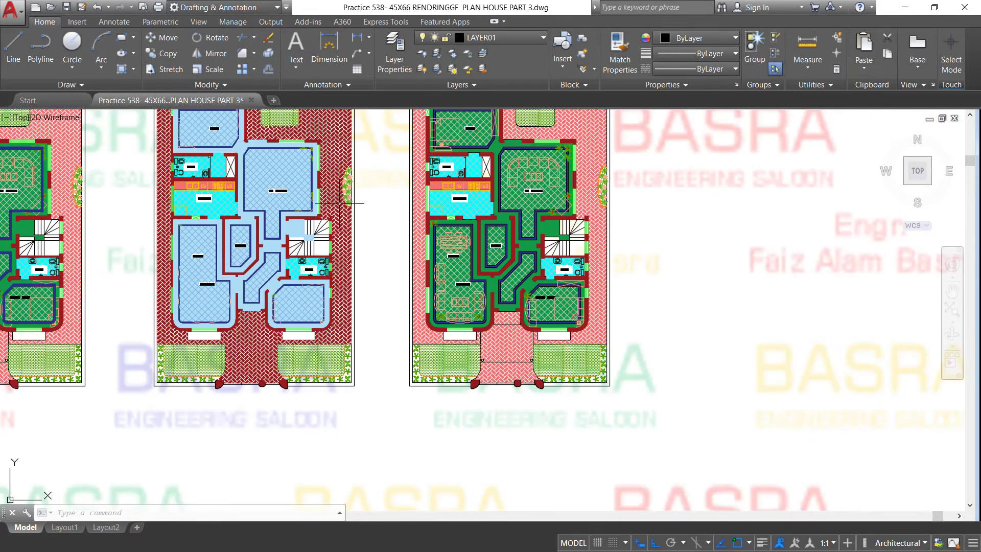
pyautogui.scroll(2, 490, 139)
pyautogui.scroll(2, 490, 144)
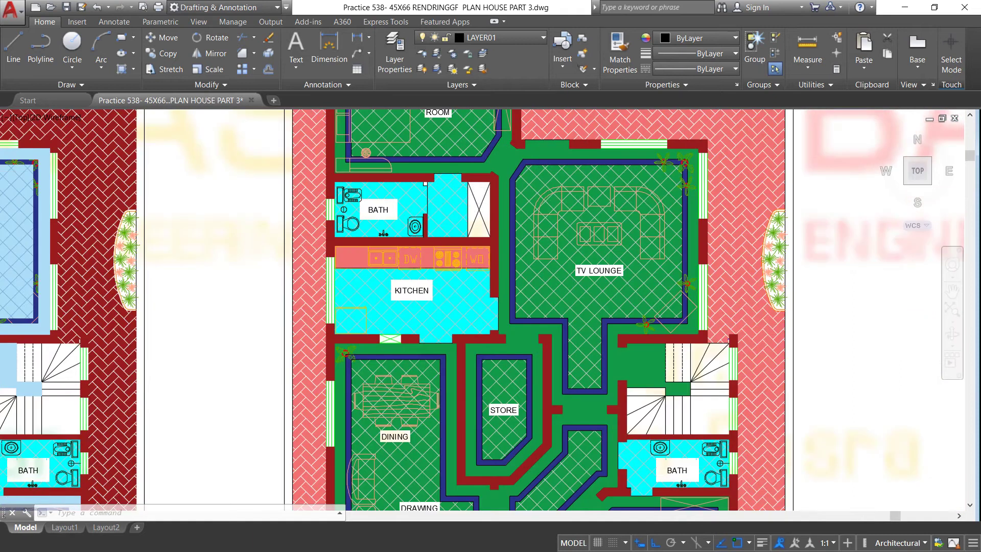
pyautogui.scroll(-6, 469, 276)
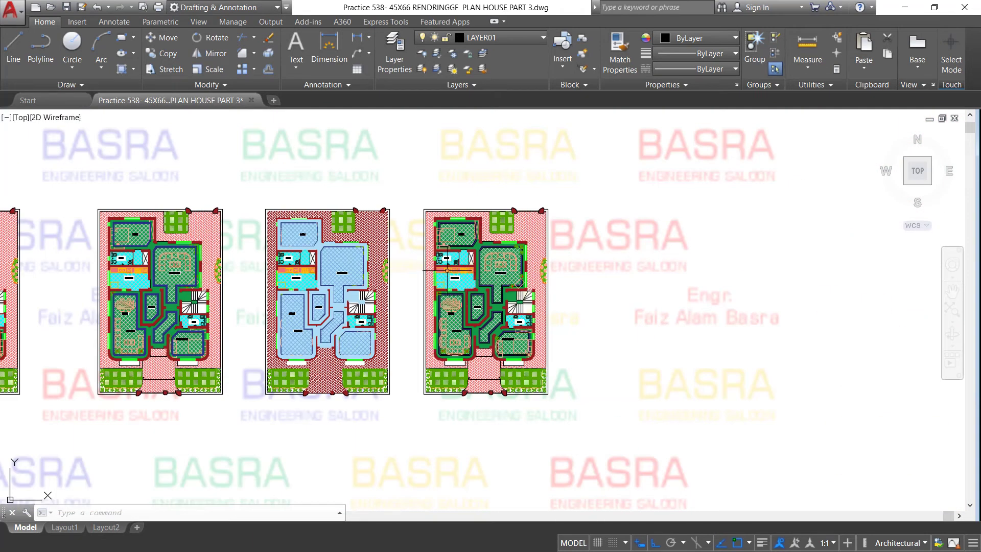
# Recolour the right copy's corridor hatch to pale green 215,235,210.
pyautogui.scroll(2, 445, 264)
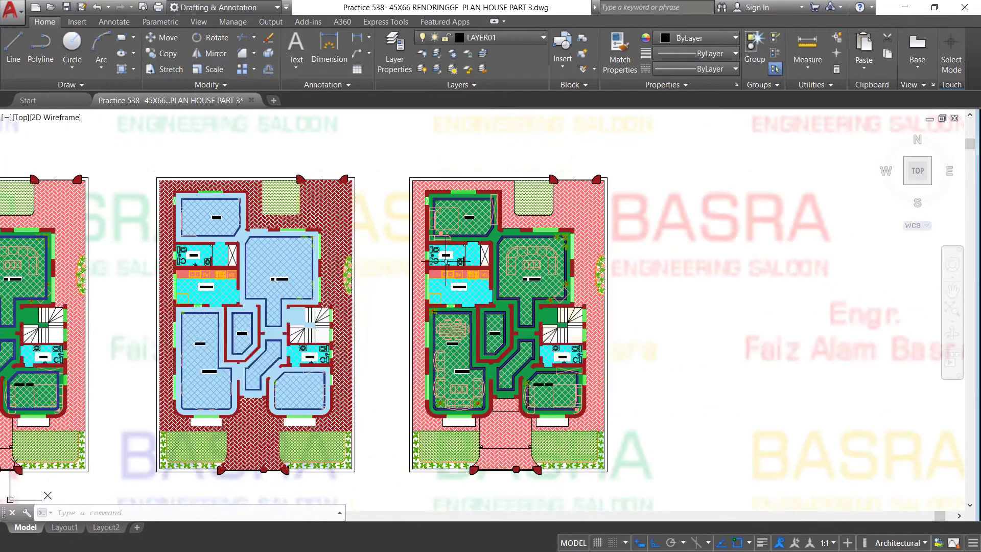
pyautogui.scroll(6, 448, 193)
pyautogui.scroll(2, 449, 193)
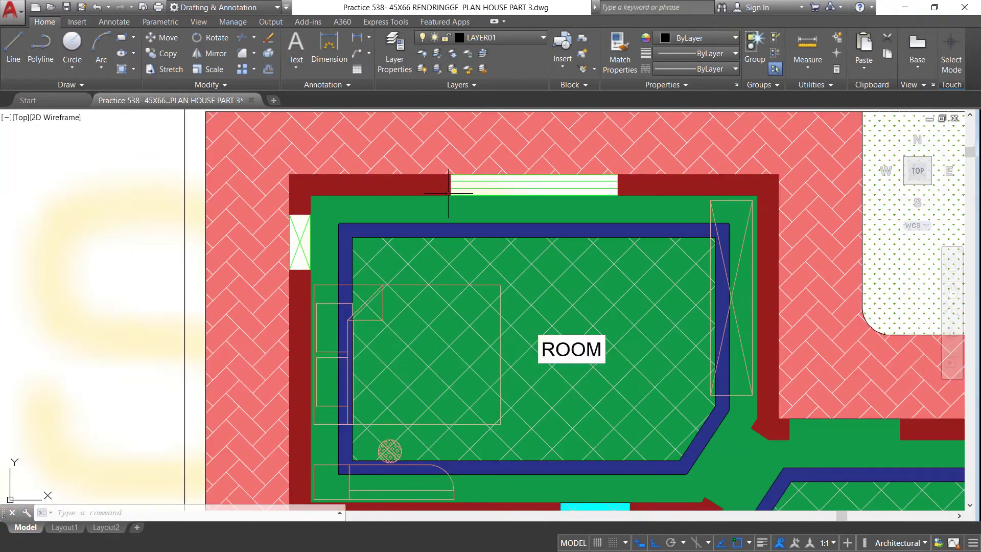
pyautogui.click(467, 207)
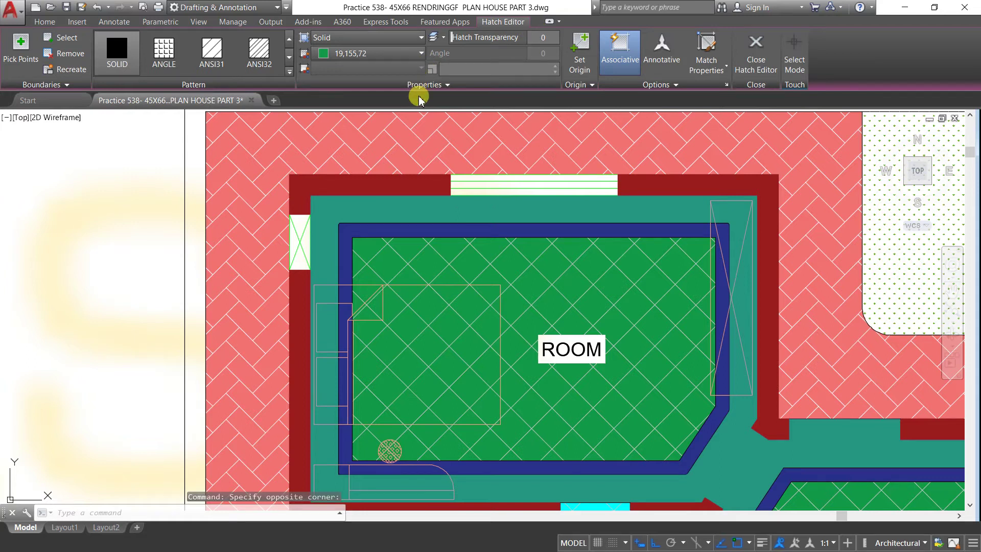
pyautogui.click(420, 53)
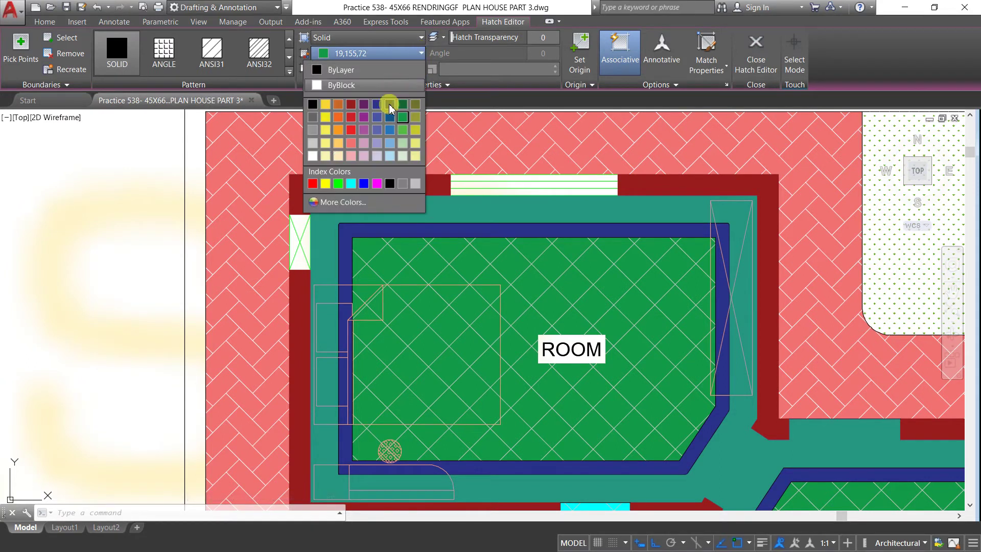
pyautogui.click(403, 155)
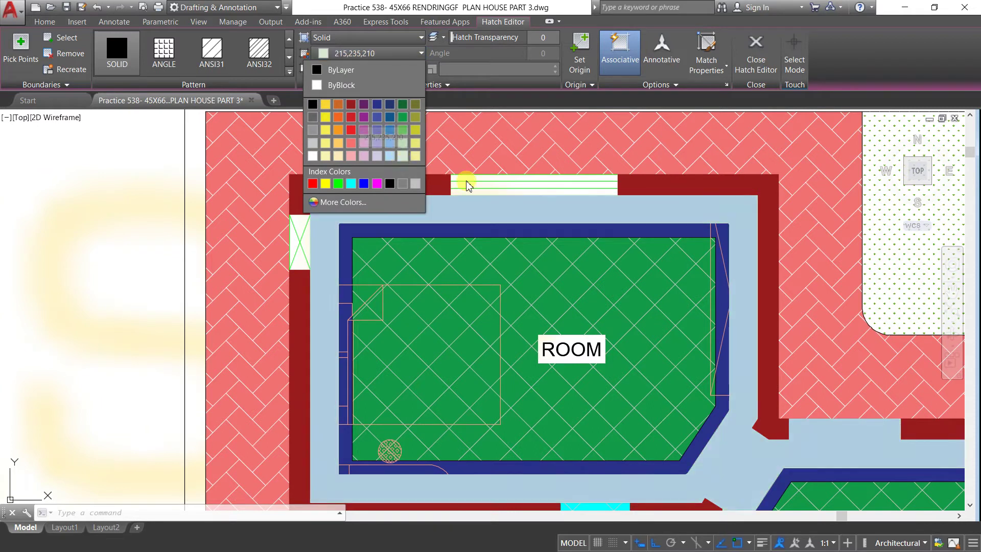
pyautogui.press('Escape')
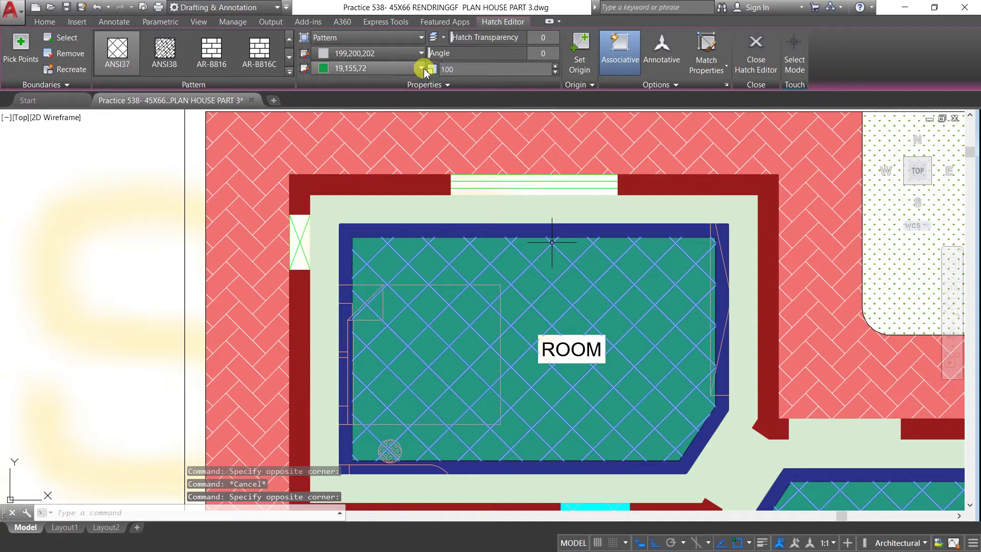
# Change the ROOM floor hatch background to pale green 215,235,210 as well.
pyautogui.click(420, 68)
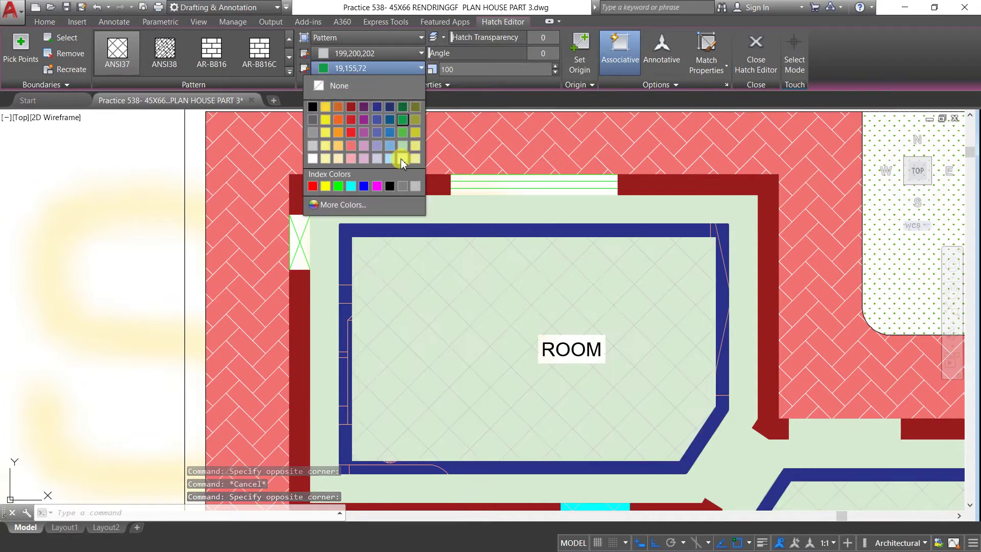
pyautogui.click(402, 158)
pyautogui.press('Escape')
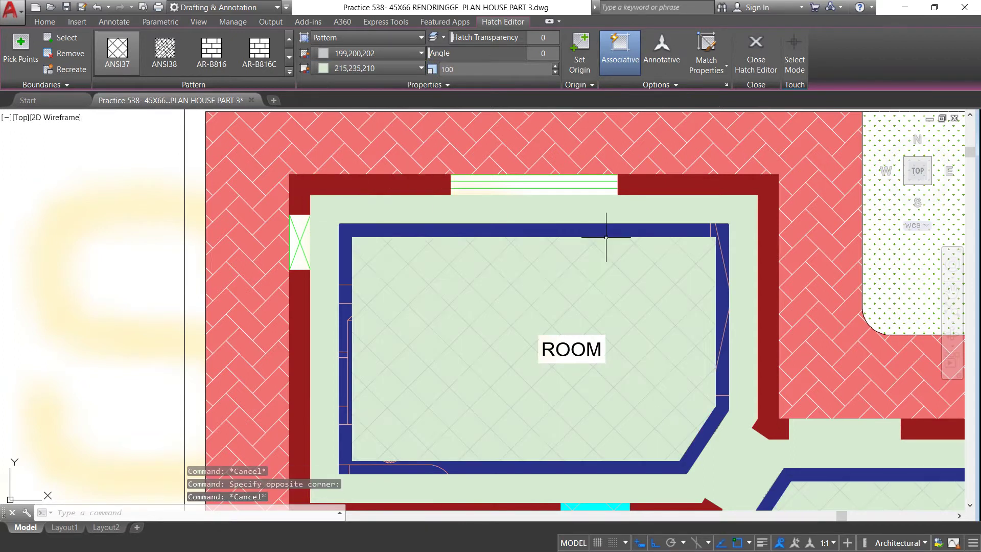
pyautogui.scroll(-4, 354, 119)
# Select the pale-green copy's bath and kitchen floor hatches and show their background colour options.
pyautogui.scroll(-2, 418, 136)
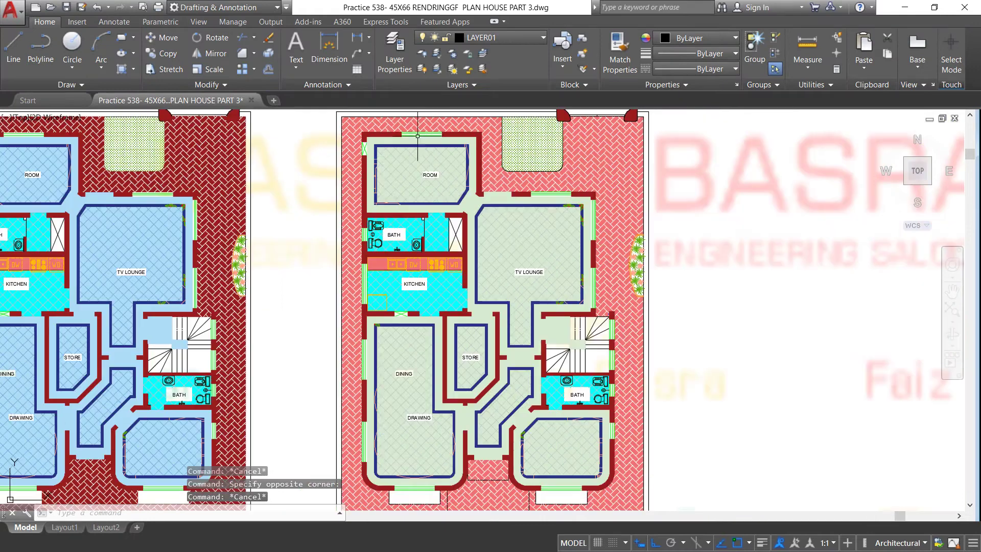
pyautogui.scroll(2, 463, 327)
pyautogui.scroll(2, 463, 327)
pyautogui.scroll(-2, 470, 286)
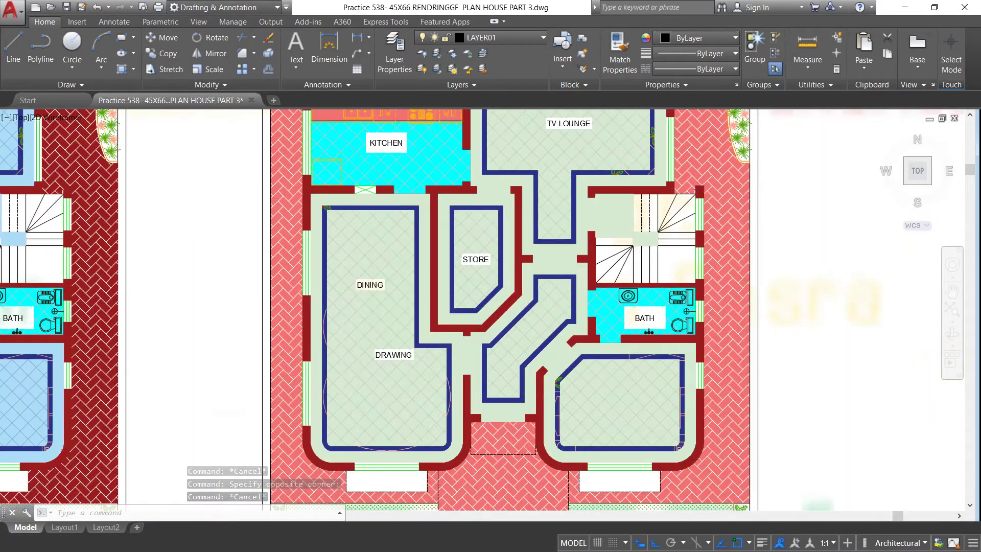
pyautogui.scroll(-2, 472, 307)
pyautogui.scroll(4, 473, 307)
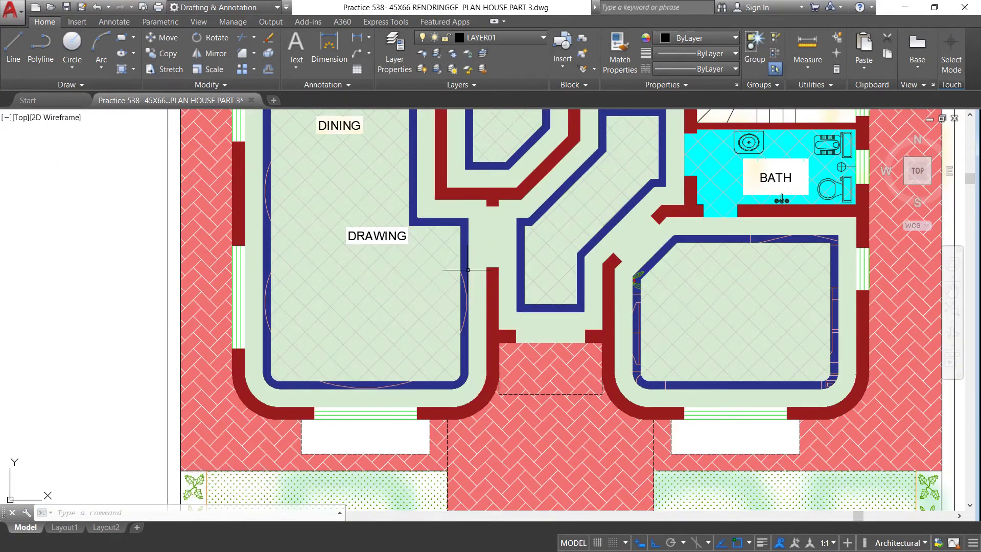
pyautogui.scroll(-2, 333, 376)
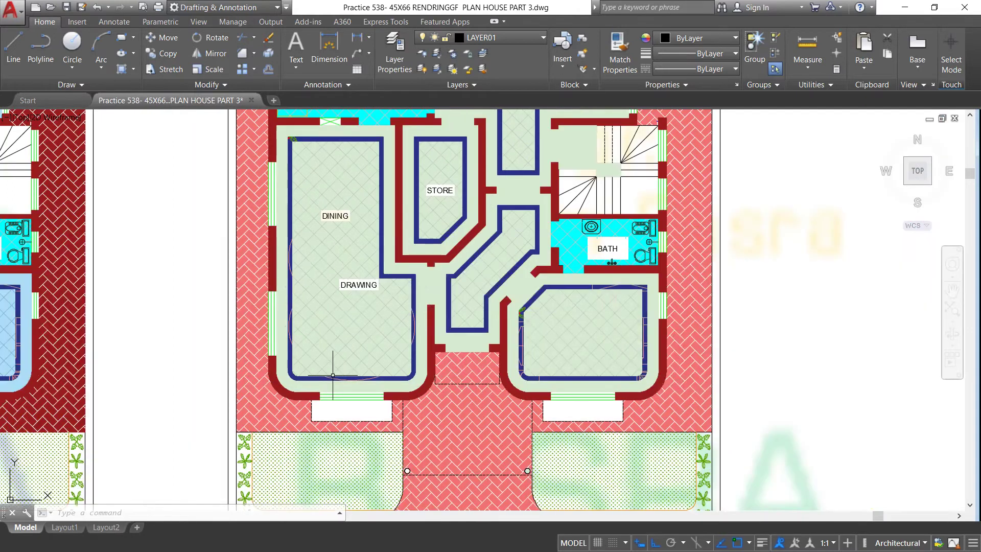
pyautogui.scroll(2, 415, 140)
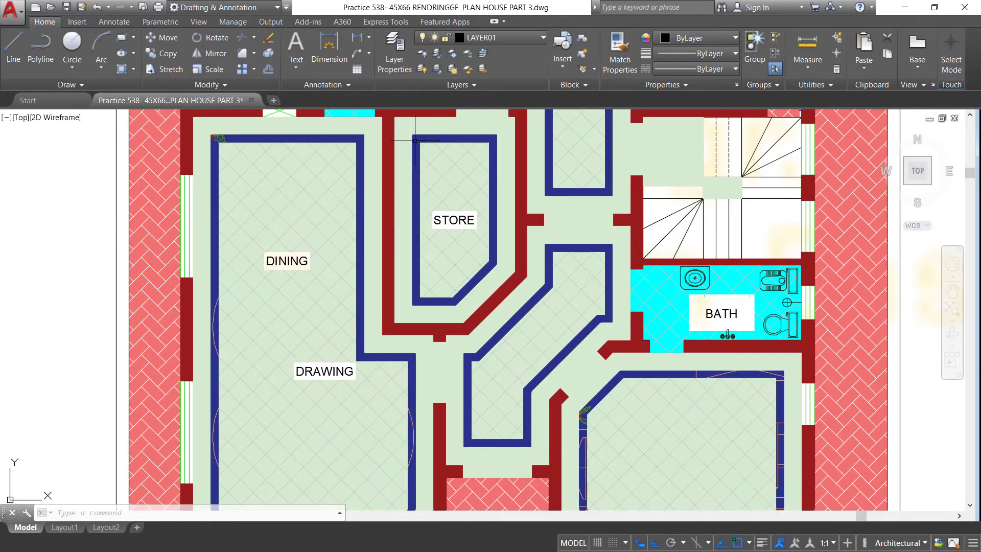
pyautogui.scroll(-4, 396, 266)
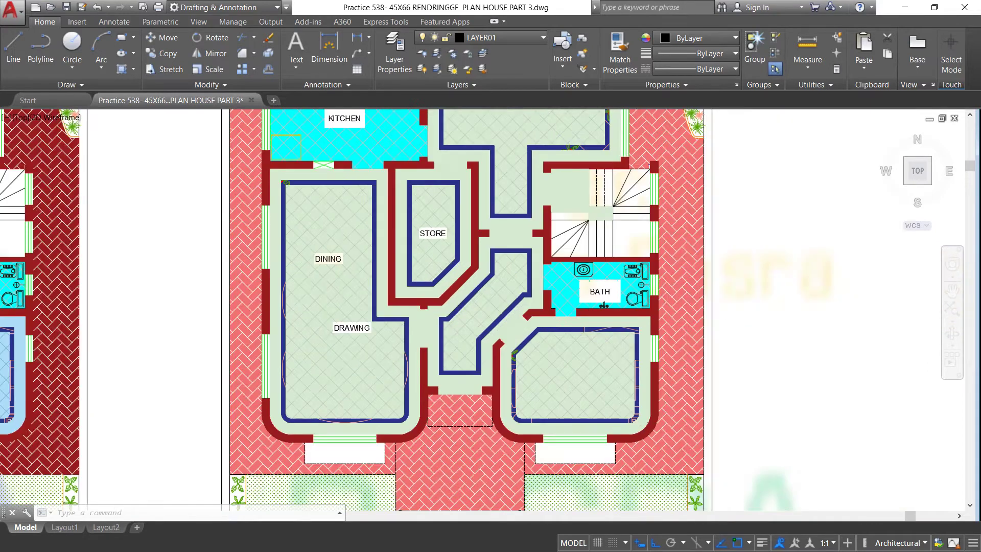
pyautogui.scroll(-2, 396, 280)
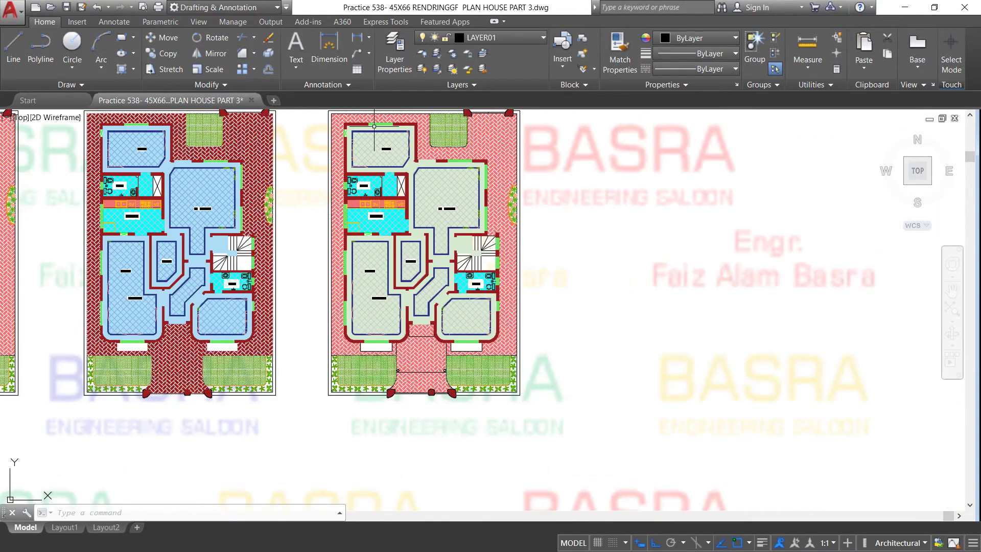
pyautogui.scroll(4, 374, 126)
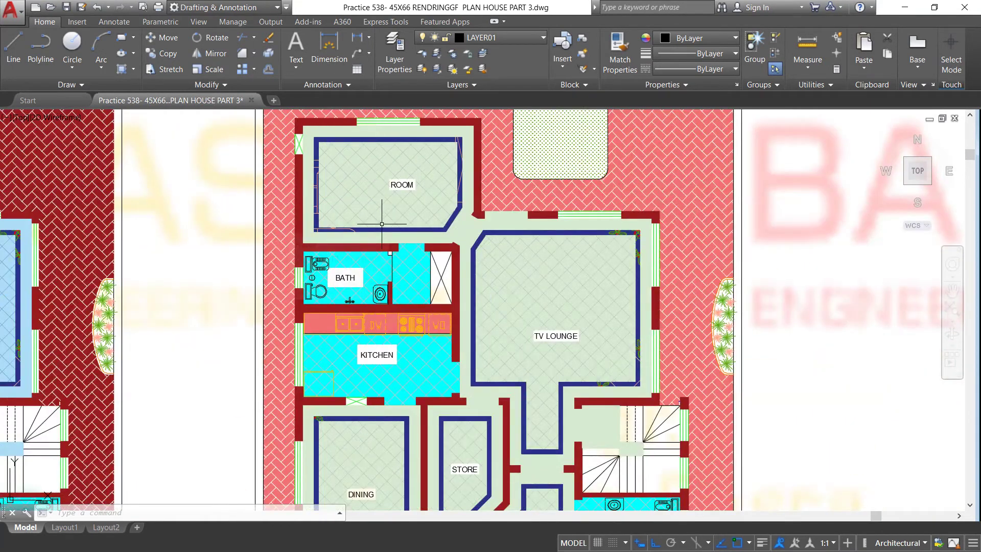
pyautogui.scroll(-2, 402, 221)
pyautogui.scroll(4, 414, 259)
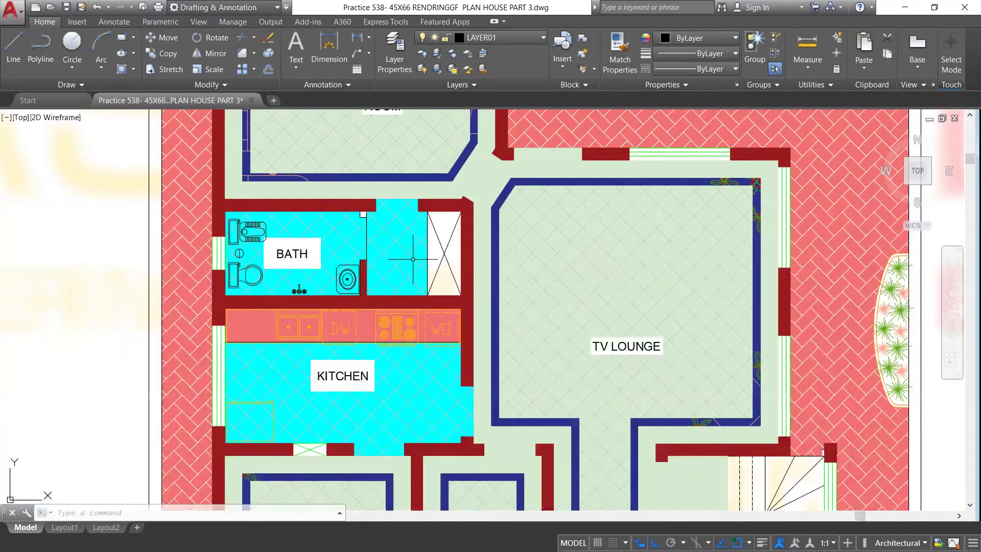
pyautogui.moveTo(407, 258); pyautogui.dragTo(506, 281)
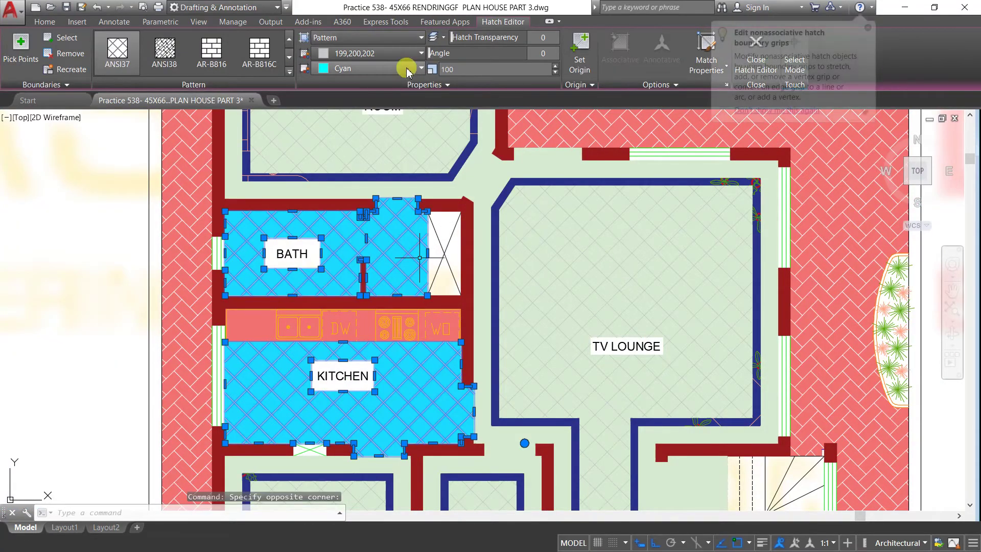
pyautogui.click(420, 68)
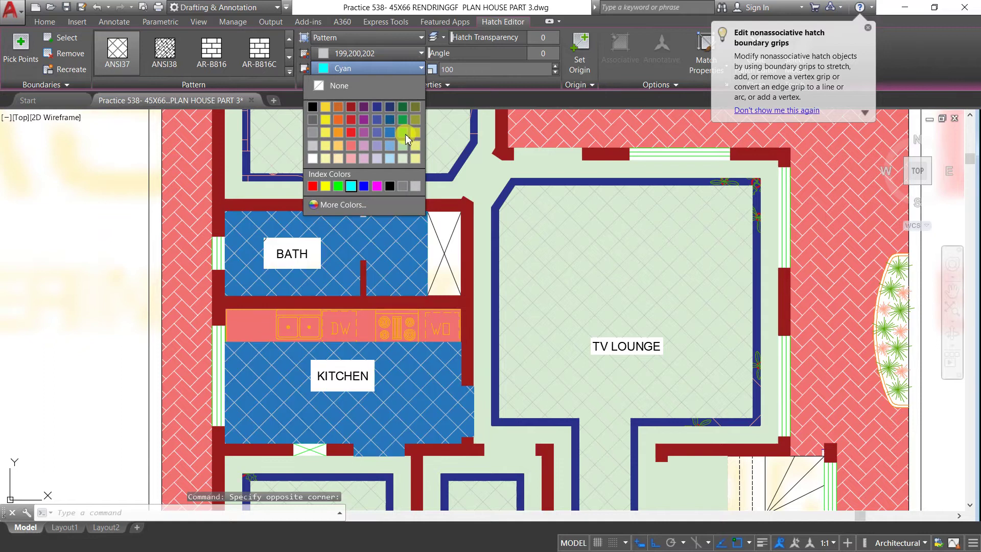
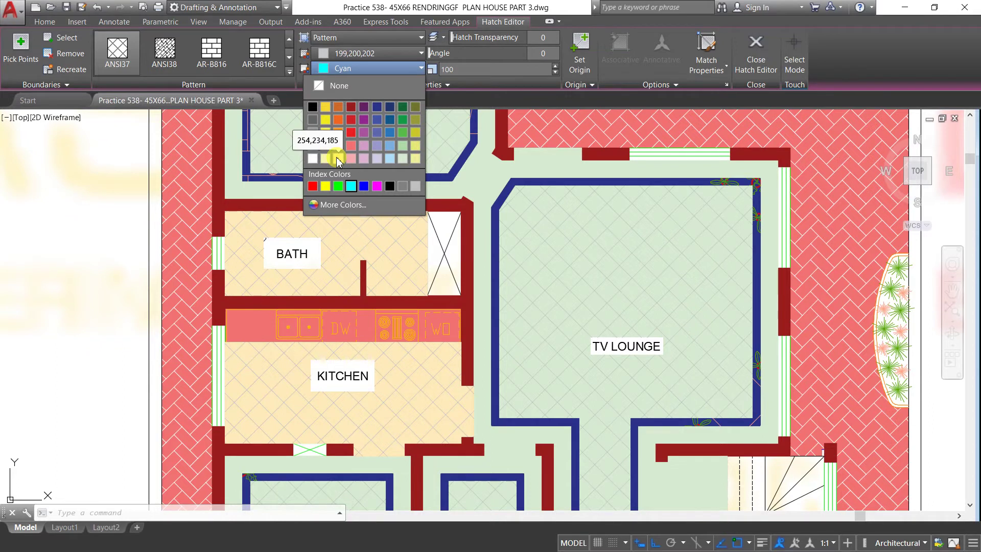
# Give the bath and kitchen floor hatch a cream 254,234,185 background.
pyautogui.click(337, 158)
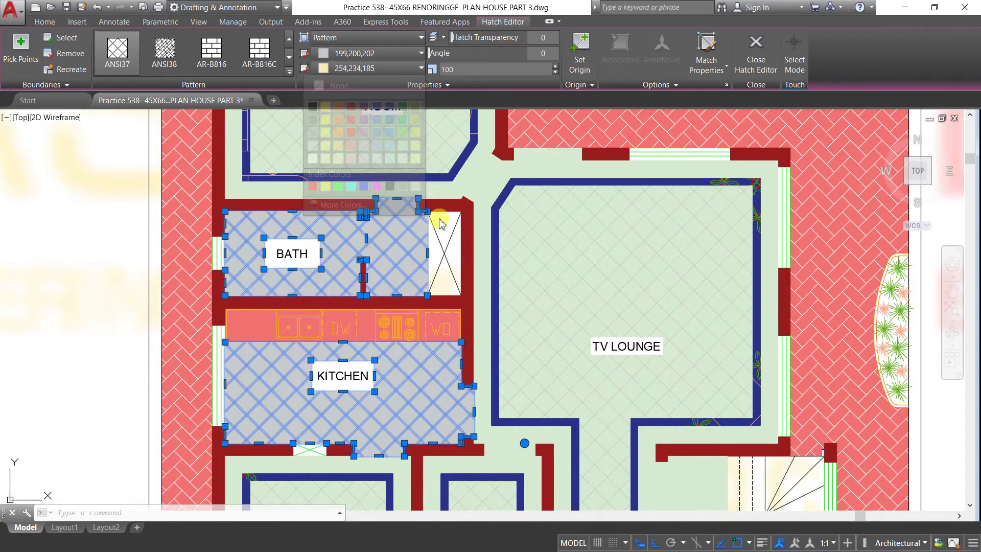
pyautogui.press('Escape')
pyautogui.scroll(-4, 274, 164)
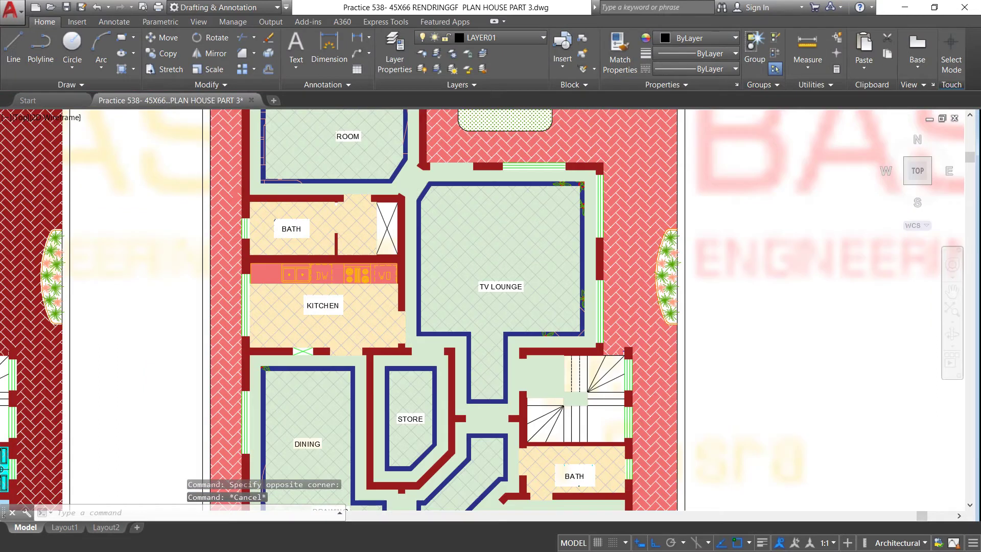
pyautogui.scroll(-2, 274, 164)
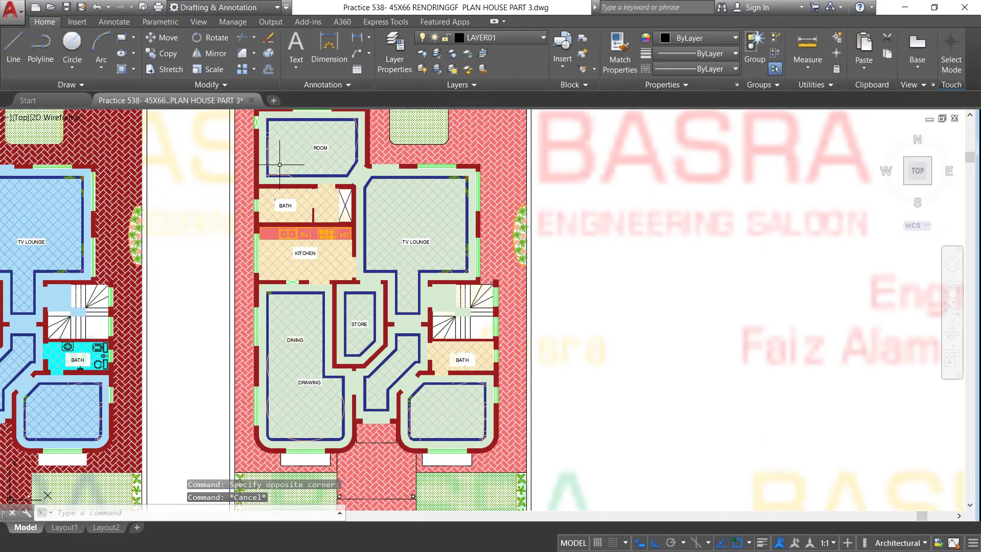
pyautogui.scroll(-2, 279, 164)
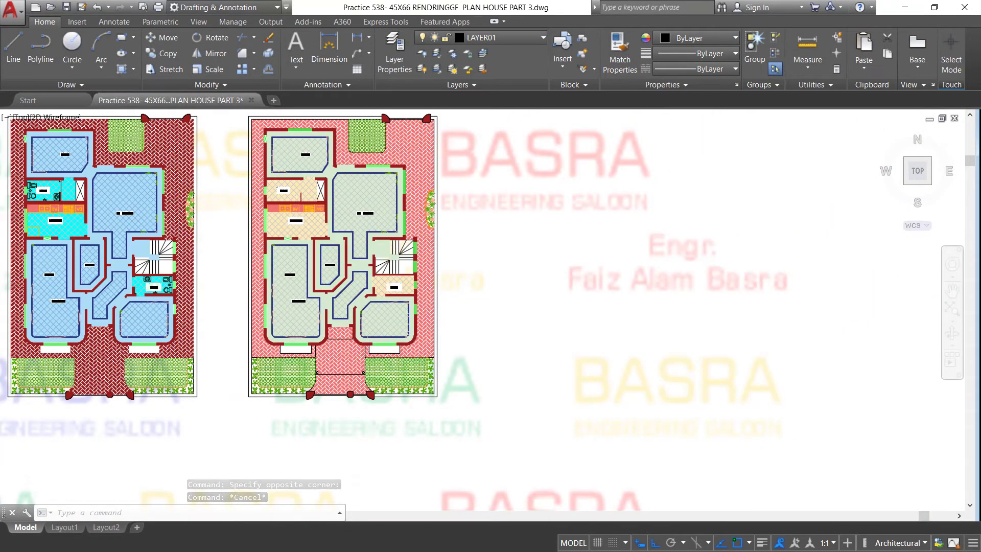
pyautogui.scroll(5, 296, 219)
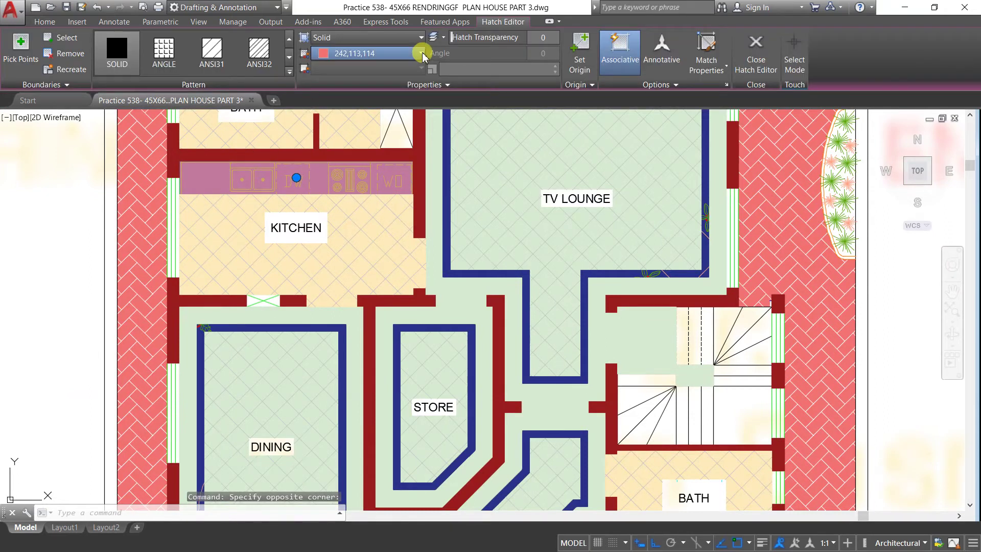
# Change the kitchen counter's solid hatch colour to pale green 215,235,210.
pyautogui.click(420, 53)
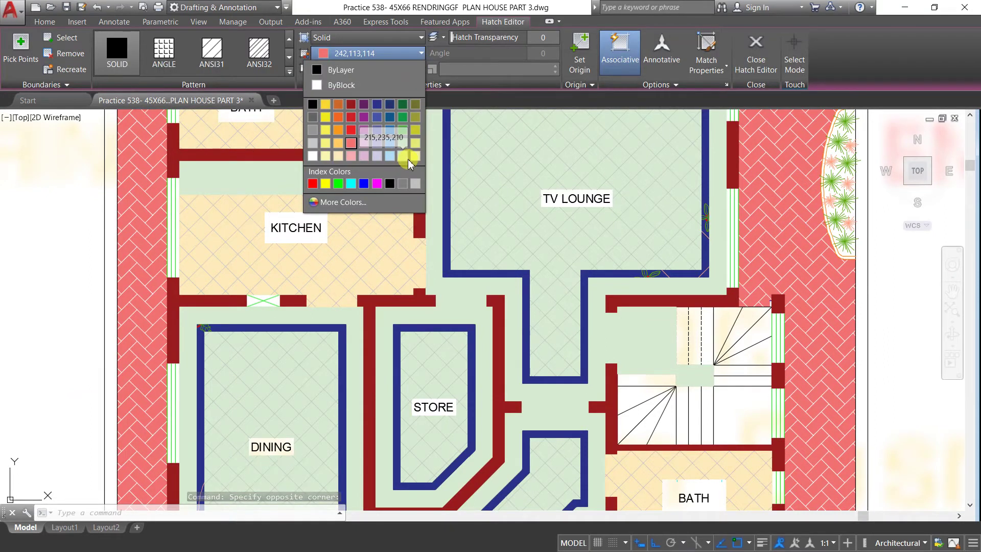
pyautogui.click(402, 155)
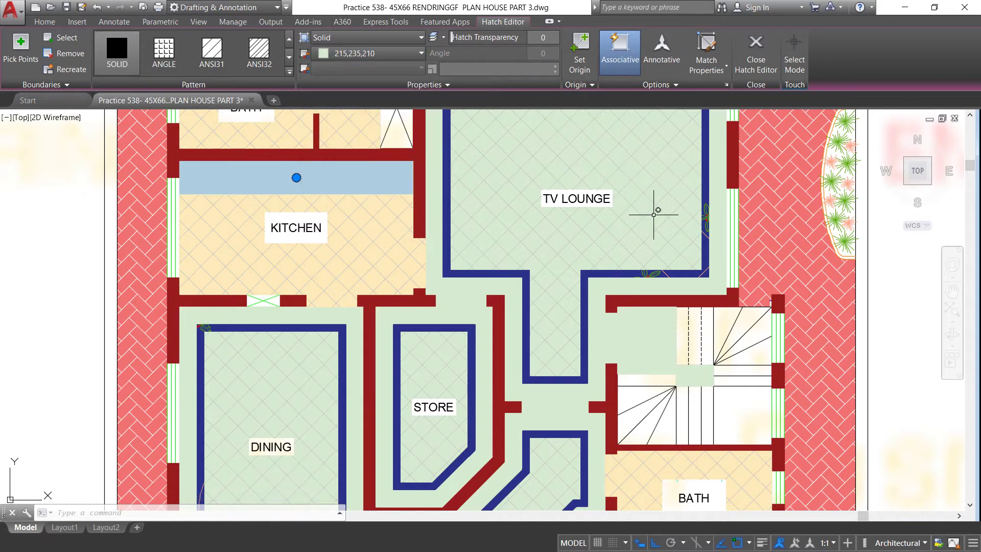
pyautogui.press('Escape')
pyautogui.scroll(-3, 653, 215)
pyautogui.scroll(-2, 139, 220)
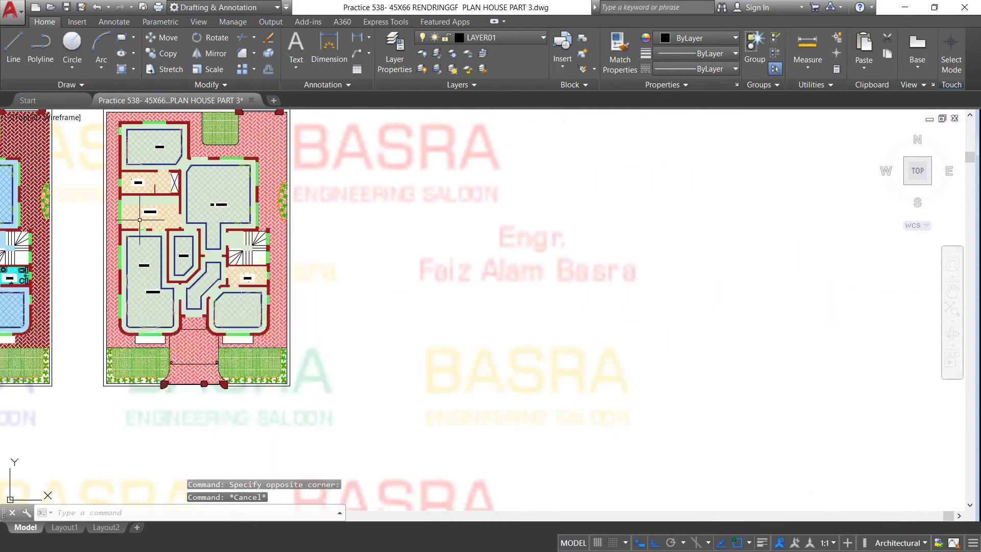
pyautogui.scroll(-1, 140, 220)
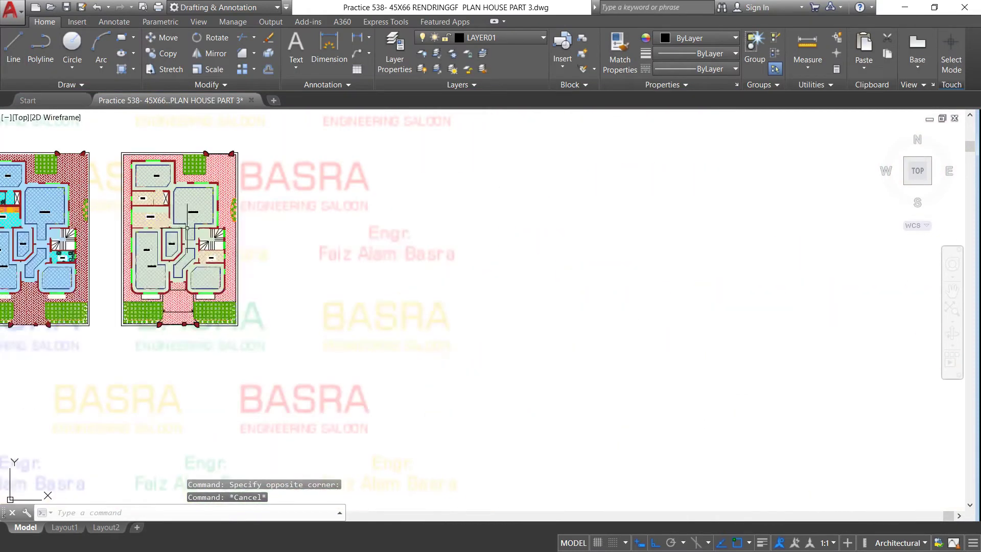
# Copy the entire right-hand recoloured house plan and place the copy directly below it.
pyautogui.click(165, 54)
pyautogui.click(109, 137)
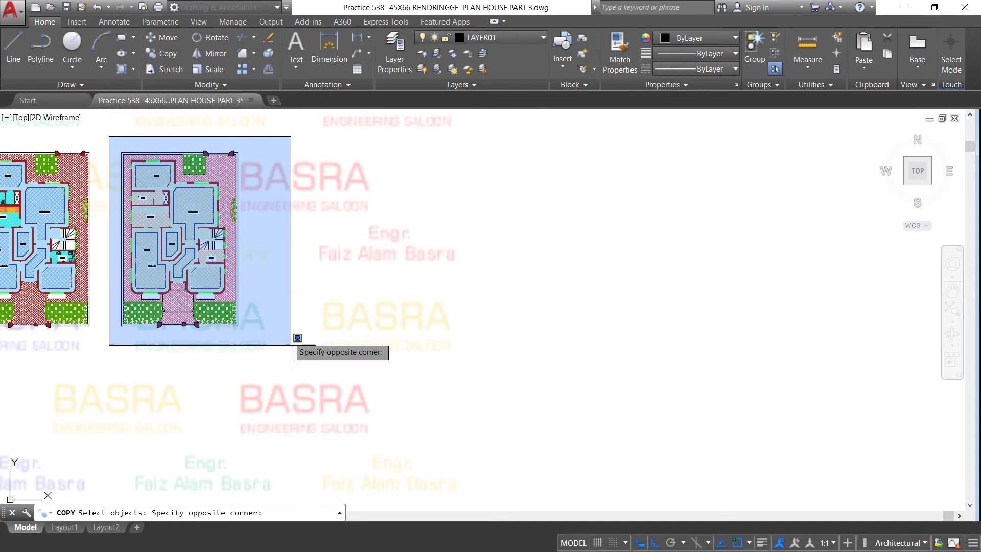
pyautogui.click(290, 372)
pyautogui.press('Return')
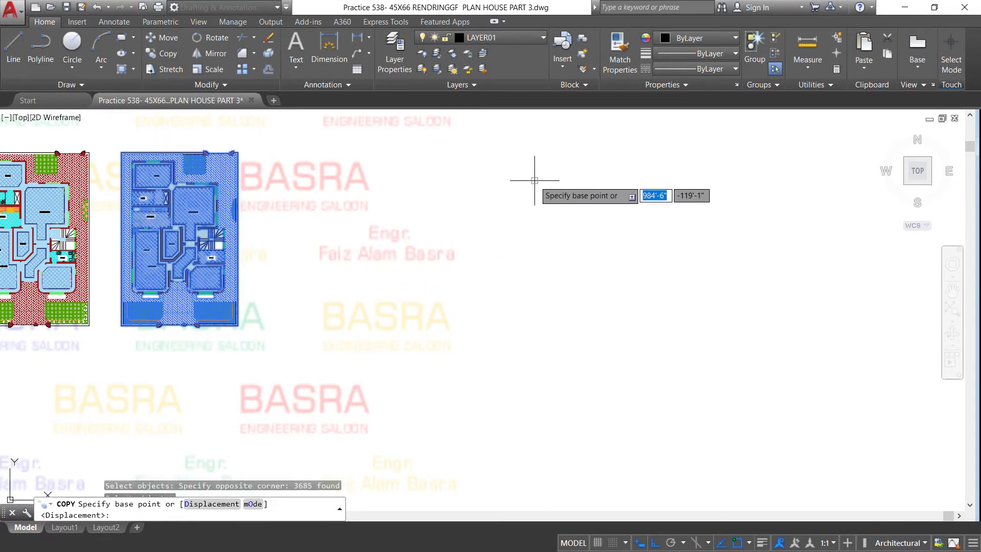
pyautogui.click(534, 178)
pyautogui.scroll(-2, 521, 217)
pyautogui.scroll(-2, 521, 215)
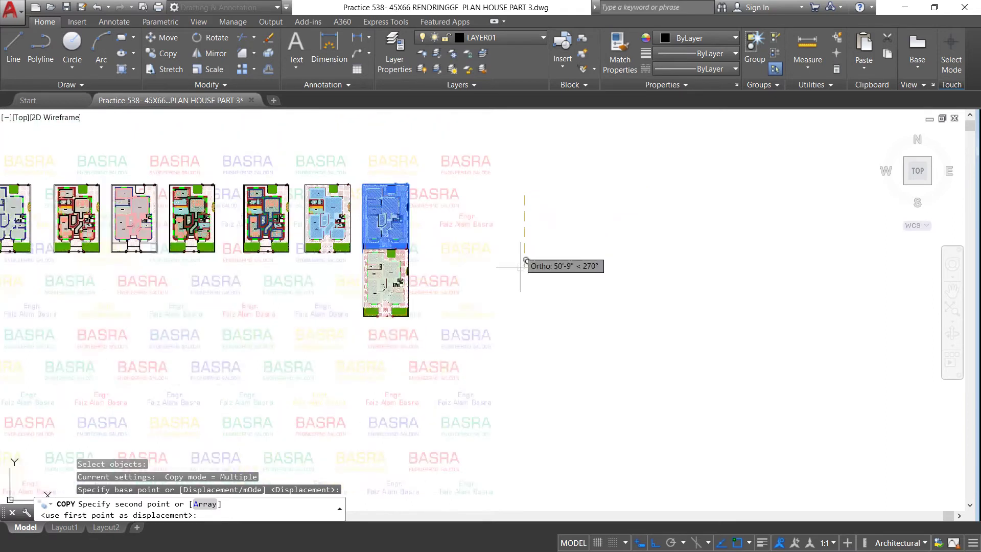
pyautogui.click(524, 297)
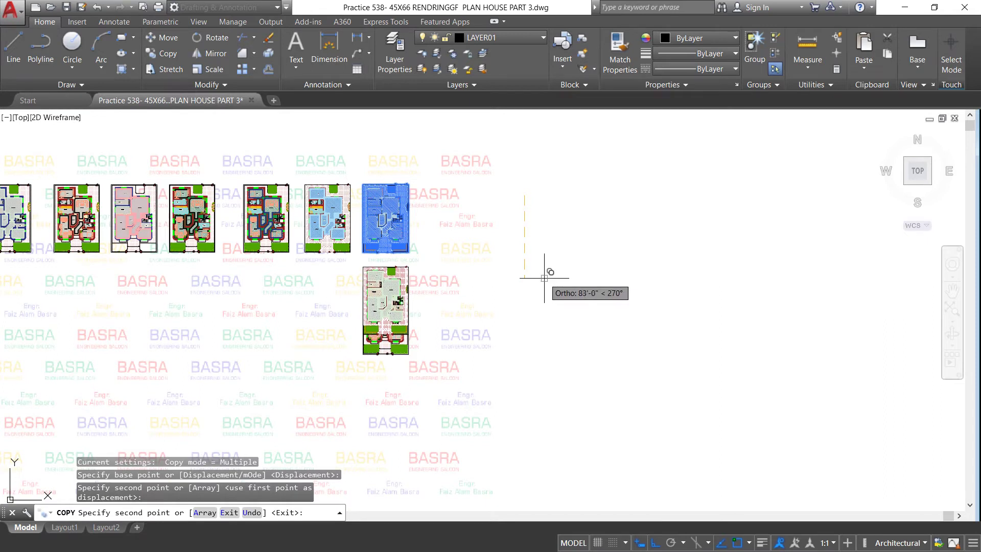
pyautogui.press('Escape')
pyautogui.scroll(2, 376, 306)
pyautogui.scroll(1, 371, 304)
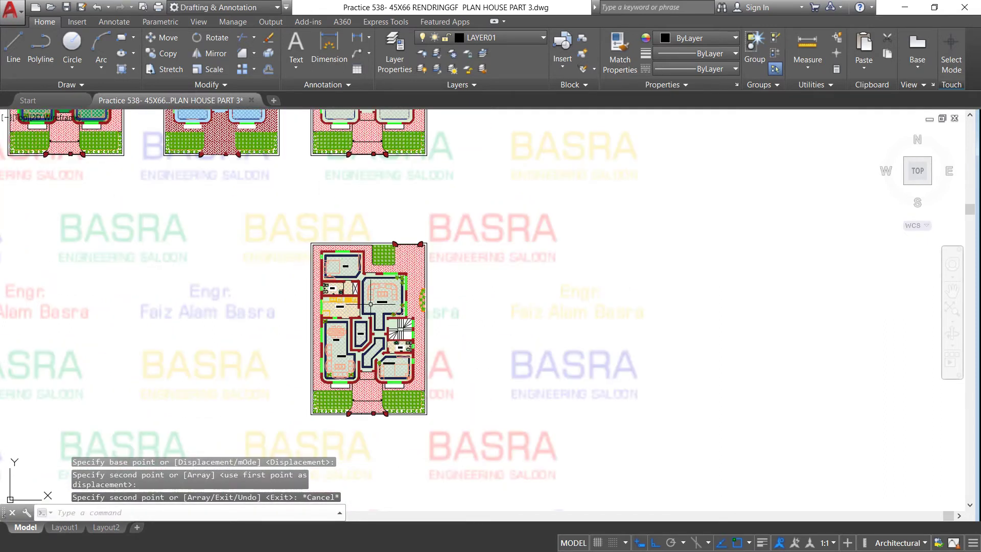
pyautogui.scroll(2, 371, 304)
# Recolour the copied plan's corridor solid hatch around the ROOM to cream 254,234,185.
pyautogui.scroll(1, 365, 282)
pyautogui.scroll(2, 261, 209)
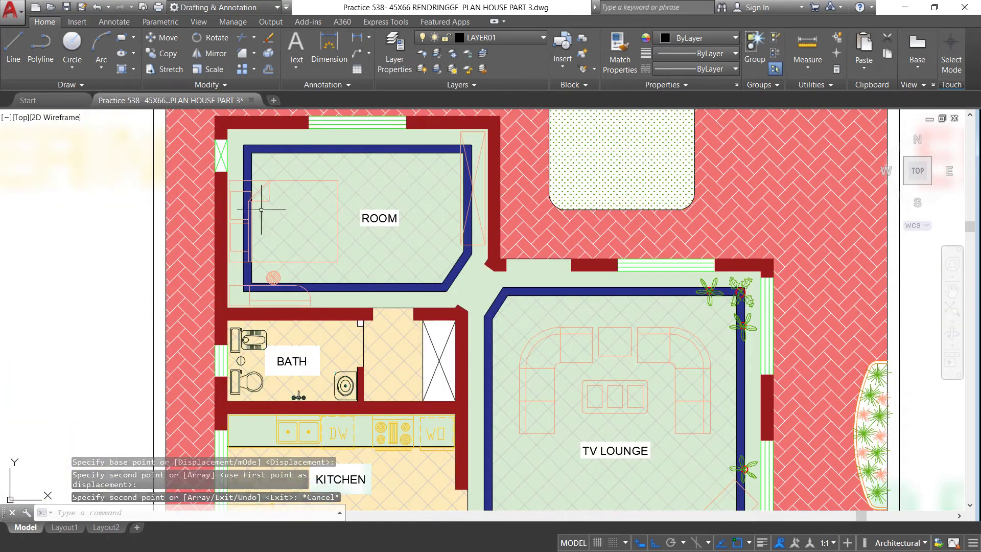
pyautogui.scroll(2, 325, 155)
pyautogui.scroll(2, 324, 155)
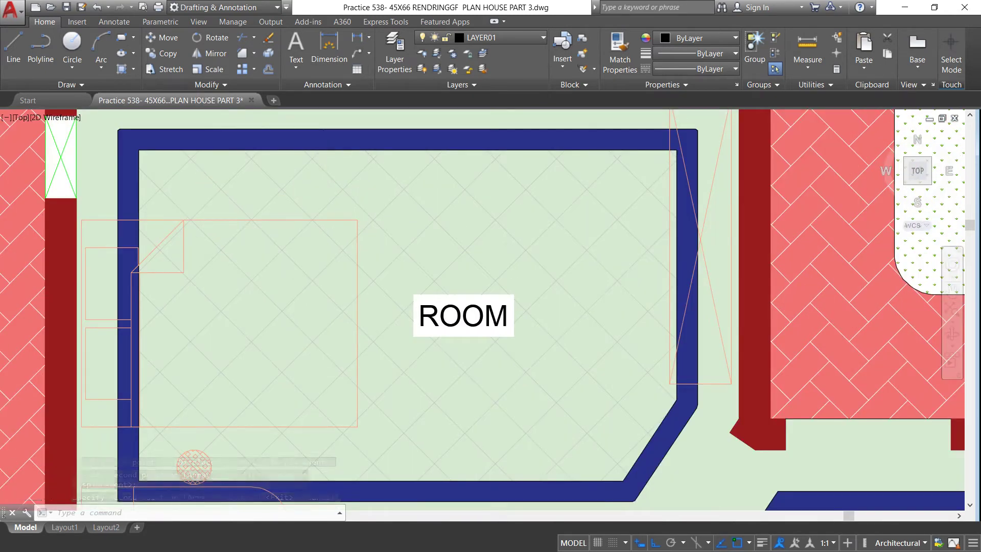
pyautogui.scroll(-2, 330, 177)
pyautogui.click(326, 139)
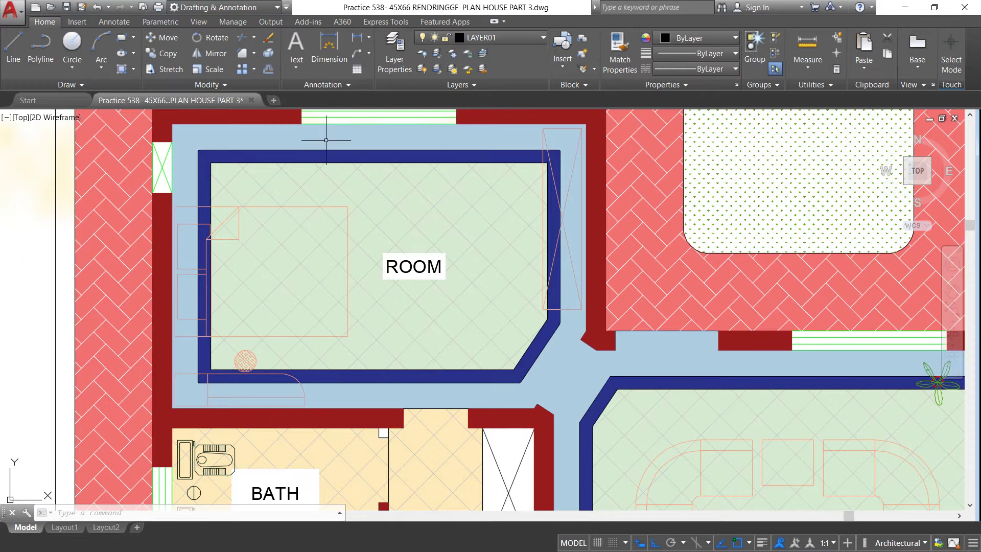
pyautogui.click(417, 54)
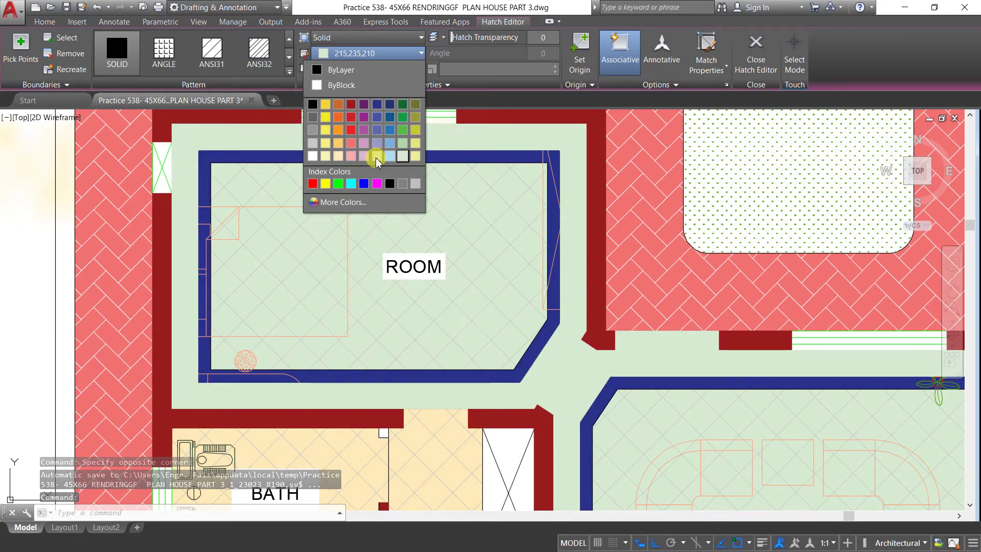
pyautogui.click(339, 156)
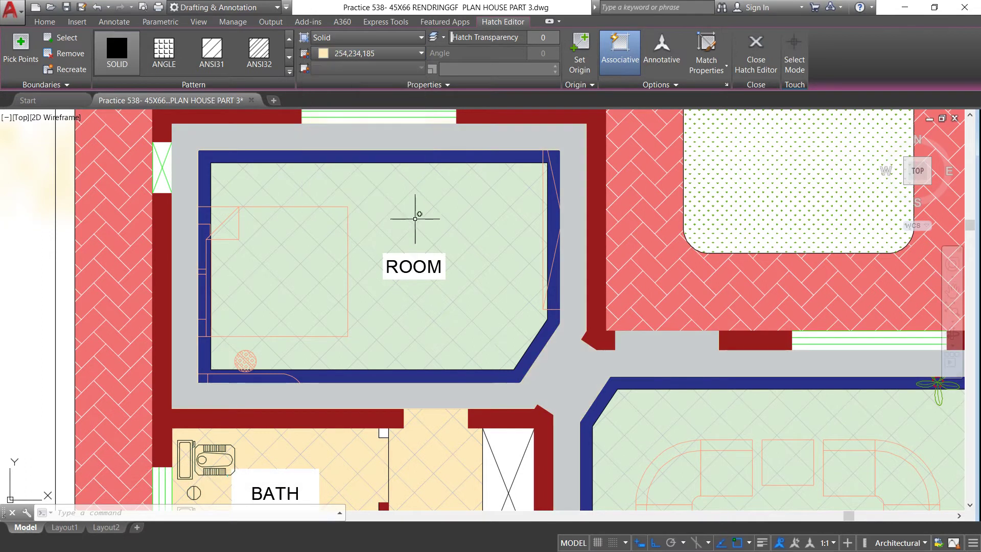
pyautogui.press('Escape')
pyautogui.press('Escape')
pyautogui.scroll(-3, 506, 250)
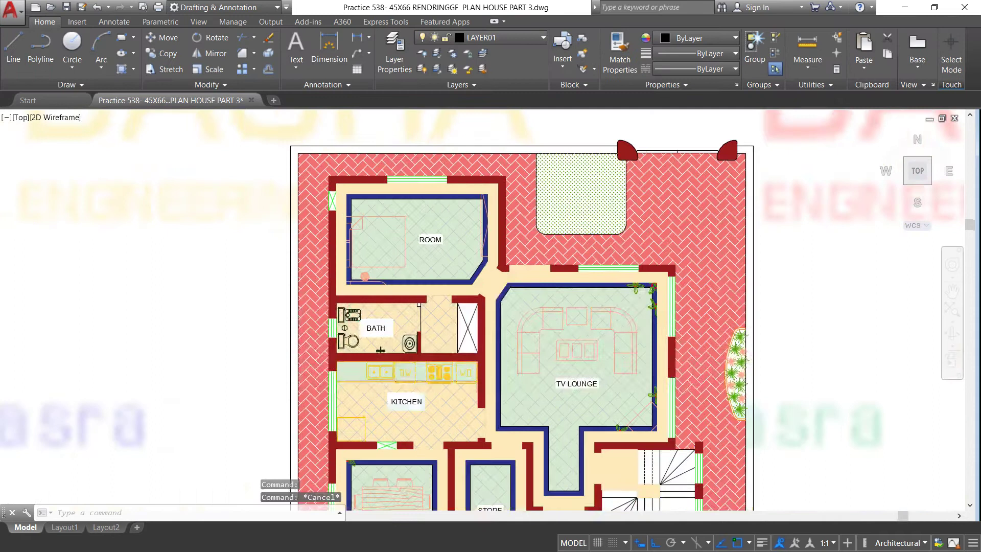
pyautogui.scroll(-3, 506, 250)
pyautogui.scroll(-3, 509, 253)
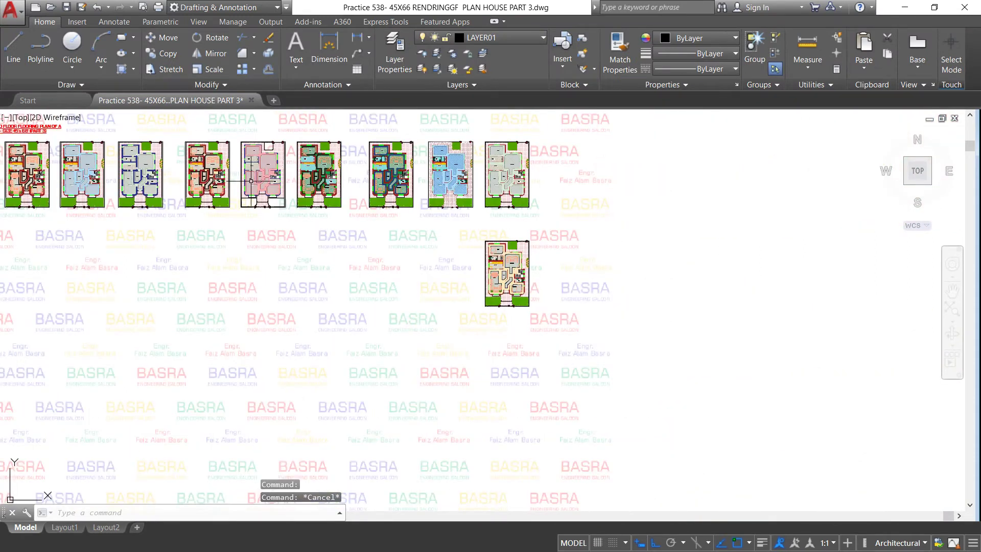
pyautogui.scroll(-1, 123, 175)
pyautogui.scroll(-2, 160, 197)
pyautogui.scroll(1, 93, 195)
pyautogui.scroll(3, 103, 184)
pyautogui.scroll(3, 115, 169)
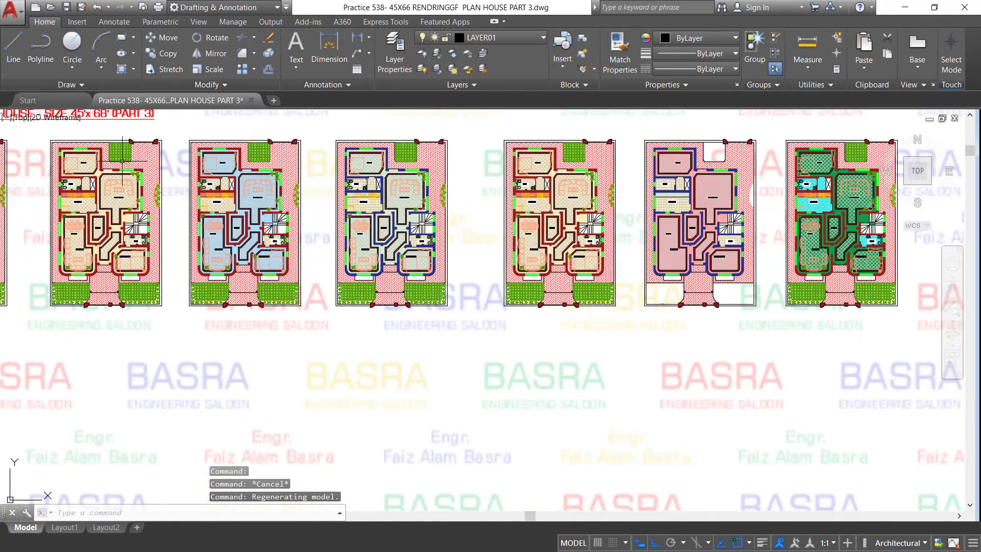
pyautogui.scroll(-4, 123, 161)
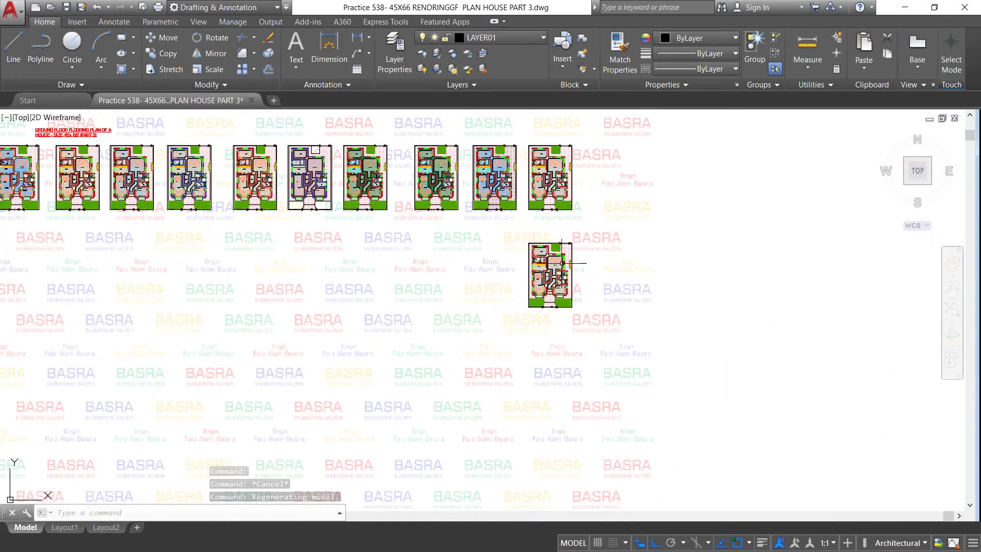
pyautogui.scroll(3, 561, 261)
pyautogui.scroll(4, 544, 244)
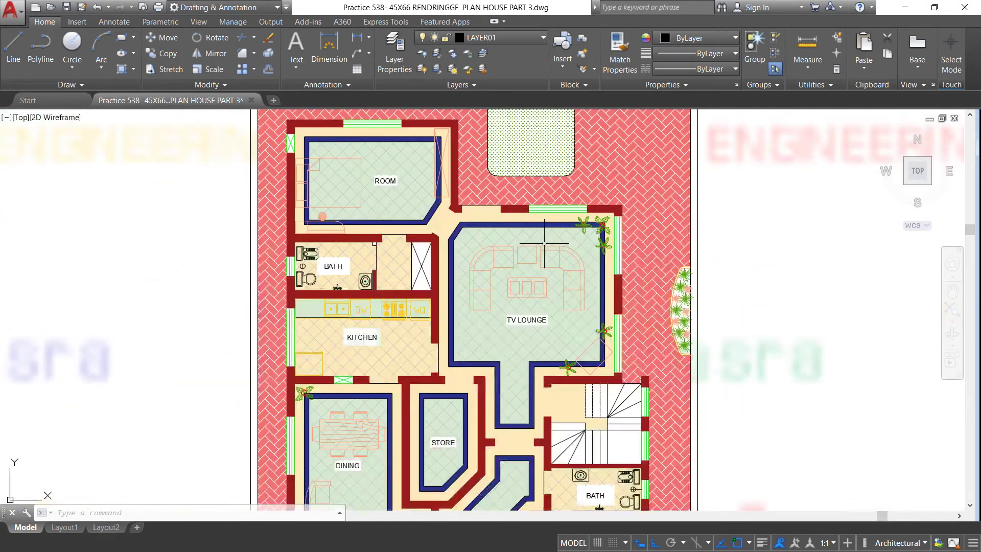
pyautogui.scroll(2, 471, 240)
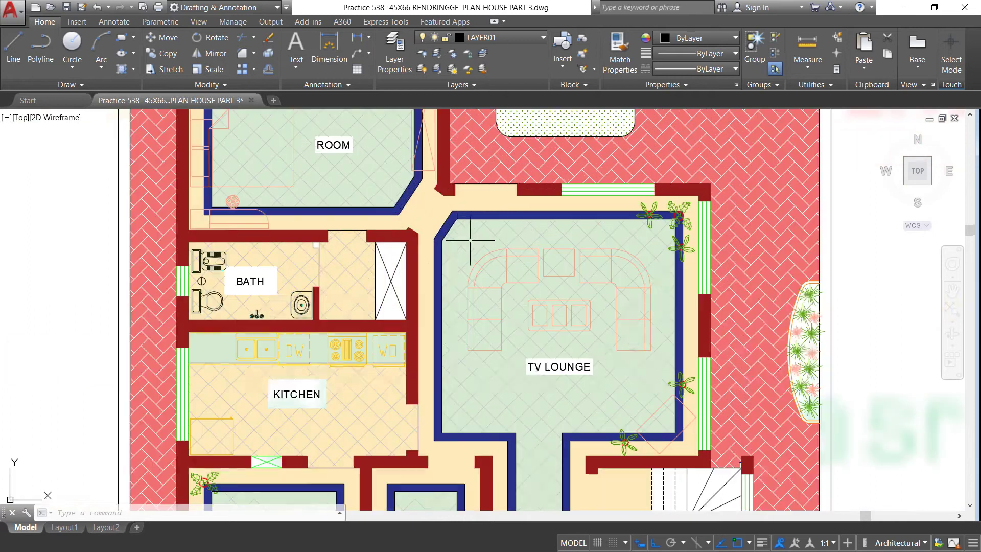
pyautogui.scroll(2, 358, 194)
# Give the ROOM and TV LOUNGE floor hatches a cream 254,234,185 background.
pyautogui.click(355, 192)
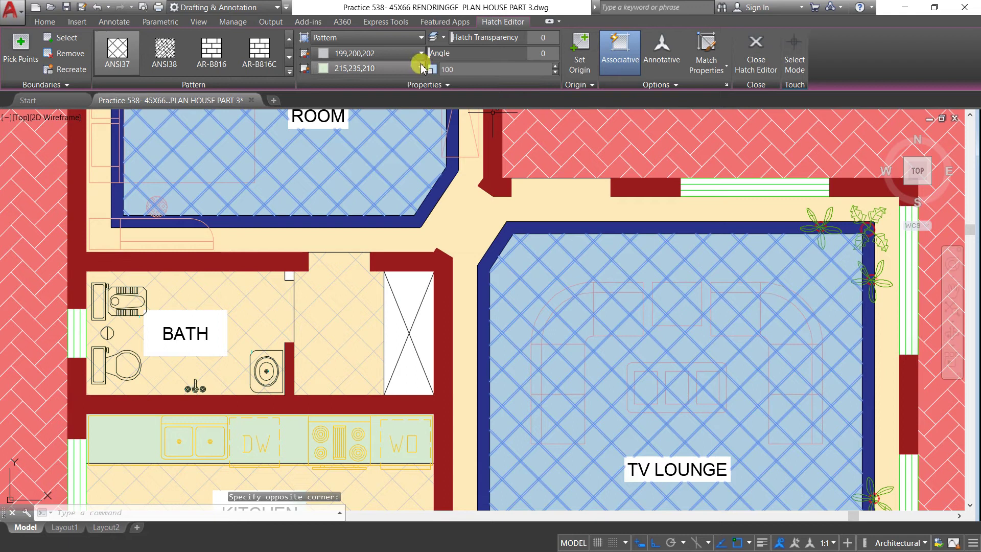
pyautogui.click(422, 68)
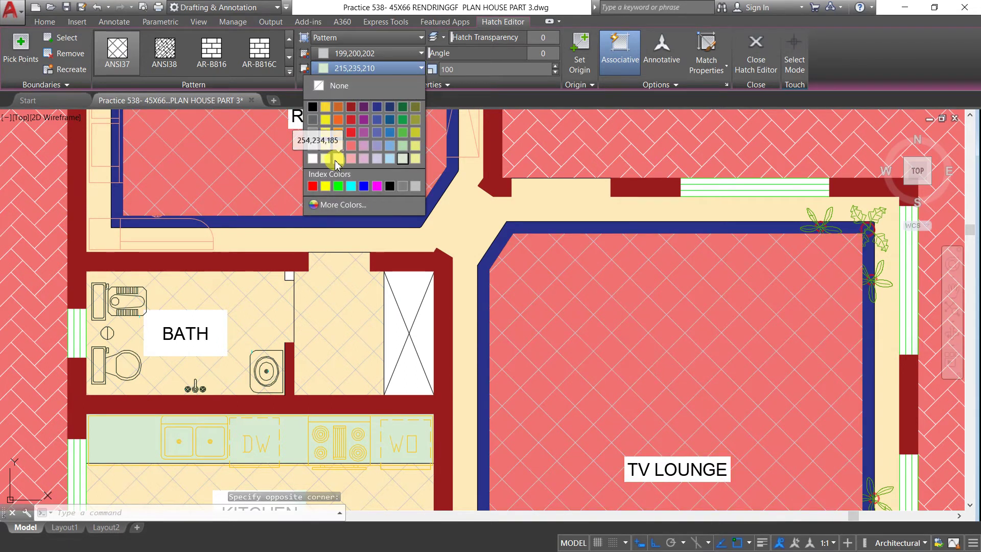
pyautogui.click(336, 163)
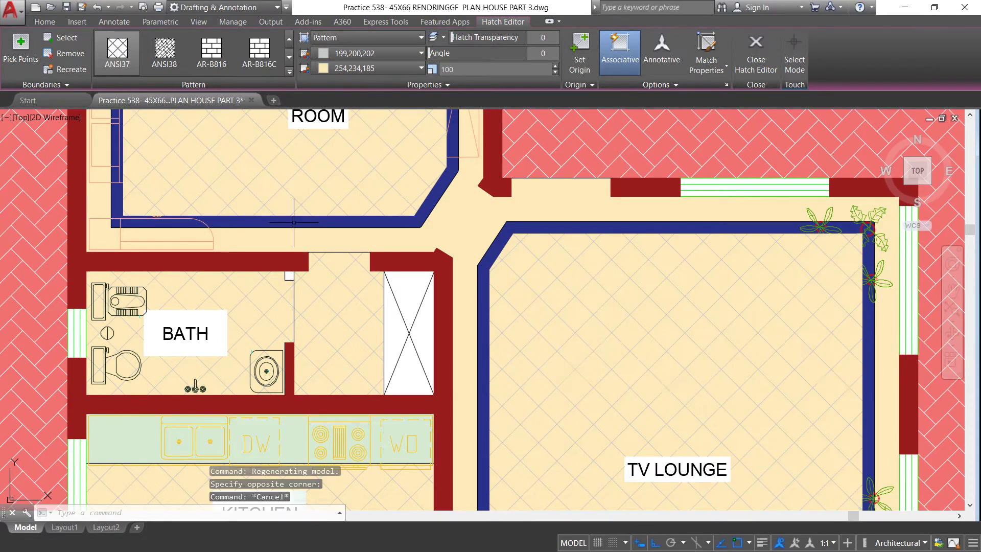
pyautogui.press('Escape')
pyautogui.scroll(-6, 391, 177)
pyautogui.scroll(2, 427, 335)
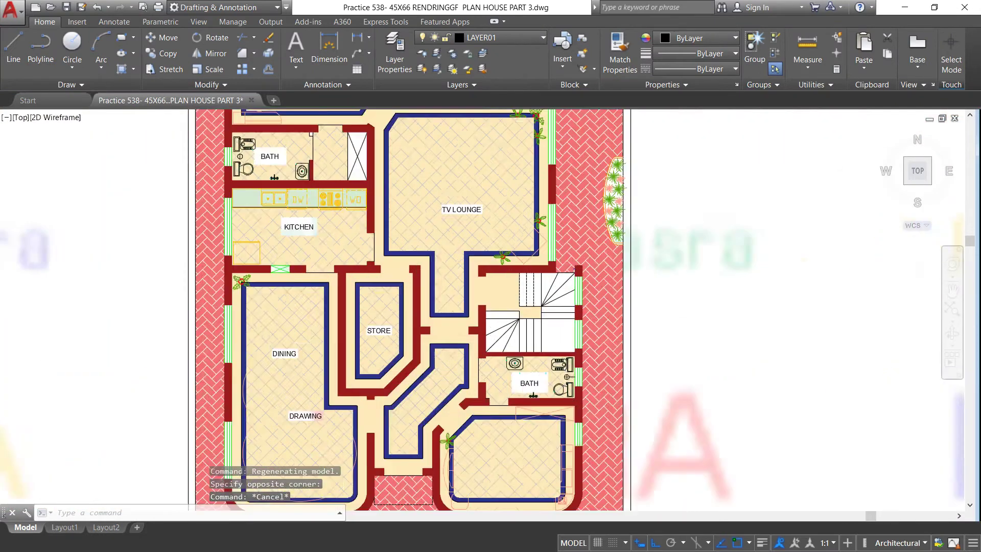
pyautogui.scroll(4, 426, 336)
pyautogui.scroll(-4, 391, 173)
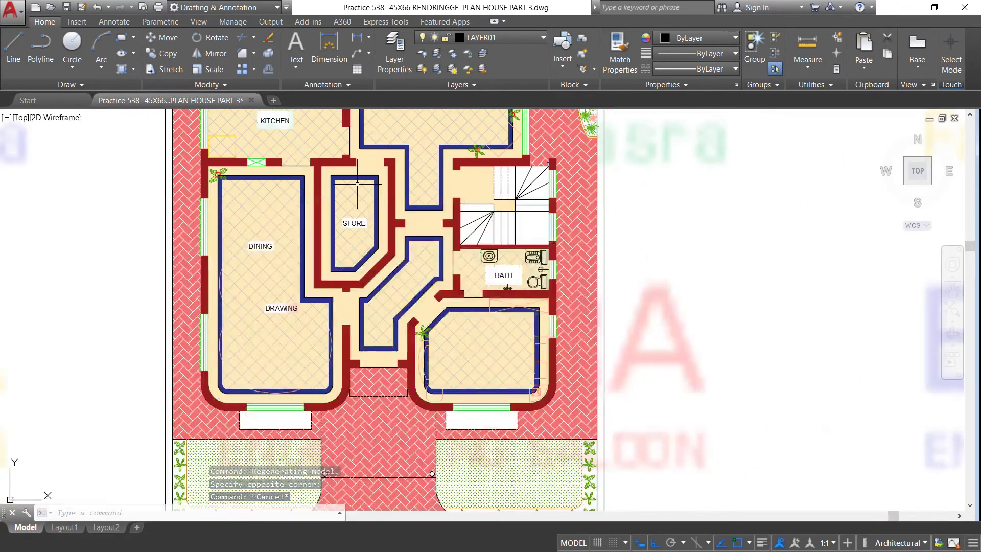
pyautogui.scroll(2, 294, 220)
# Change the DINING floor tile hatch angle so its tiles form a straight square grid.
pyautogui.click(293, 210)
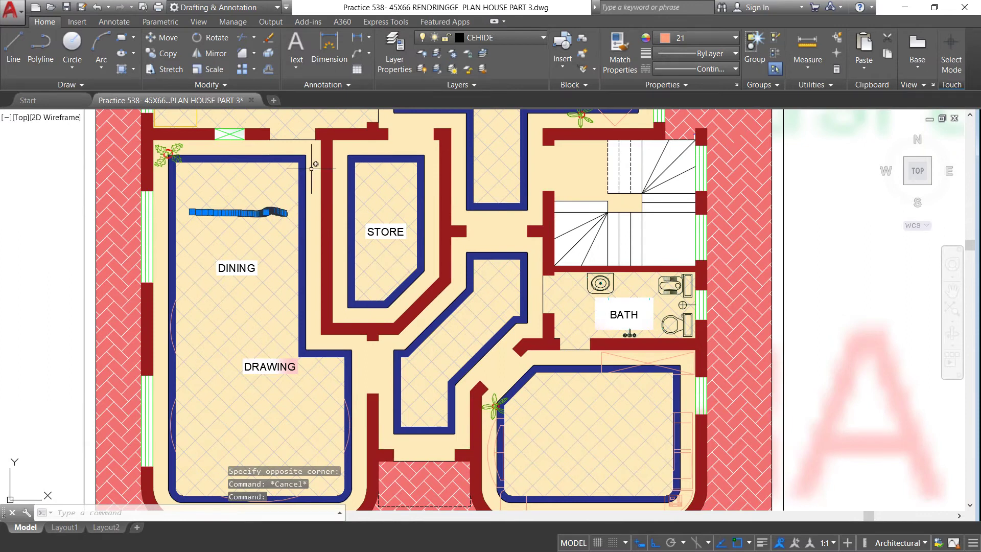
pyautogui.press('Escape')
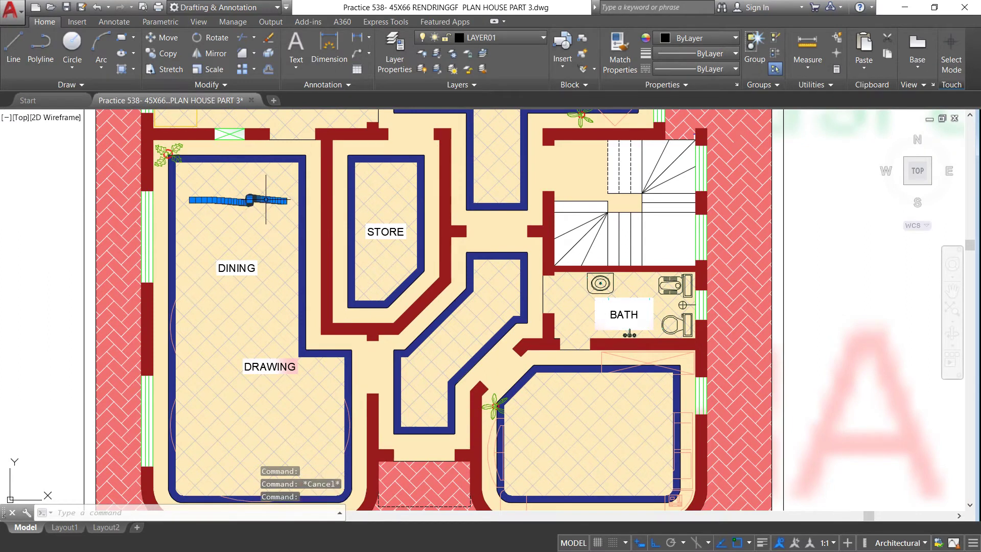
pyautogui.scroll(2, 269, 204)
pyautogui.scroll(4, 257, 196)
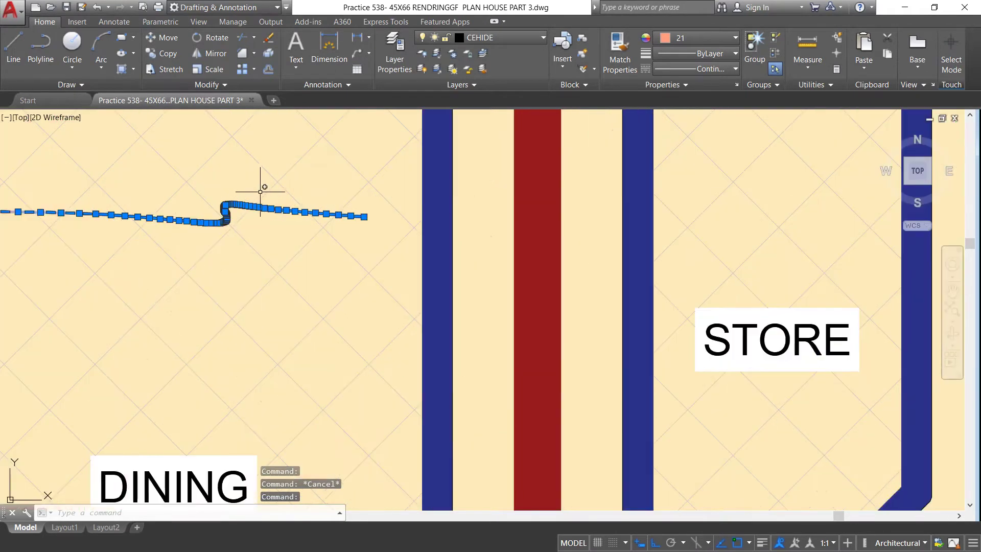
pyautogui.press('Escape')
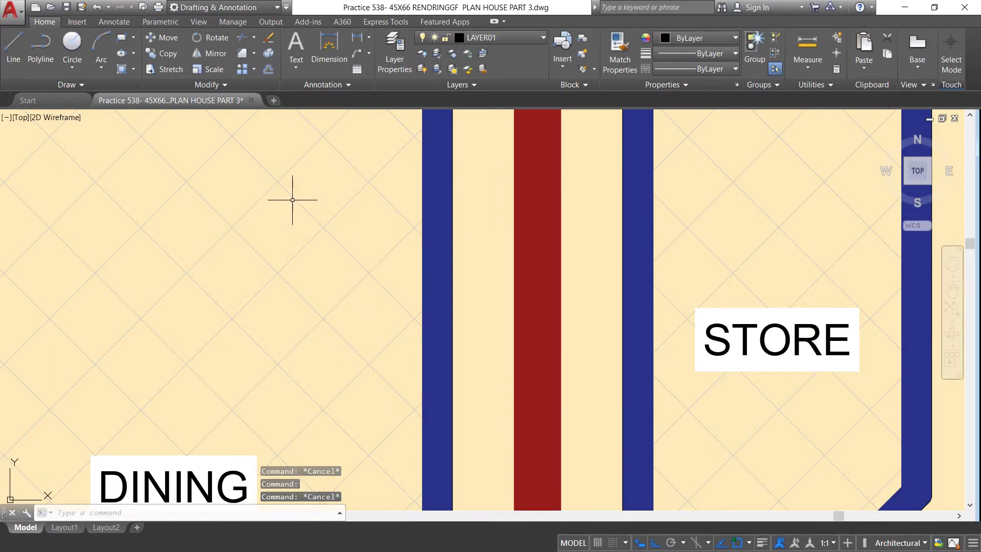
pyautogui.click(293, 199)
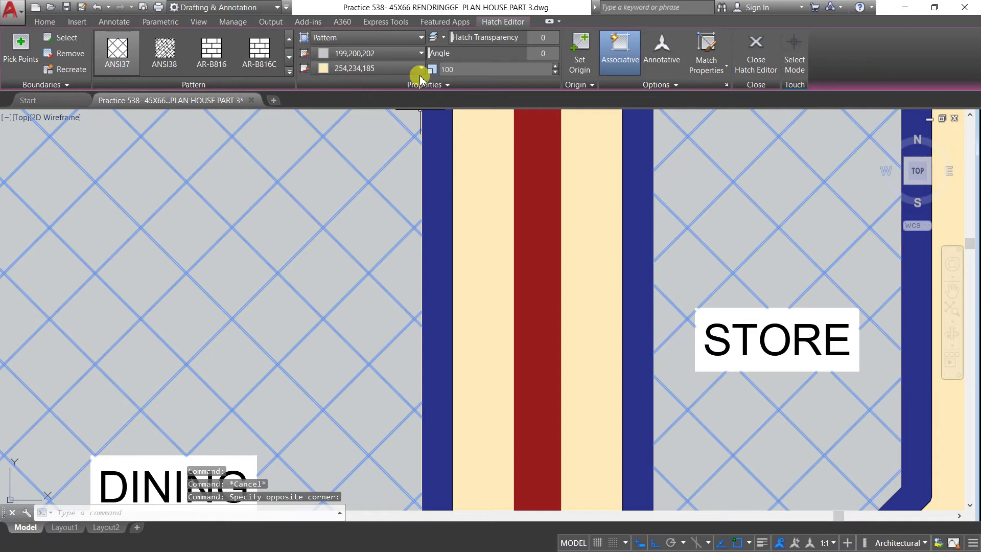
pyautogui.click(422, 69)
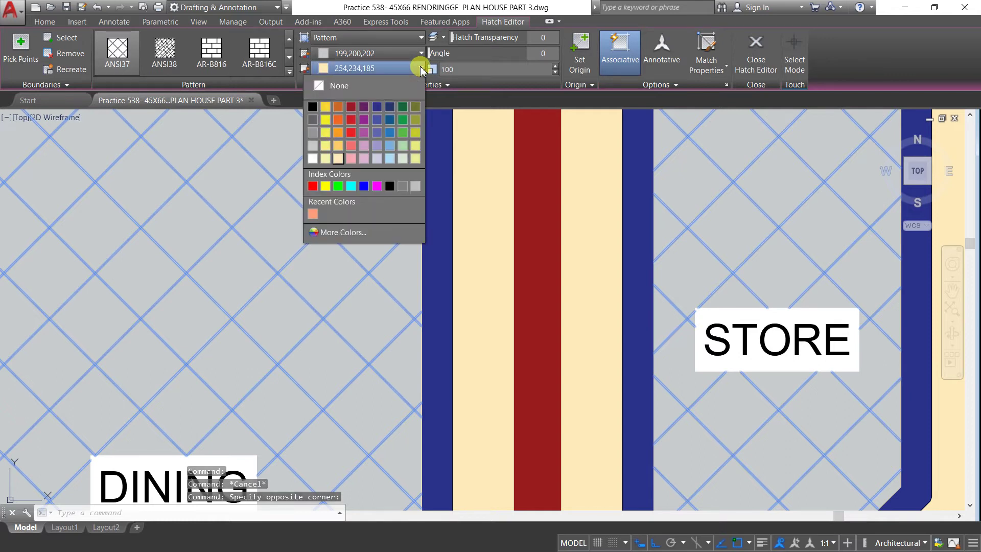
pyautogui.click(543, 53)
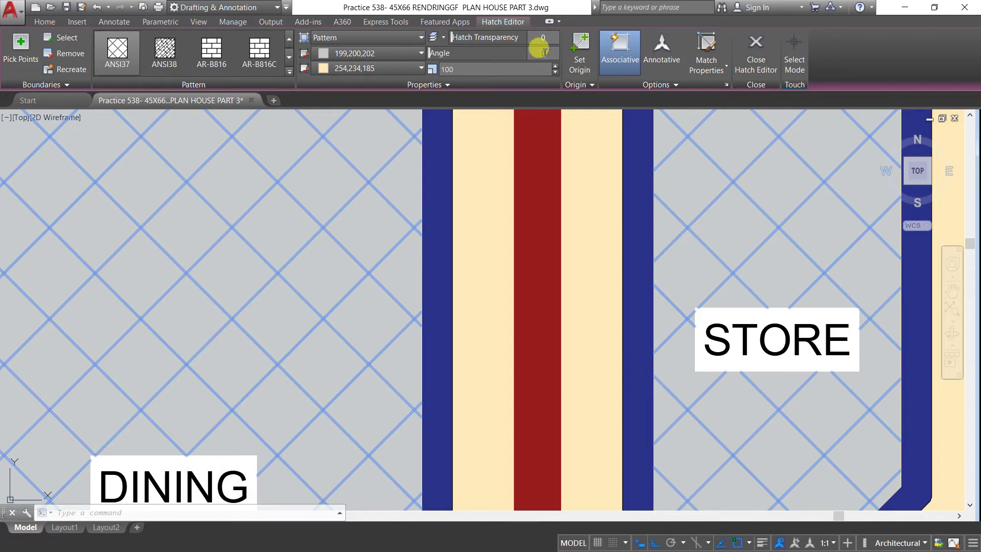
pyautogui.write('90')
pyautogui.press('Return')
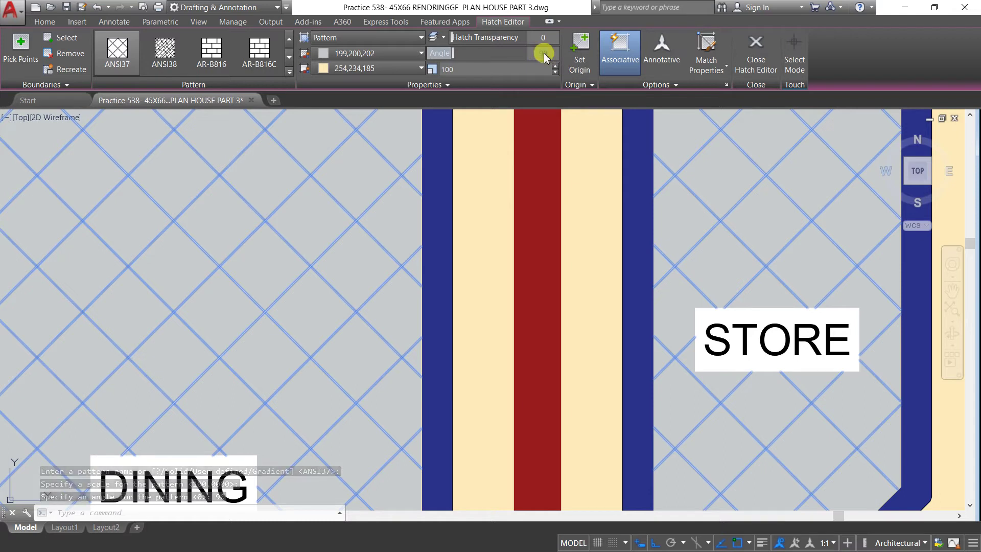
pyautogui.press('Return')
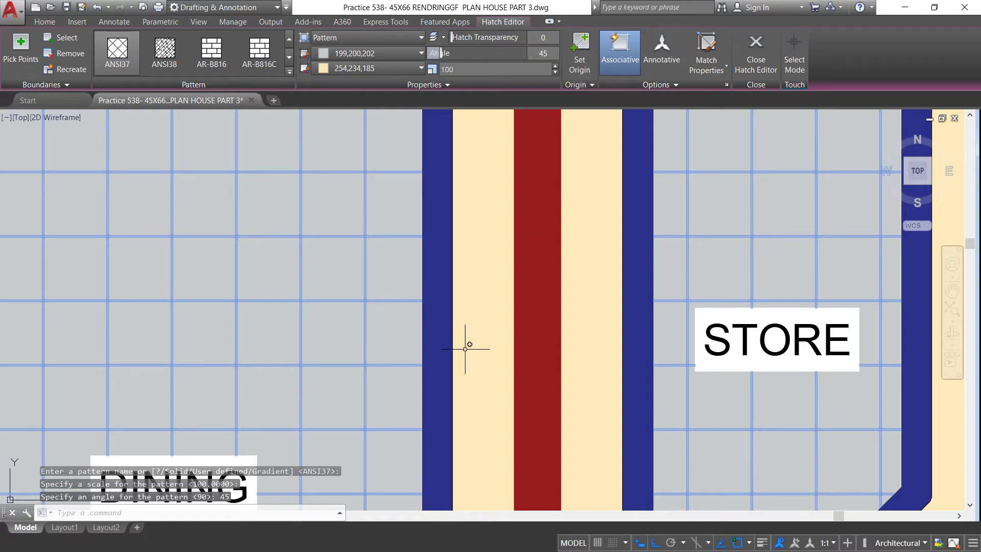
pyautogui.press('Escape')
pyautogui.scroll(-5, 426, 288)
pyautogui.scroll(-4, 417, 279)
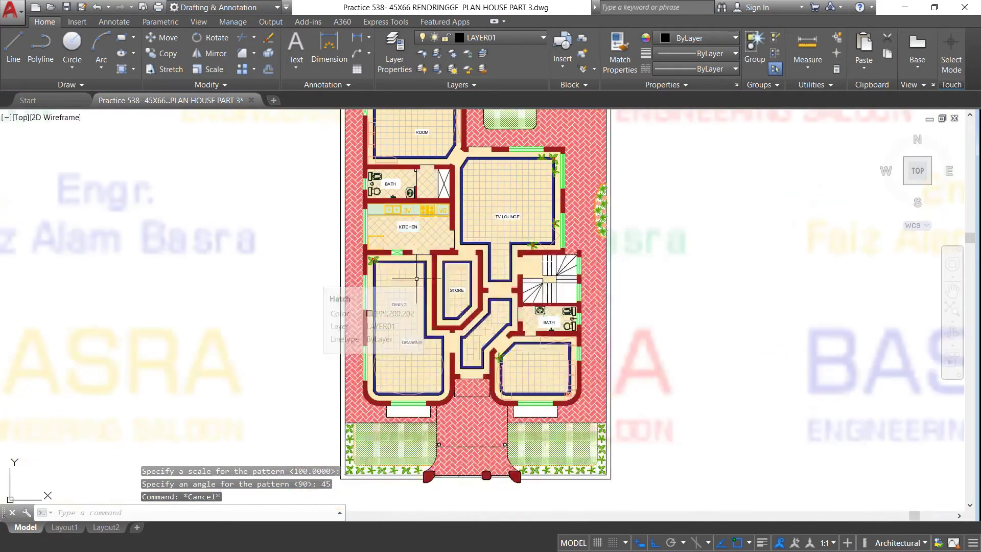
pyautogui.scroll(2, 494, 352)
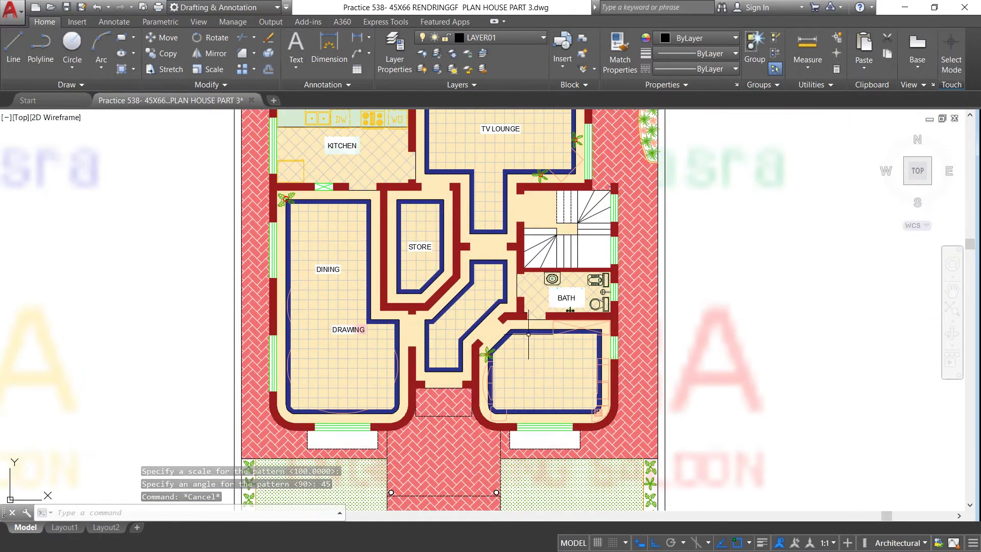
pyautogui.scroll(4, 536, 276)
pyautogui.scroll(2, 551, 272)
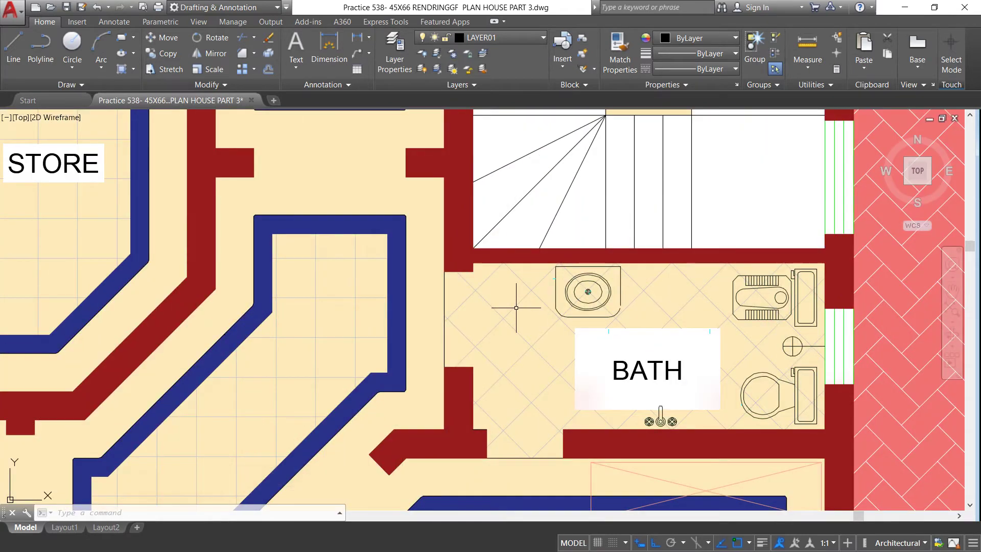
pyautogui.scroll(-4, 515, 306)
pyautogui.scroll(-4, 516, 304)
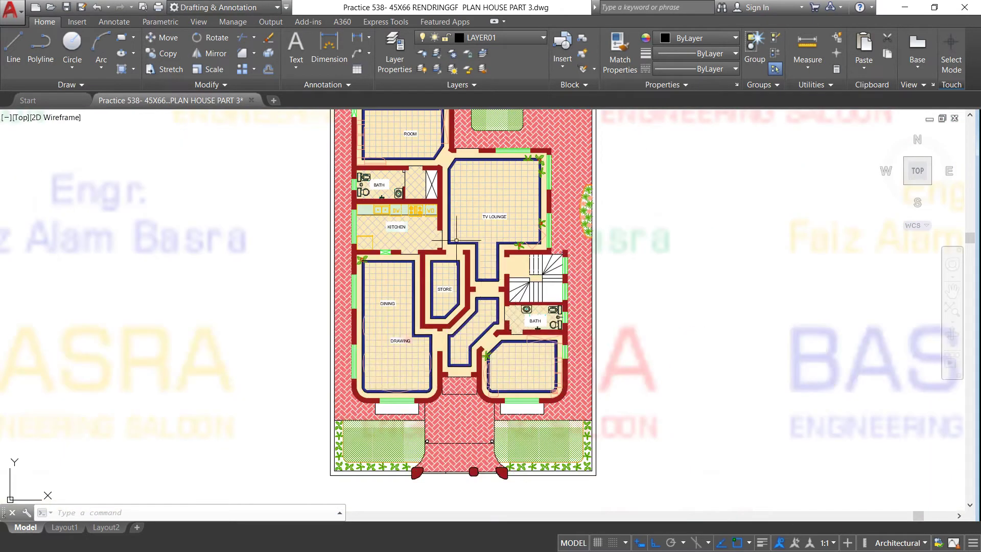
pyautogui.scroll(2, 456, 240)
pyautogui.scroll(3, 437, 220)
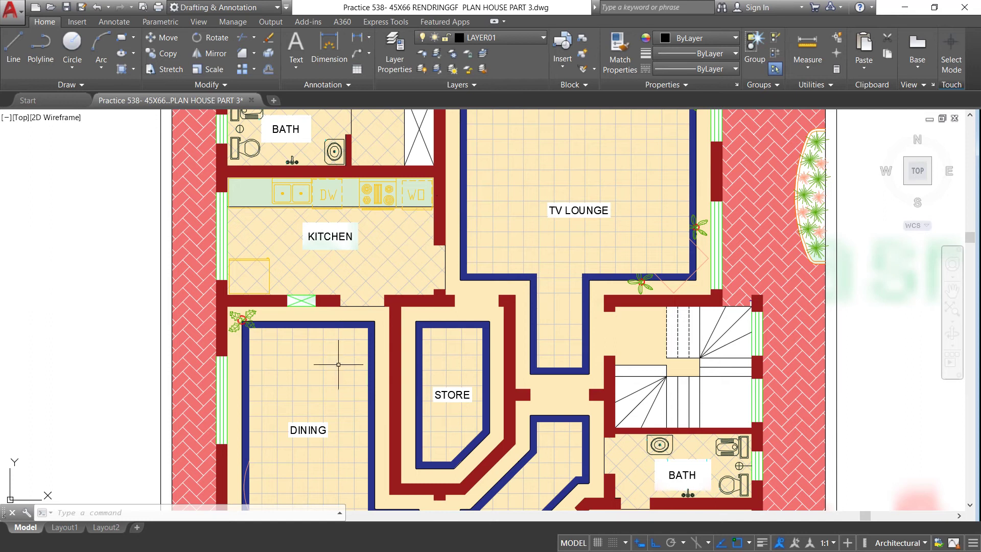
pyautogui.scroll(-4, 388, 322)
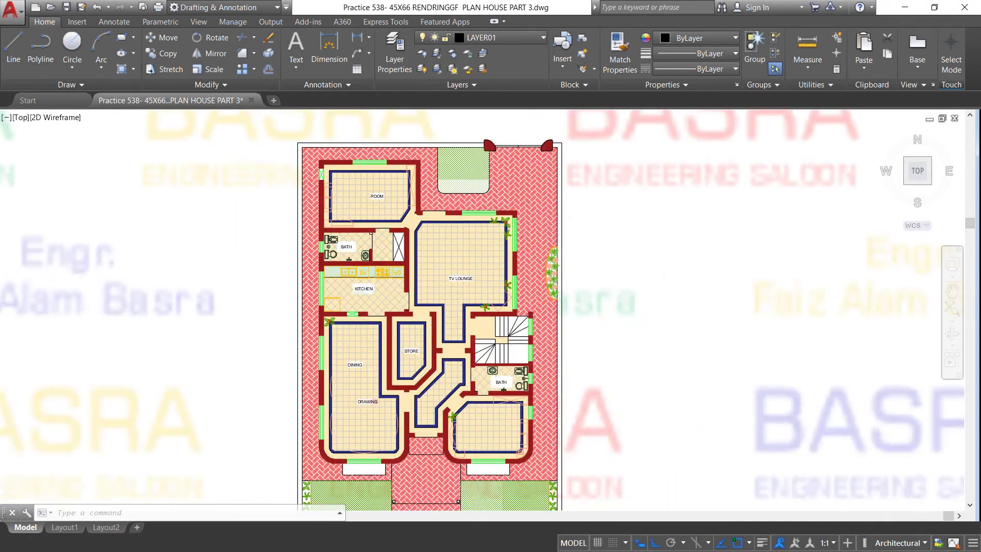
pyautogui.scroll(-2, 430, 302)
pyautogui.scroll(2, 430, 302)
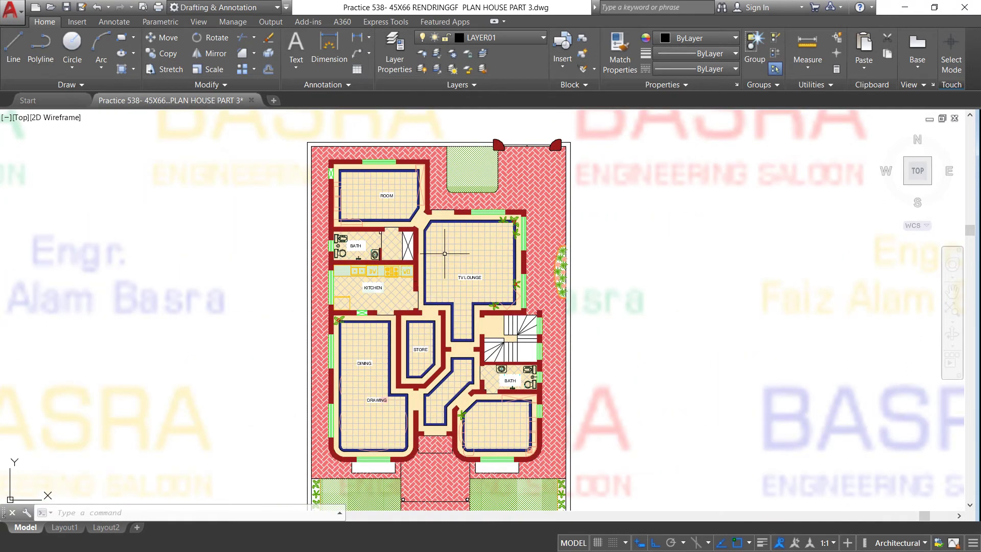
# Copy the whole rendered house plan and place the duplicate to the left of the original.
pyautogui.scroll(2, 445, 251)
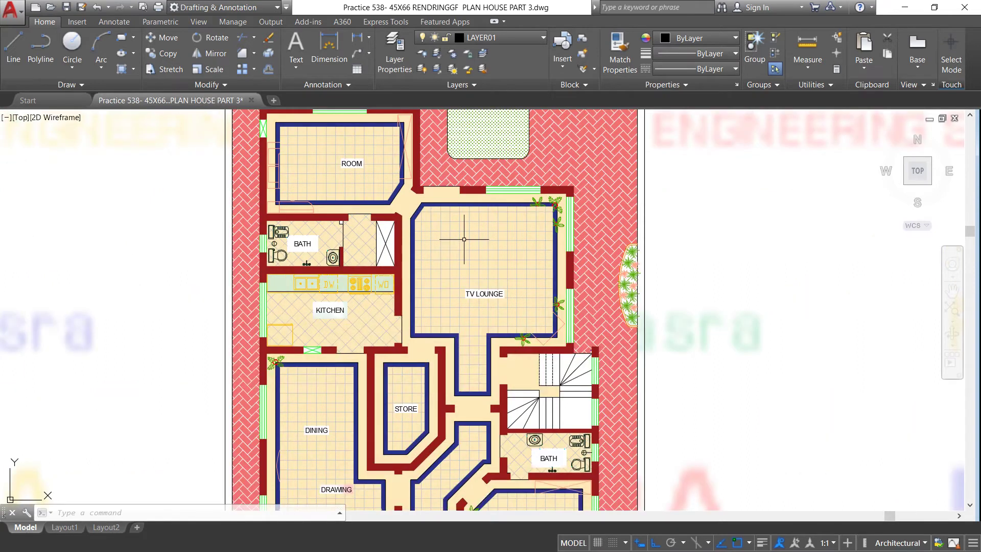
pyautogui.scroll(-2, 464, 239)
pyautogui.scroll(-2, 514, 166)
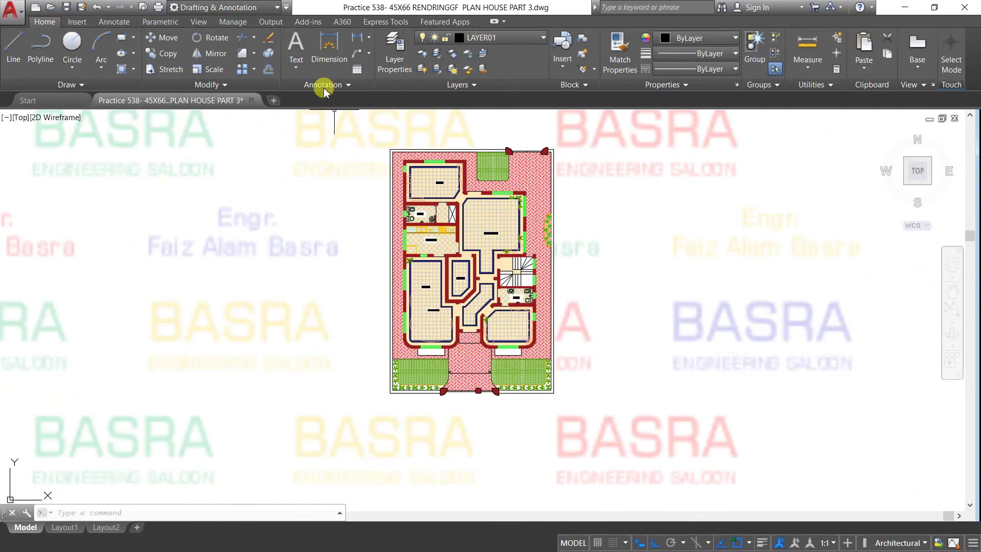
pyautogui.click(169, 55)
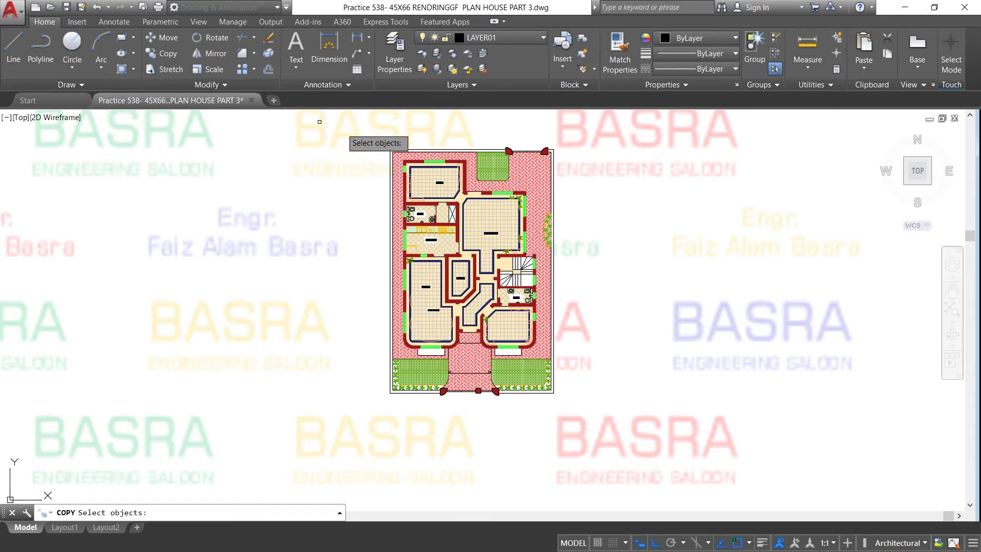
pyautogui.click(351, 128)
pyautogui.click(587, 430)
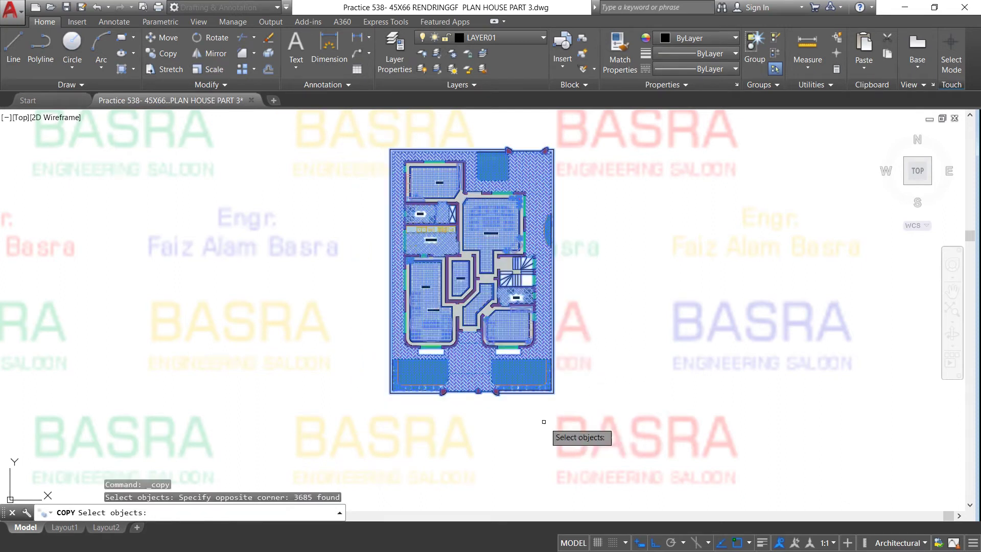
pyautogui.press('Return')
pyautogui.click(540, 421)
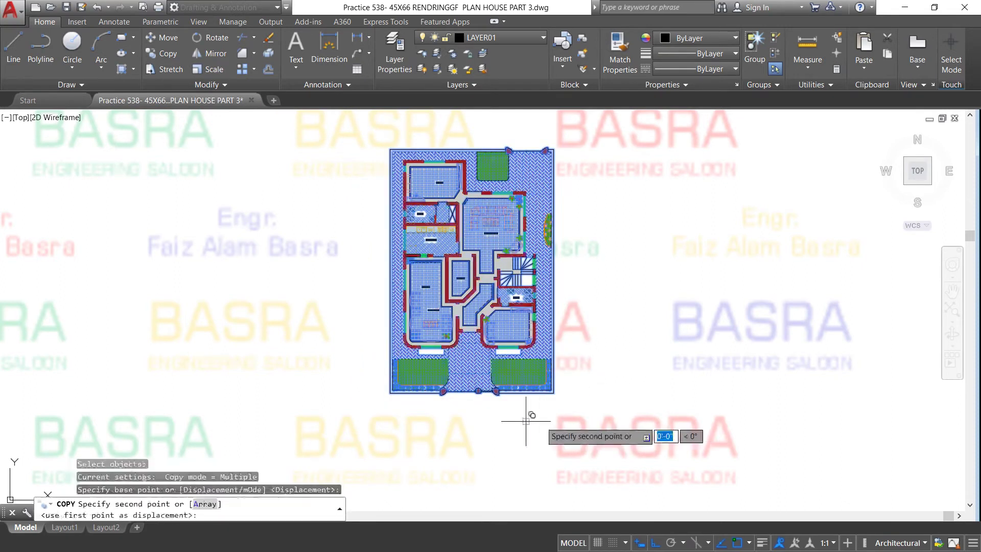
pyautogui.click(341, 429)
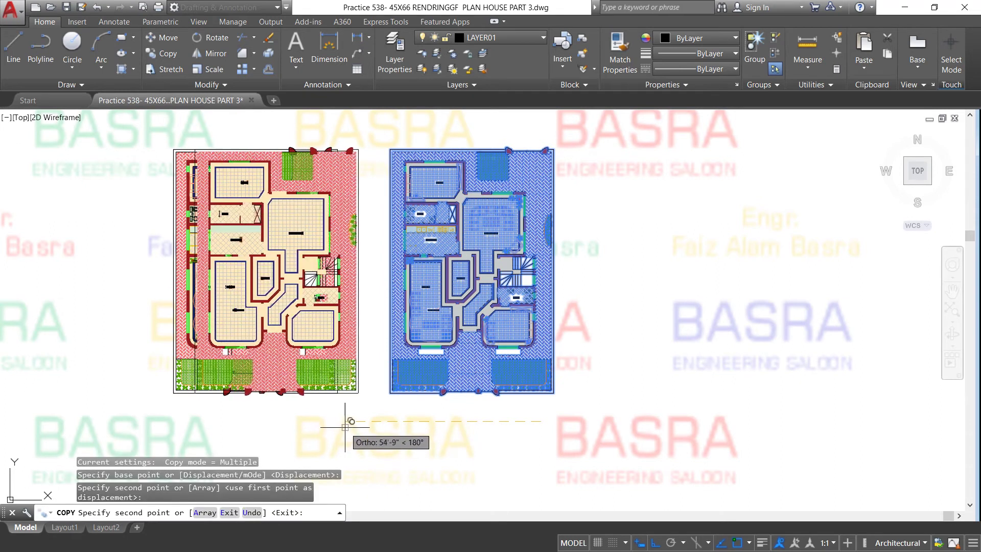
pyautogui.press('Escape')
# Recolour the first dark-red wall hatch of the left copy to dark blue 41,49,137.
pyautogui.scroll(5, 192, 158)
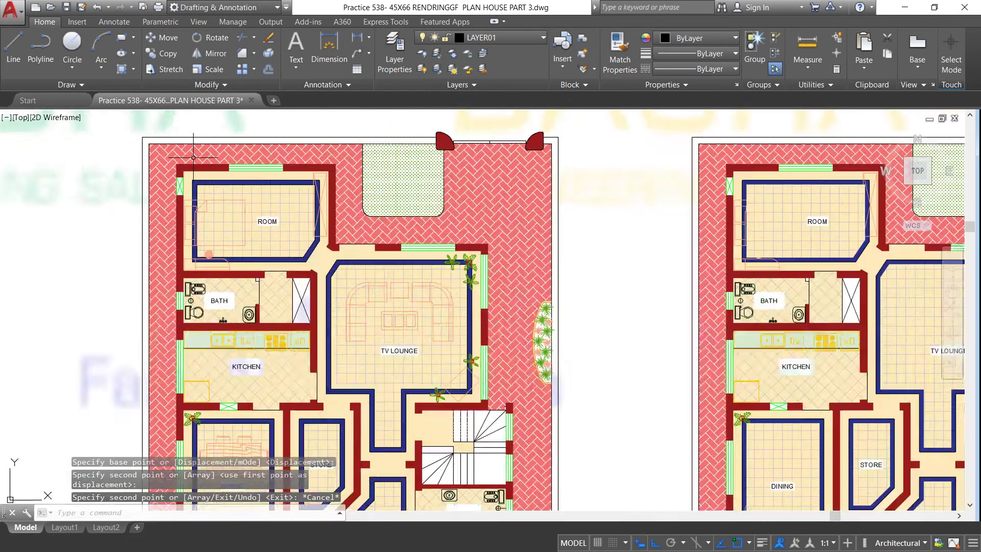
pyautogui.scroll(3, 206, 166)
pyautogui.click(207, 170)
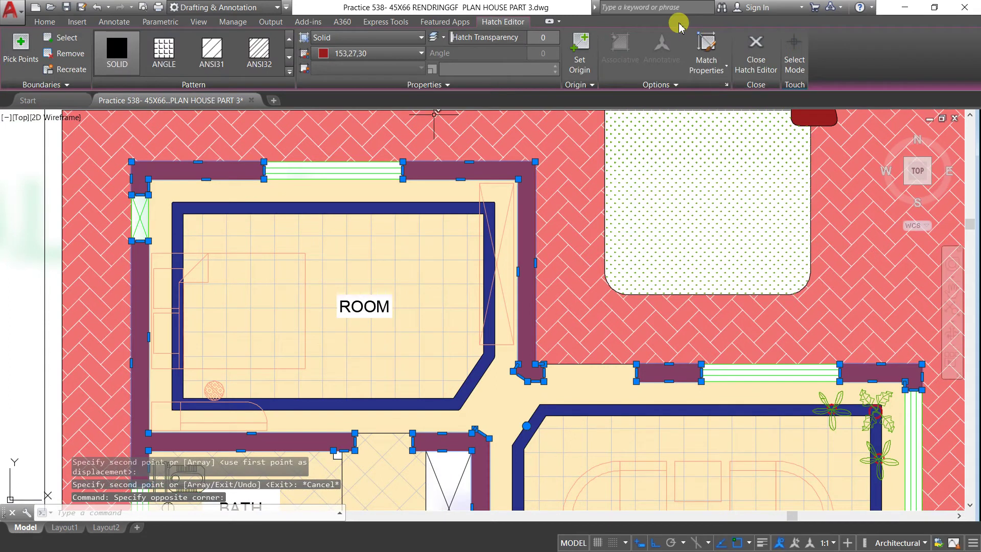
pyautogui.click(421, 53)
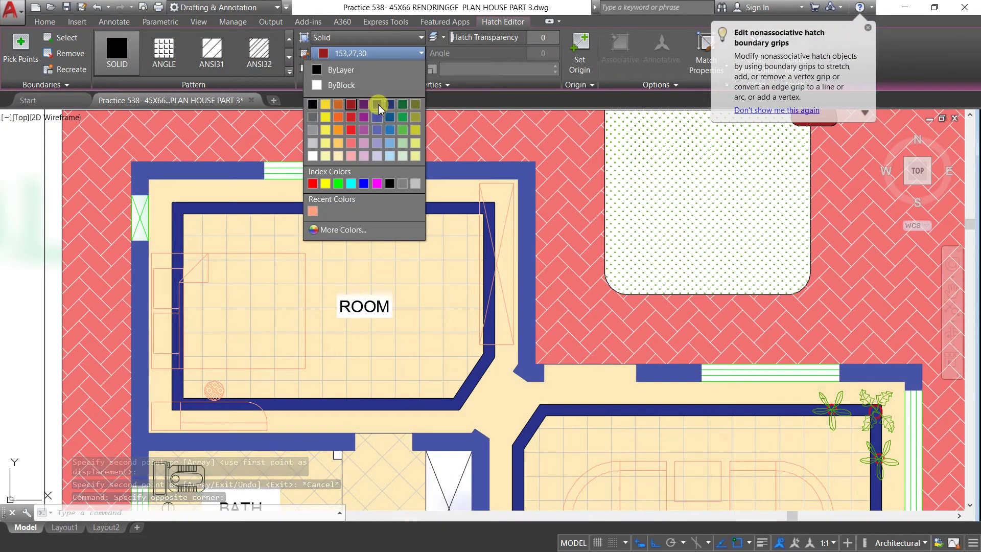
pyautogui.click(377, 105)
pyautogui.press('Escape')
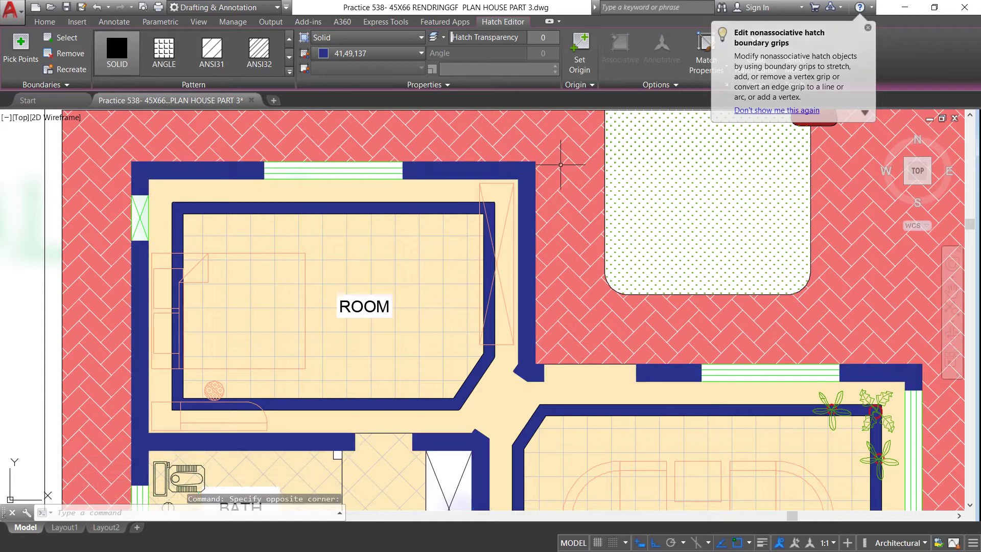
pyautogui.scroll(-4, 511, 152)
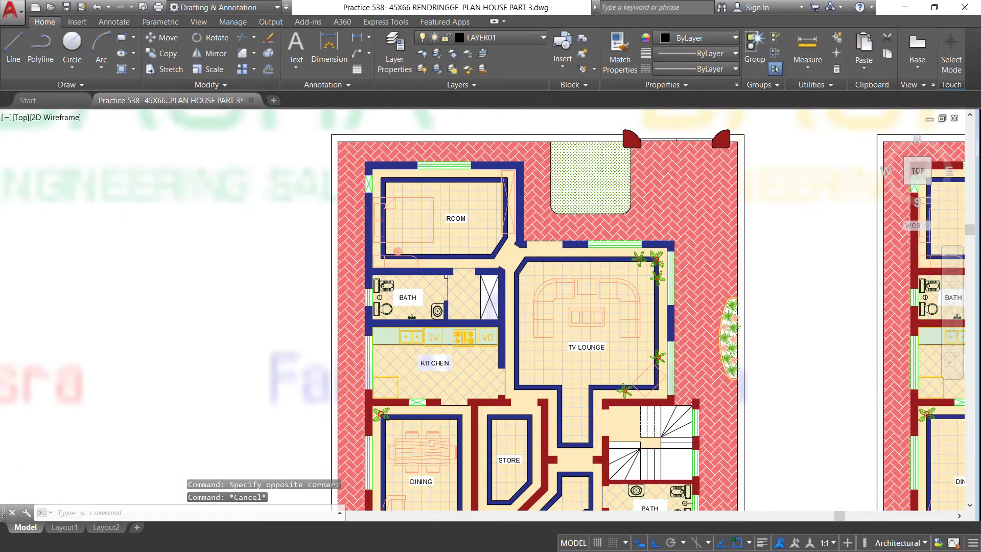
pyautogui.scroll(-2, 476, 159)
pyautogui.scroll(5, 483, 303)
# Window-select the remaining red wall hatch and make it dark blue 41,49,137 as well.
pyautogui.click(508, 300)
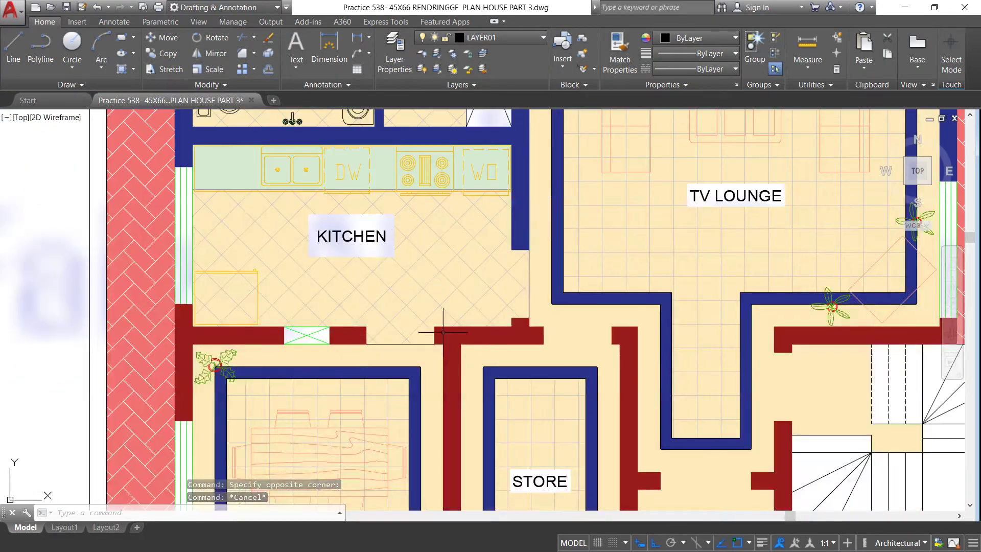
pyautogui.click(454, 325)
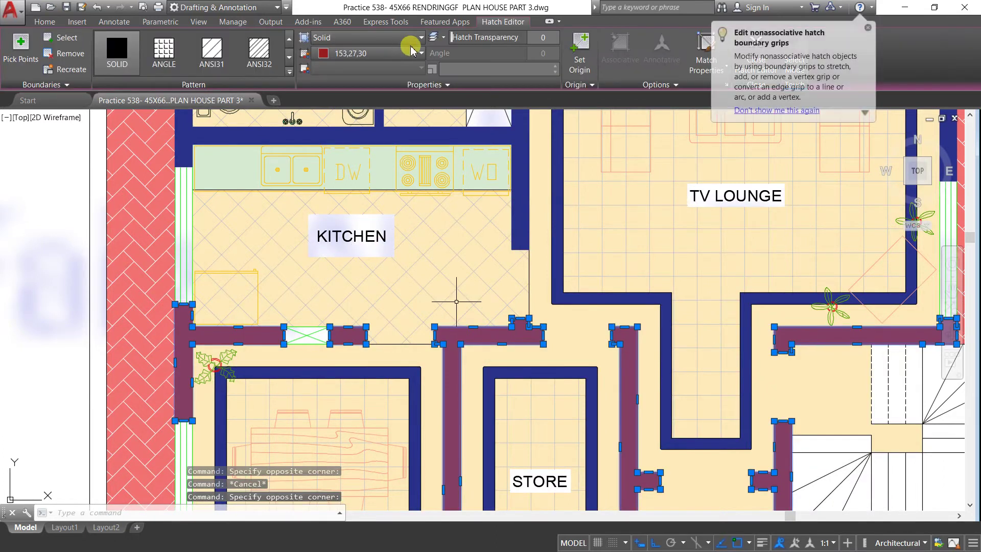
pyautogui.click(409, 53)
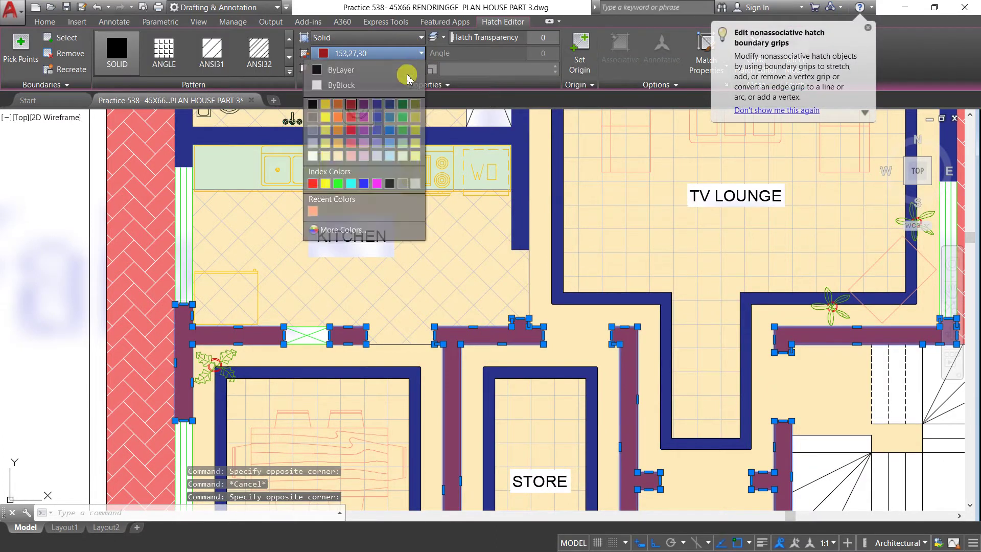
pyautogui.click(377, 104)
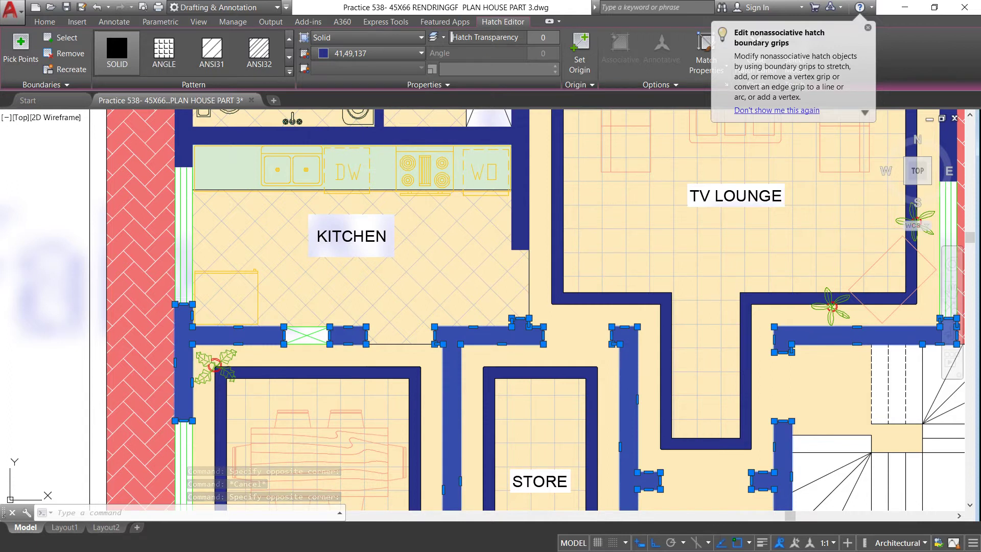
pyautogui.press('Escape')
pyautogui.scroll(-3, 430, 161)
pyautogui.scroll(-2, 429, 161)
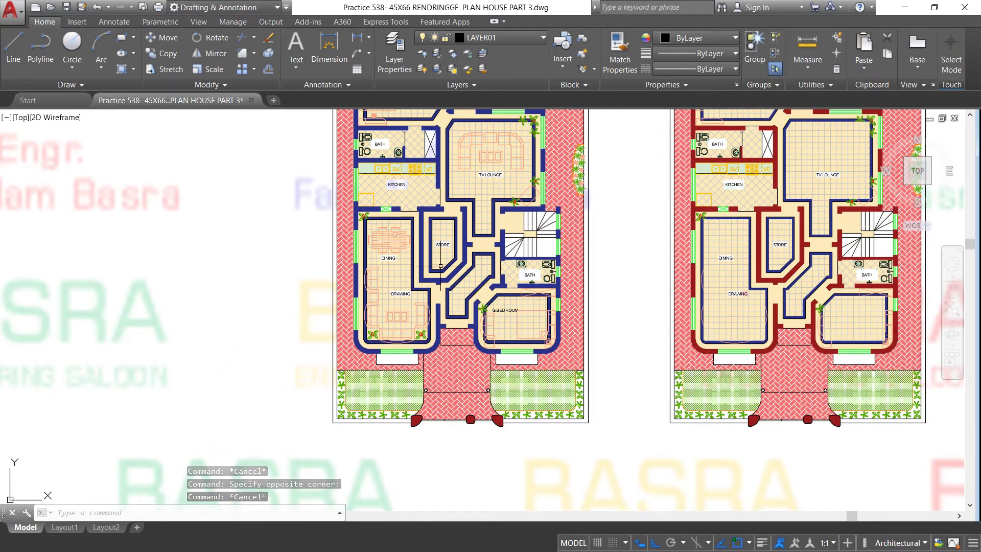
# Inspect the corridor floor hatch on the blue-walled plan, then deselect it.
pyautogui.scroll(-2, 440, 265)
pyautogui.scroll(2, 411, 112)
pyautogui.scroll(5, 429, 165)
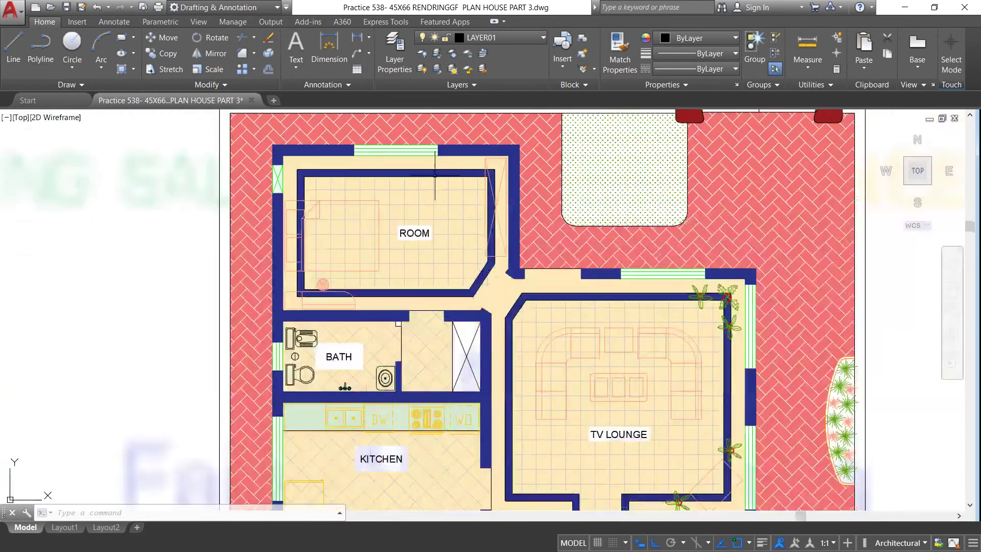
pyautogui.scroll(2, 438, 178)
pyautogui.click(439, 156)
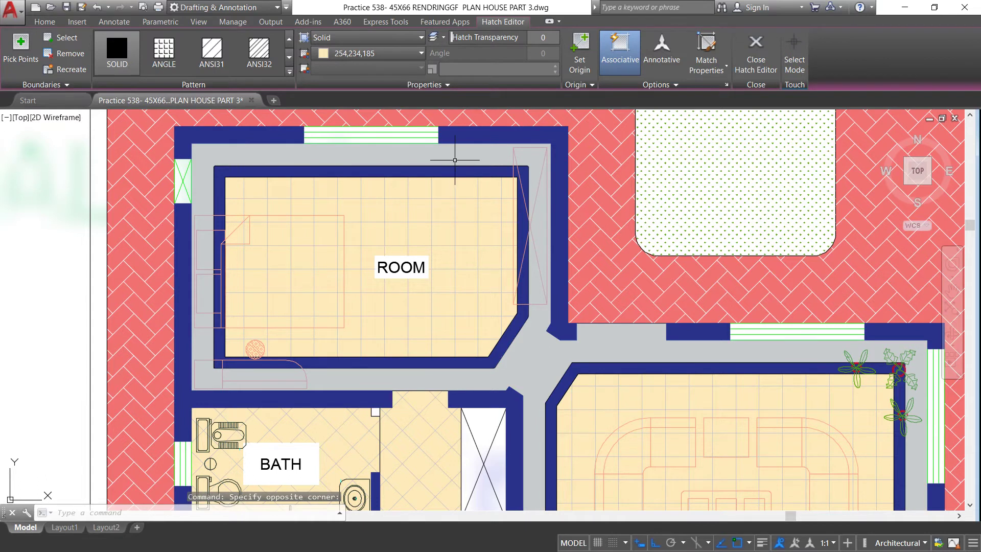
pyautogui.scroll(-2, 357, 159)
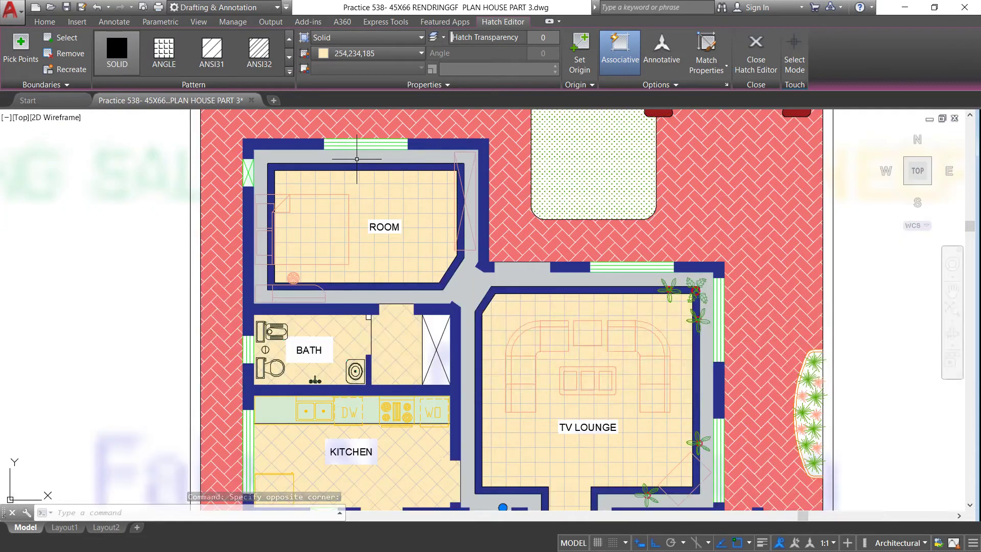
pyautogui.press('Escape')
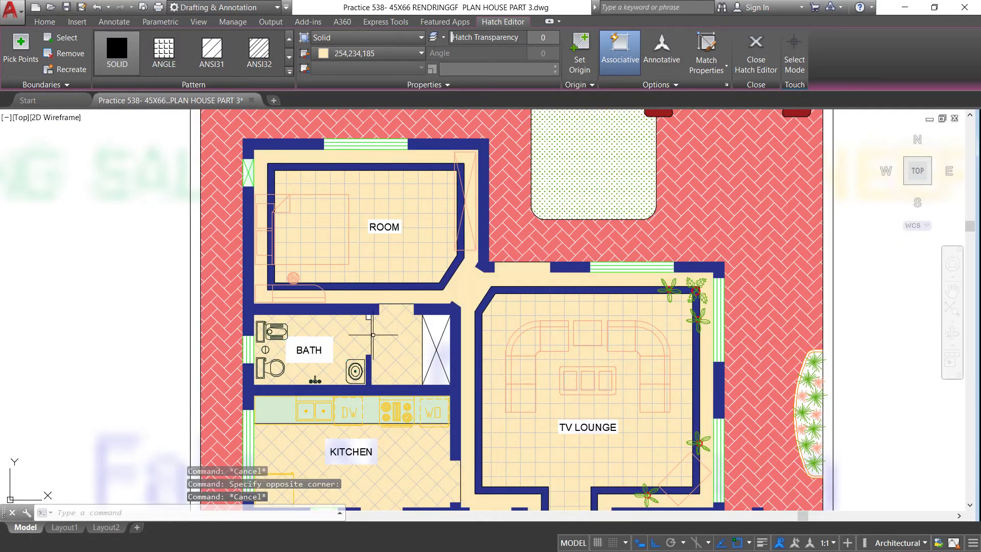
pyautogui.scroll(2, 370, 355)
# Set the bath and kitchen floor hatch background to dark red 153,27,30.
pyautogui.click(339, 297)
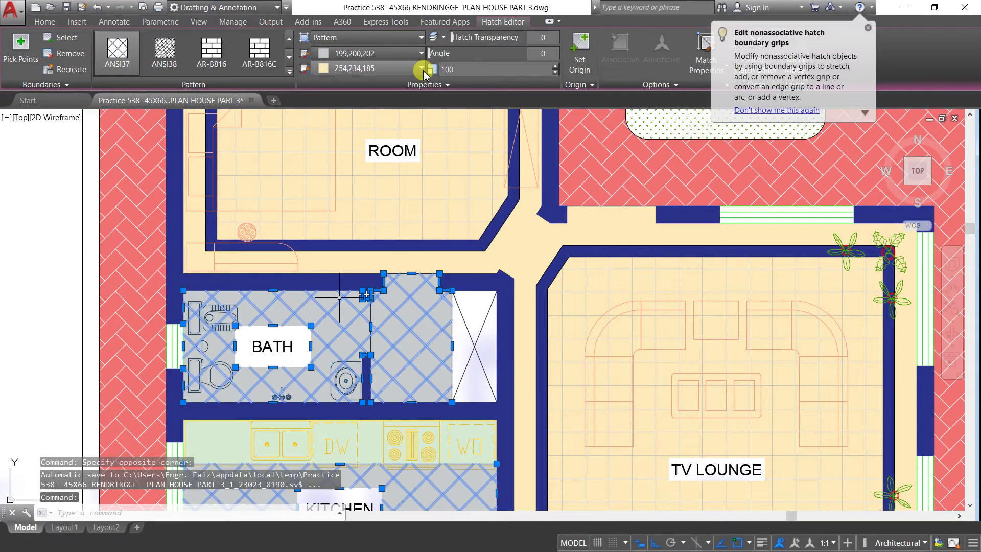
pyautogui.click(422, 68)
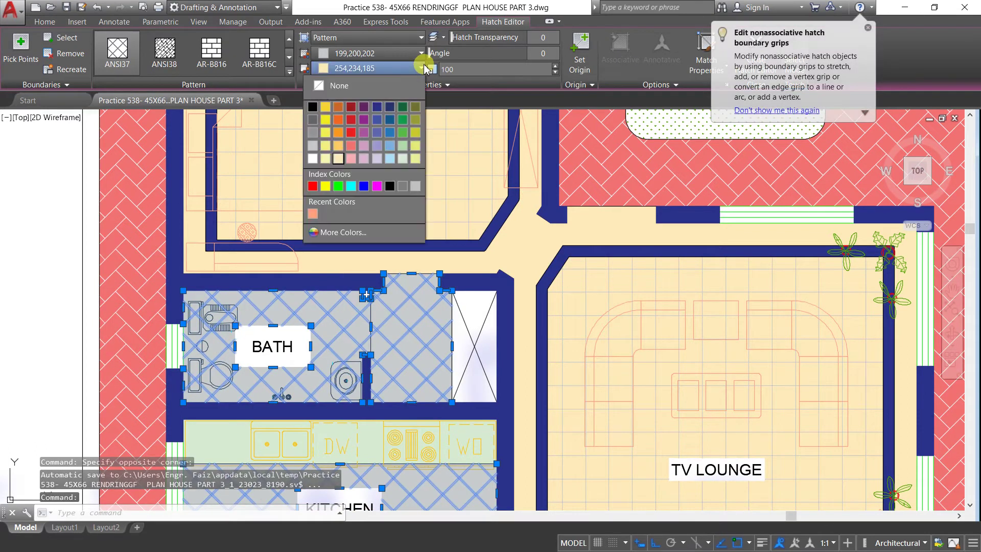
pyautogui.click(352, 108)
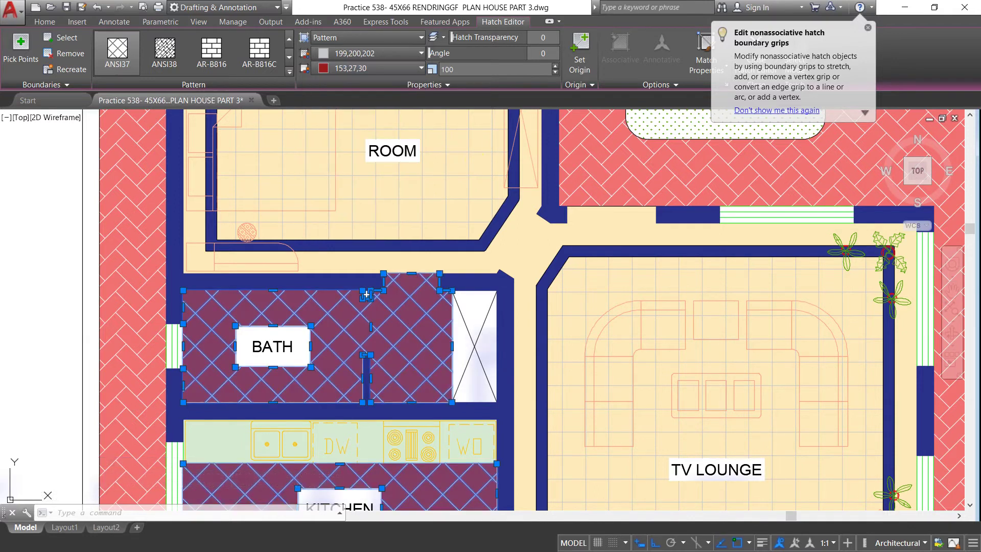
pyautogui.press('Escape')
pyautogui.scroll(-4, 353, 197)
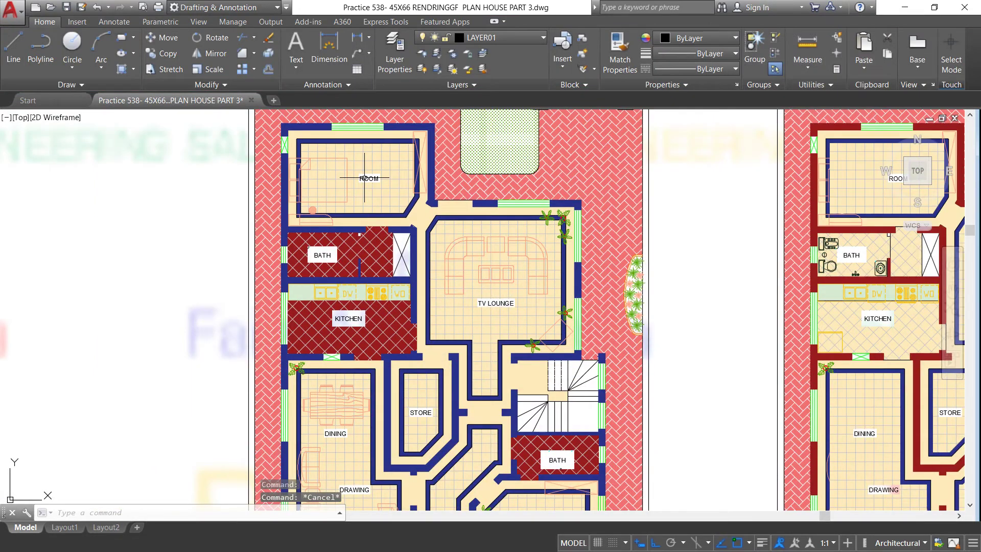
pyautogui.scroll(4, 359, 268)
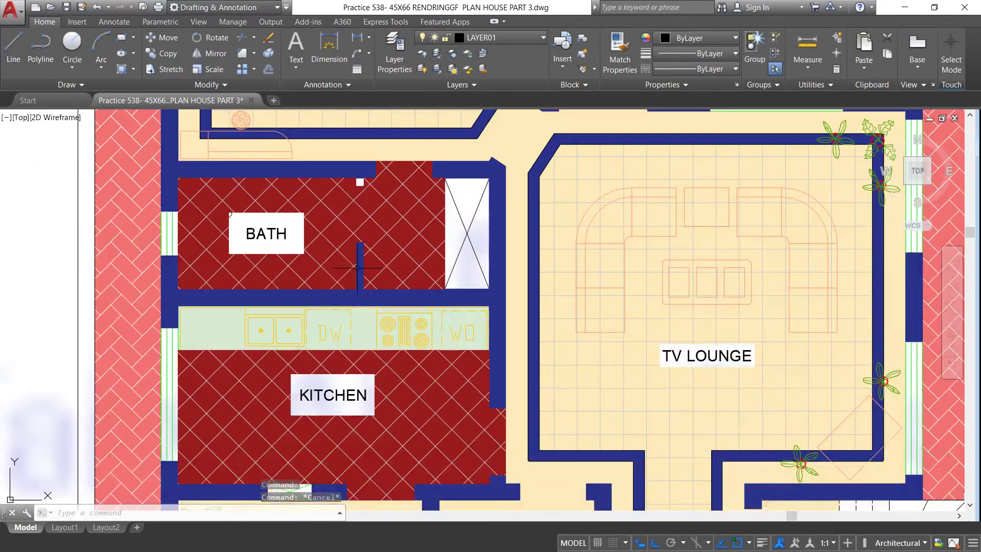
pyautogui.scroll(-2, 323, 233)
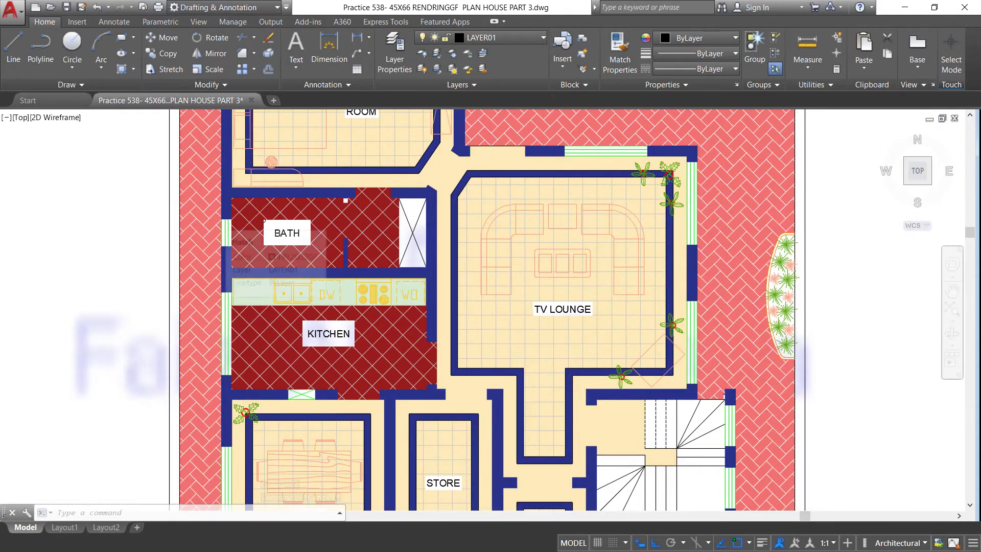
pyautogui.scroll(-2, 319, 221)
# Change the herringbone paving hatch background from pink to purple 100,33,101.
pyautogui.click(404, 128)
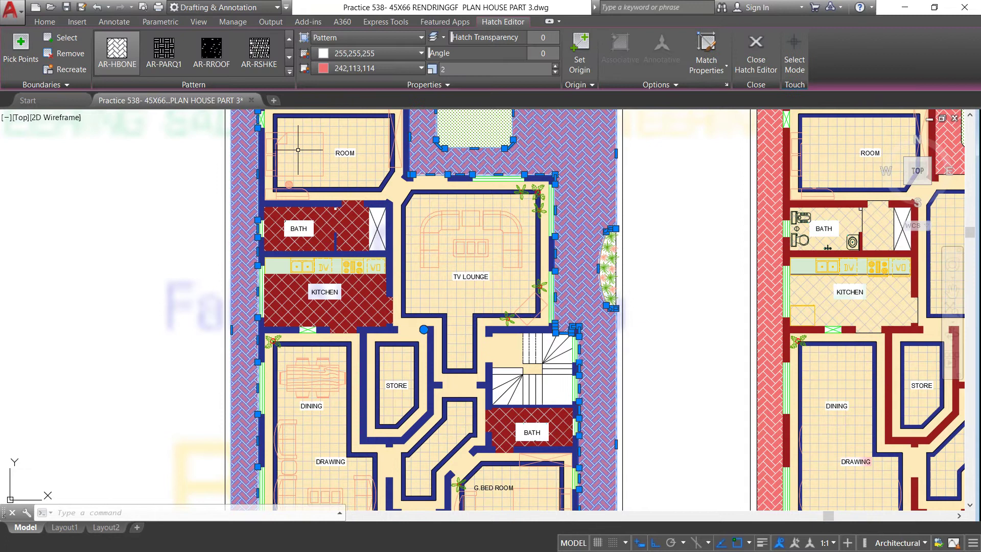
pyautogui.click(421, 68)
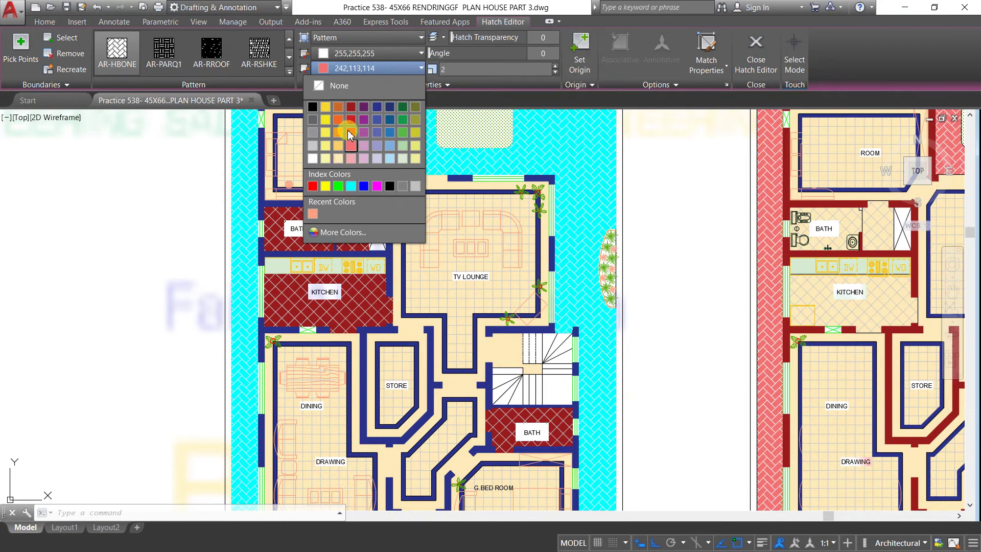
pyautogui.click(364, 107)
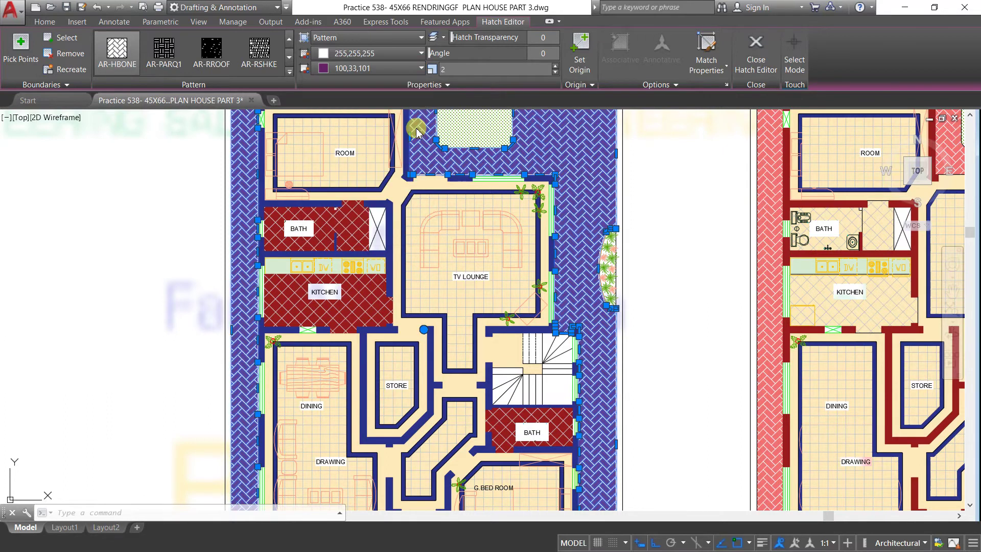
pyautogui.click(561, 199)
pyautogui.press('Escape')
pyautogui.scroll(-2, 480, 178)
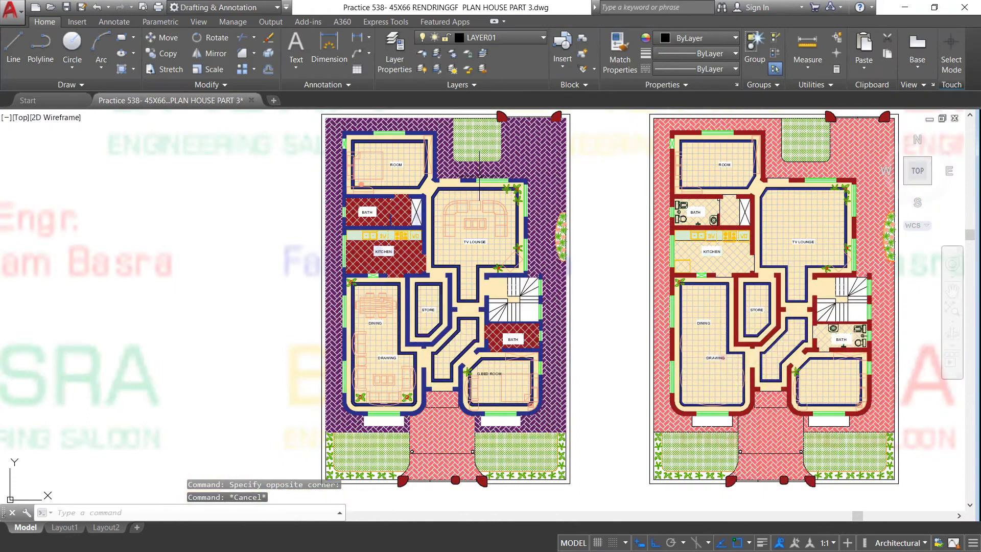
pyautogui.scroll(2, 478, 413)
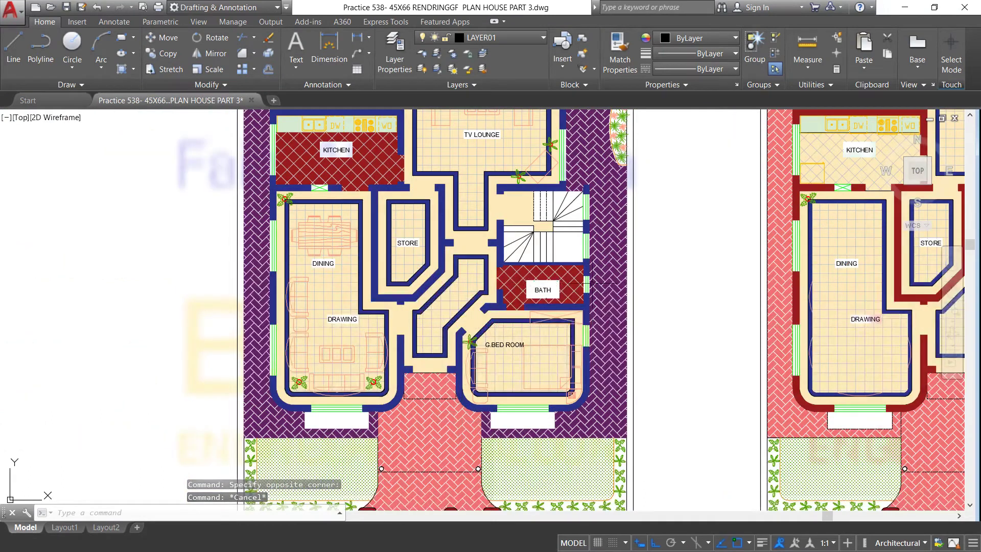
# Match the front walkway hatch to the purple paving's properties.
pyautogui.click(628, 44)
pyautogui.click(609, 416)
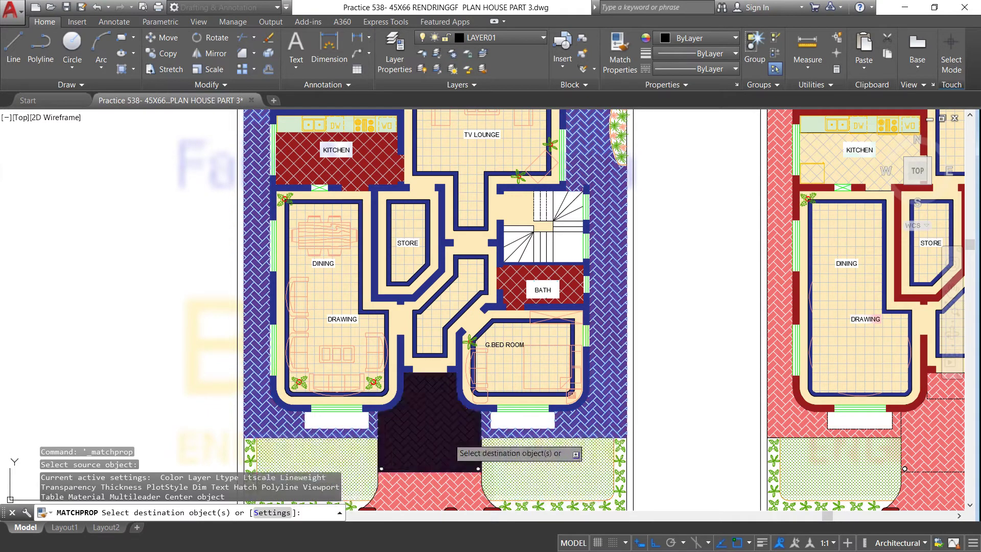
pyautogui.click(452, 430)
pyautogui.rightClick(691, 364)
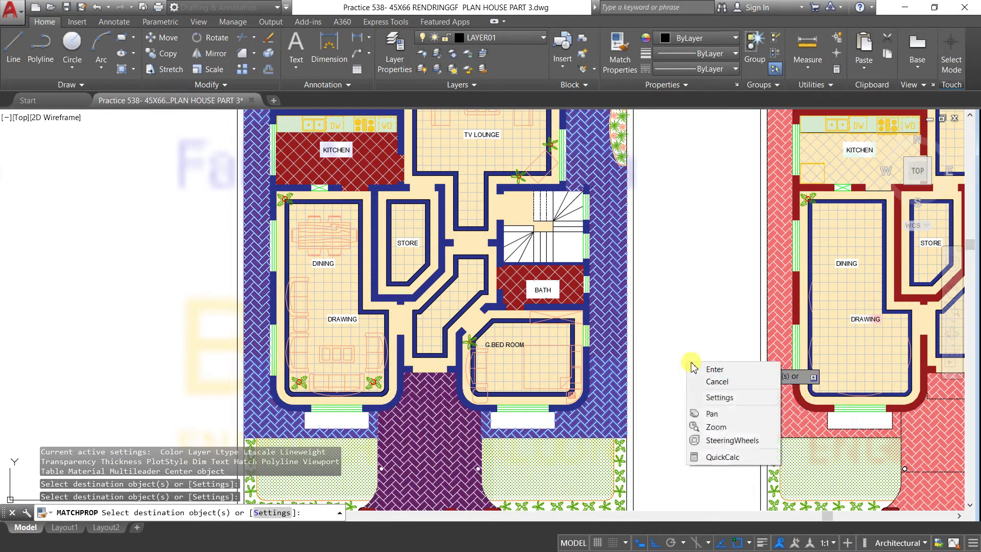
pyautogui.click(695, 369)
pyautogui.scroll(-3, 699, 368)
pyautogui.scroll(-2, 699, 368)
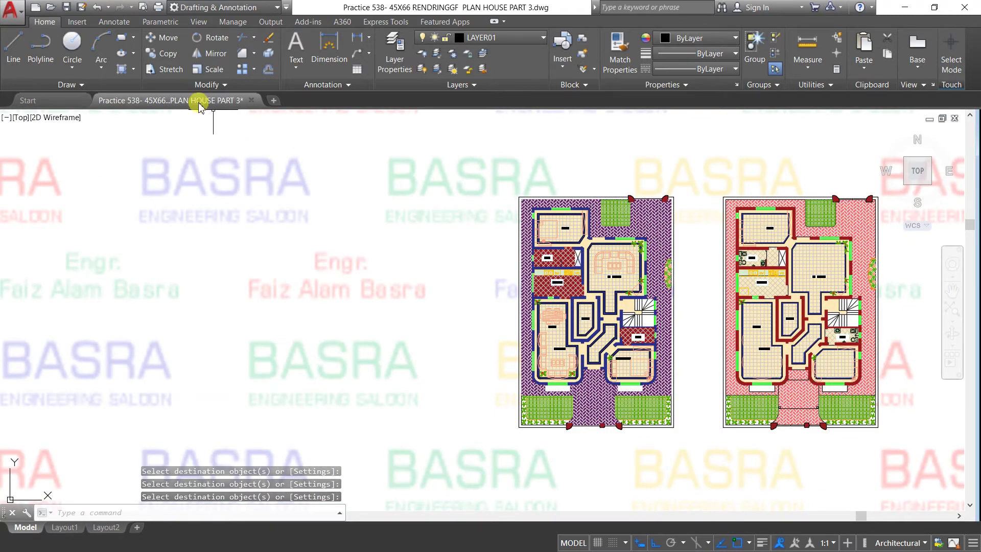
# Copy the purple-paved plan twice, placing both copies side by side to its left.
pyautogui.click(162, 53)
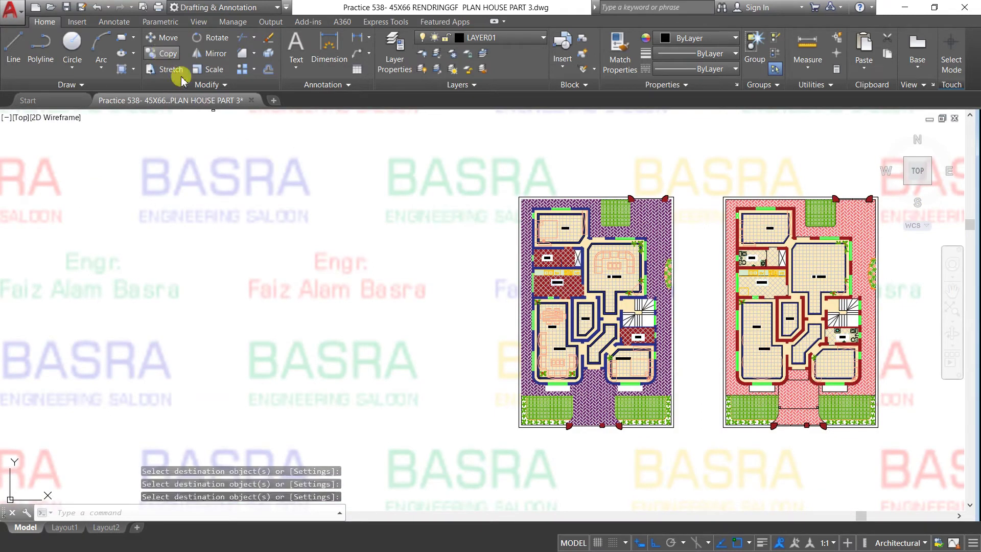
pyautogui.click(476, 171)
pyautogui.click(703, 471)
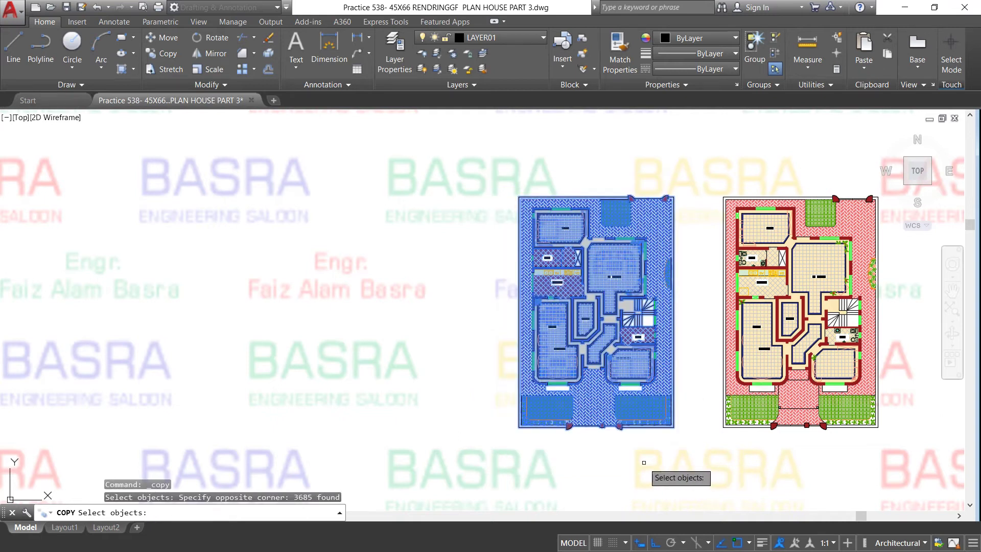
pyautogui.press('Return')
pyautogui.click(618, 461)
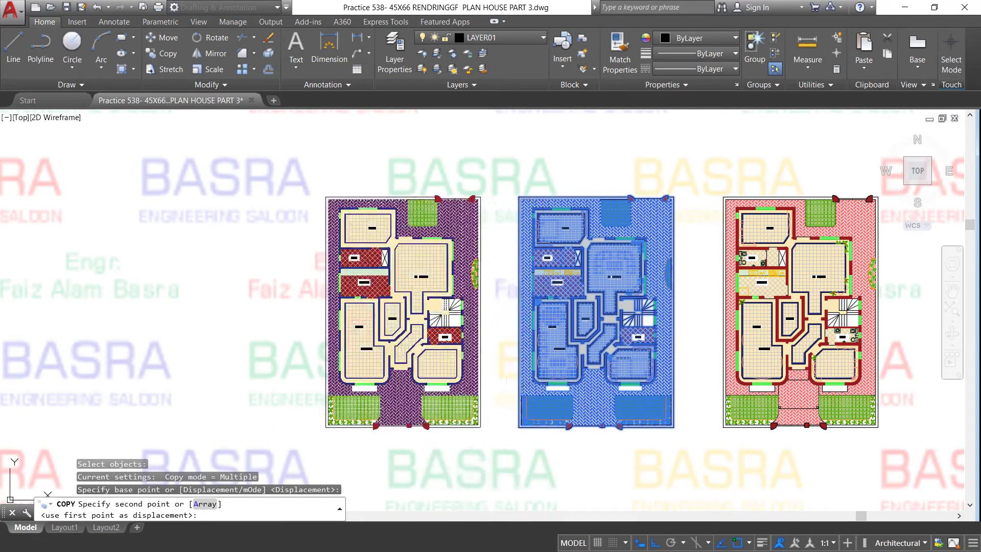
pyautogui.click(421, 465)
pyautogui.click(222, 462)
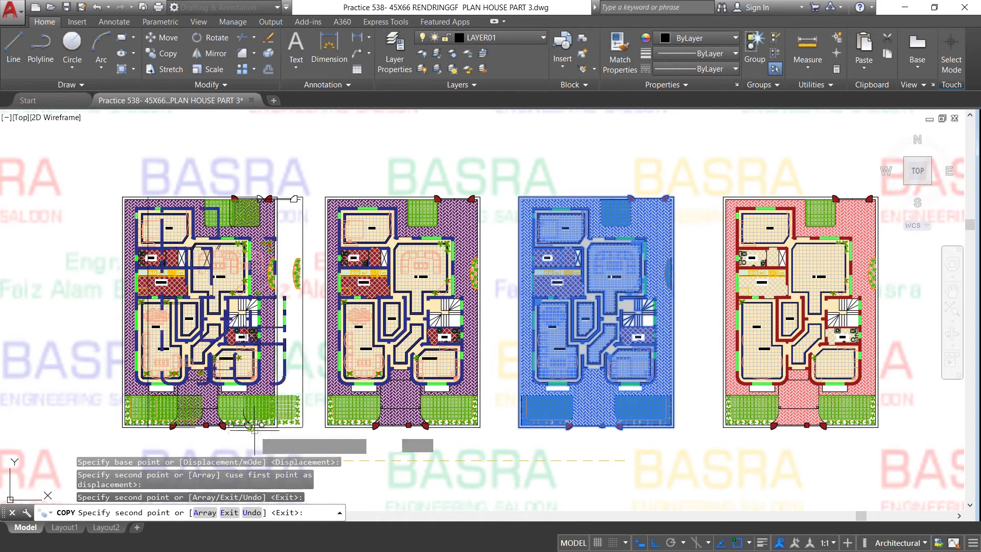
pyautogui.press('Escape')
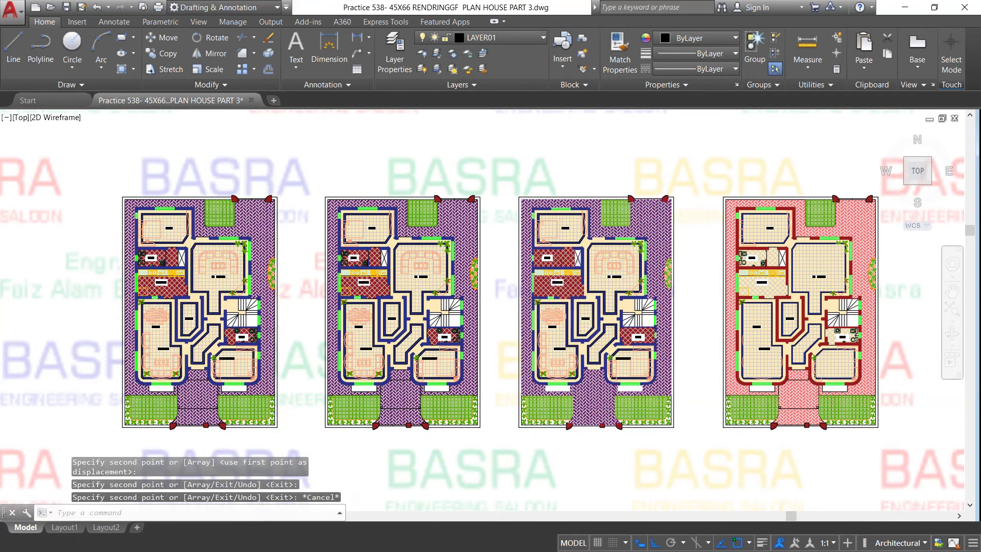
pyautogui.scroll(4, 332, 284)
pyautogui.scroll(-4, 406, 295)
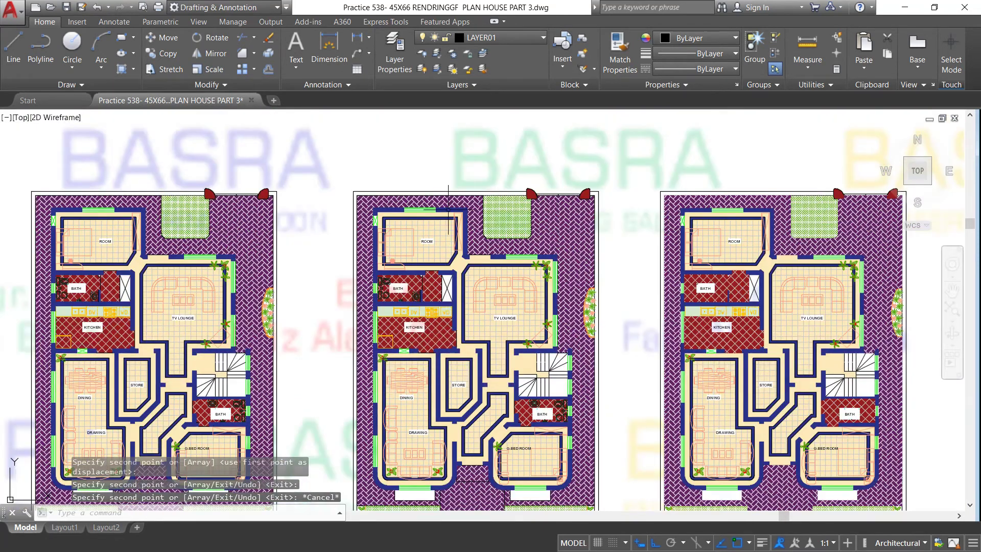
pyautogui.scroll(4, 448, 209)
# Give the outer herringbone paving a dark-red 153,27,30 background and a 45° angle.
pyautogui.click(480, 184)
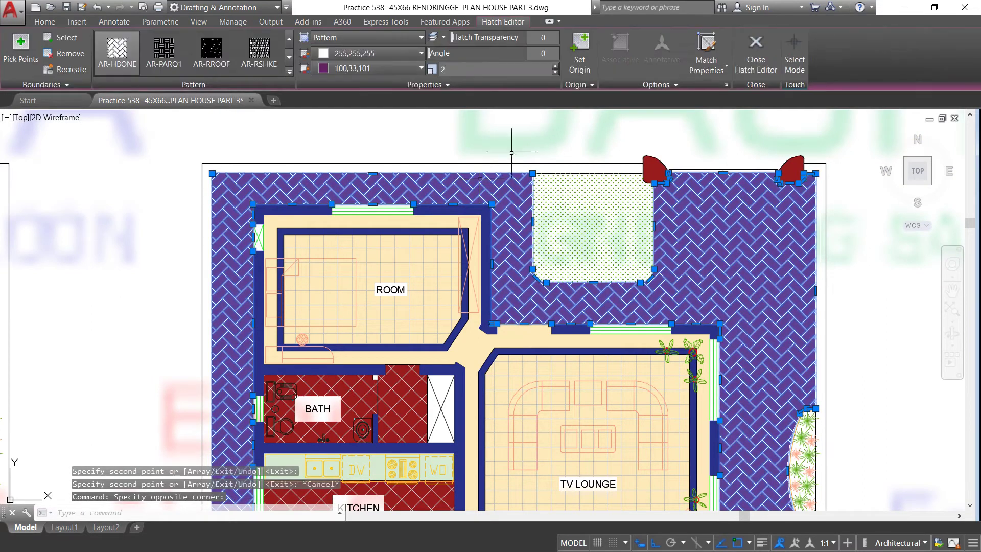
pyautogui.click(417, 68)
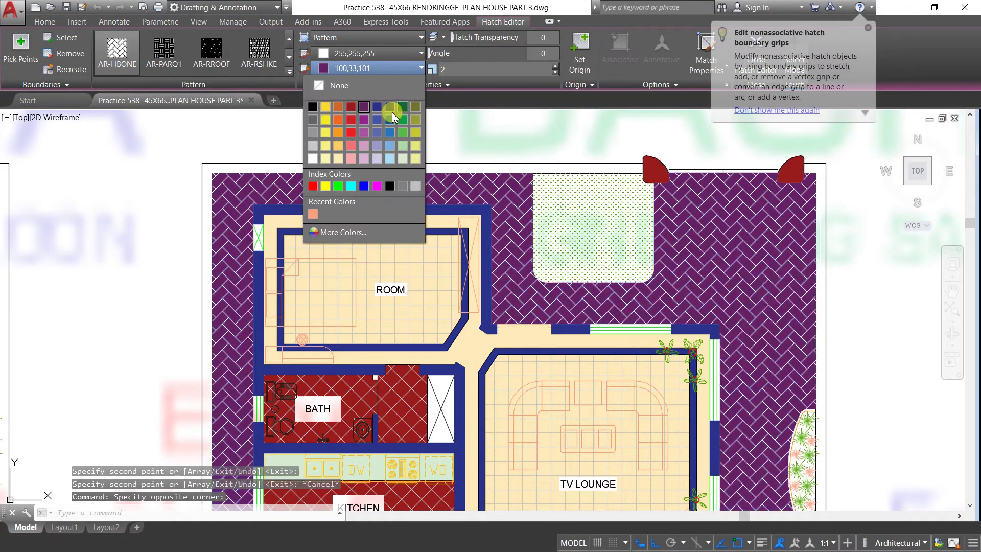
pyautogui.click(352, 105)
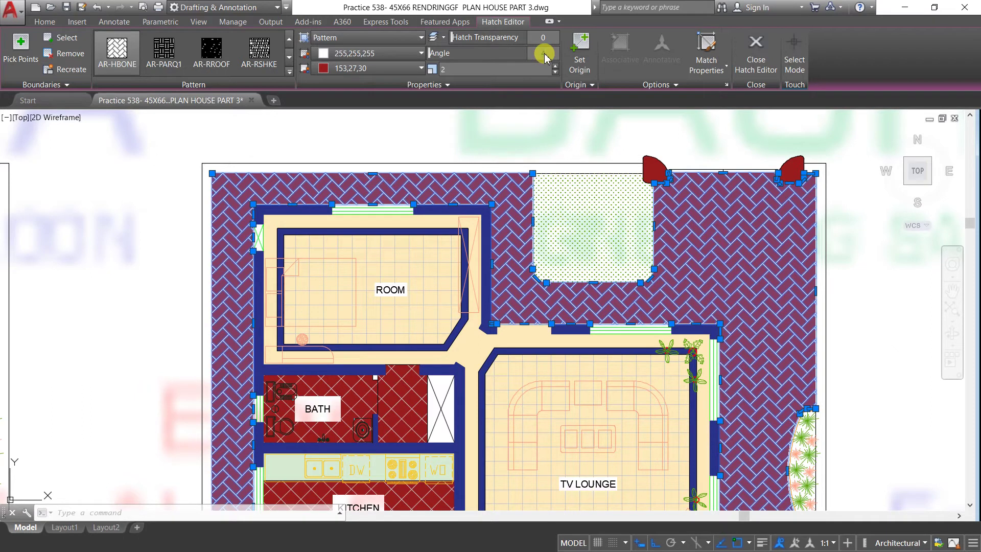
pyautogui.press('Return')
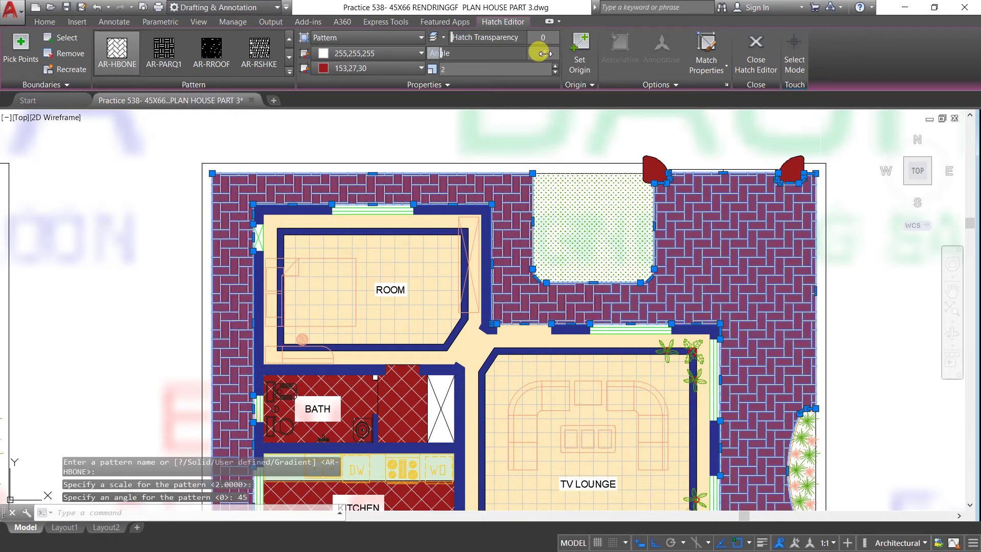
pyautogui.press('Escape')
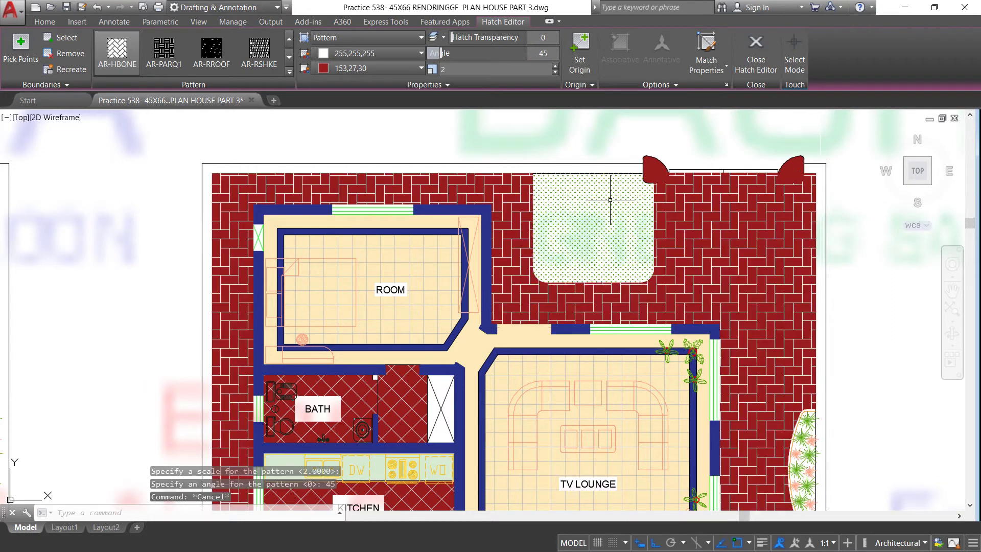
# Fill the middle plan's corridor hatch pink 247,171,174.
pyautogui.scroll(-4, 511, 231)
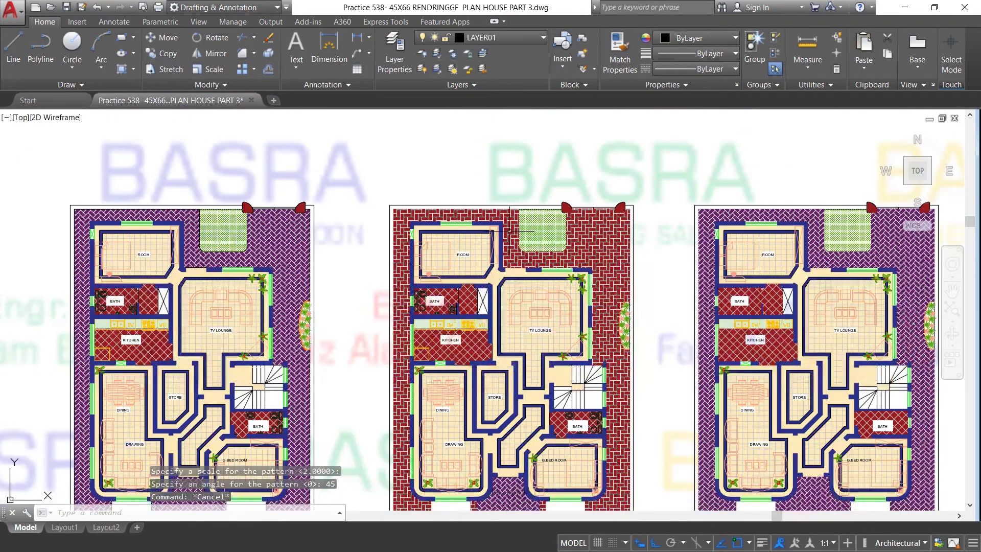
pyautogui.scroll(3, 467, 282)
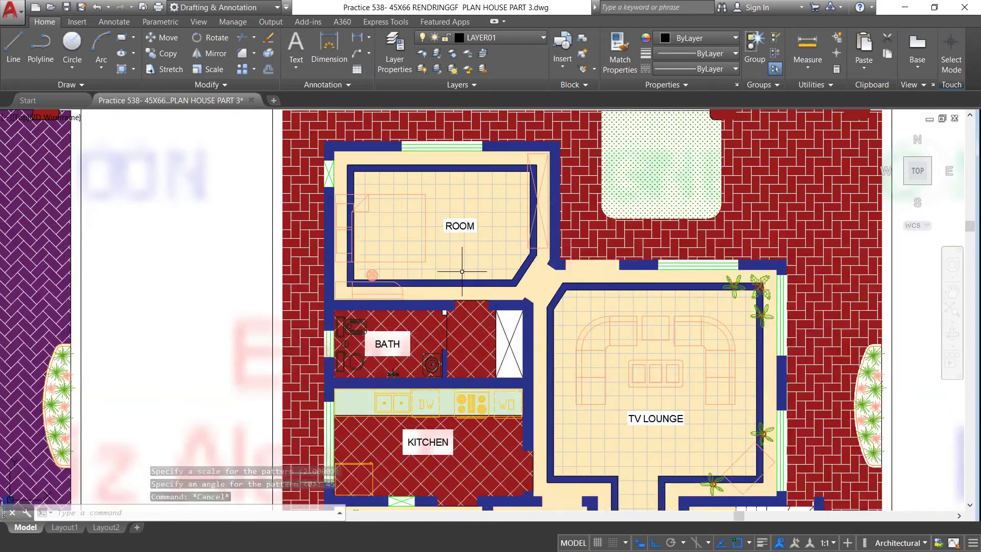
pyautogui.scroll(2, 365, 155)
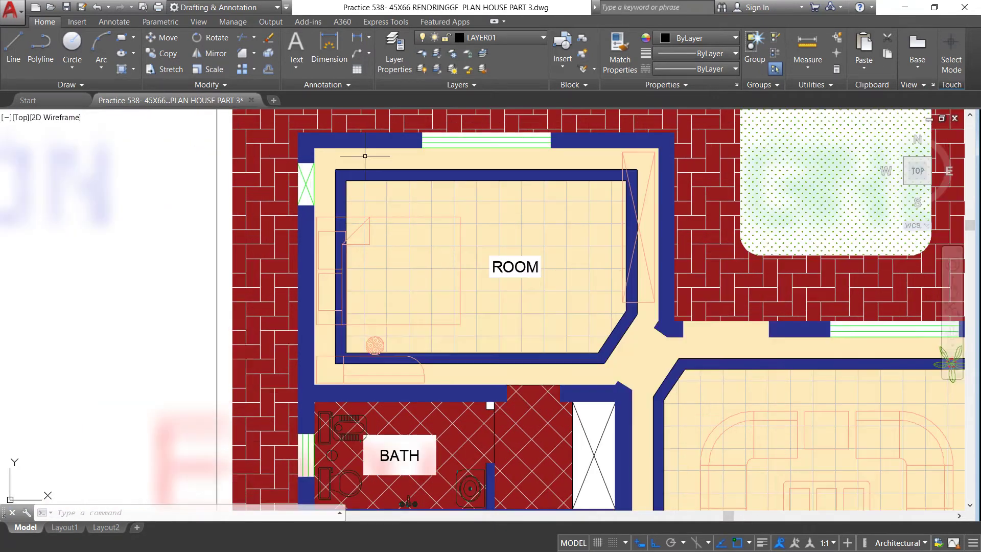
pyautogui.click(365, 155)
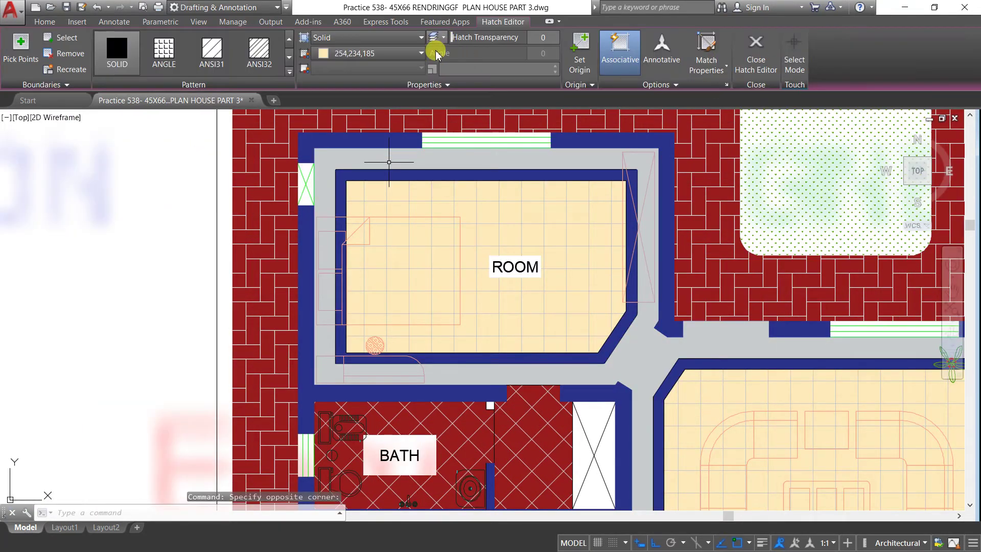
pyautogui.click(420, 53)
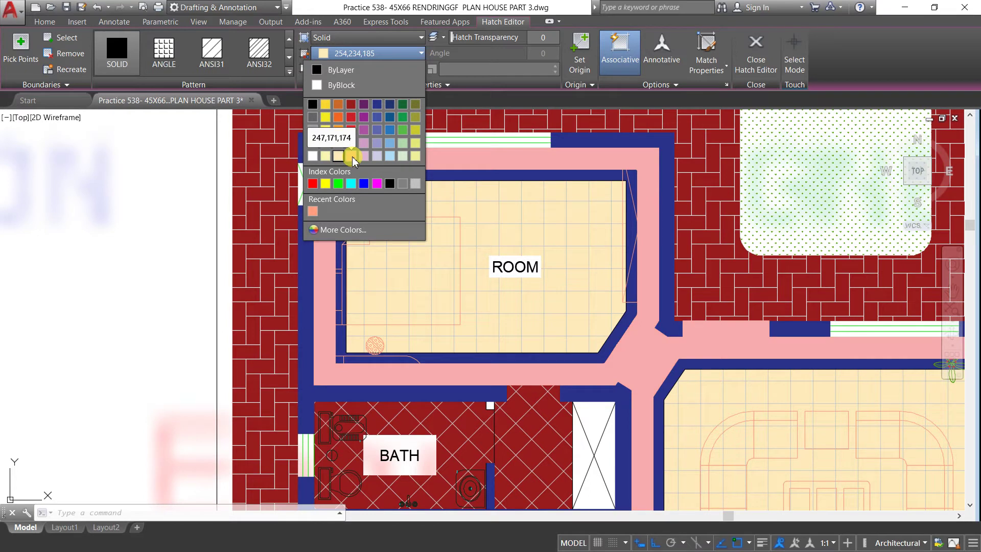
pyautogui.click(352, 160)
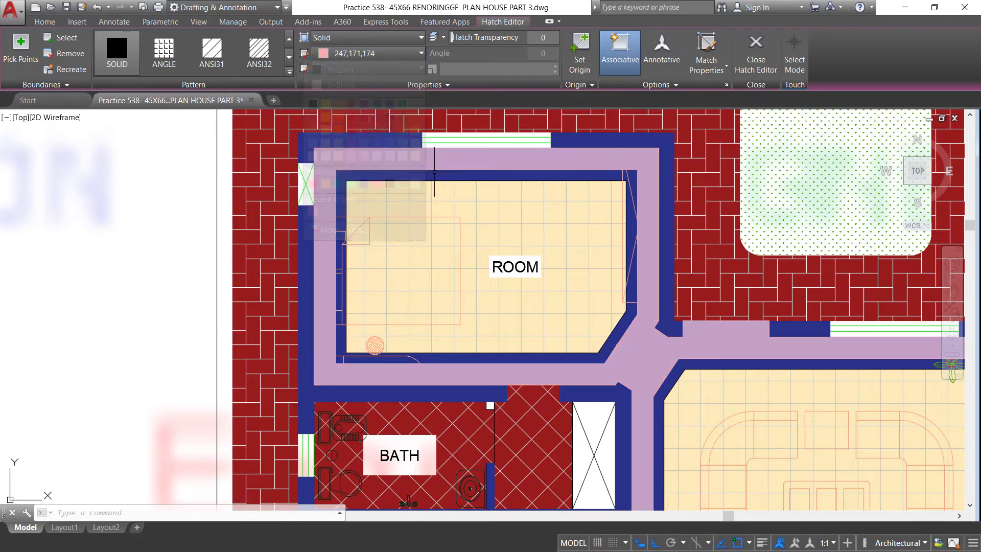
# Set the ROOM and TV LOUNGE tile hatch lines to red 242,113,114.
pyautogui.click(514, 185)
pyautogui.click(425, 122)
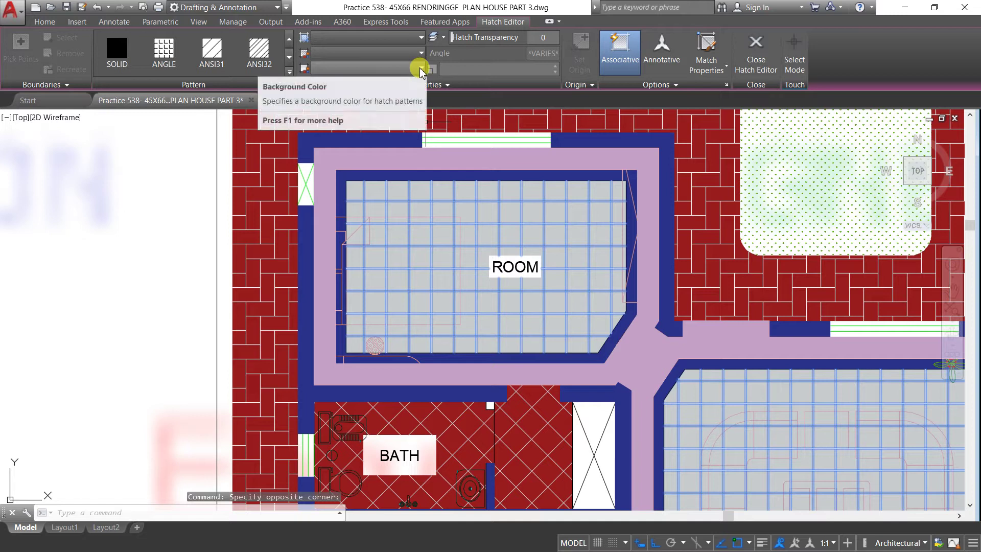
pyautogui.click(419, 70)
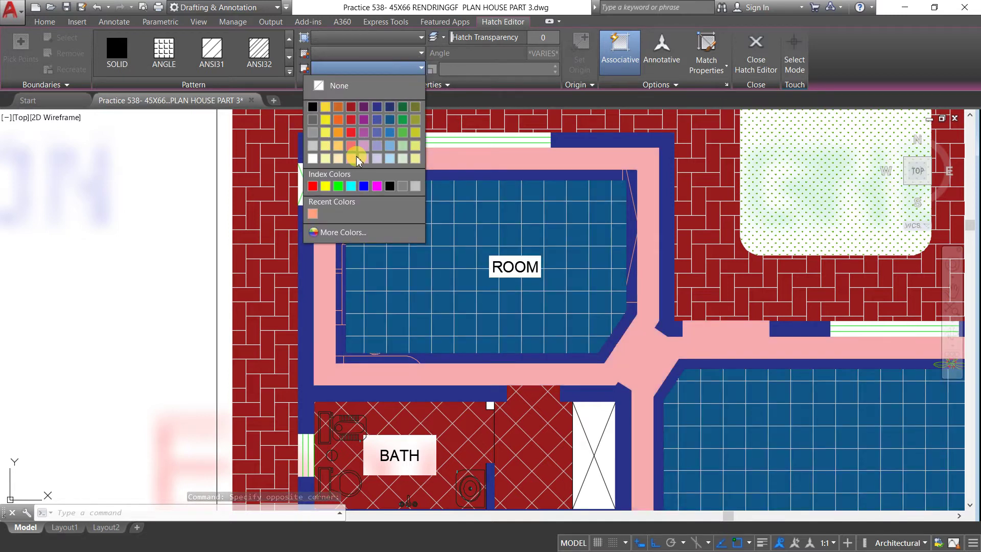
pyautogui.click(365, 159)
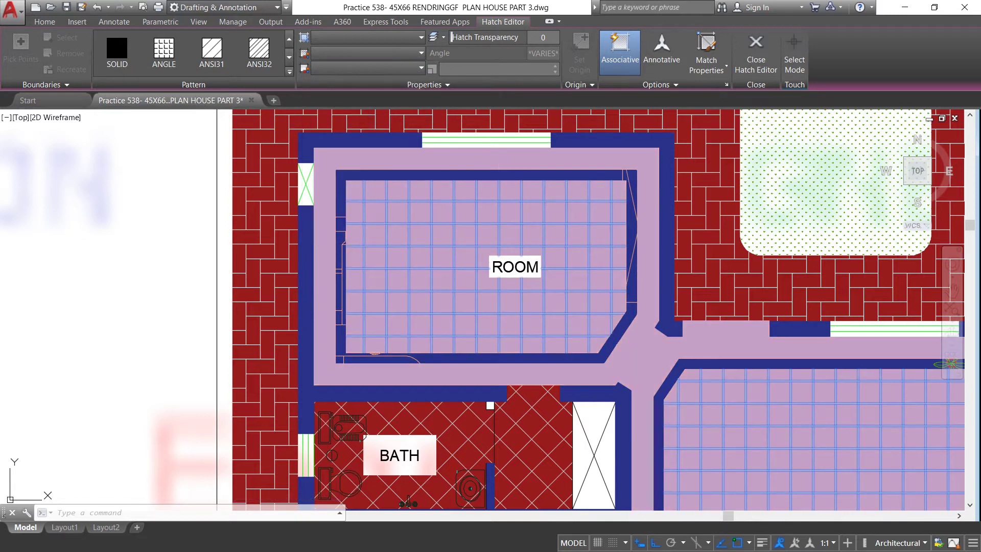
pyautogui.press('Escape')
pyautogui.click(486, 208)
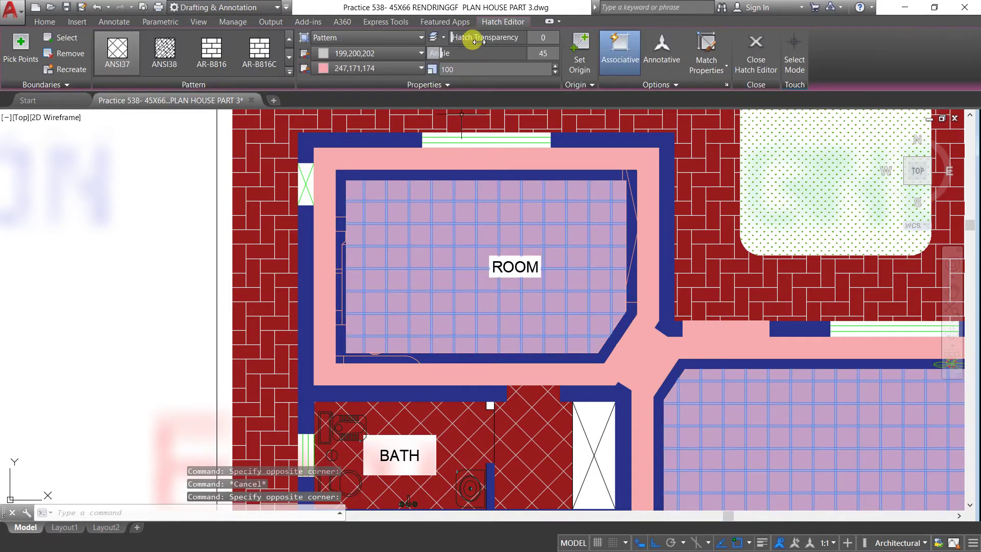
pyautogui.click(422, 53)
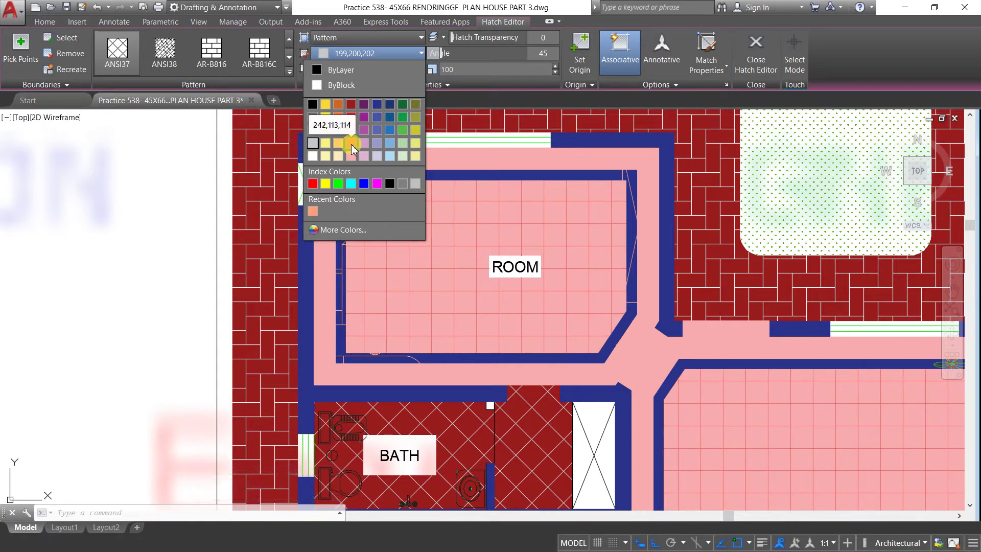
pyautogui.click(351, 144)
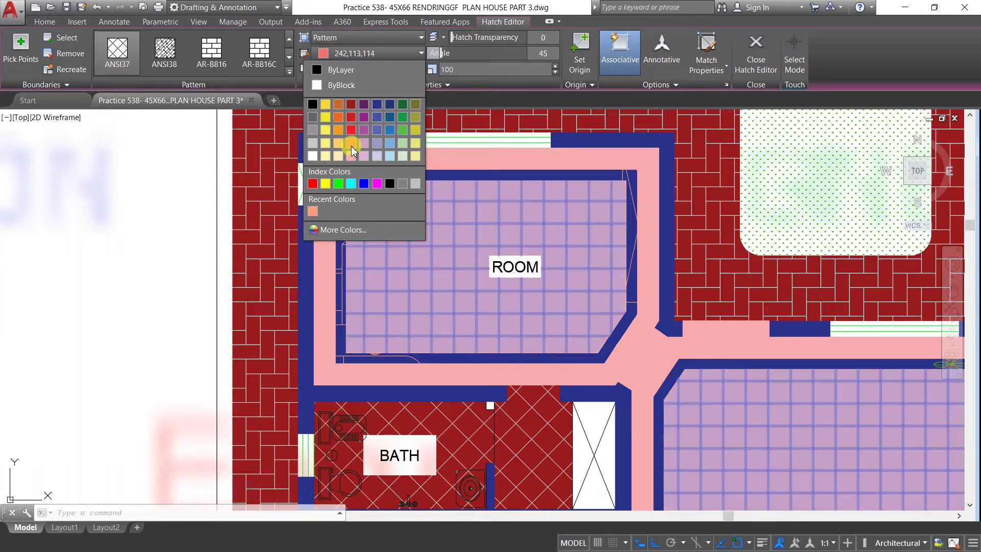
pyautogui.click(402, 179)
pyautogui.press('Escape')
# Match the front walkway hatch to the dark-red outer brick paving with Match Properties.
pyautogui.scroll(-4, 398, 148)
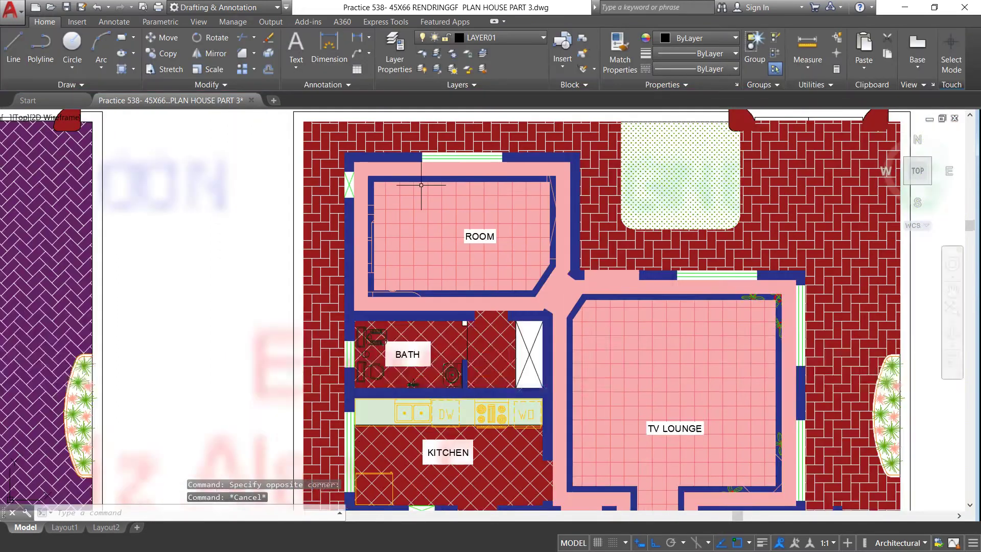
pyautogui.scroll(-2, 389, 133)
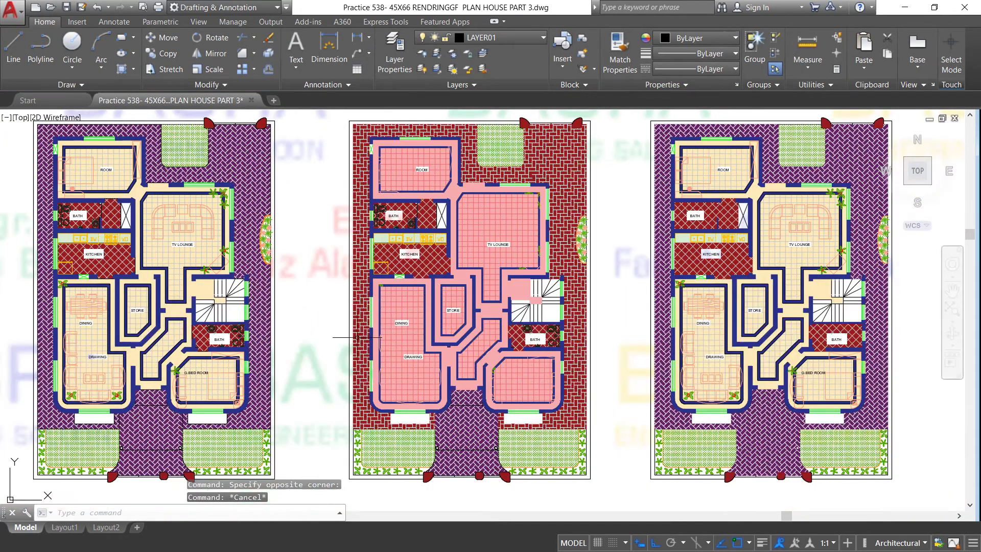
pyautogui.scroll(3, 373, 338)
pyautogui.scroll(-3, 432, 403)
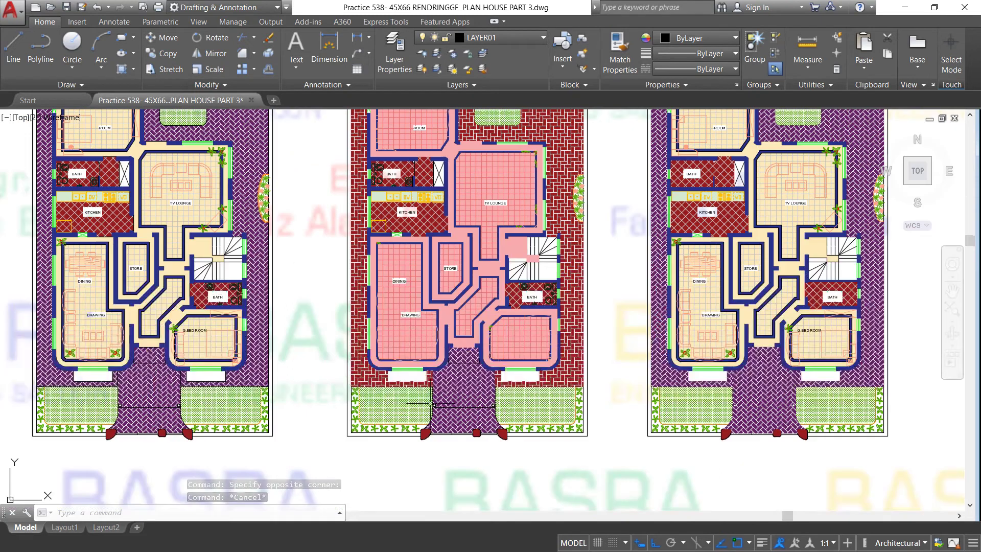
pyautogui.scroll(4, 432, 403)
pyautogui.click(620, 51)
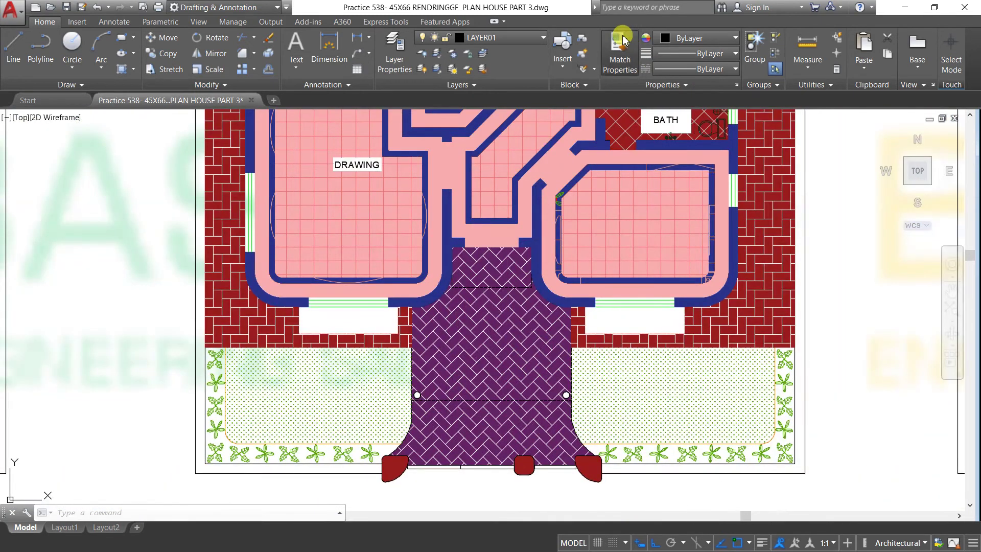
pyautogui.click(767, 292)
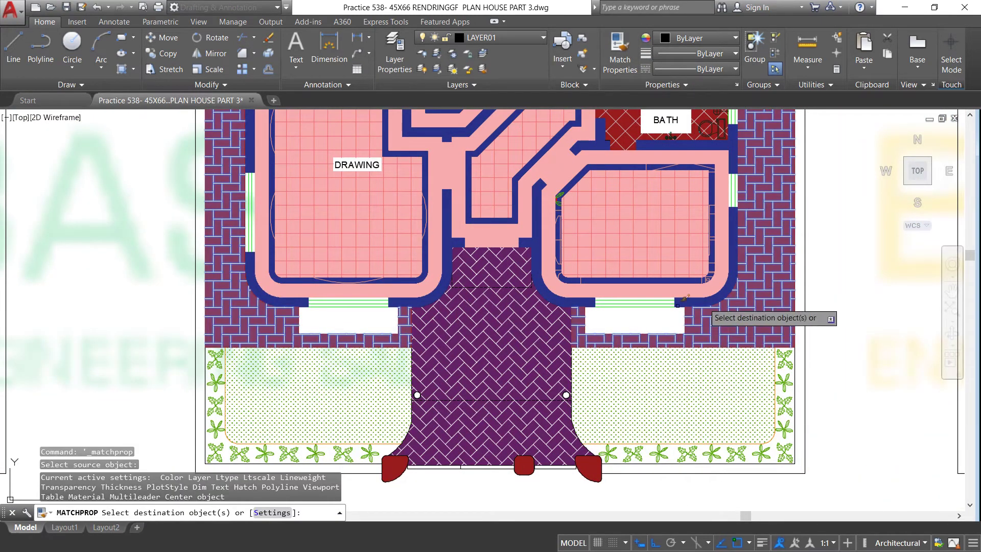
pyautogui.click(508, 438)
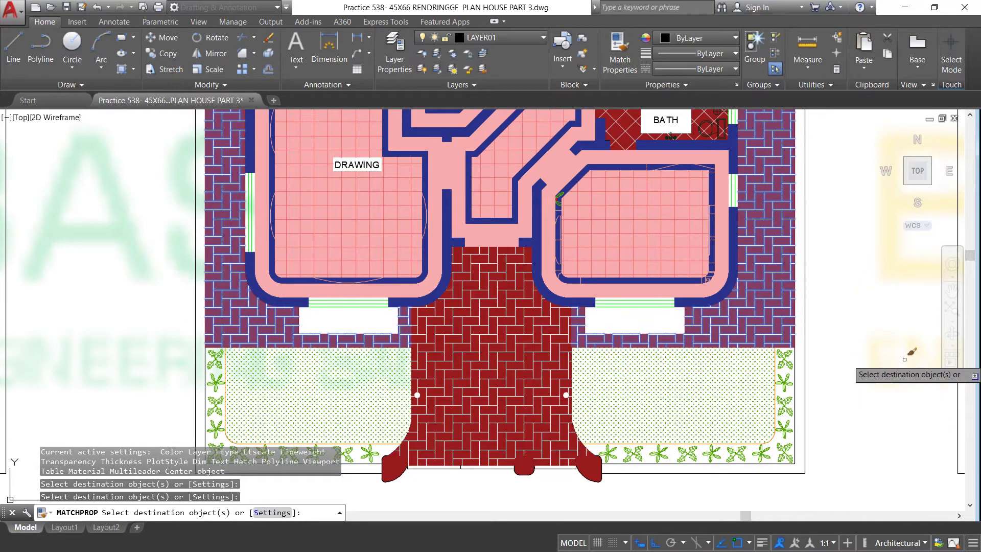
pyautogui.rightClick(878, 362)
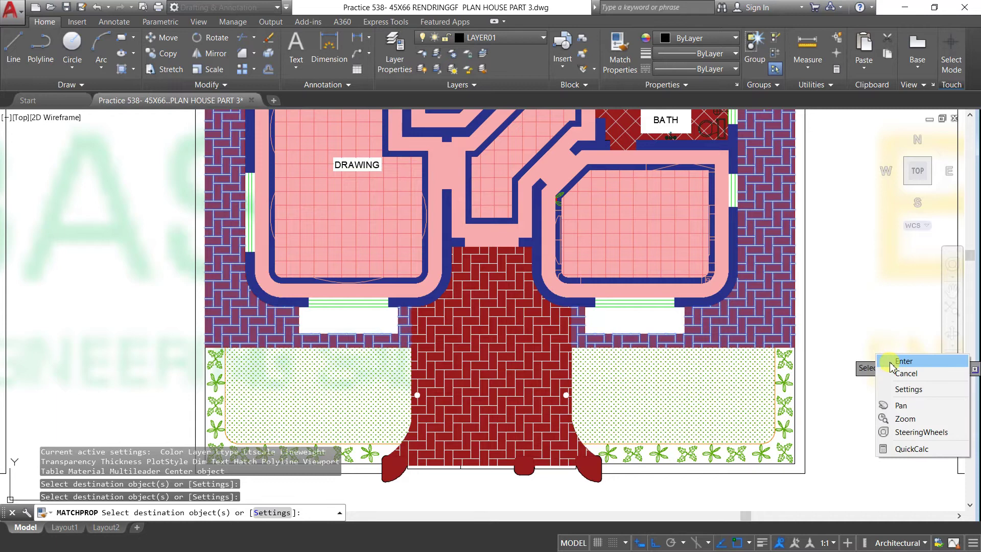
pyautogui.click(899, 361)
pyautogui.scroll(-4, 445, 326)
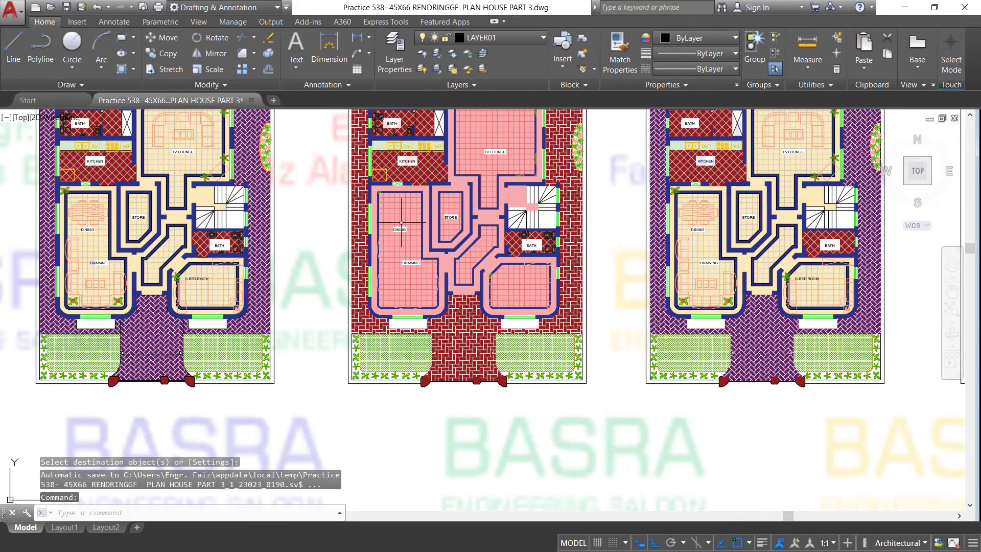
pyautogui.scroll(2, 402, 202)
pyautogui.scroll(2, 404, 199)
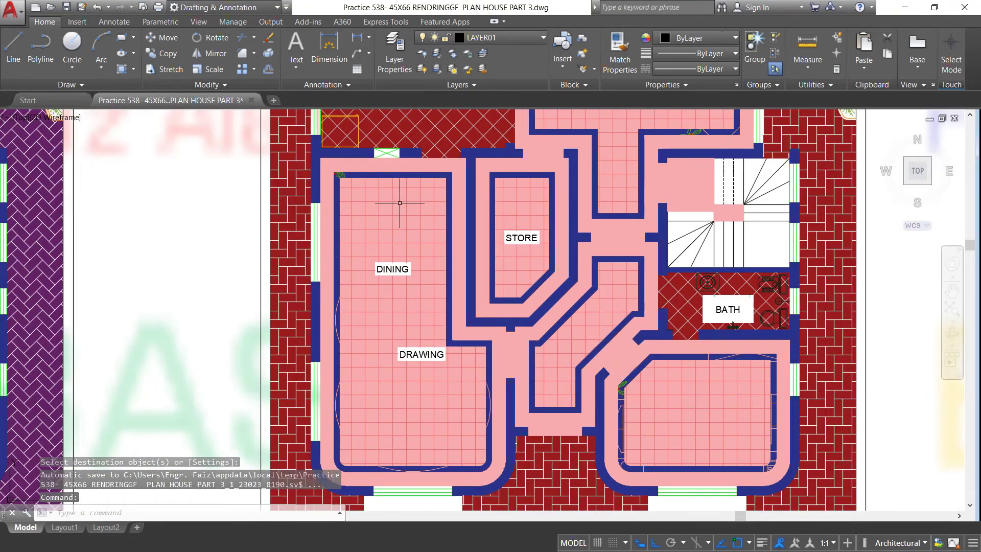
pyautogui.scroll(-2, 430, 215)
pyautogui.scroll(-2, 476, 207)
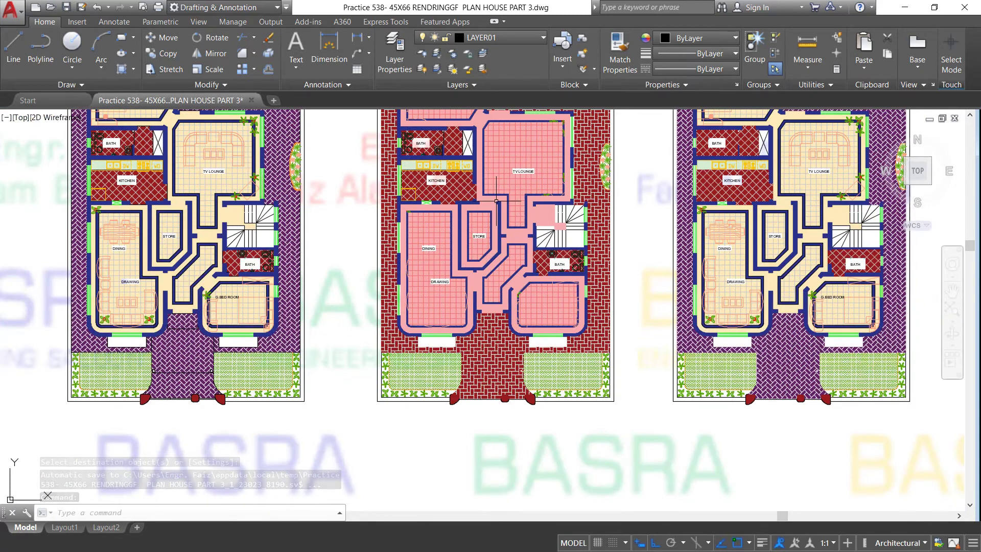
pyautogui.scroll(-3, 527, 200)
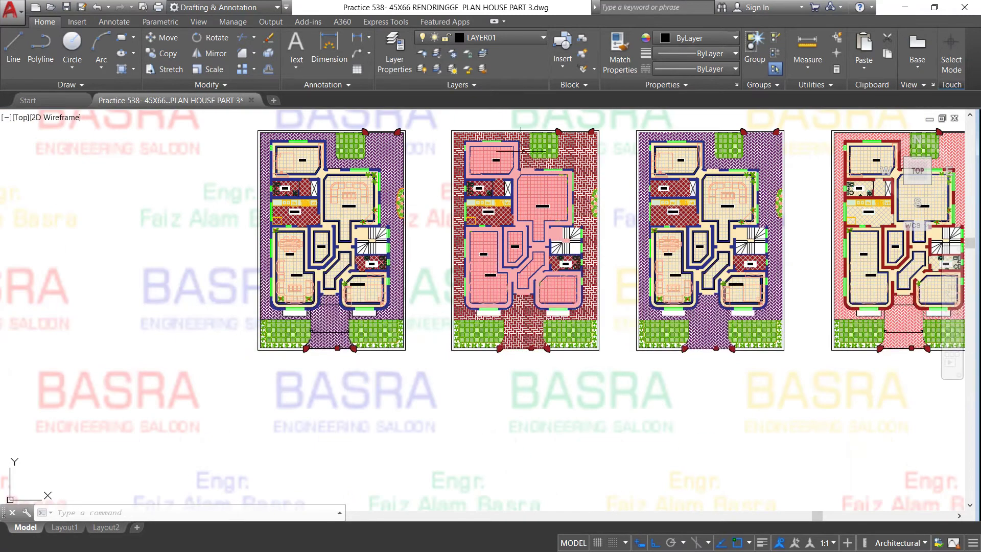
# Change the left plan's outer herringbone paving background from purple to 242,113,114.
pyautogui.scroll(3, 516, 153)
pyautogui.scroll(3, 515, 146)
pyautogui.scroll(-2, 647, 176)
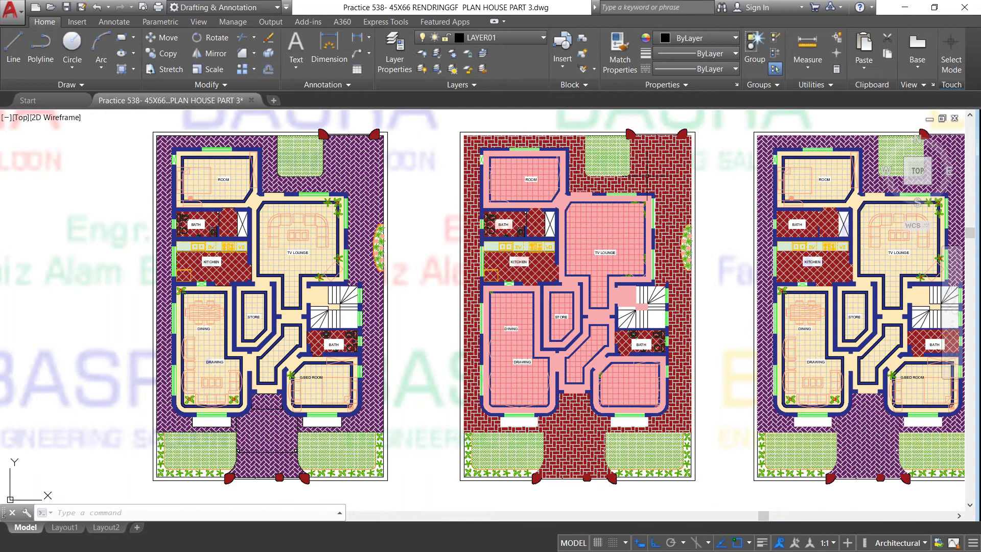
pyautogui.scroll(2, 367, 147)
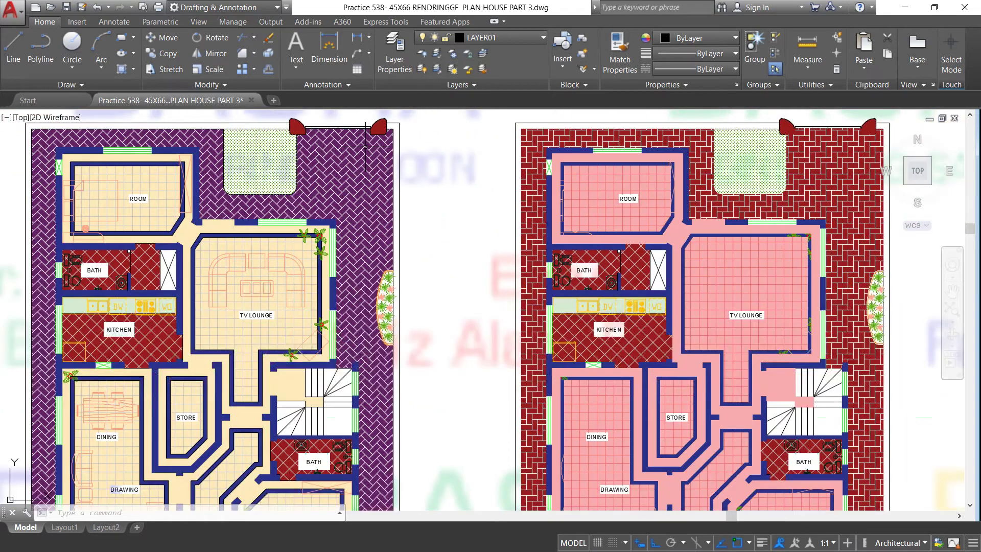
pyautogui.click(356, 173)
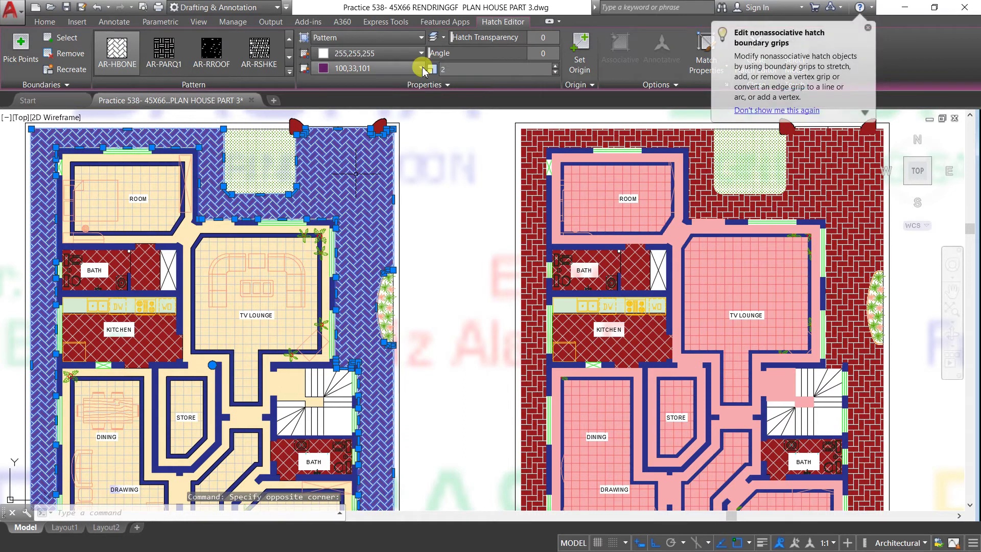
pyautogui.click(422, 68)
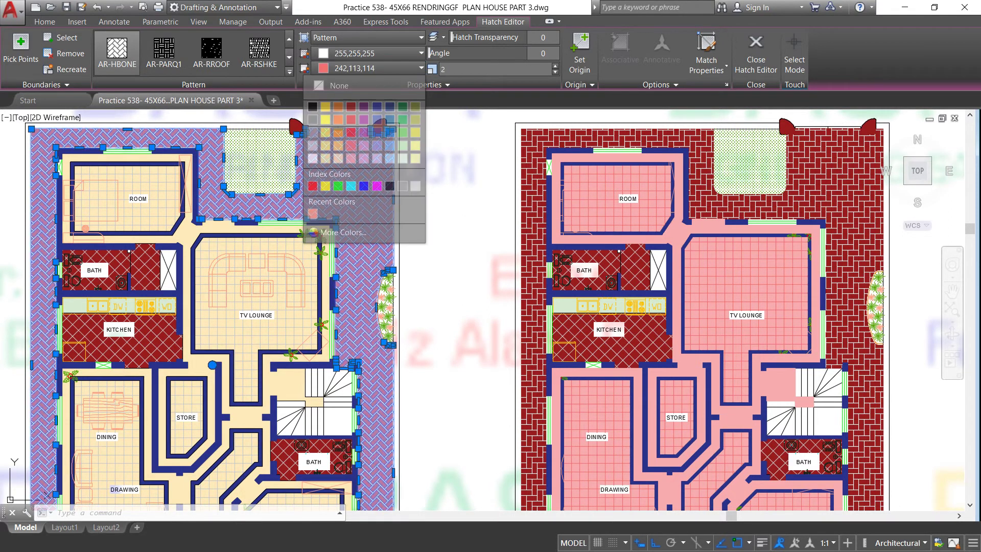
pyautogui.click(348, 149)
pyautogui.click(448, 164)
pyautogui.press('Escape')
# Colour the left plan's cream corridor hatch olive 153,155,55.
pyautogui.scroll(-4, 410, 196)
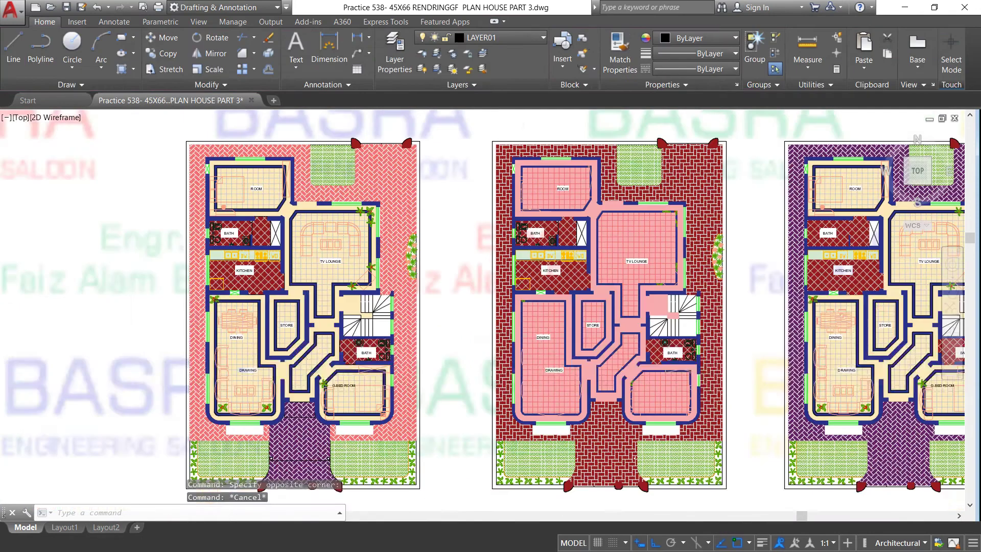
pyautogui.scroll(2, 306, 189)
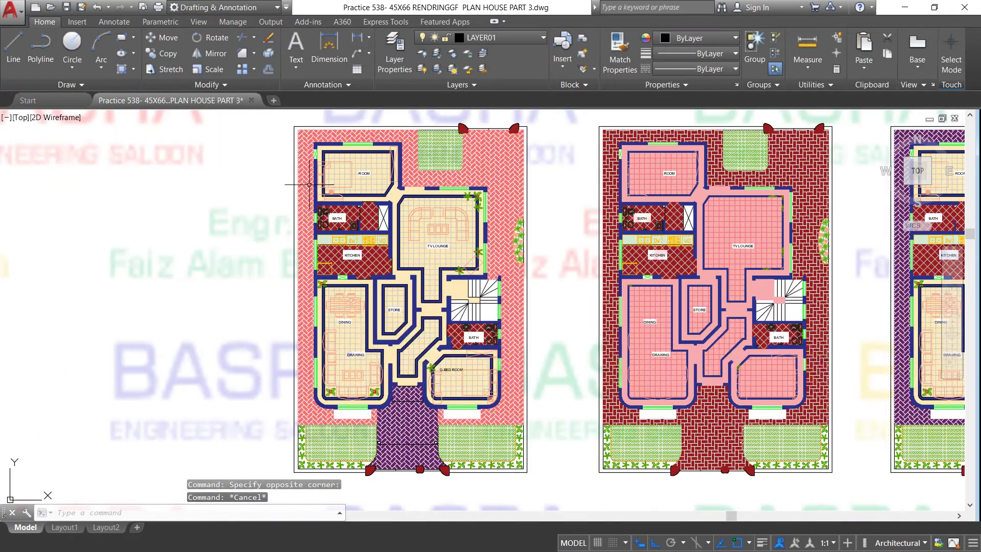
pyautogui.scroll(4, 343, 136)
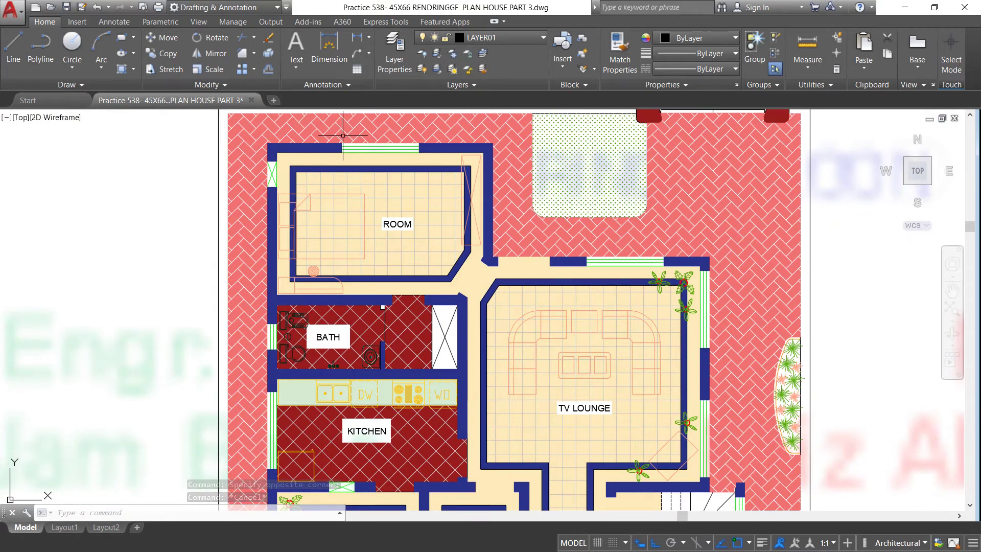
pyautogui.scroll(4, 343, 136)
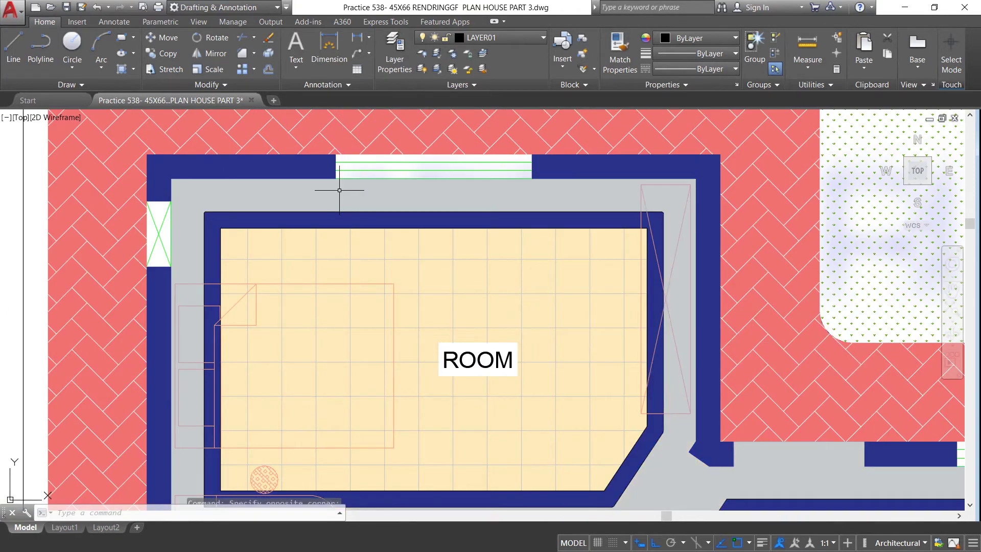
pyautogui.click(340, 190)
pyautogui.click(416, 54)
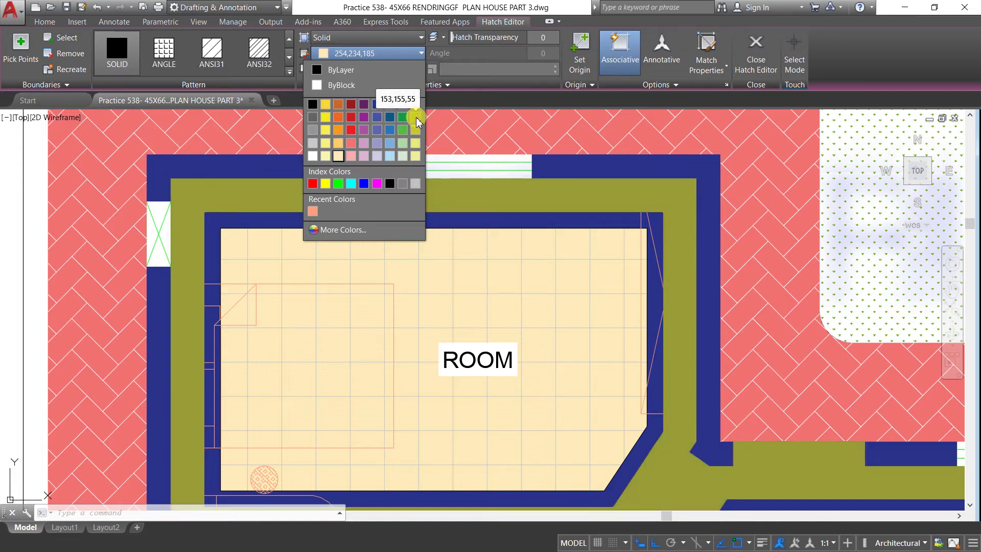
pyautogui.click(416, 121)
pyautogui.click(447, 158)
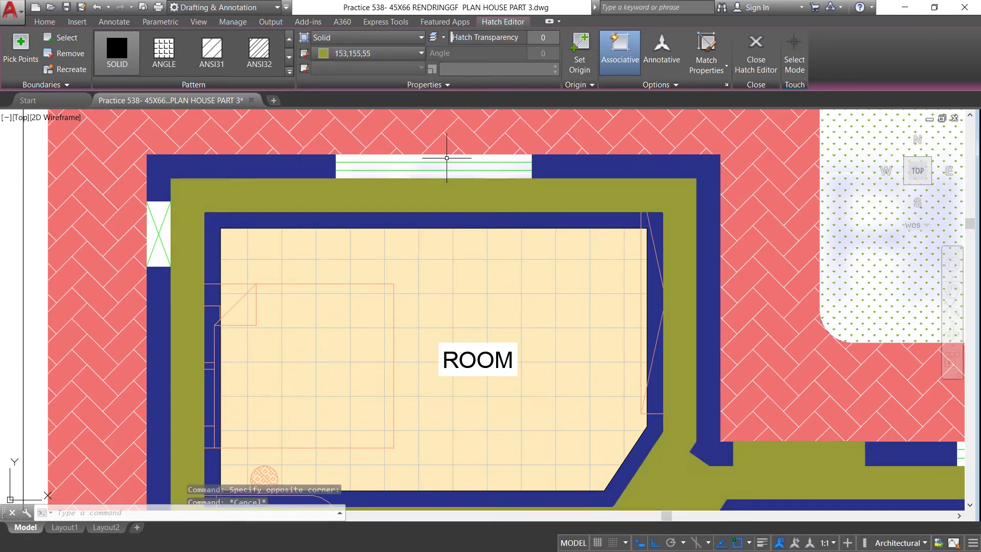
pyautogui.press('Escape')
# Give the ROOM and TV LOUNGE floor tiles an olive 153,155,55 background.
pyautogui.click(408, 261)
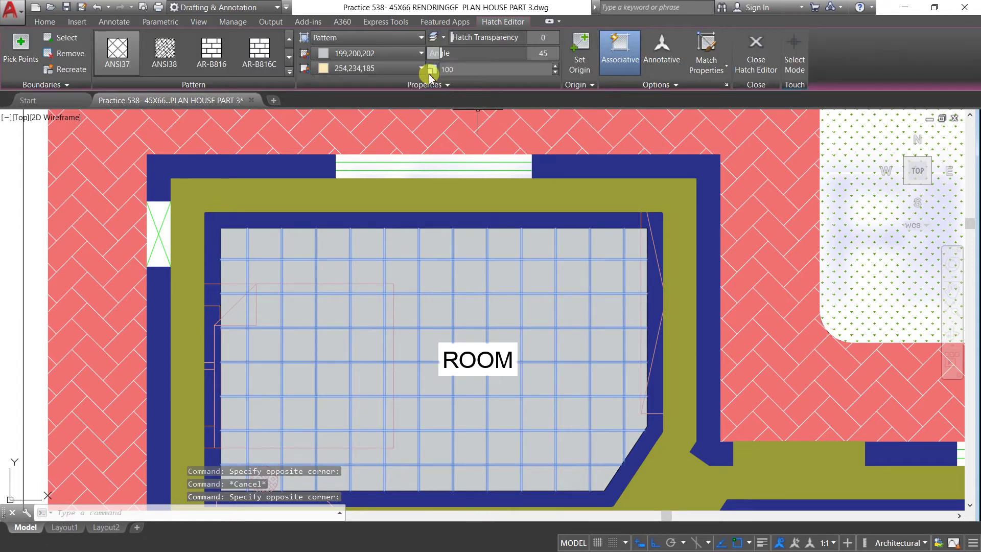
pyautogui.click(420, 68)
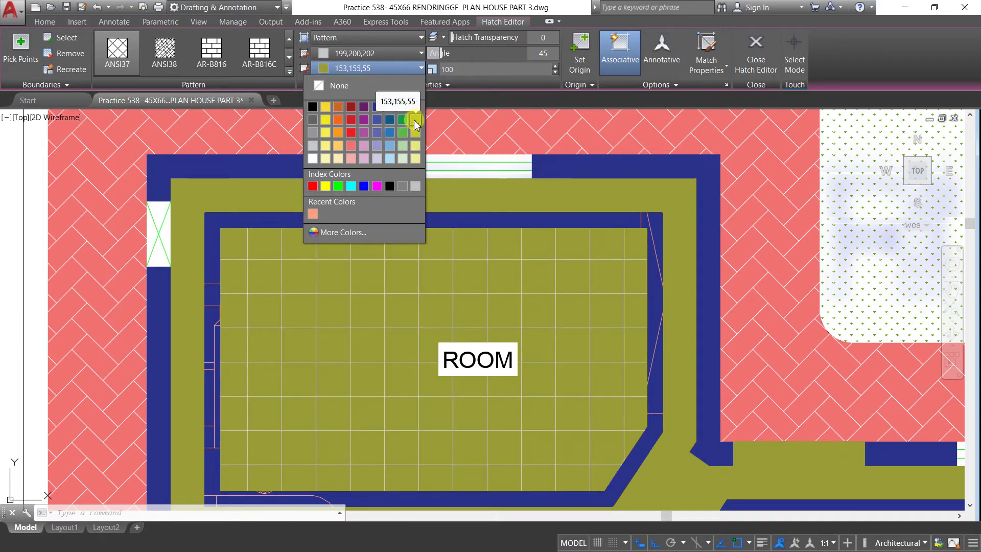
pyautogui.click(415, 124)
pyautogui.press('Escape')
pyautogui.scroll(-3, 351, 252)
# Match the purple entrance path and border hatches to the pink outer paving.
pyautogui.scroll(-2, 338, 218)
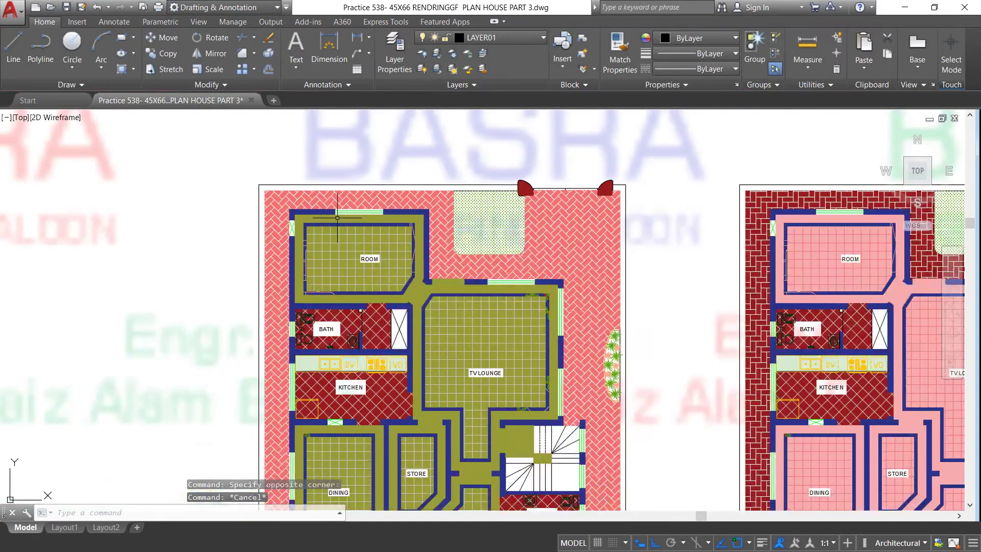
pyautogui.scroll(2, 337, 276)
pyautogui.scroll(-2, 406, 209)
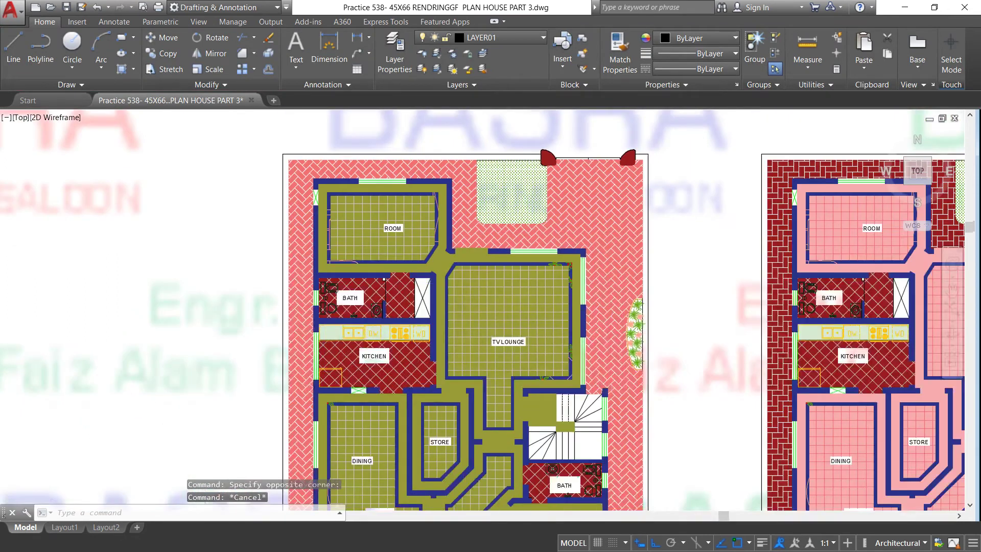
pyautogui.scroll(-2, 405, 209)
pyautogui.scroll(2, 382, 382)
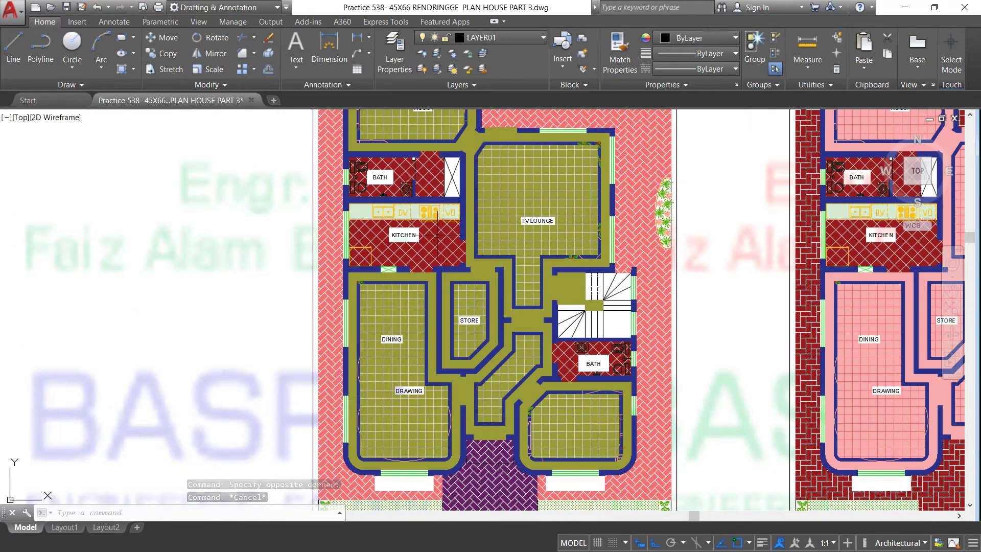
pyautogui.scroll(-2, 383, 382)
pyautogui.scroll(2, 479, 385)
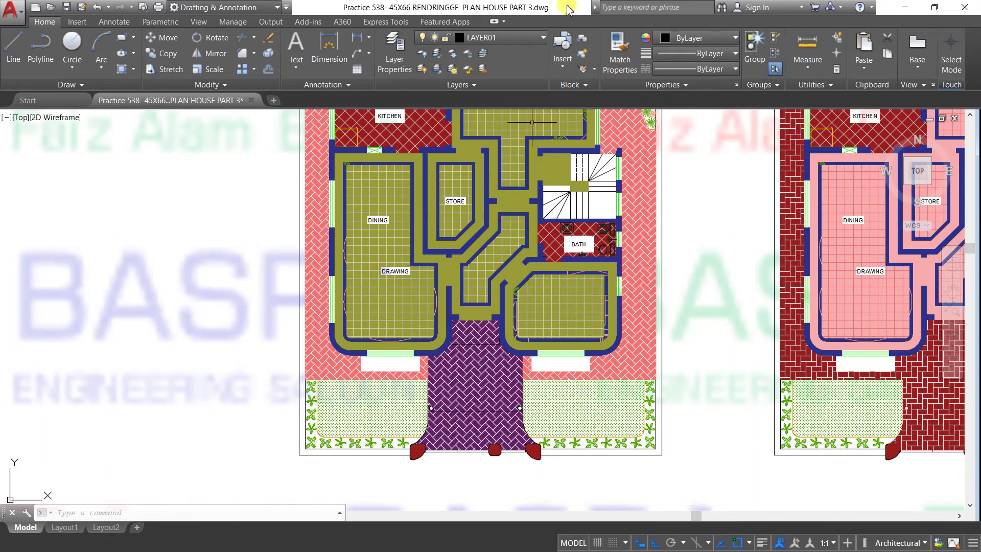
pyautogui.click(620, 56)
pyautogui.click(629, 342)
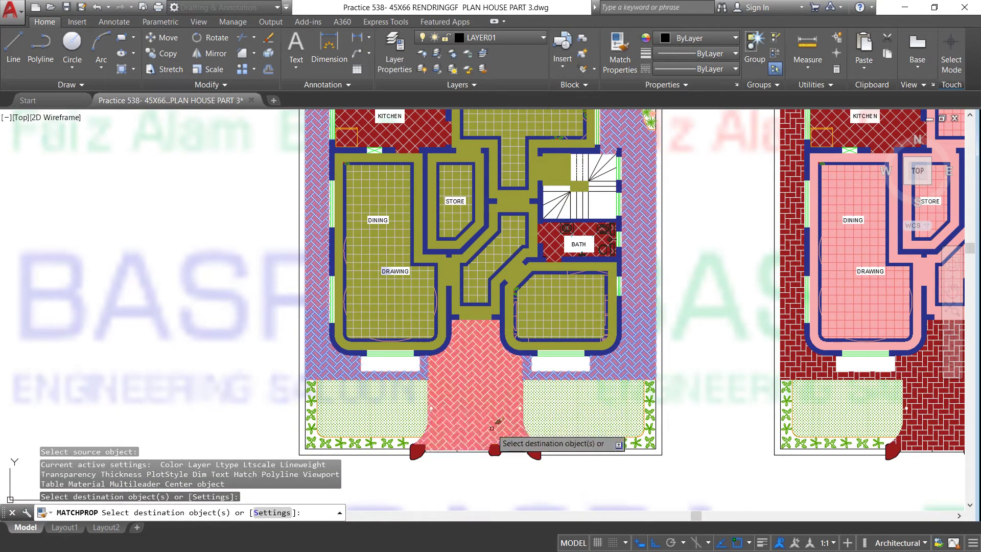
pyautogui.click(485, 429)
pyautogui.click(664, 377)
pyautogui.press('Escape')
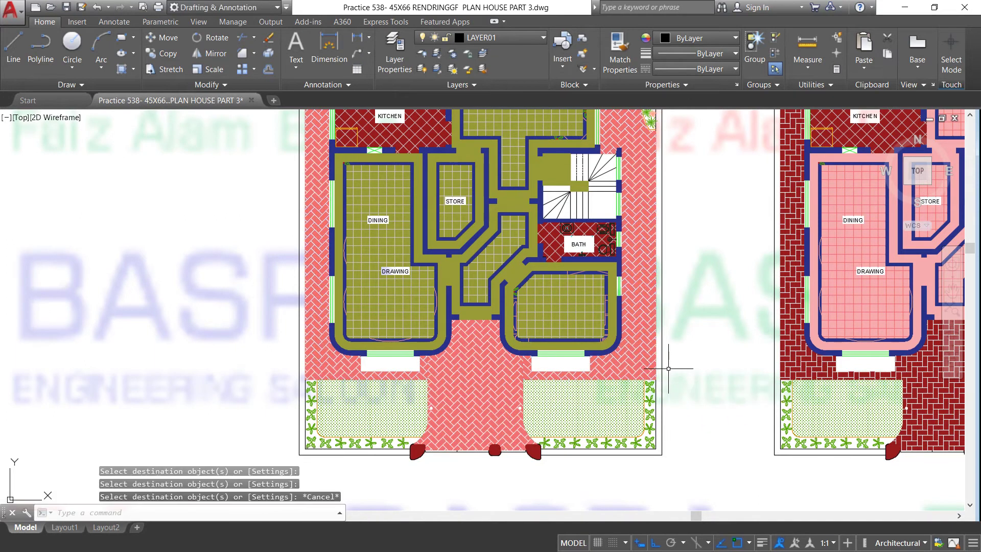
pyautogui.scroll(-2, 669, 368)
pyautogui.scroll(-2, 670, 358)
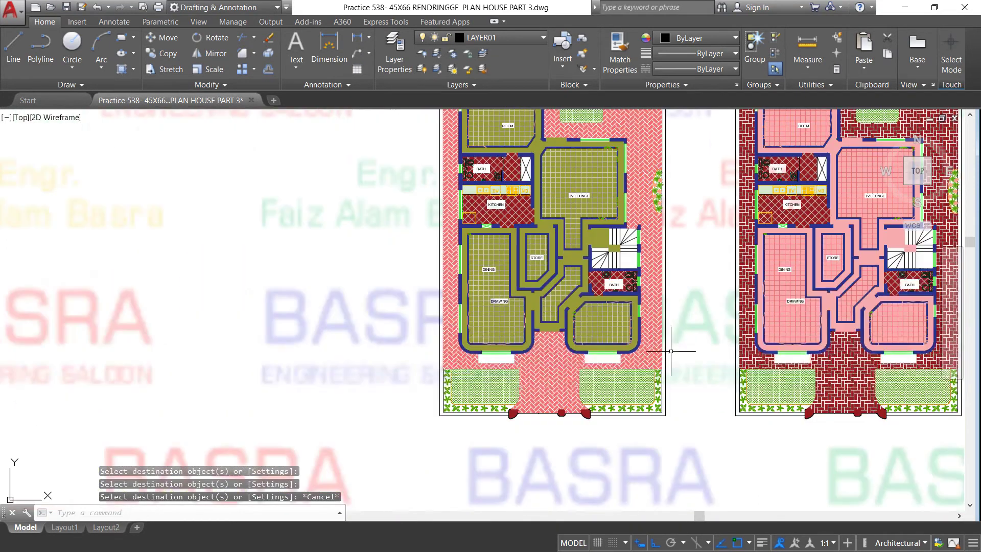
pyautogui.scroll(-1, 672, 349)
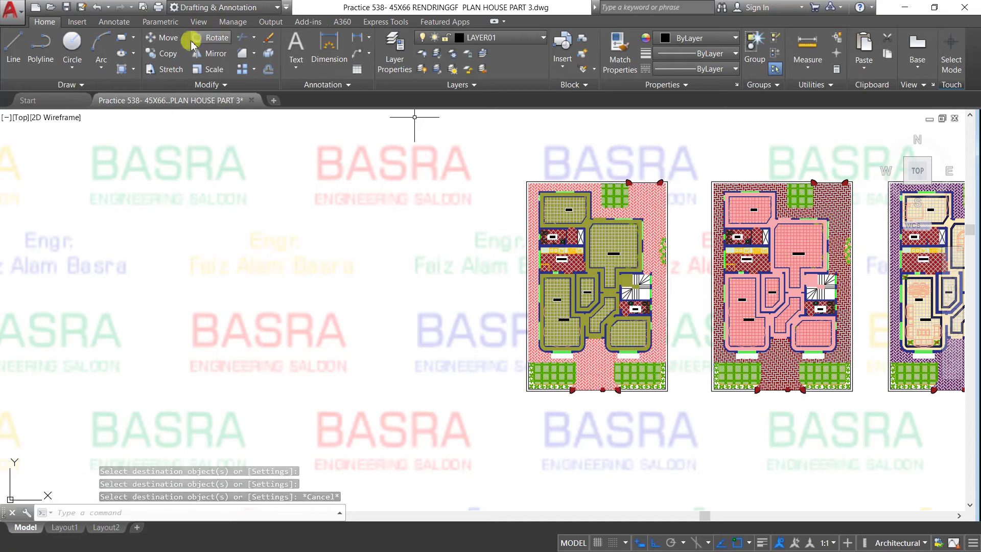
# Copy the olive-and-pink plan twice, placing both copies side by side to its left.
pyautogui.click(161, 54)
pyautogui.click(485, 153)
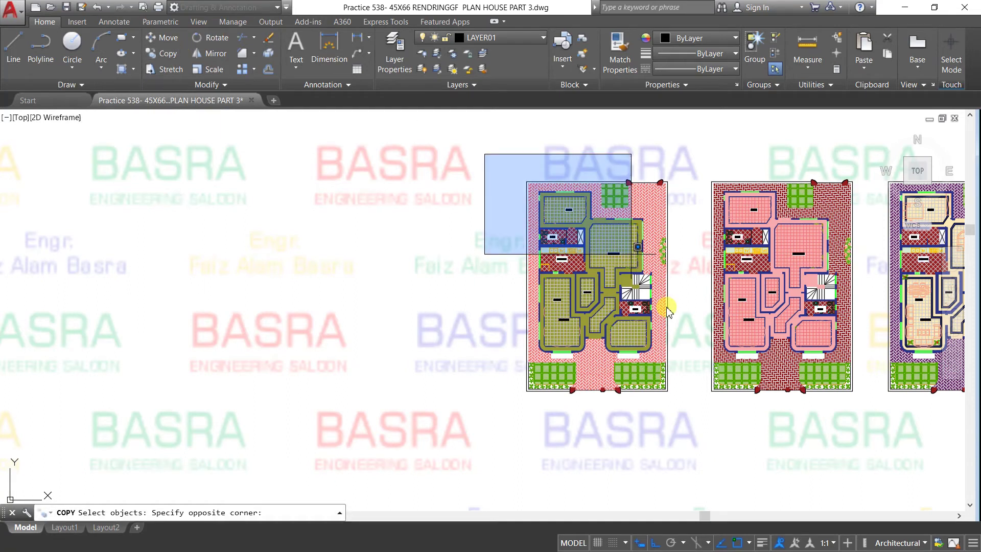
pyautogui.click(685, 410)
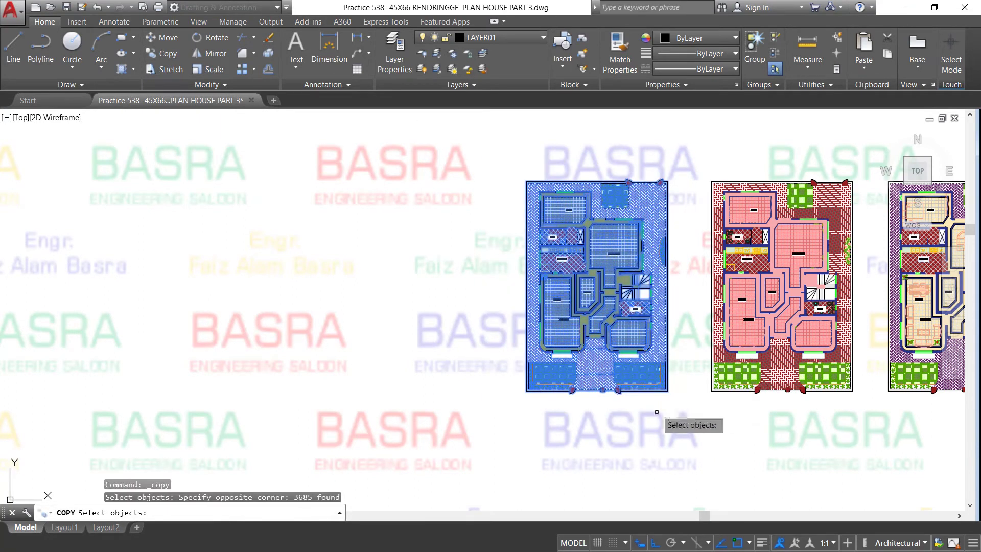
pyautogui.press('Return')
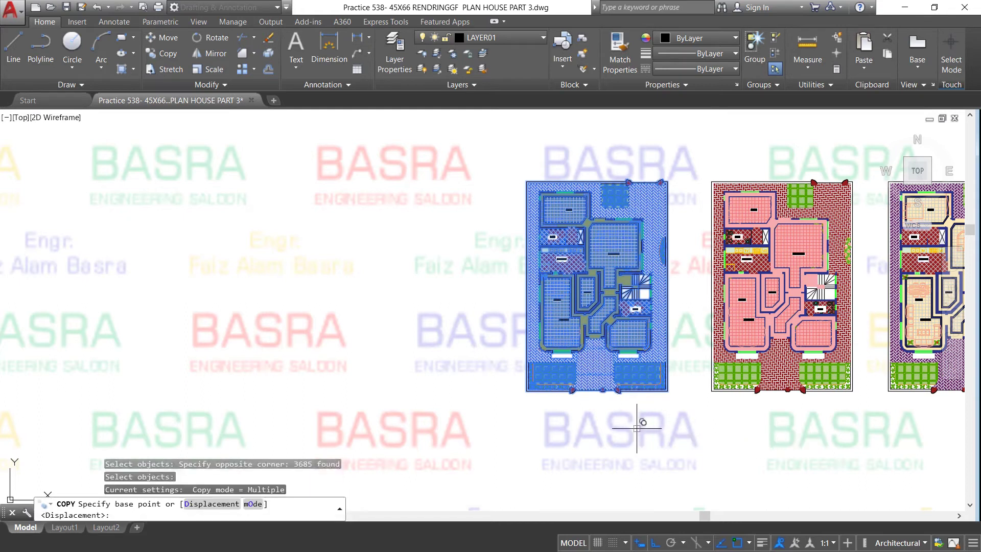
pyautogui.click(638, 428)
pyautogui.click(451, 428)
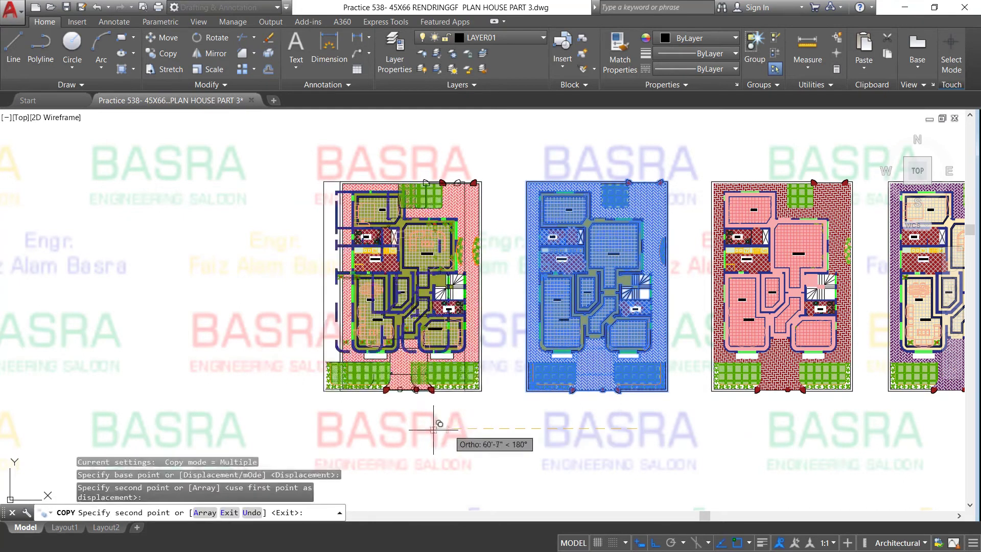
pyautogui.click(284, 433)
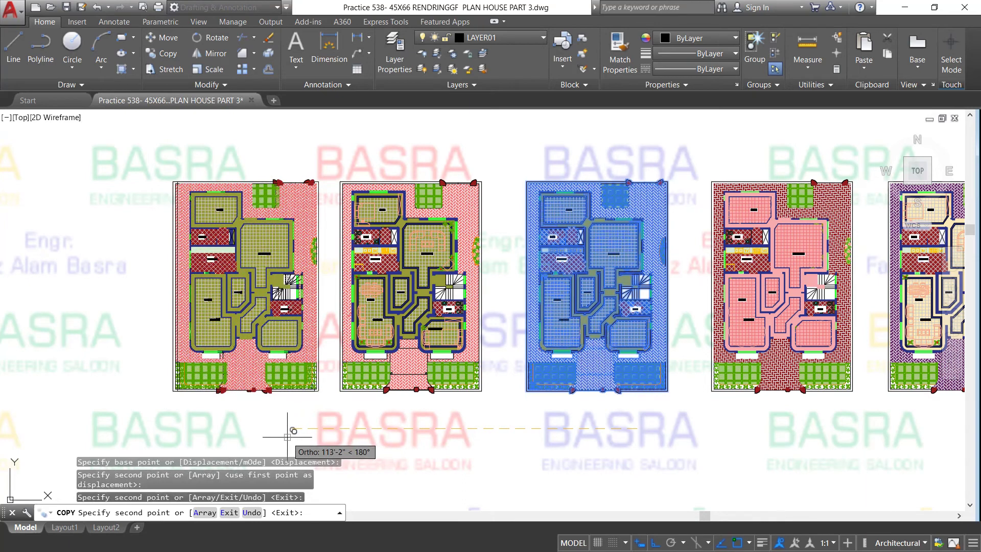
pyautogui.press('Escape')
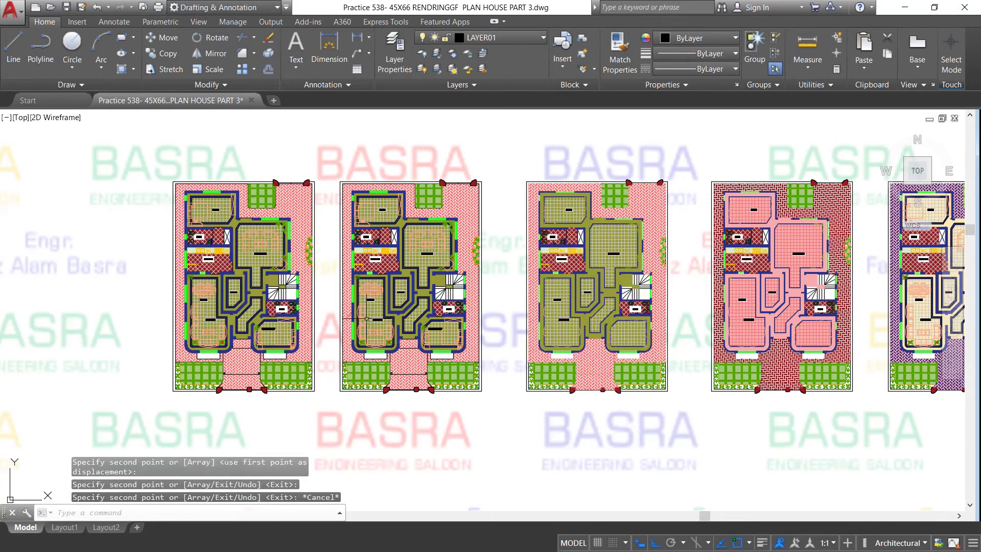
pyautogui.scroll(2, 352, 239)
pyautogui.scroll(2, 342, 235)
pyautogui.scroll(-2, 419, 261)
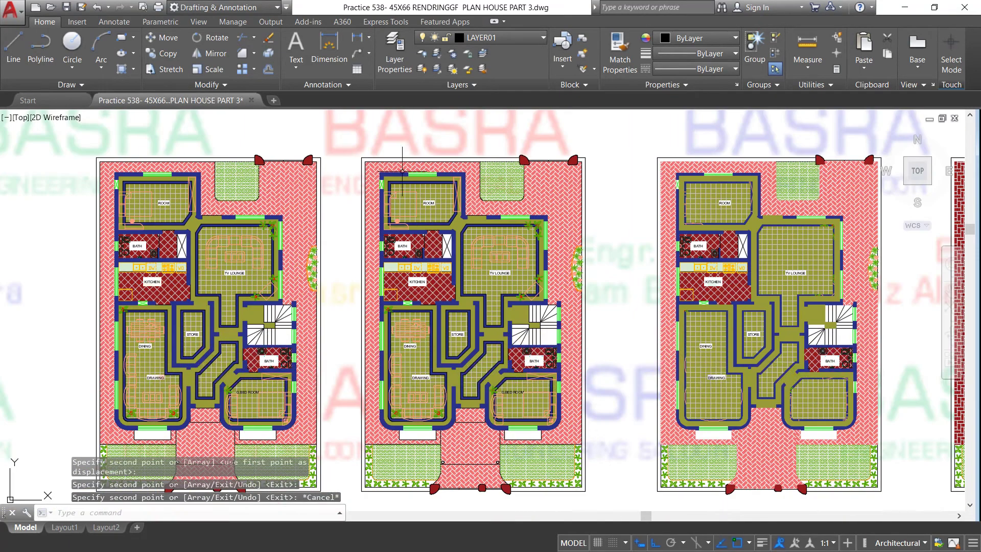
pyautogui.scroll(4, 404, 173)
pyautogui.scroll(3, 414, 179)
pyautogui.scroll(2, 424, 187)
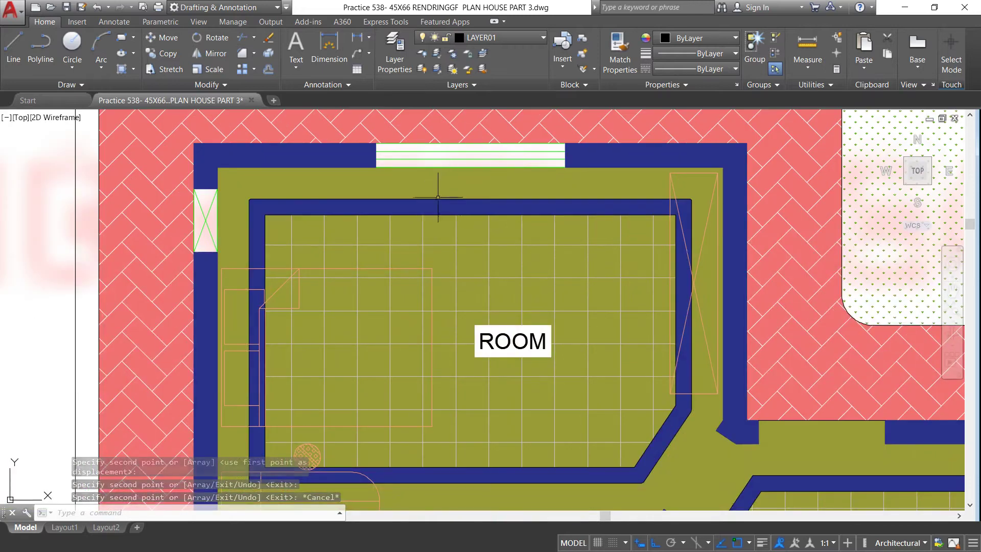
pyautogui.scroll(-2, 438, 199)
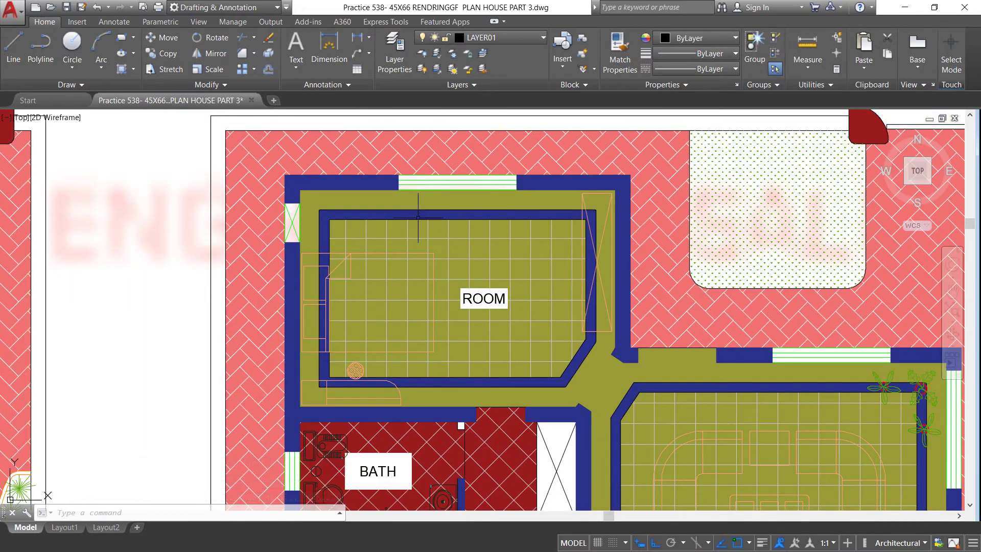
pyautogui.scroll(-3, 419, 218)
pyautogui.scroll(-2, 418, 304)
pyautogui.scroll(-2, 418, 306)
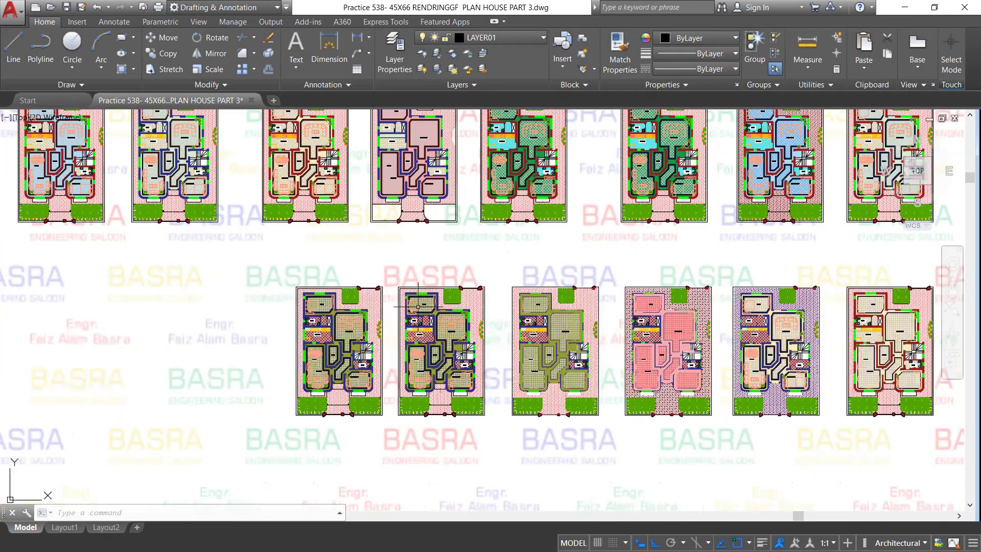
pyautogui.scroll(-2, 418, 306)
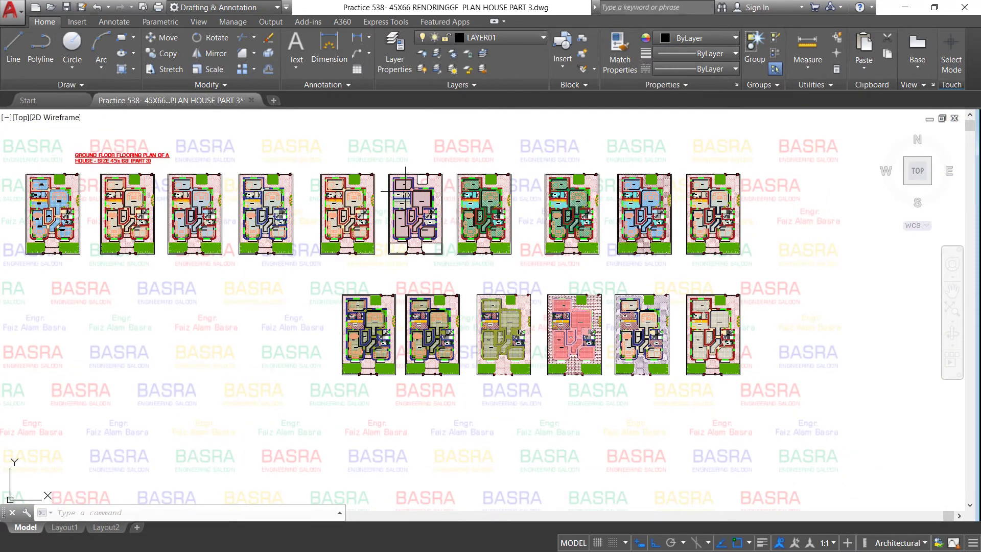
pyautogui.scroll(5, 336, 191)
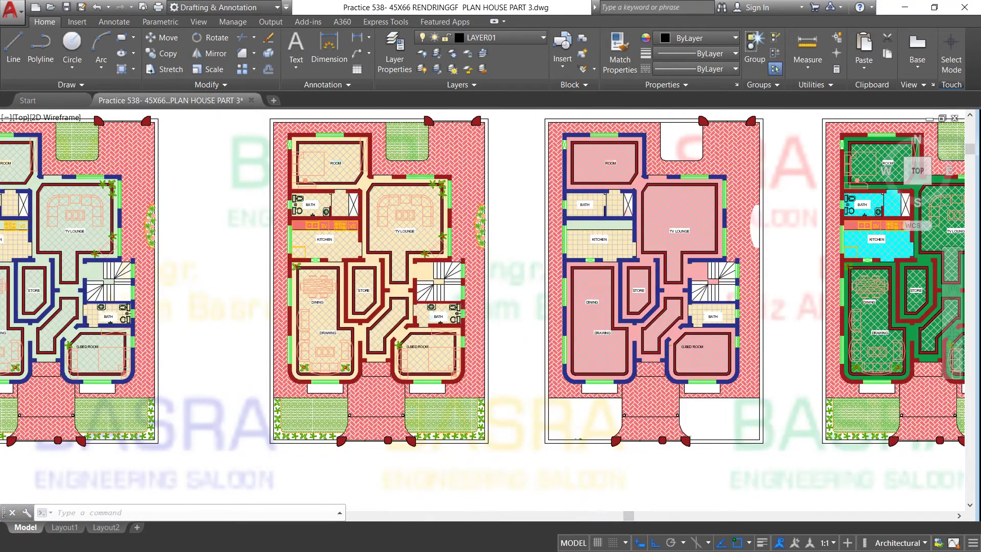
pyautogui.scroll(-4, 335, 189)
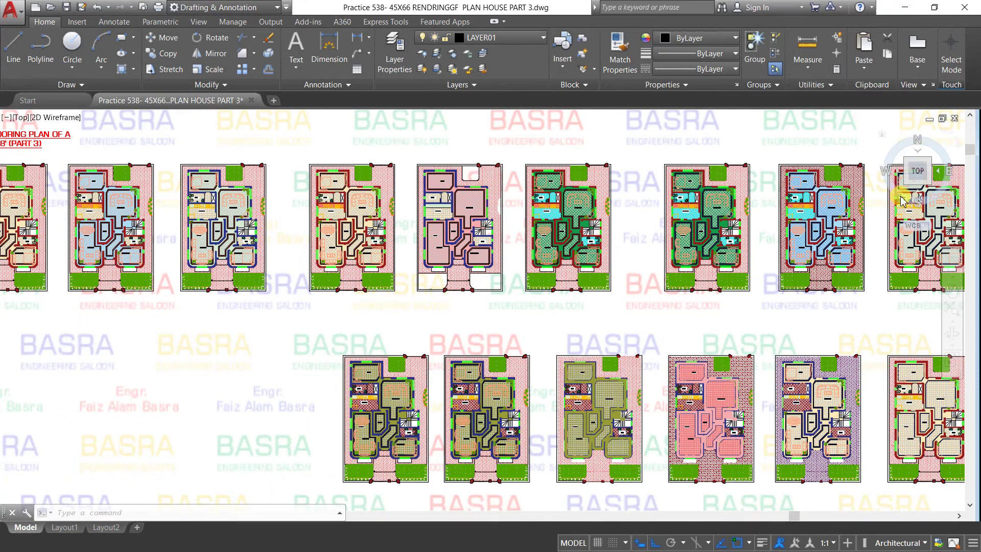
pyautogui.scroll(2, 902, 195)
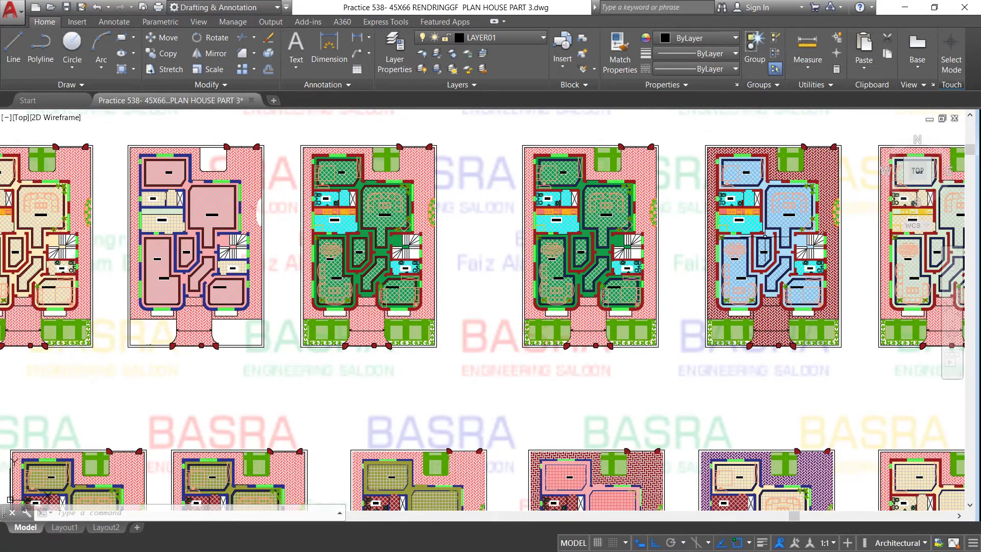
pyautogui.scroll(-4, 813, 202)
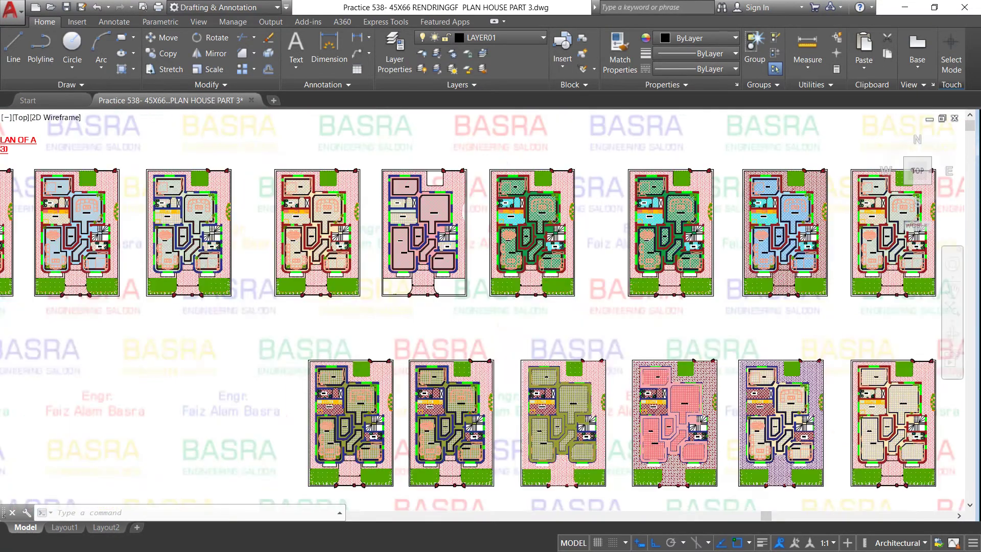
pyautogui.scroll(2, 546, 330)
pyautogui.scroll(4, 546, 329)
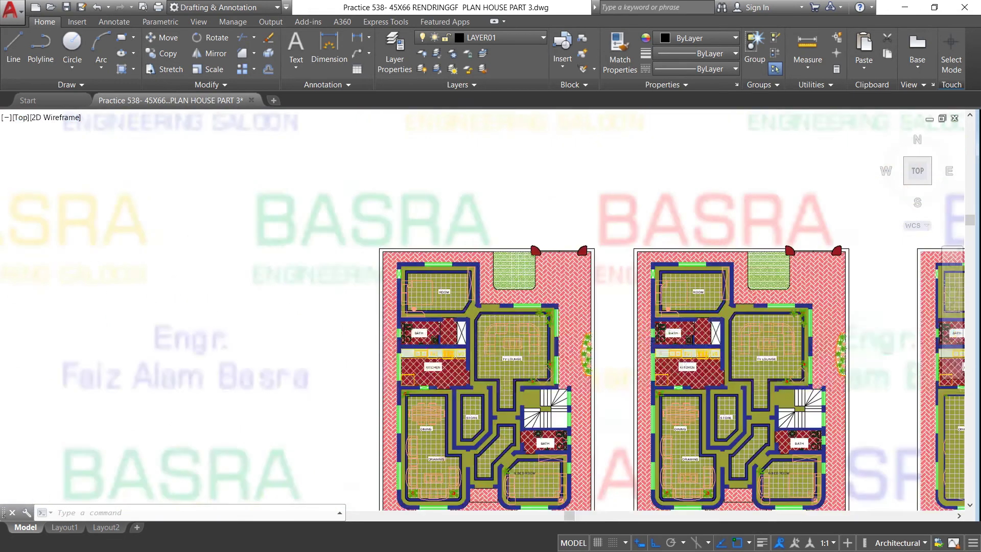
pyautogui.scroll(2, 545, 329)
pyautogui.scroll(2, 492, 310)
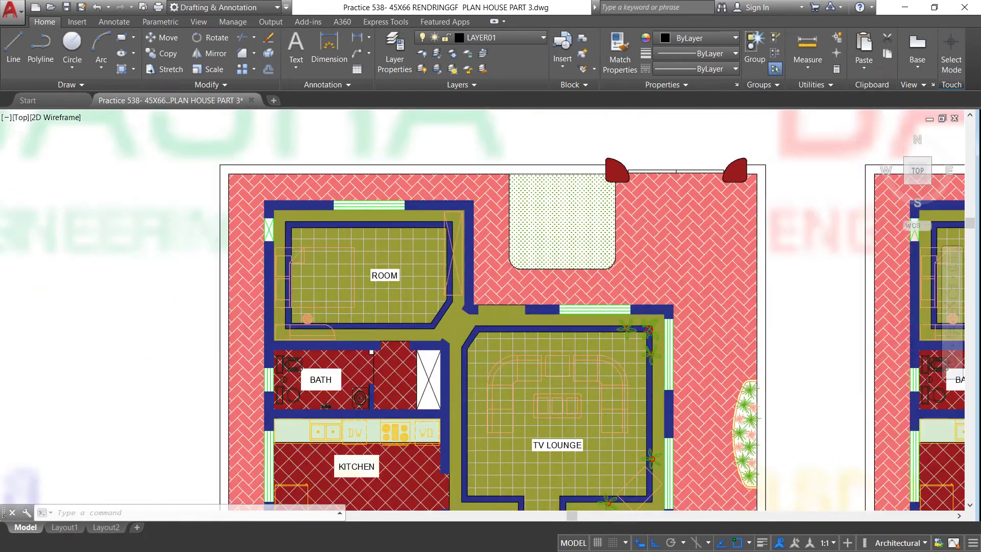
pyautogui.scroll(-4, 440, 289)
pyautogui.scroll(-2, 429, 291)
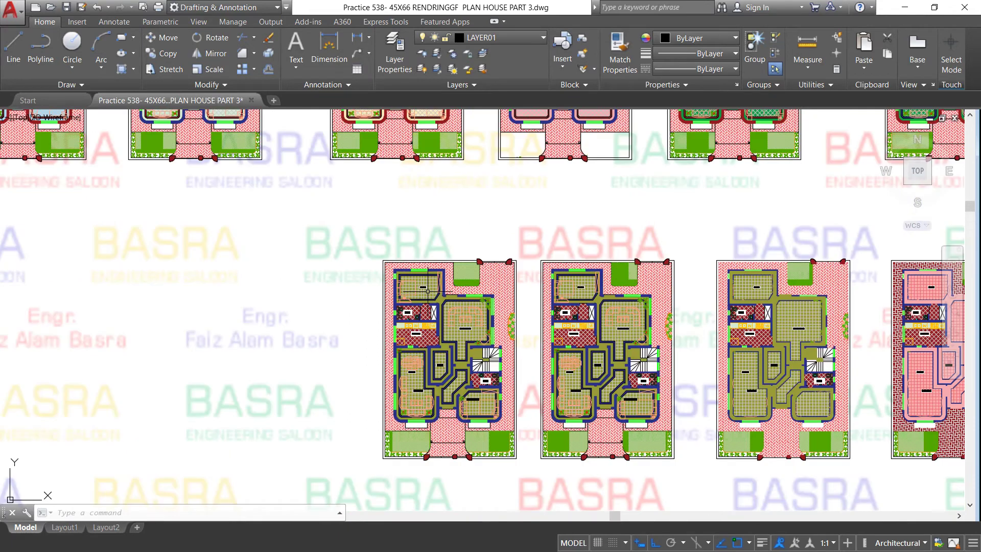
pyautogui.scroll(2, 706, 306)
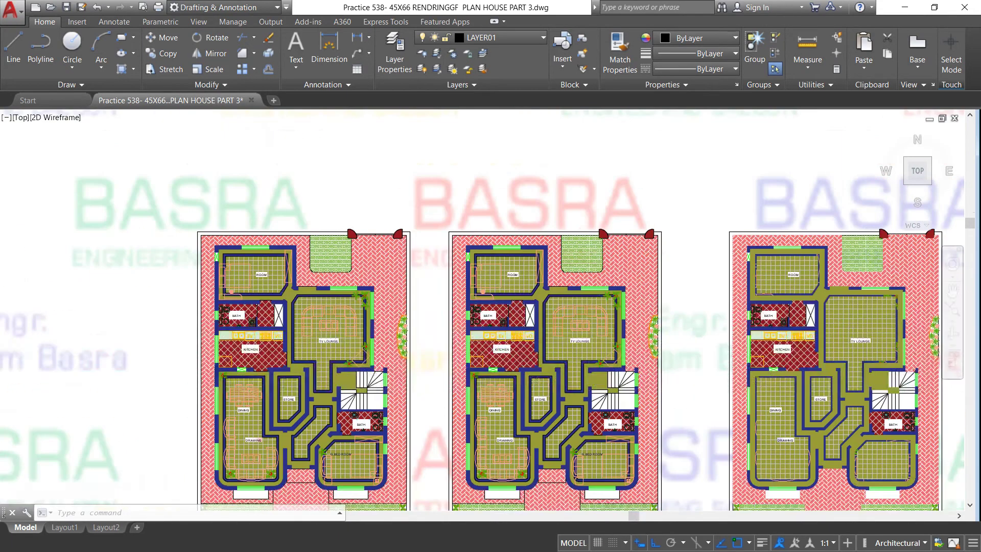
pyautogui.scroll(3, 705, 307)
pyautogui.scroll(3, 423, 267)
pyautogui.scroll(-3, 423, 266)
pyautogui.scroll(2, 444, 250)
pyautogui.scroll(3, 424, 225)
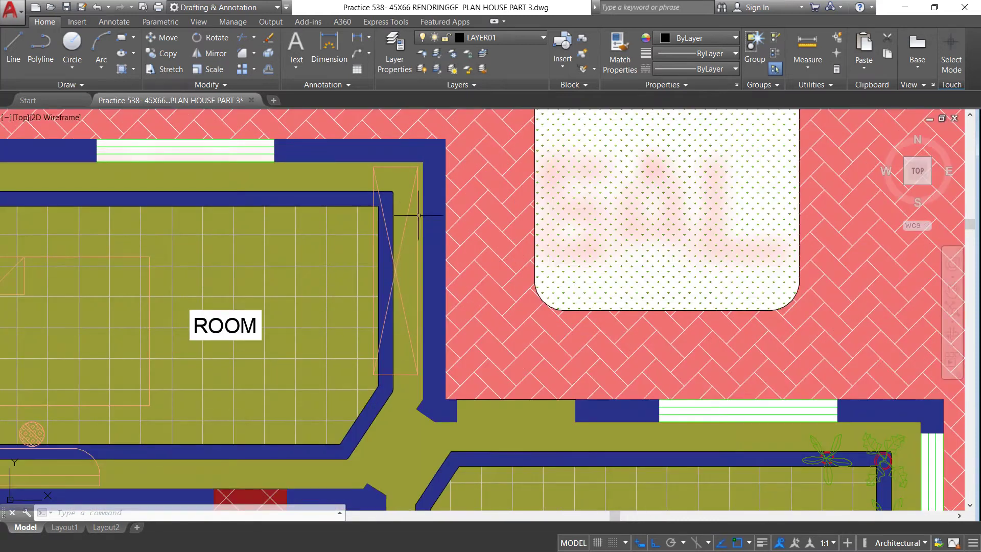
# Recolour the band hatch lining the rooms cream 254,234,185.
pyautogui.click(334, 201)
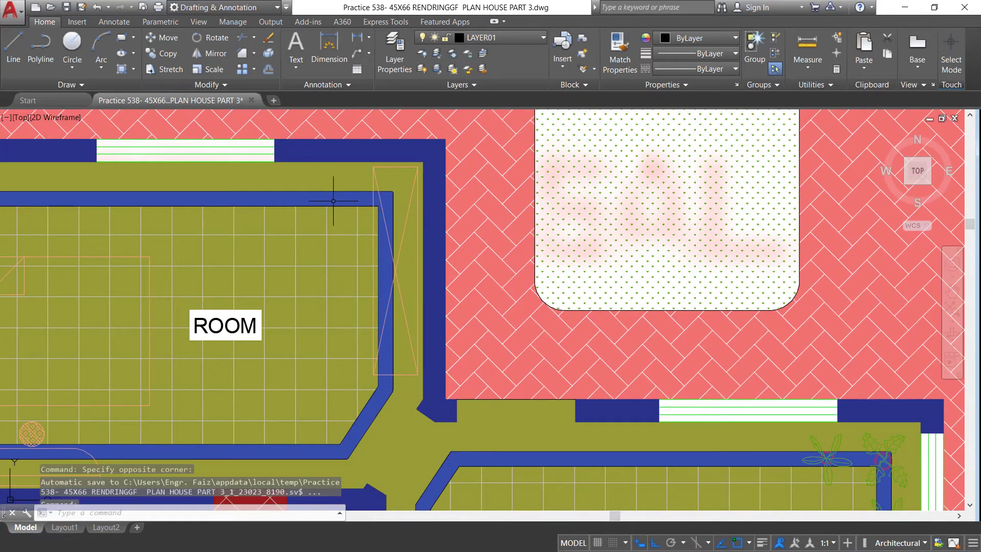
pyautogui.click(421, 53)
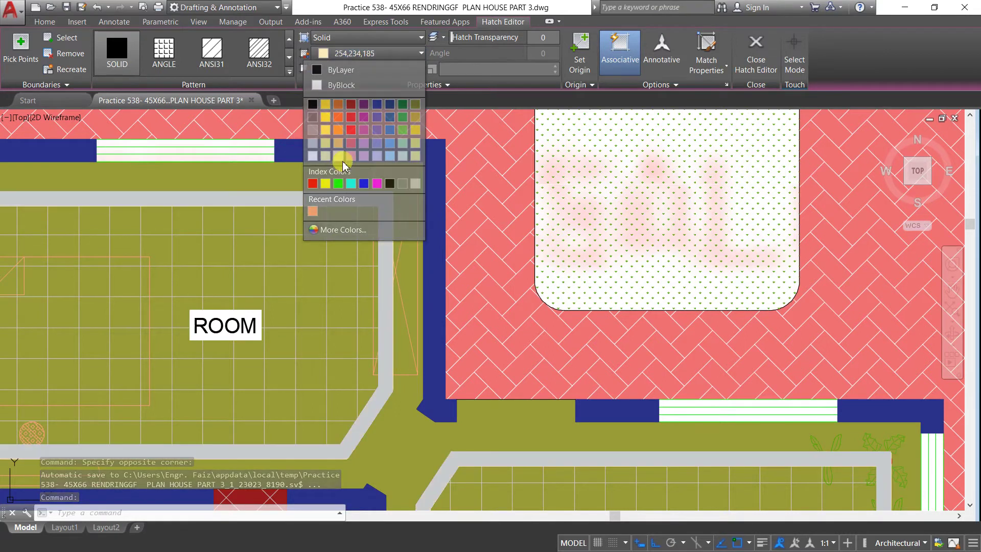
pyautogui.click(339, 157)
pyautogui.press('Escape')
pyautogui.scroll(-5, 354, 161)
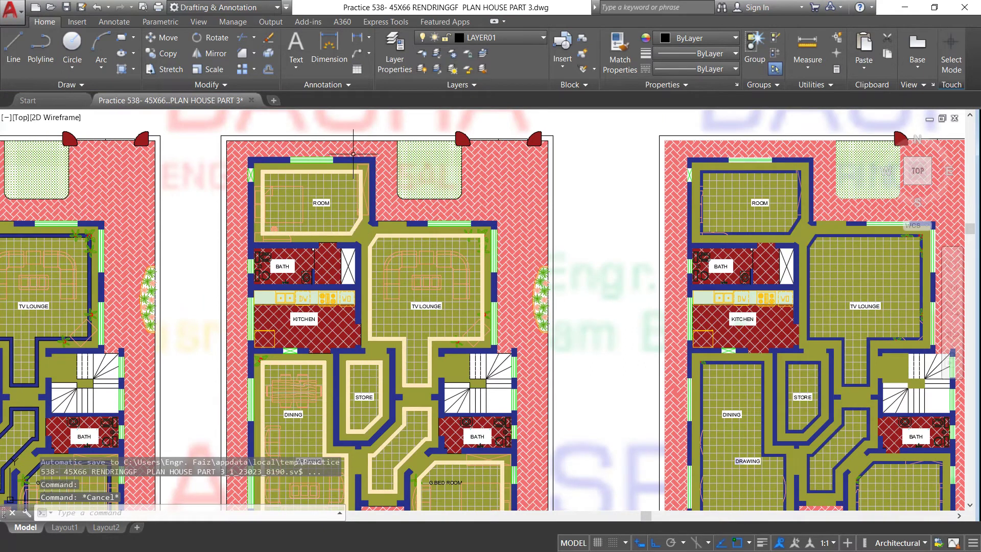
pyautogui.scroll(-2, 235, 199)
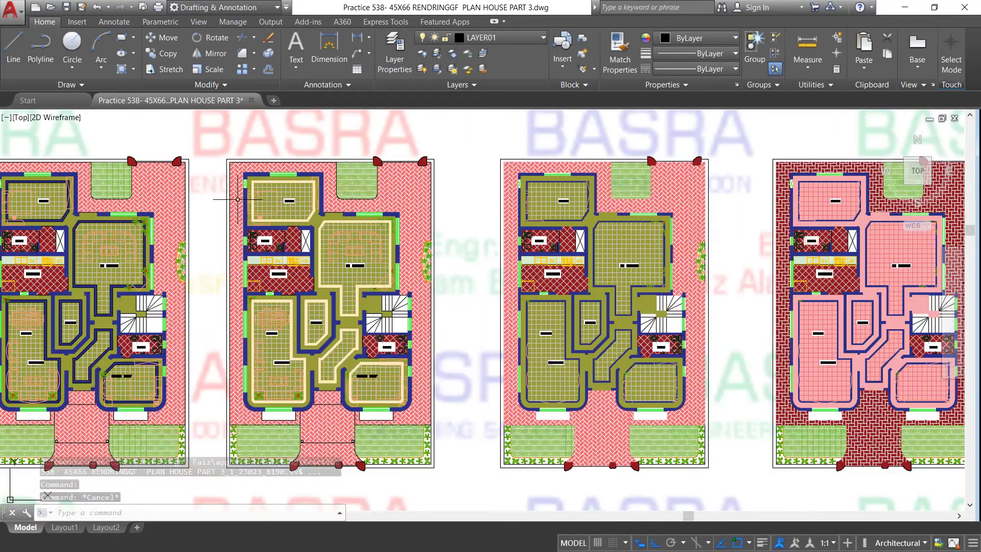
pyautogui.scroll(4, 253, 306)
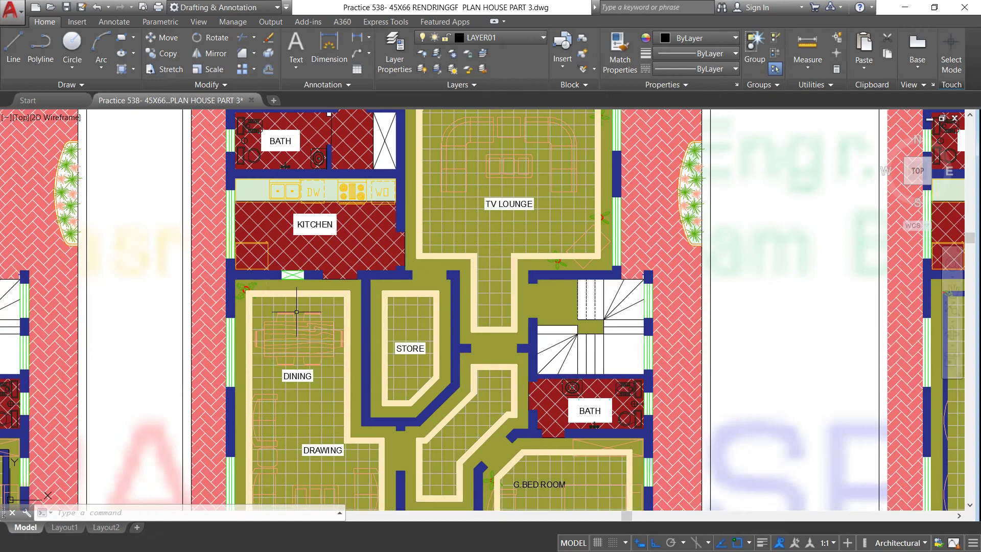
pyautogui.scroll(-4, 297, 312)
pyautogui.scroll(2, 260, 234)
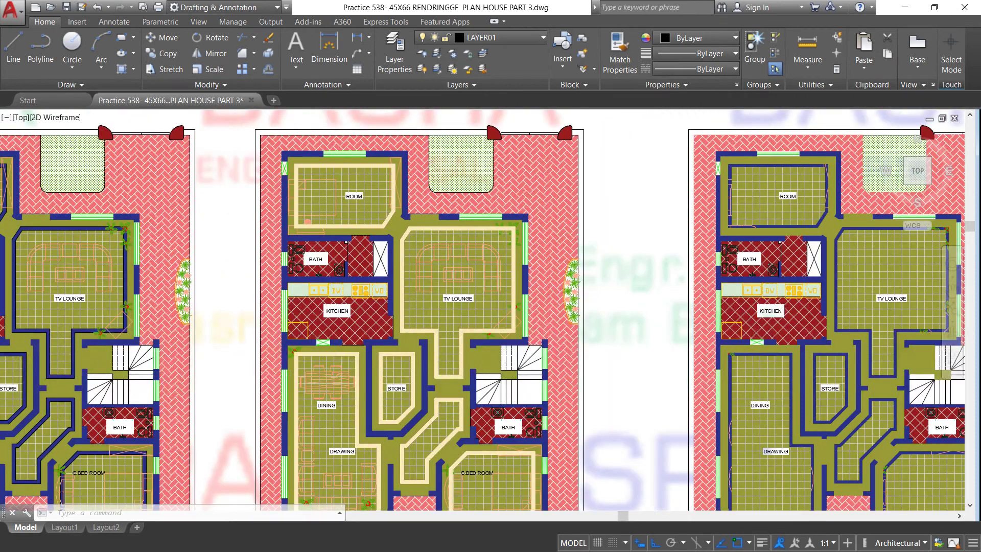
pyautogui.scroll(3, 309, 155)
# Turn the olive corridor hatch pink 247,171,174.
pyautogui.click(309, 172)
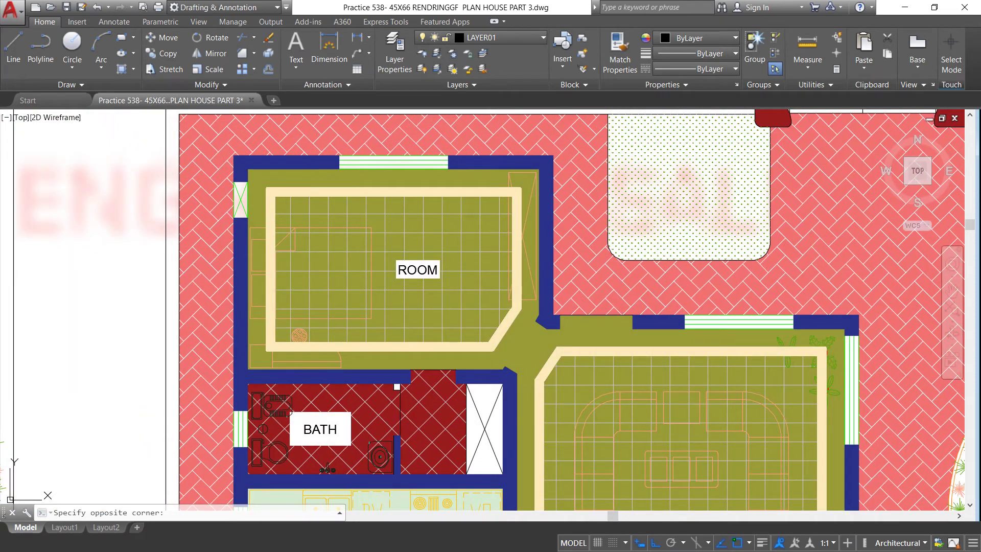
pyautogui.click(417, 53)
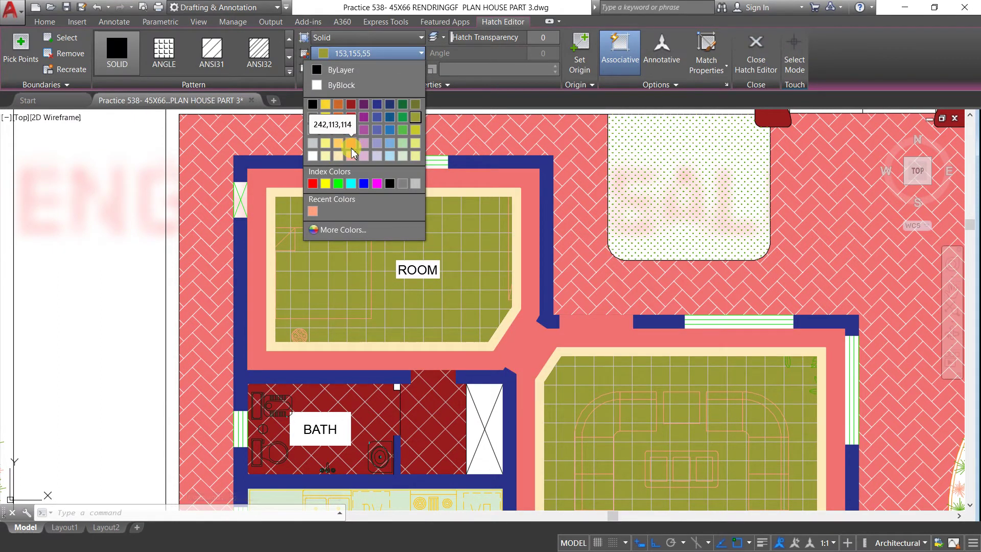
pyautogui.click(352, 158)
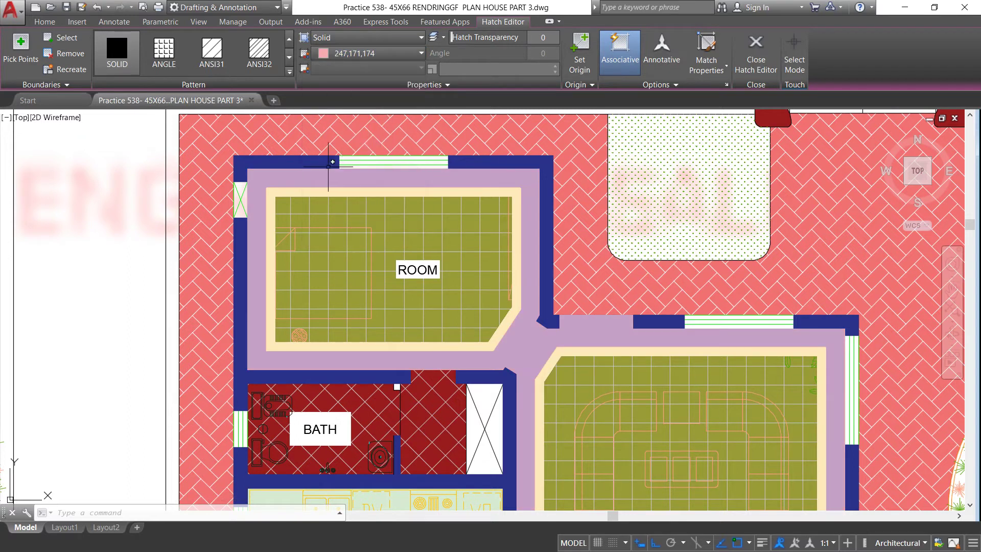
pyautogui.press('Escape')
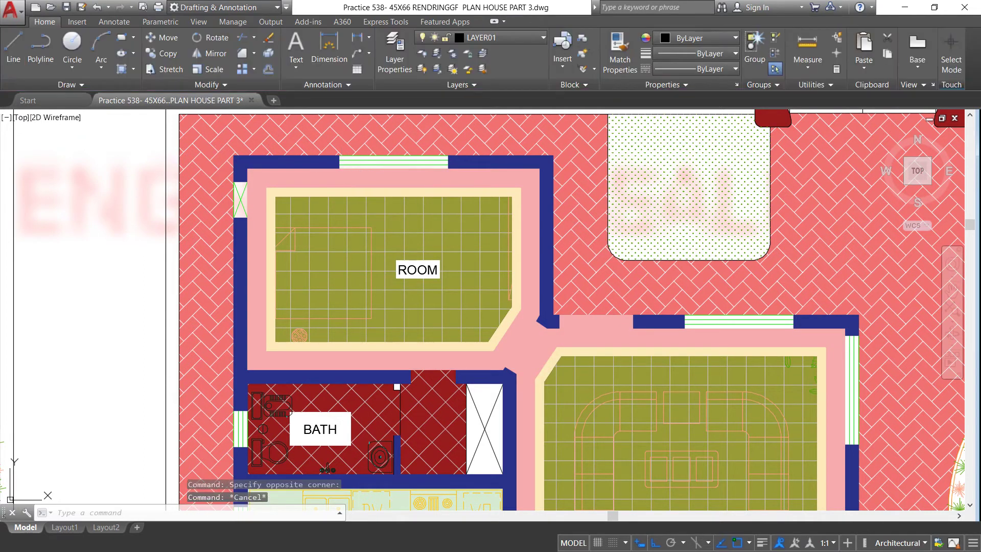
# Give the ROOM and TV LOUNGE floor hatches a pink 247,171,174 background.
pyautogui.click(455, 215)
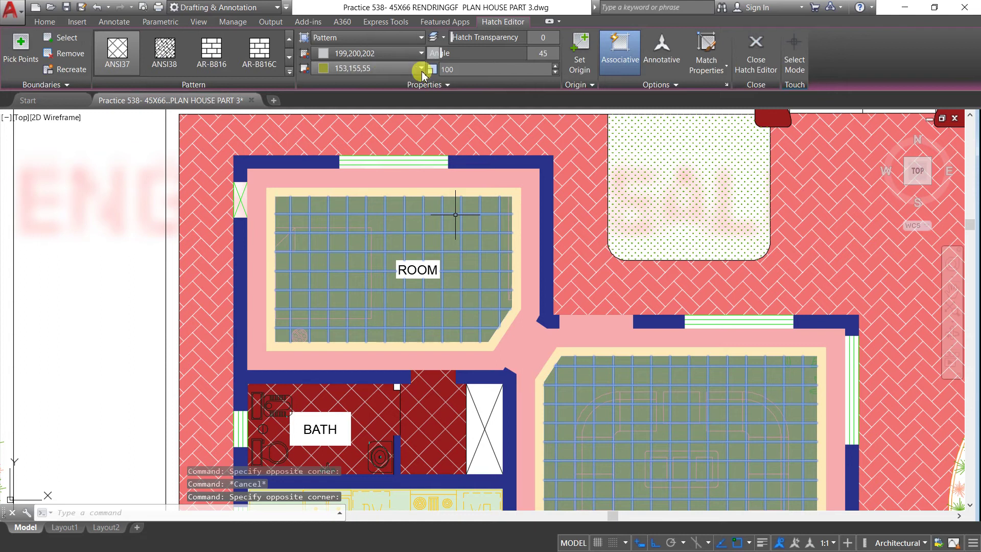
pyautogui.click(420, 68)
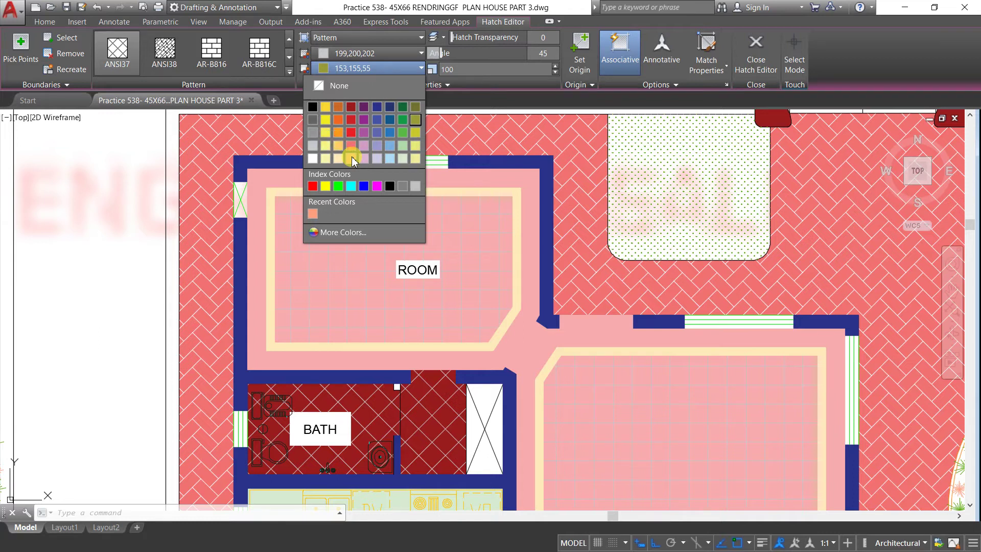
pyautogui.click(352, 159)
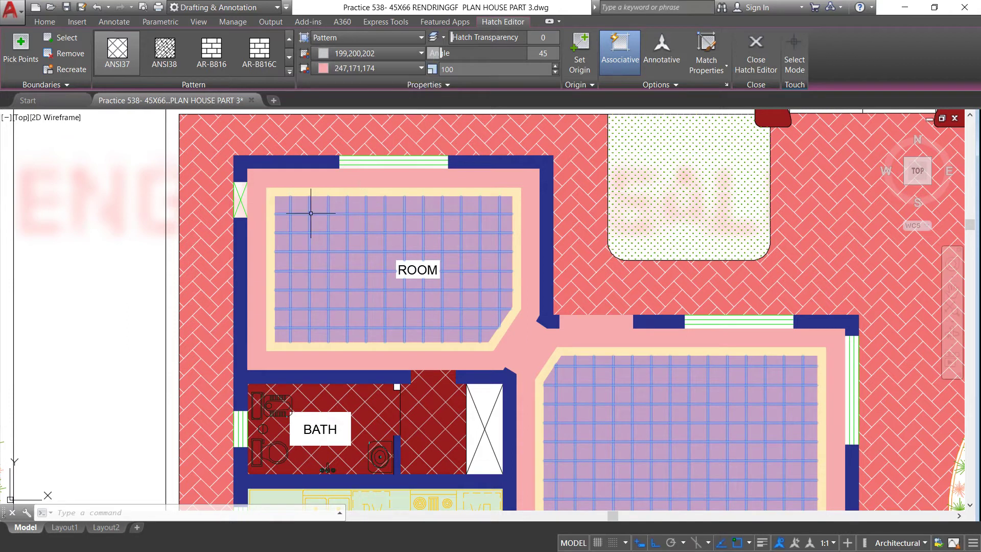
pyautogui.scroll(4, 311, 213)
pyautogui.press('Escape')
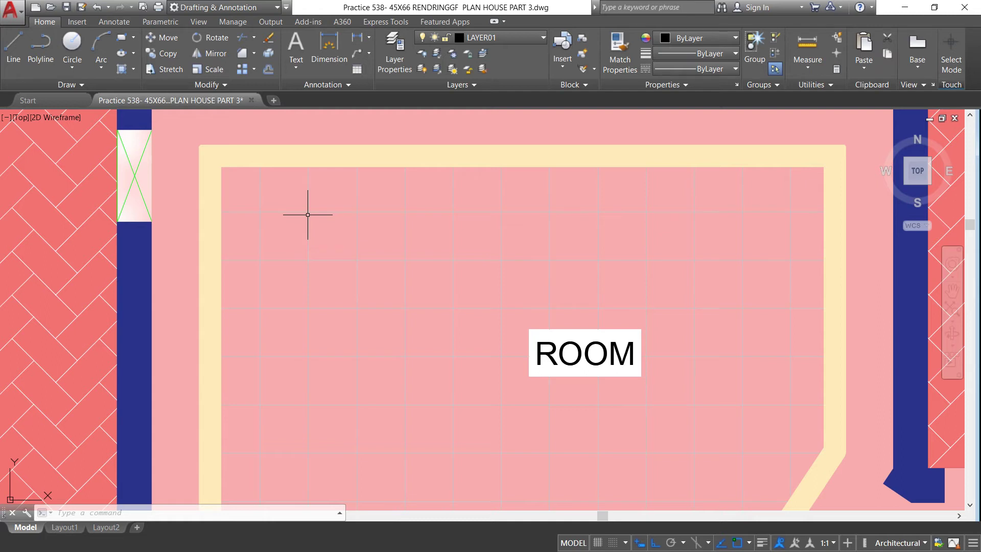
pyautogui.scroll(-3, 307, 214)
pyautogui.scroll(-2, 337, 177)
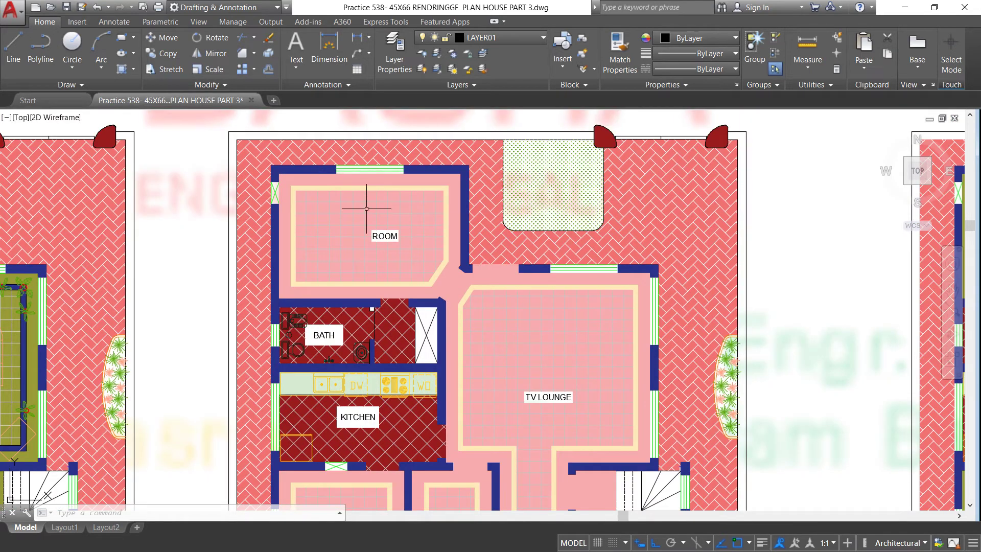
pyautogui.scroll(2, 422, 309)
pyautogui.scroll(2, 434, 271)
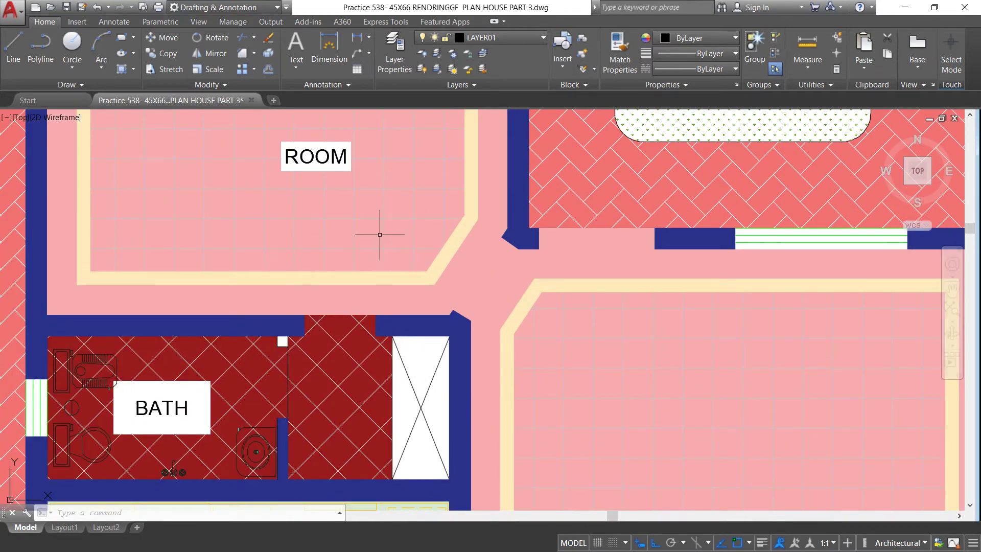
pyautogui.scroll(-2, 371, 233)
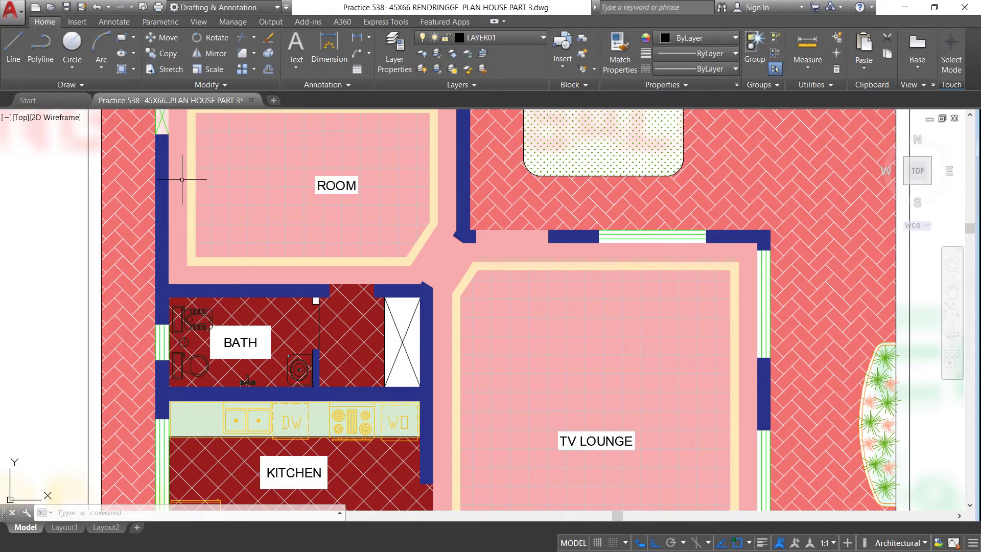
pyautogui.scroll(2, 182, 179)
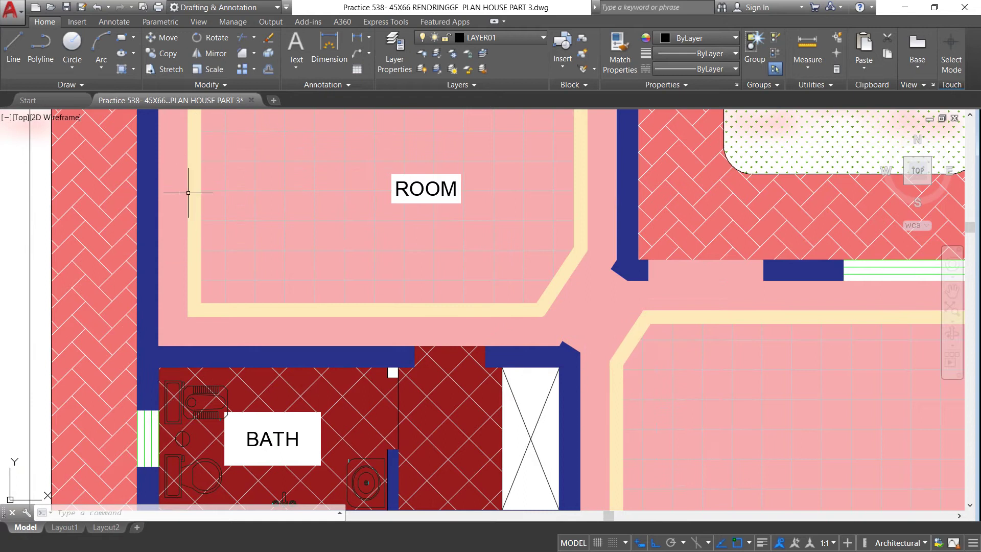
pyautogui.scroll(-2, 237, 196)
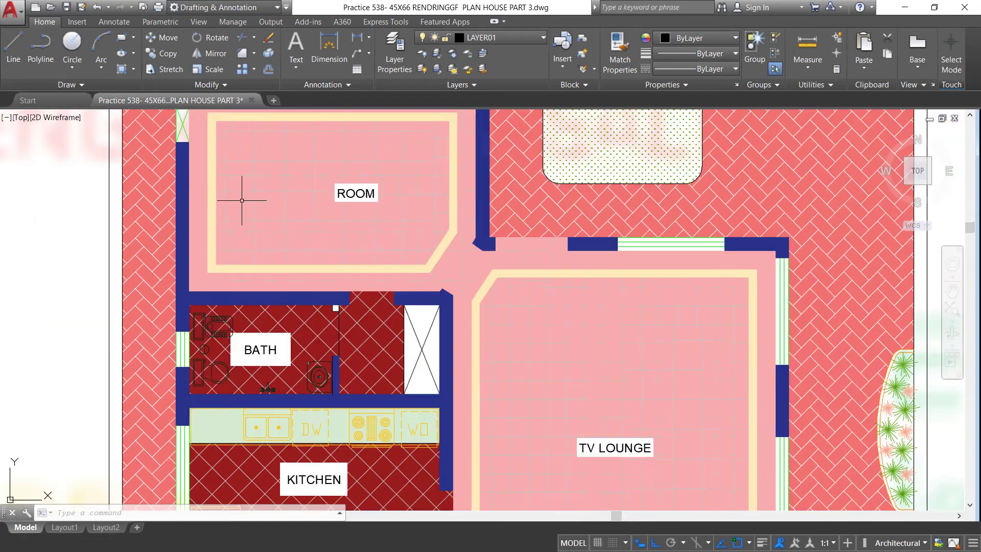
pyautogui.scroll(-2, 250, 193)
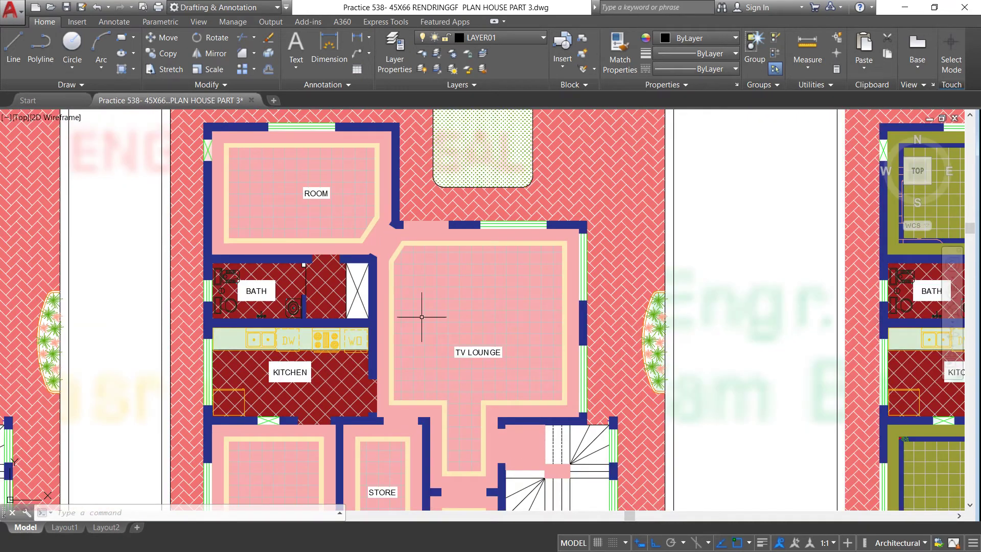
pyautogui.scroll(2, 404, 443)
pyautogui.scroll(-2, 400, 307)
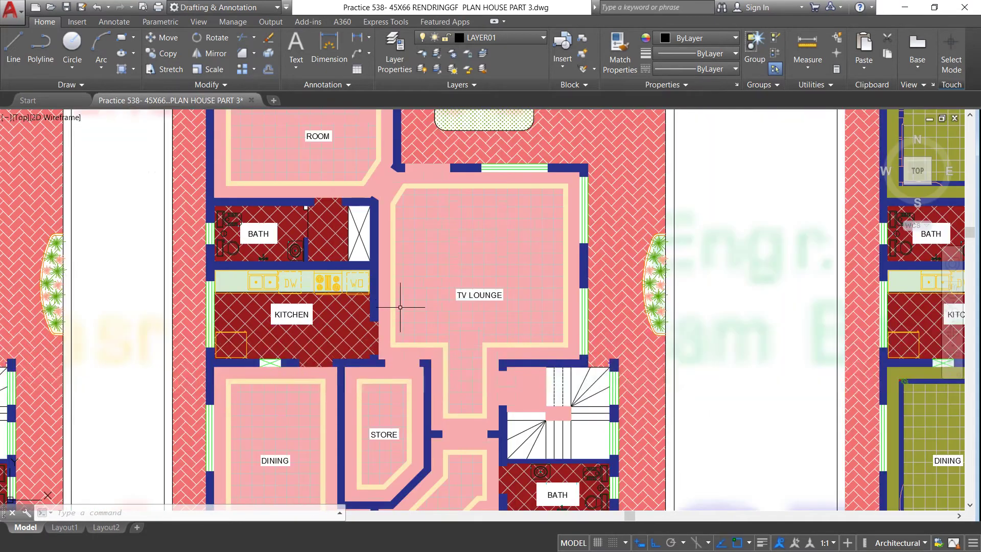
pyautogui.scroll(4, 417, 311)
pyautogui.scroll(-2, 370, 259)
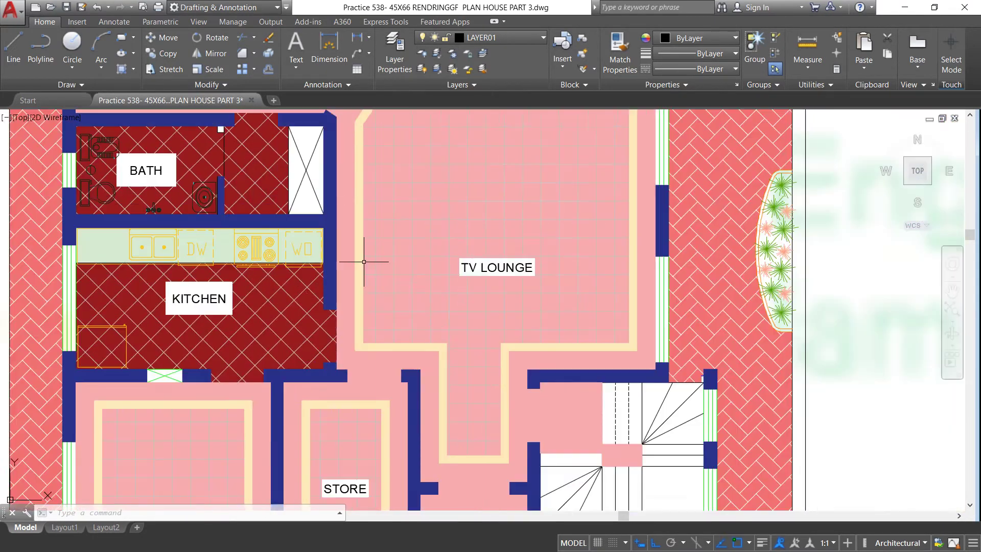
pyautogui.scroll(-2, 371, 271)
pyautogui.scroll(2, 426, 335)
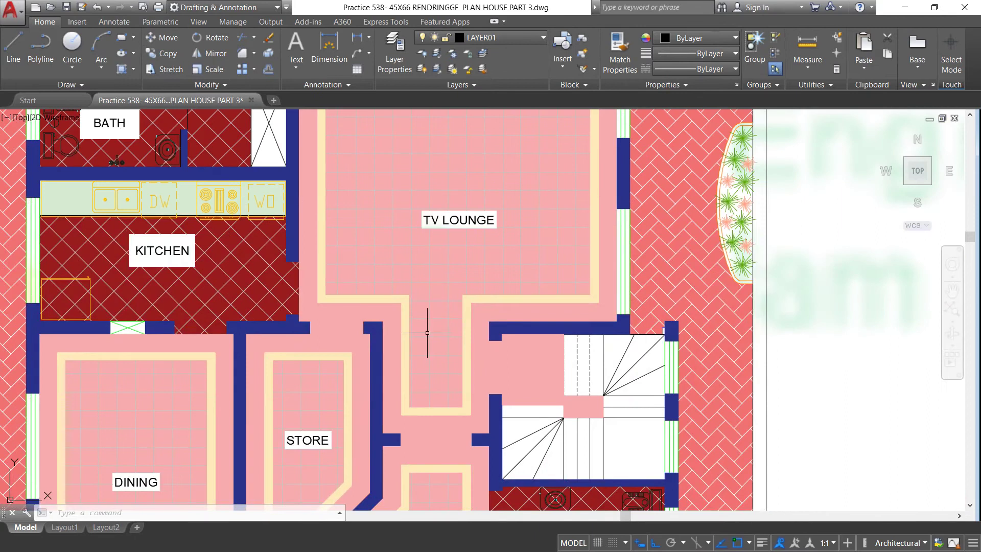
pyautogui.scroll(2, 428, 333)
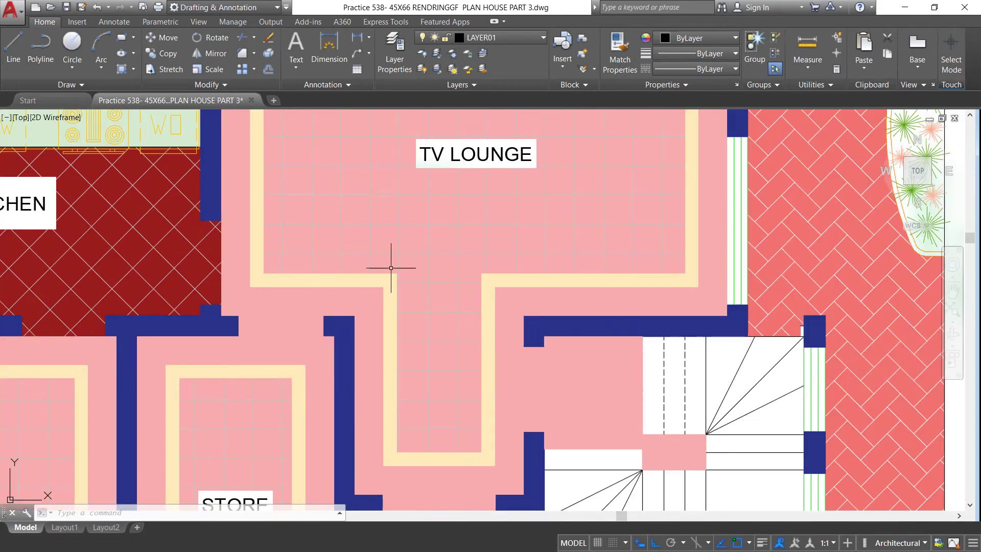
pyautogui.scroll(2, 338, 272)
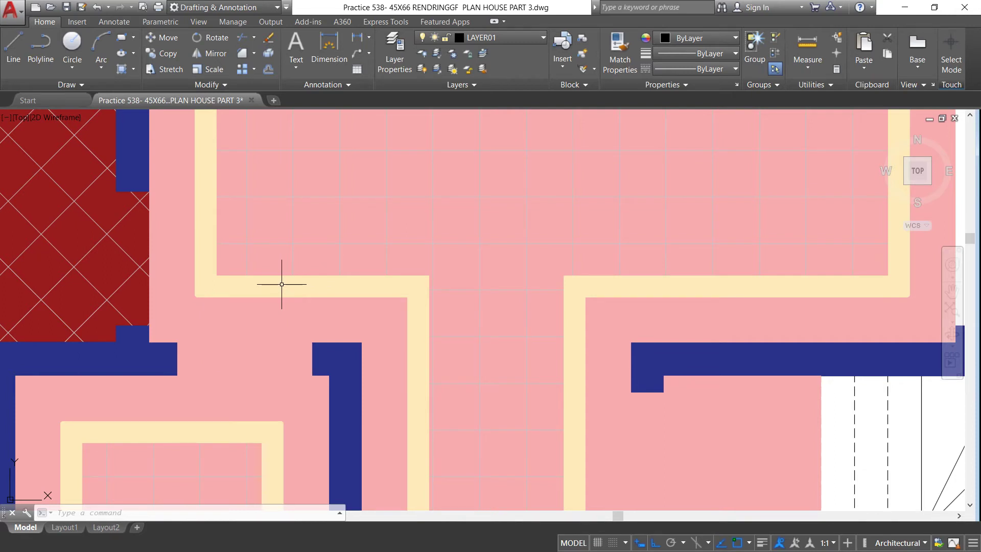
pyautogui.scroll(-2, 283, 249)
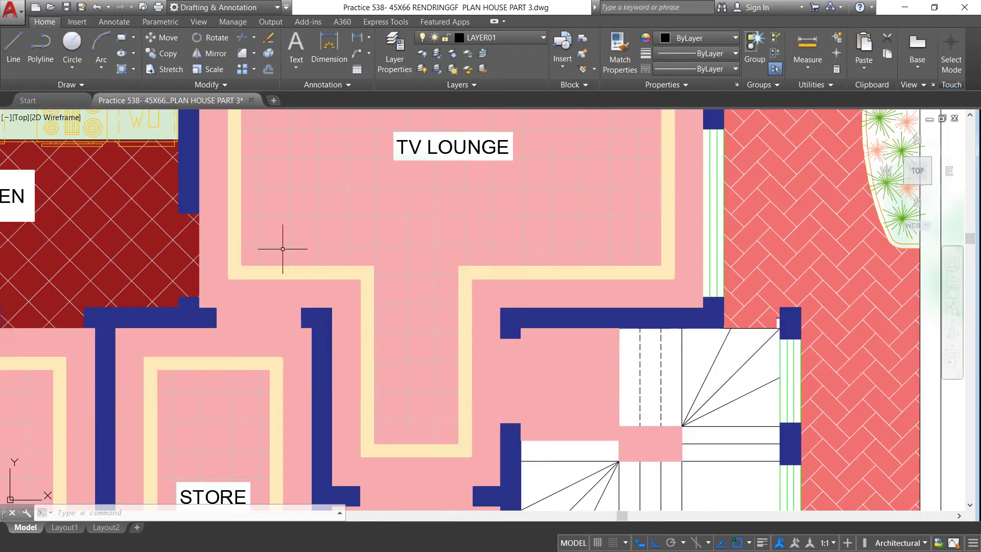
pyautogui.scroll(-2, 299, 255)
pyautogui.scroll(-2, 319, 255)
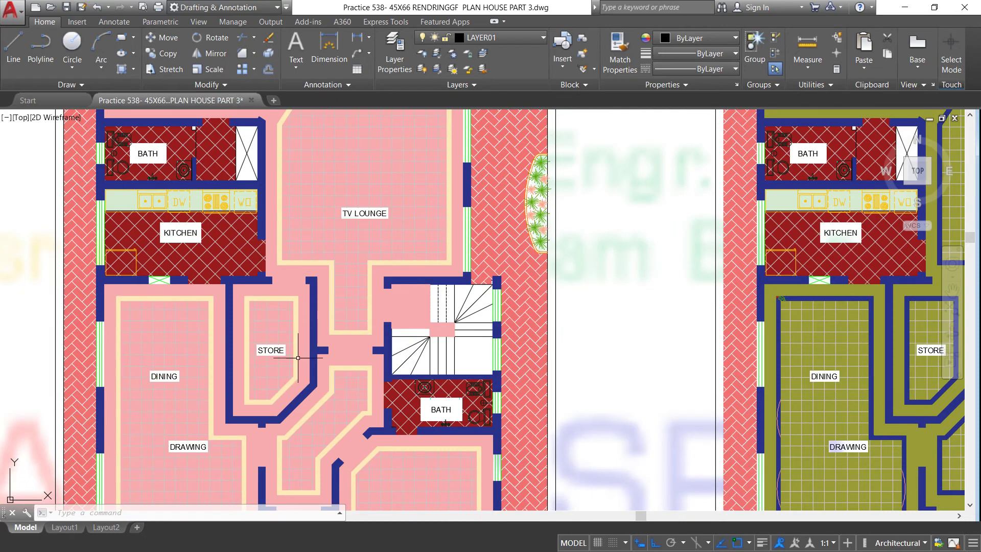
pyautogui.scroll(2, 276, 391)
pyautogui.scroll(-2, 358, 238)
pyautogui.scroll(-2, 358, 225)
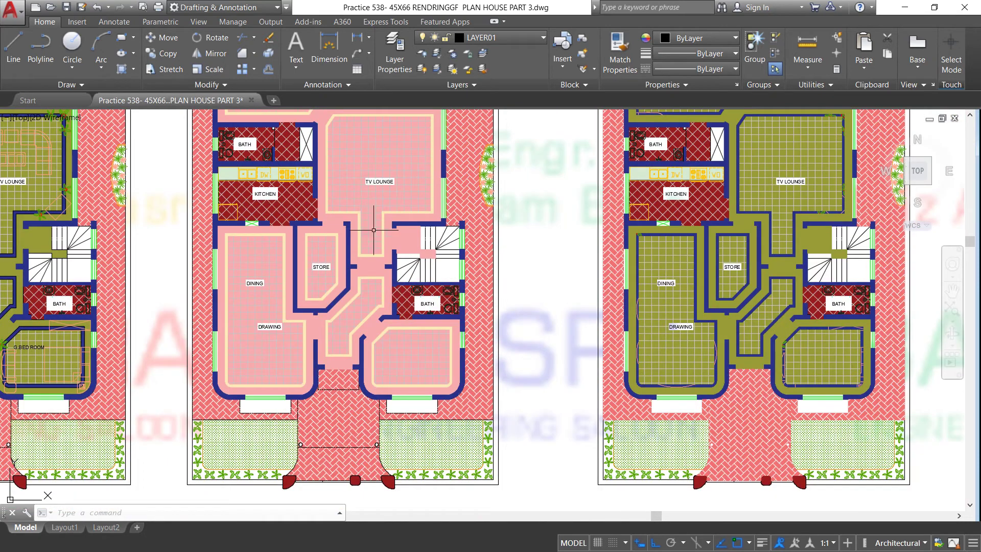
pyautogui.scroll(-2, 451, 231)
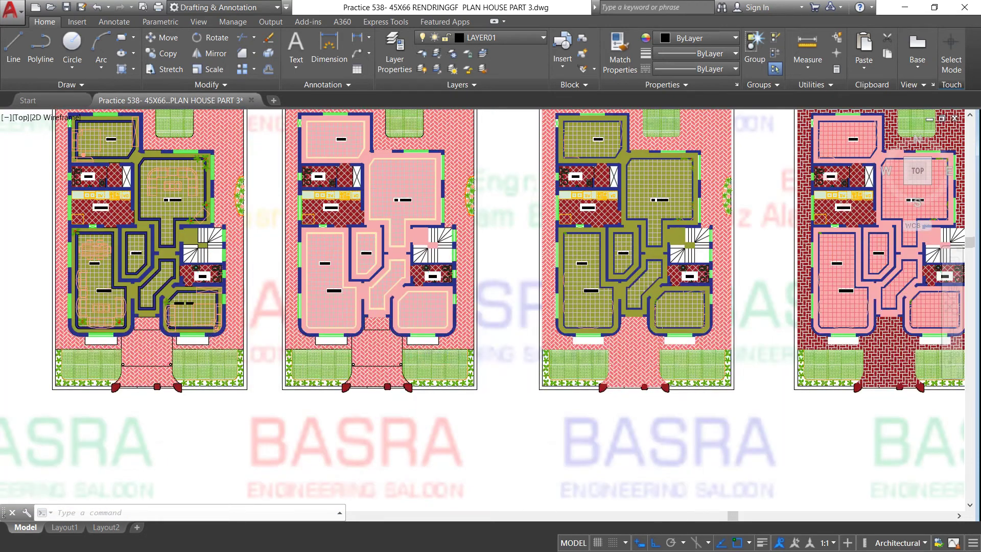
pyautogui.scroll(-2, 433, 195)
pyautogui.scroll(4, 234, 160)
# Recolour the blue room-border hatch to cream 254,234,185.
pyautogui.scroll(2, 234, 162)
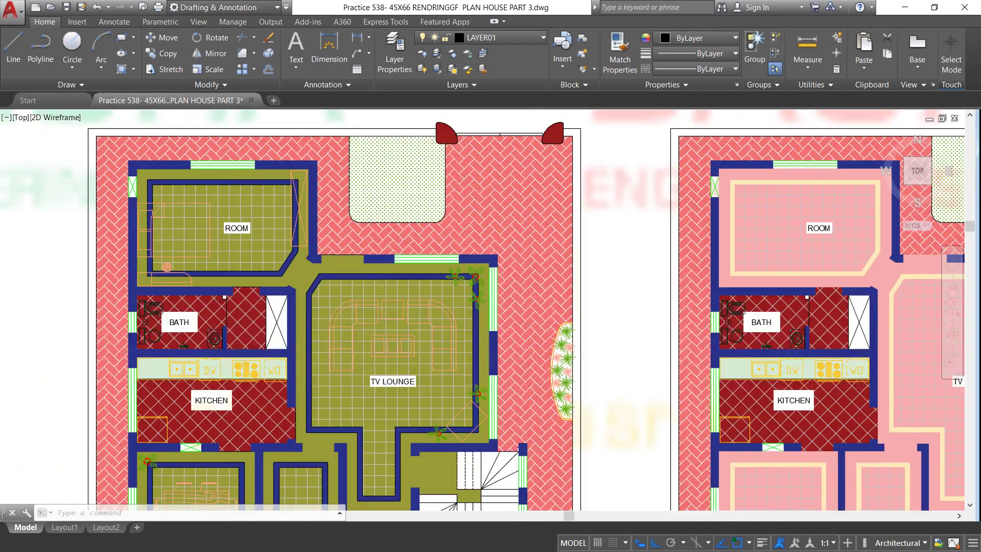
pyautogui.scroll(4, 242, 170)
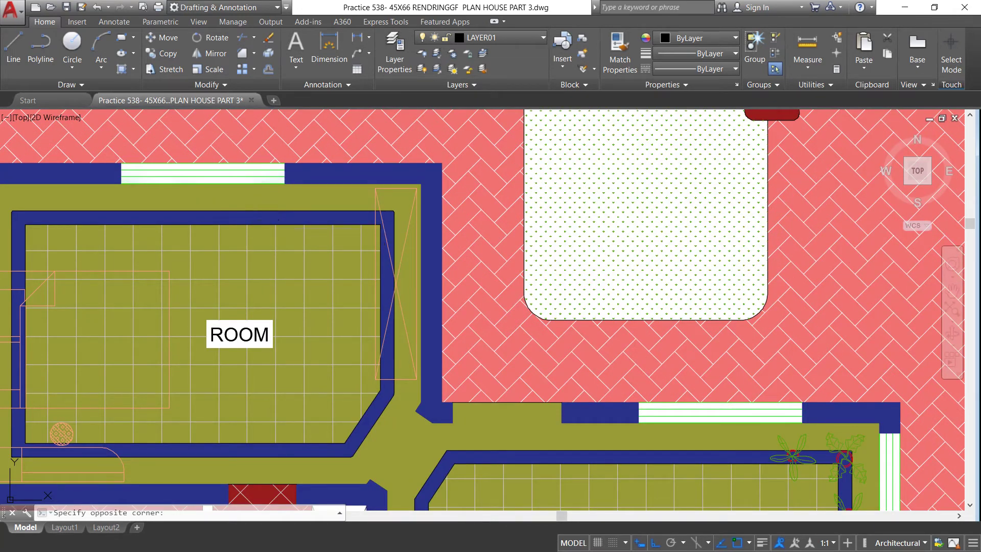
pyautogui.click(258, 207)
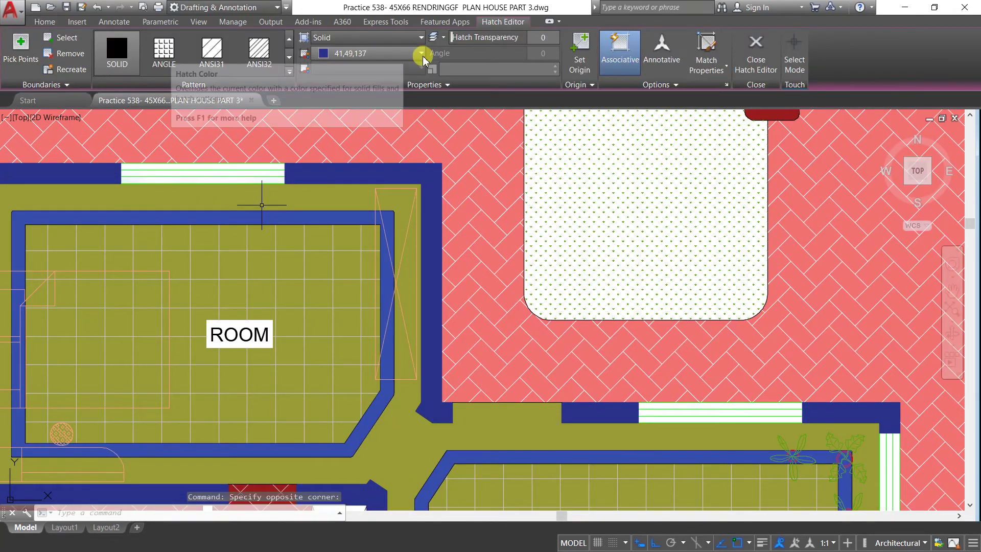
pyautogui.click(421, 54)
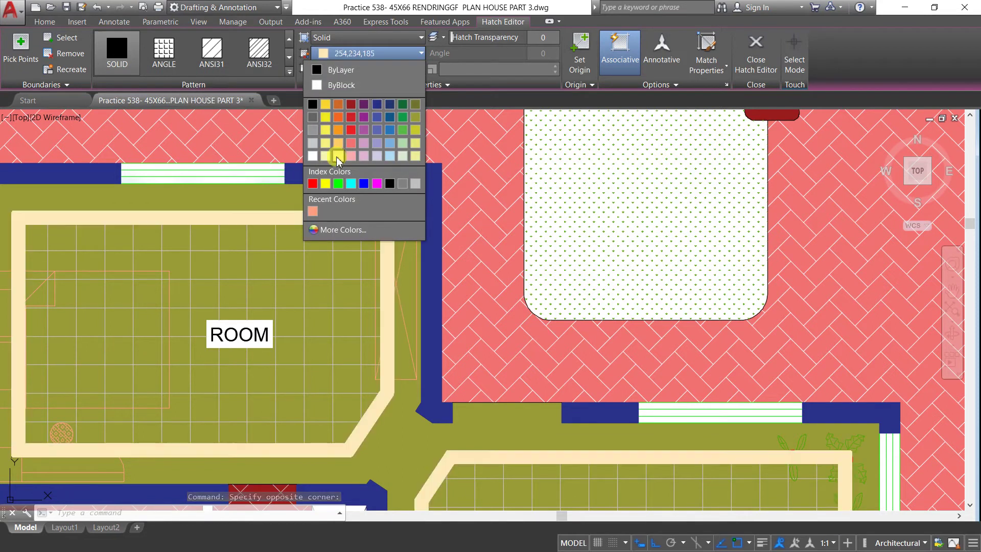
pyautogui.press('Escape')
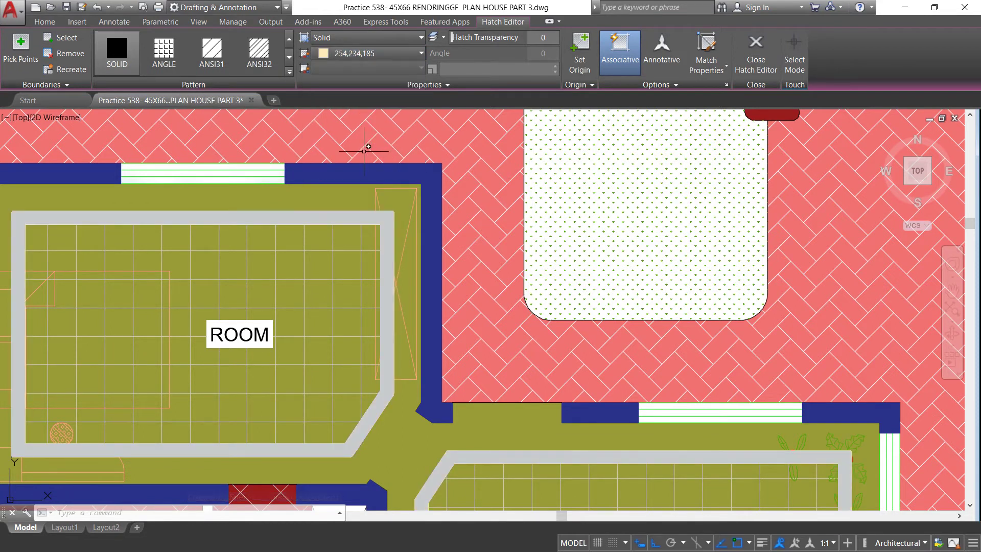
# Select the olive 153,155,55 corridor hatch for recolouring.
pyautogui.click(342, 200)
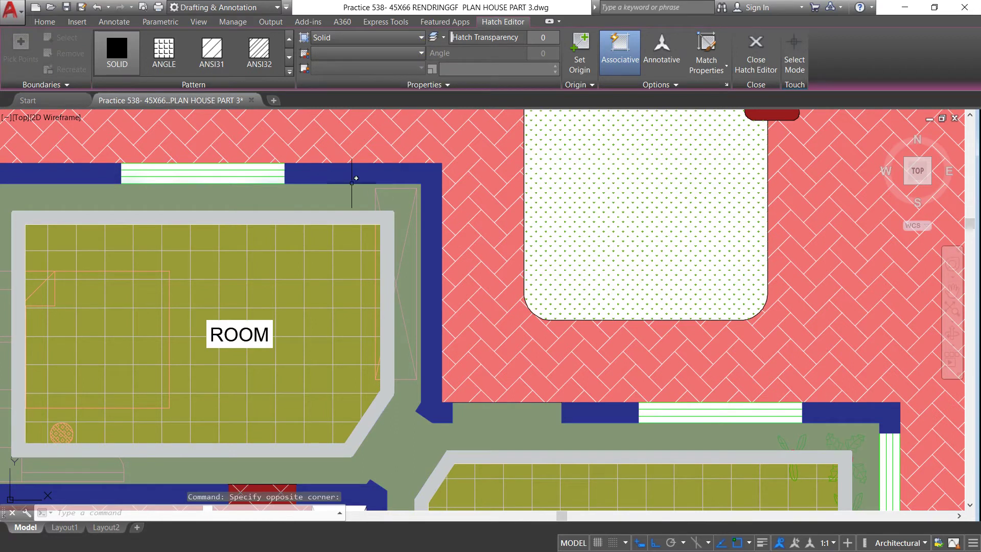
pyautogui.press('Escape')
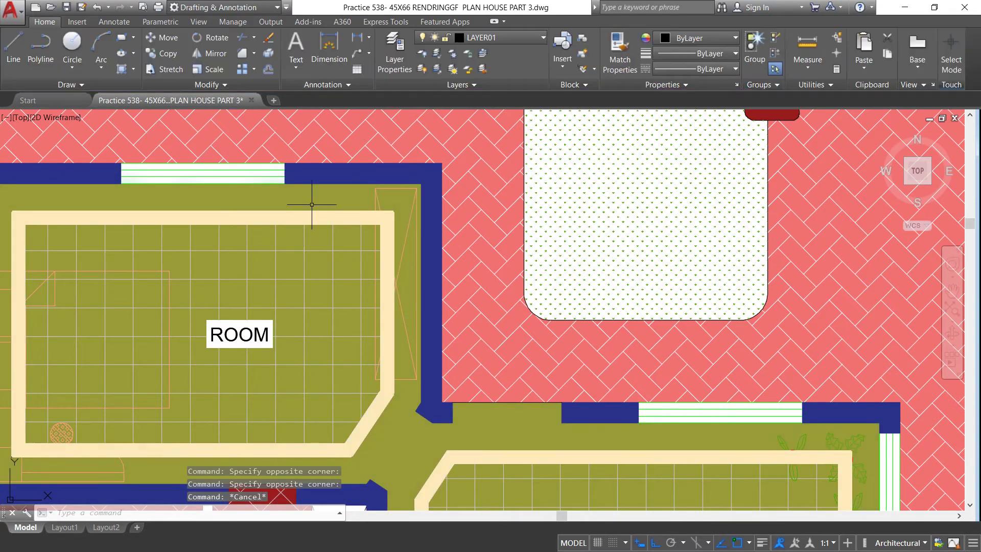
pyautogui.click(317, 198)
# Change the olive corridor hatch colour to dark red 153,27,30.
pyautogui.click(421, 53)
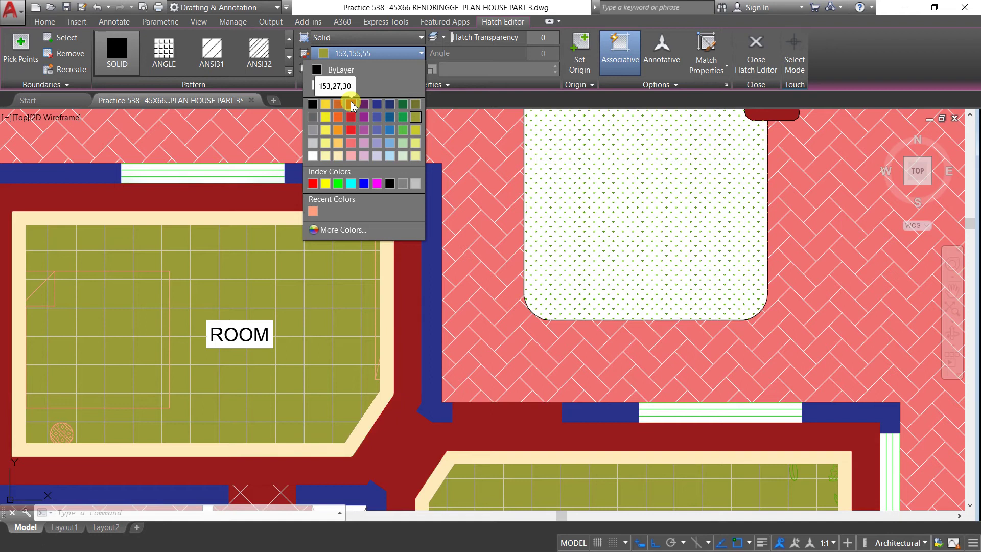
pyautogui.click(352, 105)
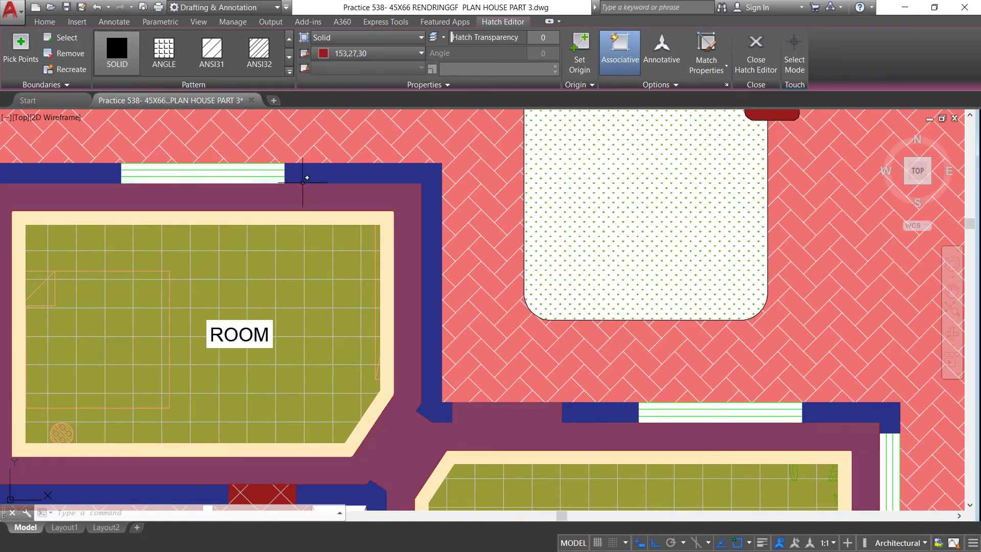
pyautogui.press('Escape')
# Give the ROOM and TV LOUNGE floor tile hatch a dark red 153,27,30 background.
pyautogui.scroll(-4, 424, 159)
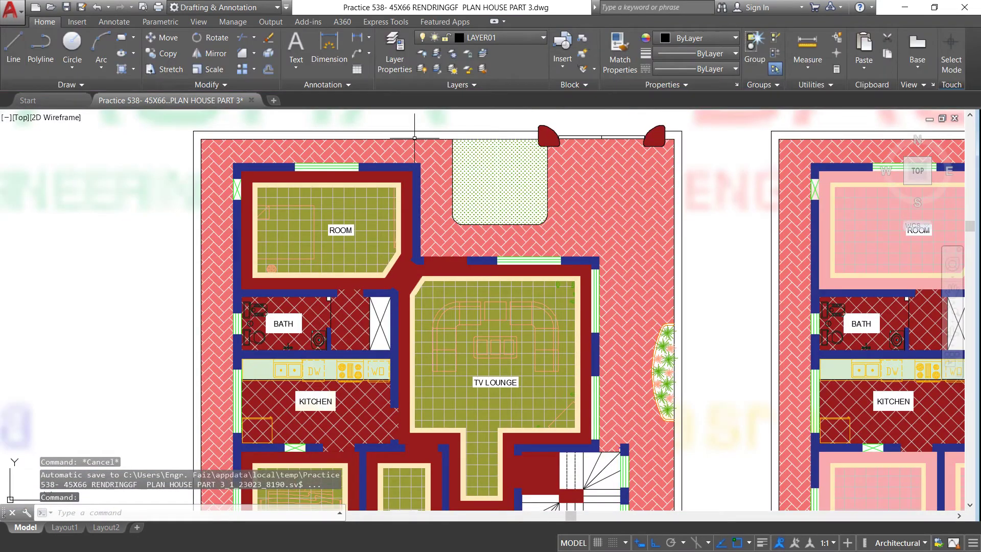
pyautogui.click(385, 249)
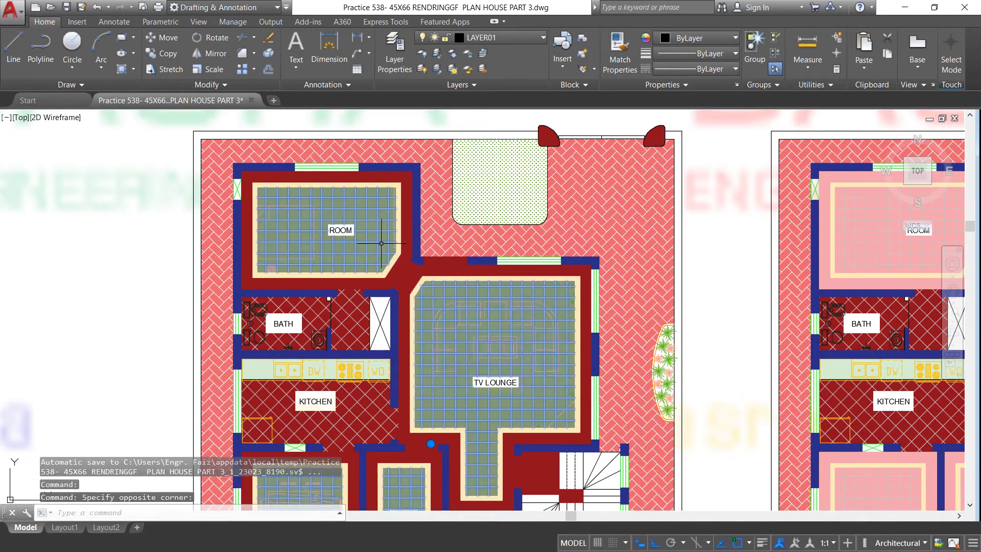
pyautogui.click(421, 67)
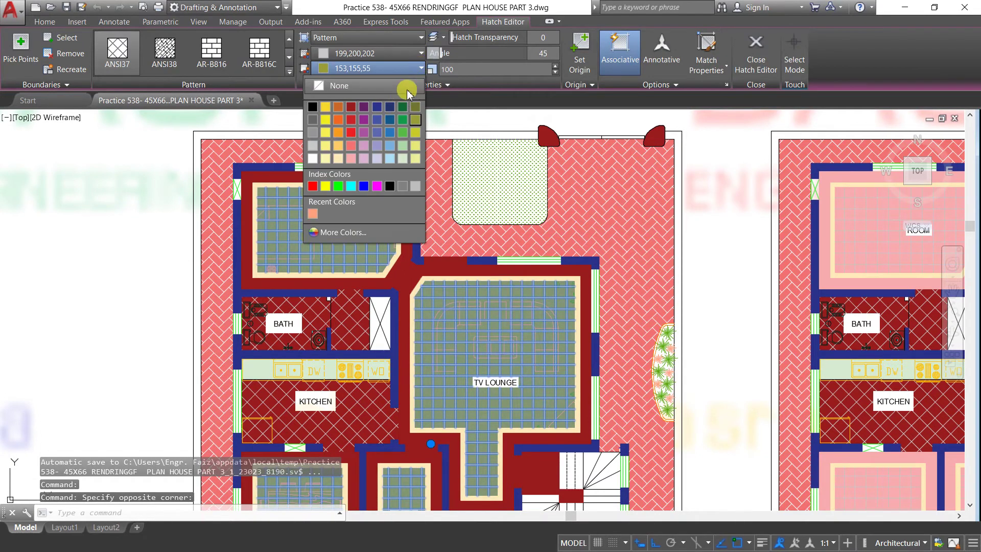
pyautogui.click(351, 107)
pyautogui.press('Escape')
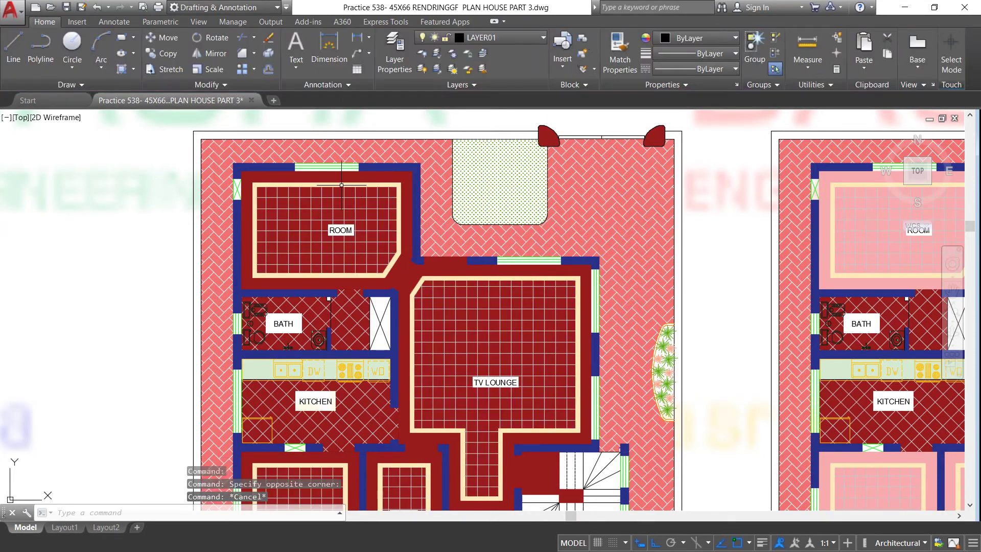
pyautogui.scroll(2, 323, 232)
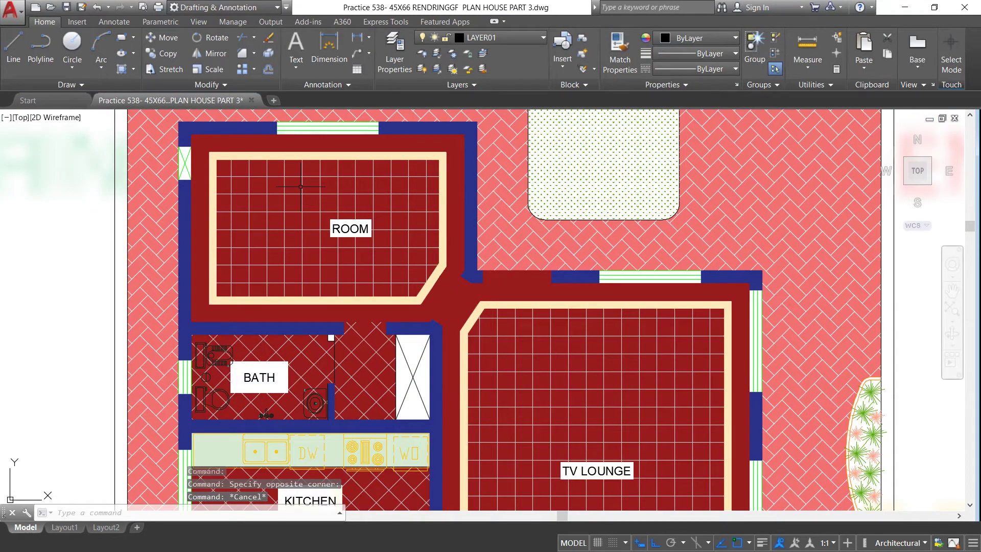
pyautogui.scroll(-3, 322, 172)
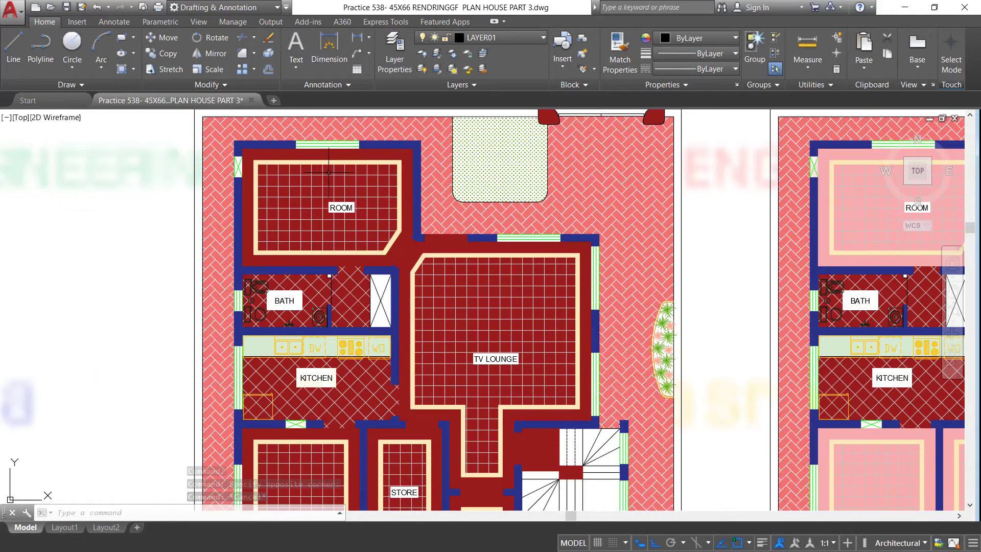
pyautogui.scroll(3, 355, 383)
pyautogui.click(365, 376)
pyautogui.click(353, 230)
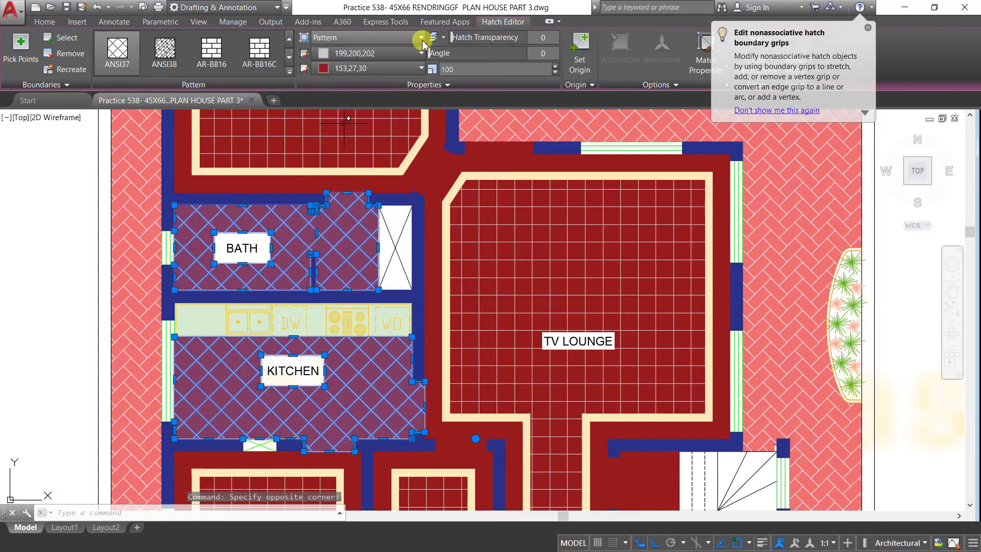
pyautogui.click(418, 68)
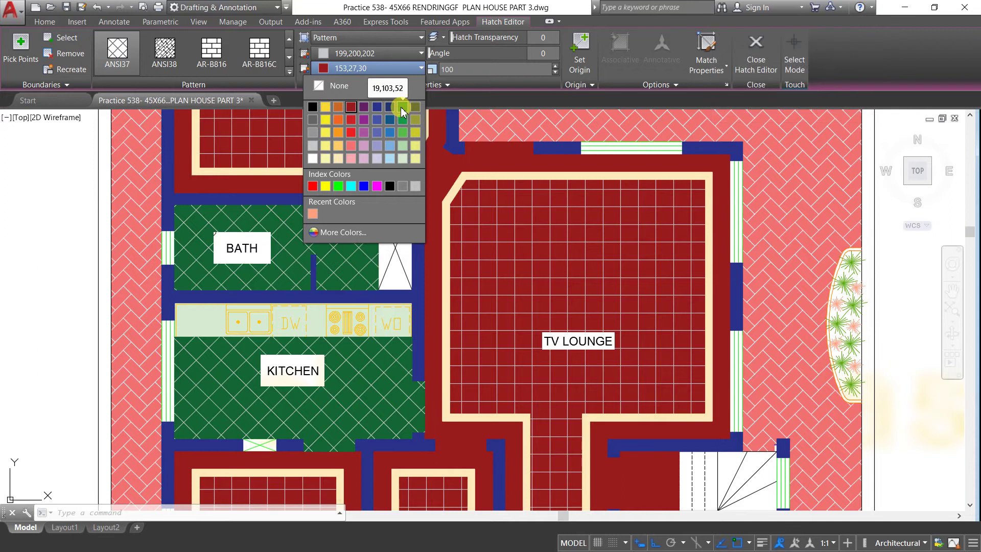
pyautogui.click(402, 107)
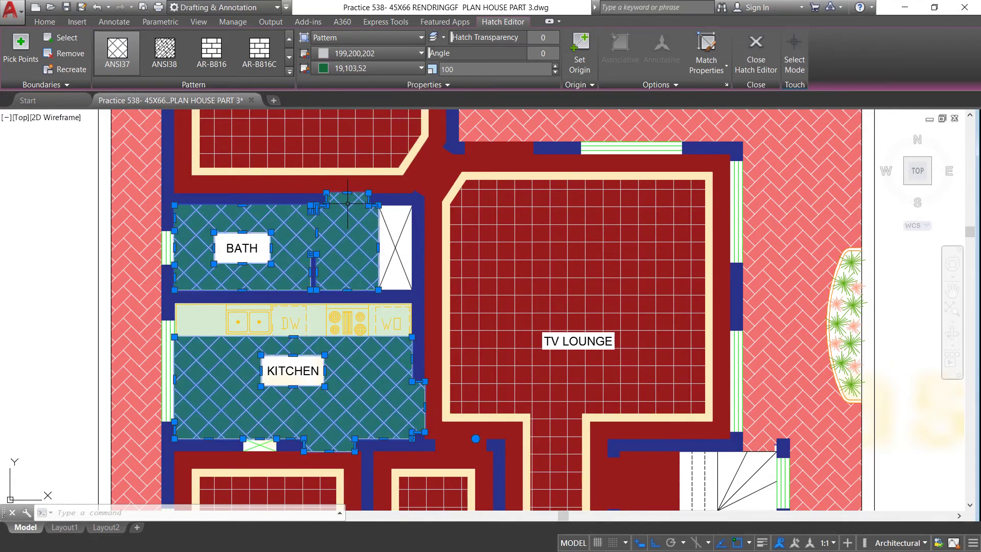
pyautogui.press('Escape')
pyautogui.scroll(-4, 347, 203)
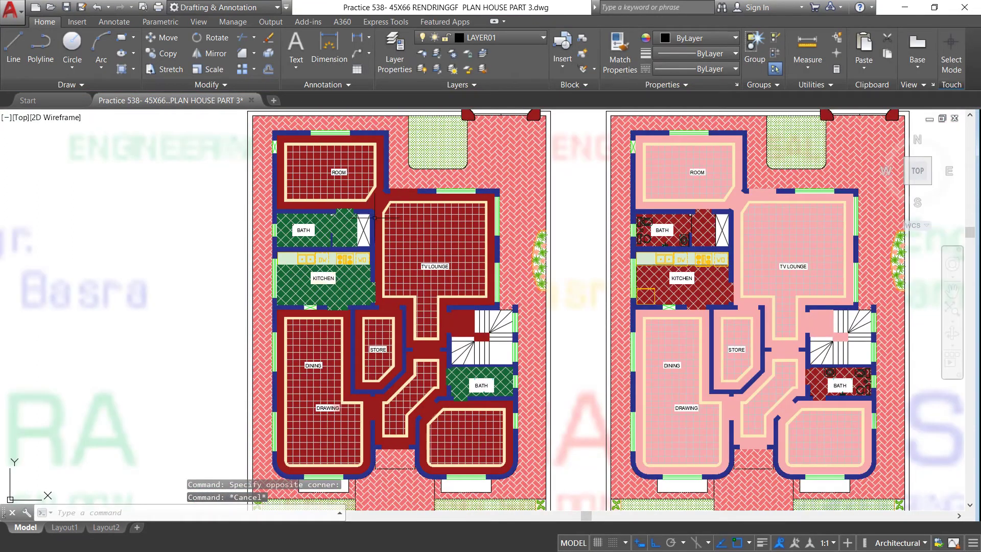
pyautogui.scroll(-2, 434, 216)
pyautogui.scroll(2, 332, 264)
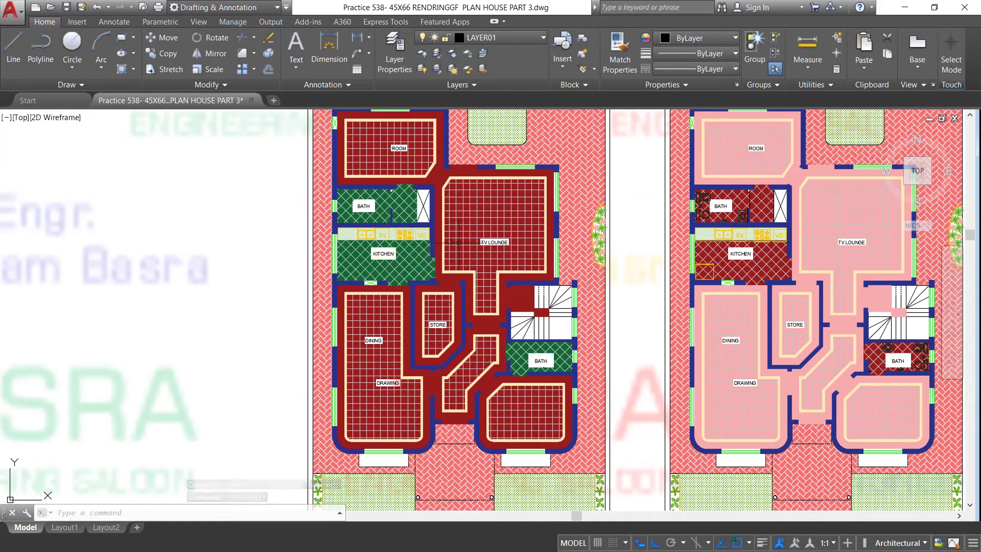
pyautogui.scroll(2, 472, 263)
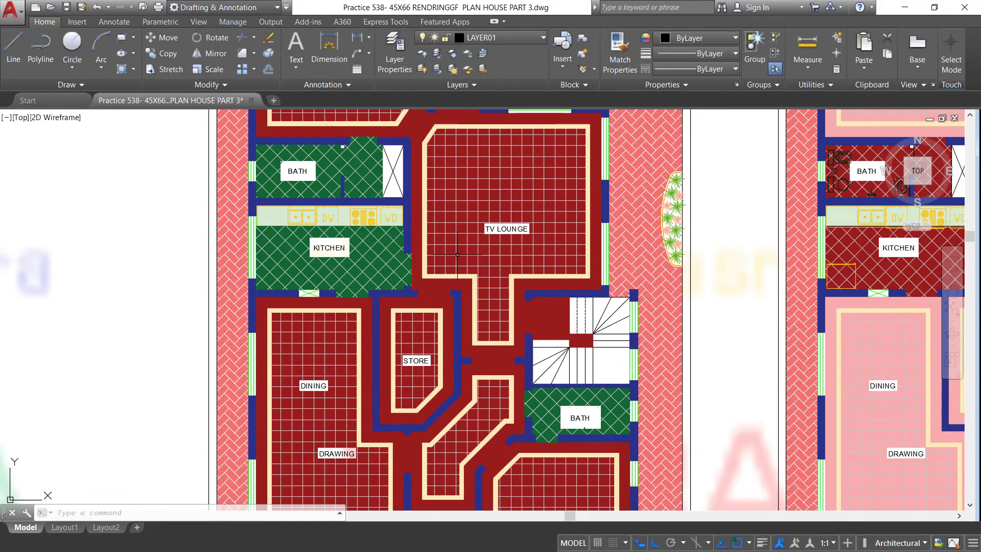
pyautogui.scroll(-2, 457, 254)
pyautogui.scroll(-3, 457, 254)
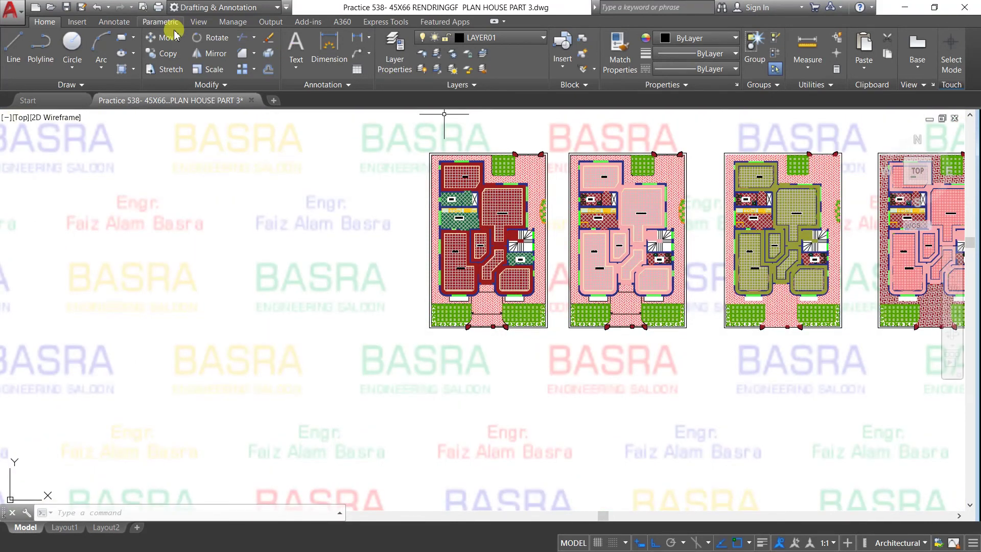
# Copy the entire dark-red plan twice, placing both copies to its left.
pyautogui.click(164, 53)
pyautogui.click(402, 134)
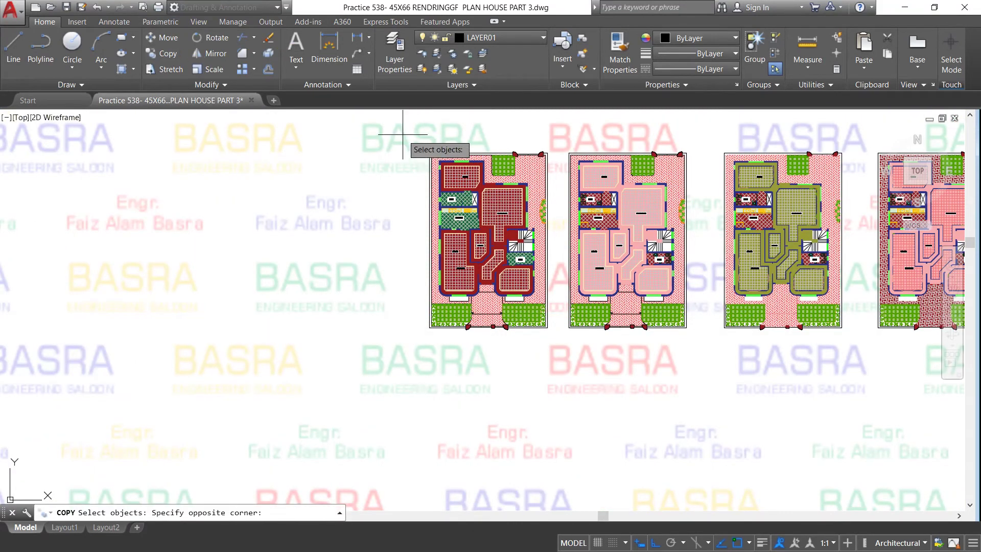
pyautogui.click(557, 378)
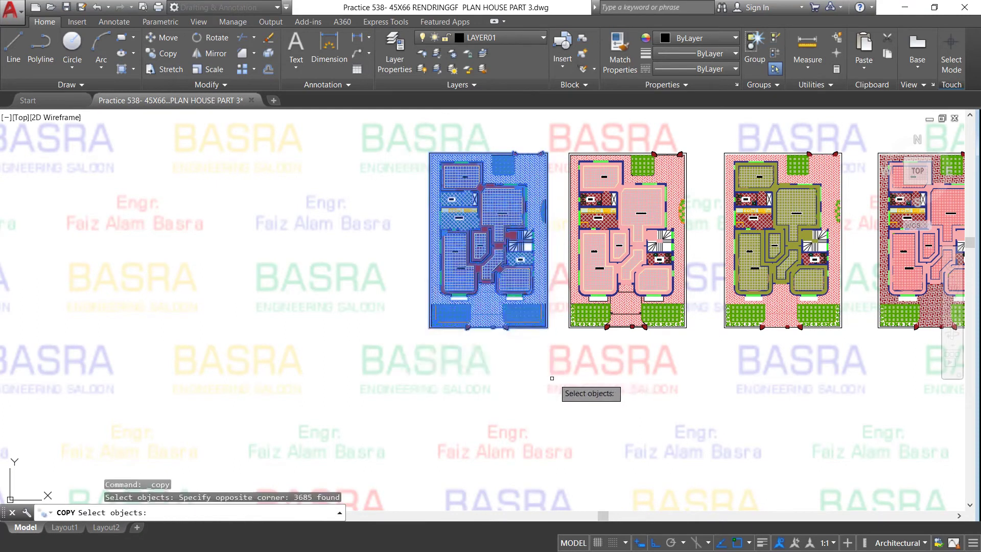
pyautogui.press('Return')
pyautogui.click(522, 368)
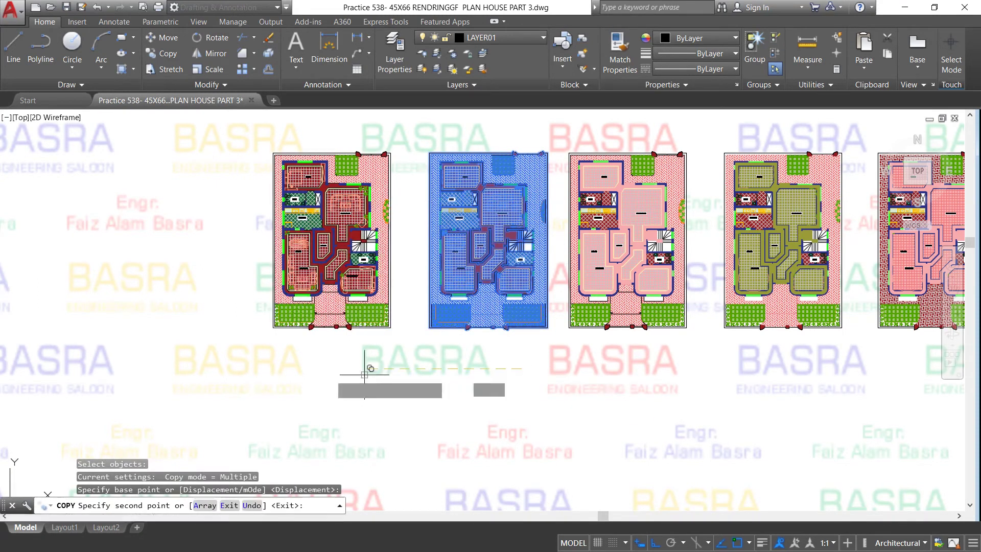
pyautogui.click(365, 374)
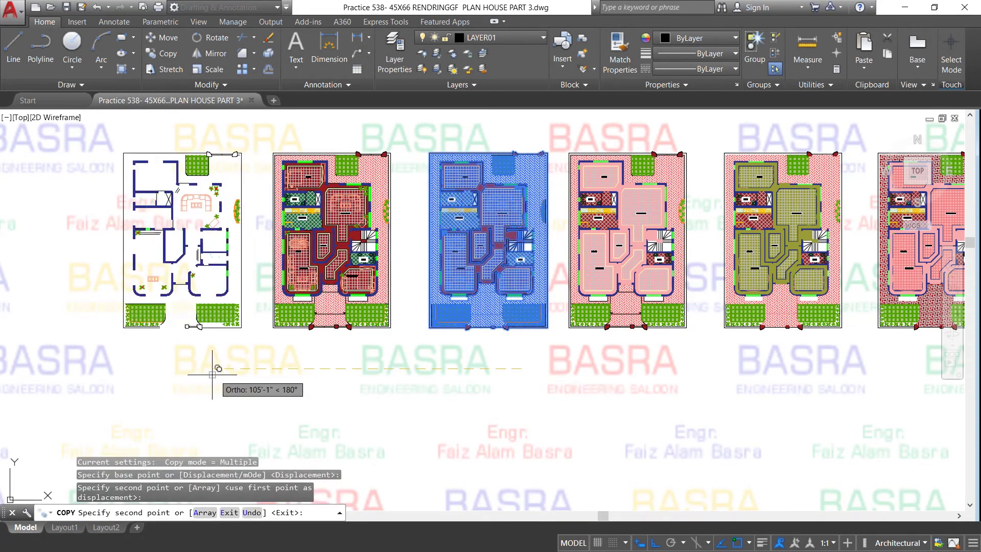
pyautogui.click(237, 352)
pyautogui.press('Escape')
# Set one copy's bath and kitchen tile hatch background to cream 254,234,185.
pyautogui.scroll(2, 309, 208)
pyautogui.scroll(3, 309, 208)
pyautogui.scroll(2, 309, 209)
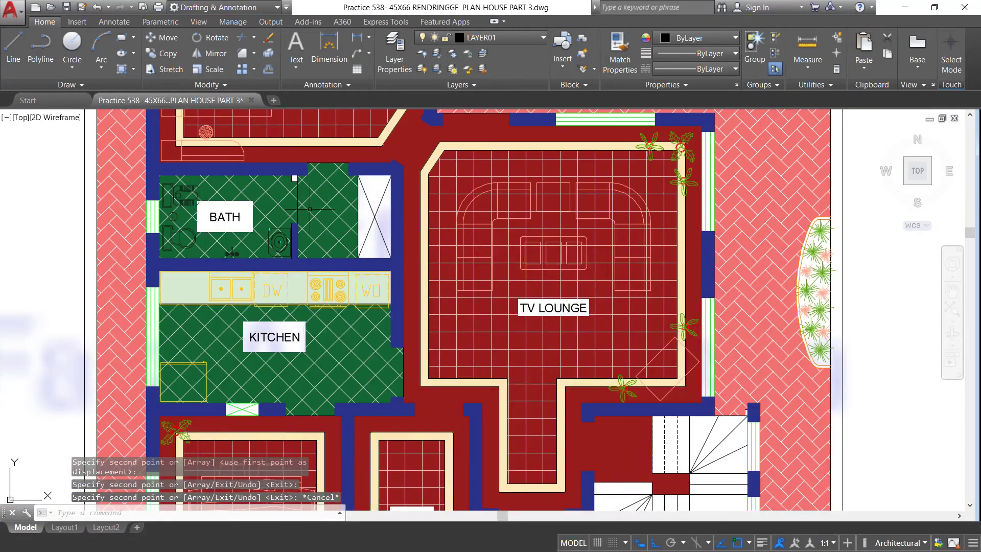
pyautogui.moveTo(379, 379); pyautogui.dragTo(324, 204)
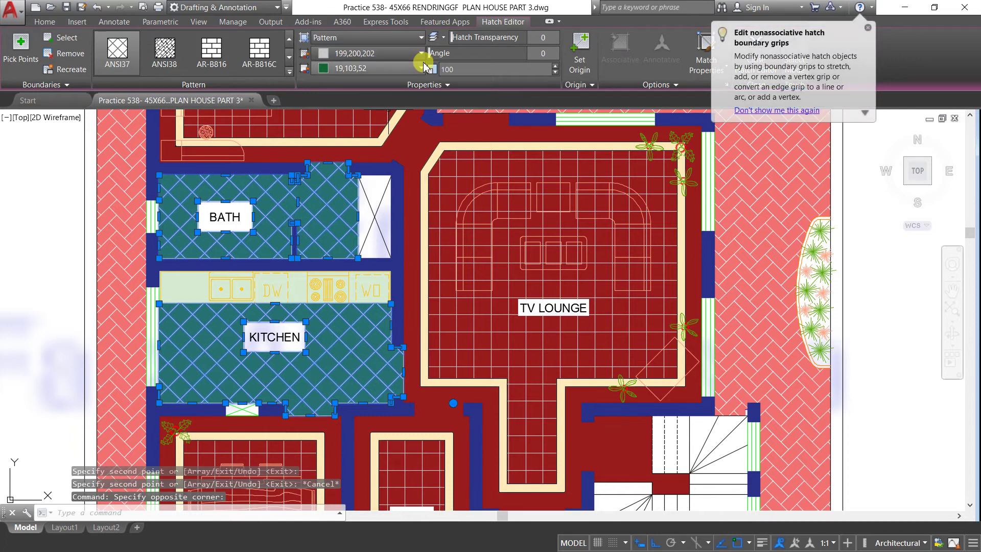
pyautogui.click(421, 68)
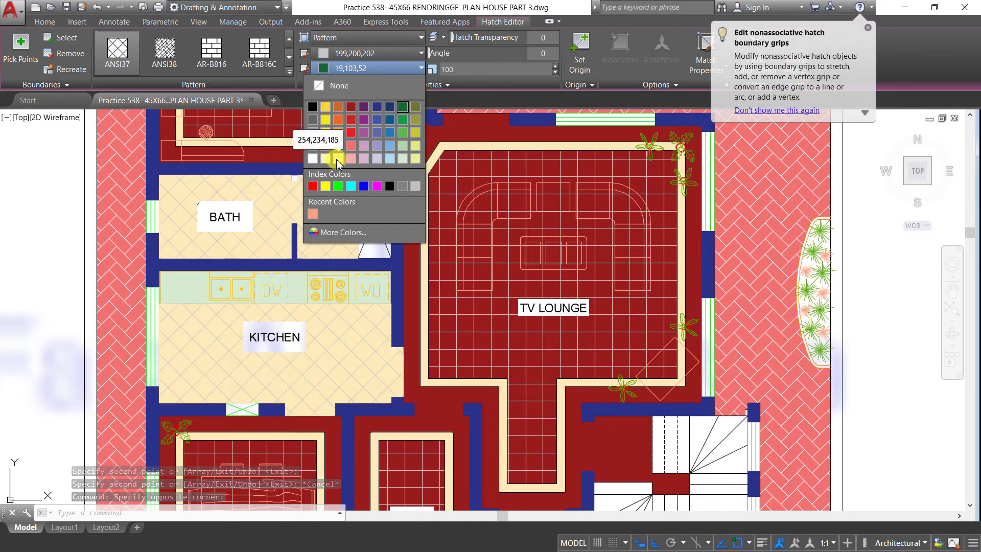
pyautogui.click(337, 158)
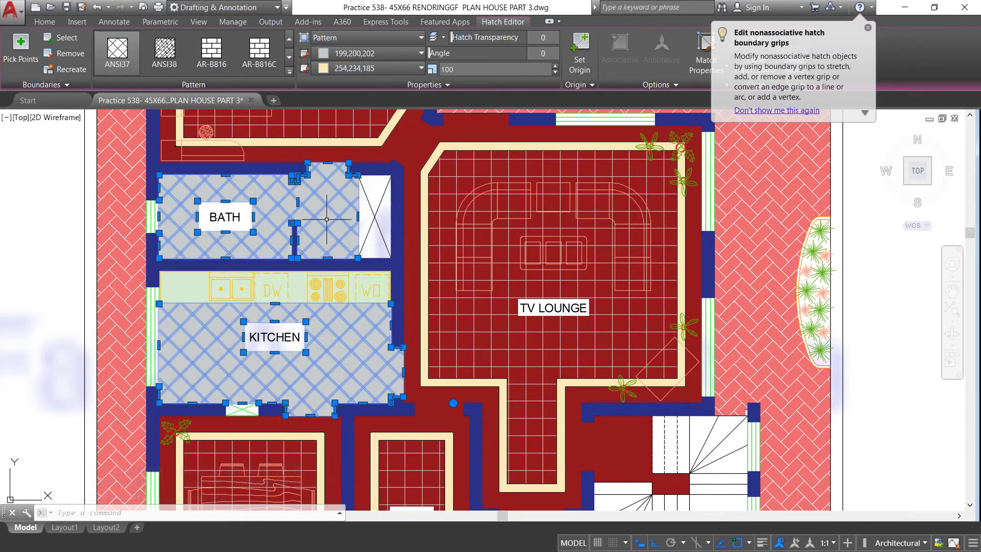
pyautogui.press('Escape')
pyautogui.scroll(-4, 219, 193)
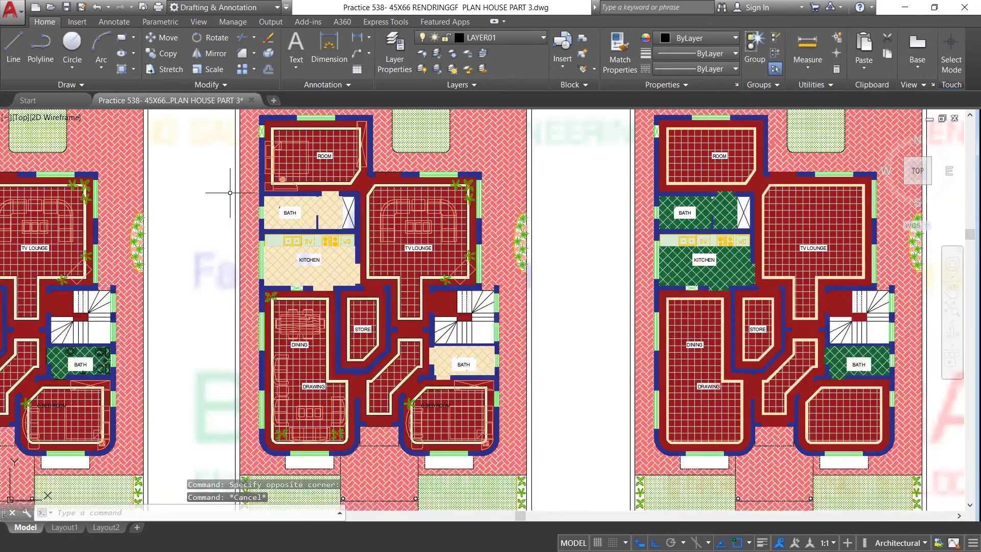
pyautogui.scroll(3, 240, 181)
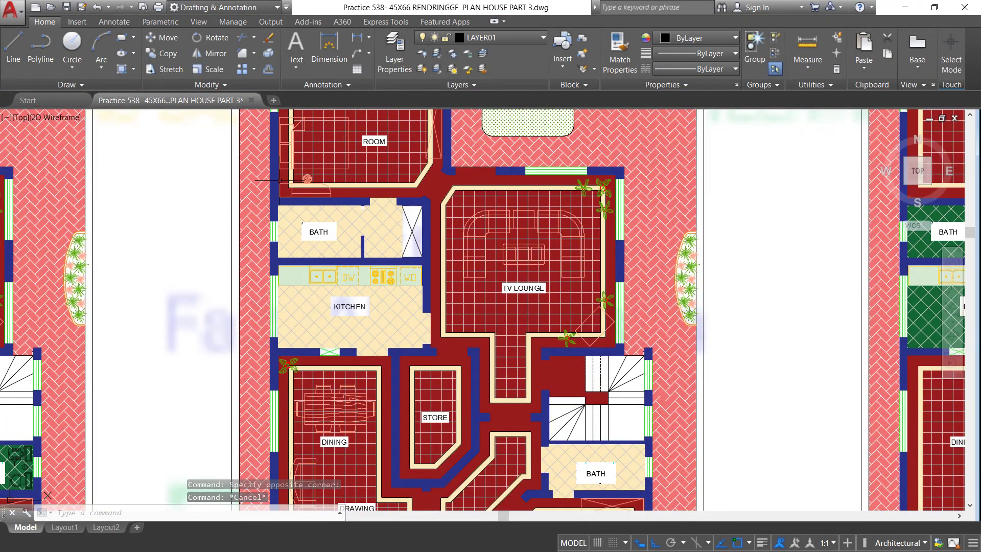
pyautogui.scroll(-2, 403, 191)
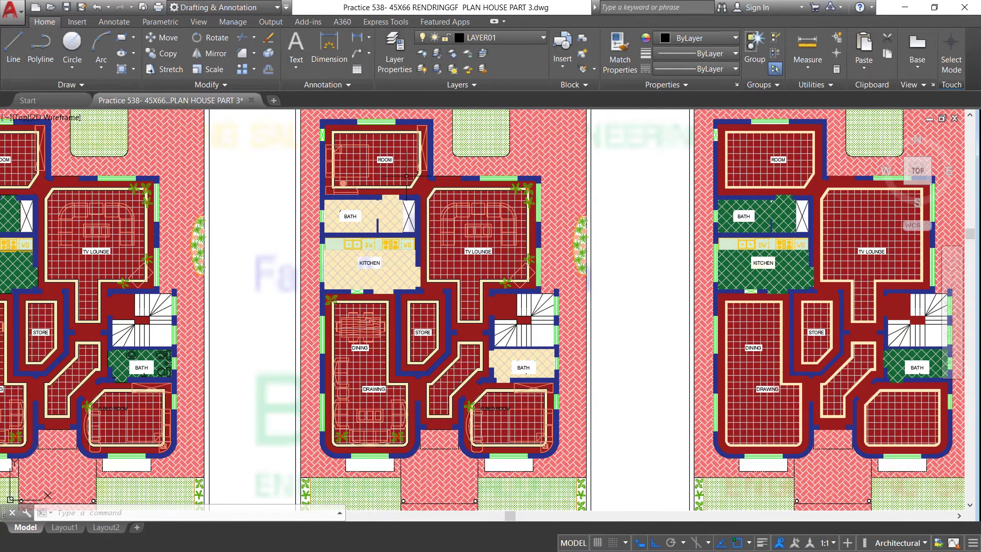
pyautogui.scroll(2, 389, 183)
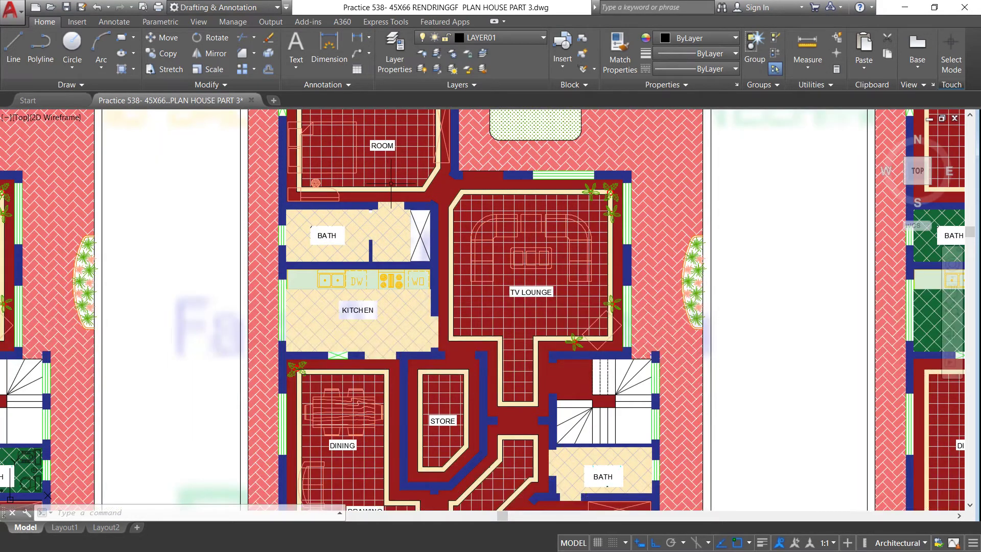
pyautogui.scroll(-2, 425, 176)
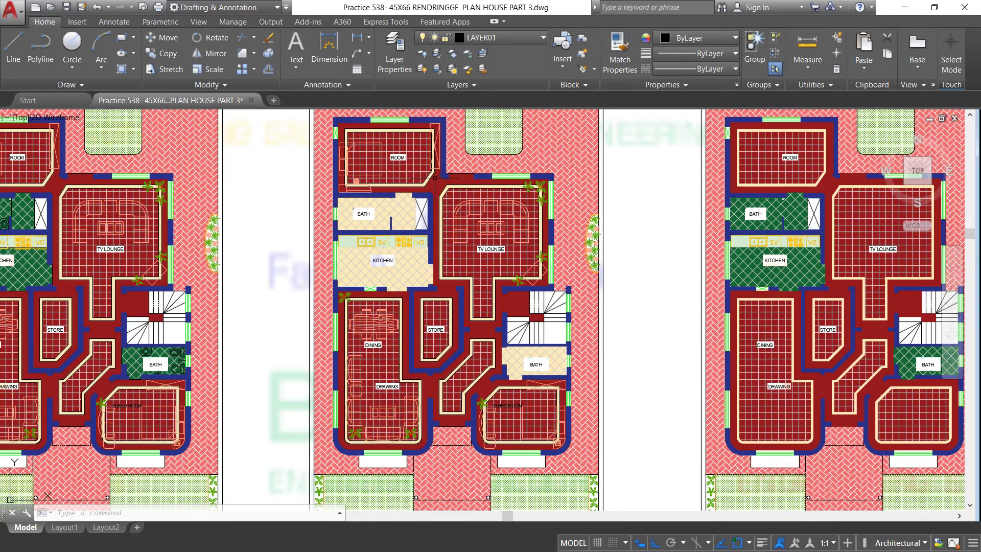
pyautogui.scroll(-2, 523, 178)
# Recolour the dark-red corridor floor hatch to light green 175,217,170.
pyautogui.scroll(3, 434, 171)
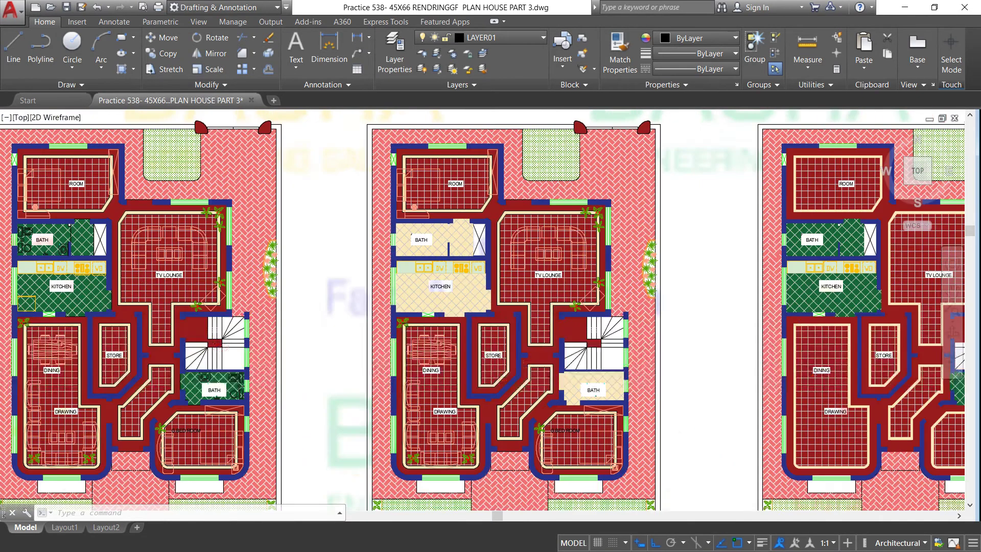
pyautogui.scroll(1, 434, 170)
pyautogui.scroll(2, 481, 215)
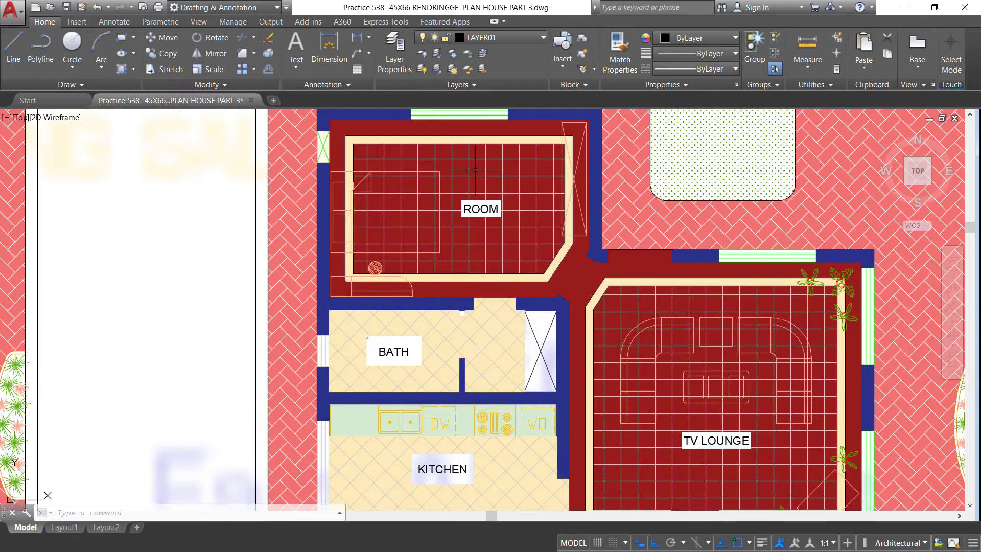
pyautogui.scroll(-1, 475, 169)
pyautogui.scroll(-2, 480, 169)
pyautogui.scroll(-1, 487, 168)
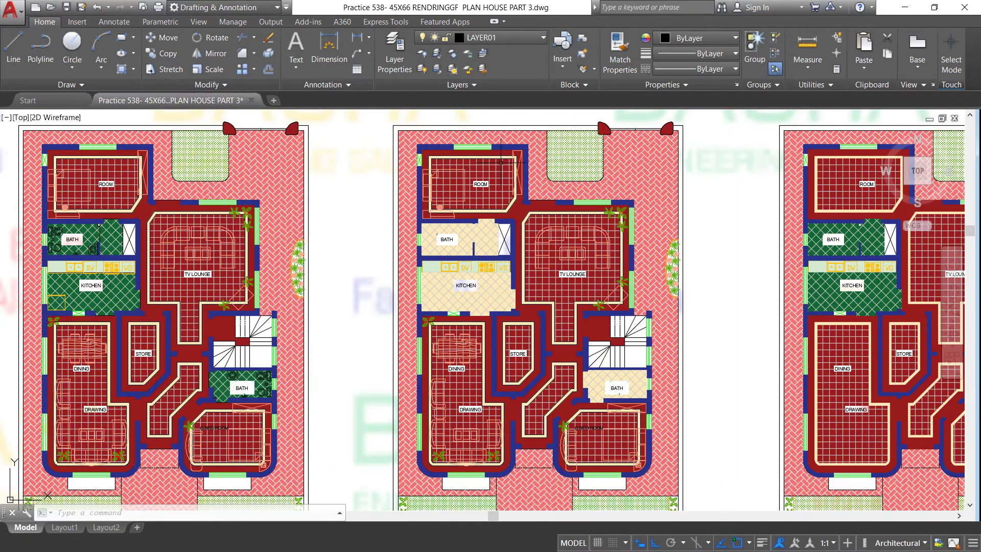
pyautogui.scroll(2, 93, 162)
pyautogui.scroll(3, 93, 161)
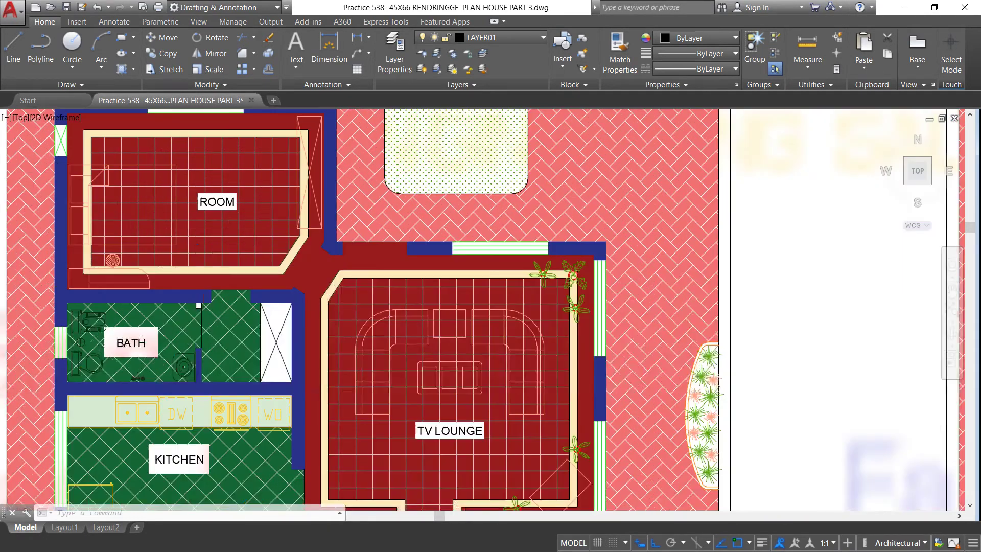
pyautogui.scroll(3, 92, 159)
pyautogui.scroll(-2, 276, 304)
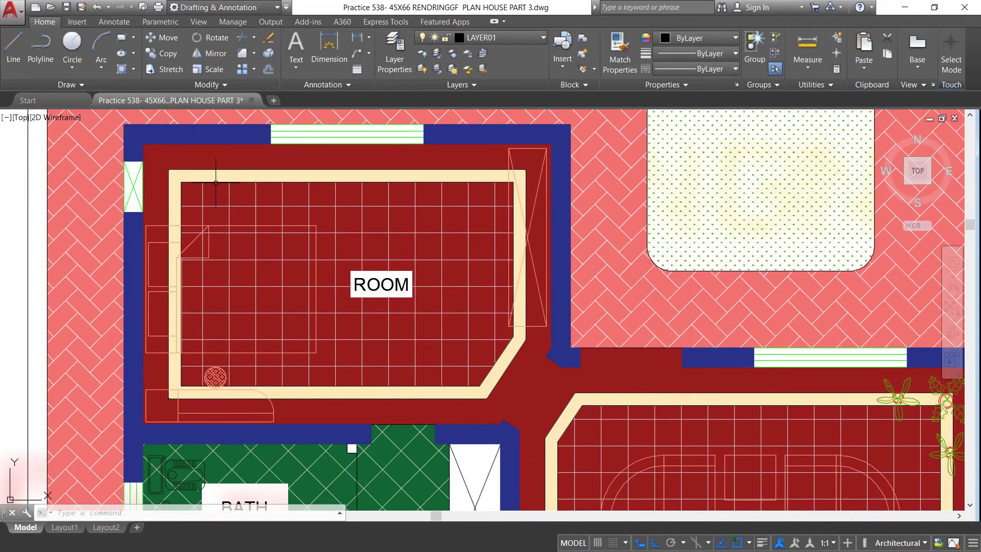
pyautogui.click(213, 156)
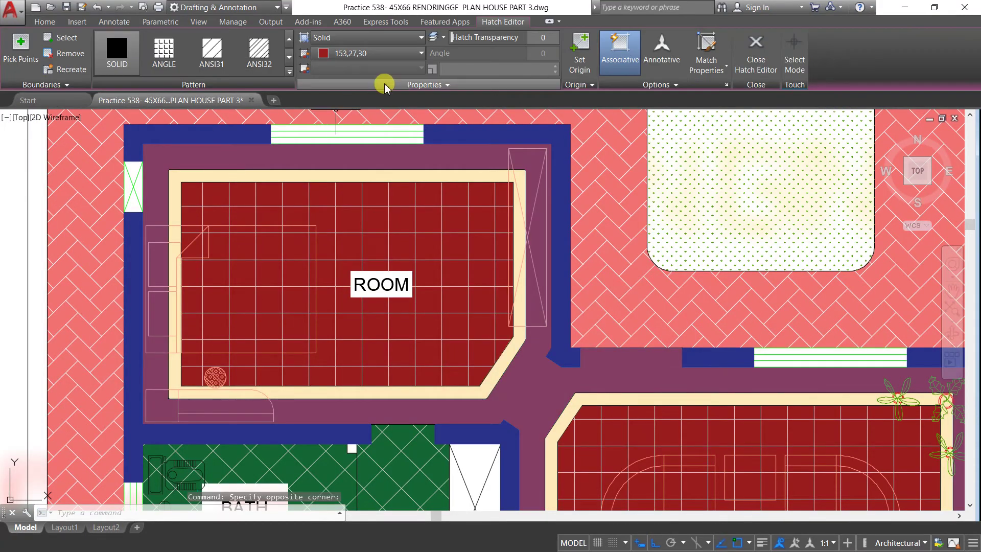
pyautogui.click(421, 53)
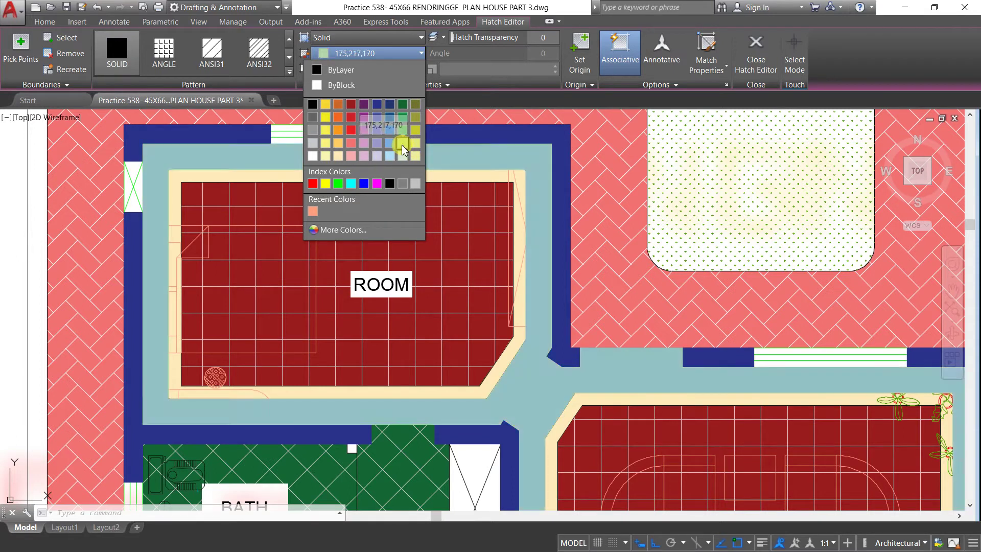
pyautogui.click(404, 143)
pyautogui.press('Escape')
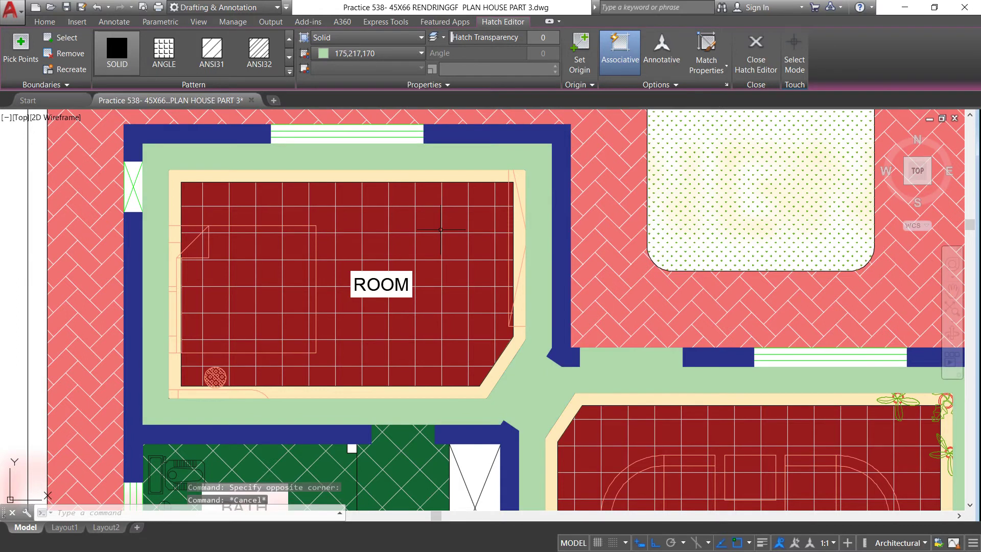
# Select the room's floor tile hatch and bring up its colour choices.
pyautogui.click(427, 183)
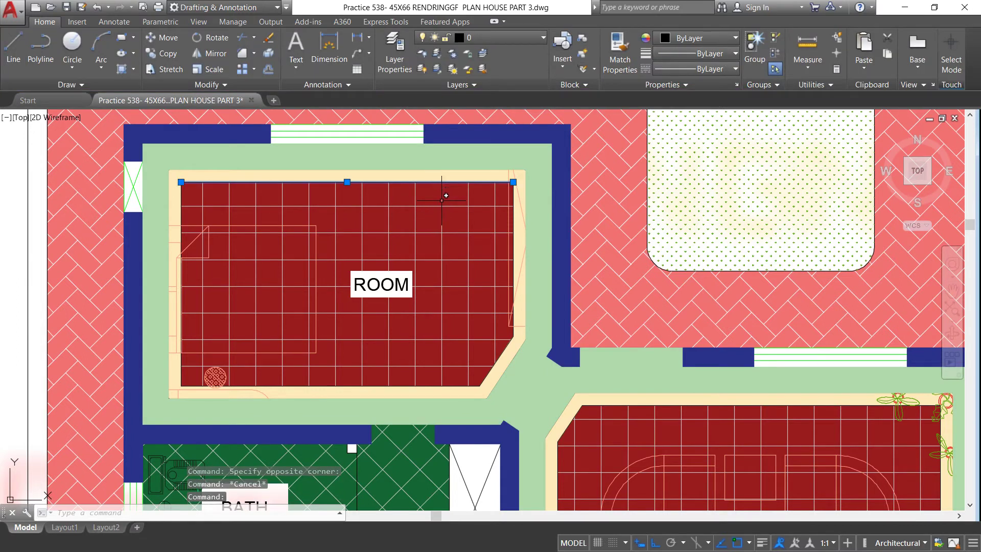
pyautogui.press('Escape')
pyautogui.click(442, 201)
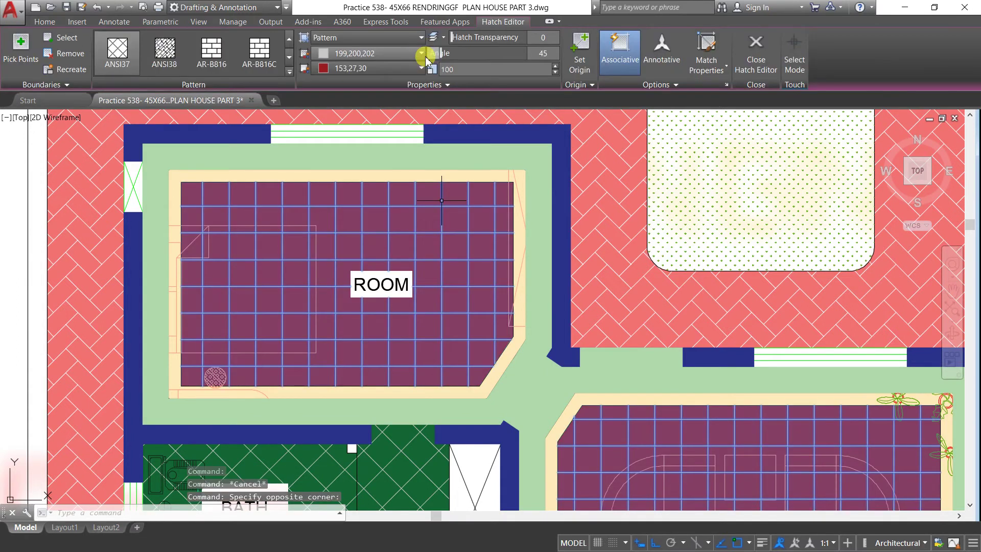
pyautogui.click(421, 68)
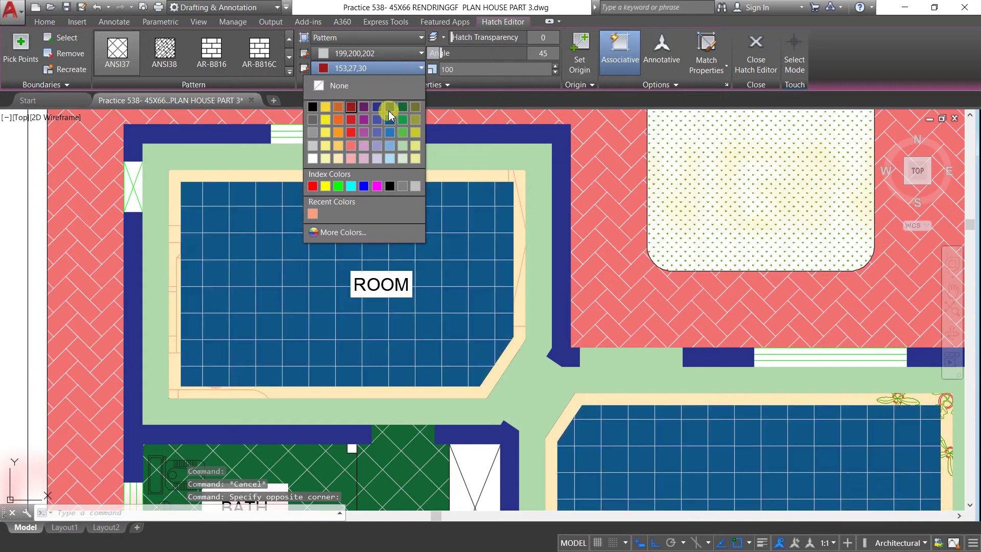
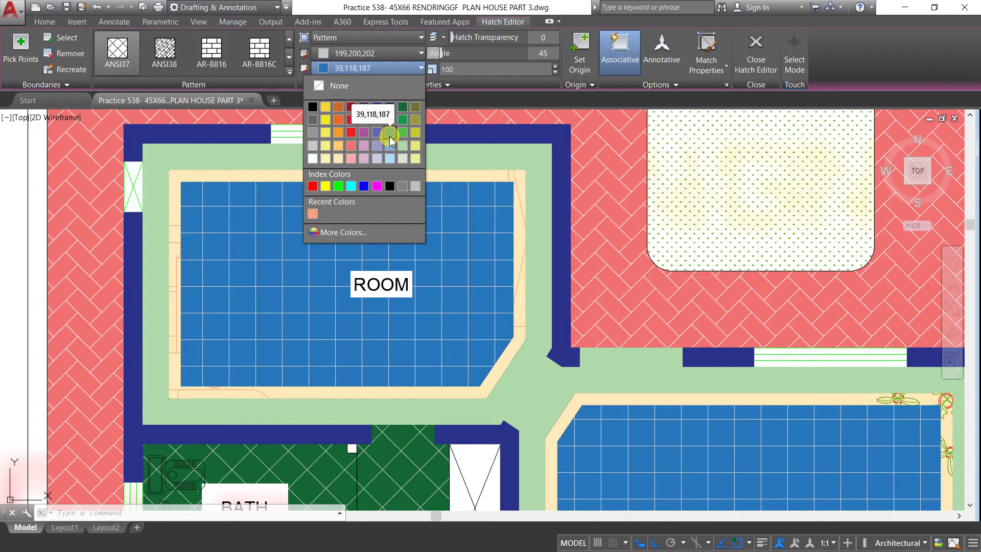
# Apply the blue room tile background and make the corridor fill solid blue 39,118,187.
pyautogui.click(390, 133)
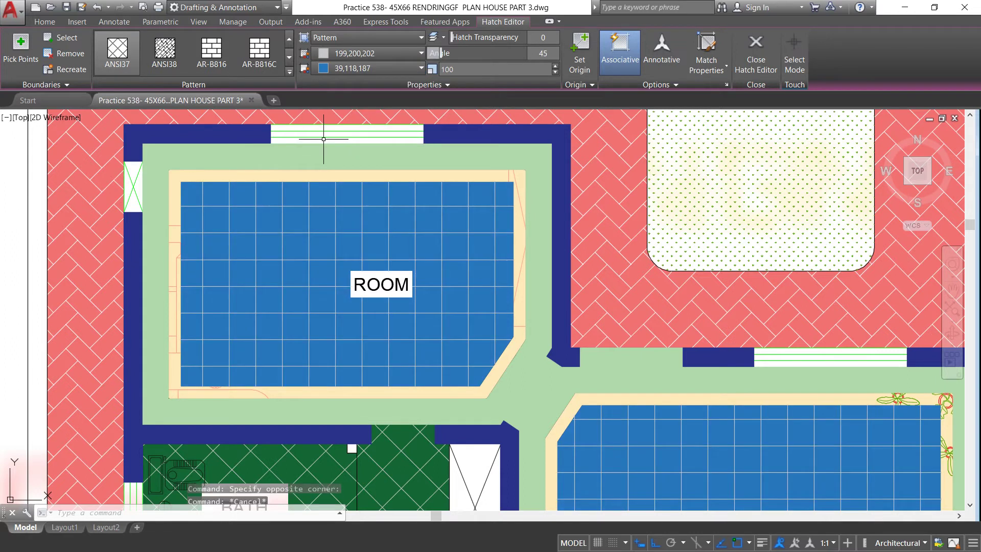
pyautogui.press('Escape')
pyautogui.click(317, 155)
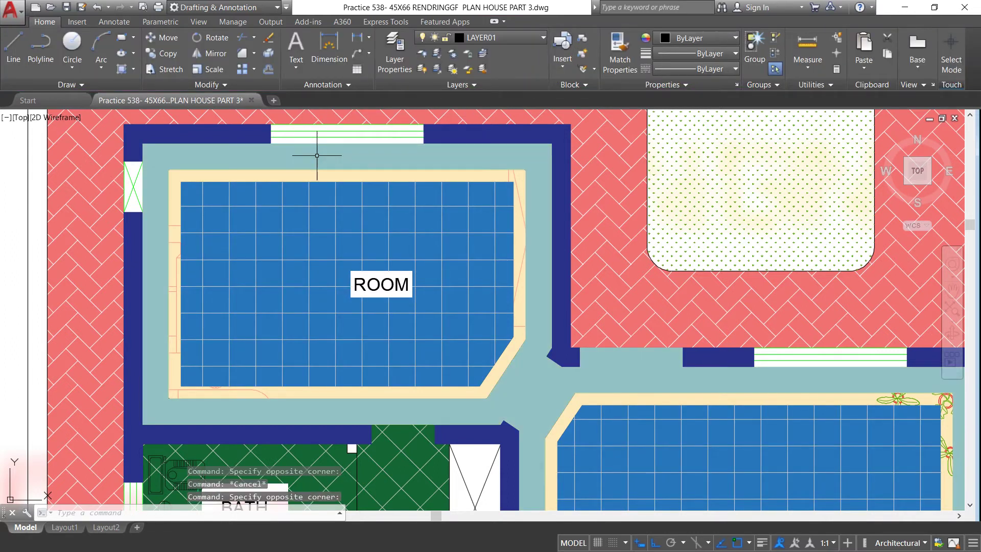
pyautogui.click(422, 53)
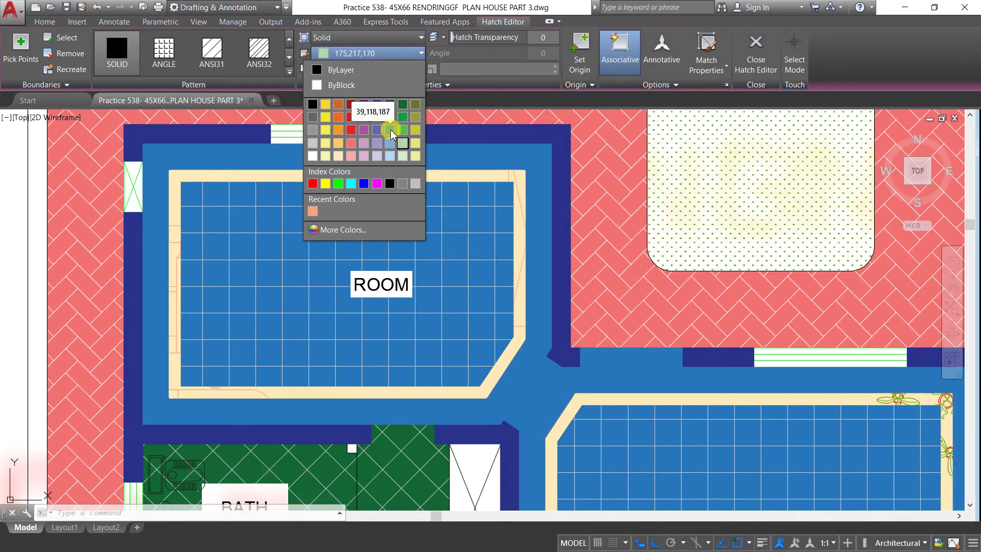
pyautogui.click(391, 130)
pyautogui.press('Escape')
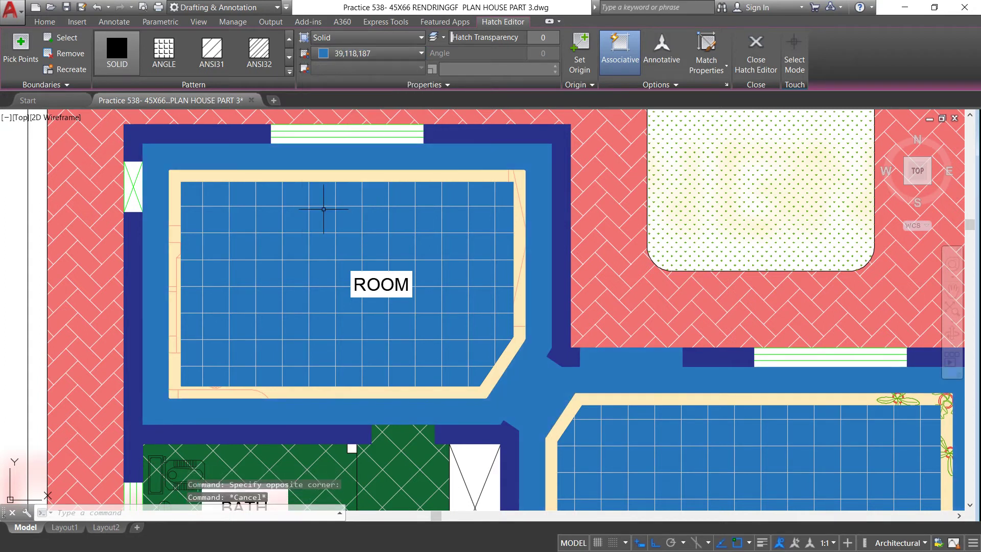
# Give the bath and kitchen hatches a 173,221,247 background with 39,118,187 pattern lines.
pyautogui.scroll(-3, 329, 174)
pyautogui.scroll(-2, 335, 165)
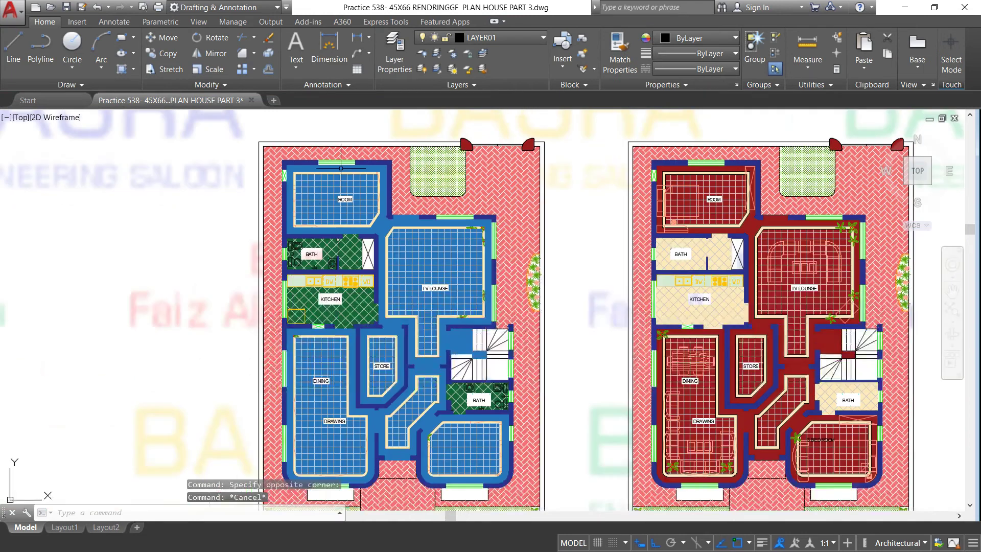
pyautogui.scroll(-2, 336, 165)
pyautogui.scroll(5, 357, 262)
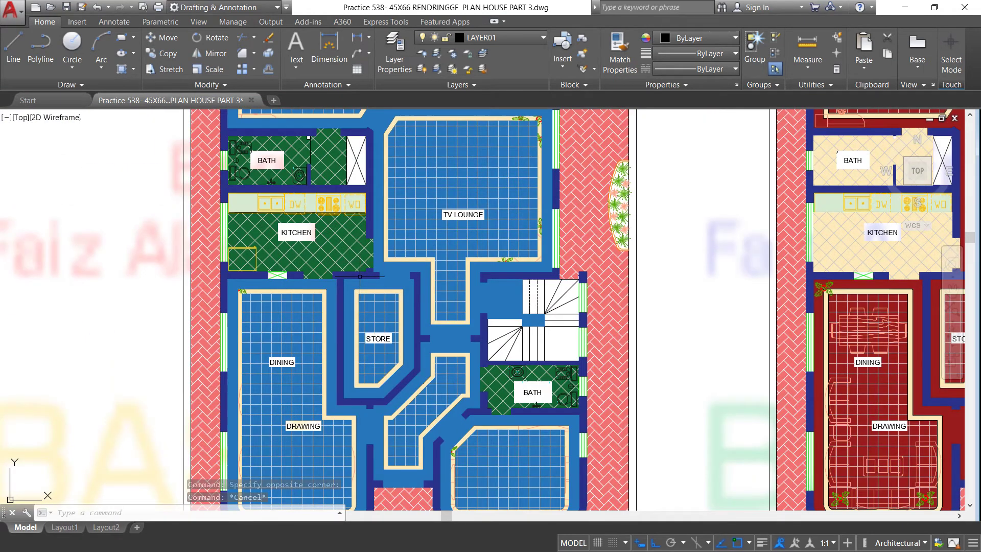
pyautogui.scroll(2, 358, 282)
pyautogui.scroll(-2, 360, 301)
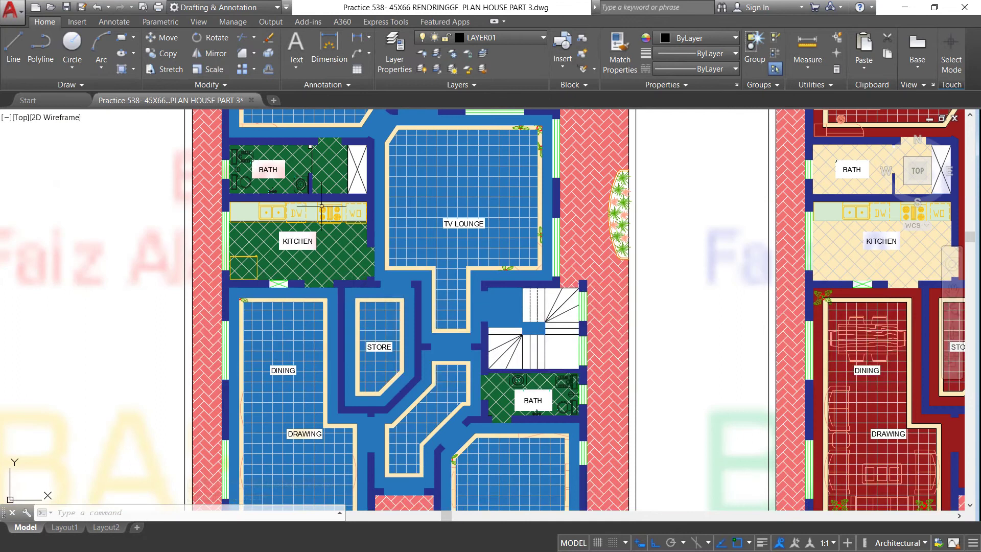
pyautogui.scroll(5, 311, 160)
pyautogui.click(367, 168)
pyautogui.click(306, 125)
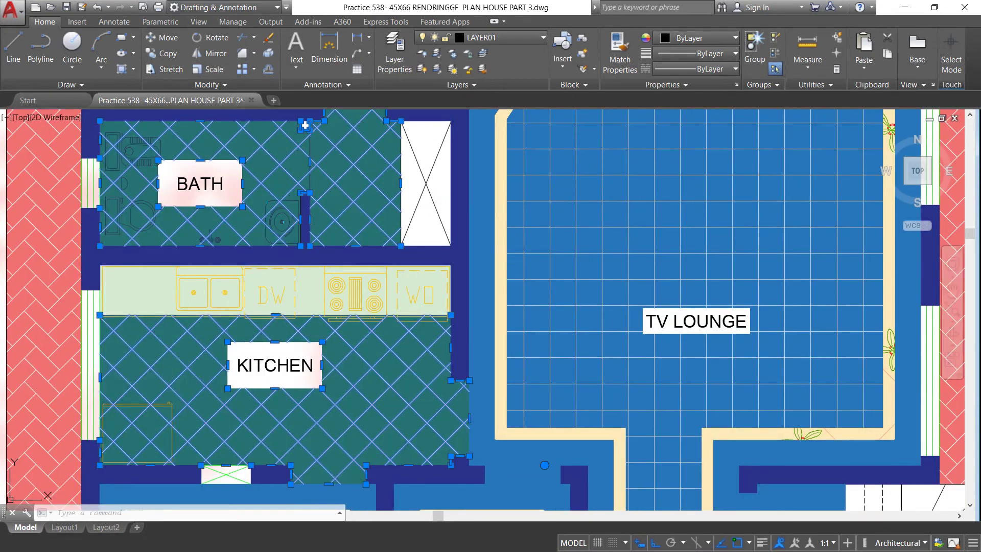
pyautogui.click(420, 68)
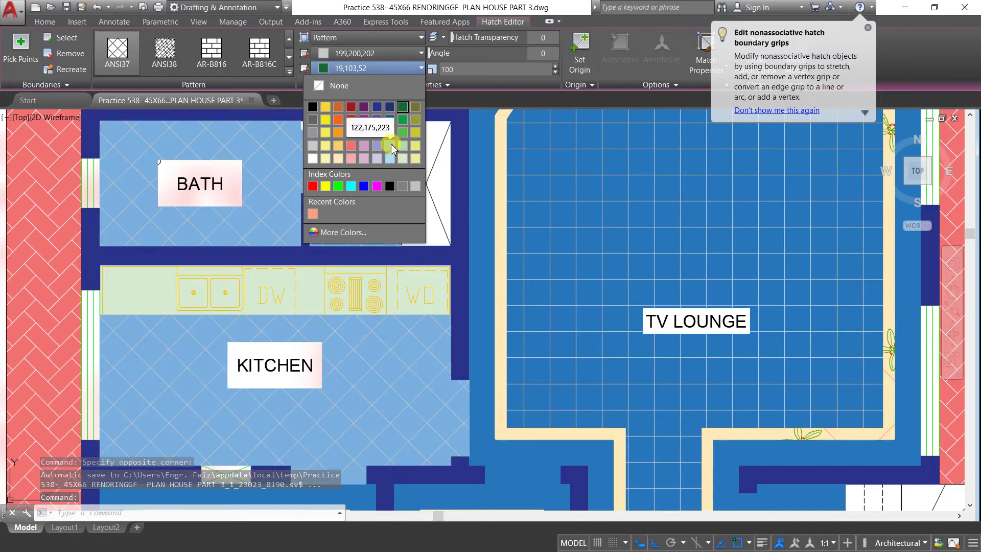
pyautogui.click(412, 76)
pyautogui.click(421, 52)
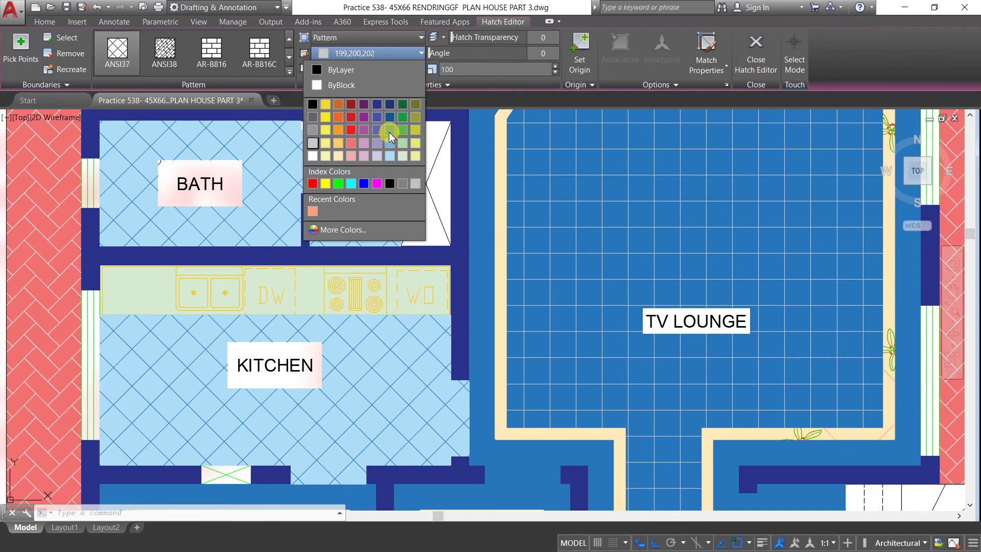
pyautogui.click(390, 131)
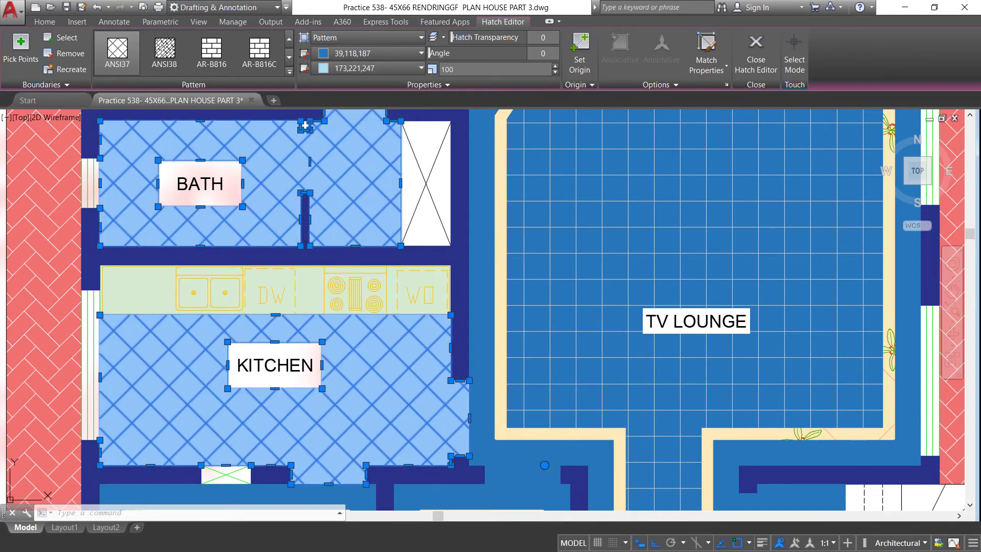
pyautogui.press('Escape')
pyautogui.scroll(-3, 293, 268)
pyautogui.scroll(-3, 293, 269)
pyautogui.scroll(2, 265, 262)
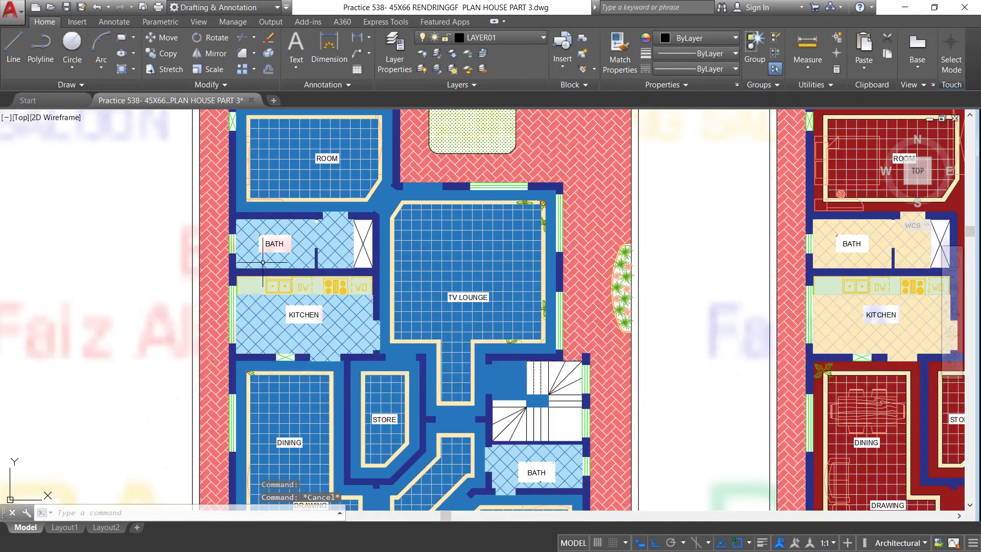
pyautogui.scroll(-2, 396, 227)
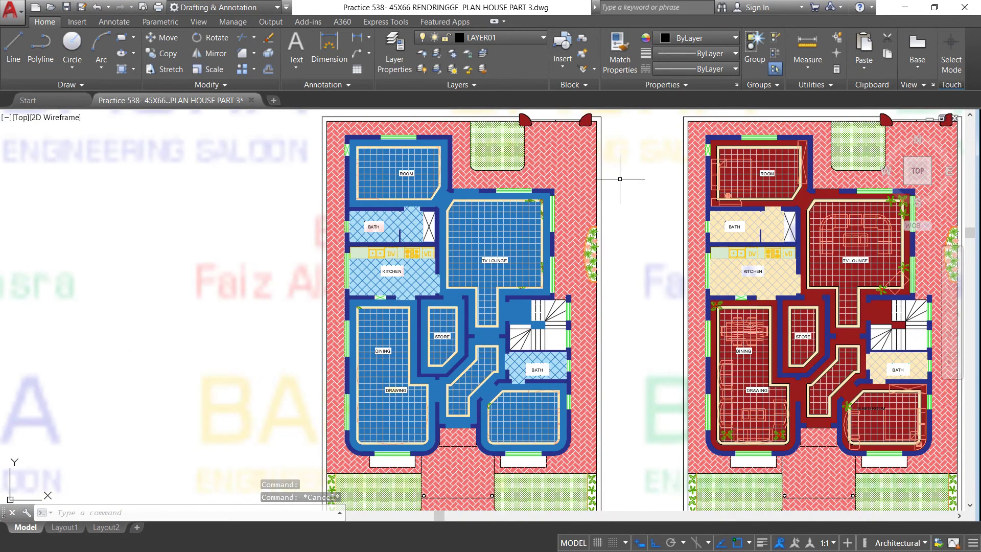
pyautogui.scroll(-2, 629, 175)
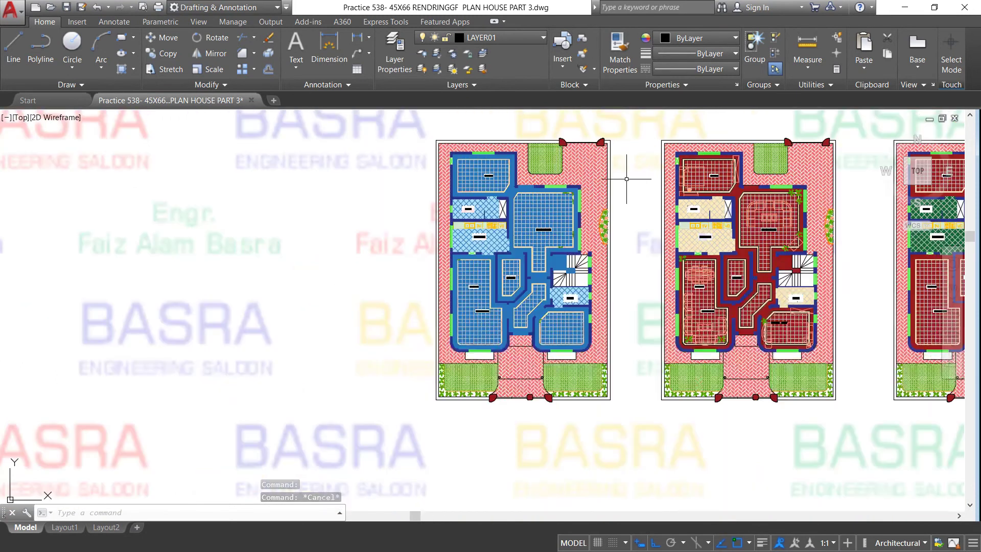
# Copy the whole floor plan twice to the left.
pyautogui.click(163, 53)
pyautogui.click(406, 129)
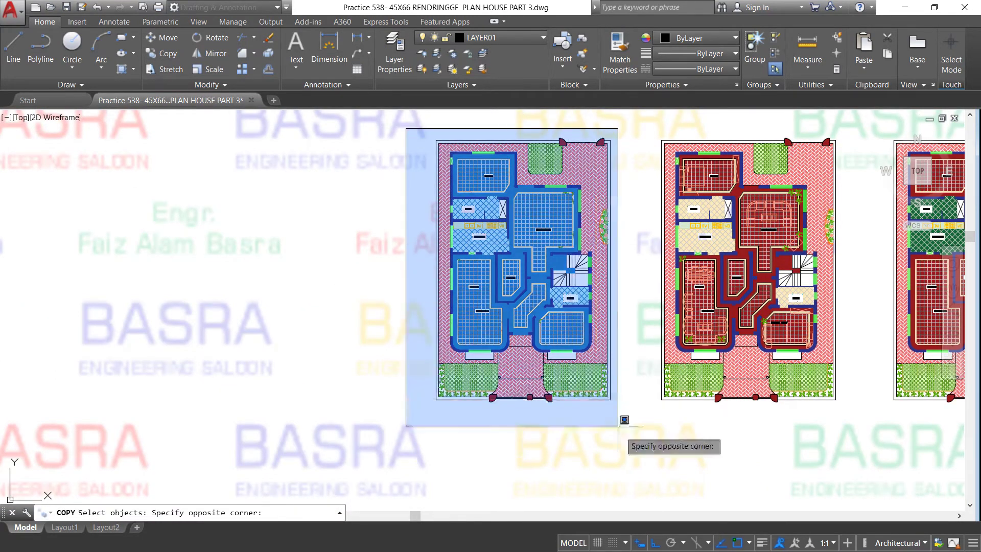
pyautogui.click(626, 432)
pyautogui.press('Return')
pyautogui.click(598, 431)
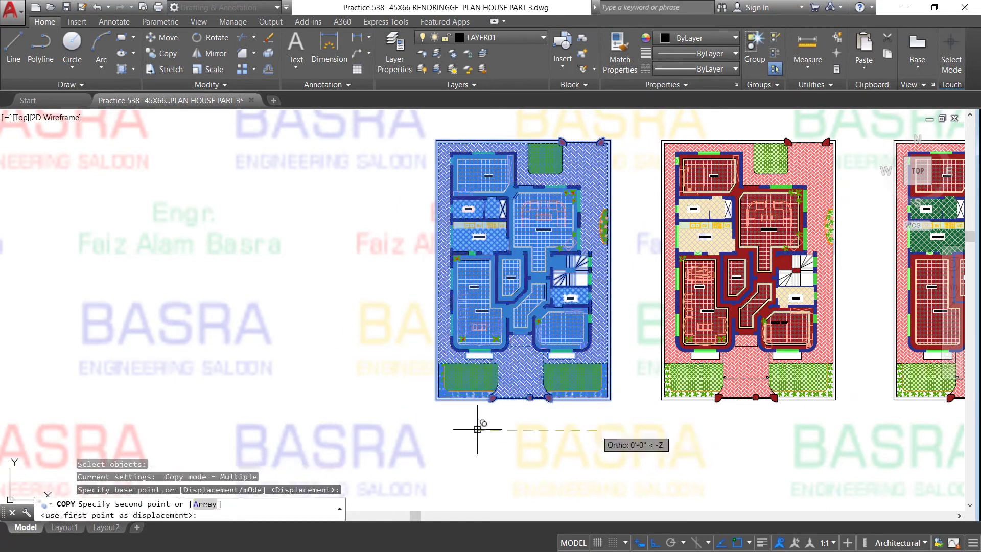
pyautogui.click(392, 427)
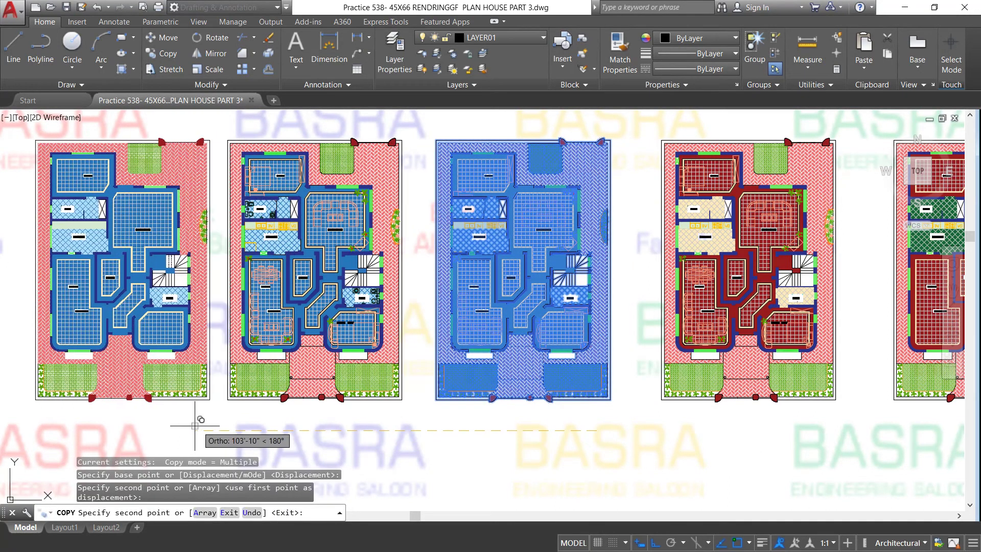
pyautogui.click(191, 425)
pyautogui.press('Escape')
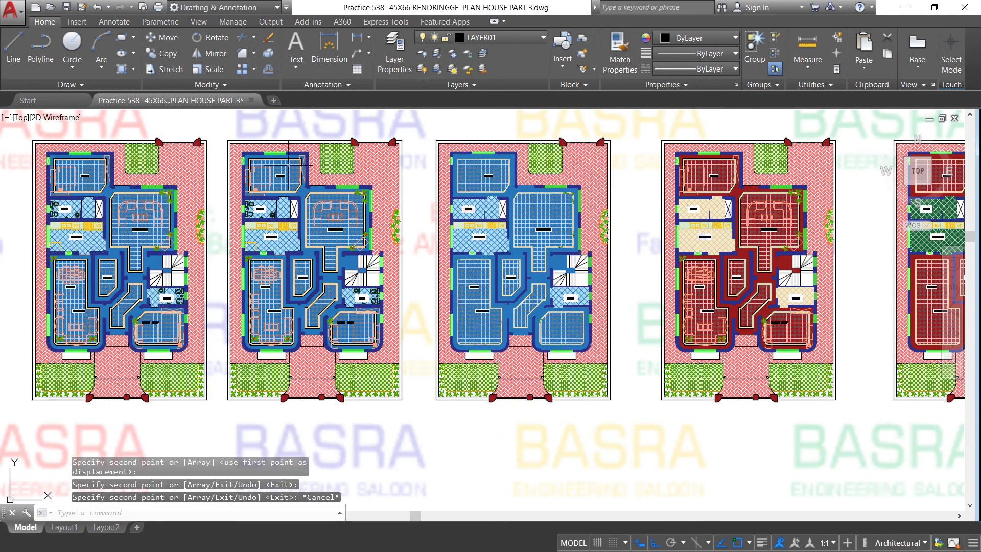
# Make the room and lounge tile background light blue.
pyautogui.scroll(6, 280, 169)
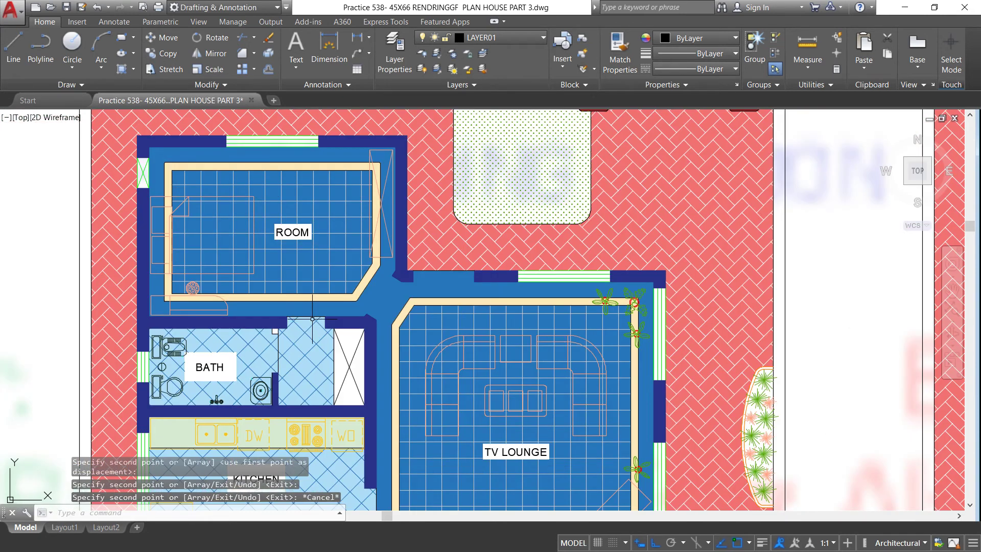
pyautogui.click(330, 274)
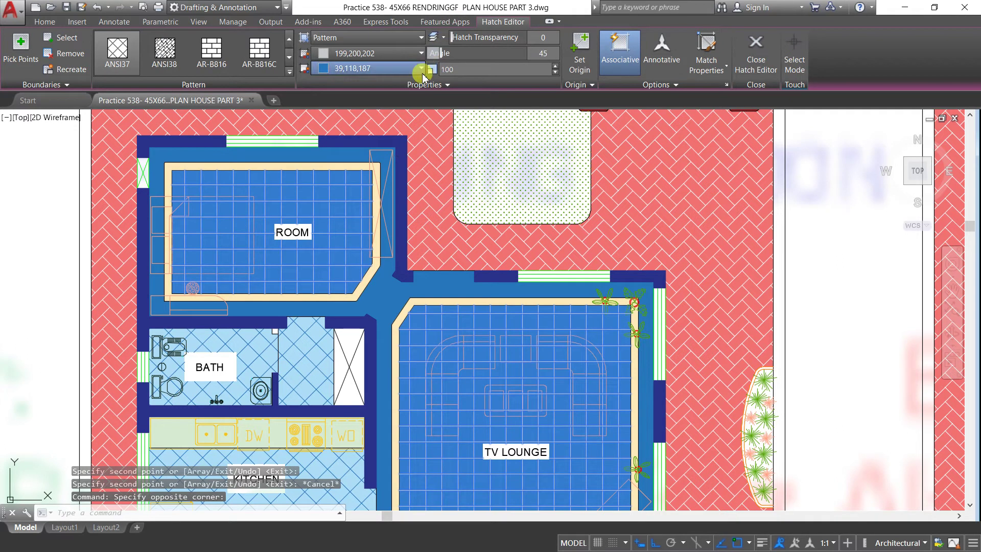
pyautogui.click(419, 69)
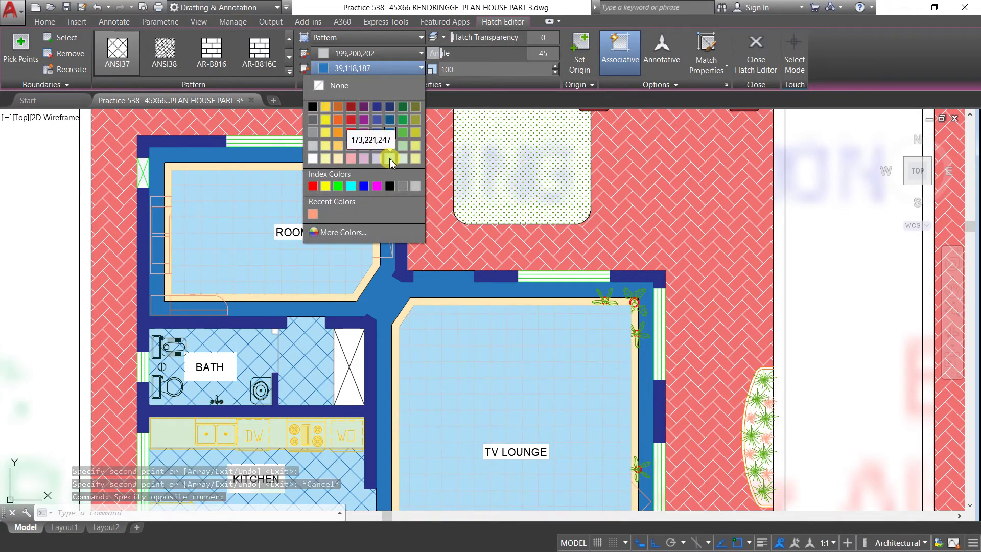
pyautogui.click(376, 159)
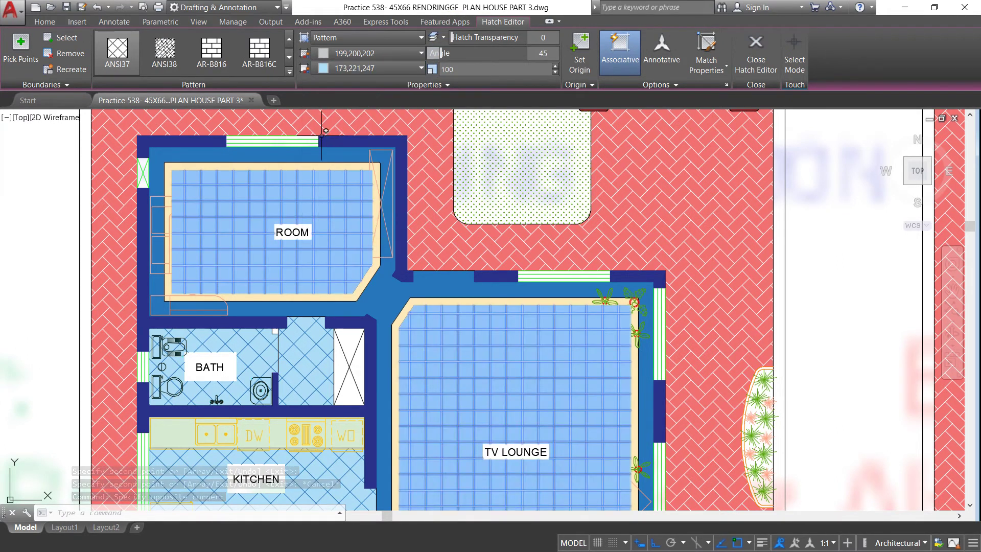
pyautogui.click(350, 126)
pyautogui.press('Escape')
# Make the corridor fill light blue and the room/TV lounge tile lines 122,175,223.
pyautogui.click(348, 149)
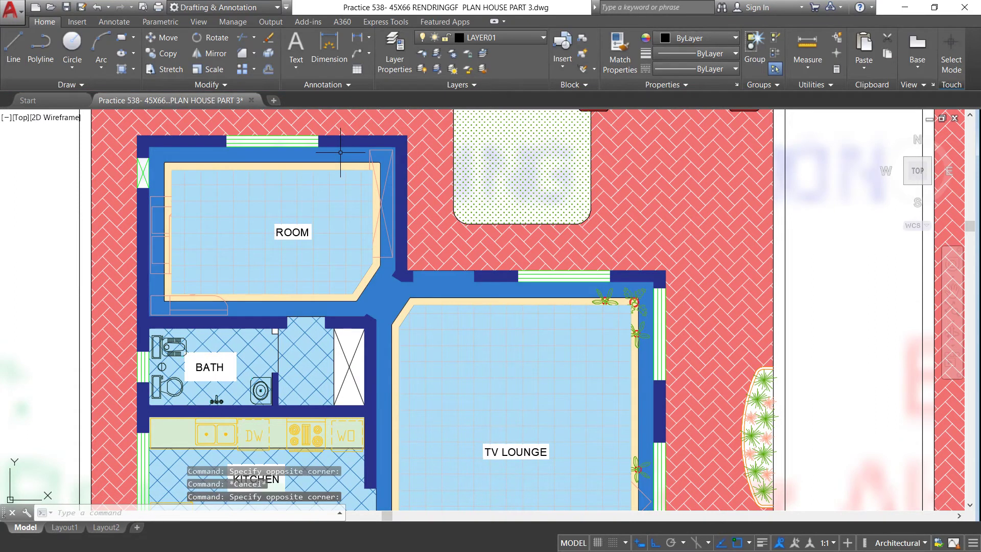
pyautogui.click(422, 53)
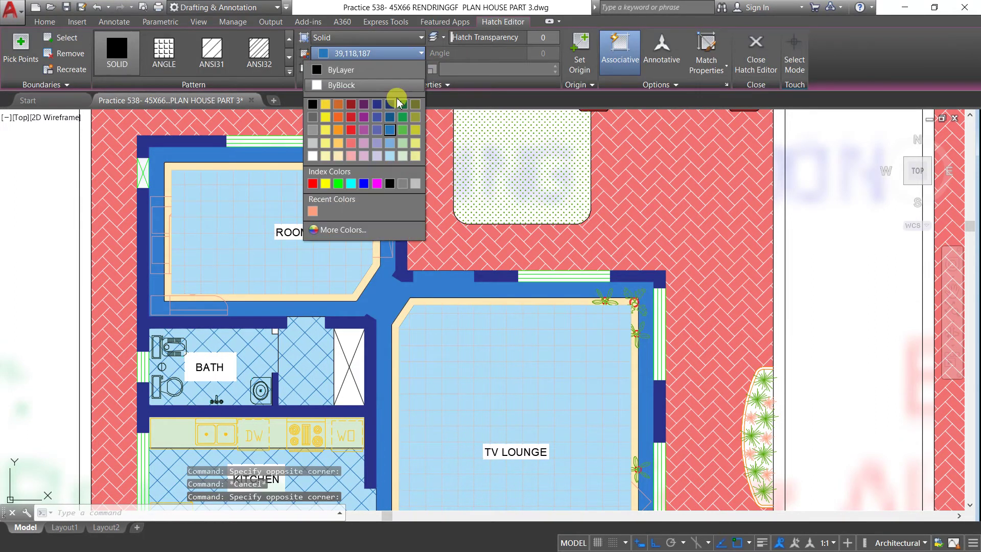
pyautogui.click(389, 143)
pyautogui.press('Escape')
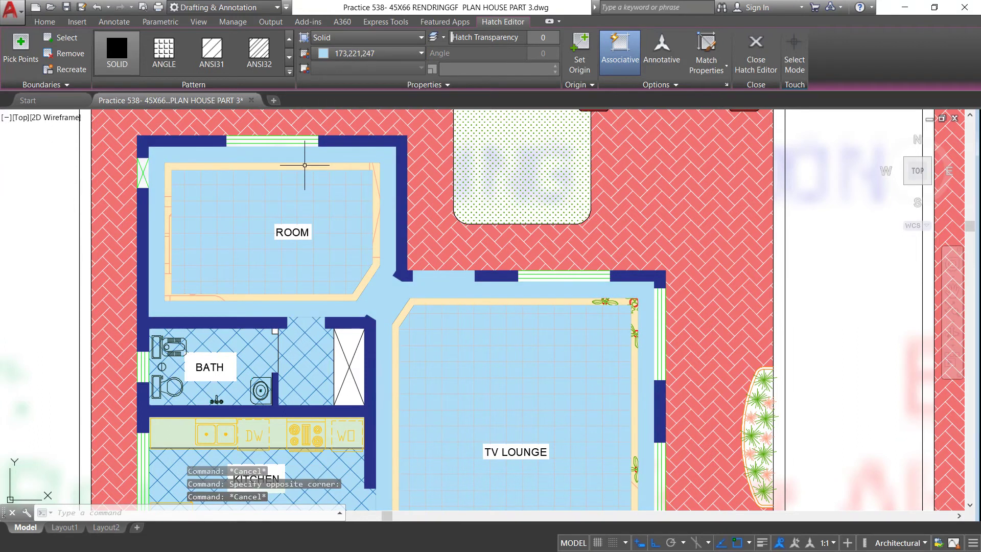
pyautogui.click(255, 189)
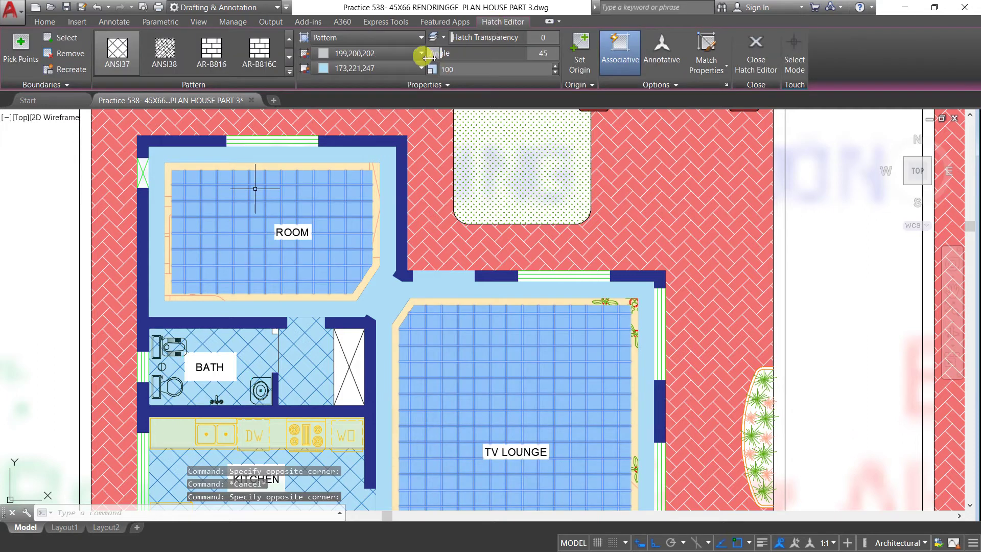
pyautogui.click(421, 53)
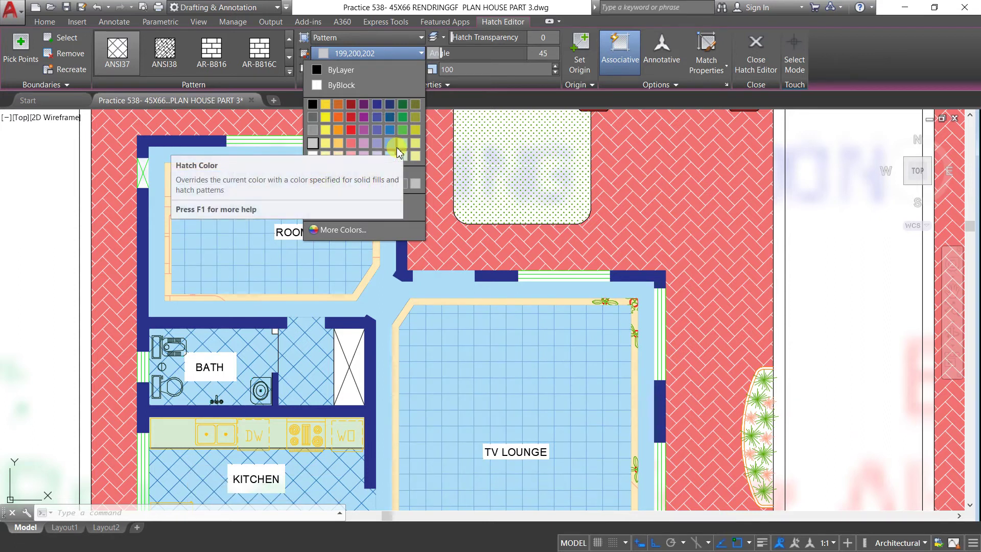
pyautogui.click(392, 142)
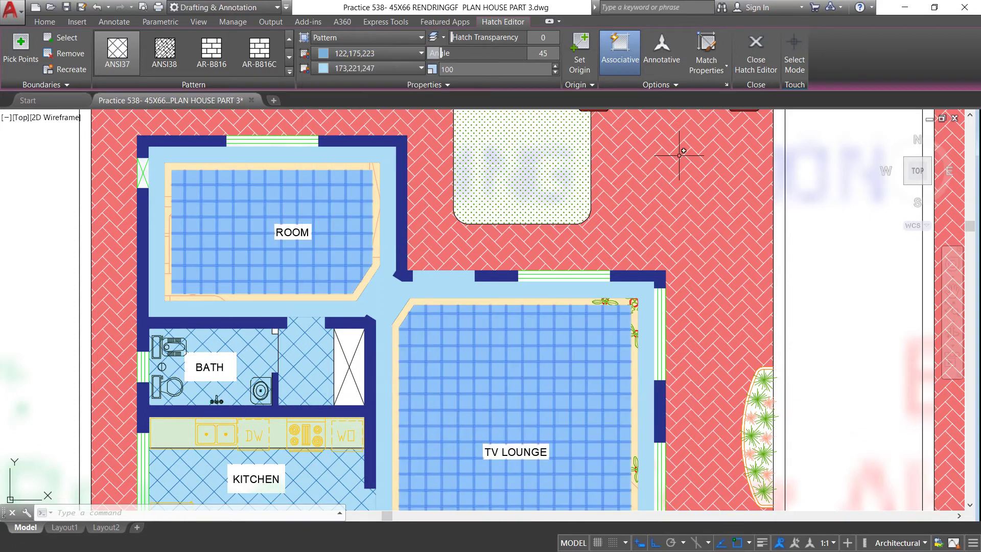
pyautogui.press('Escape')
# Give the bath and kitchen hatches a 39,118,187 background with 122,175,223 lines.
pyautogui.scroll(-2, 440, 139)
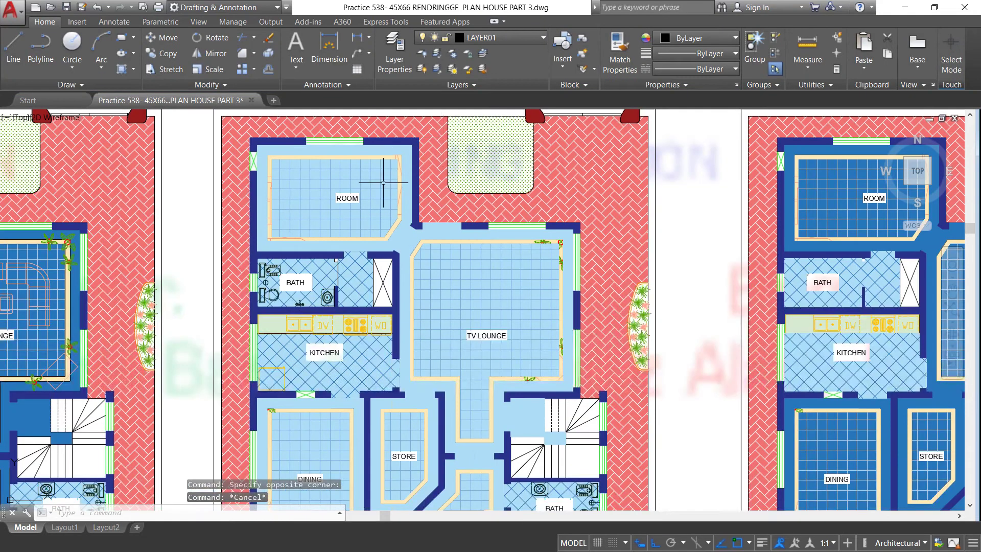
pyautogui.scroll(2, 367, 272)
pyautogui.moveTo(341, 275); pyautogui.dragTo(317, 268)
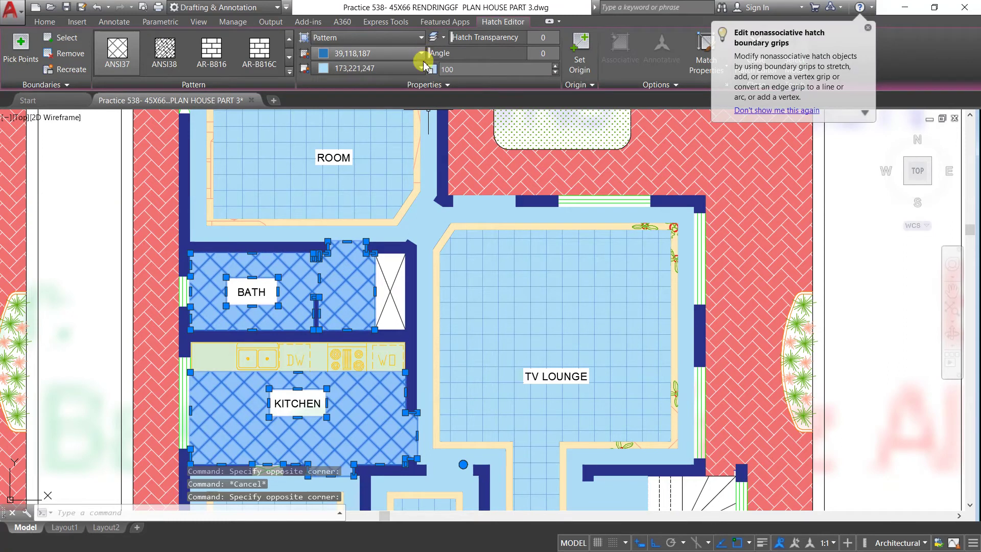
pyautogui.click(422, 68)
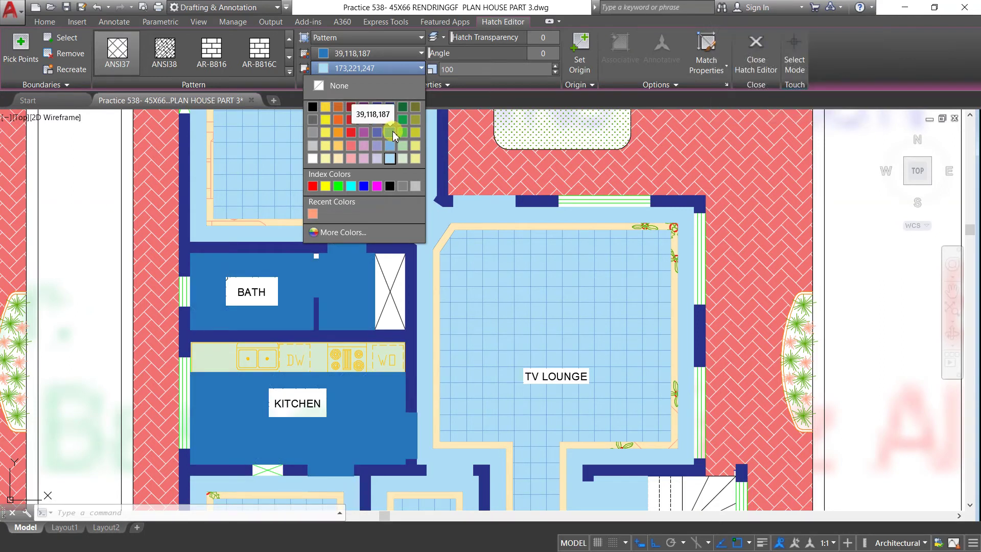
pyautogui.click(393, 135)
pyautogui.click(422, 53)
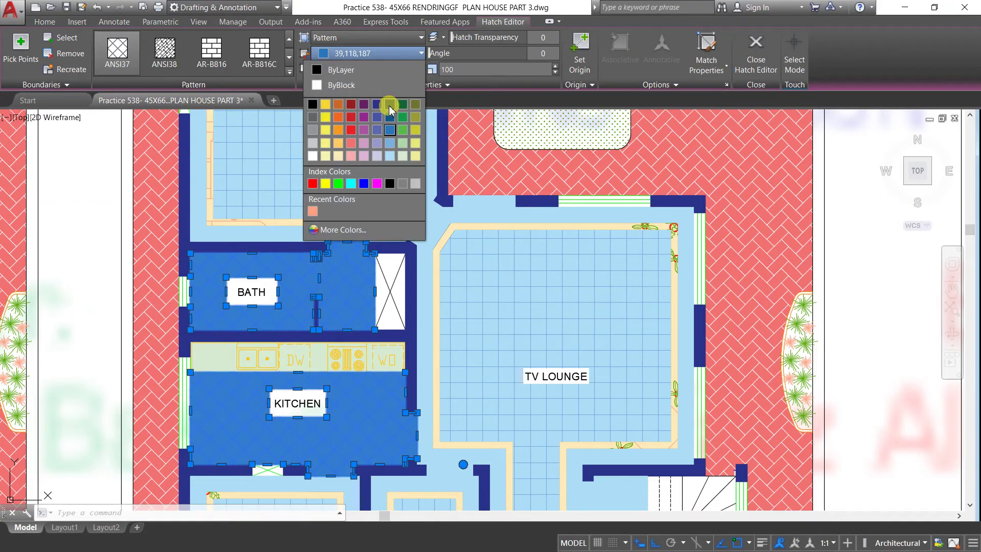
pyautogui.click(391, 148)
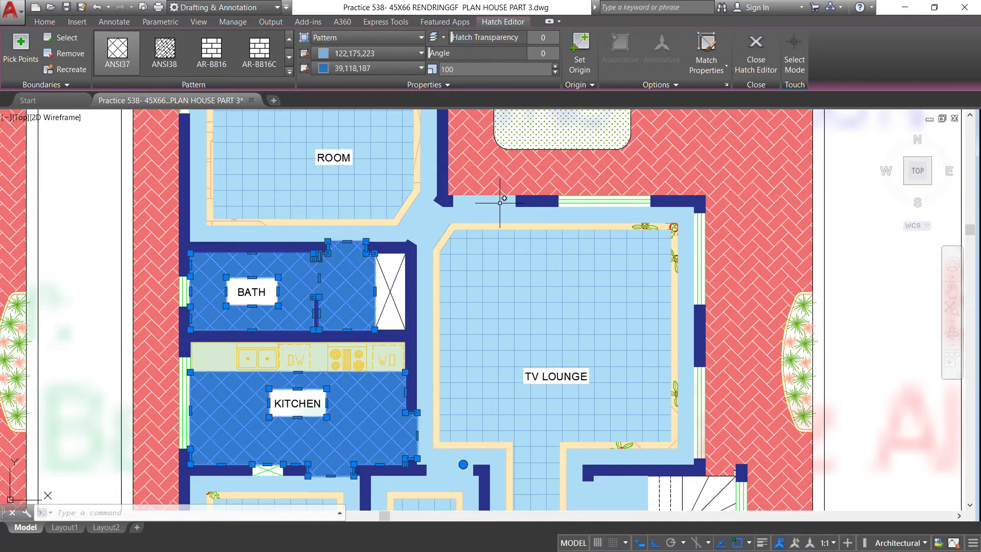
pyautogui.press('Escape')
# Recolour the room's beige border hatch to orange 248,153,30.
pyautogui.scroll(-4, 417, 181)
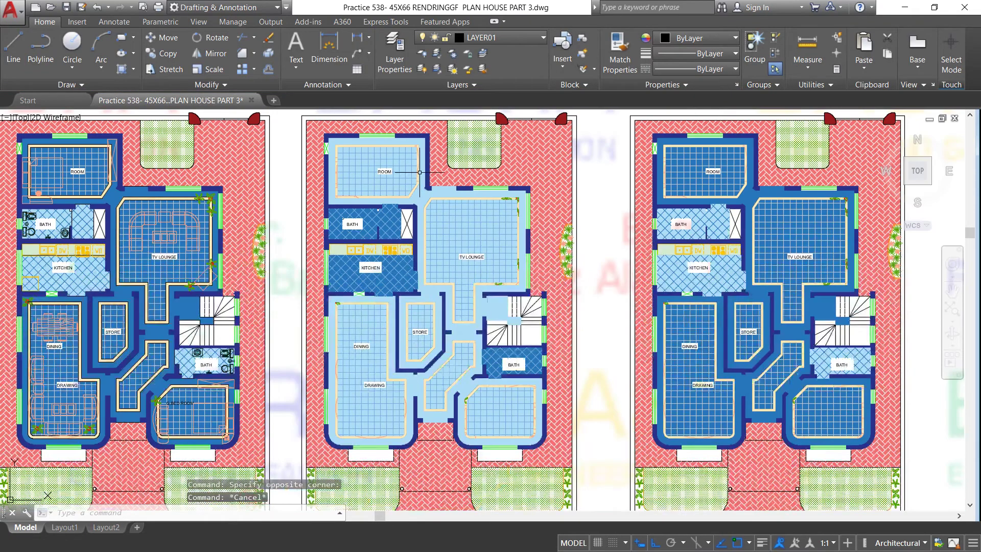
pyautogui.scroll(2, 436, 258)
pyautogui.scroll(-2, 436, 258)
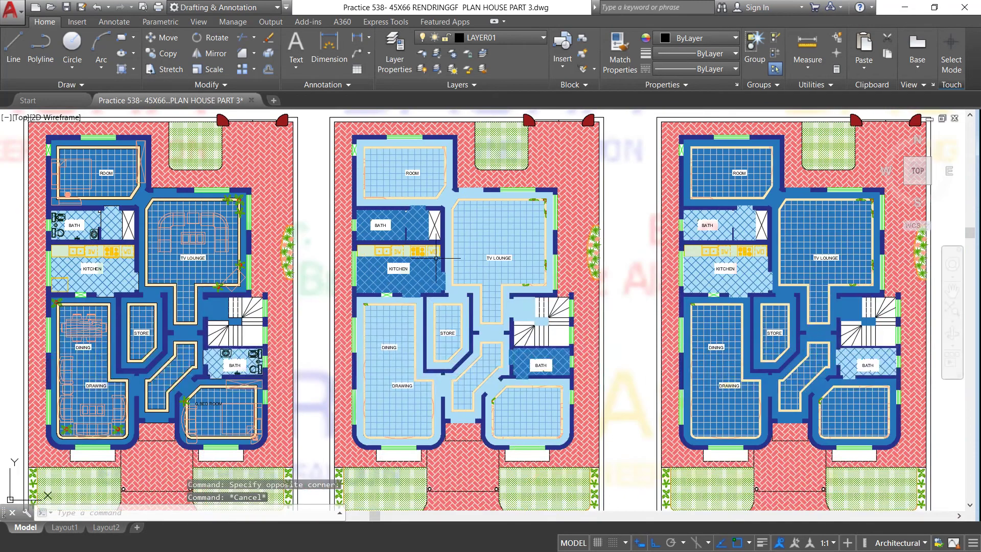
pyautogui.scroll(2, 368, 150)
pyautogui.scroll(2, 368, 143)
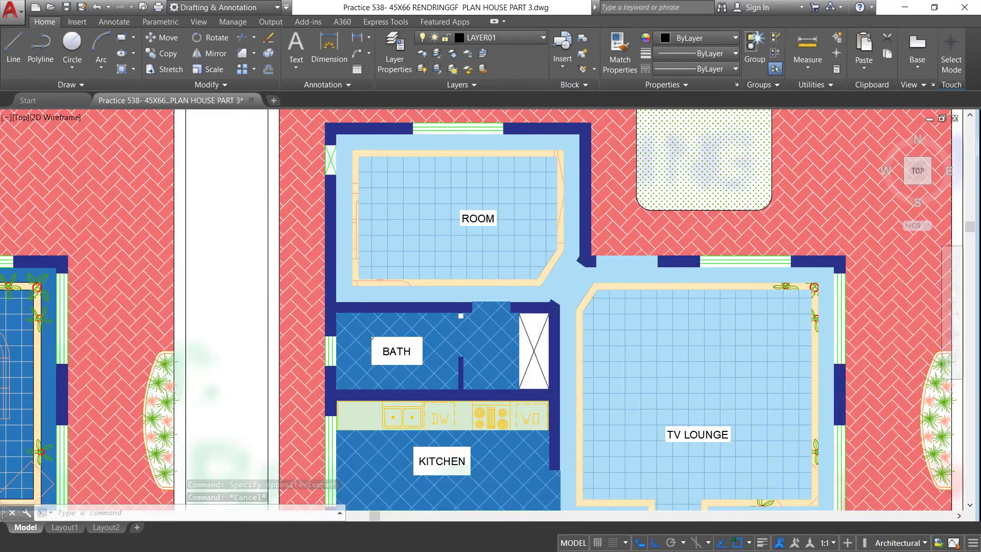
pyautogui.scroll(2, 367, 145)
pyautogui.click(372, 157)
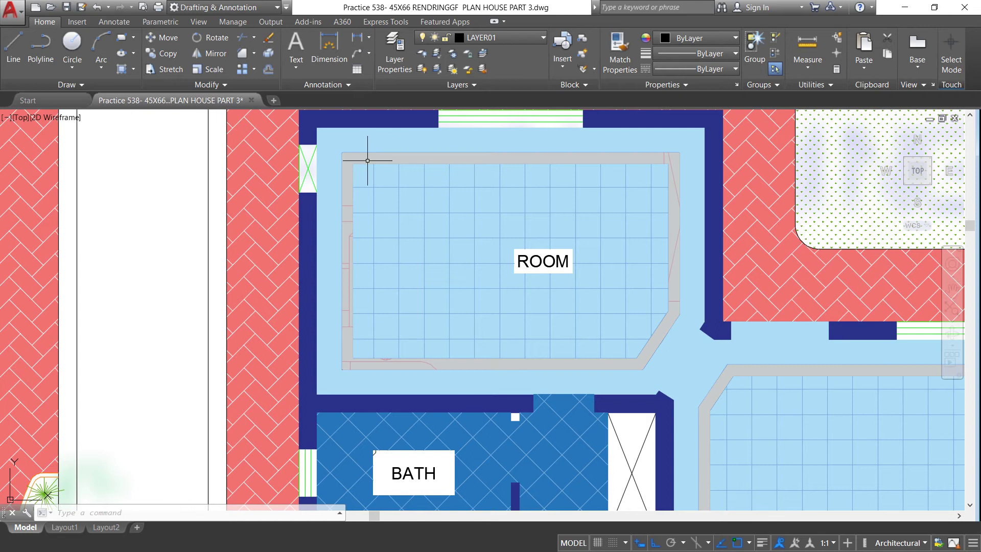
pyautogui.click(422, 46)
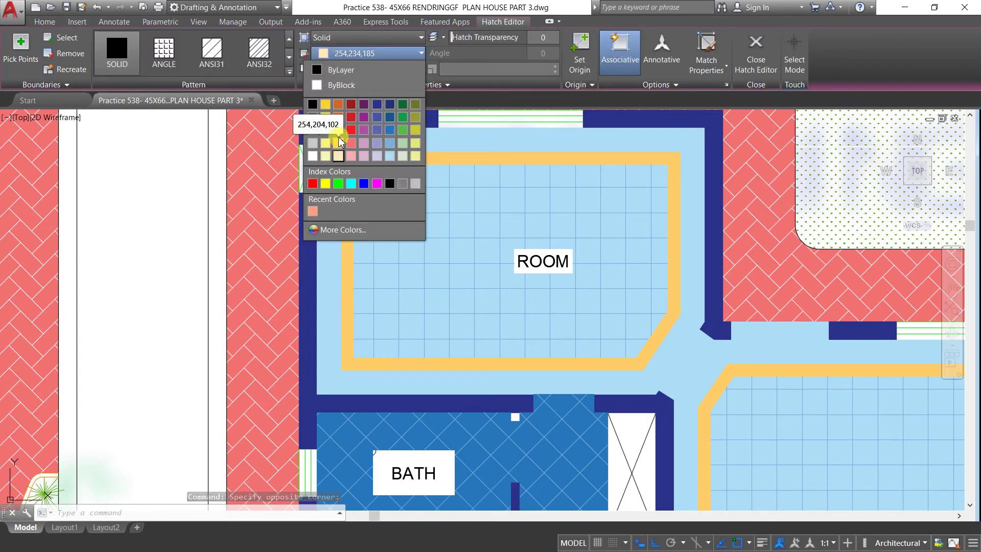
pyautogui.click(339, 131)
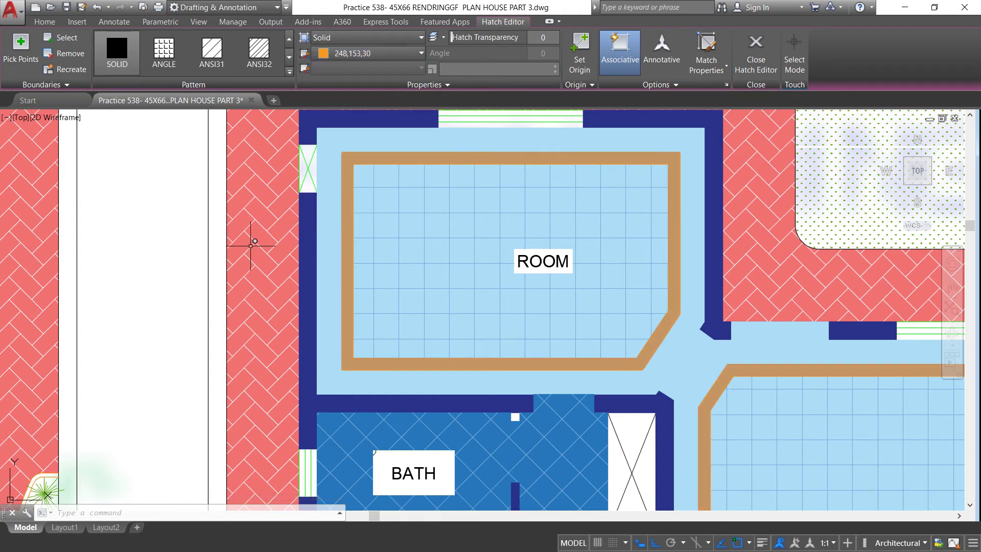
pyautogui.press('Escape')
# Zoom in and out to compare the blue and orange-bordered plan variants.
pyautogui.scroll(-4, 418, 337)
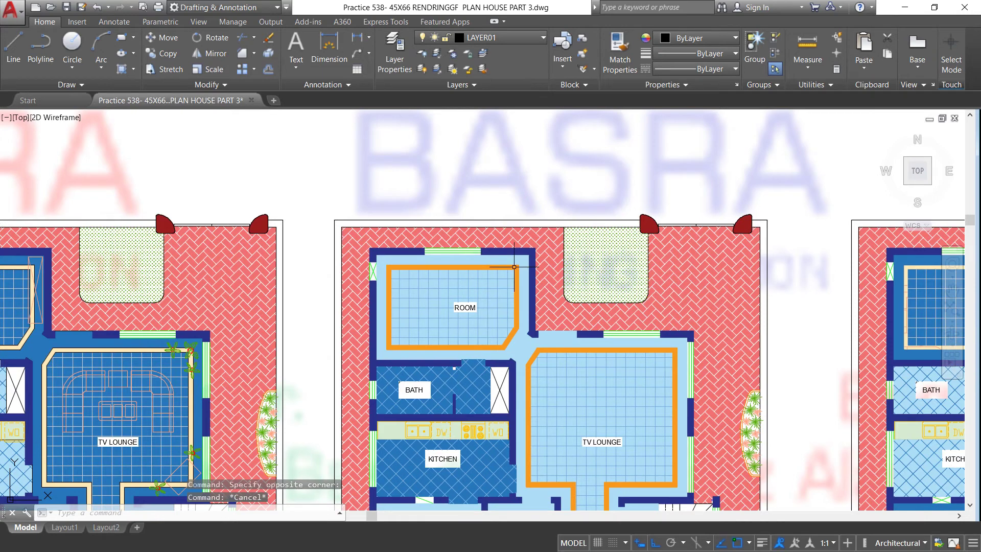
pyautogui.scroll(3, 514, 267)
pyautogui.scroll(2, 401, 285)
pyautogui.scroll(-6, 399, 265)
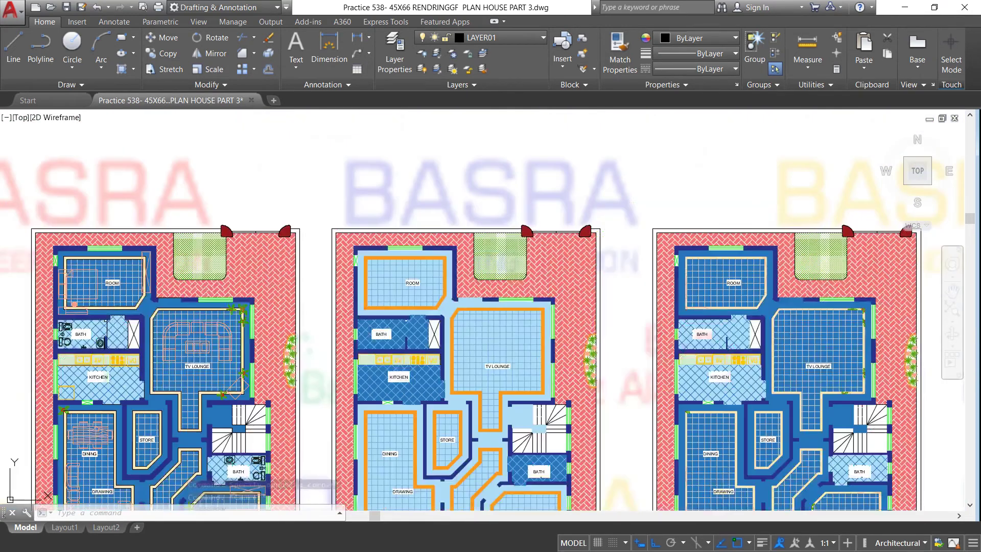
pyautogui.scroll(-2, 405, 275)
pyautogui.scroll(2, 423, 333)
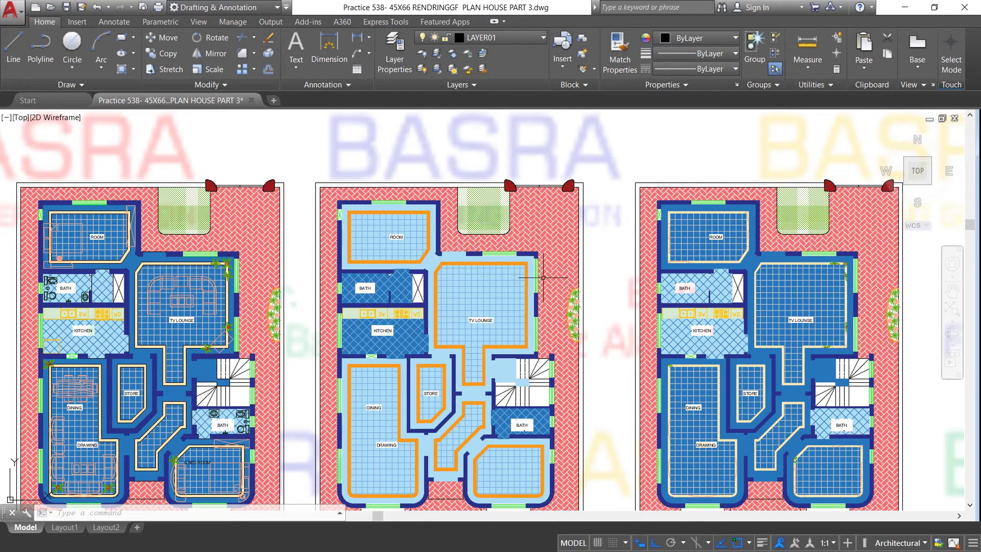
pyautogui.scroll(-4, 475, 277)
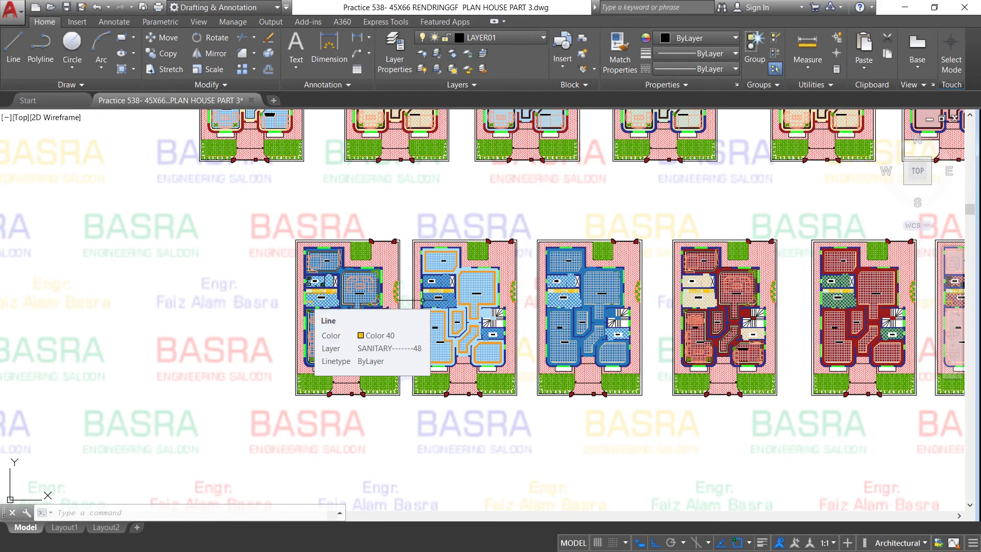
pyautogui.scroll(4, 247, 403)
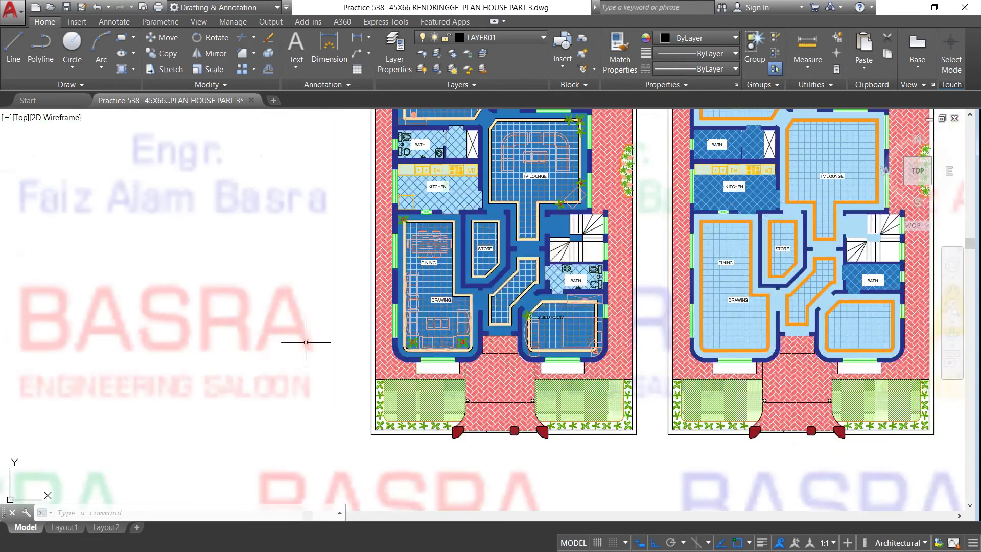
pyautogui.scroll(-2, 317, 324)
pyautogui.scroll(2, 374, 194)
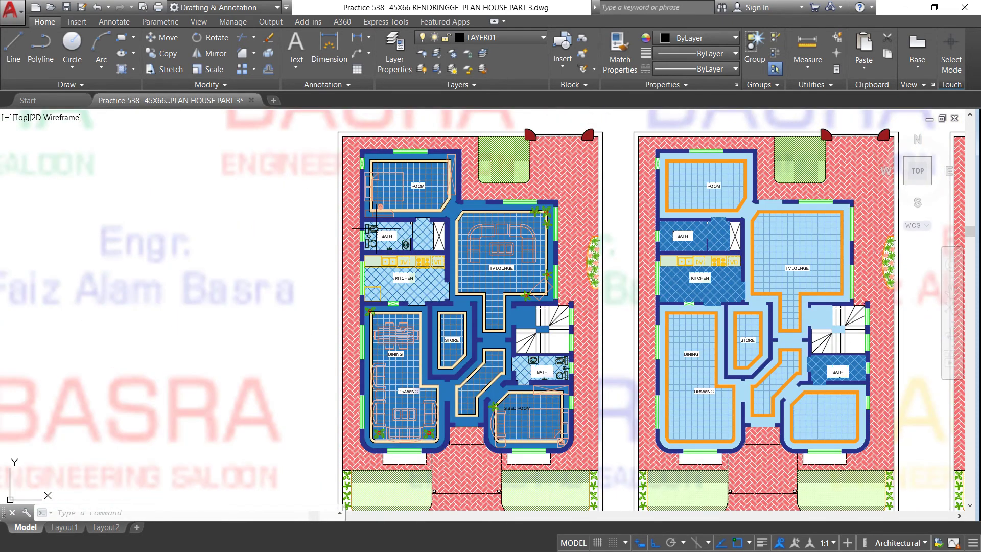
pyautogui.scroll(2, 377, 229)
pyautogui.scroll(2, 407, 141)
pyautogui.scroll(-2, 382, 171)
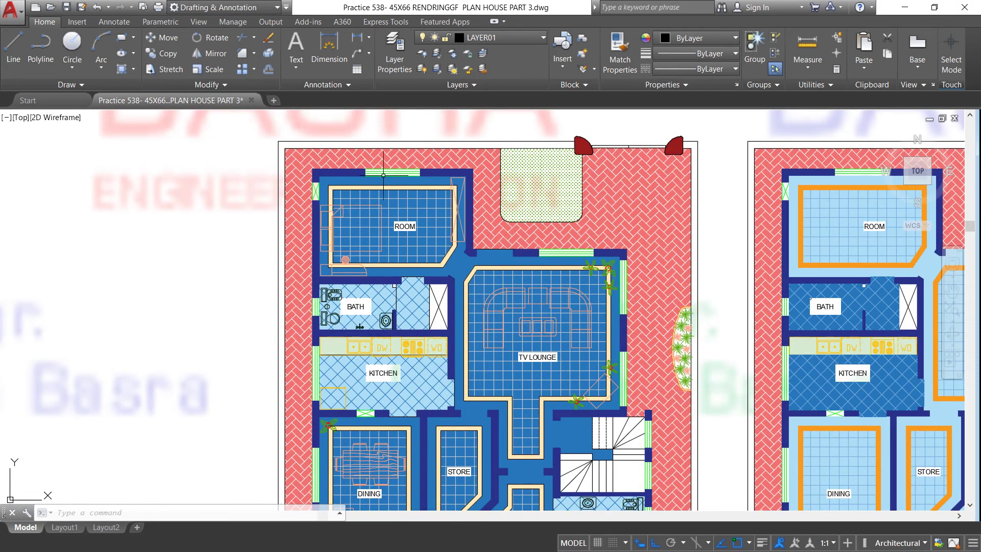
pyautogui.scroll(2, 382, 171)
pyautogui.scroll(-2, 353, 181)
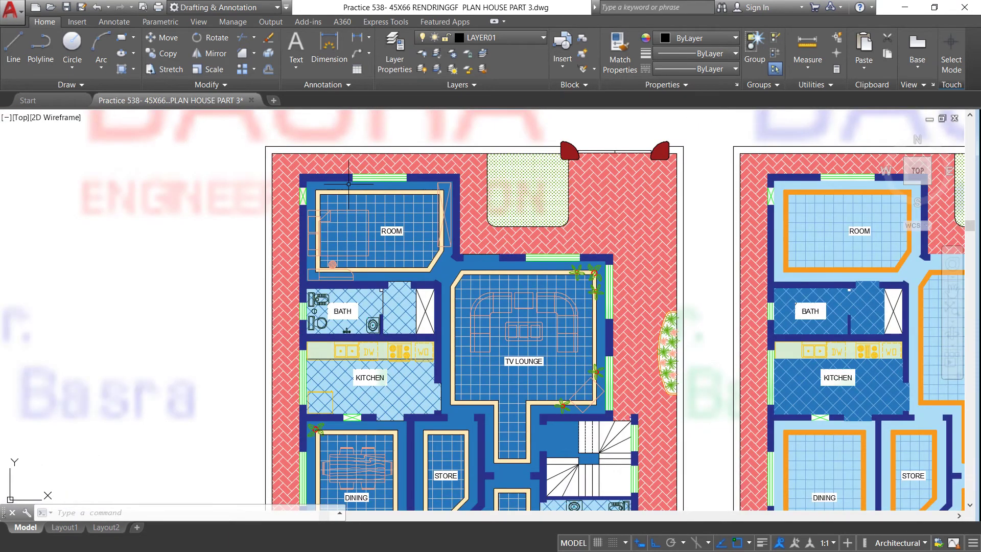
# Recolour the surrounding floor light grey 199,200,202 and give the room tiles a light grey background.
pyautogui.scroll(2, 410, 148)
pyautogui.scroll(2, 332, 209)
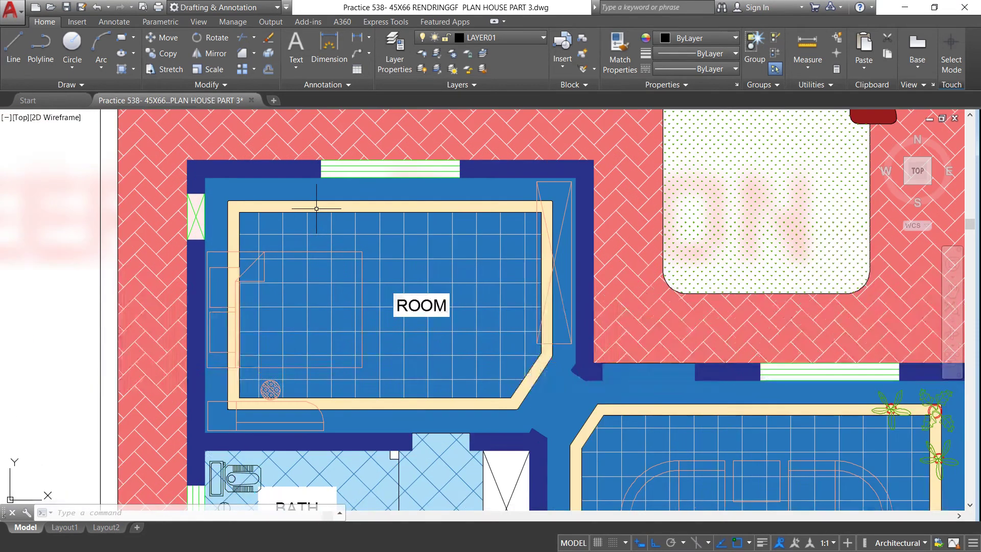
pyautogui.click(287, 202)
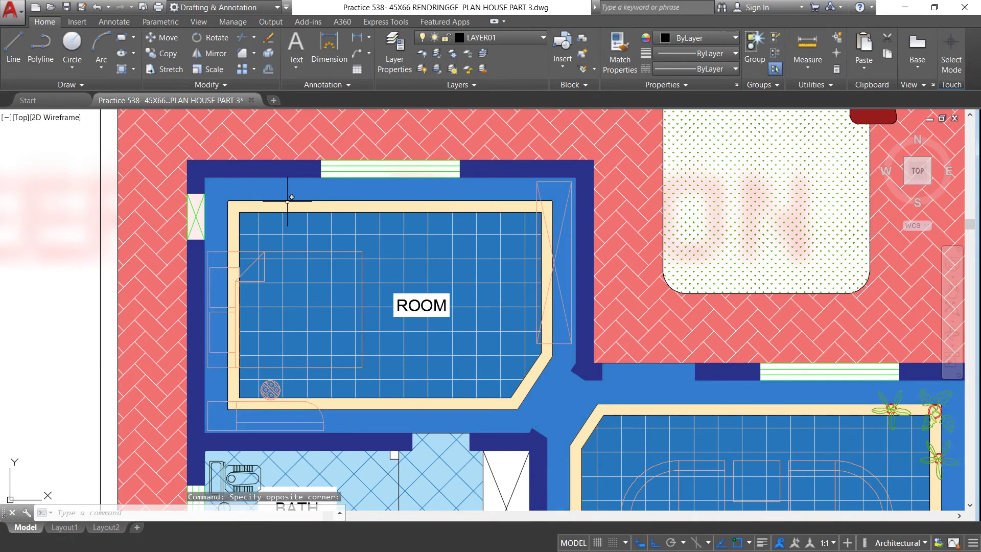
pyautogui.click(421, 53)
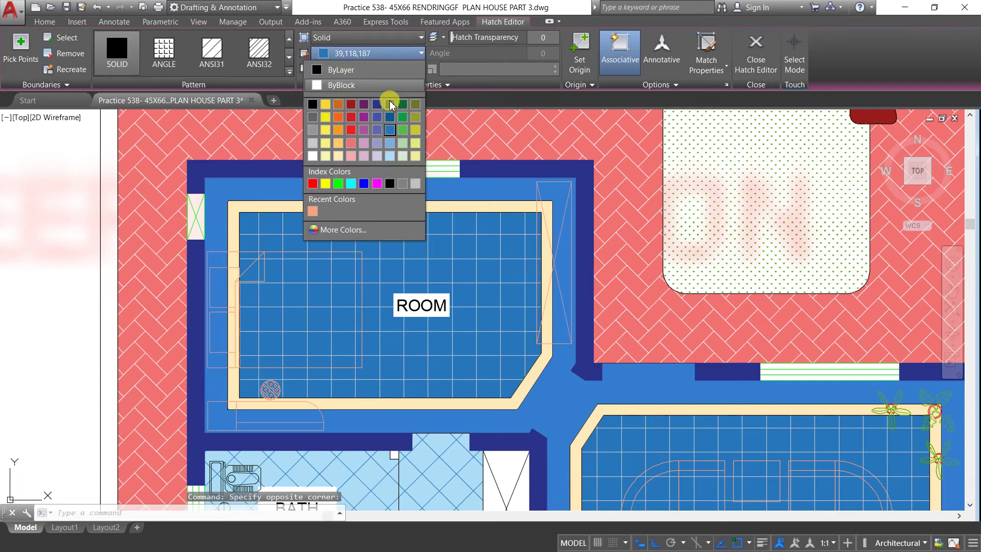
pyautogui.click(315, 148)
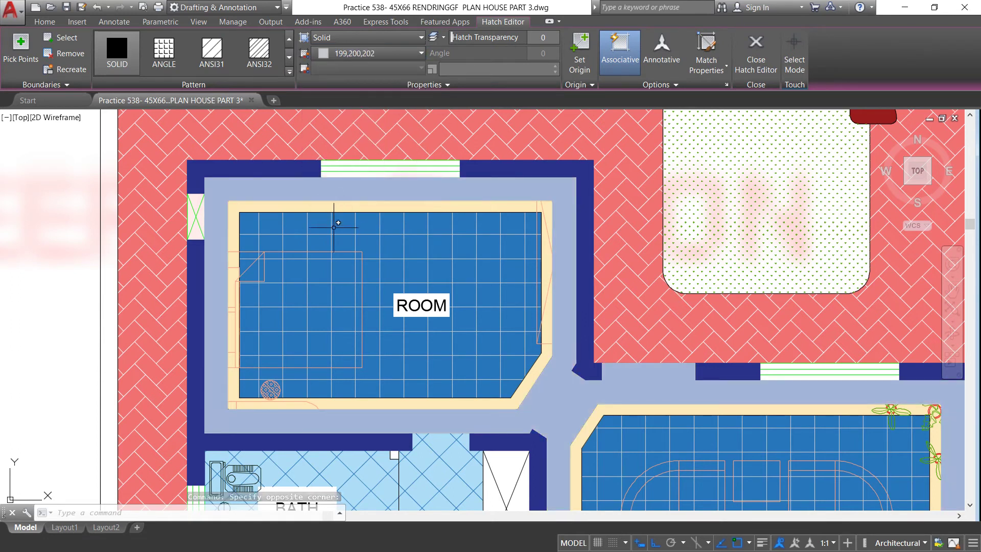
pyautogui.click(390, 238)
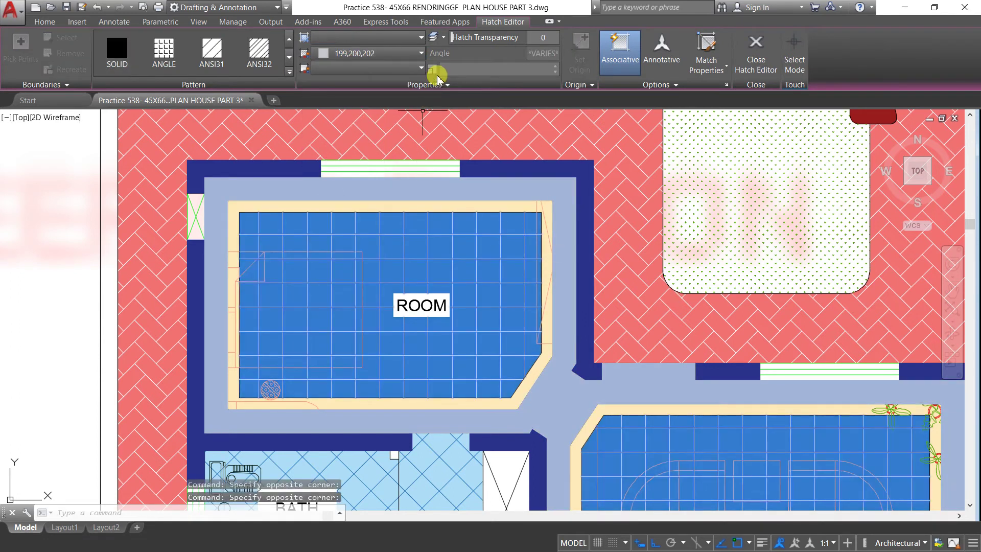
pyautogui.click(417, 68)
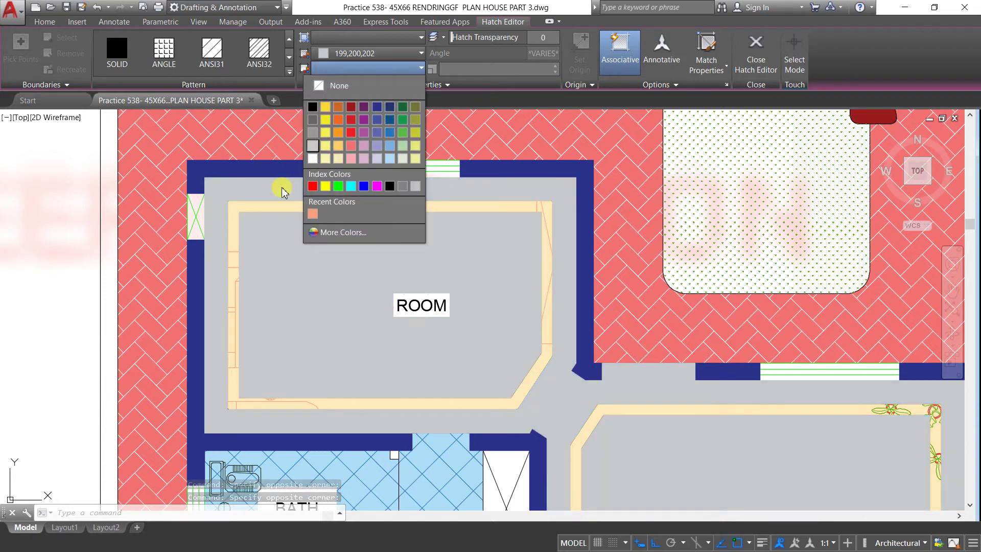
pyautogui.click(313, 158)
pyautogui.press('Escape')
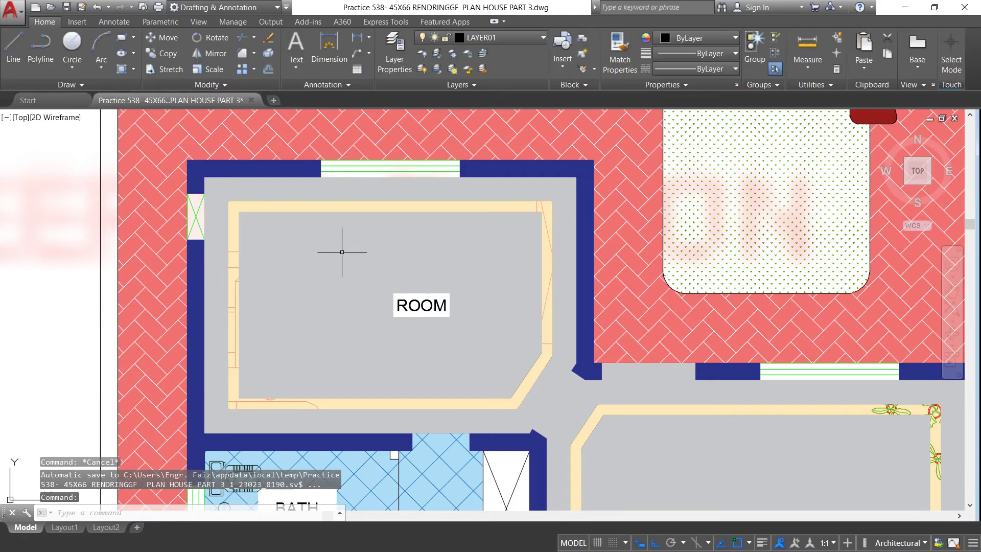
# Recolour the room's border trim hatch dark red 153,27,30.
pyautogui.click(340, 251)
pyautogui.click(425, 68)
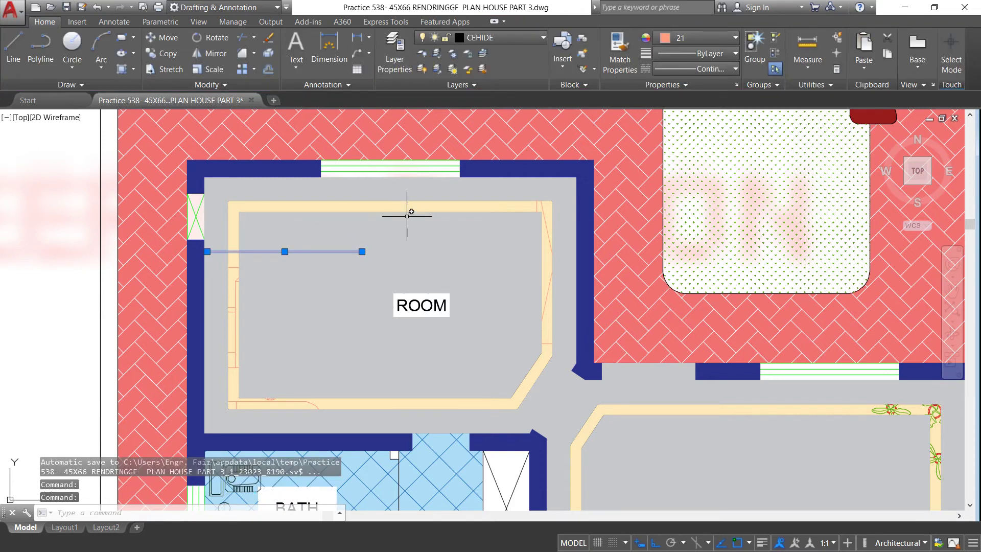
pyautogui.press('Escape')
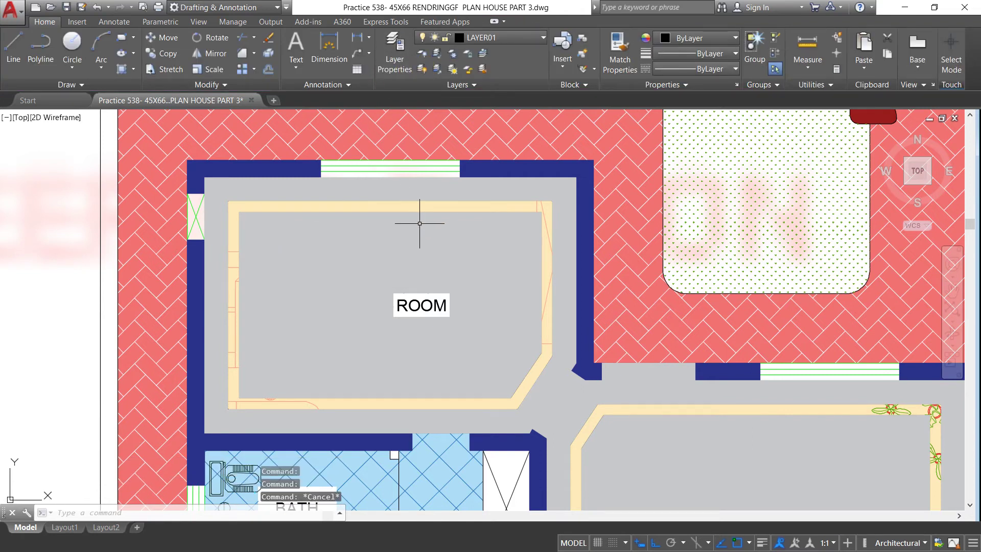
pyautogui.click(417, 221)
pyautogui.click(421, 54)
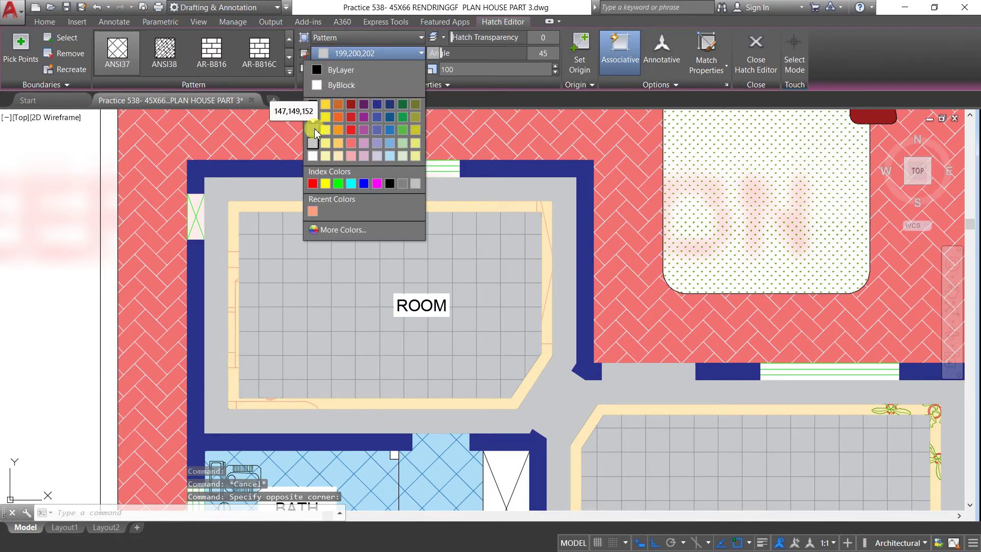
pyautogui.press('Escape')
pyautogui.press('Escape')
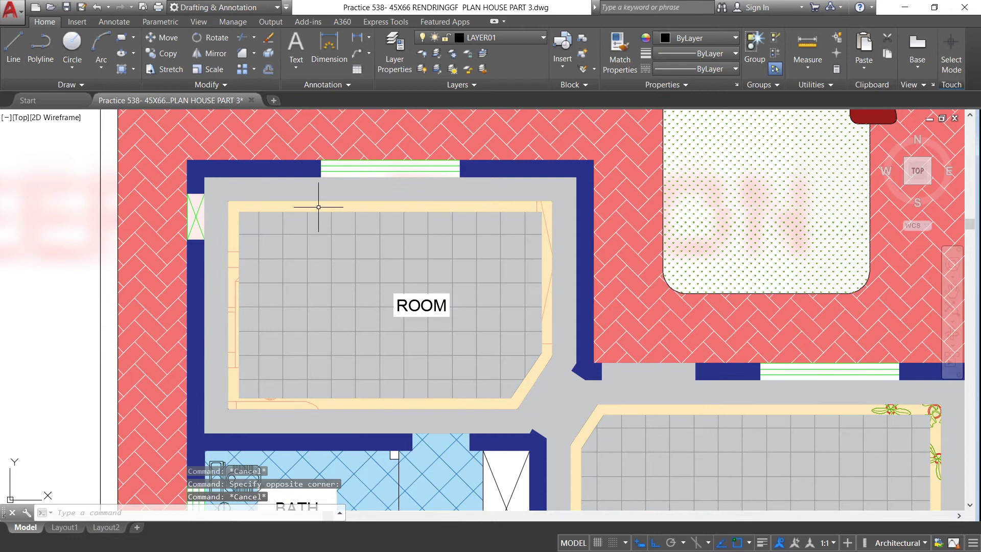
pyautogui.click(318, 207)
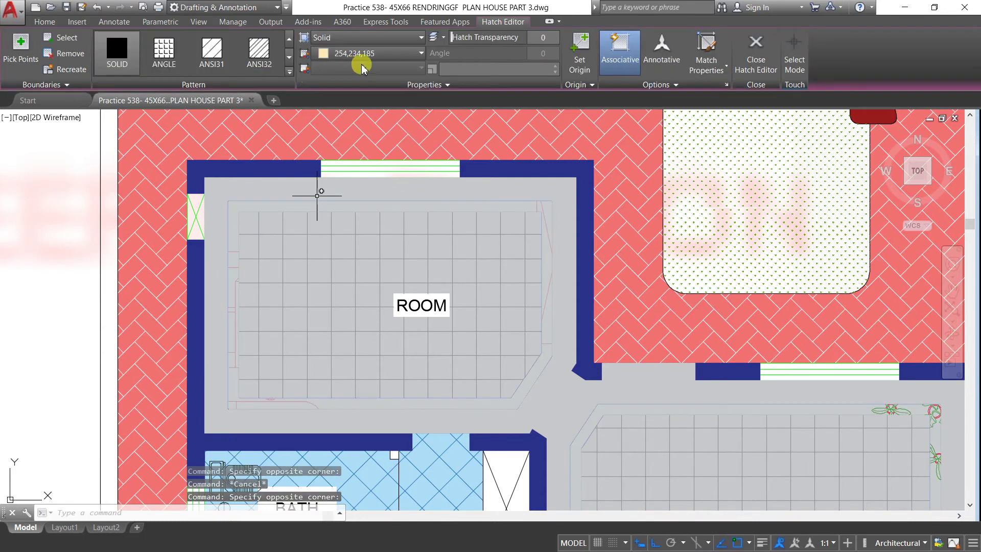
pyautogui.click(422, 54)
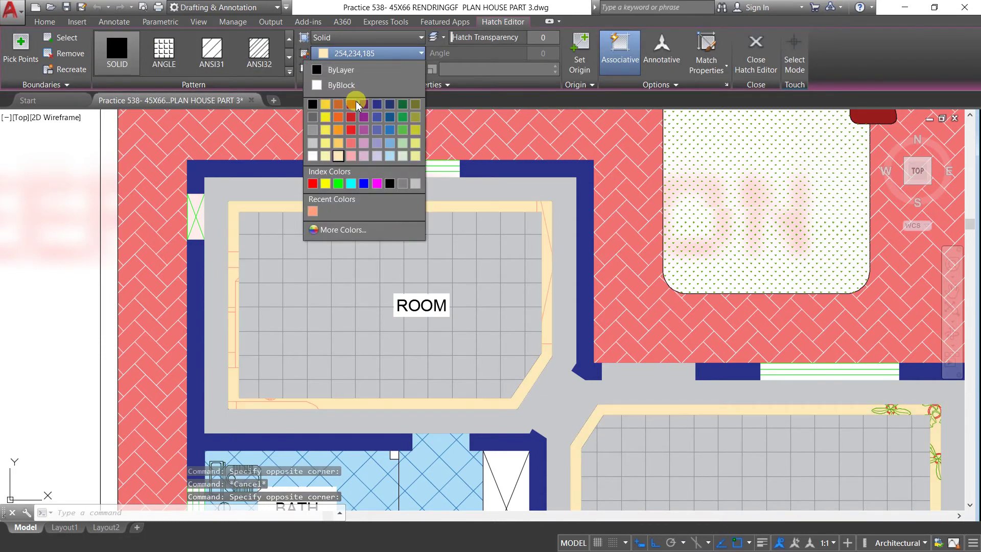
pyautogui.press('Escape')
pyautogui.press('Escape')
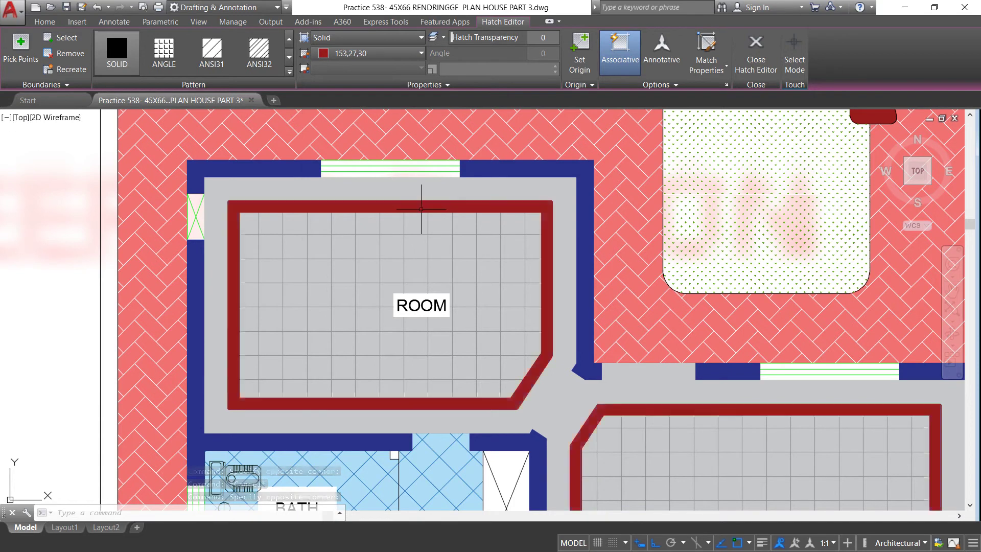
pyautogui.scroll(-4, 405, 188)
# Copy the grey-tiled, red-trimmed plan onto the uncoloured plan outline to its left.
pyautogui.scroll(2, 465, 428)
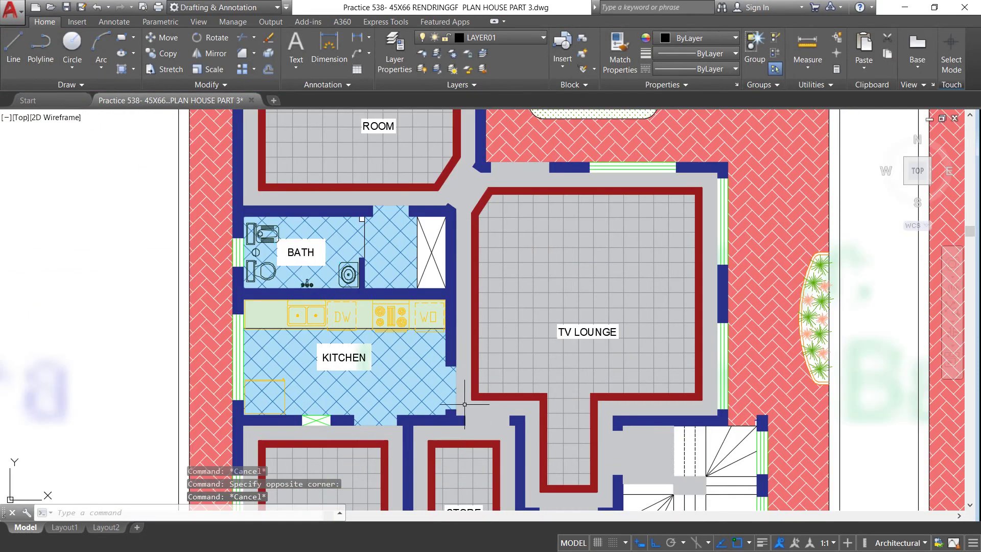
pyautogui.scroll(-4, 445, 306)
pyautogui.scroll(2, 445, 306)
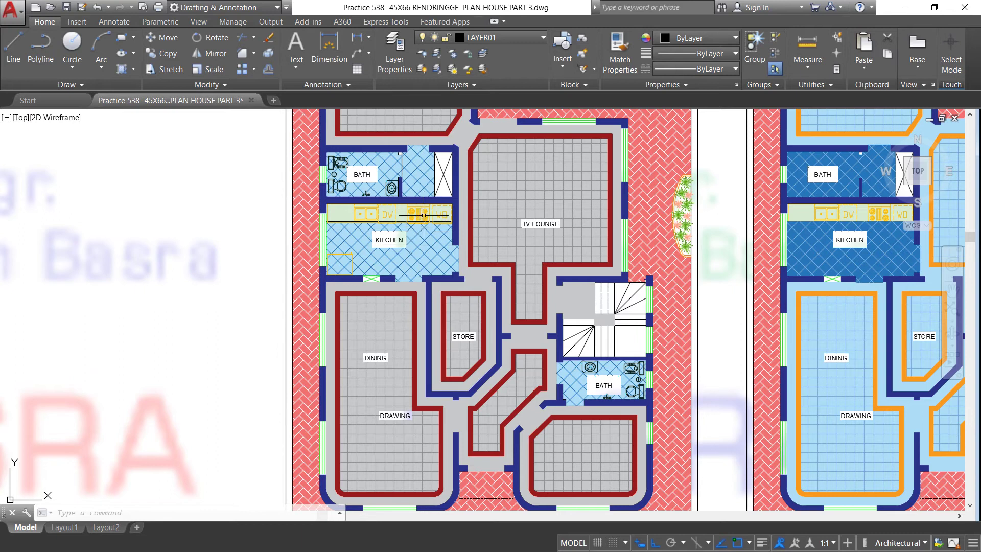
pyautogui.scroll(2, 424, 216)
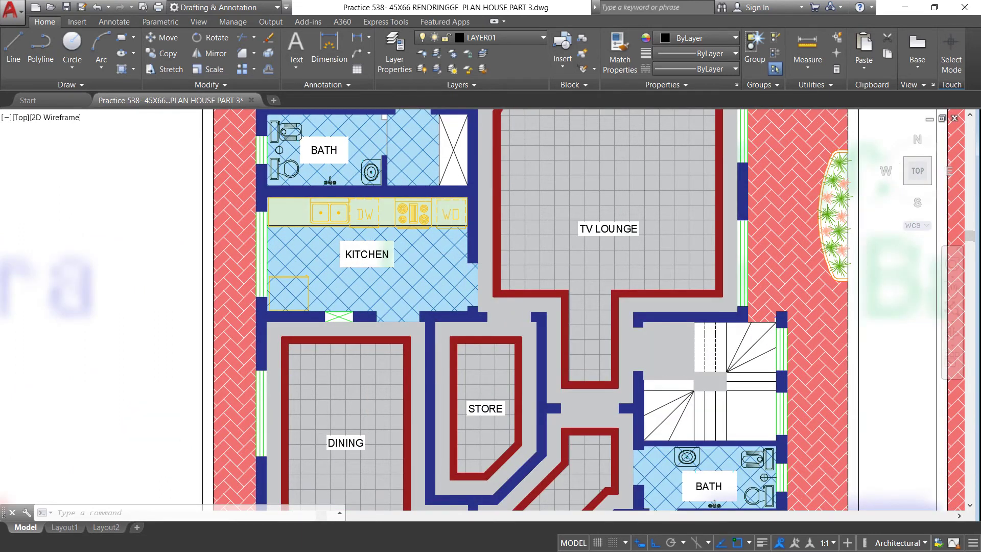
pyautogui.scroll(-2, 439, 247)
pyautogui.scroll(-2, 542, 261)
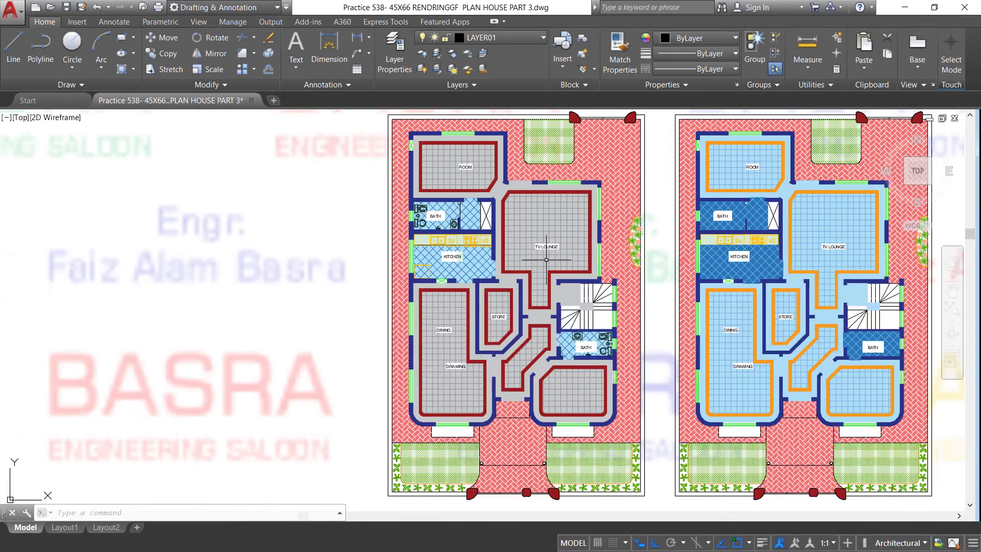
pyautogui.scroll(-2, 555, 243)
pyautogui.click(169, 56)
pyautogui.click(399, 140)
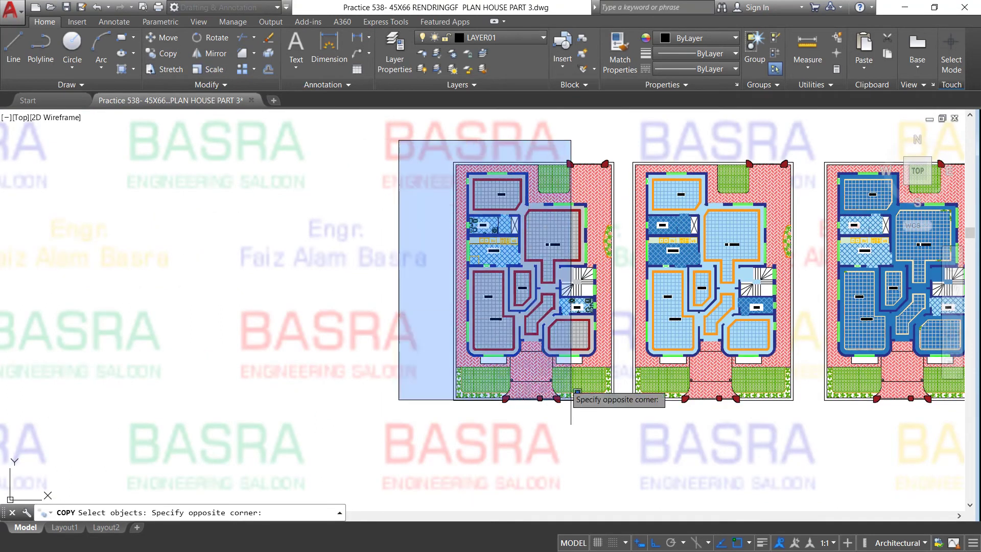
pyautogui.click(636, 469)
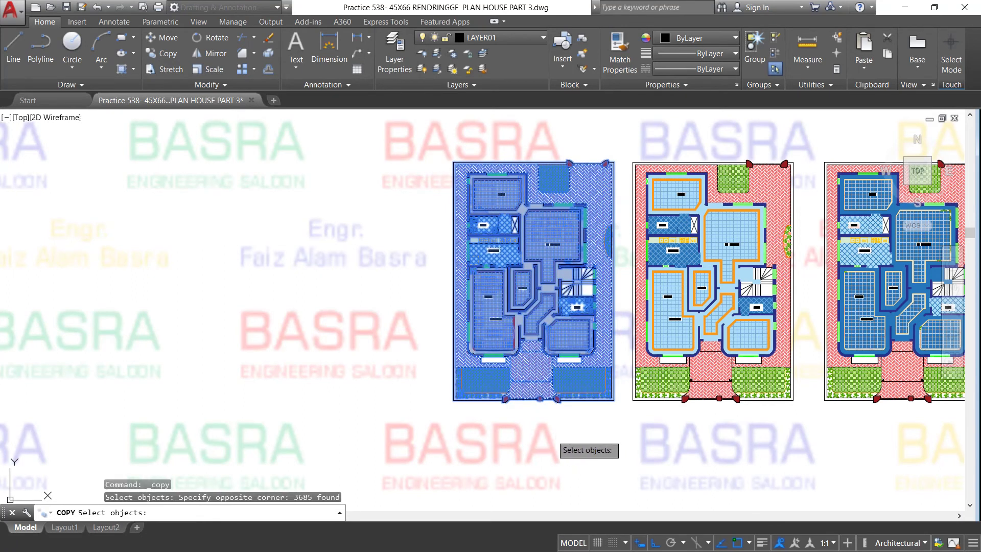
pyautogui.press('Return')
pyautogui.click(558, 399)
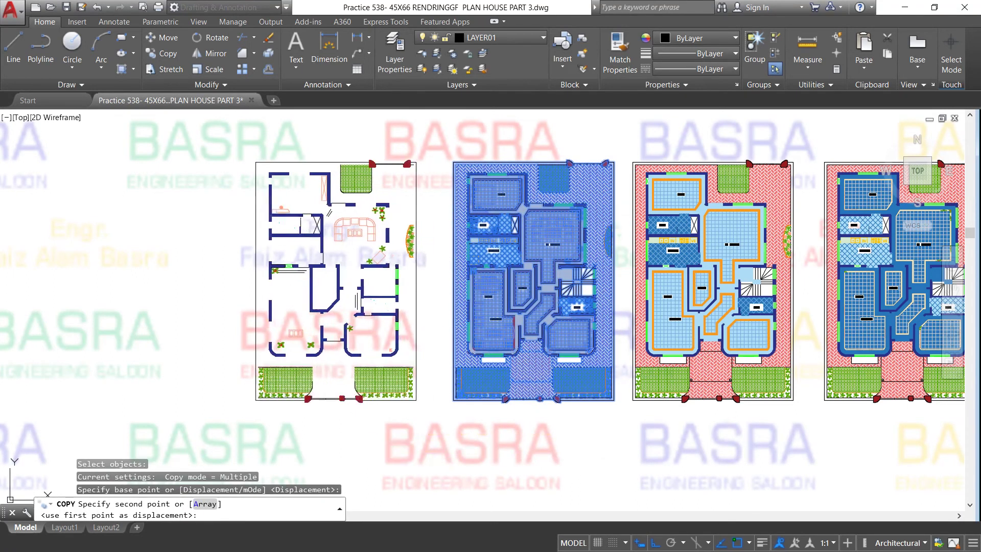
pyautogui.click(397, 395)
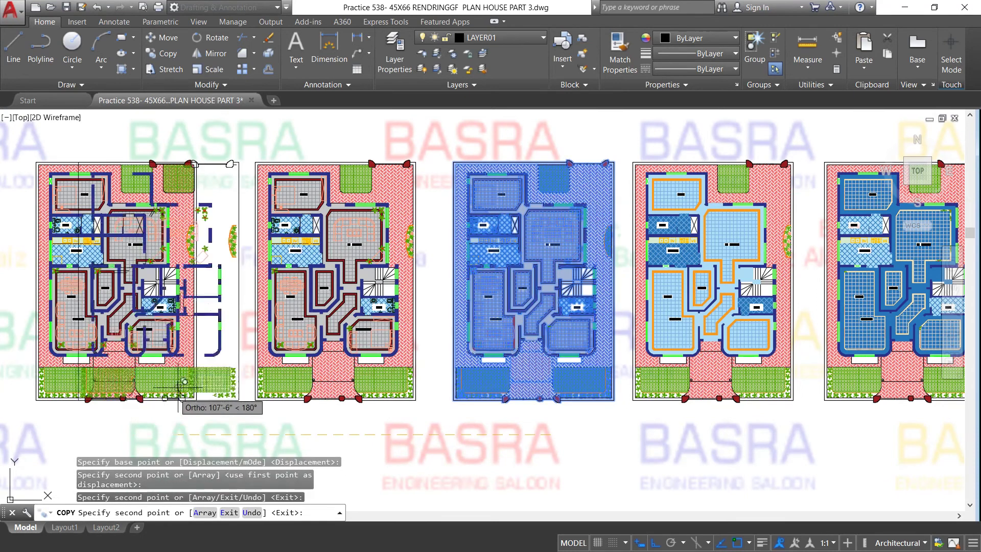
pyautogui.press('Escape')
# Match the bath and kitchen floors to the TV lounge tile hatch and adjust their angle.
pyautogui.scroll(4, 536, 227)
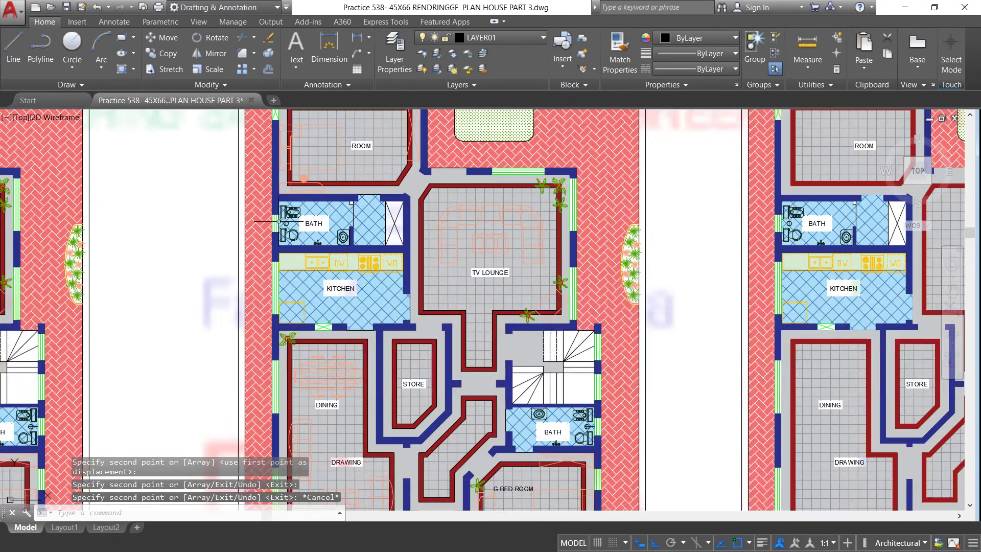
pyautogui.scroll(2, 317, 231)
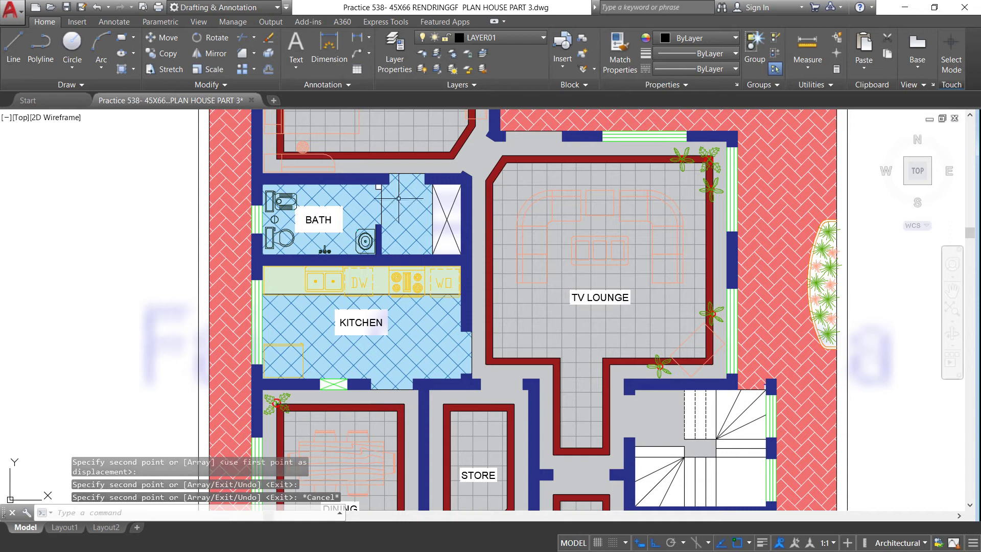
pyautogui.click(627, 53)
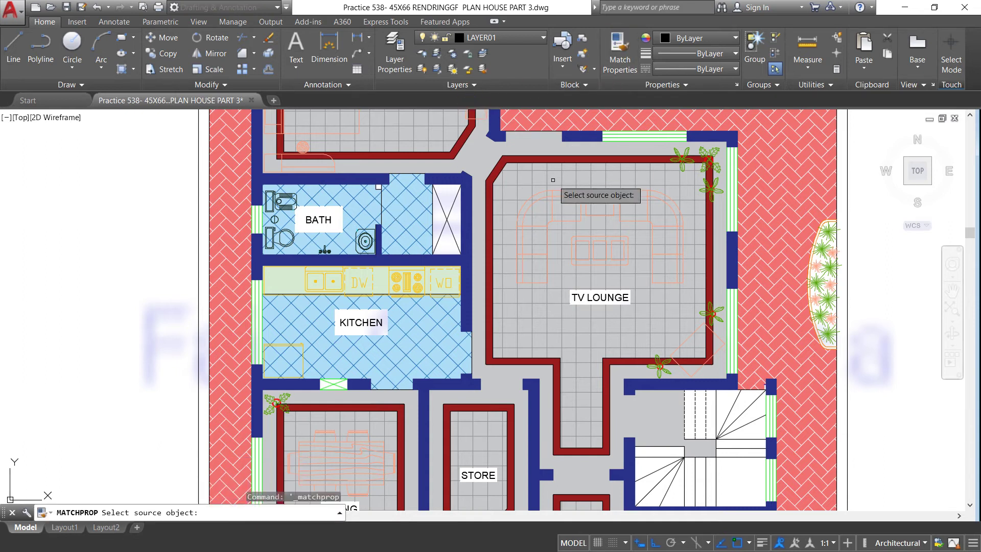
pyautogui.click(541, 176)
pyautogui.click(412, 227)
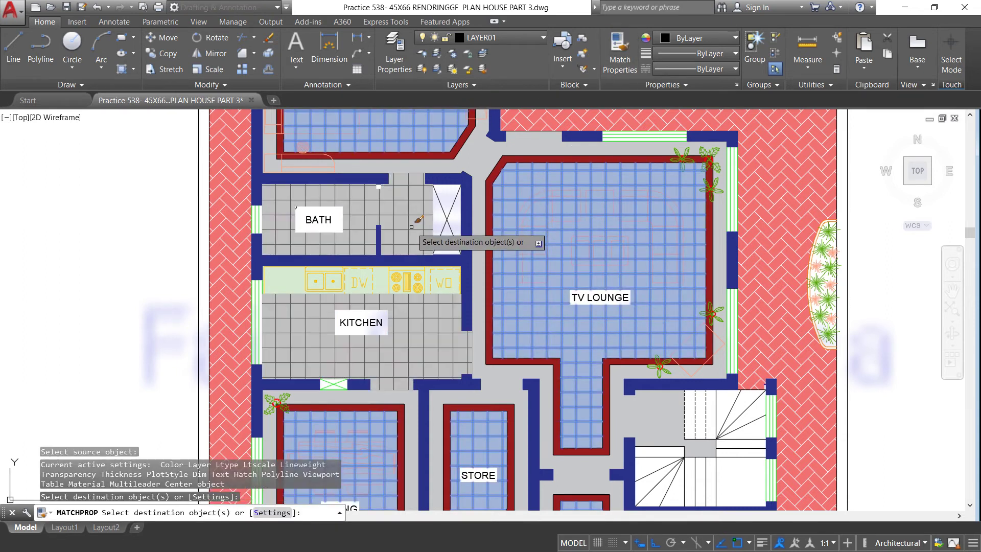
pyautogui.rightClick(102, 233)
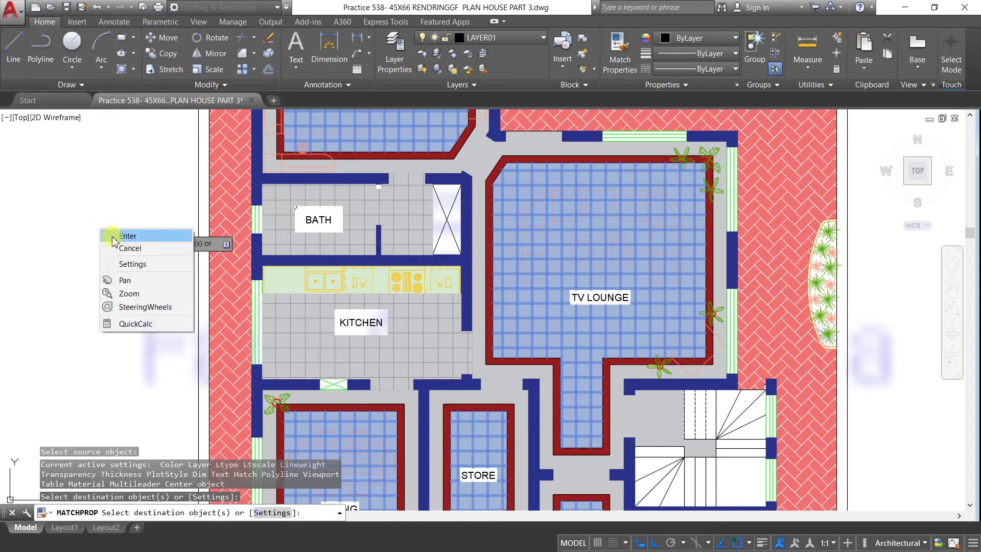
pyautogui.click(126, 235)
pyautogui.scroll(-5, 289, 200)
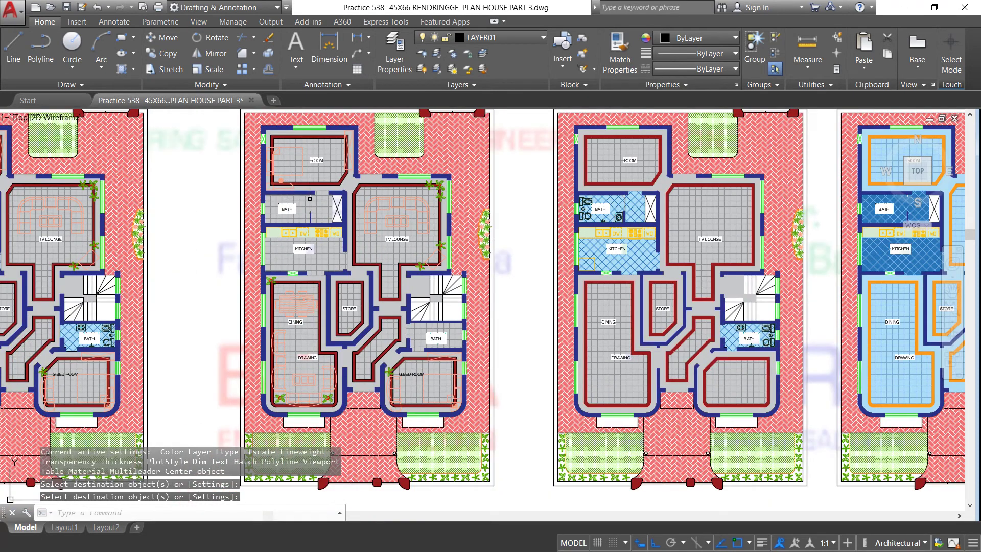
pyautogui.scroll(4, 318, 202)
pyautogui.click(325, 210)
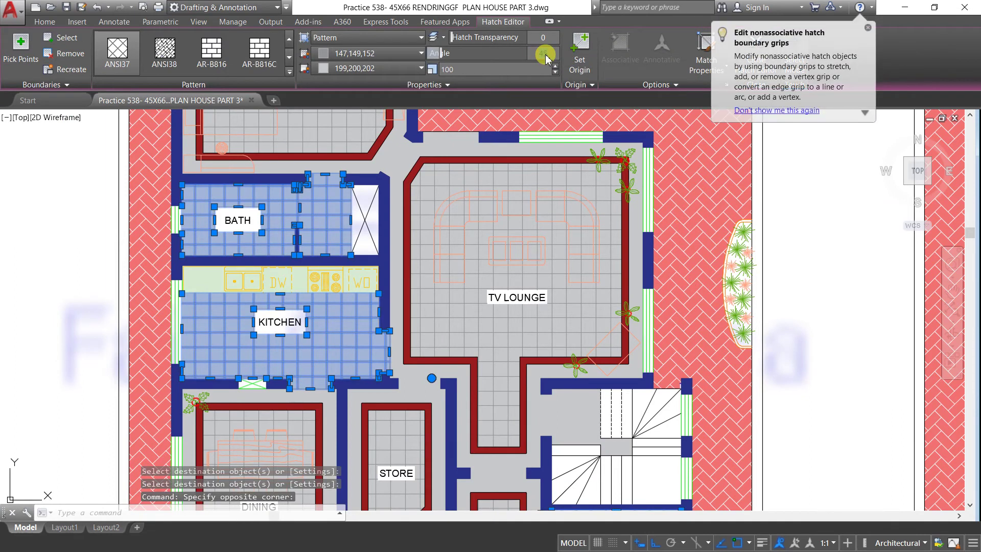
pyautogui.press('Return')
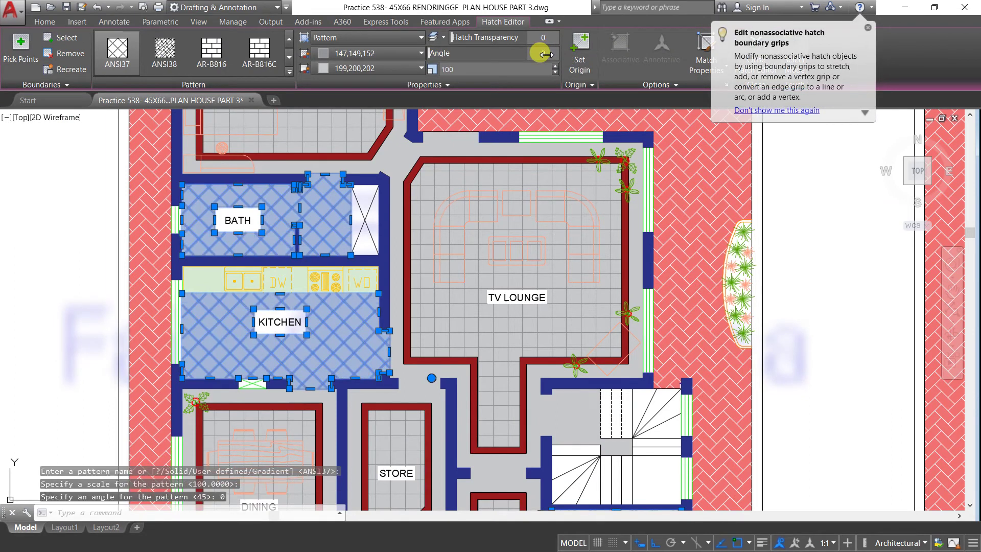
pyautogui.press('Escape')
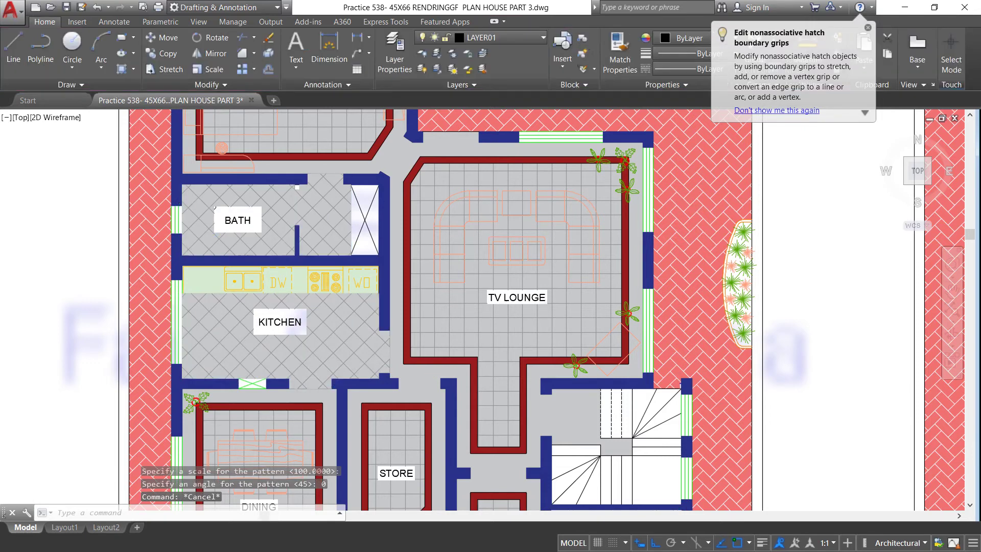
# In the next plan, match bath and kitchen to the lounge tile and change the lounge/room tile angle.
pyautogui.scroll(-3, 599, 160)
pyautogui.scroll(-1, 598, 160)
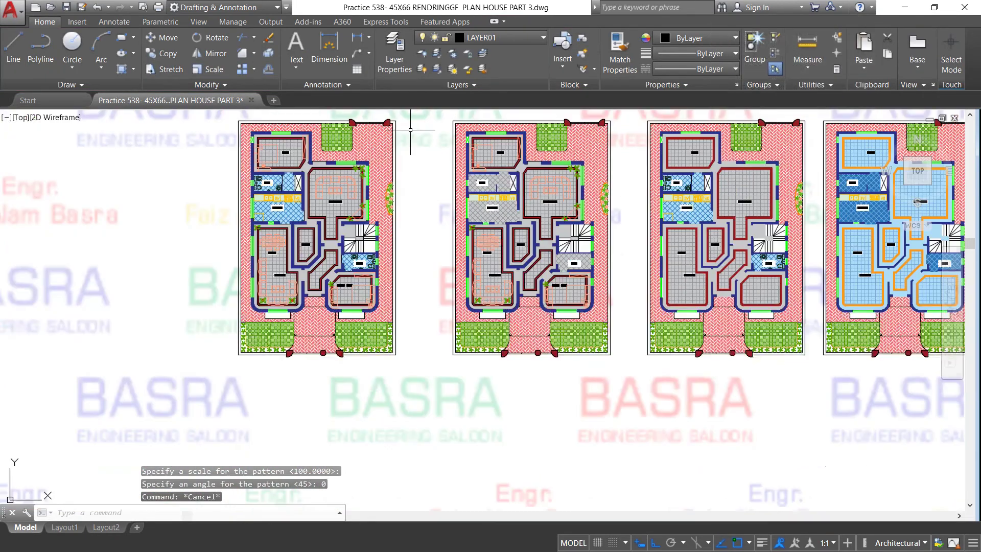
pyautogui.scroll(3, 278, 148)
pyautogui.scroll(4, 279, 148)
pyautogui.scroll(2, 388, 245)
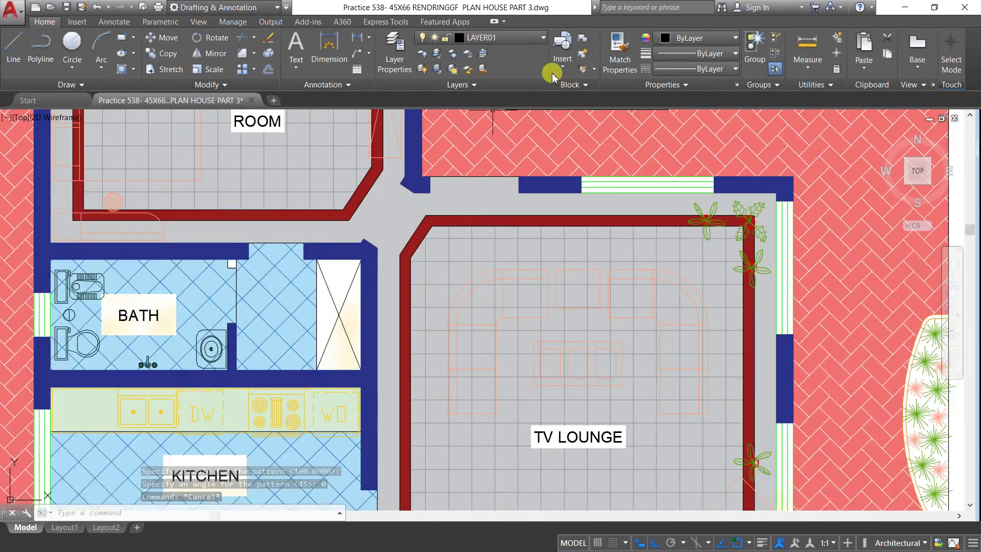
pyautogui.click(620, 54)
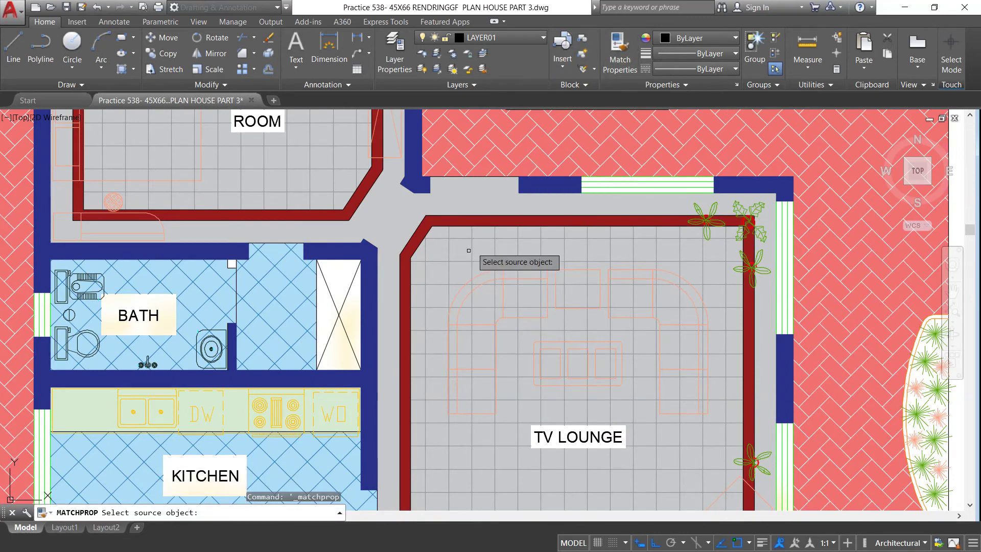
pyautogui.click(448, 254)
pyautogui.click(278, 297)
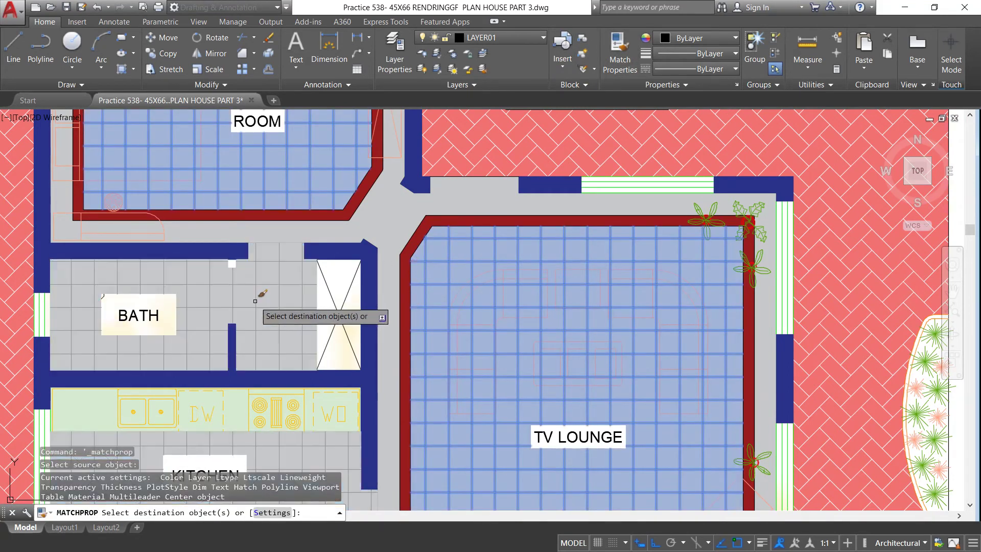
pyautogui.rightClick(284, 280)
pyautogui.click(307, 293)
pyautogui.click(450, 233)
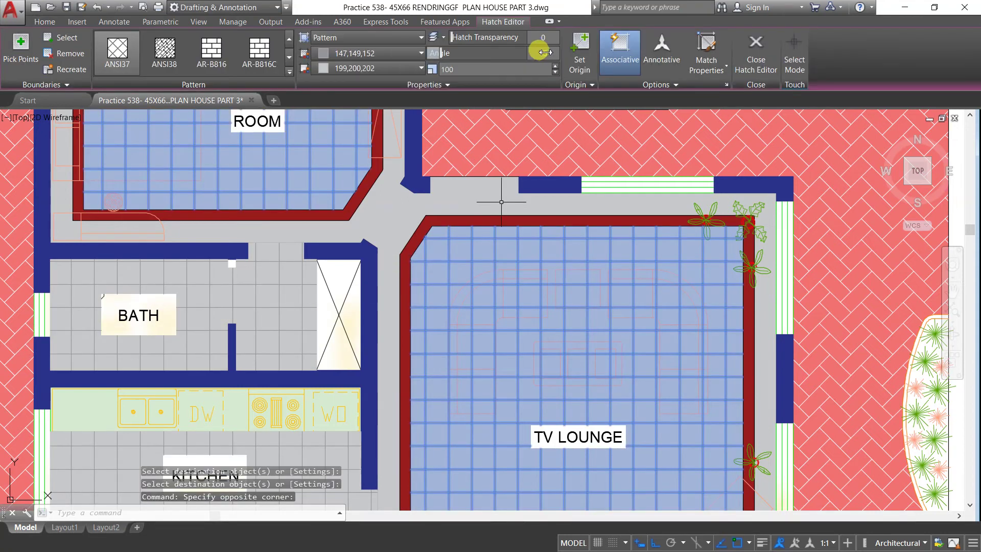
pyautogui.moveTo(543, 51); pyautogui.dragTo(544, 52)
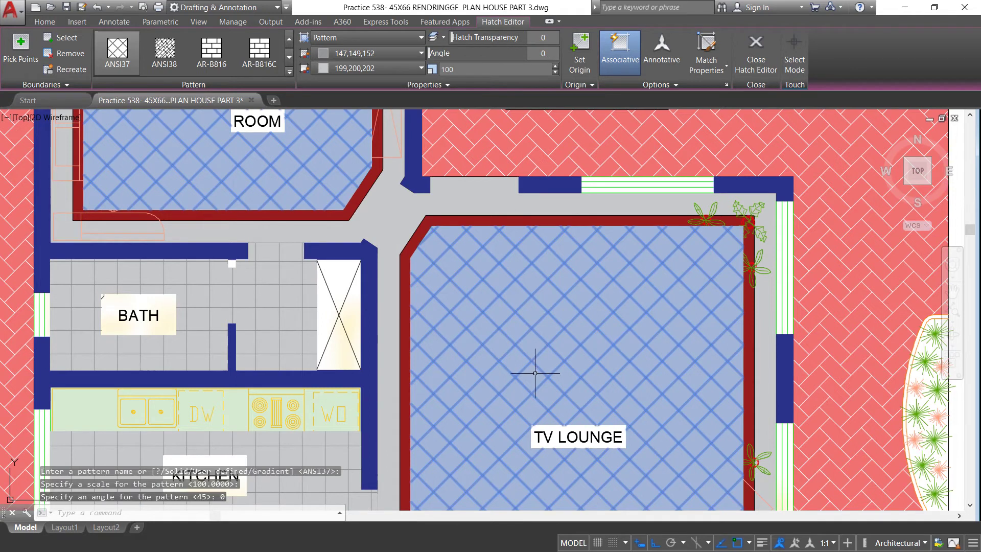
pyautogui.press('Escape')
pyautogui.scroll(-5, 498, 296)
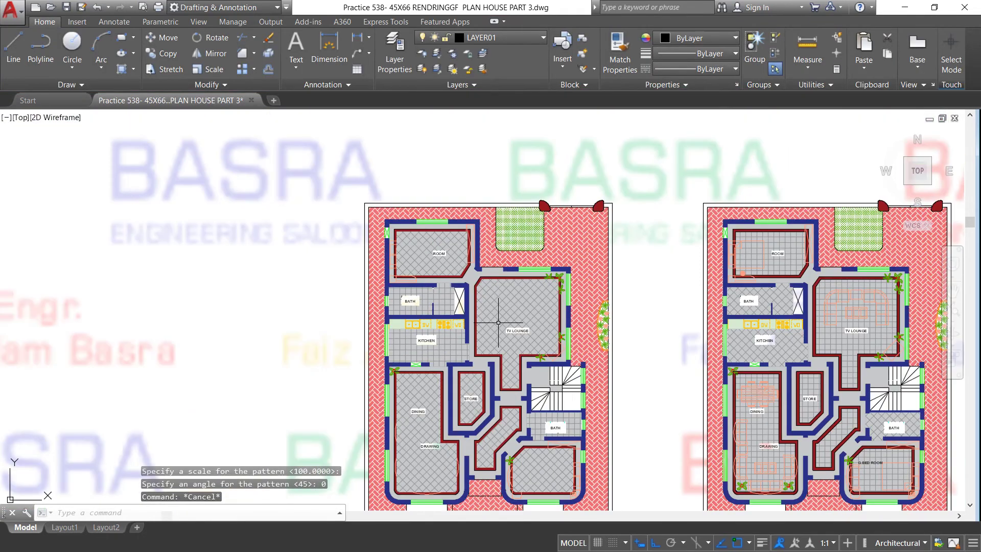
# Copy the whole coloured plan into the row over the leftmost uncoloured outline.
pyautogui.scroll(2, 495, 322)
pyautogui.scroll(-2, 434, 205)
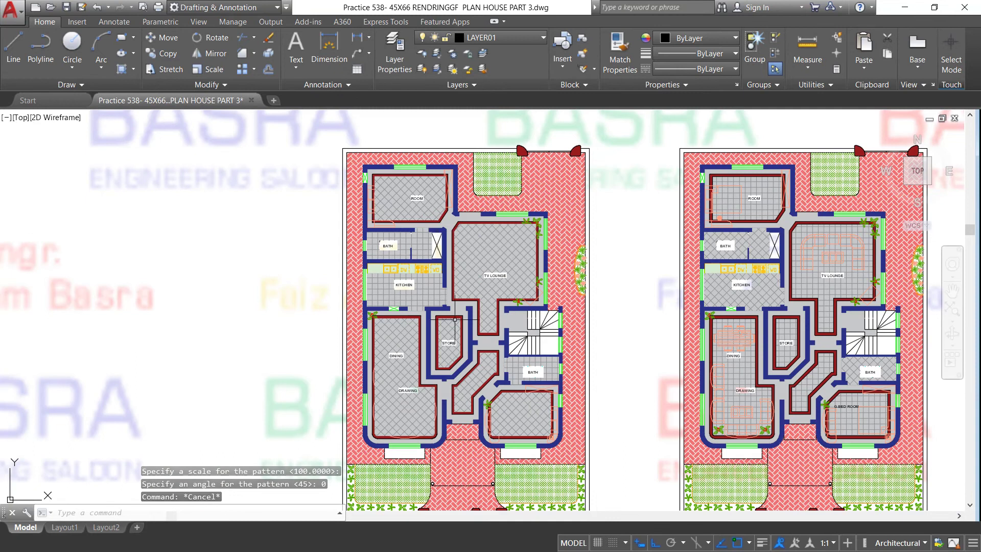
pyautogui.scroll(2, 472, 355)
pyautogui.scroll(-2, 494, 246)
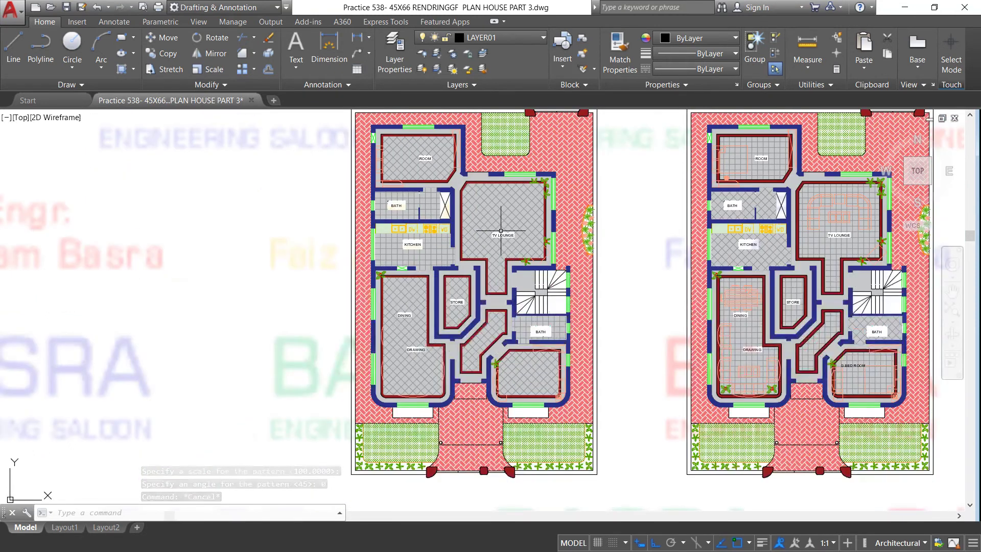
pyautogui.scroll(-2, 624, 194)
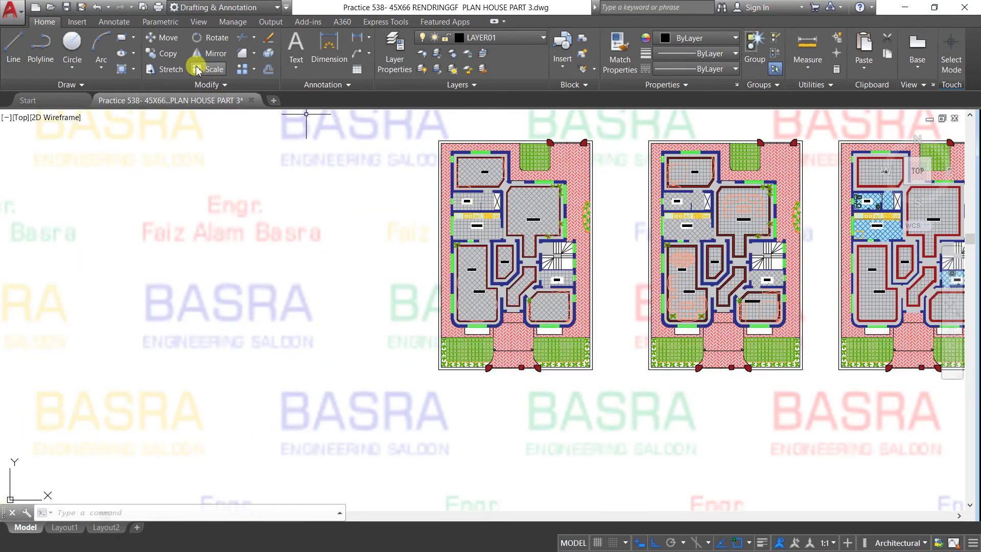
pyautogui.click(168, 54)
pyautogui.click(412, 122)
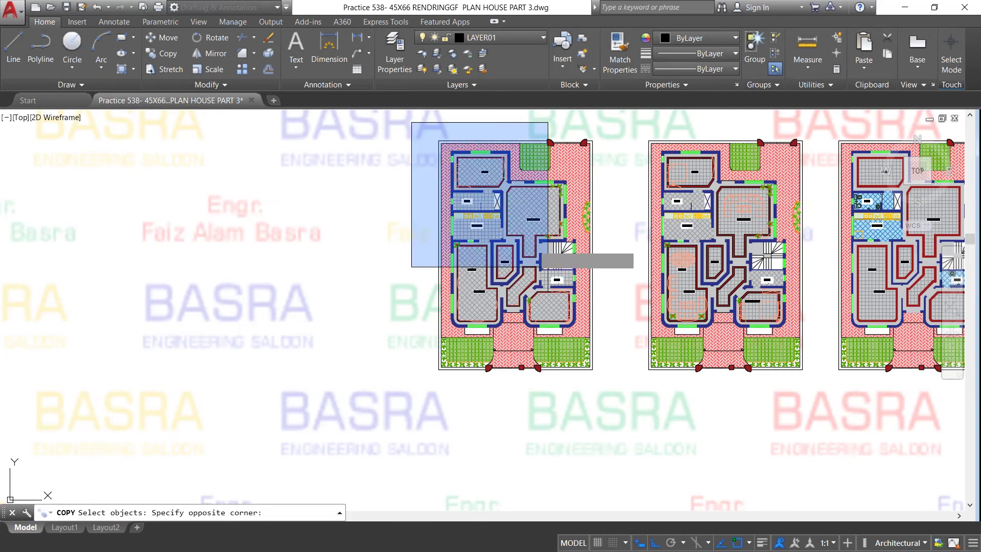
pyautogui.click(613, 408)
pyautogui.press('Return')
pyautogui.click(605, 411)
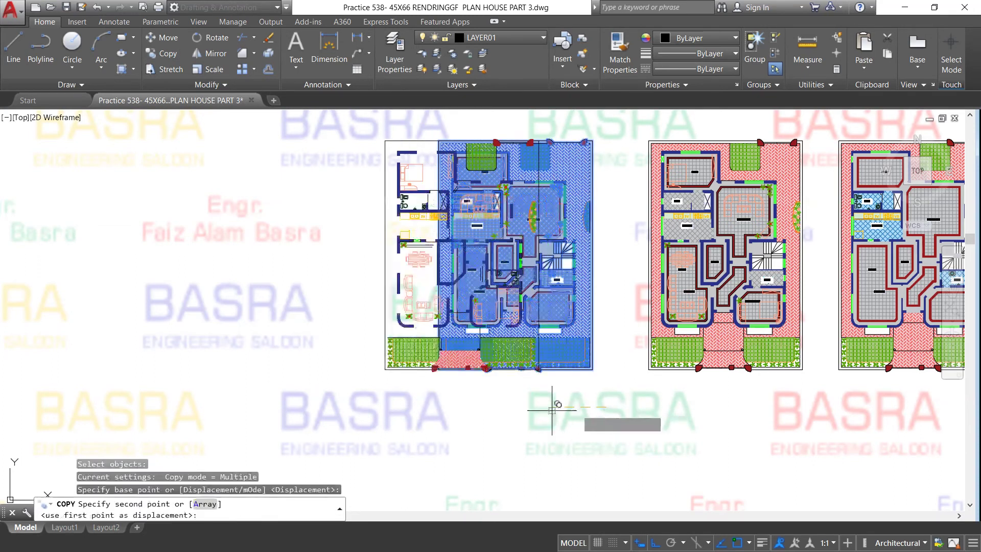
pyautogui.click(392, 409)
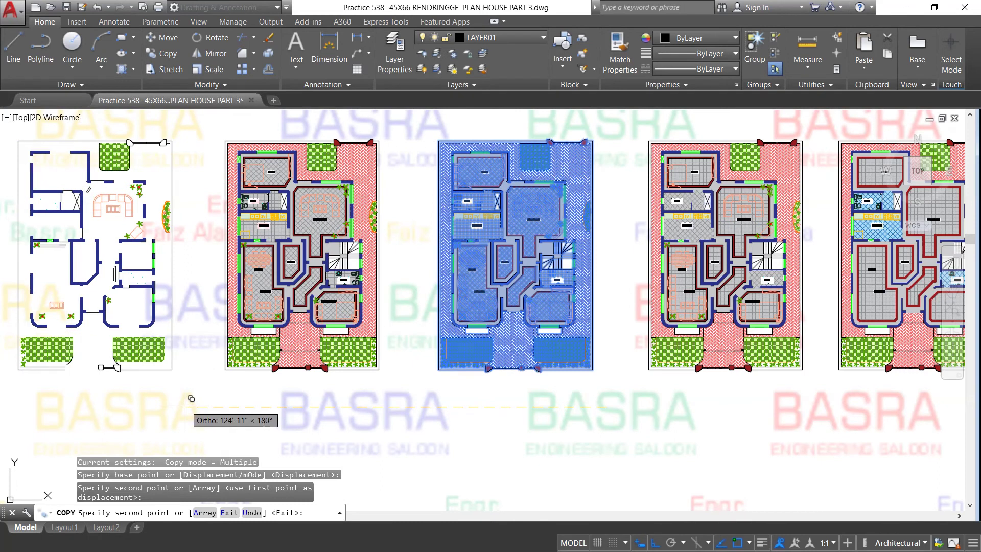
pyautogui.press('Escape')
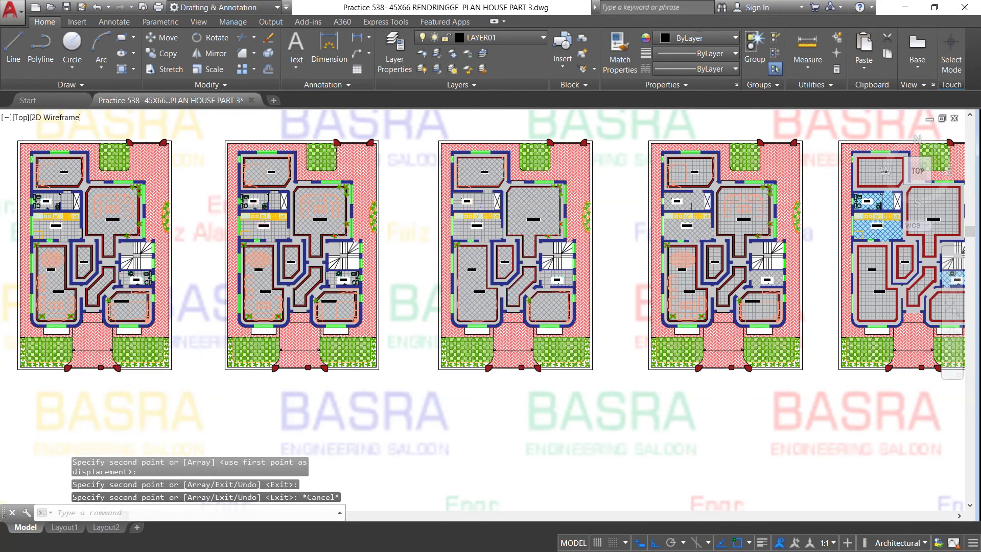
# Zoom in and select the dark red room-wall hatch.
pyautogui.scroll(4, 246, 152)
pyautogui.scroll(4, 246, 152)
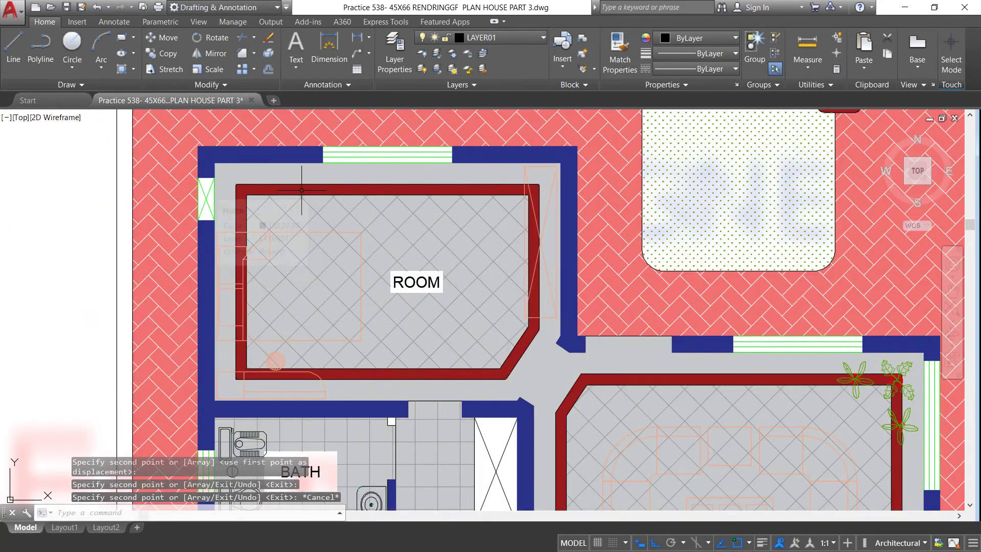
pyautogui.click(301, 190)
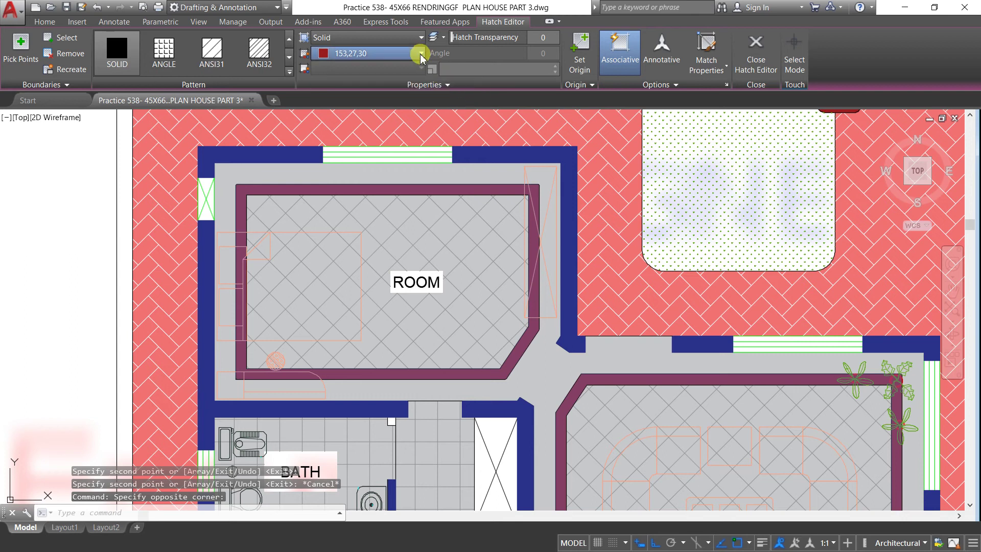
# Turn the middle plan's blue main-wall hatch dark red (153,27,30).
pyautogui.click(421, 54)
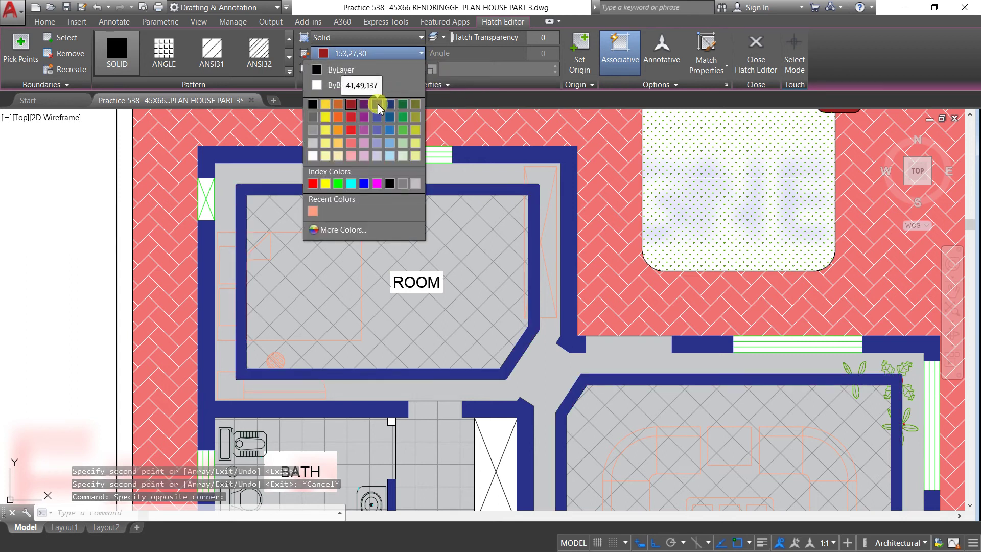
pyautogui.press('Escape')
pyautogui.press('Escape')
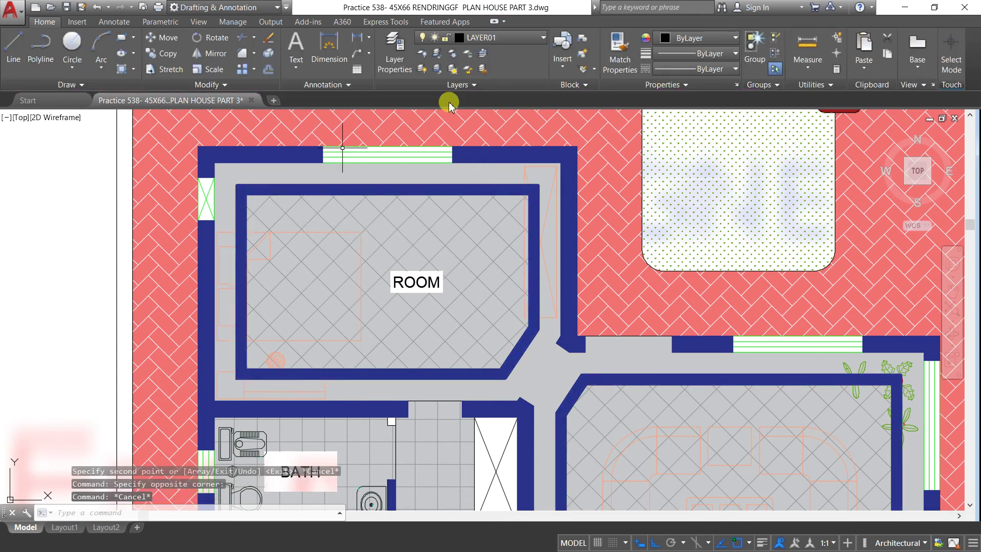
pyautogui.scroll(-2, 397, 135)
pyautogui.scroll(-2, 422, 140)
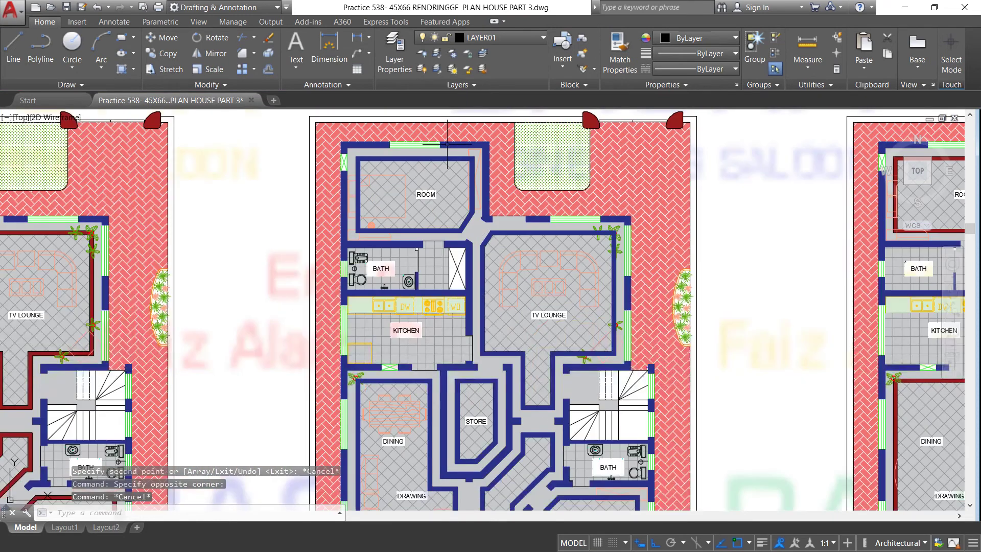
pyautogui.scroll(4, 365, 146)
pyautogui.click(353, 142)
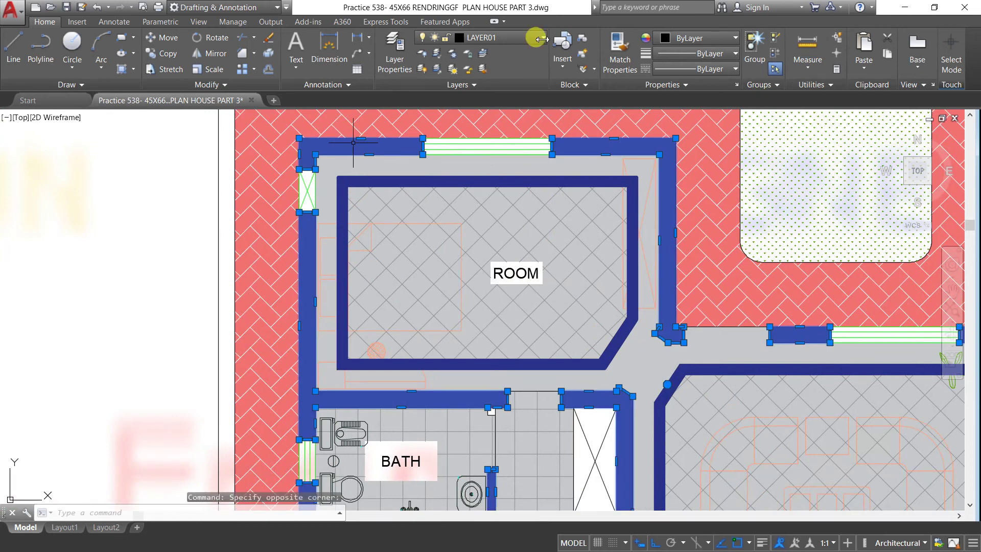
pyautogui.click(421, 53)
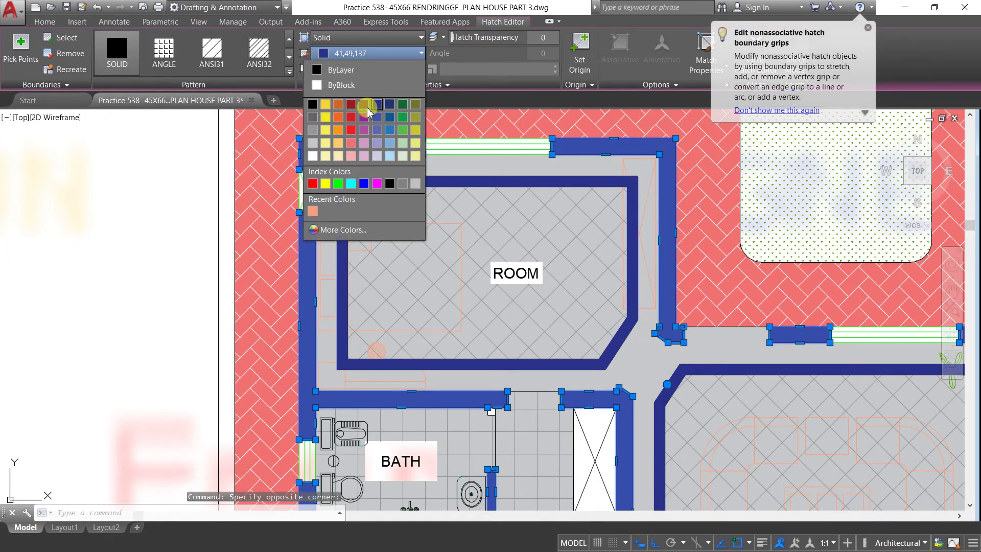
pyautogui.click(351, 105)
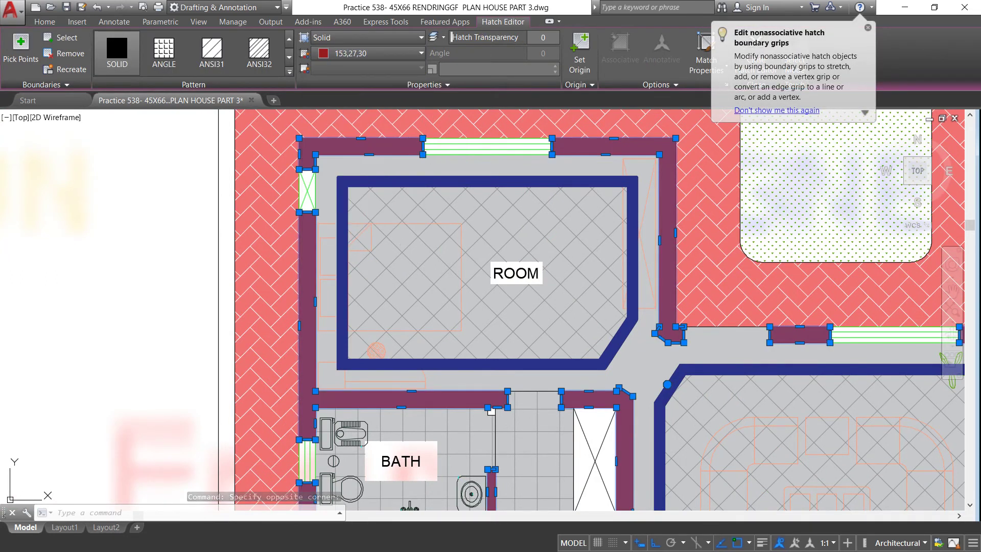
pyautogui.press('Escape')
# Recolour the wall hatch around the dining area from blue to dark red.
pyautogui.scroll(-6, 496, 113)
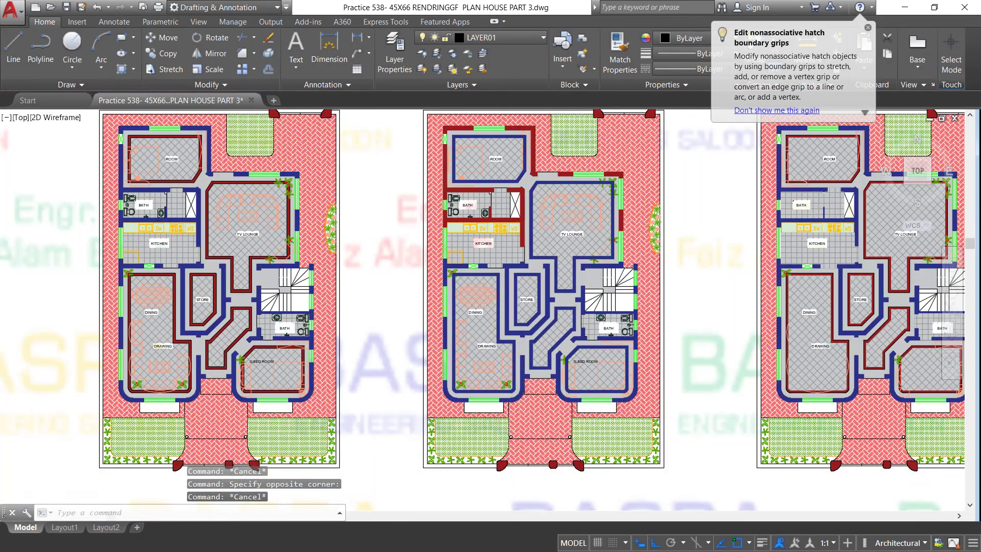
pyautogui.scroll(5, 501, 273)
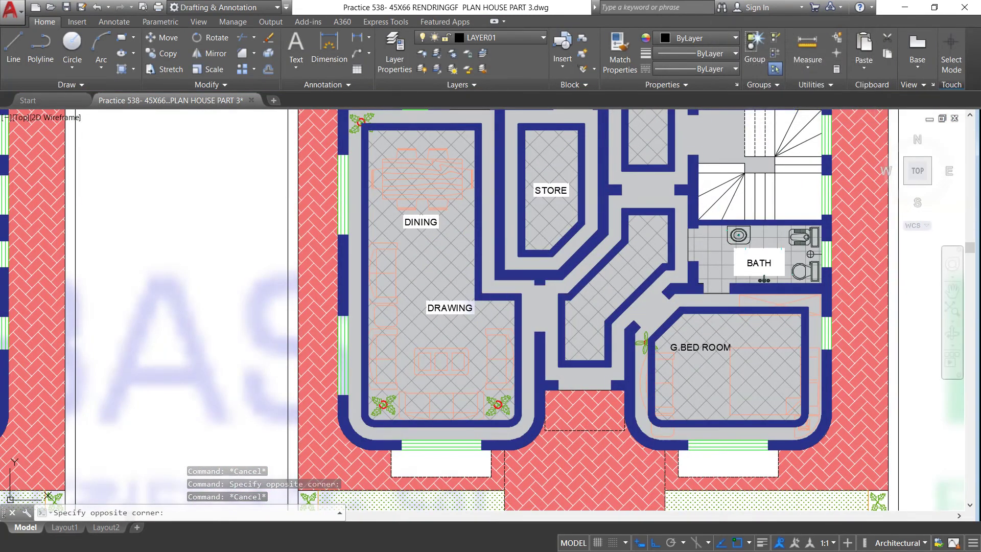
pyautogui.click(505, 270)
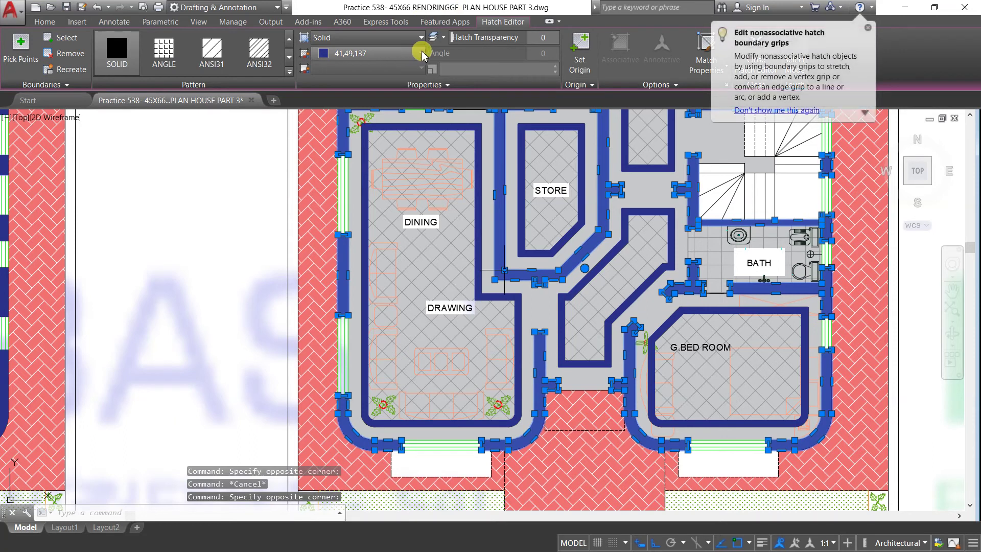
pyautogui.click(422, 53)
pyautogui.click(351, 128)
pyautogui.press('Escape')
pyautogui.scroll(-4, 444, 304)
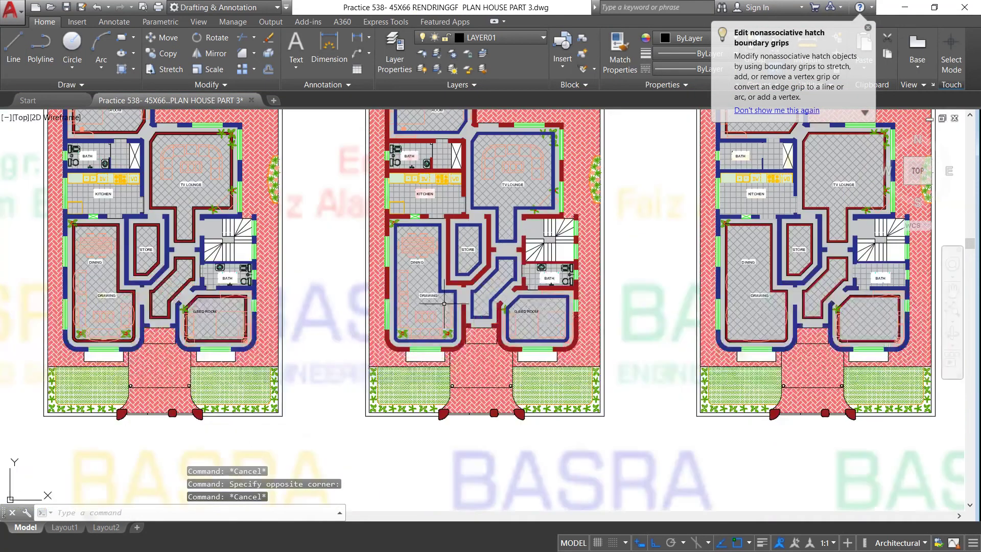
pyautogui.scroll(2, 508, 162)
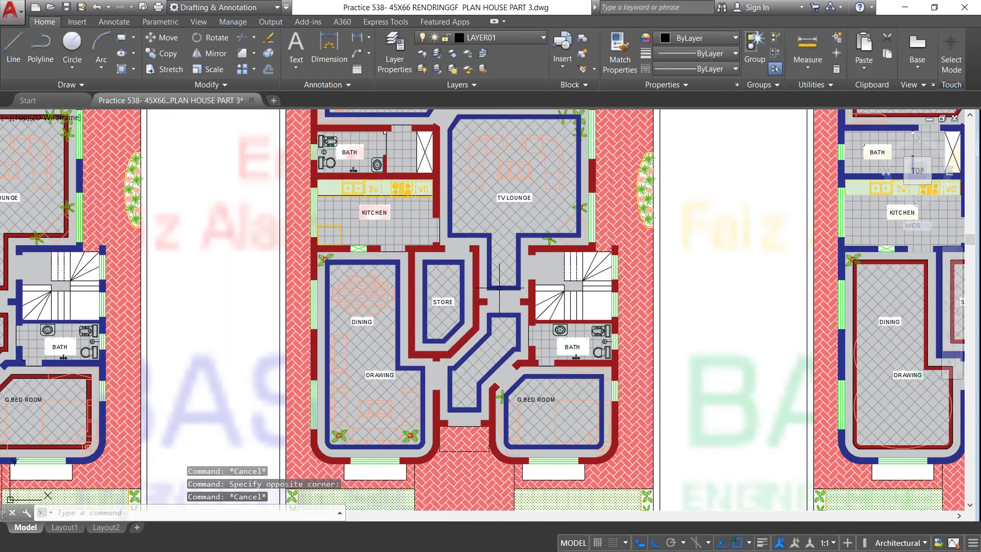
pyautogui.scroll(-2, 504, 298)
pyautogui.scroll(2, 438, 180)
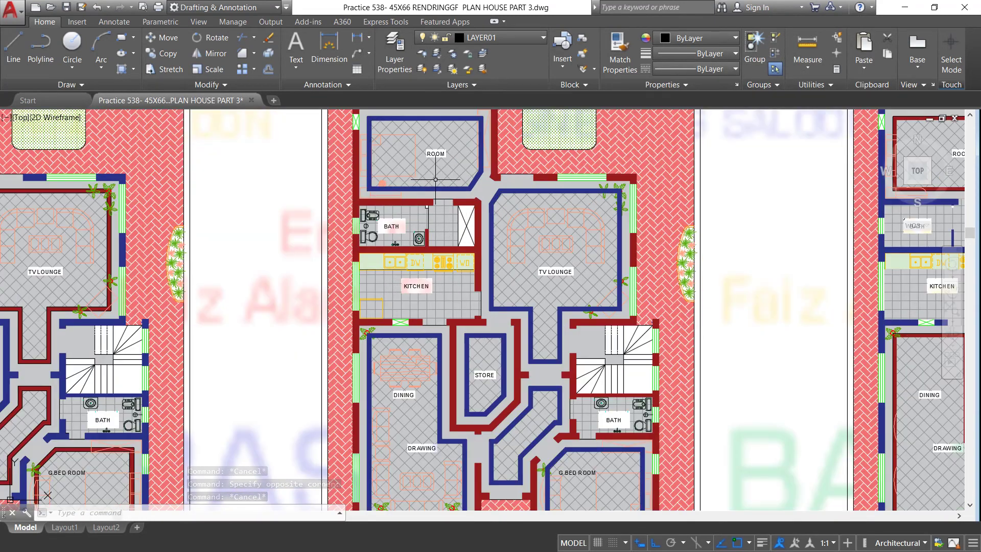
pyautogui.scroll(-2, 609, 202)
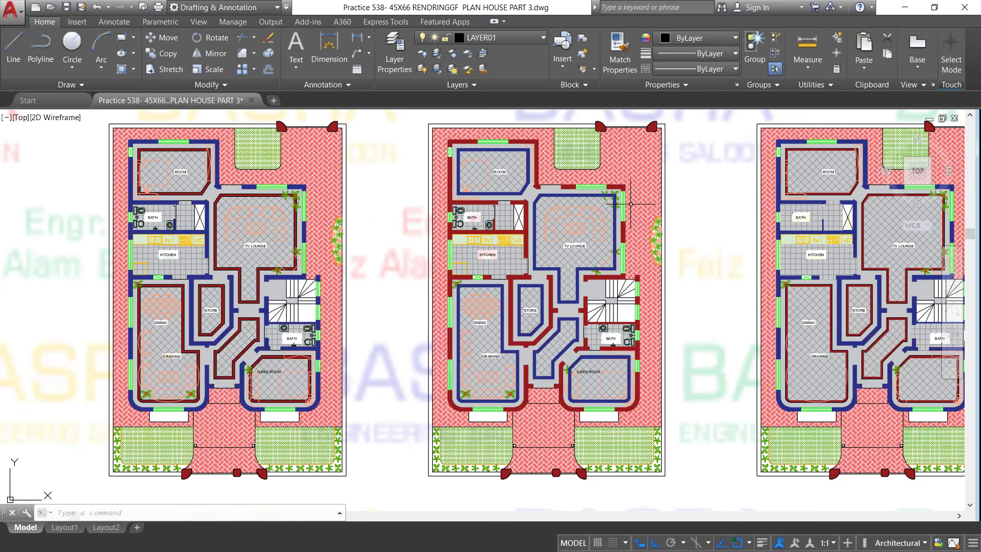
pyautogui.scroll(2, 441, 183)
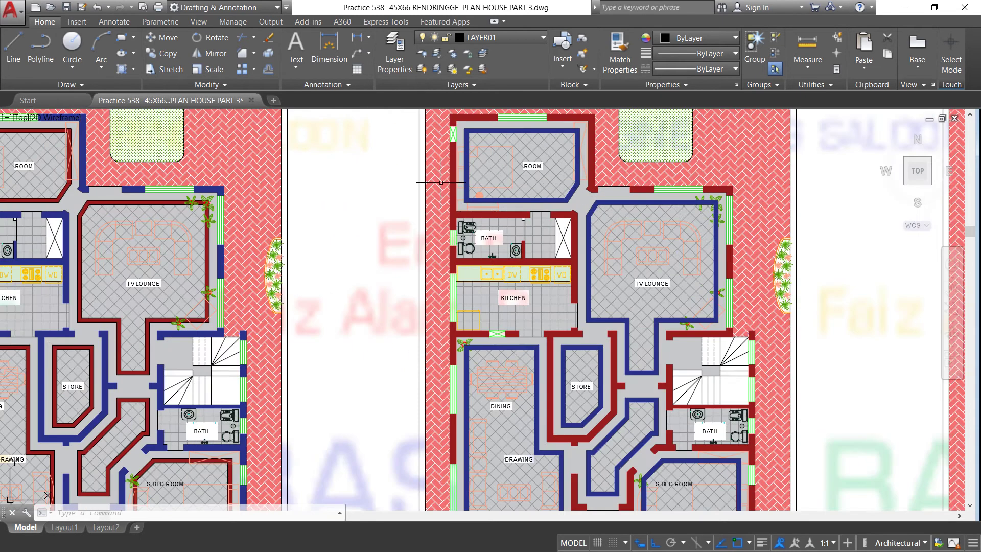
pyautogui.scroll(-2, 649, 202)
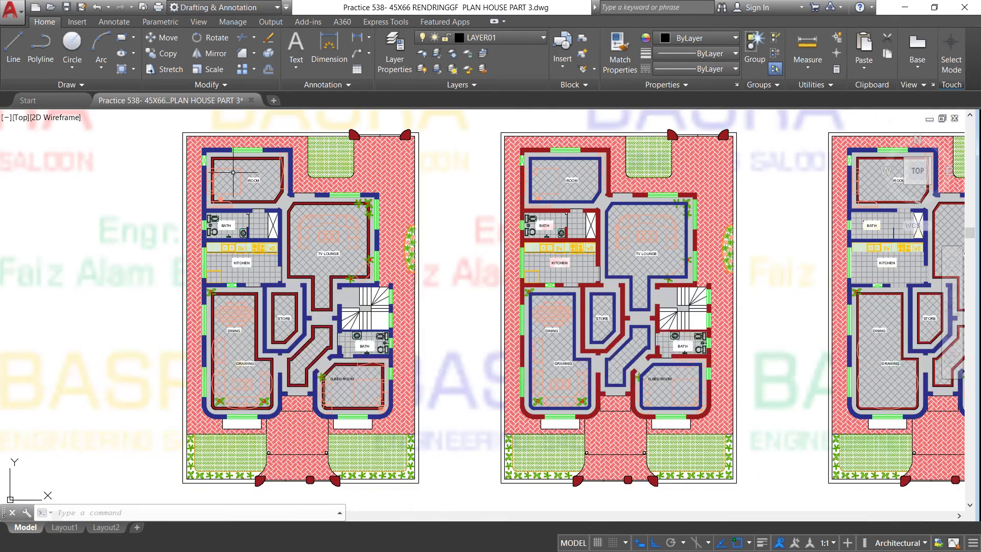
pyautogui.scroll(3, 233, 172)
pyautogui.scroll(3, 231, 163)
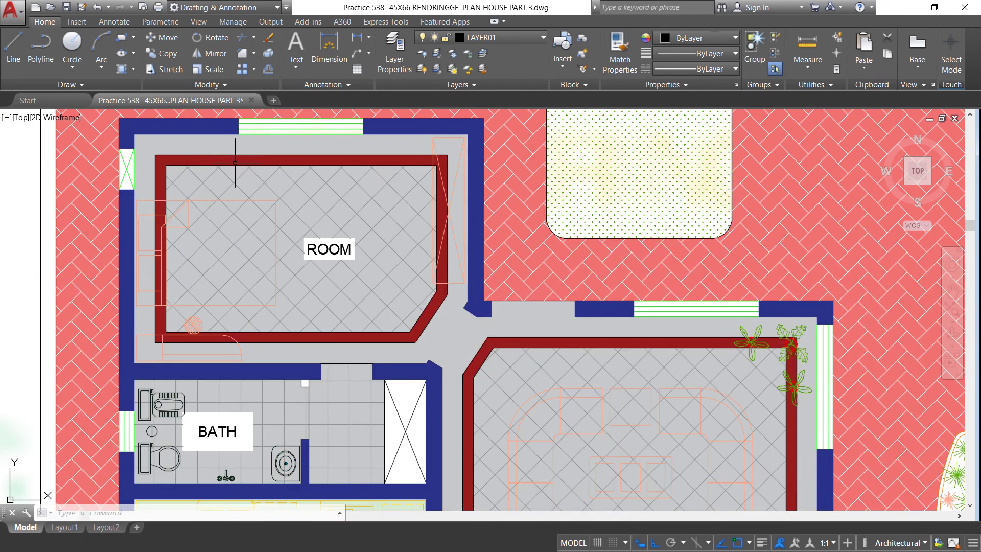
# Make this plan's room-wall hatch dark green.
pyautogui.press('Escape')
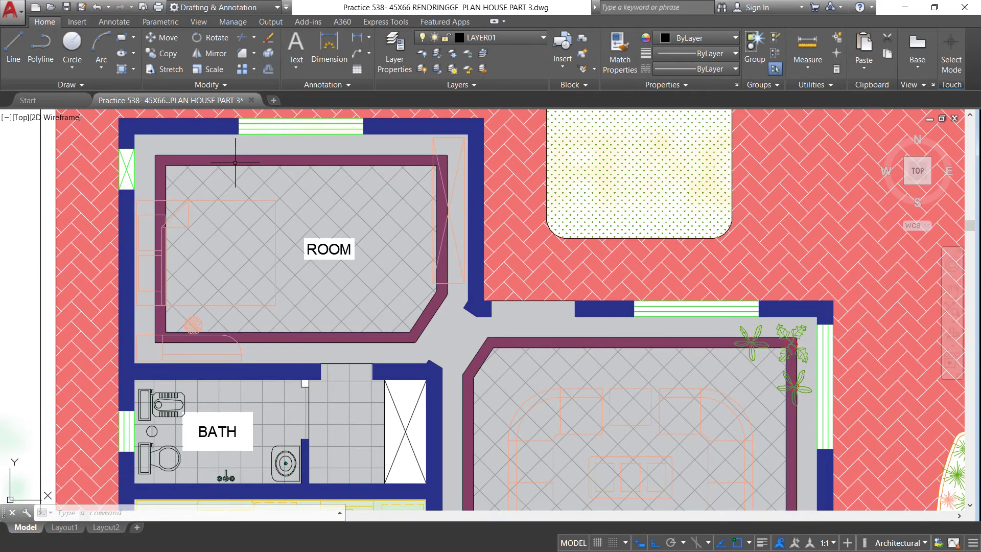
pyautogui.click(235, 163)
pyautogui.click(420, 53)
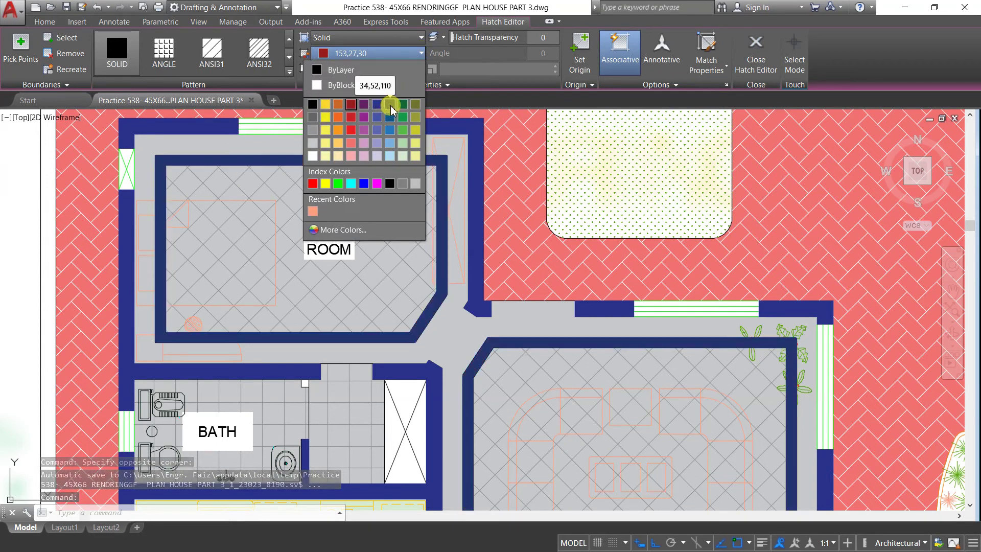
pyautogui.click(403, 105)
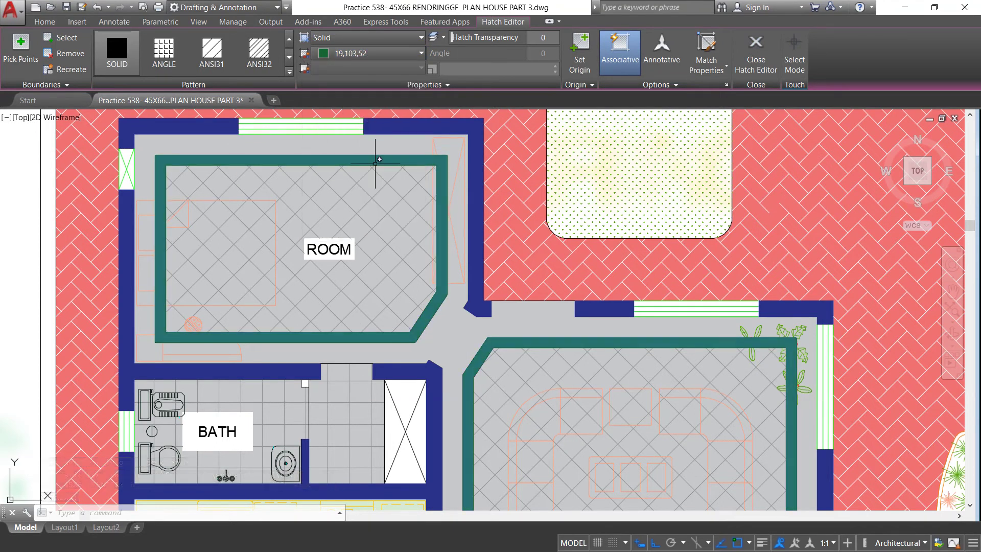
pyautogui.press('Escape')
# Zoom around the plans and begin copying the first floor plan.
pyautogui.scroll(-4, 439, 120)
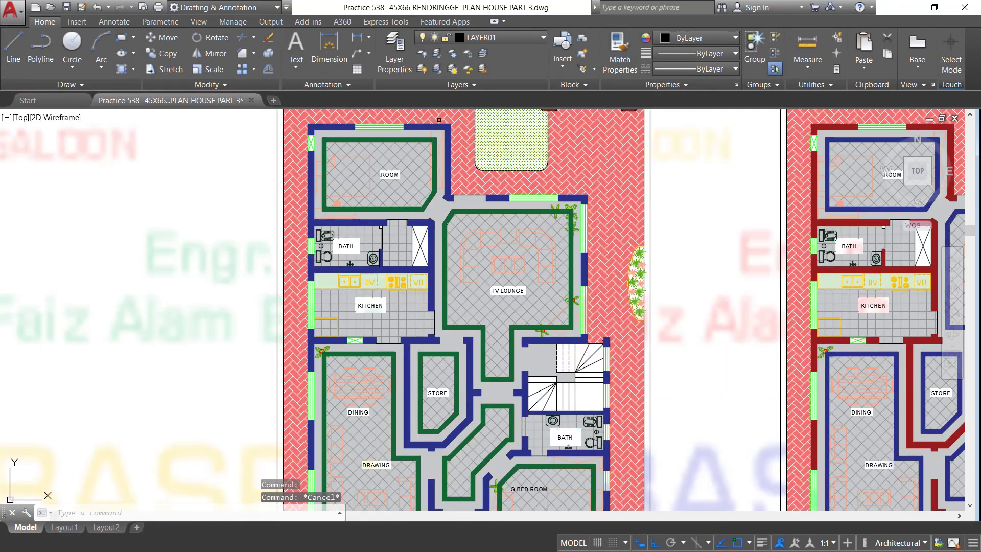
pyautogui.scroll(2, 440, 329)
pyautogui.scroll(-4, 390, 198)
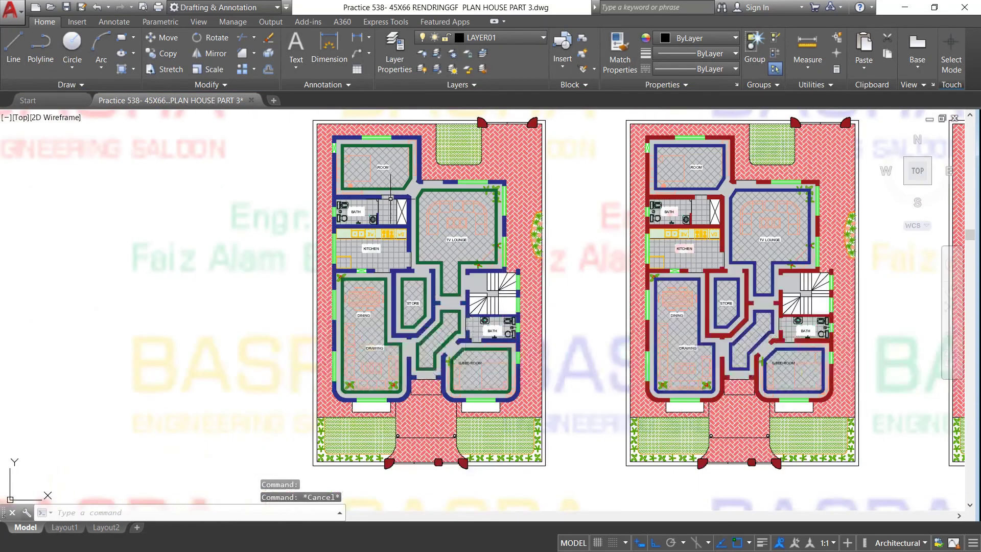
pyautogui.scroll(2, 413, 259)
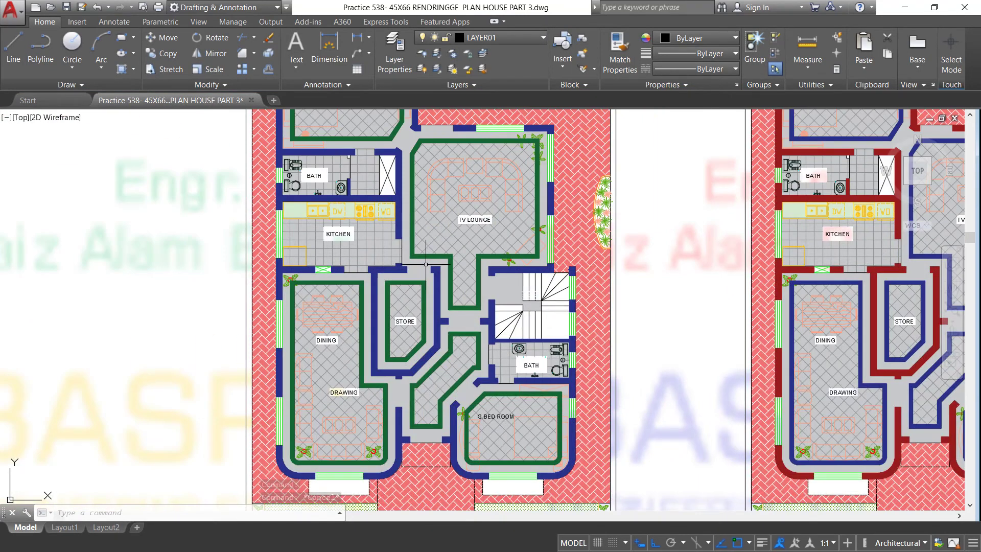
pyautogui.scroll(2, 395, 226)
pyautogui.moveTo(394, 226)
pyautogui.scroll(-2, 449, 229)
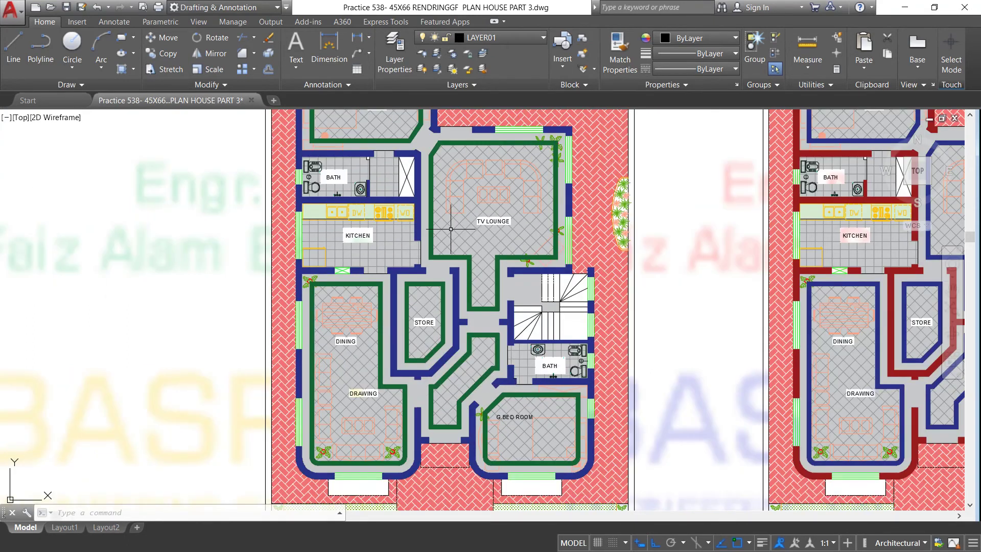
pyautogui.scroll(-2, 456, 223)
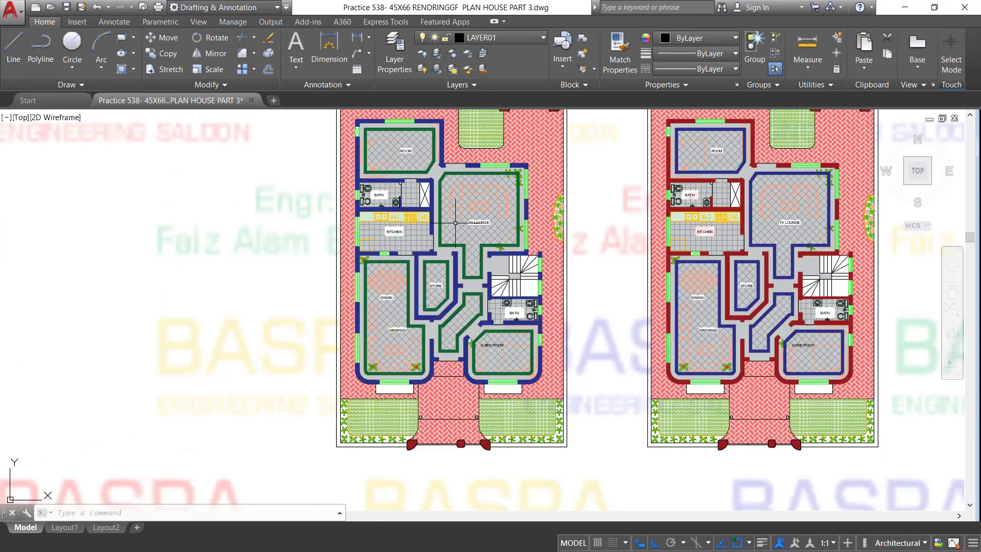
pyautogui.scroll(2, 470, 197)
pyautogui.scroll(-2, 460, 194)
pyautogui.scroll(-2, 435, 189)
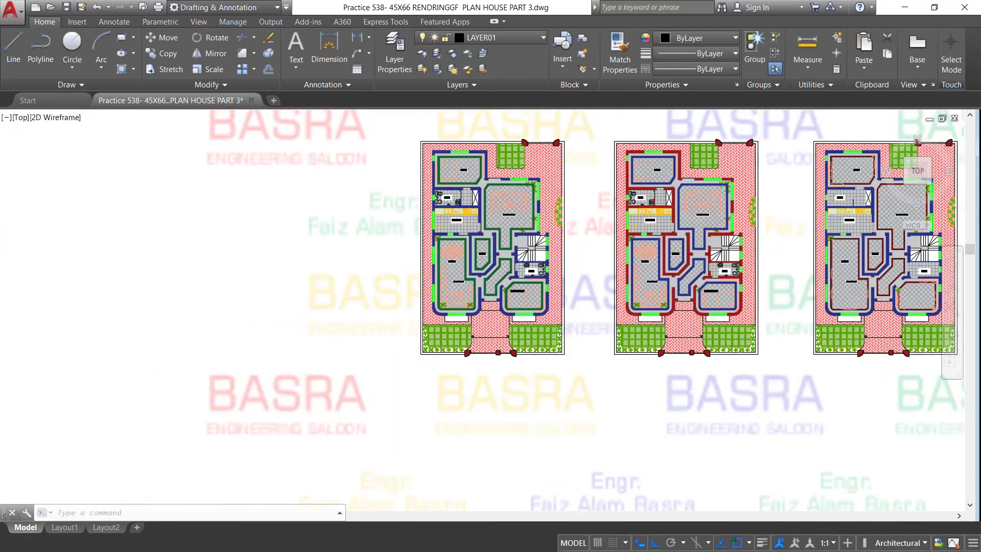
pyautogui.scroll(-2, 358, 184)
pyautogui.scroll(2, 782, 208)
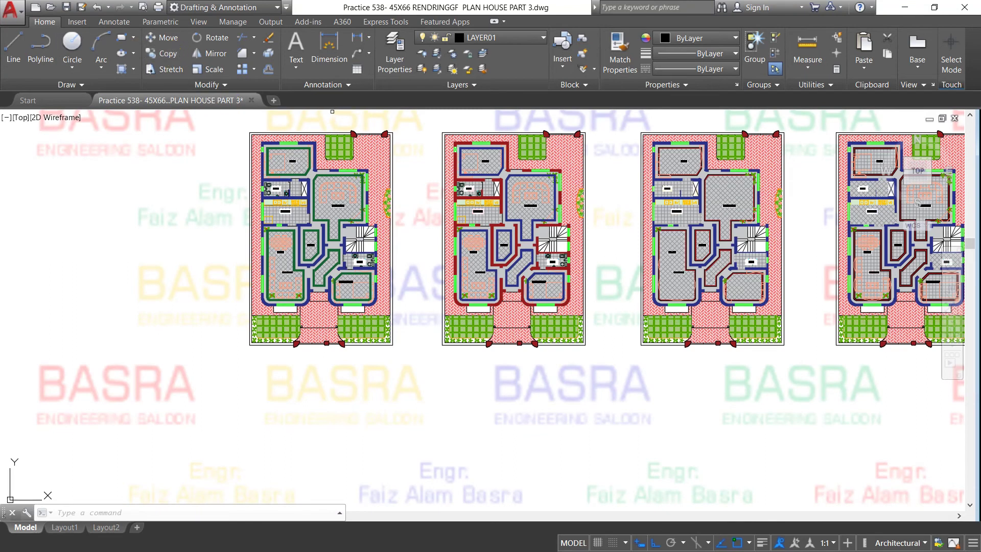
pyautogui.click(233, 121)
# Place a copy of the first floor plan below the original row.
pyautogui.click(421, 368)
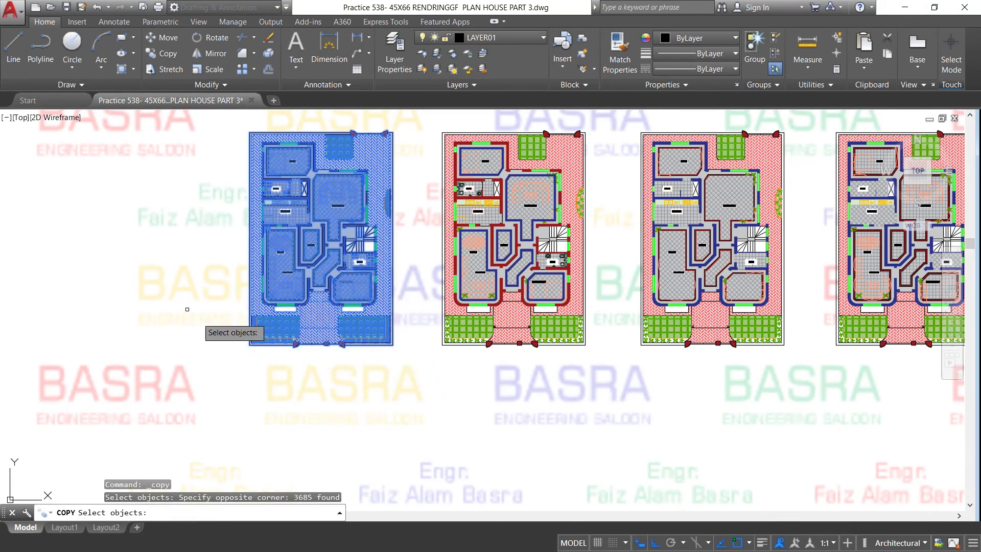
pyautogui.press('Return')
pyautogui.click(176, 192)
pyautogui.scroll(-2, 188, 219)
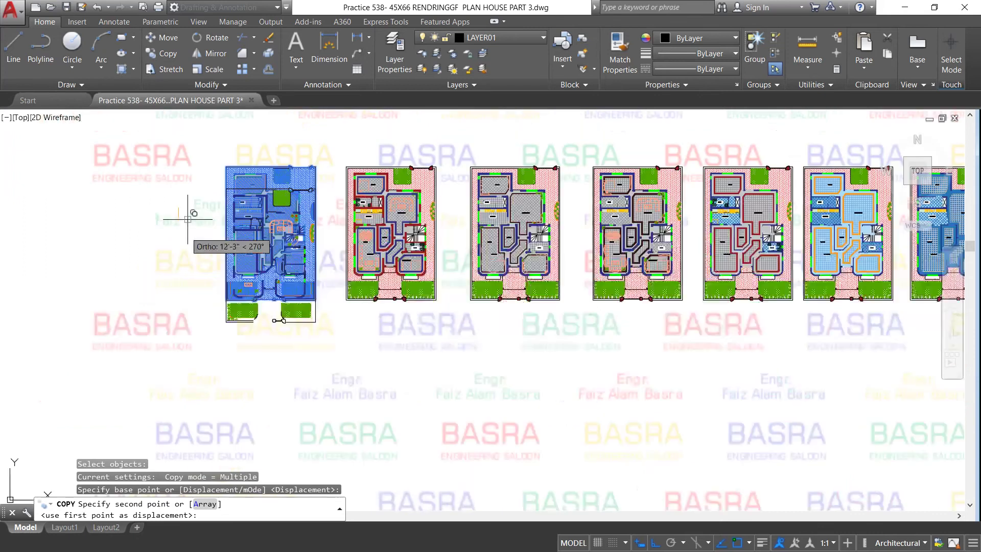
pyautogui.scroll(-2, 188, 219)
pyautogui.click(220, 339)
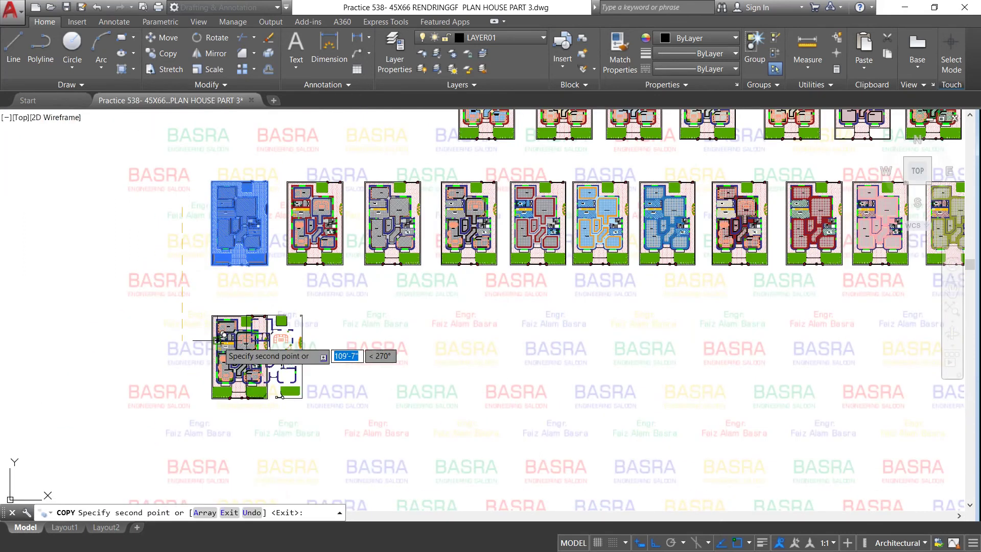
pyautogui.press('Escape')
# Change the copy's green room-wall hatch to black (0,0,0).
pyautogui.scroll(4, 274, 347)
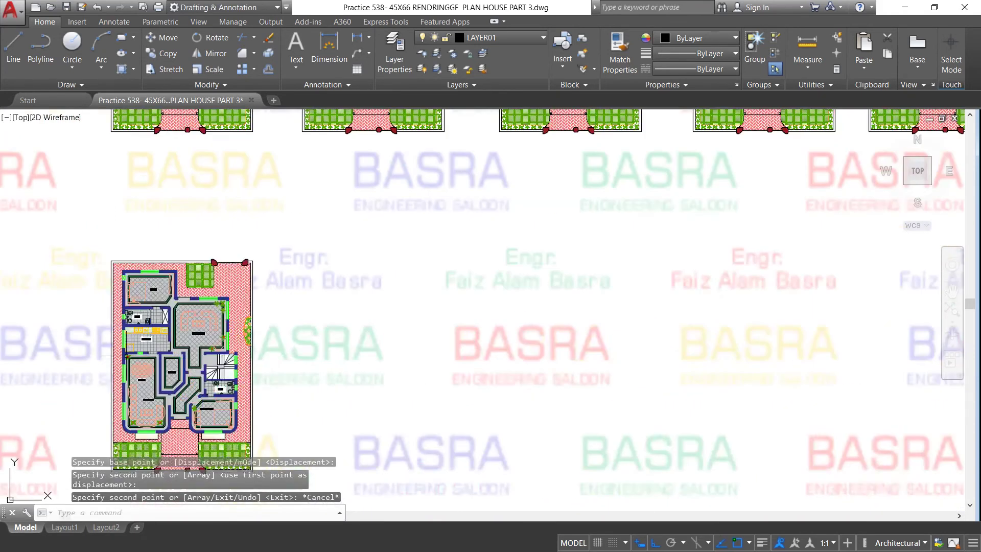
pyautogui.scroll(2, 128, 355)
pyautogui.scroll(4, 234, 233)
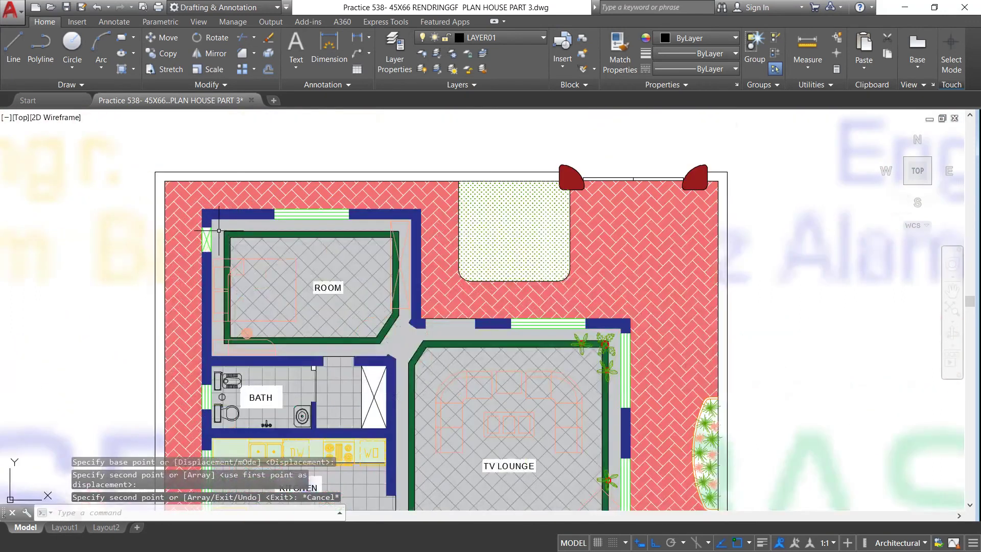
pyautogui.scroll(2, 234, 233)
pyautogui.scroll(4, 233, 233)
pyautogui.click(253, 239)
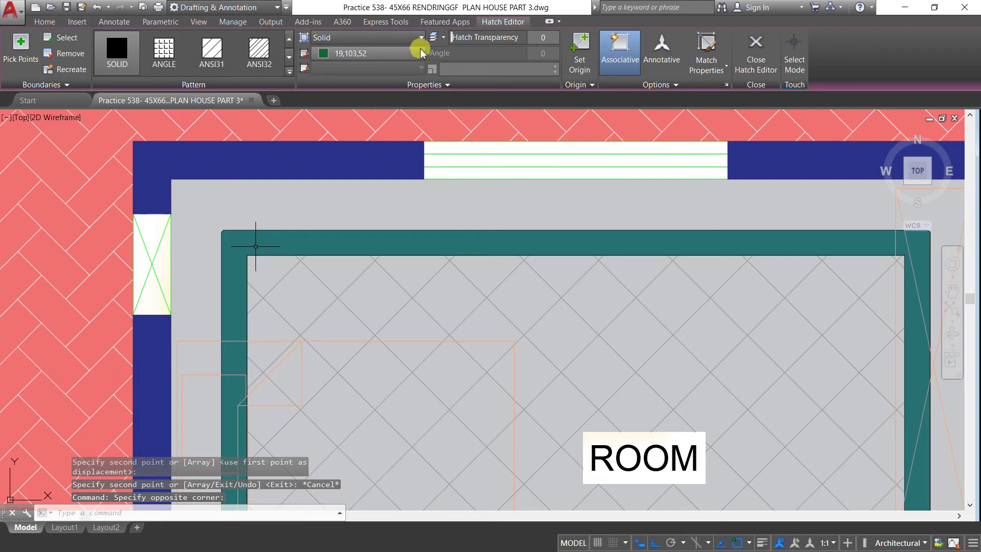
pyautogui.click(421, 53)
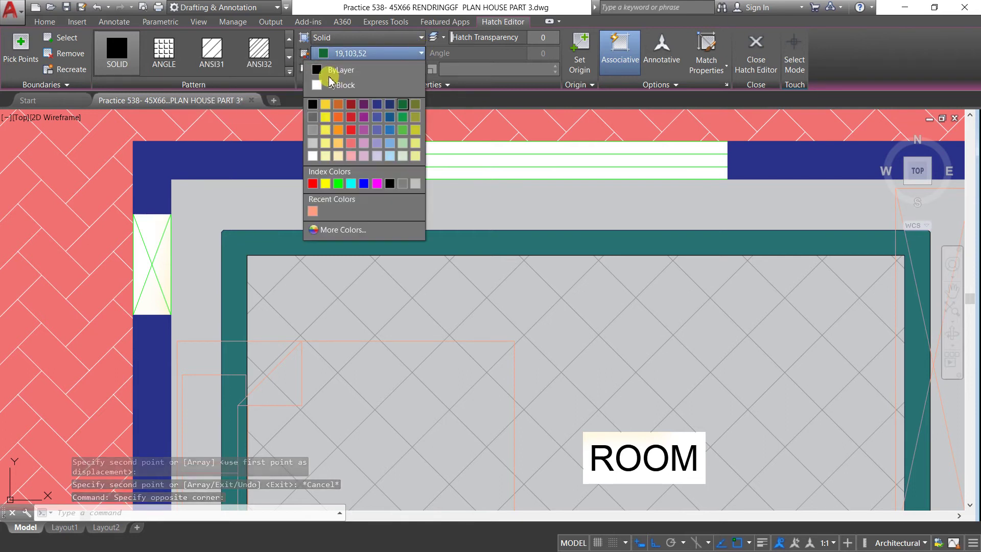
pyautogui.click(313, 105)
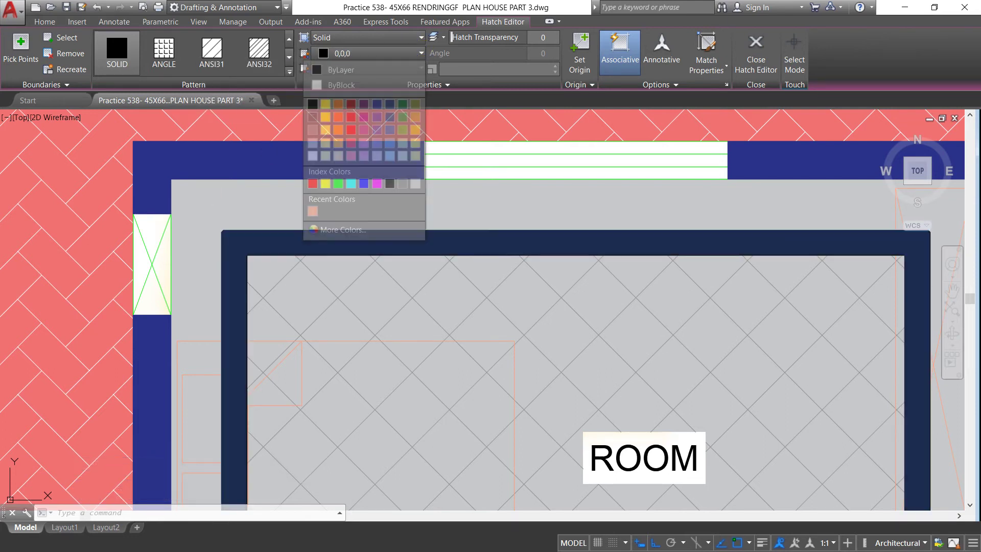
pyautogui.press('Escape')
pyautogui.scroll(-5, 349, 171)
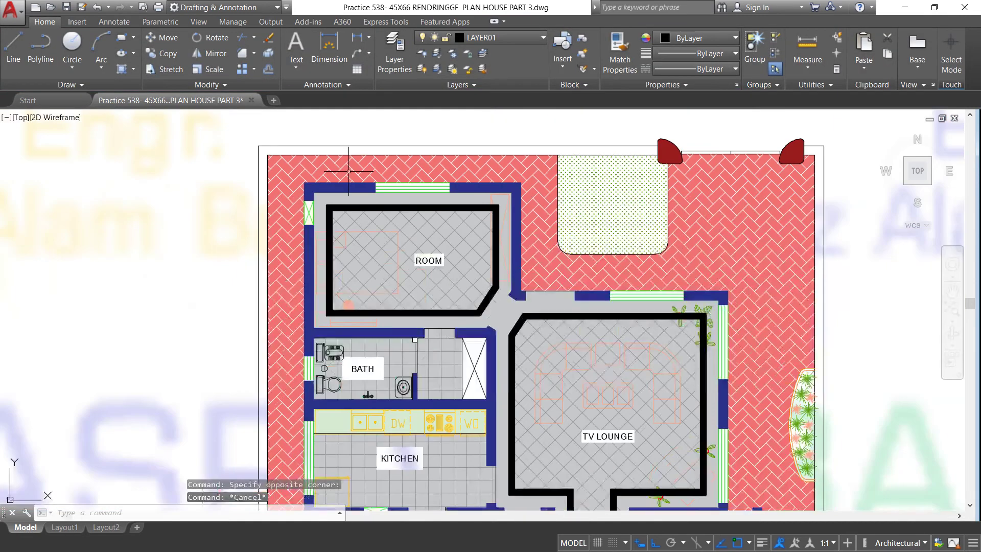
pyautogui.scroll(-2, 321, 170)
pyautogui.scroll(-2, 385, 274)
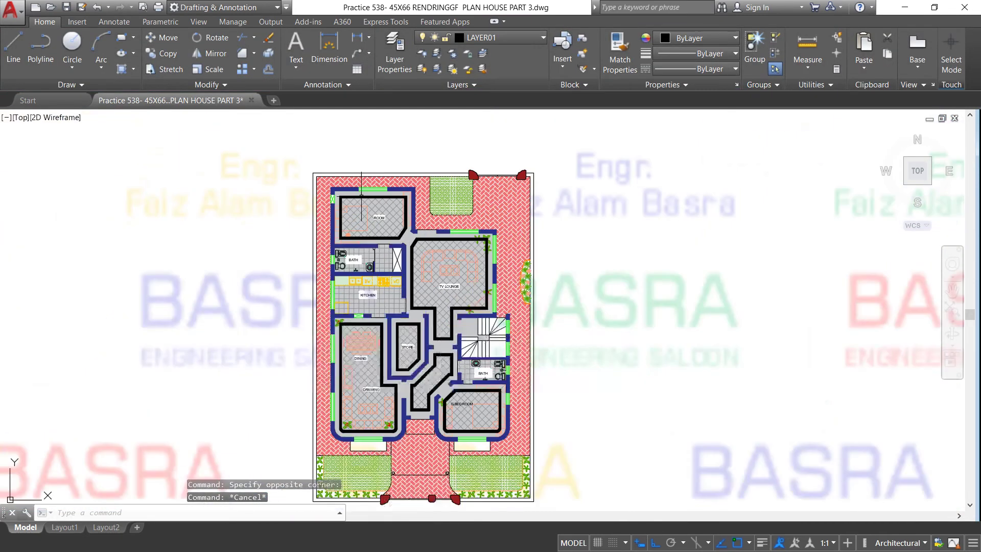
pyautogui.scroll(2, 423, 418)
pyautogui.scroll(2, 423, 418)
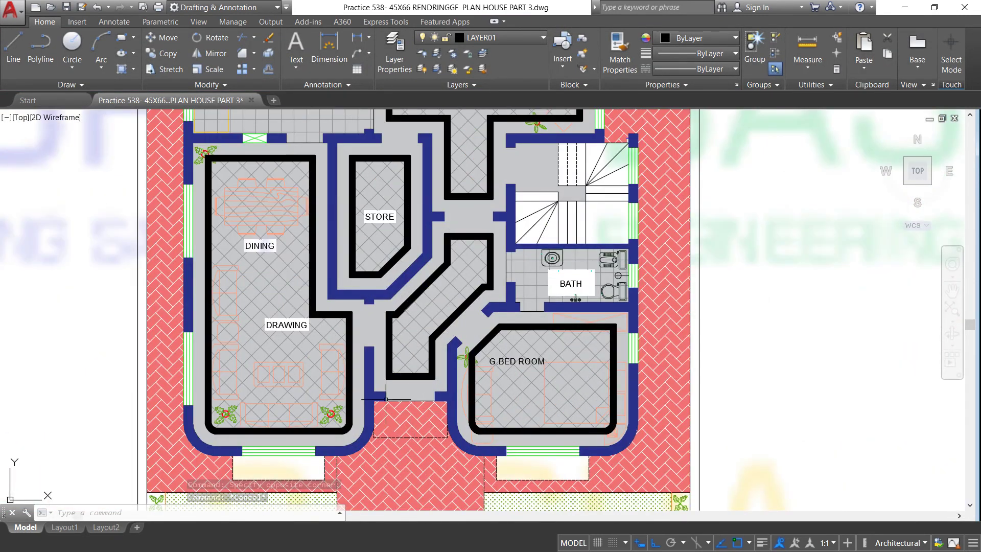
pyautogui.scroll(-2, 245, 325)
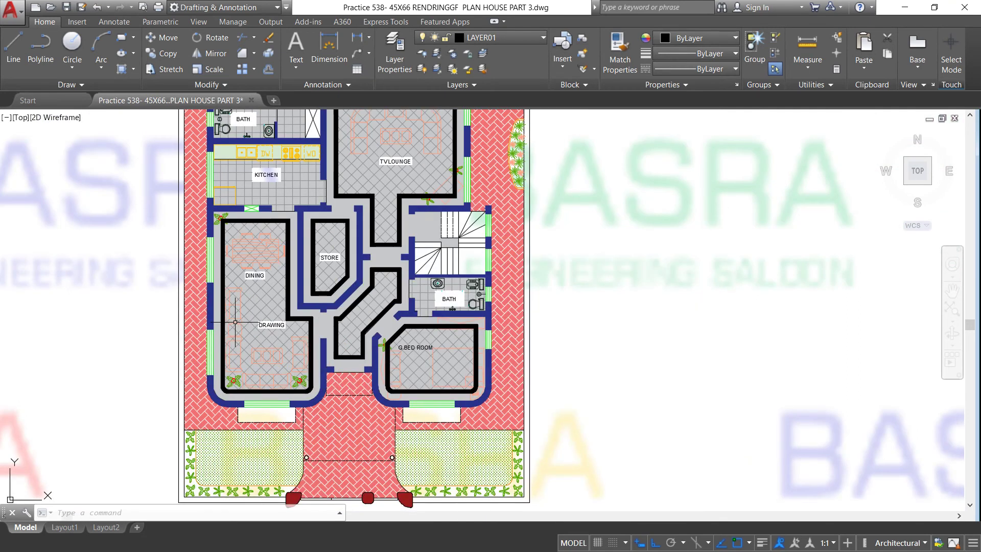
pyautogui.scroll(-2, 235, 322)
pyautogui.scroll(-2, 237, 300)
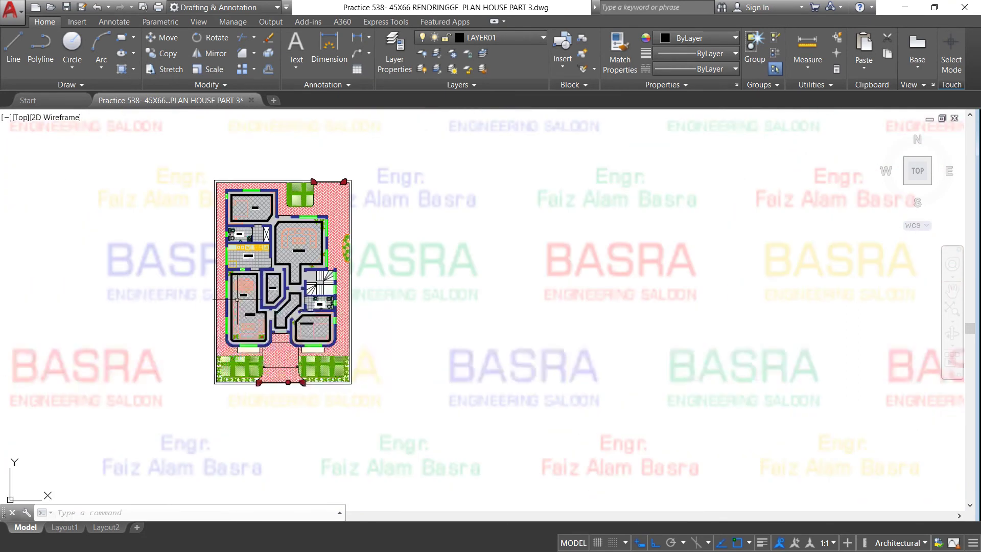
# Copy the black-walled plan twice to its right, making a row of three.
pyautogui.click(150, 62)
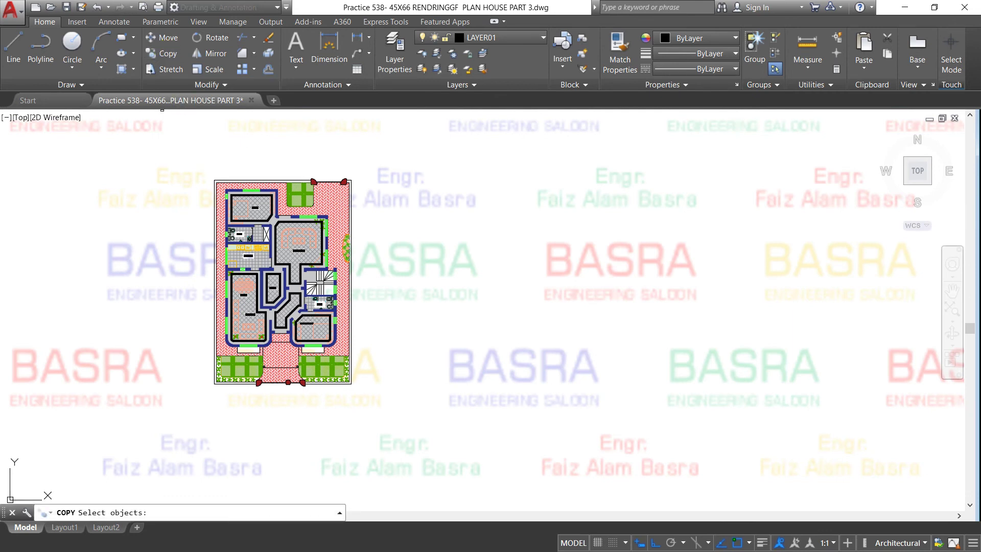
pyautogui.click(175, 140)
pyautogui.click(391, 439)
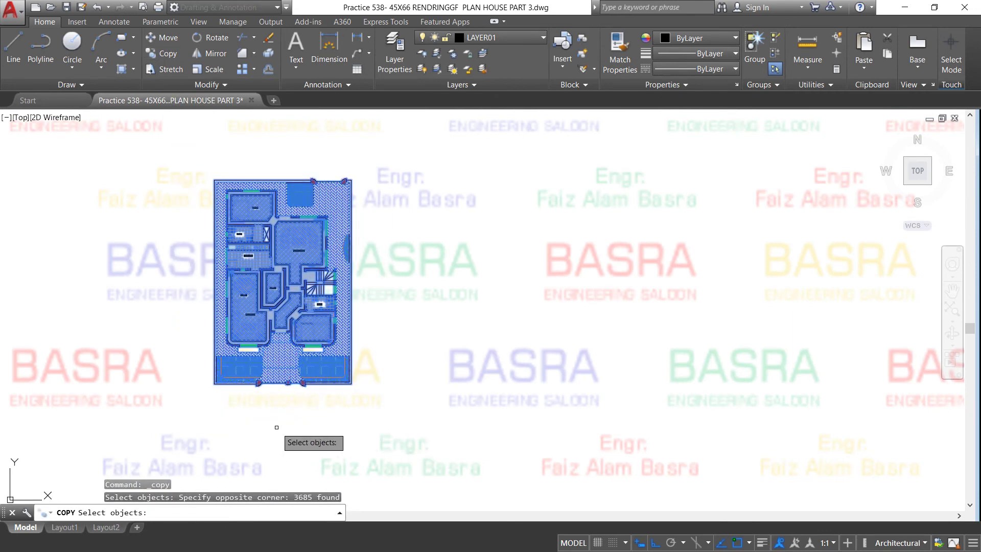
pyautogui.press('Return')
pyautogui.click(276, 427)
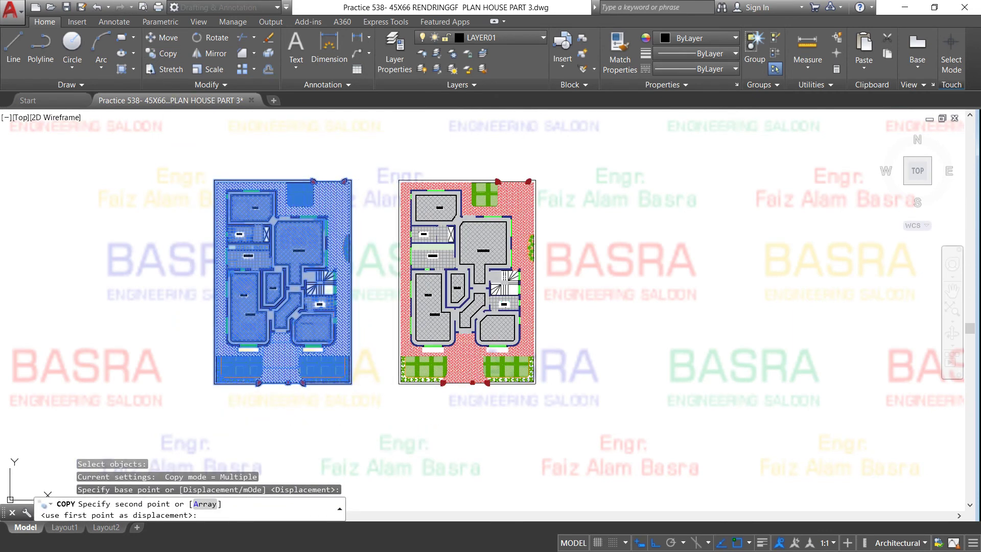
pyautogui.click(461, 432)
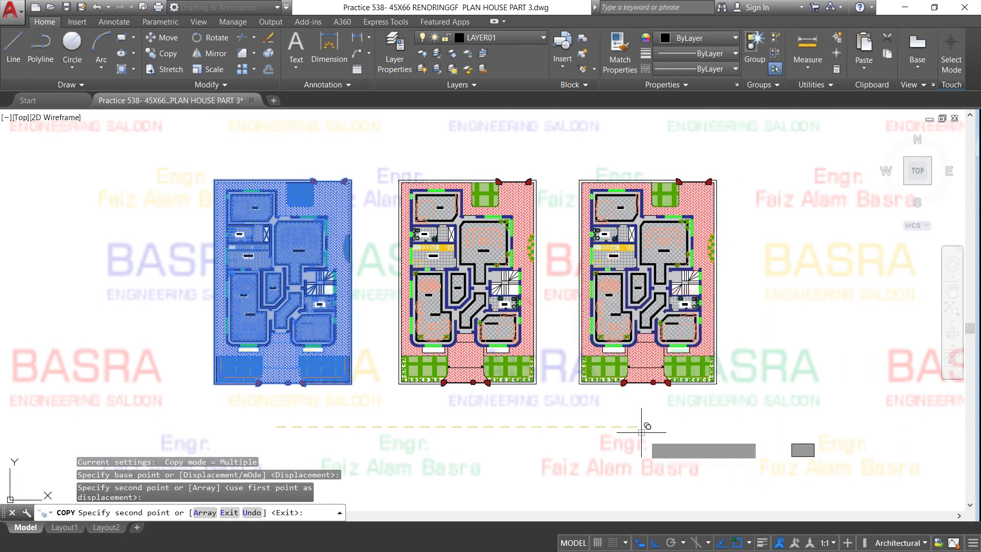
pyautogui.click(642, 432)
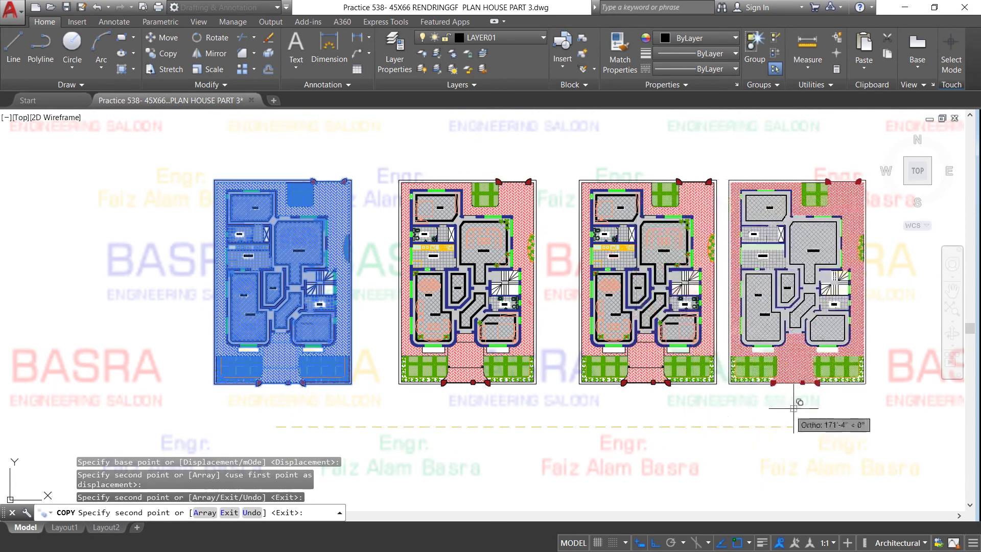
pyautogui.press('Escape')
pyautogui.scroll(2, 524, 257)
pyautogui.scroll(3, 490, 235)
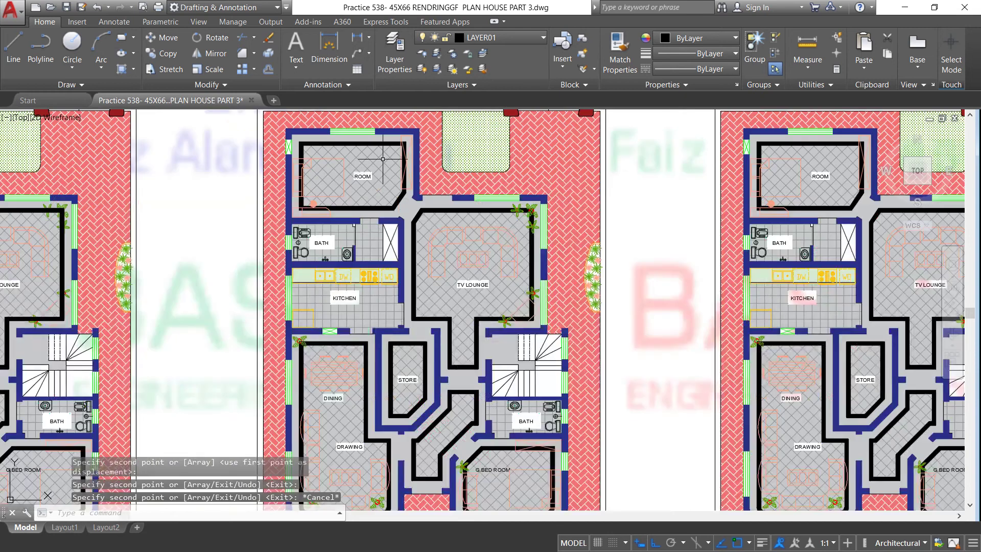
pyautogui.scroll(3, 337, 153)
pyautogui.scroll(2, 326, 171)
pyautogui.scroll(2, 326, 171)
# Set the middle plan's room-wall hatch to grey 99,100,102.
pyautogui.click(329, 194)
pyautogui.click(324, 218)
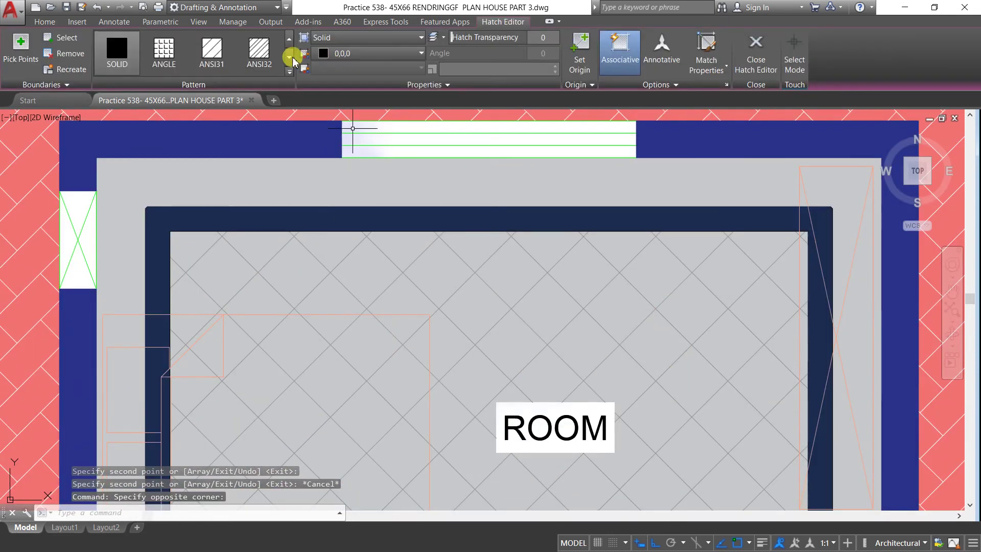
pyautogui.click(421, 54)
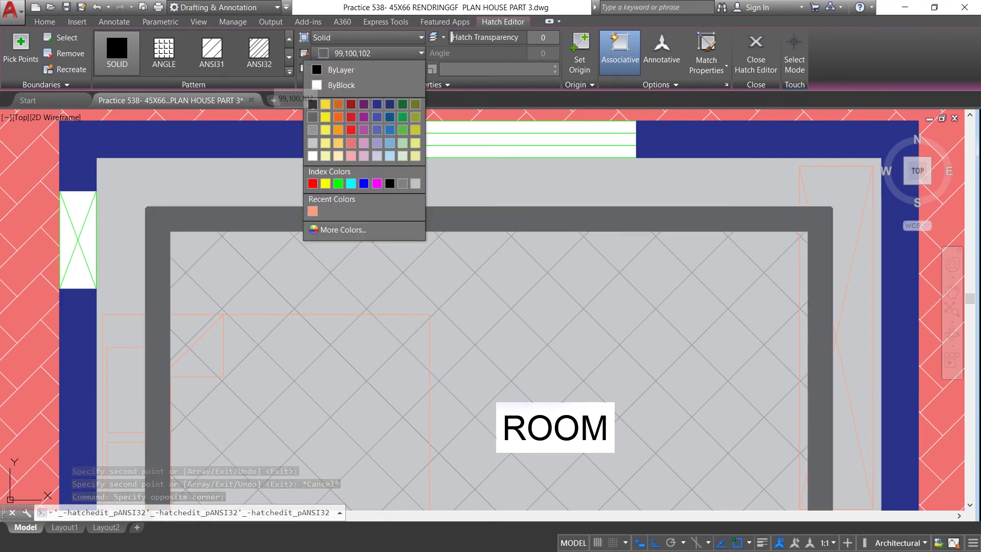
pyautogui.click(313, 118)
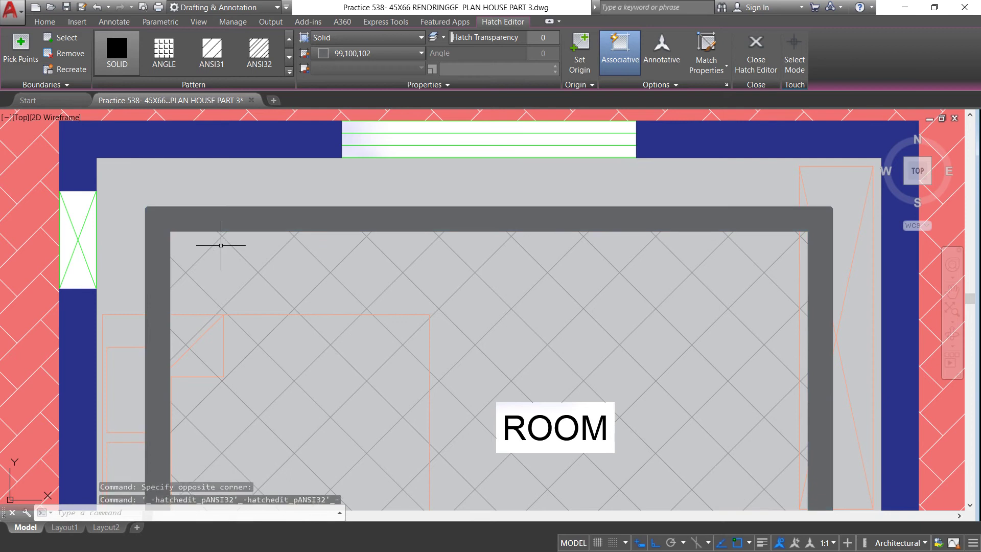
pyautogui.press('Escape')
# Give the bath and kitchen tiles a 147,149,152 background and 199,200,202 lines.
pyautogui.scroll(-6, 357, 150)
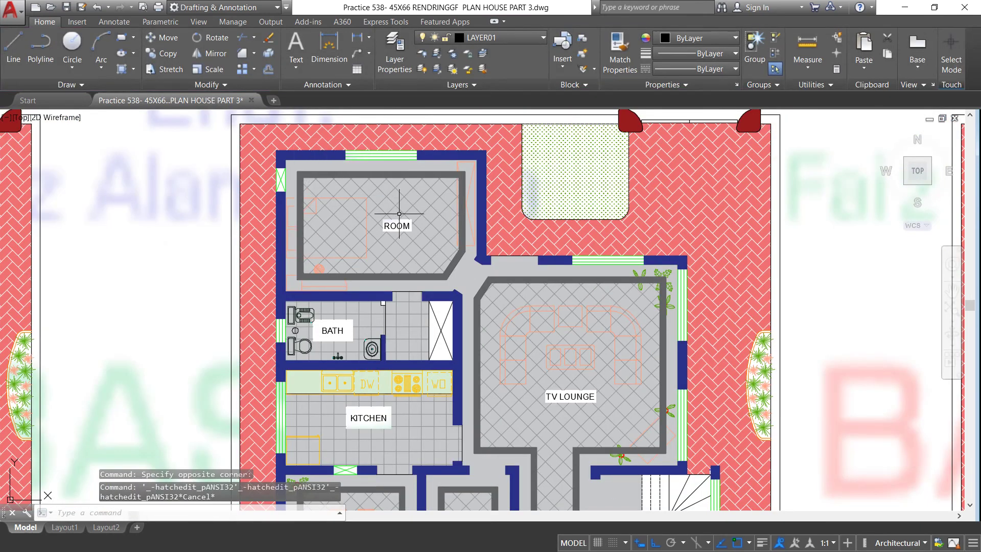
pyautogui.scroll(2, 410, 392)
pyautogui.scroll(-2, 382, 246)
pyautogui.scroll(-2, 354, 148)
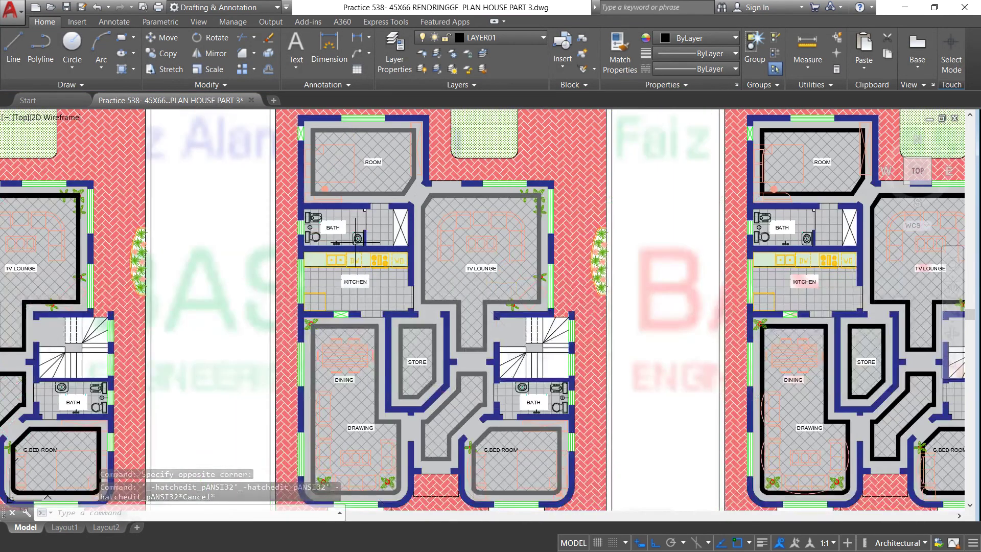
pyautogui.scroll(2, 381, 282)
pyautogui.click(393, 307)
pyautogui.click(373, 292)
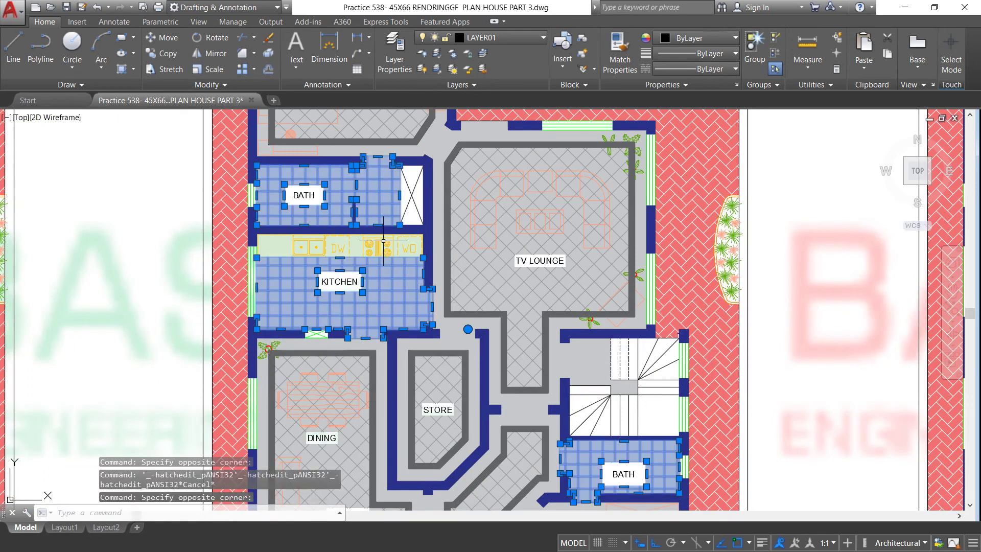
pyautogui.click(417, 68)
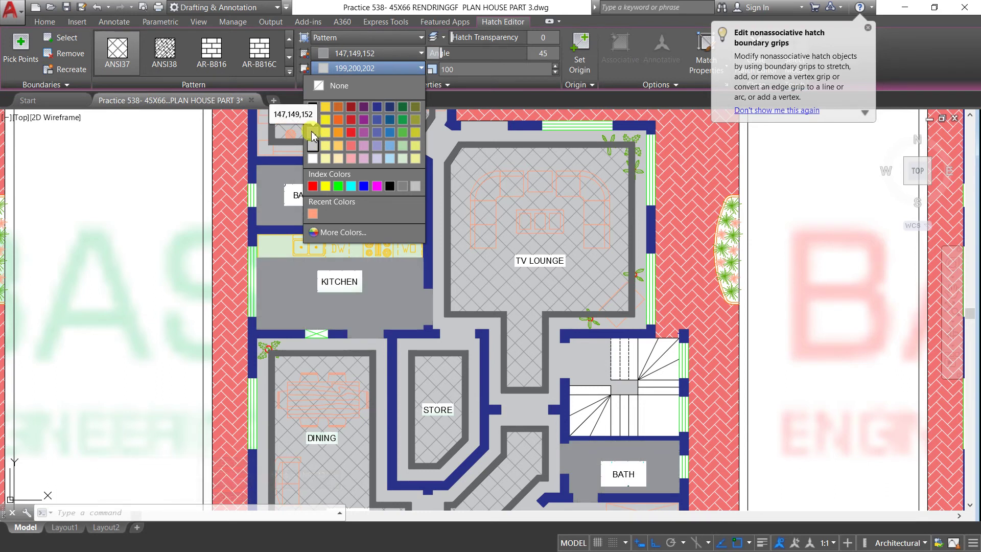
pyautogui.click(312, 134)
pyautogui.click(357, 94)
pyautogui.click(421, 53)
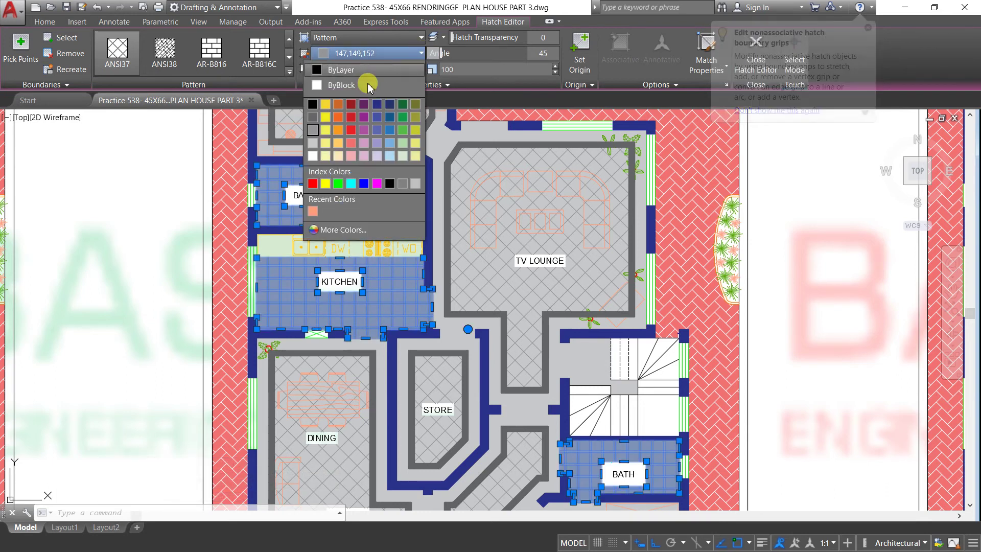
pyautogui.click(313, 147)
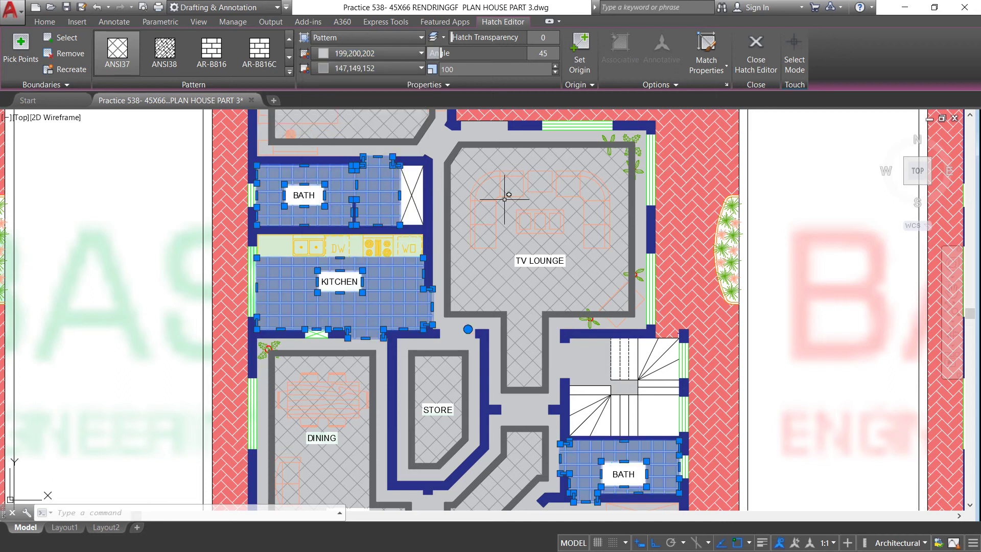
pyautogui.click(777, 218)
pyautogui.press('Escape')
pyautogui.scroll(-5, 119, 180)
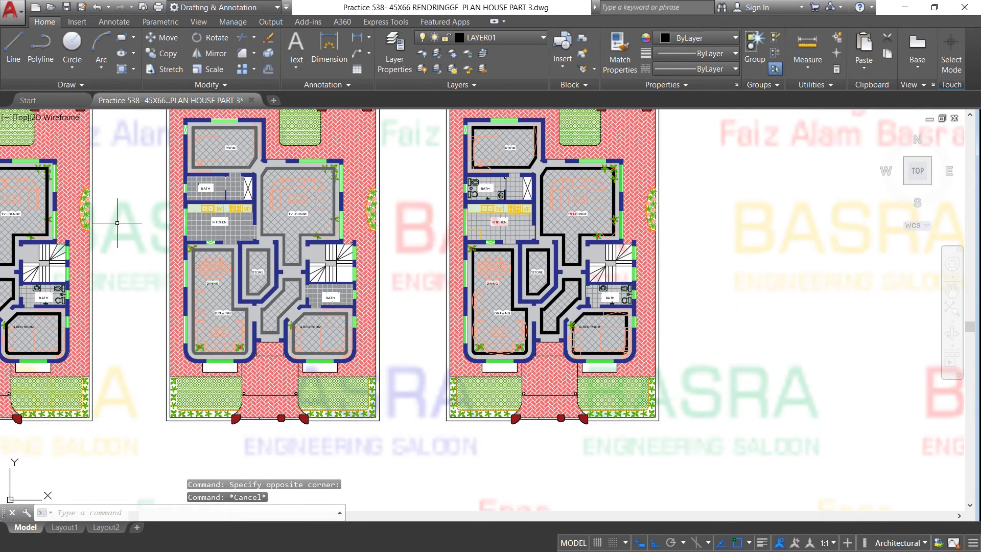
# Change the right plan's black inner-wall hatch to grey 99,100,102.
pyautogui.scroll(2, 205, 210)
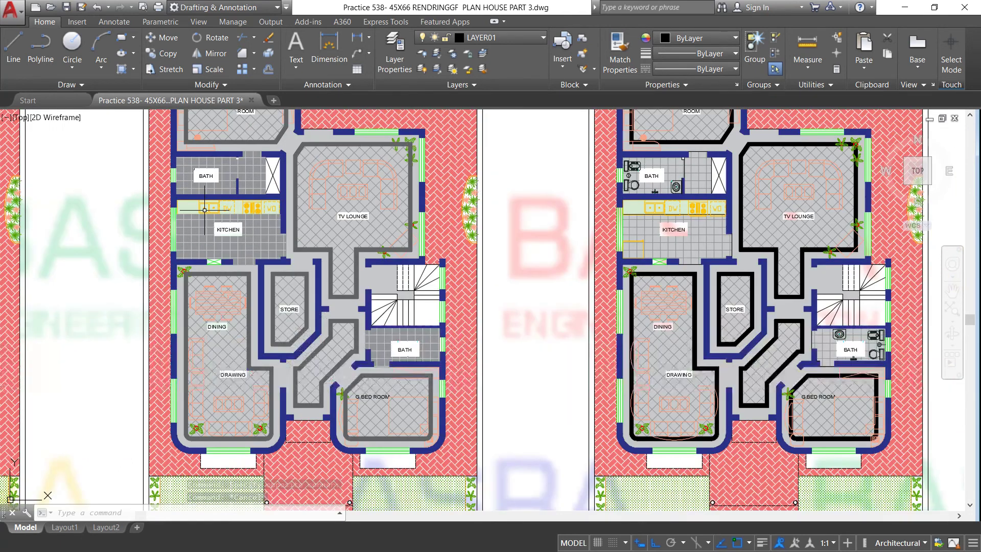
pyautogui.scroll(-2, 170, 225)
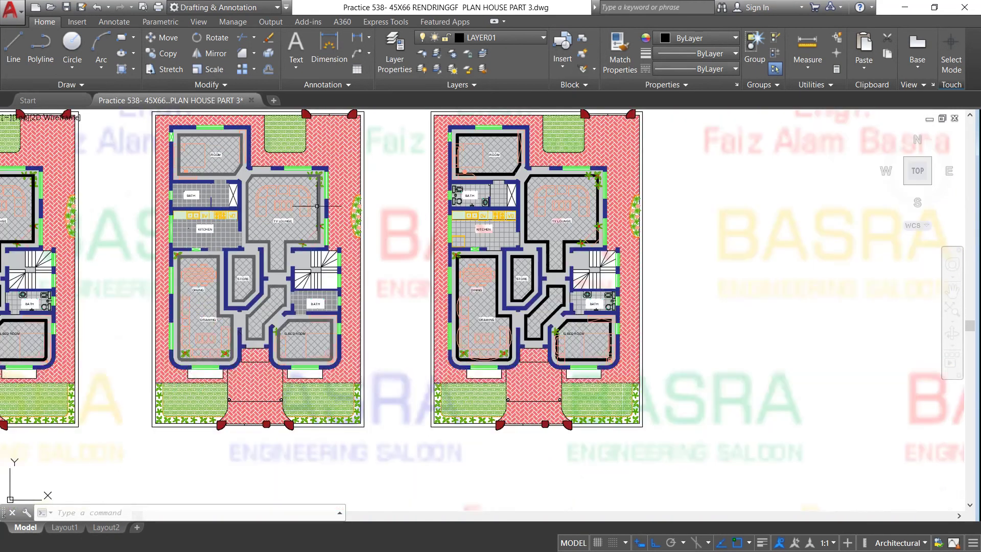
pyautogui.scroll(2, 464, 137)
pyautogui.scroll(3, 460, 145)
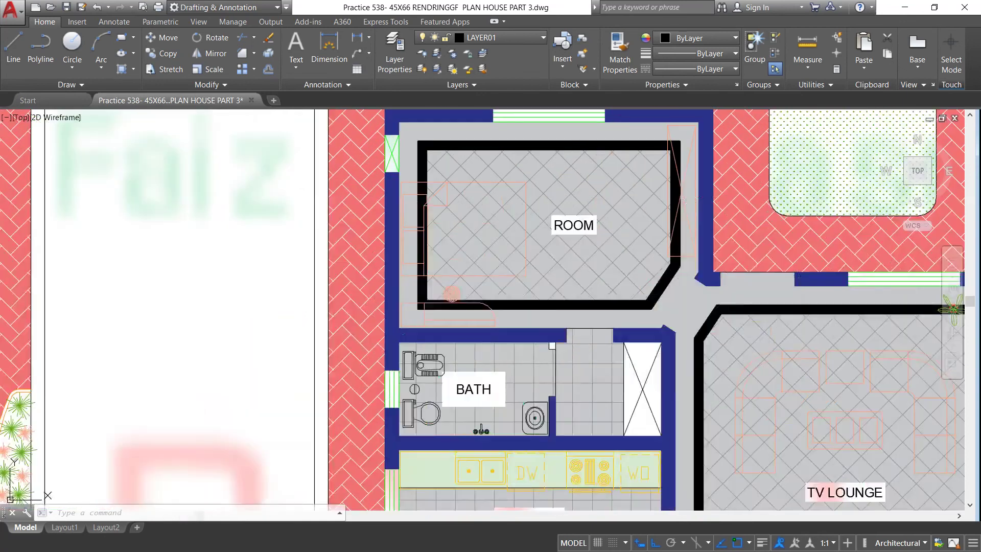
pyautogui.scroll(3, 453, 163)
pyautogui.click(453, 162)
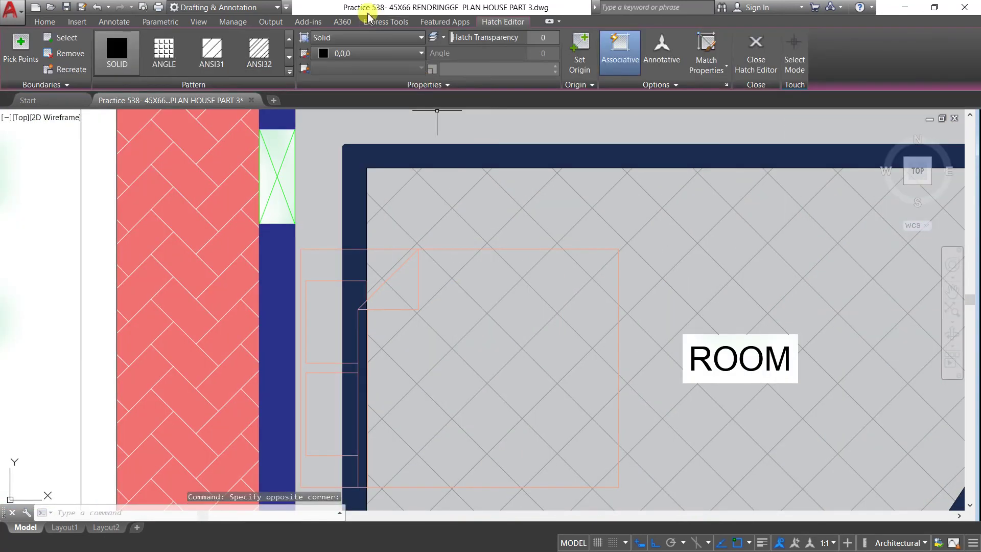
pyautogui.click(422, 60)
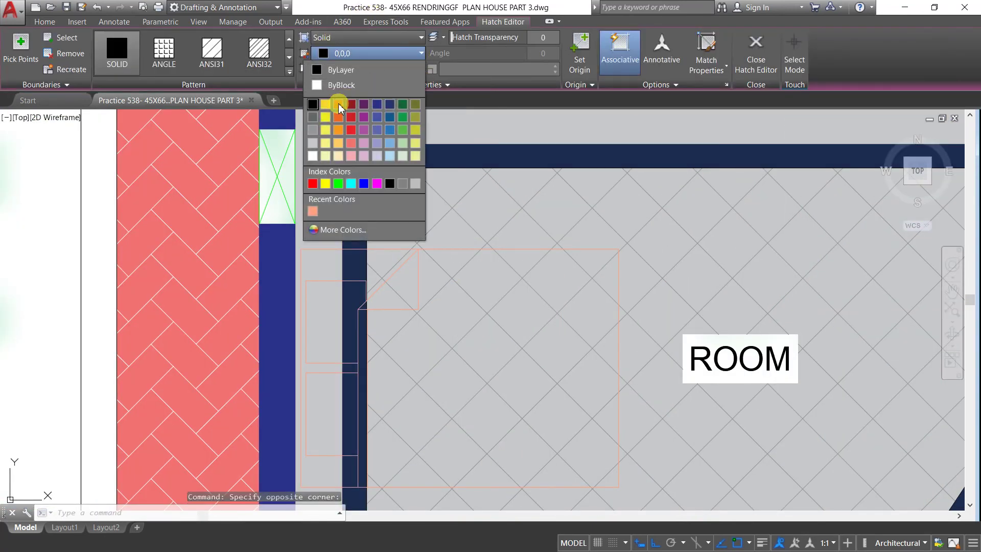
pyautogui.click(314, 118)
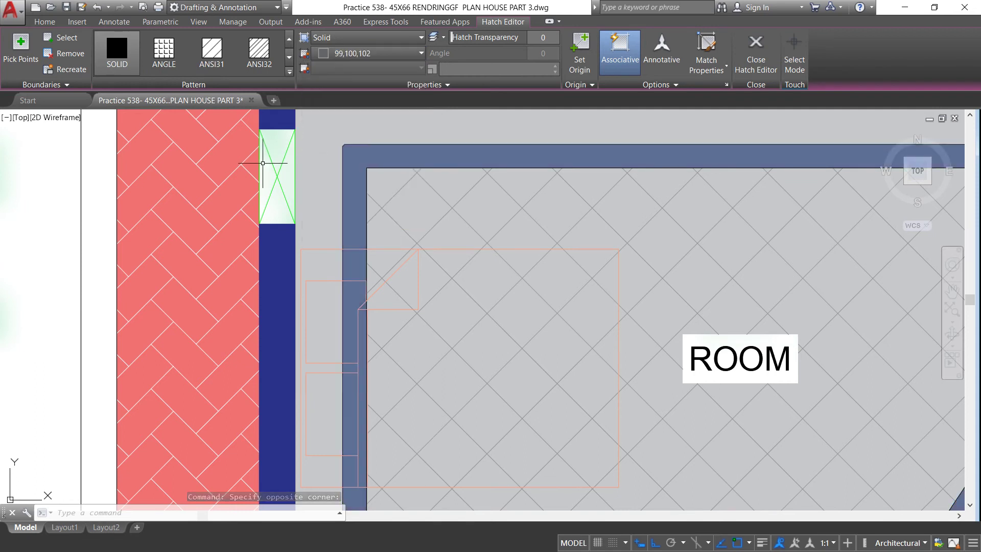
pyautogui.press('Escape')
# Set the bath and kitchen tile hatch background to dark grey 99,100,102.
pyautogui.scroll(-4, 380, 173)
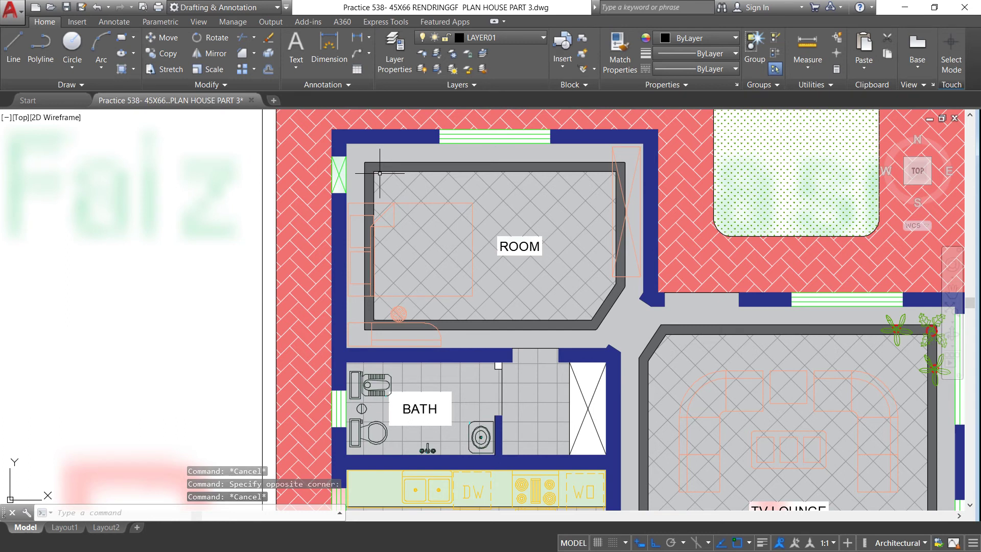
pyautogui.scroll(-2, 454, 164)
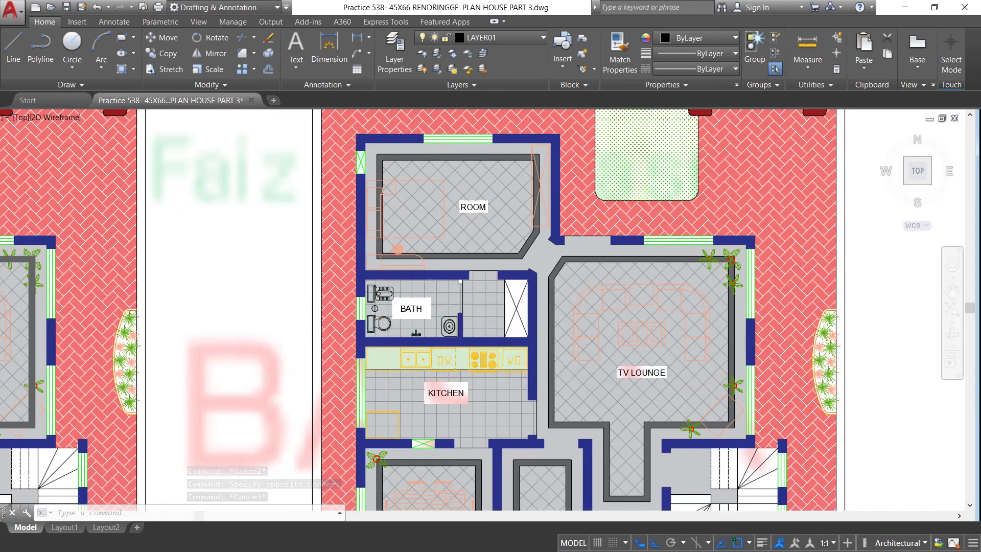
pyautogui.scroll(5, 487, 351)
pyautogui.click(433, 192)
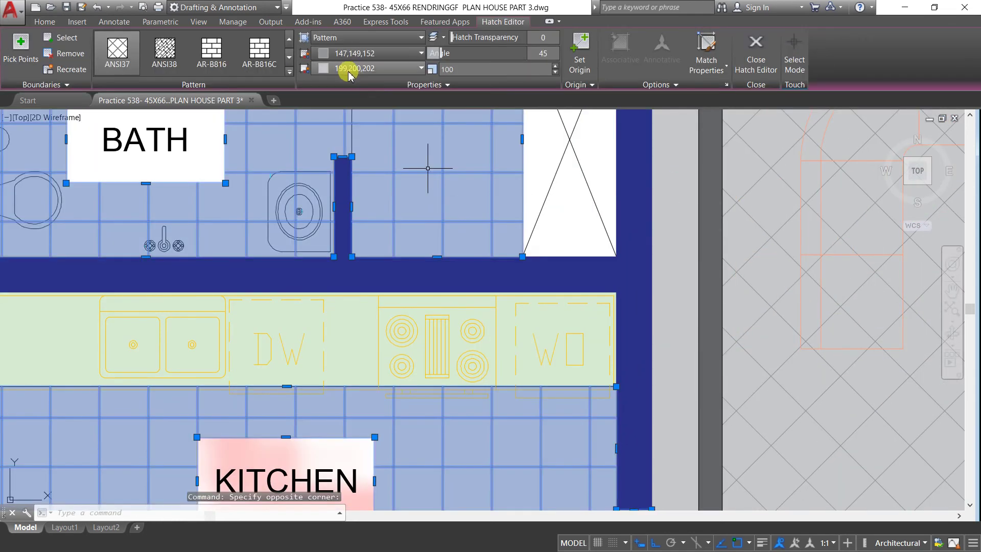
pyautogui.click(421, 53)
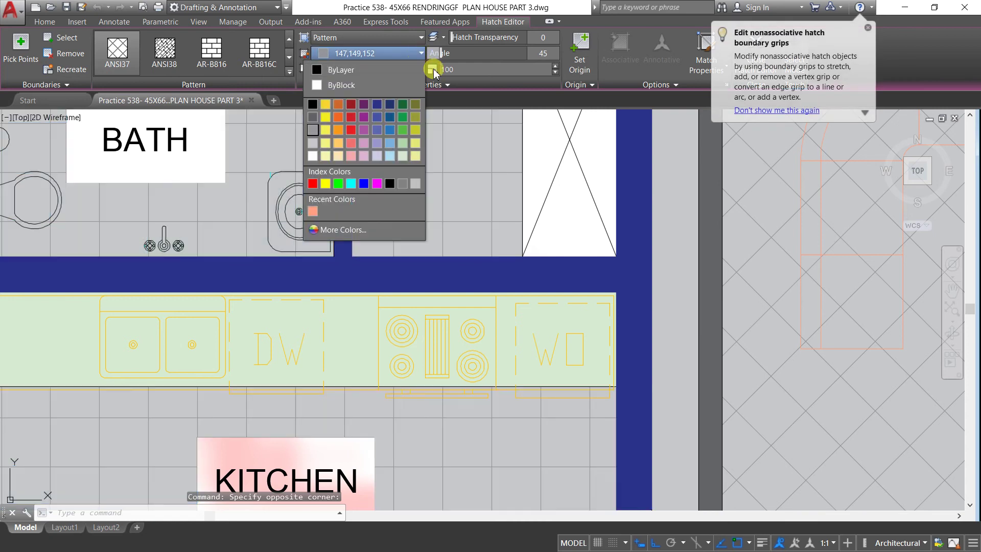
pyautogui.click(470, 98)
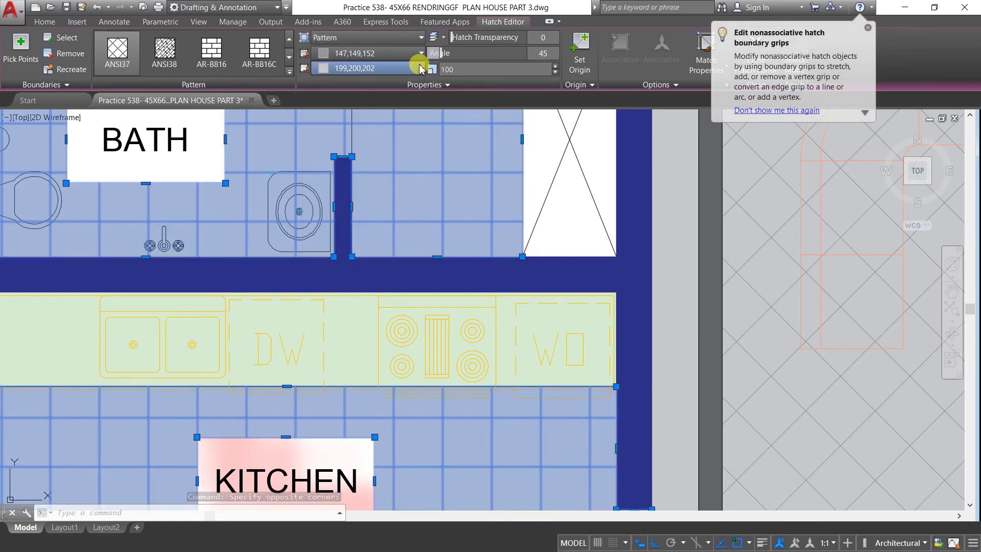
pyautogui.click(388, 68)
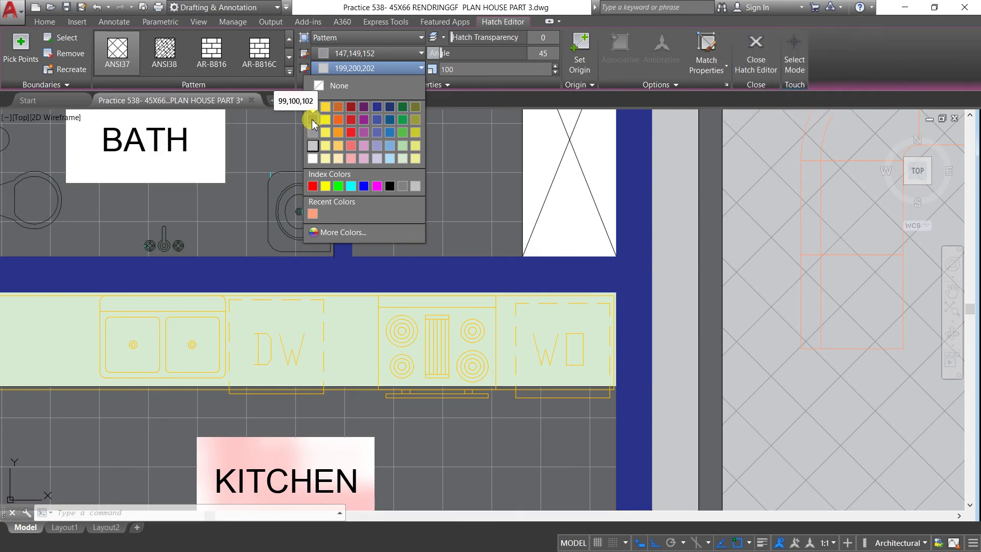
pyautogui.click(315, 119)
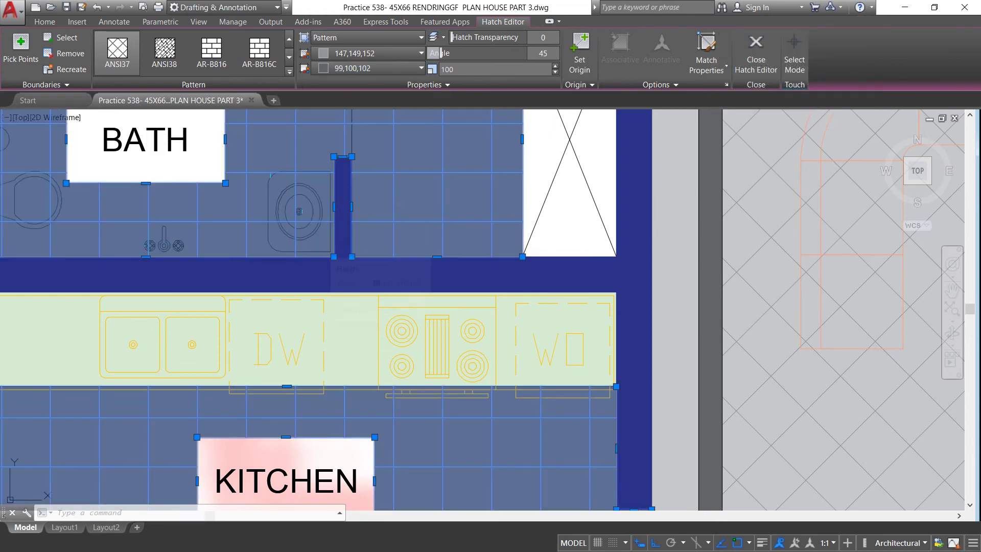
pyautogui.press('Escape')
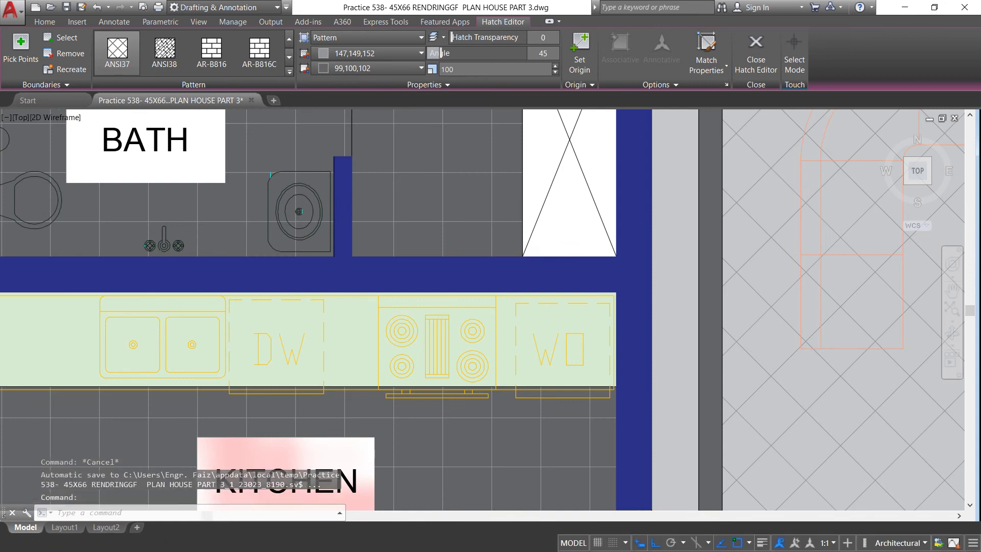
pyautogui.scroll(-5, 436, 128)
pyautogui.scroll(-2, 432, 131)
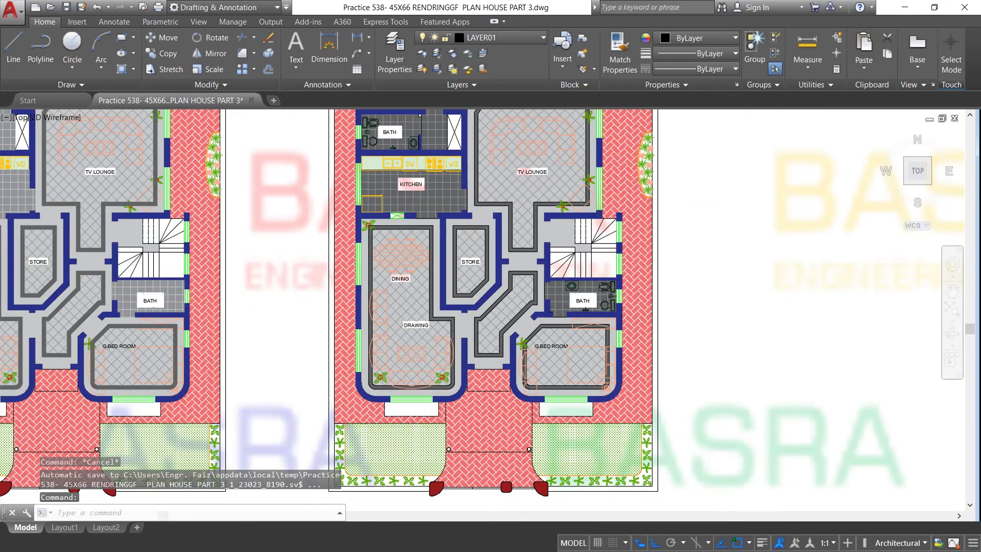
# Set the right plan's herringbone yard hatch background to light grey 199,200,202.
pyautogui.scroll(-2, 324, 265)
pyautogui.scroll(4, 114, 171)
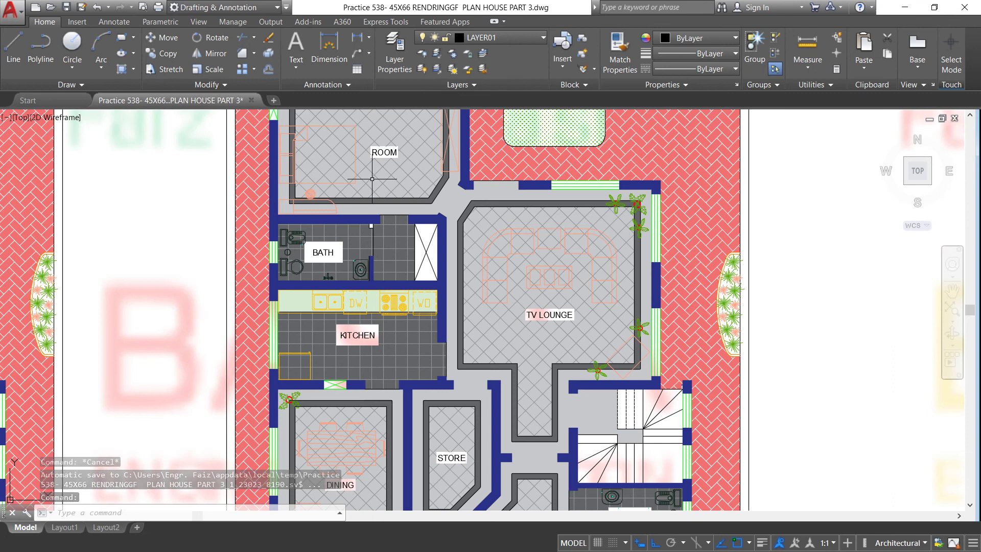
pyautogui.scroll(-2, 396, 228)
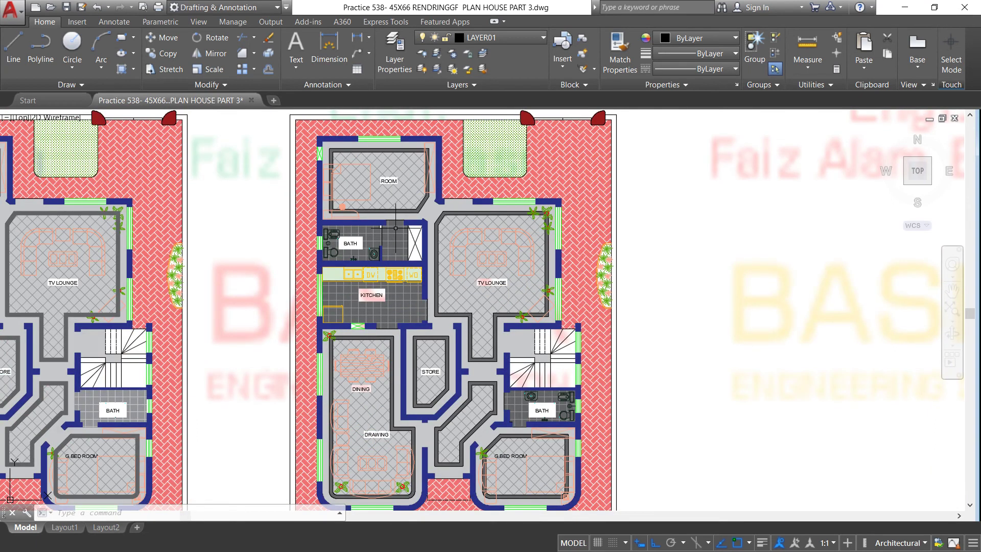
pyautogui.scroll(2, 319, 135)
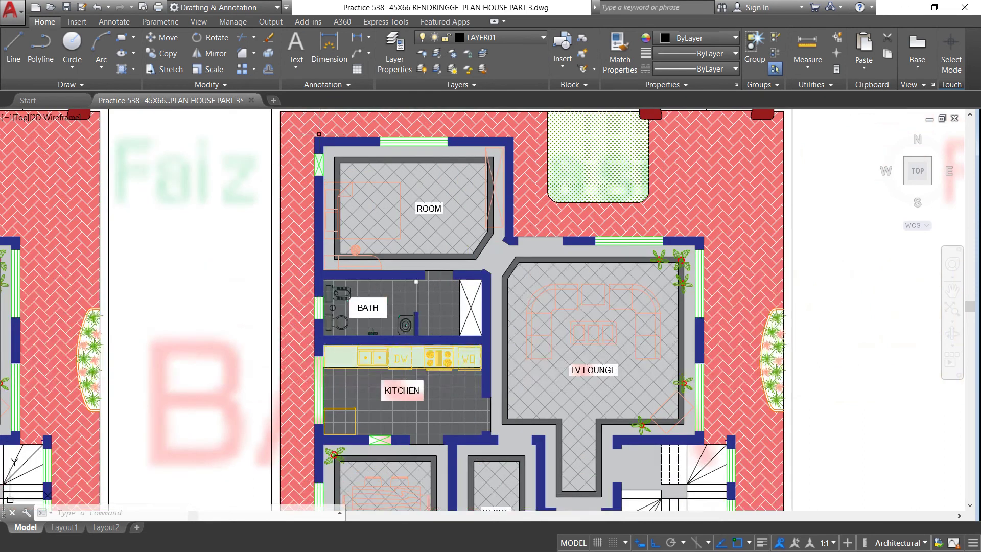
pyautogui.click(302, 126)
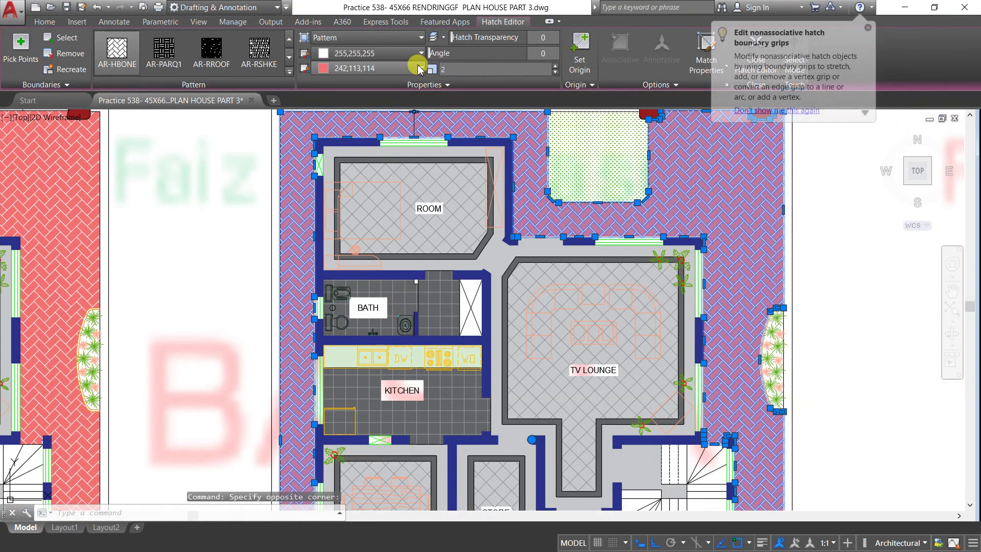
pyautogui.click(420, 69)
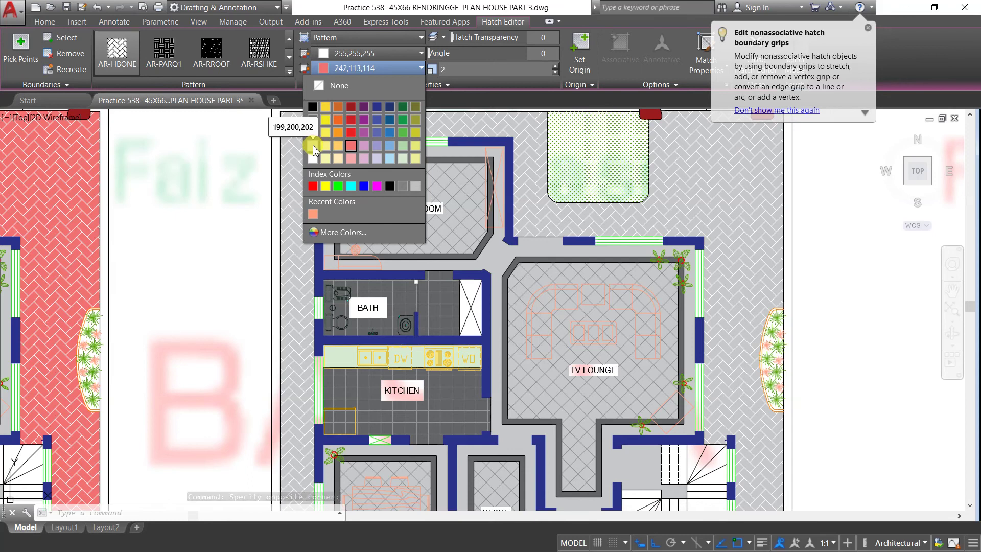
pyautogui.click(313, 147)
pyautogui.click(238, 191)
pyautogui.press('Escape')
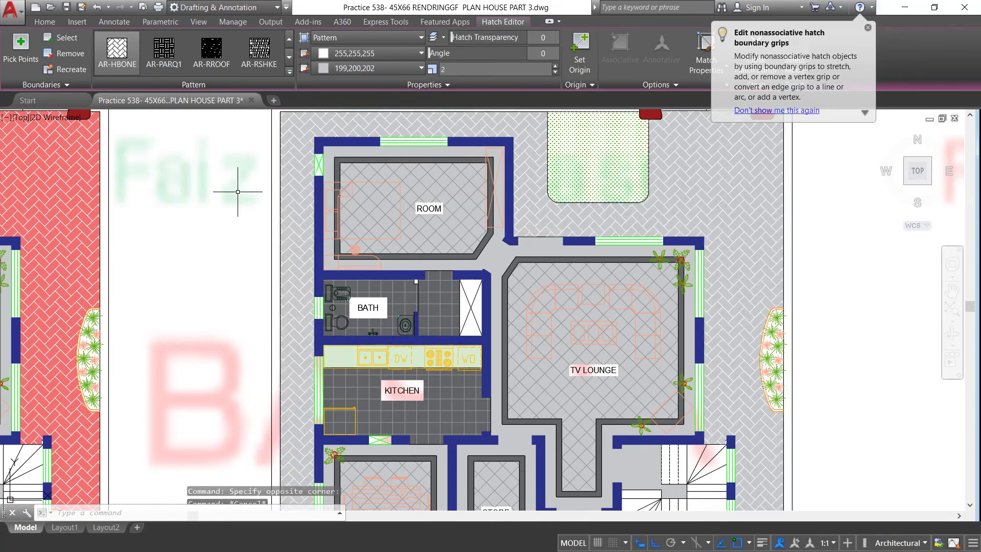
# Match the two red entrance walkway and driveway hatches to the grey paving hatch.
pyautogui.scroll(-5, 313, 157)
pyautogui.scroll(4, 399, 415)
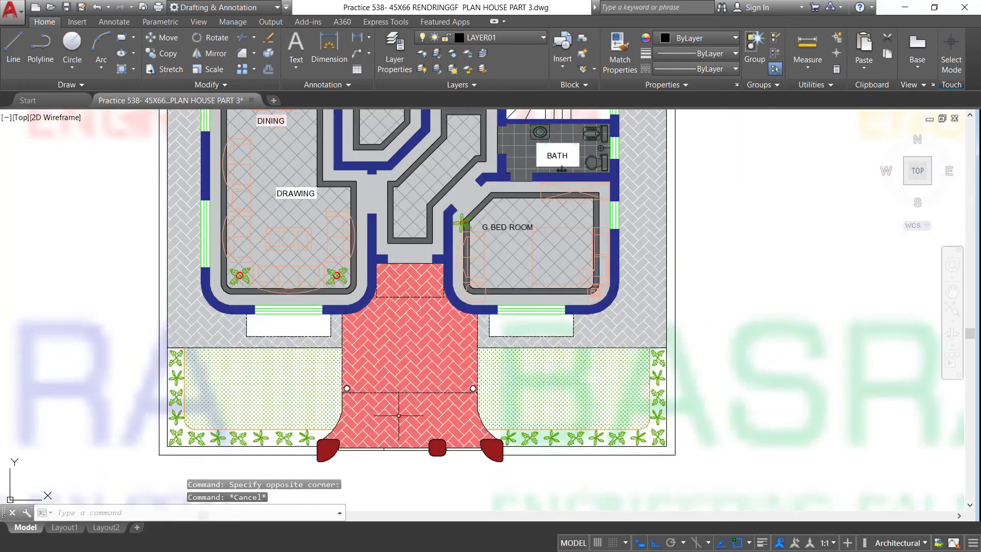
pyautogui.click(627, 84)
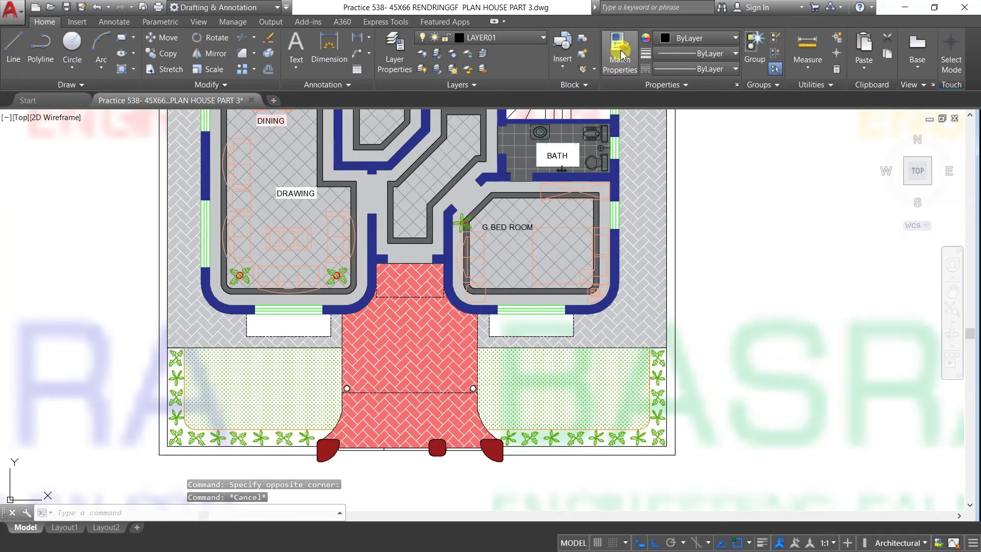
pyautogui.click(631, 307)
pyautogui.click(444, 350)
pyautogui.click(449, 394)
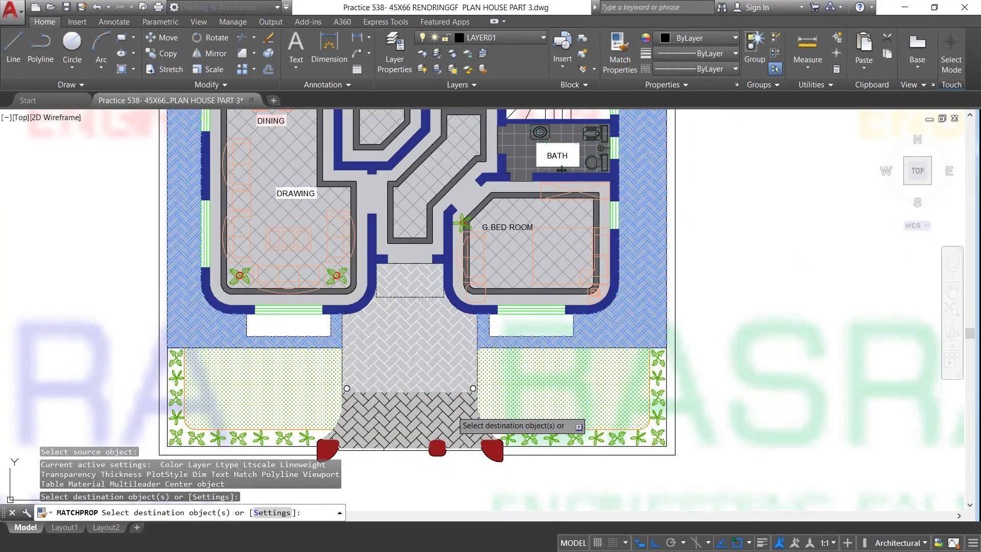
pyautogui.rightClick(735, 320)
pyautogui.click(754, 325)
pyautogui.scroll(-1, 296, 291)
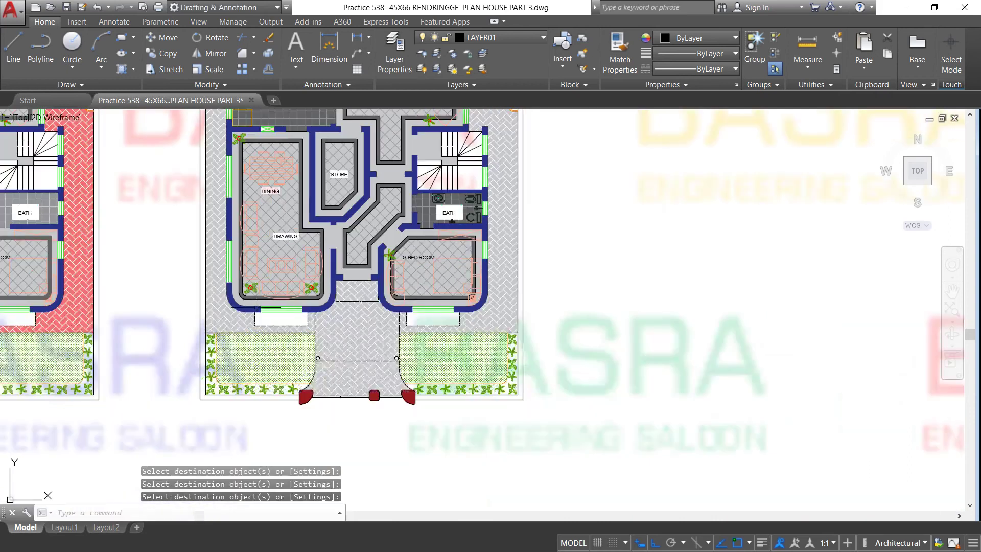
pyautogui.scroll(-2, 216, 306)
pyautogui.scroll(1, 255, 210)
pyautogui.scroll(1, 276, 159)
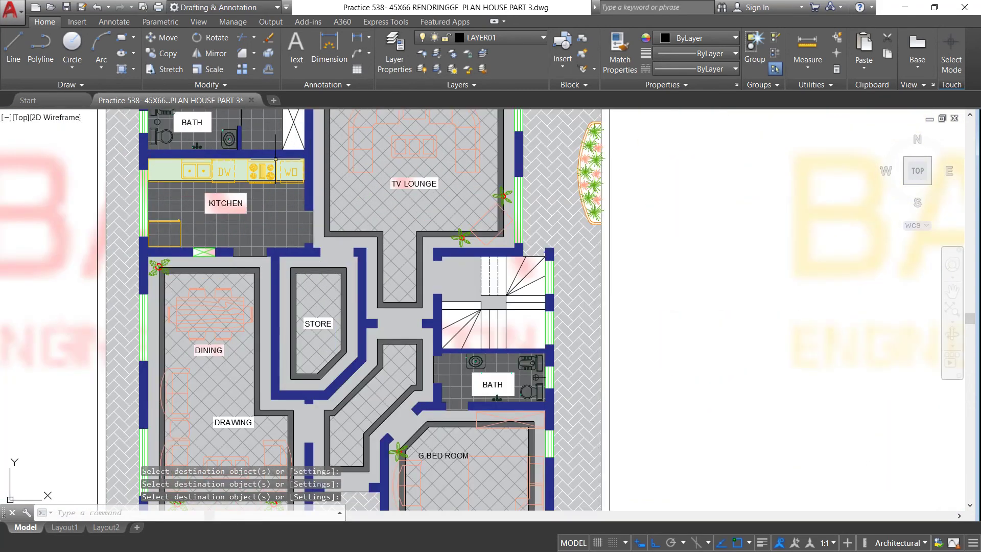
pyautogui.scroll(-2, 278, 173)
pyautogui.scroll(-2, 276, 204)
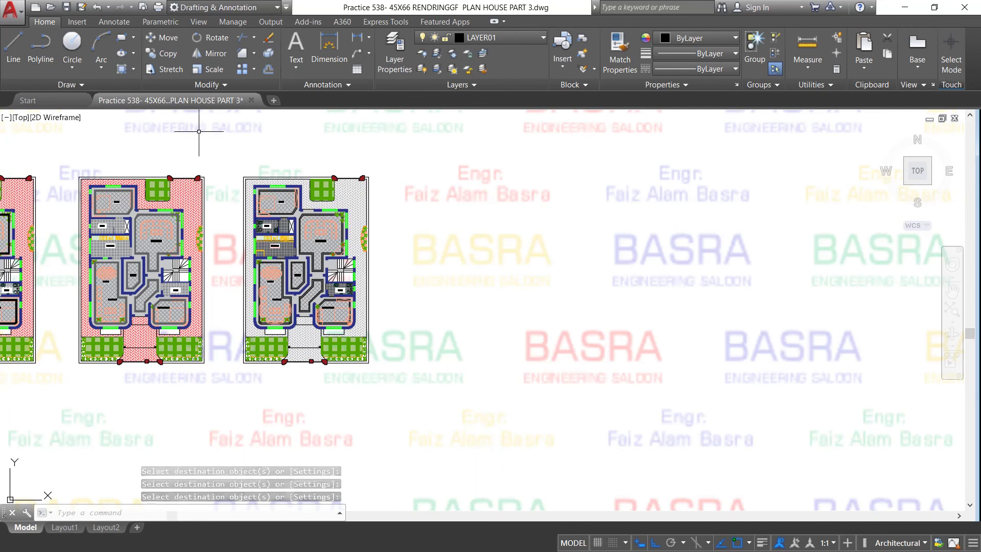
# Copy the grey-paved floor plan to a new position on its right.
pyautogui.click(162, 53)
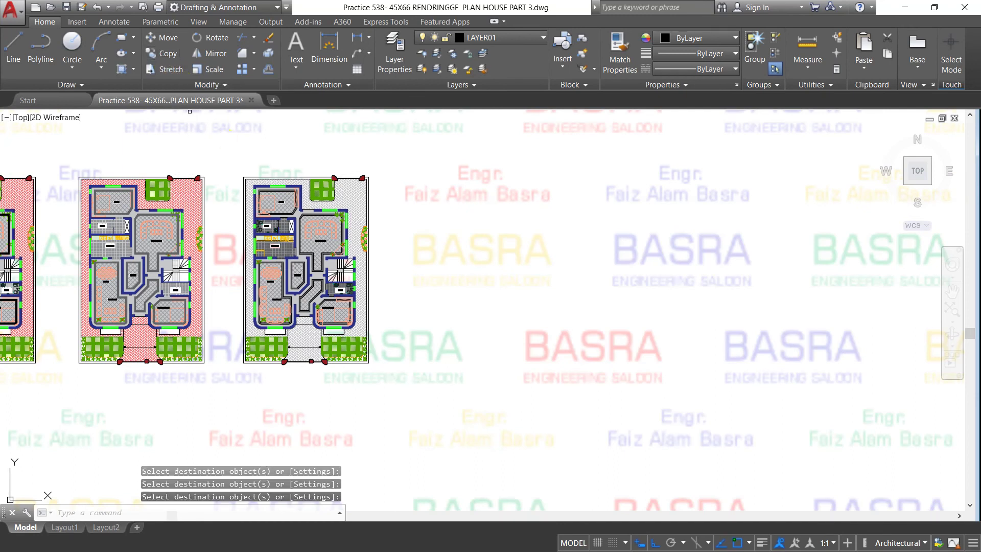
pyautogui.click(228, 162)
pyautogui.click(374, 376)
pyautogui.press('Return')
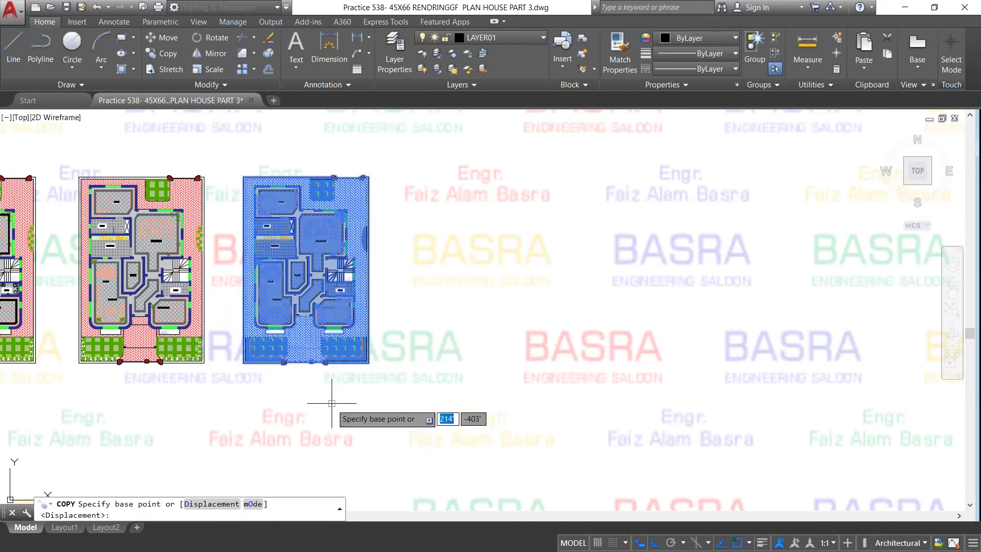
pyautogui.click(332, 404)
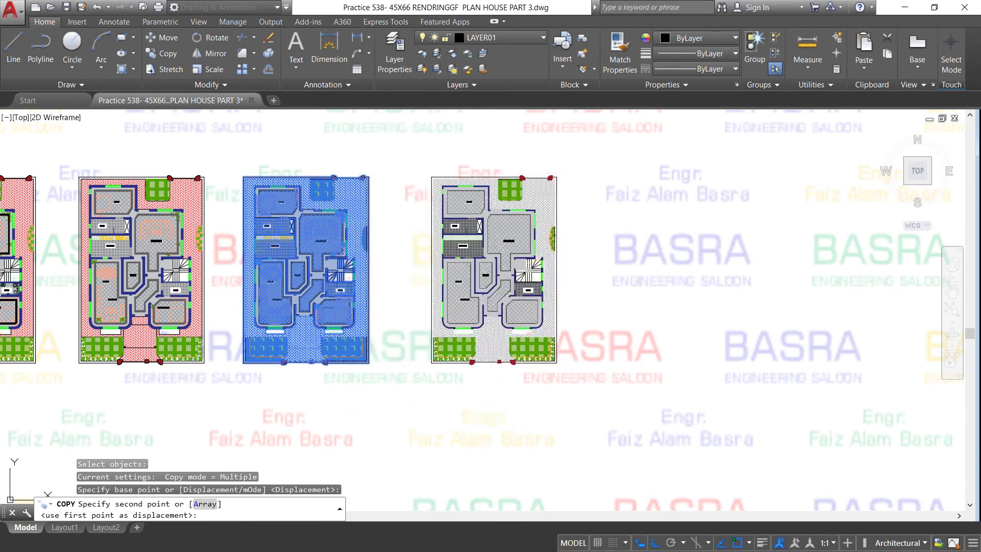
pyautogui.click(522, 412)
pyautogui.press('Escape')
# Zoom in and select the new copy's outer yard hatch for editing.
pyautogui.scroll(3, 541, 192)
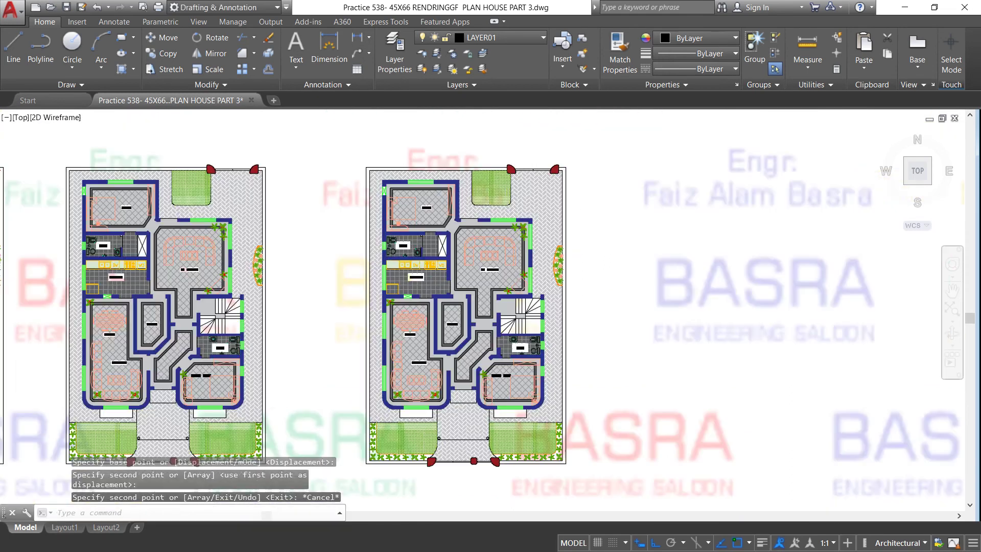
pyautogui.scroll(2, 540, 192)
pyautogui.click(565, 174)
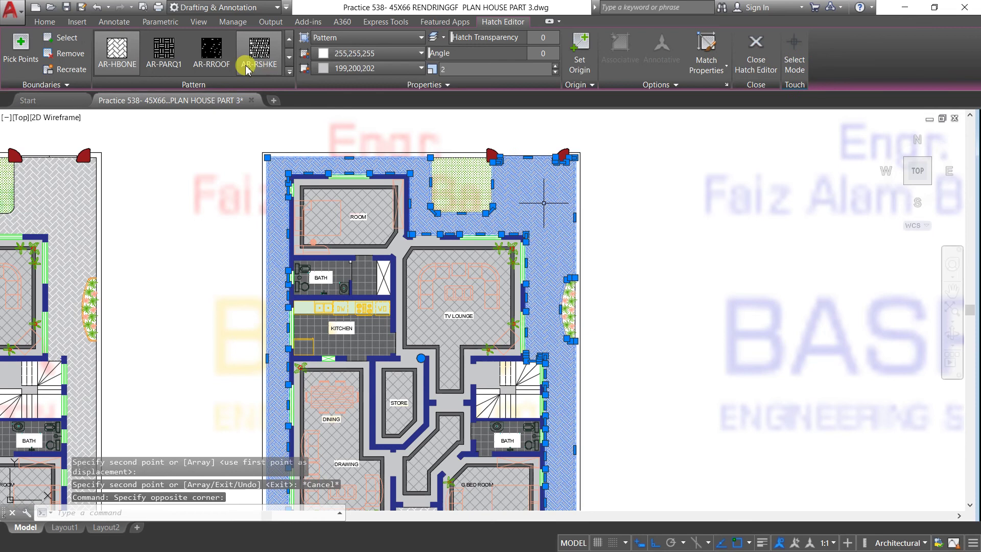
# Change the new plan's outer yard hatch from herringbone to HONEY at scale 75.
pyautogui.scroll(-2, 122, 51)
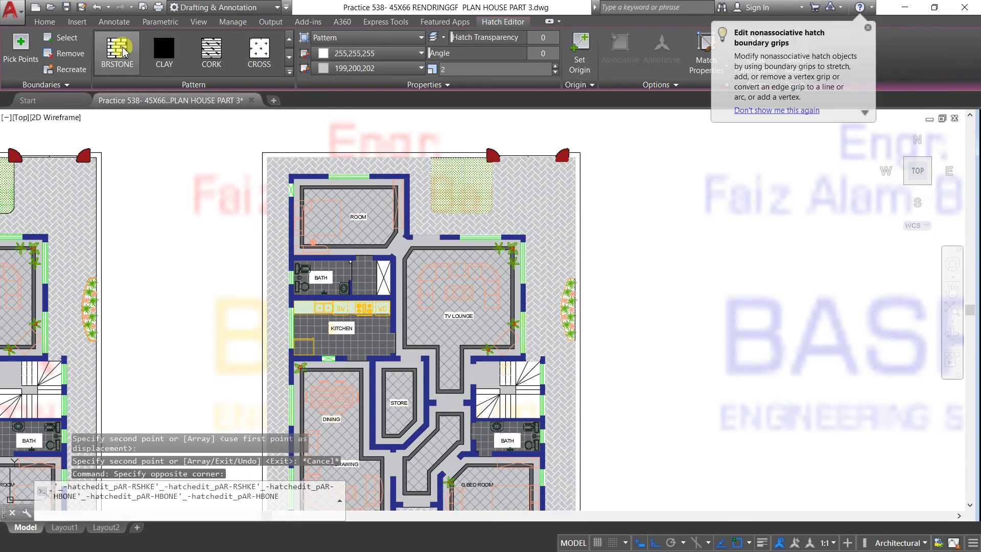
pyautogui.scroll(-1, 122, 51)
pyautogui.scroll(-1, 122, 51)
pyautogui.scroll(-1, 123, 51)
pyautogui.scroll(-1, 123, 51)
pyautogui.scroll(-1, 123, 51)
pyautogui.scroll(-1, 123, 51)
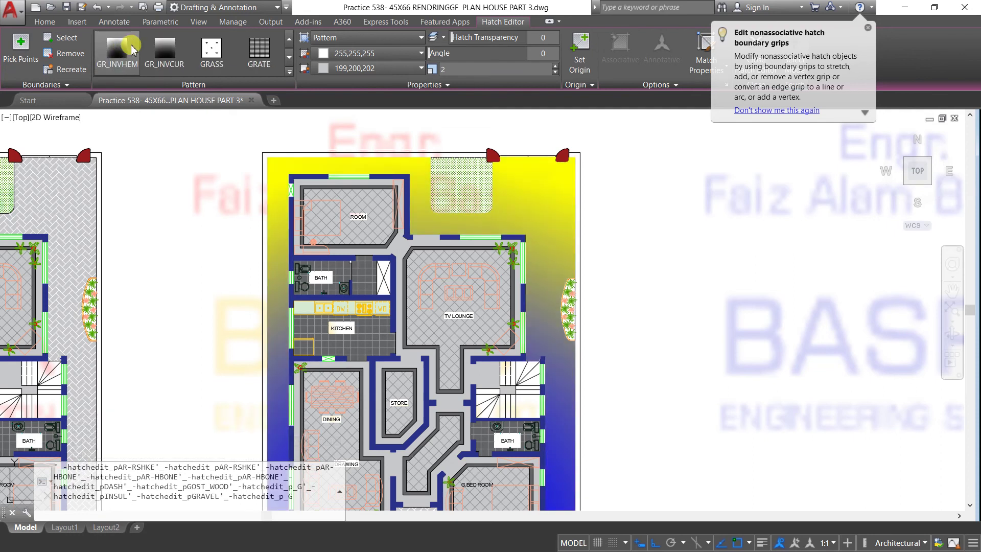
pyautogui.click(215, 53)
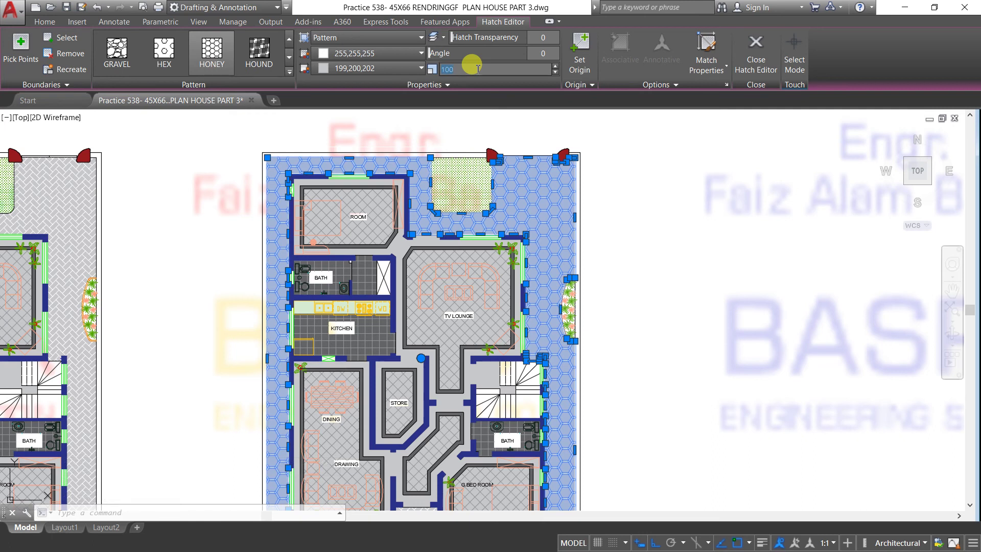
pyautogui.write('5')
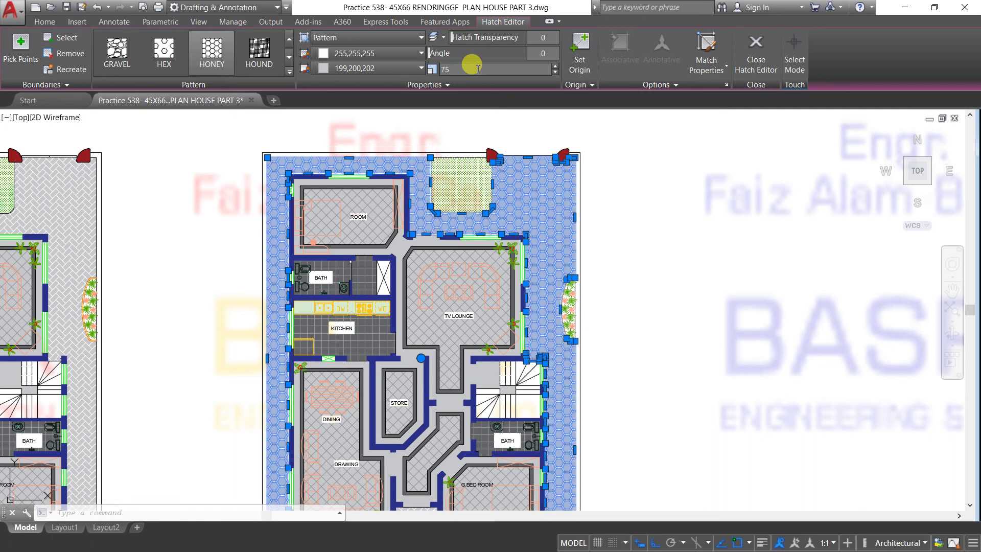
pyautogui.press('Escape')
pyautogui.scroll(2, 328, 196)
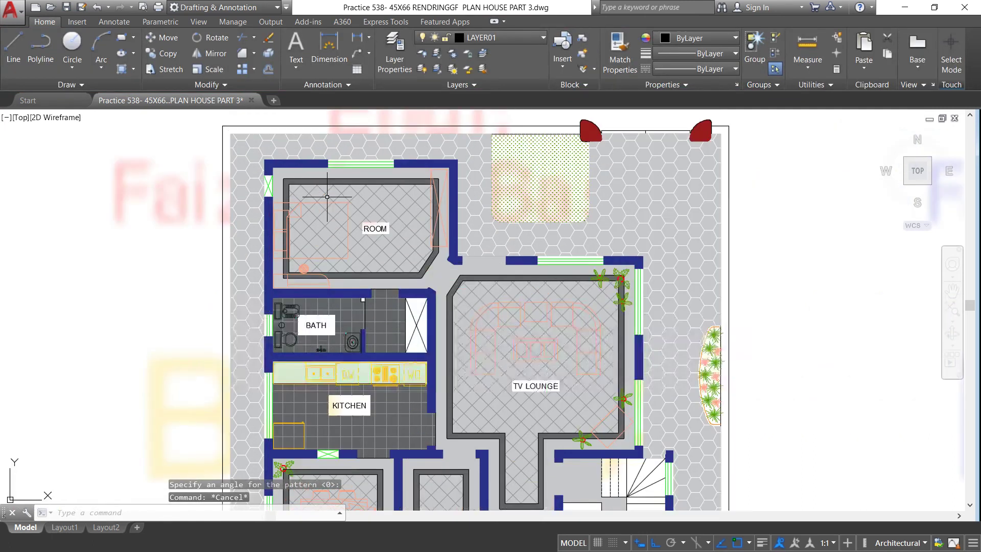
pyautogui.scroll(-2, 335, 157)
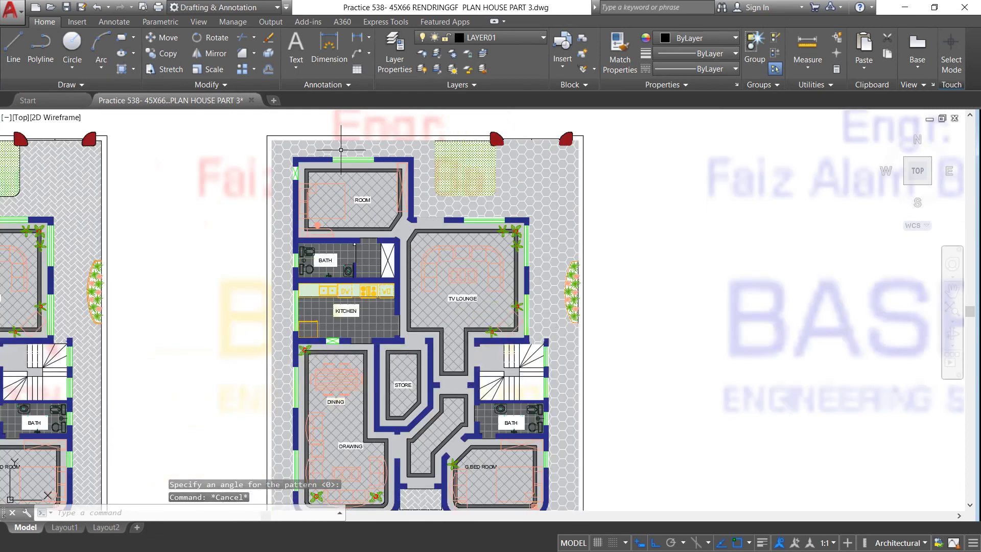
# Match both entrance walkway and driveway hatches to the yard's HONEY hexagon hatch.
pyautogui.scroll(2, 391, 148)
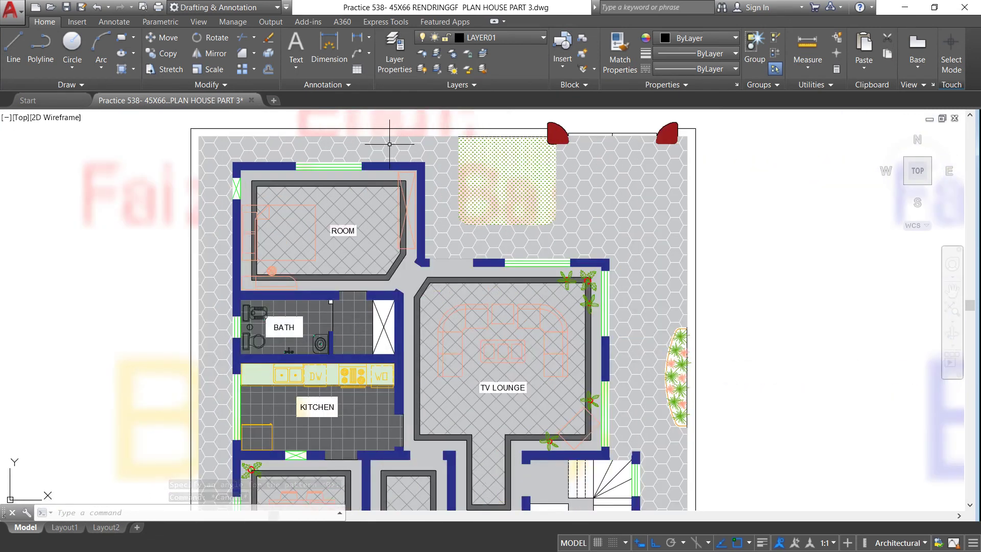
pyautogui.scroll(-2, 389, 144)
pyautogui.scroll(-2, 365, 133)
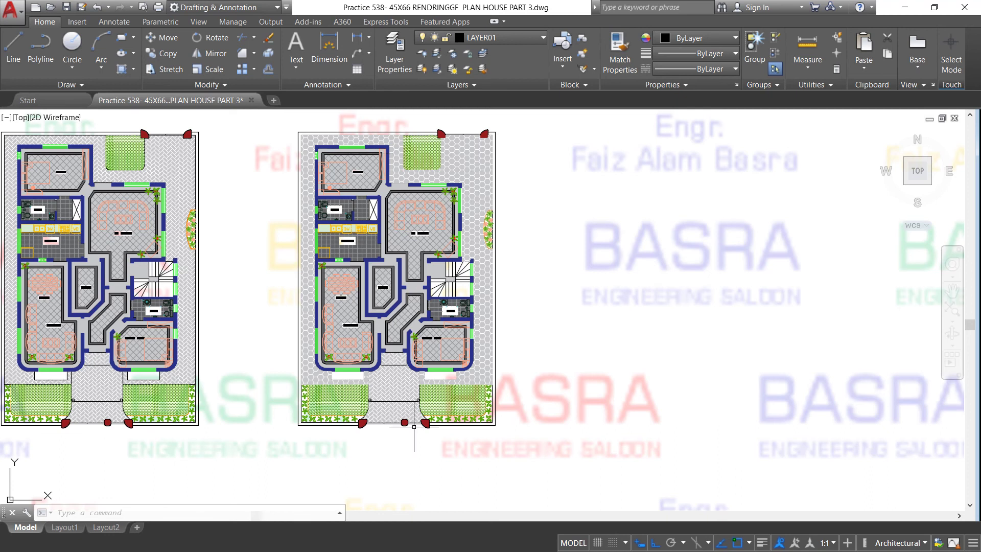
pyautogui.scroll(4, 413, 424)
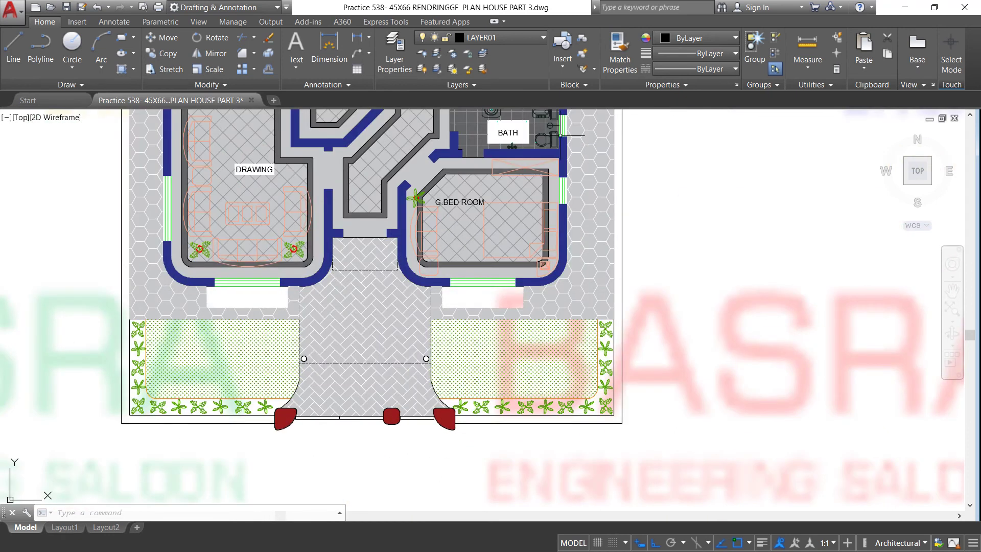
pyautogui.click(620, 51)
pyautogui.click(587, 310)
pyautogui.click(392, 325)
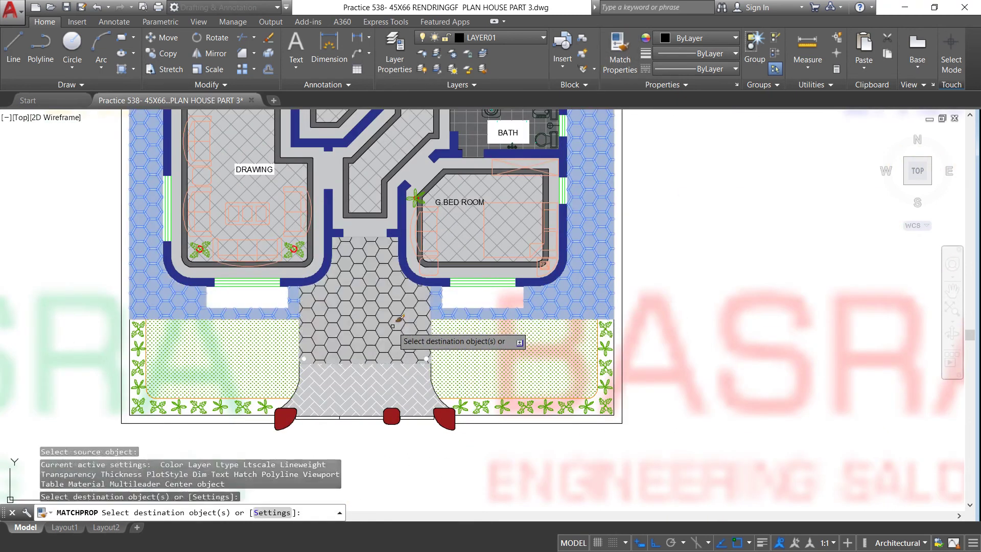
pyautogui.click(391, 370)
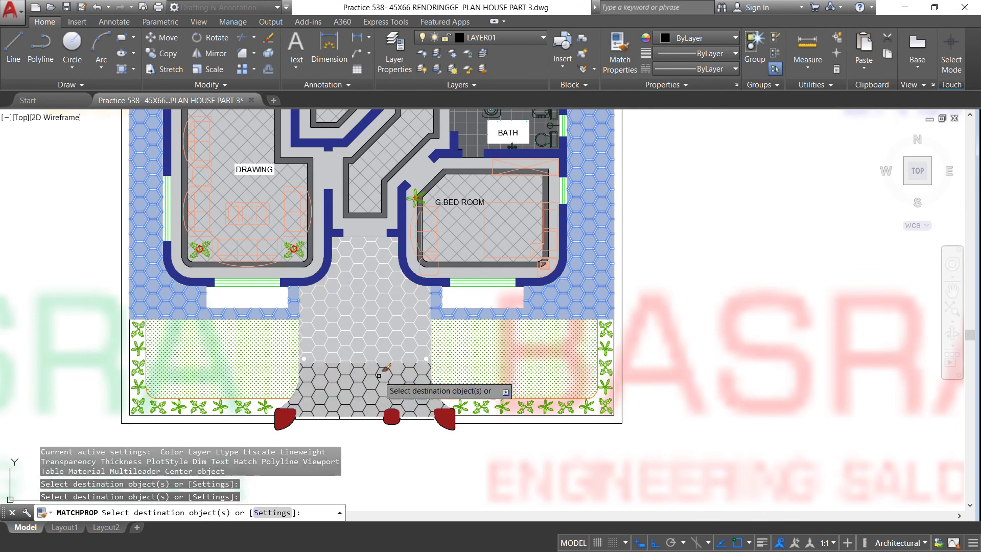
pyautogui.rightClick(695, 326)
pyautogui.click(705, 333)
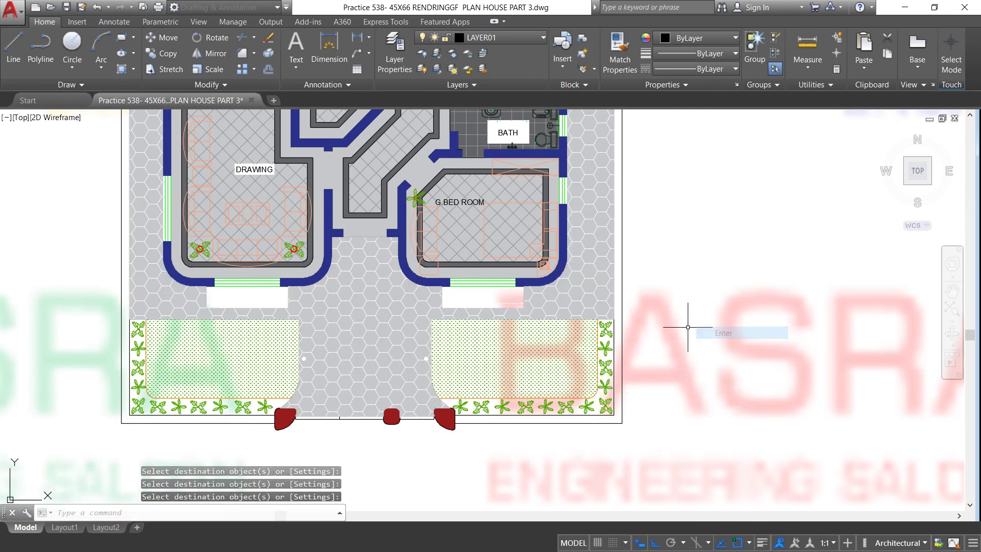
pyautogui.scroll(-3, 688, 327)
pyautogui.scroll(-3, 584, 383)
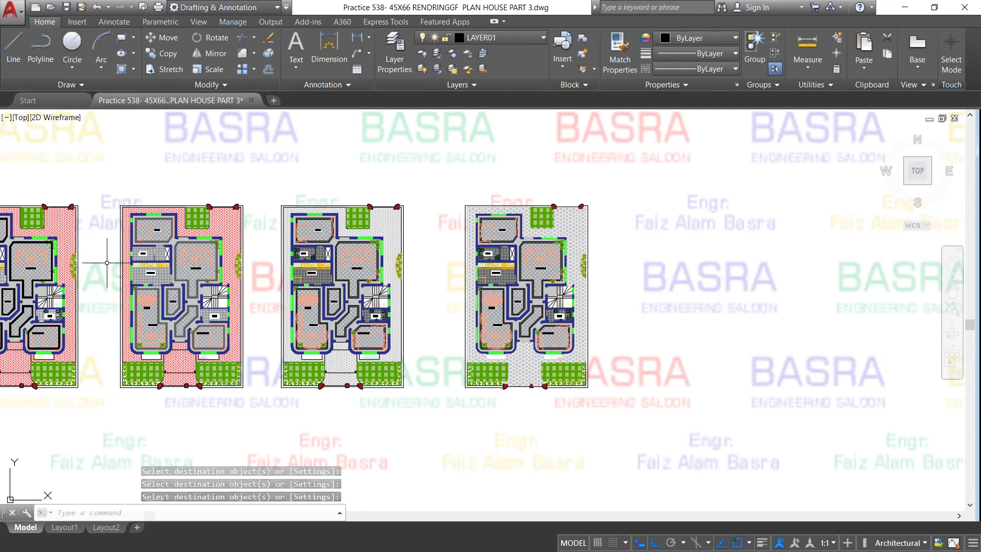
pyautogui.scroll(3, 116, 256)
pyautogui.scroll(-4, 469, 284)
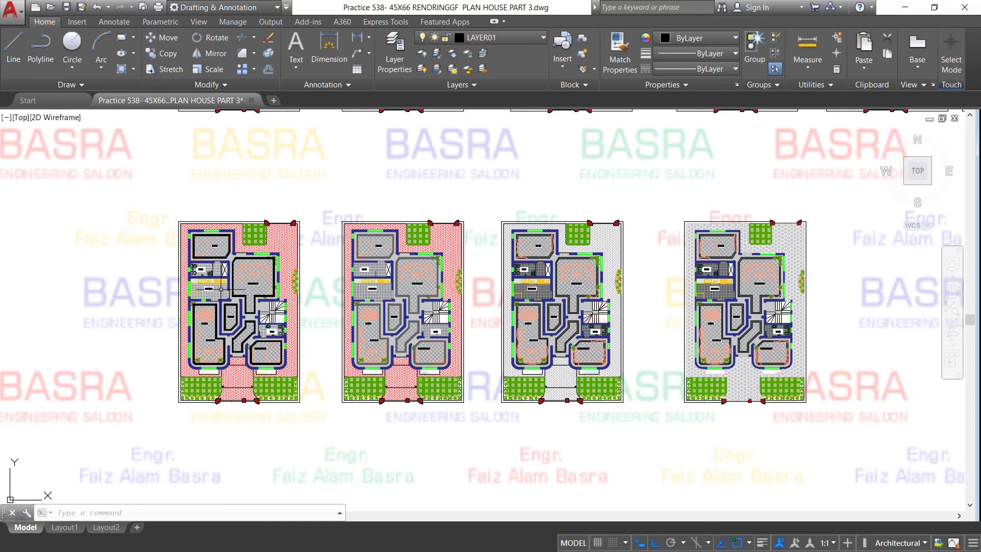
pyautogui.scroll(3, 215, 287)
pyautogui.scroll(3, 215, 286)
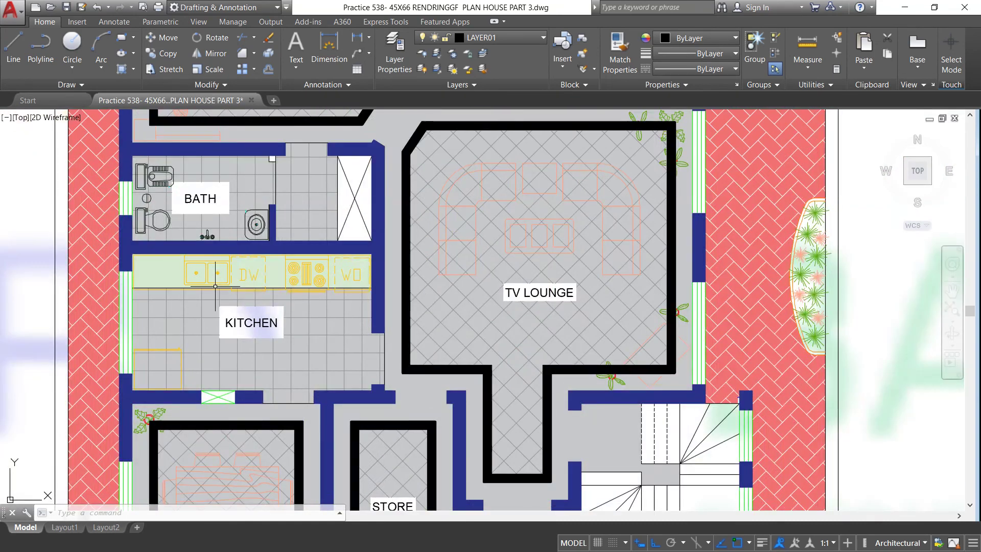
# Give the leftmost pink plan's bath and kitchen tile hatches a Cyan background colour.
pyautogui.click(188, 310)
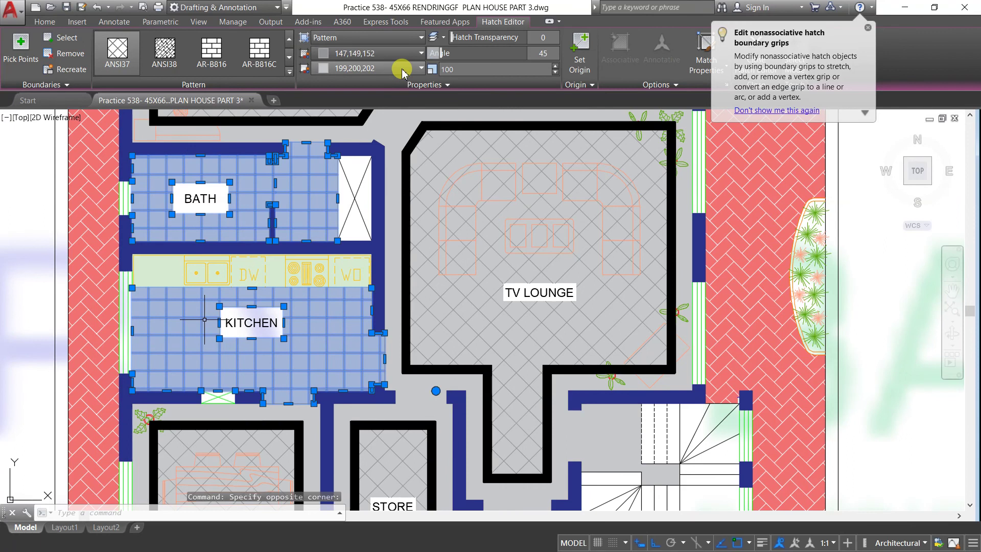
pyautogui.click(423, 69)
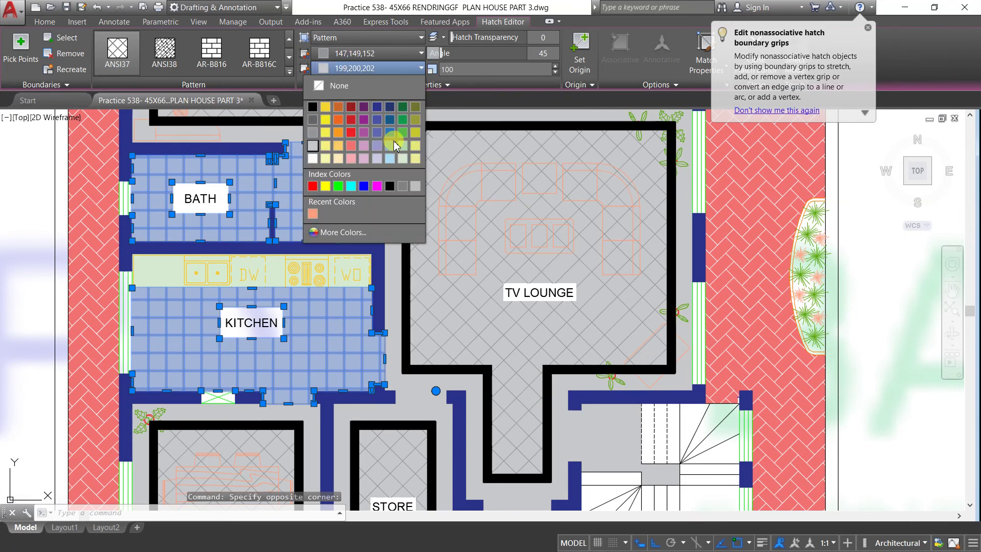
pyautogui.click(352, 187)
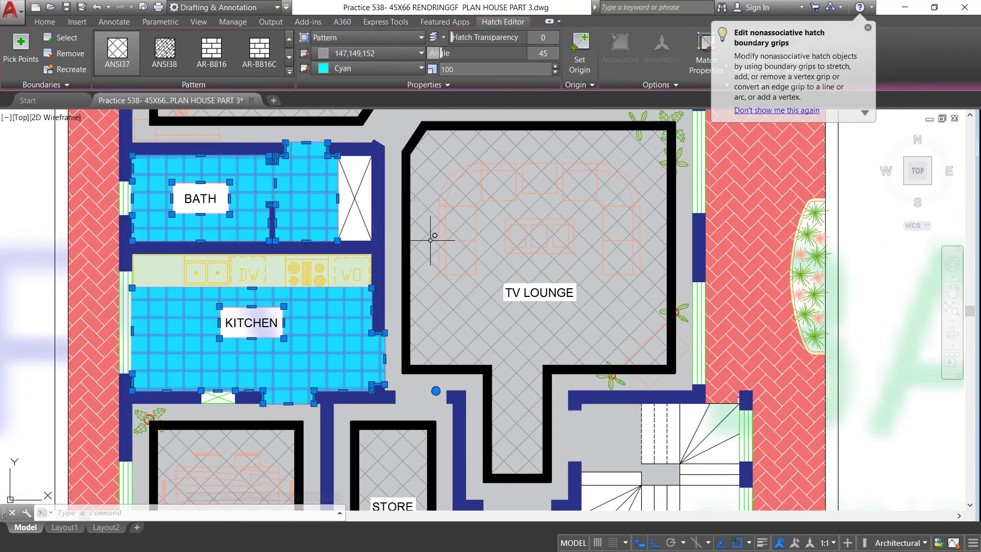
pyautogui.press('Escape')
pyautogui.scroll(-5, 189, 242)
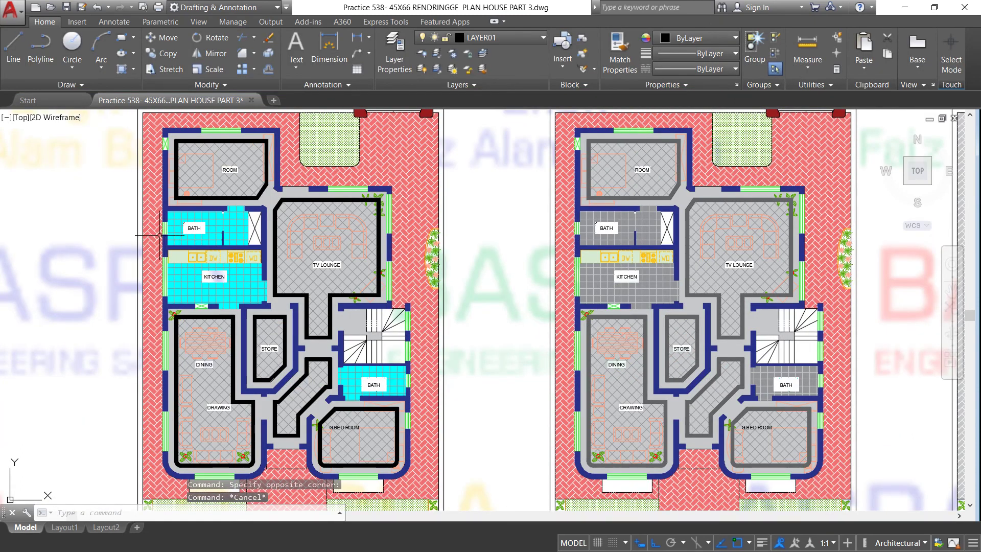
pyautogui.scroll(-2, 111, 232)
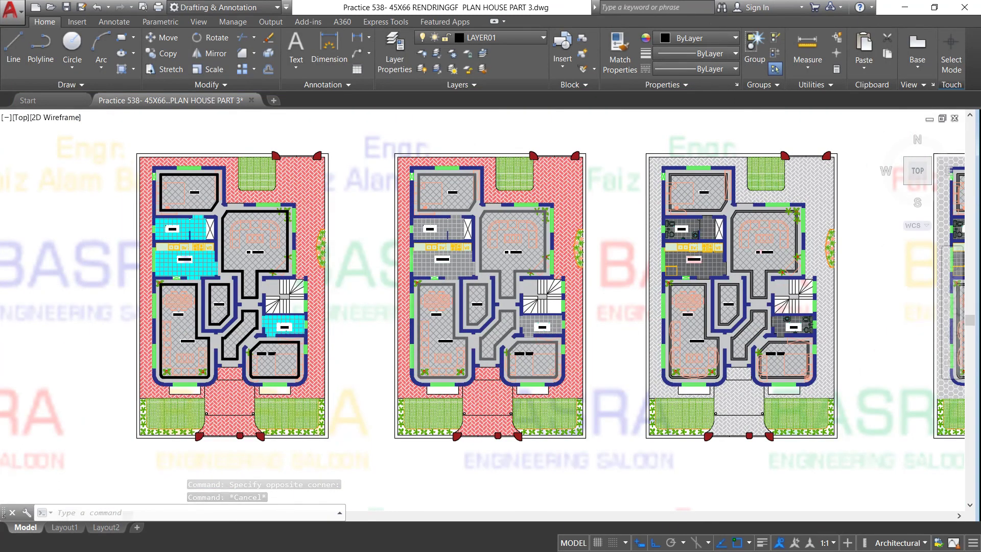
pyautogui.scroll(2, 687, 309)
pyautogui.scroll(-2, 292, 285)
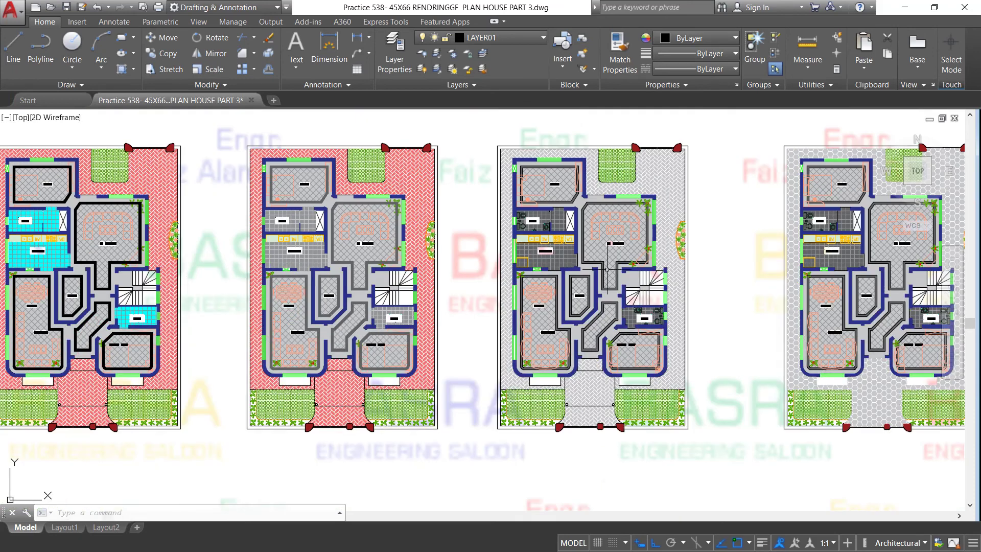
pyautogui.scroll(2, 588, 258)
pyautogui.scroll(-2, 263, 232)
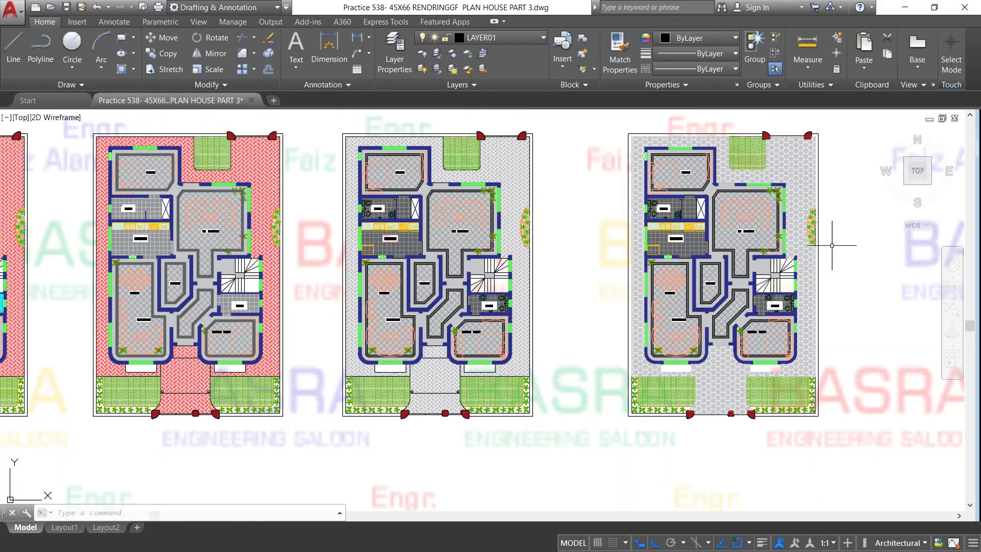
pyautogui.scroll(2, 814, 225)
pyautogui.scroll(-2, 481, 251)
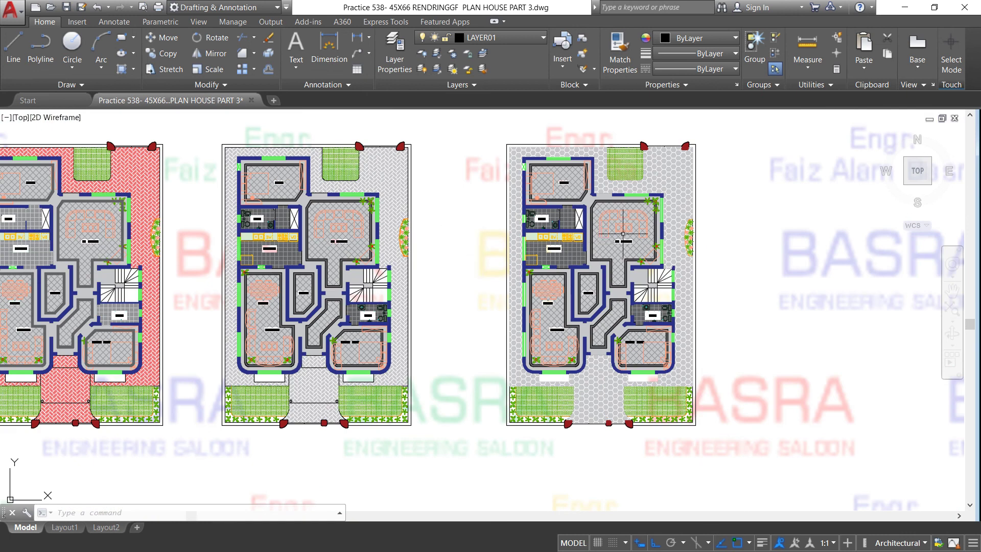
pyautogui.scroll(2, 642, 224)
pyautogui.scroll(-2, 400, 224)
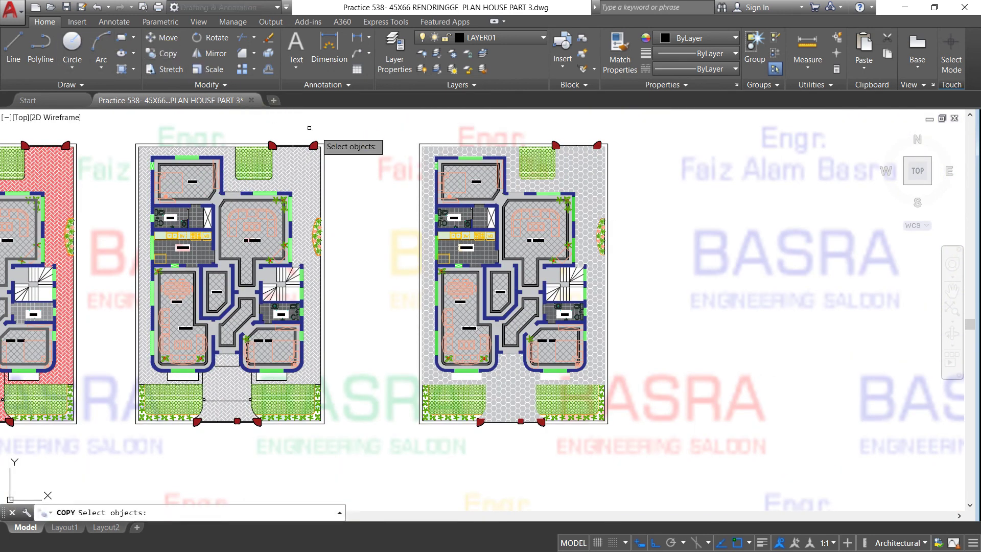
# Copy the honeycomb-yard floor plan to a new position on its right.
pyautogui.click(401, 131)
pyautogui.click(667, 480)
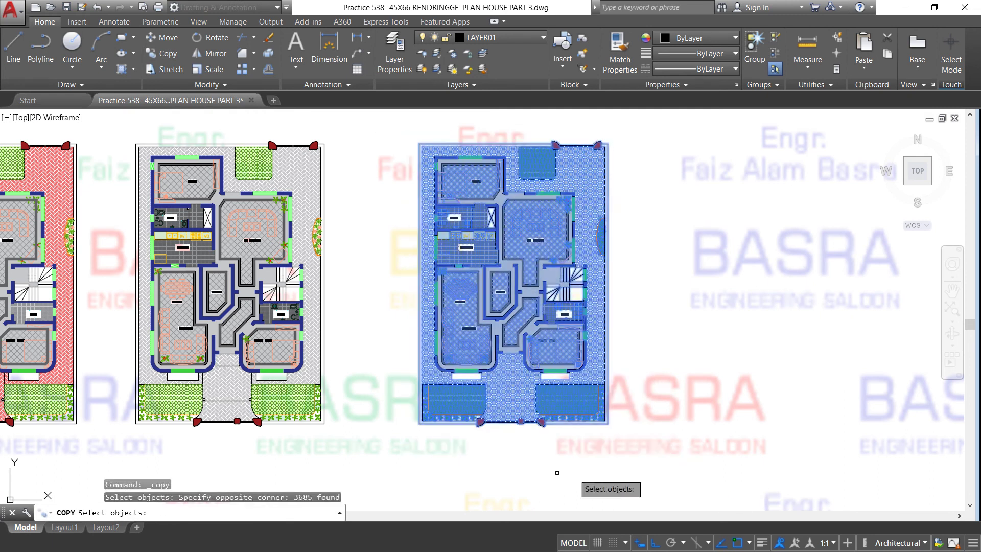
pyautogui.press('Return')
pyautogui.click(461, 464)
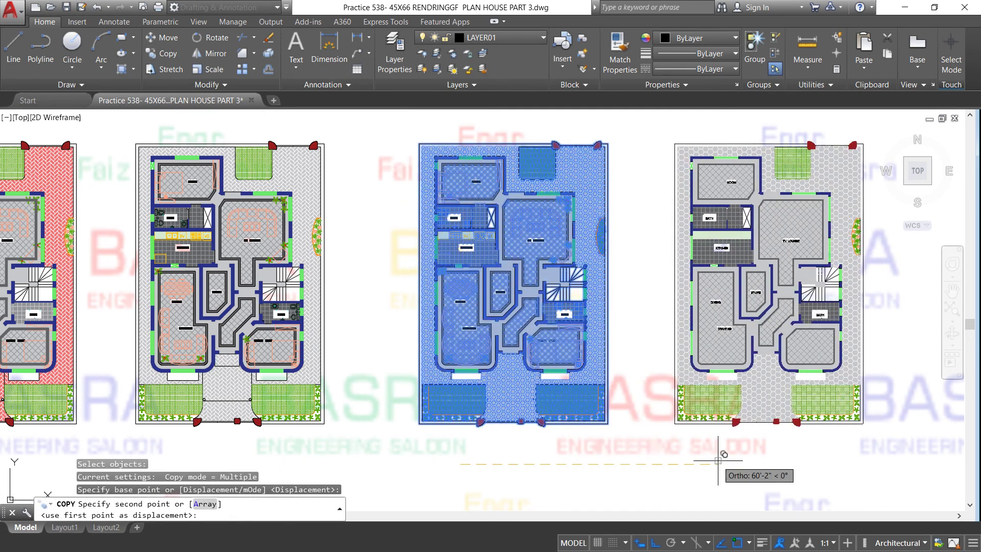
pyautogui.click(718, 460)
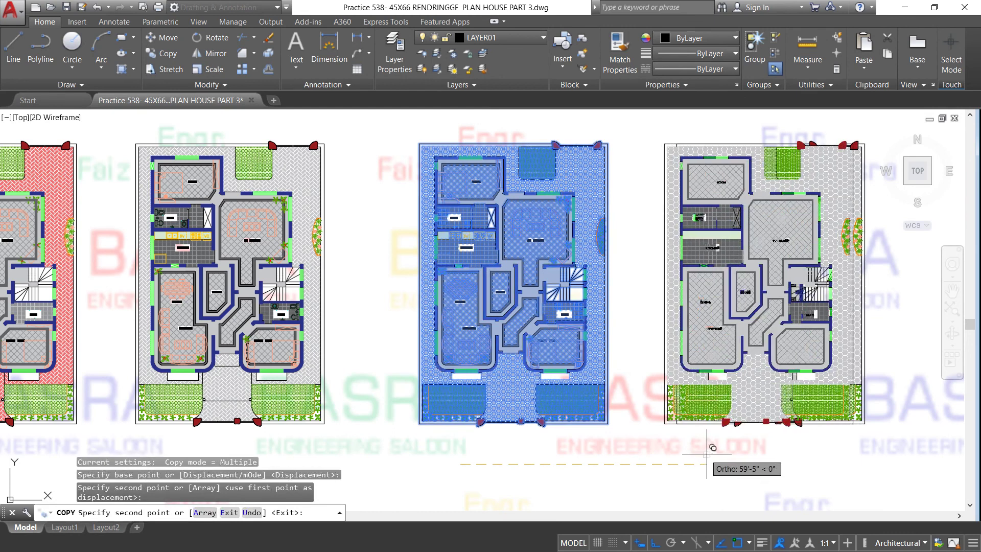
pyautogui.press('Return')
pyautogui.press('Escape')
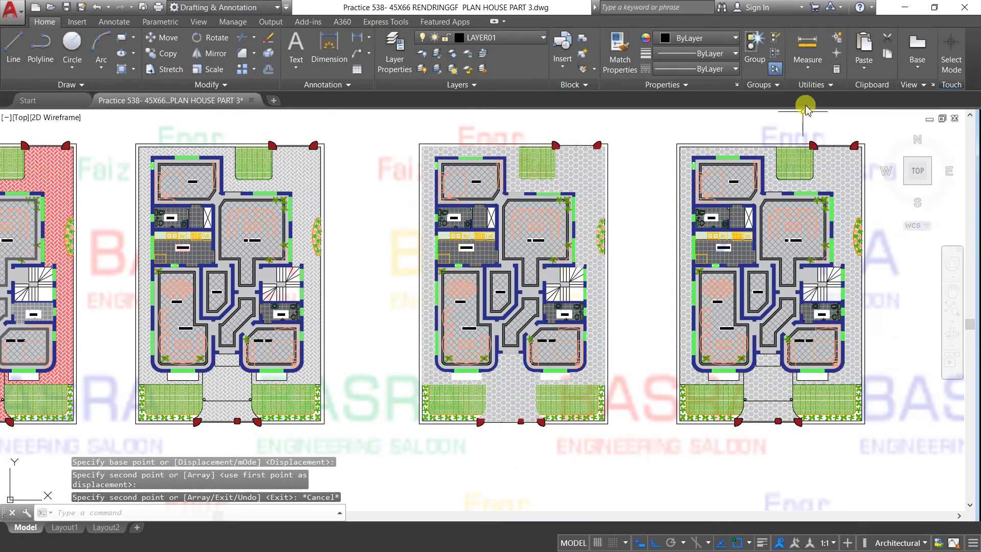
# Set the honeycomb plan's bath and kitchen tile hatch background to Cyan.
pyautogui.scroll(-2, 664, 199)
pyautogui.scroll(-2, 664, 199)
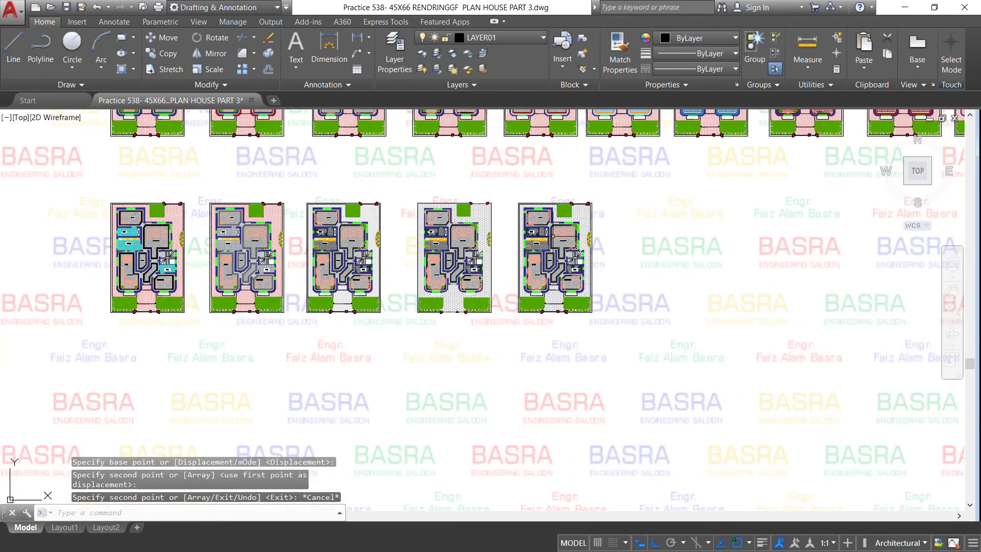
pyautogui.scroll(4, 547, 237)
pyautogui.scroll(8, 547, 237)
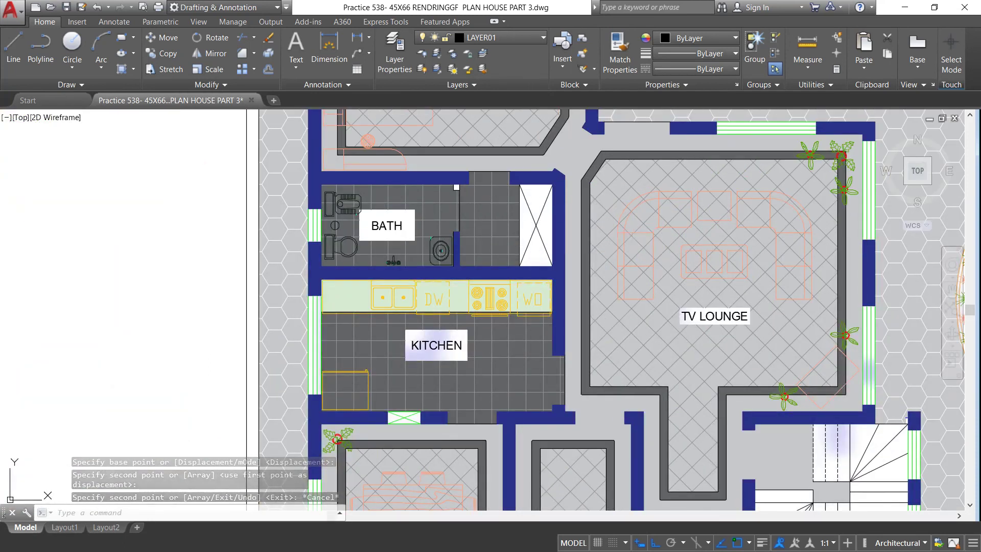
pyautogui.click(500, 227)
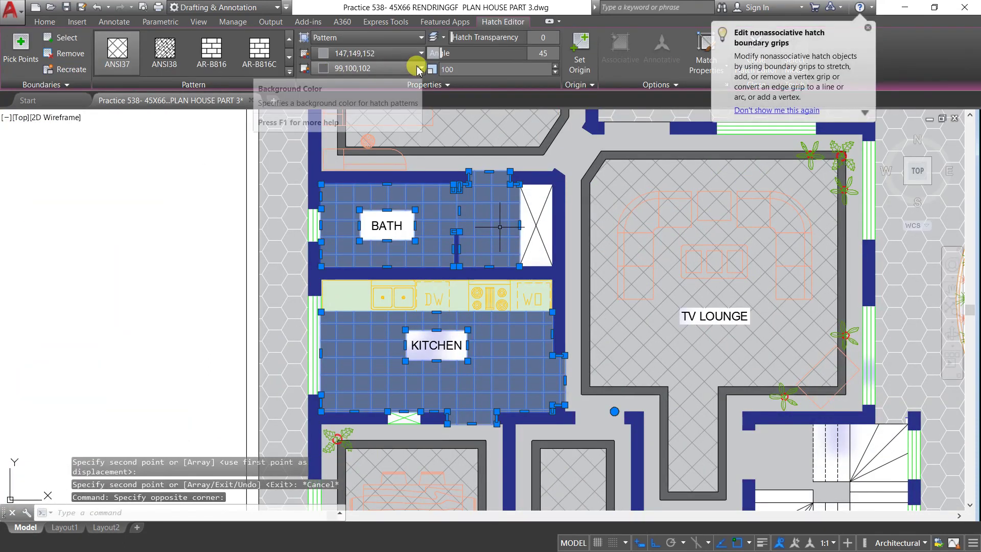
pyautogui.click(419, 69)
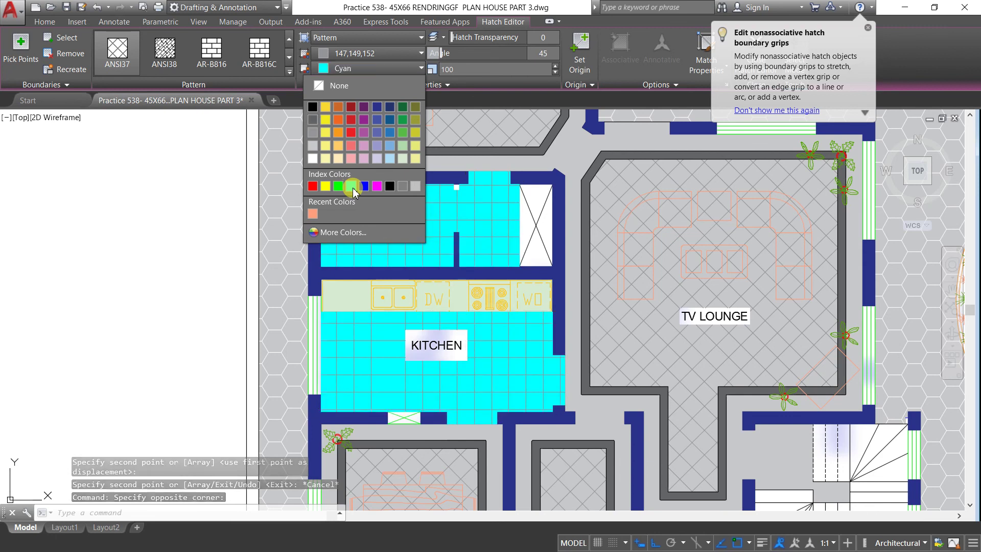
pyautogui.click(350, 186)
pyautogui.press('Escape')
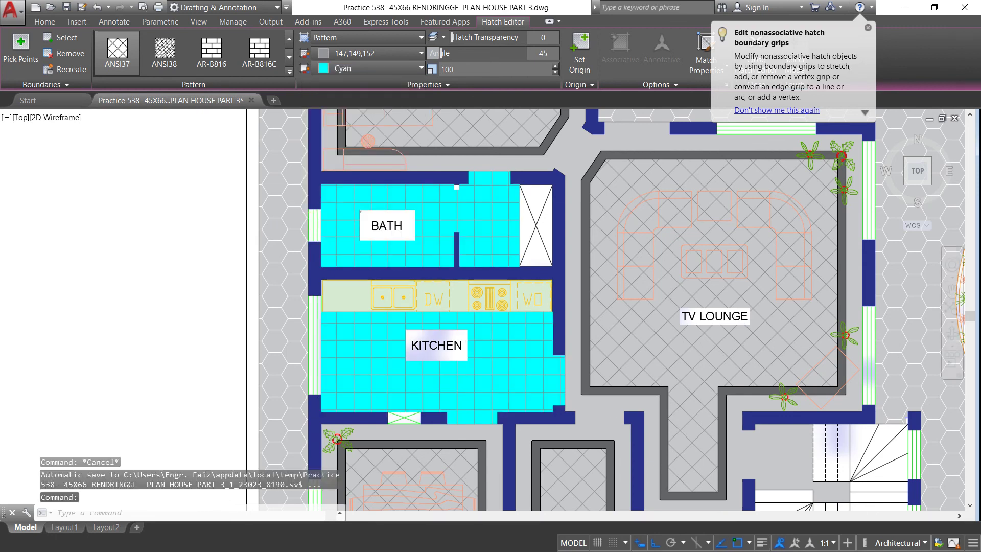
pyautogui.scroll(-3, 337, 230)
pyautogui.scroll(-2, 391, 184)
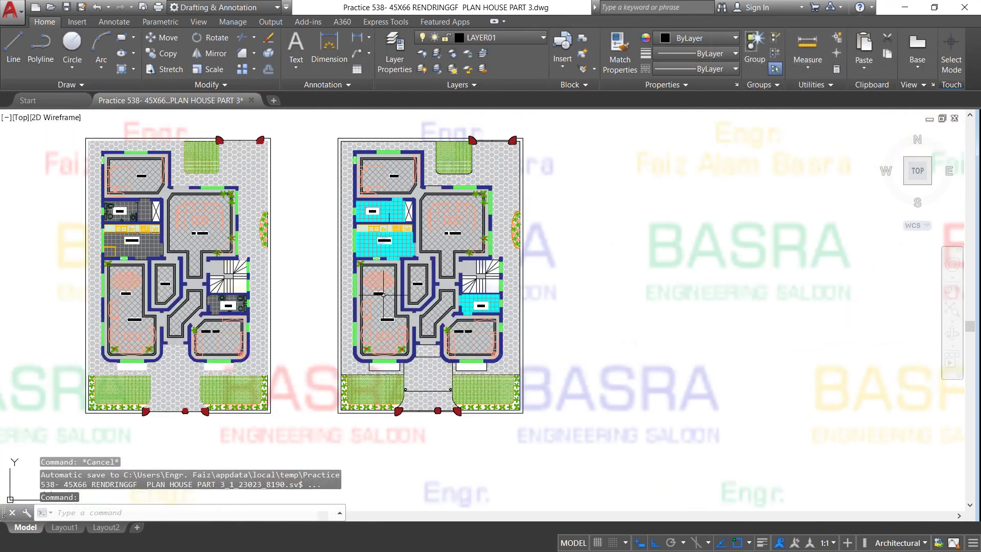
pyautogui.scroll(4, 344, 183)
# Set the outer hexagon paving hatch colour to dark red 153,27,30.
pyautogui.click(346, 181)
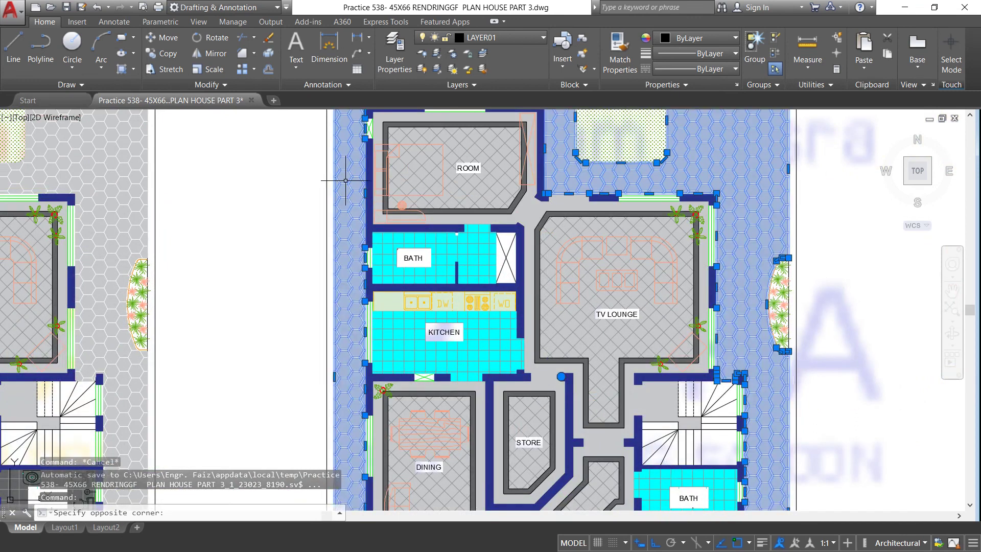
pyautogui.click(421, 53)
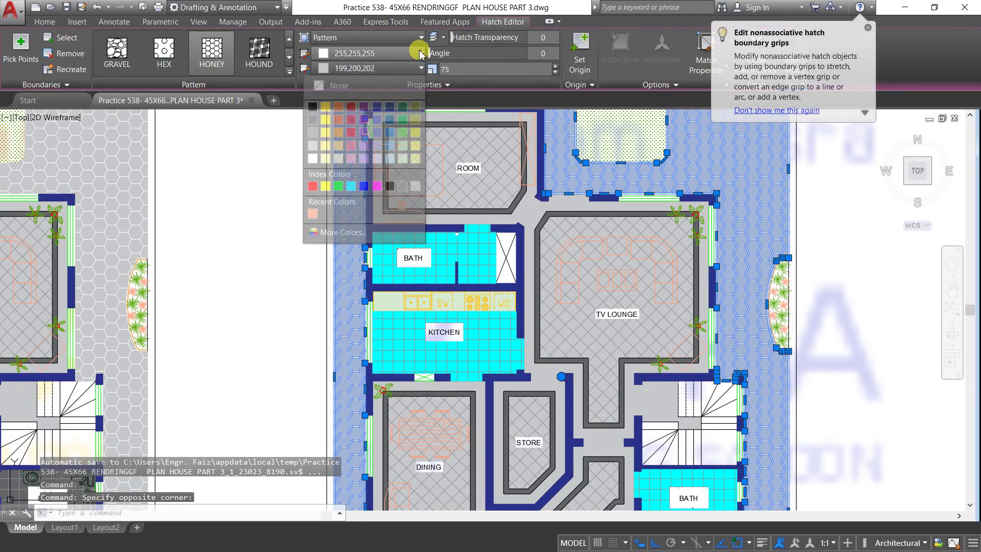
pyautogui.click(421, 53)
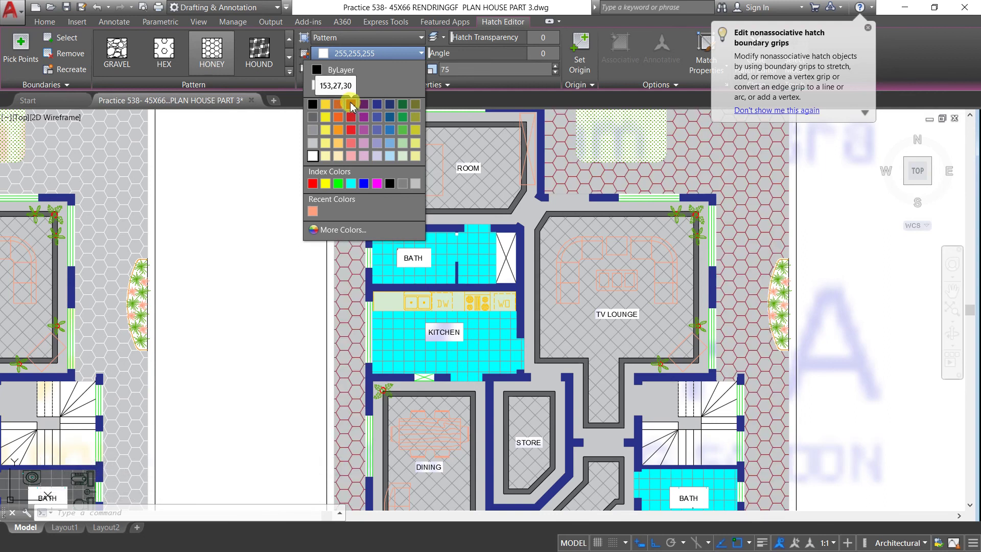
pyautogui.click(351, 104)
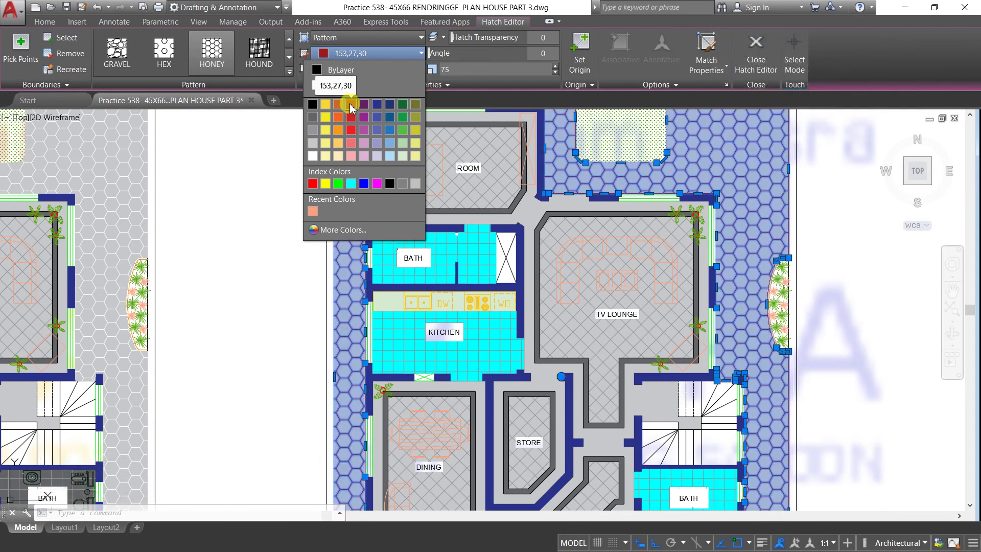
pyautogui.click(231, 254)
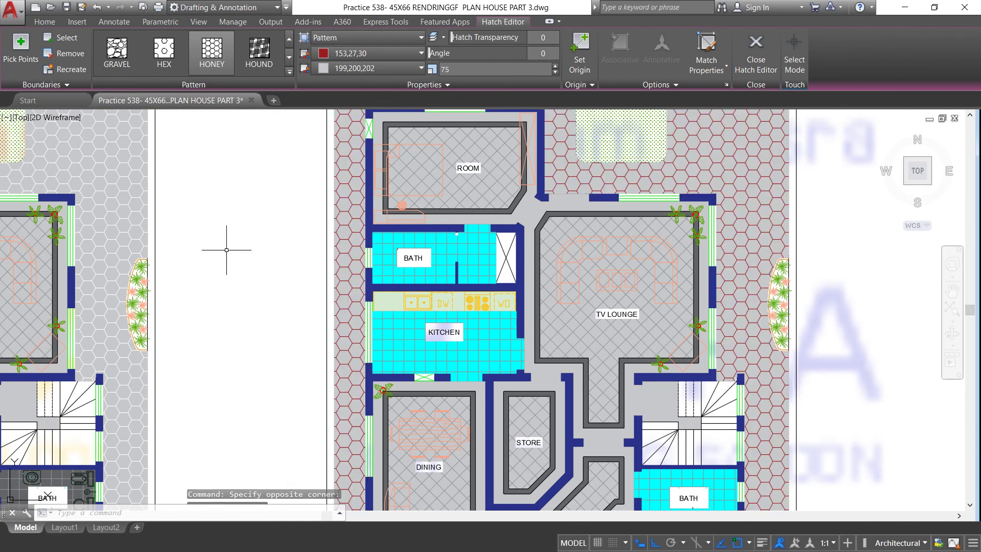
pyautogui.press('Escape')
pyautogui.press('Escape')
pyautogui.scroll(-3, 378, 190)
pyautogui.scroll(-2, 381, 188)
pyautogui.scroll(2, 365, 421)
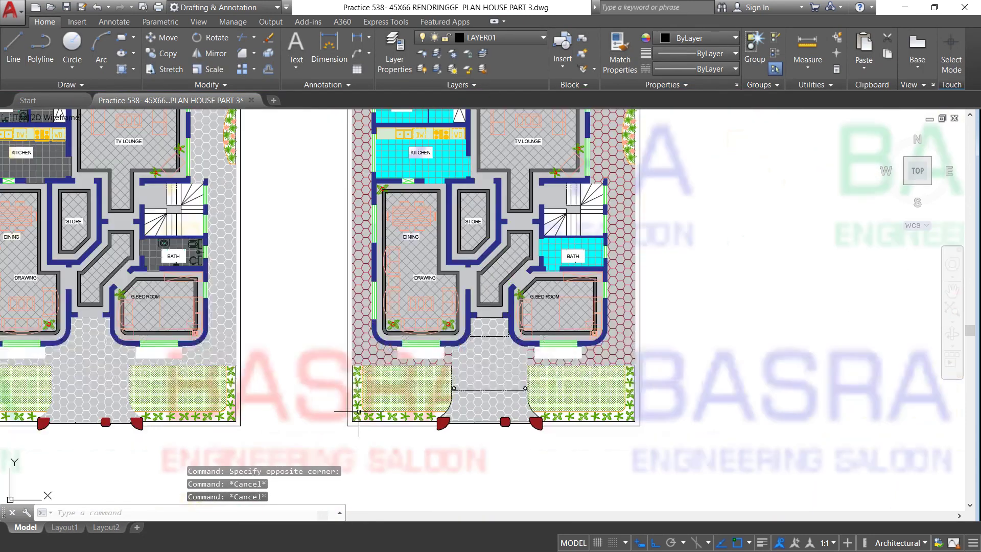
# Match the front walkway hatches to the red 153,27,30 hexagon paving.
pyautogui.click(619, 56)
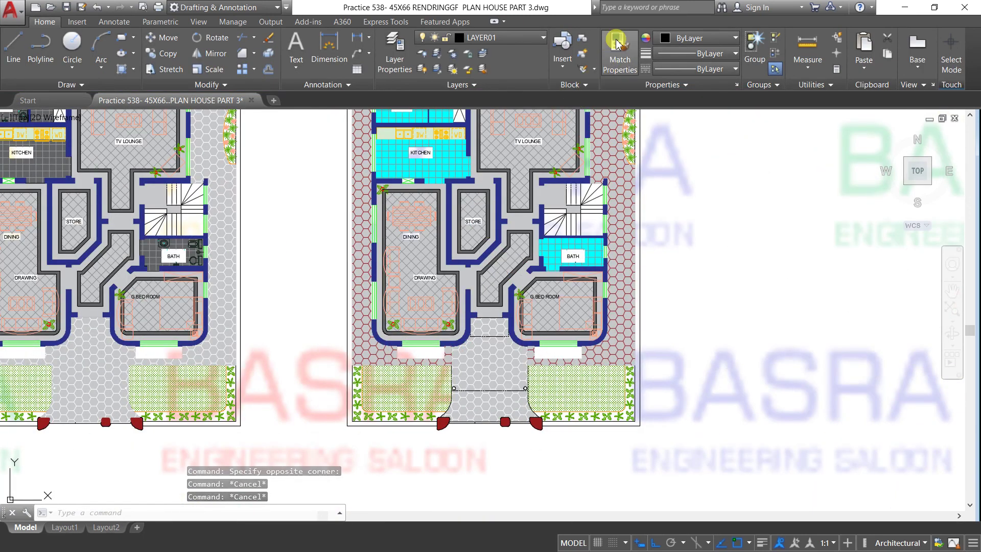
pyautogui.scroll(2, 494, 417)
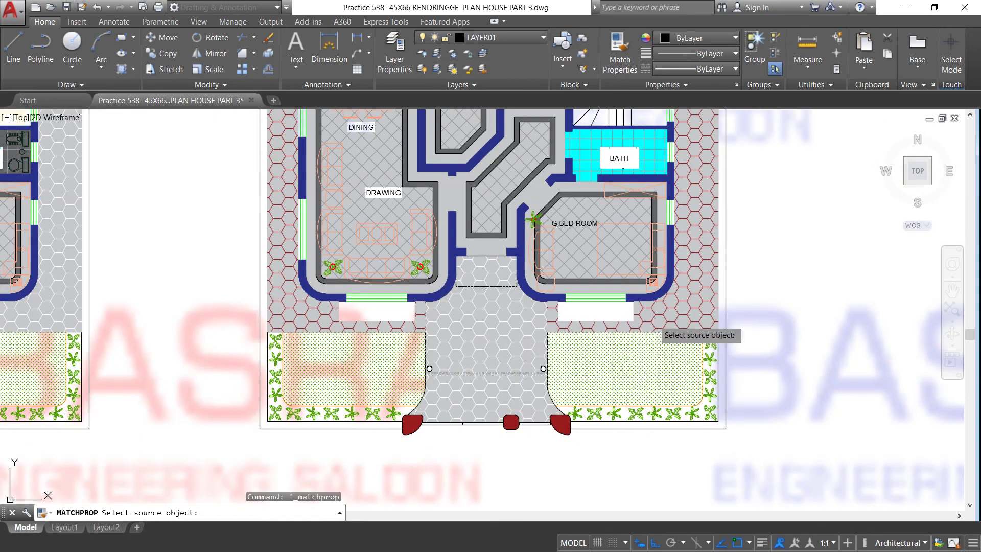
pyautogui.click(649, 318)
pyautogui.click(497, 362)
pyautogui.click(502, 398)
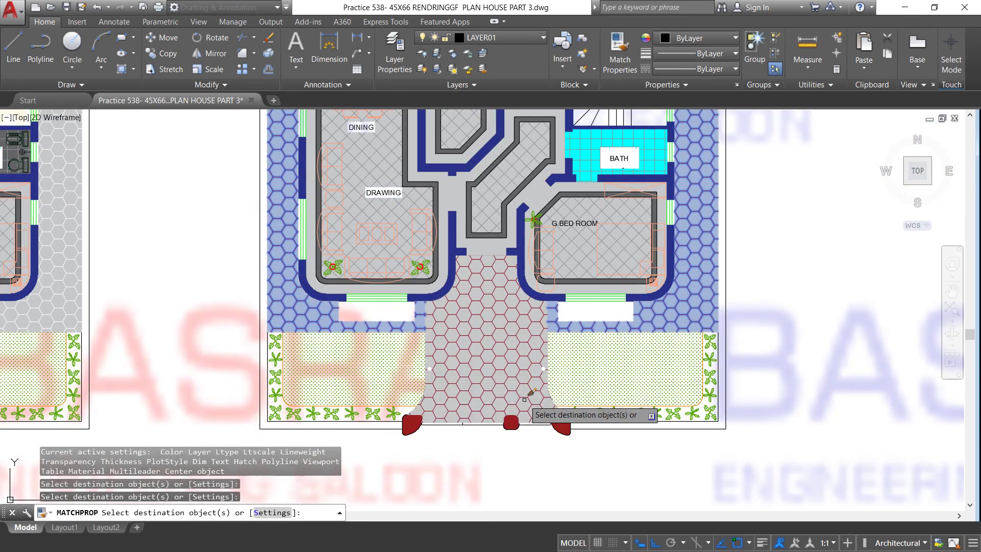
pyautogui.rightClick(502, 390)
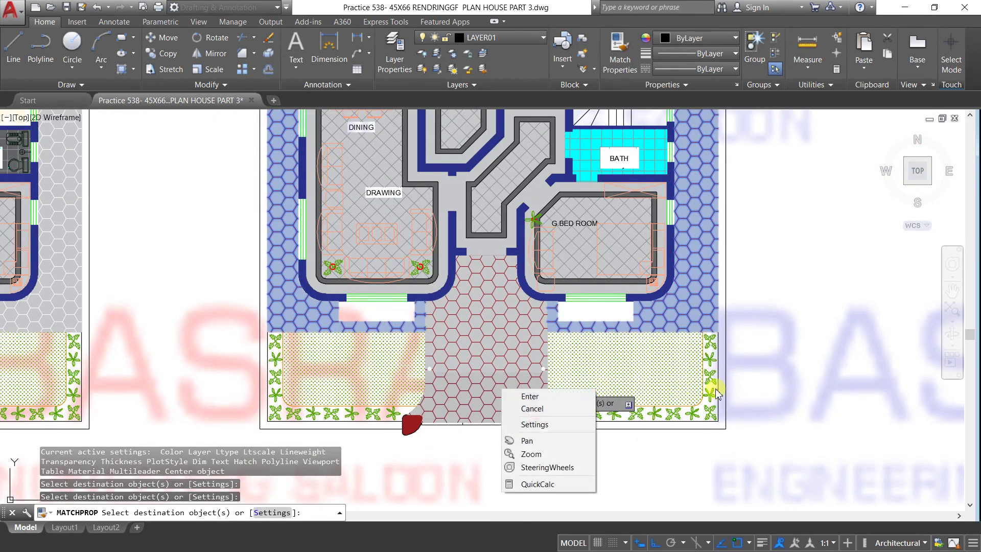
pyautogui.click(565, 397)
pyautogui.scroll(-2, 407, 390)
pyautogui.scroll(-2, 418, 392)
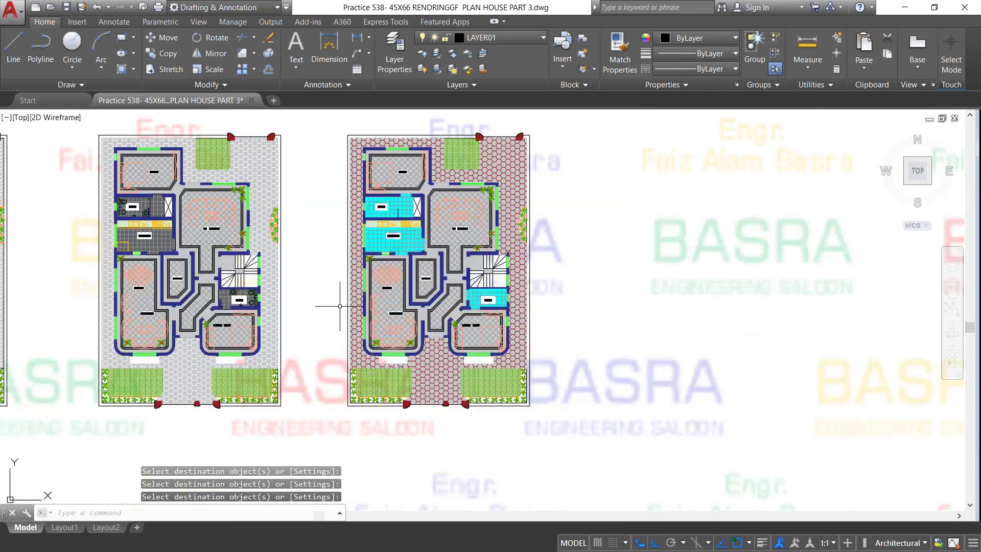
pyautogui.scroll(-5, 642, 284)
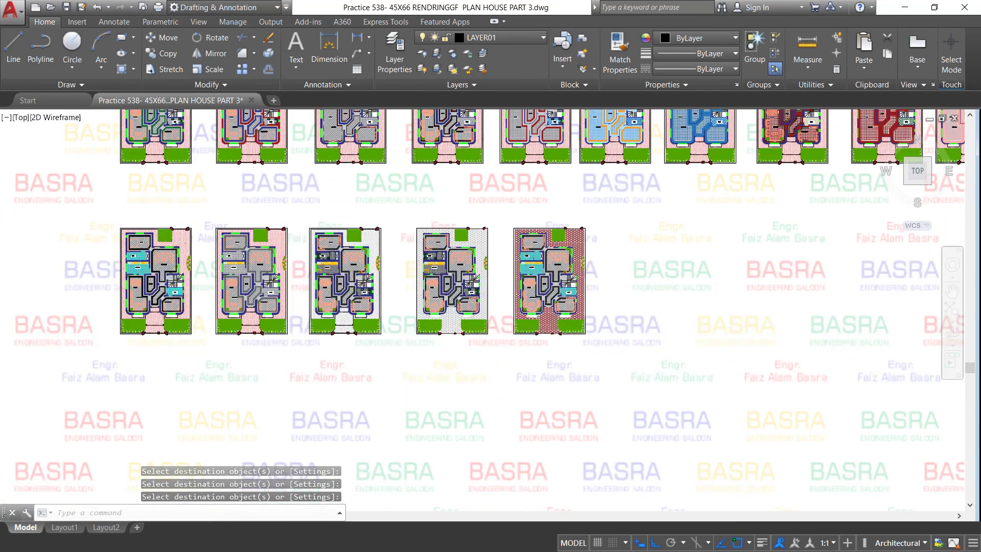
pyautogui.scroll(-1, 597, 278)
pyautogui.scroll(4, 556, 145)
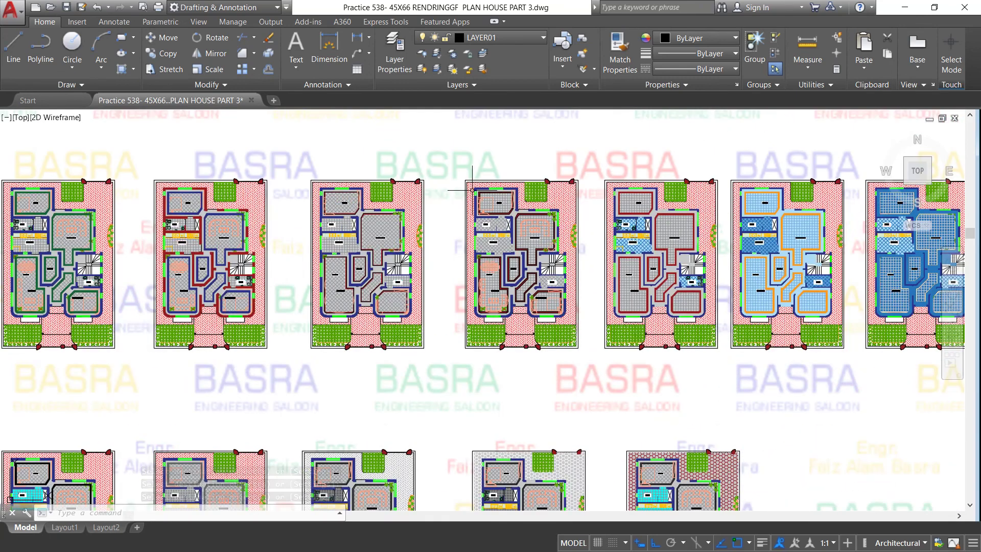
pyautogui.moveTo(511, 256); pyautogui.dragTo(445, 313, button='middle')
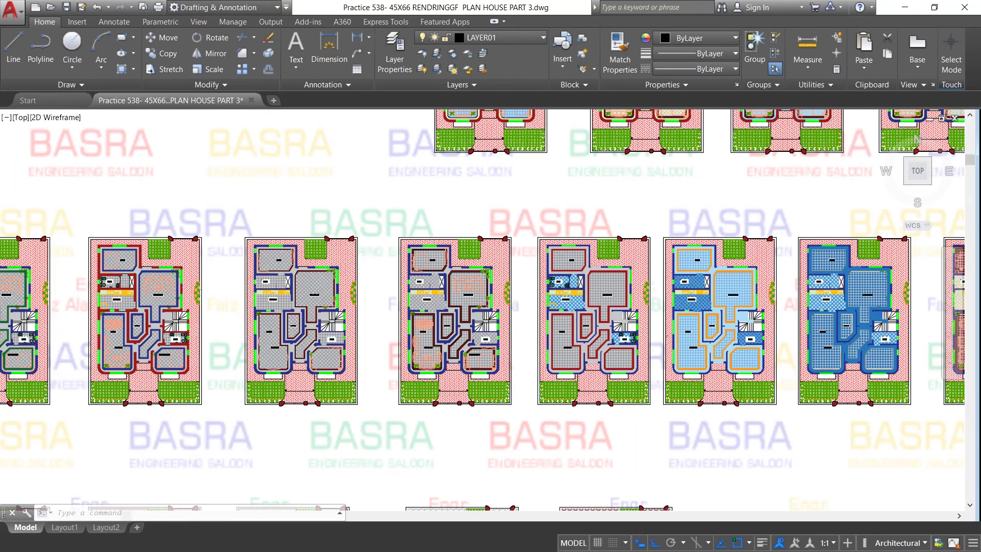
pyautogui.scroll(-4, 230, 369)
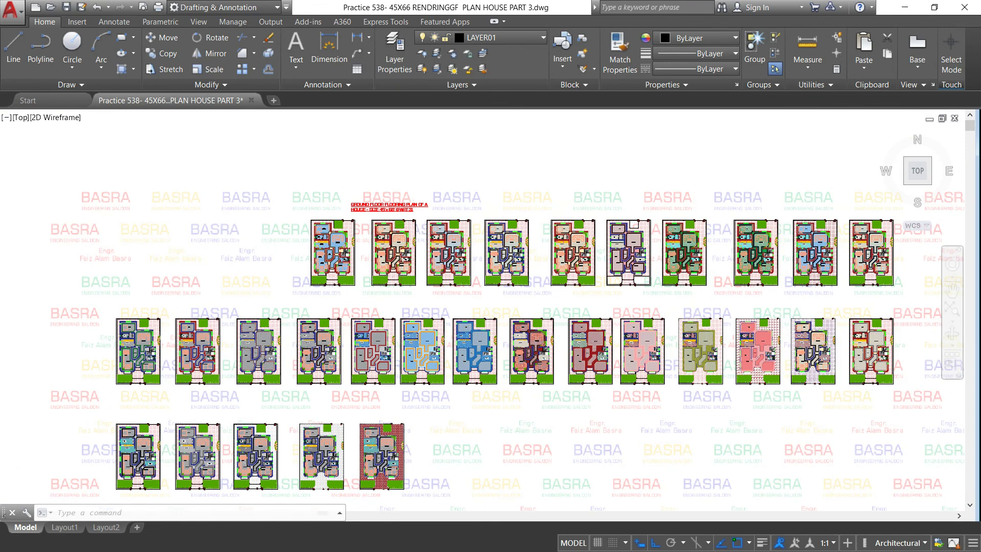
pyautogui.scroll(4, 409, 223)
pyautogui.scroll(2, 408, 223)
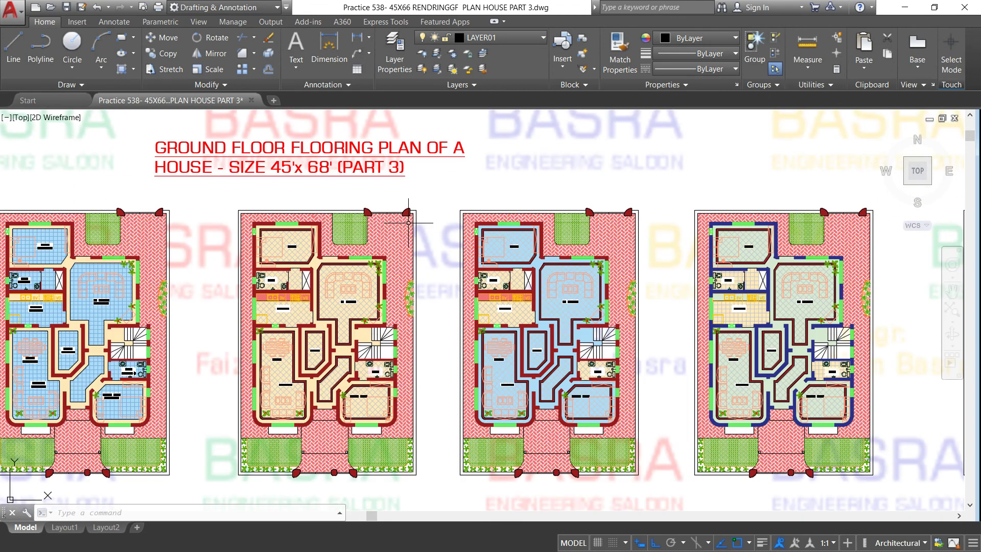
pyautogui.scroll(-2, 437, 223)
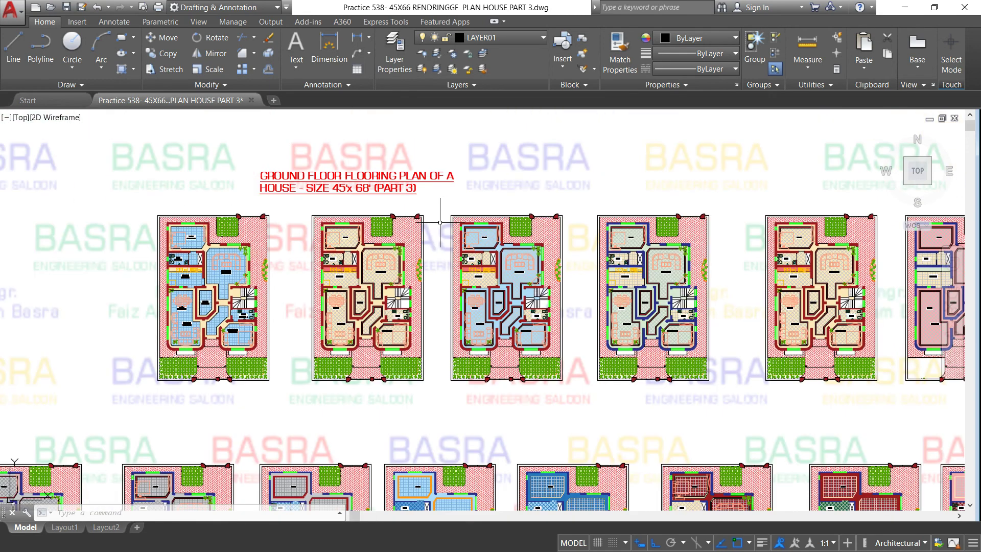
pyautogui.scroll(2, 455, 220)
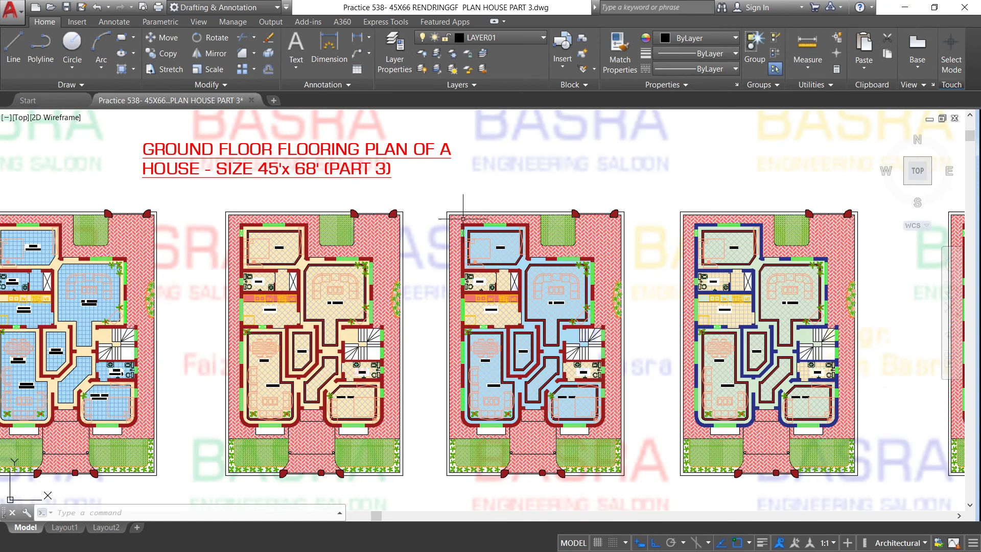